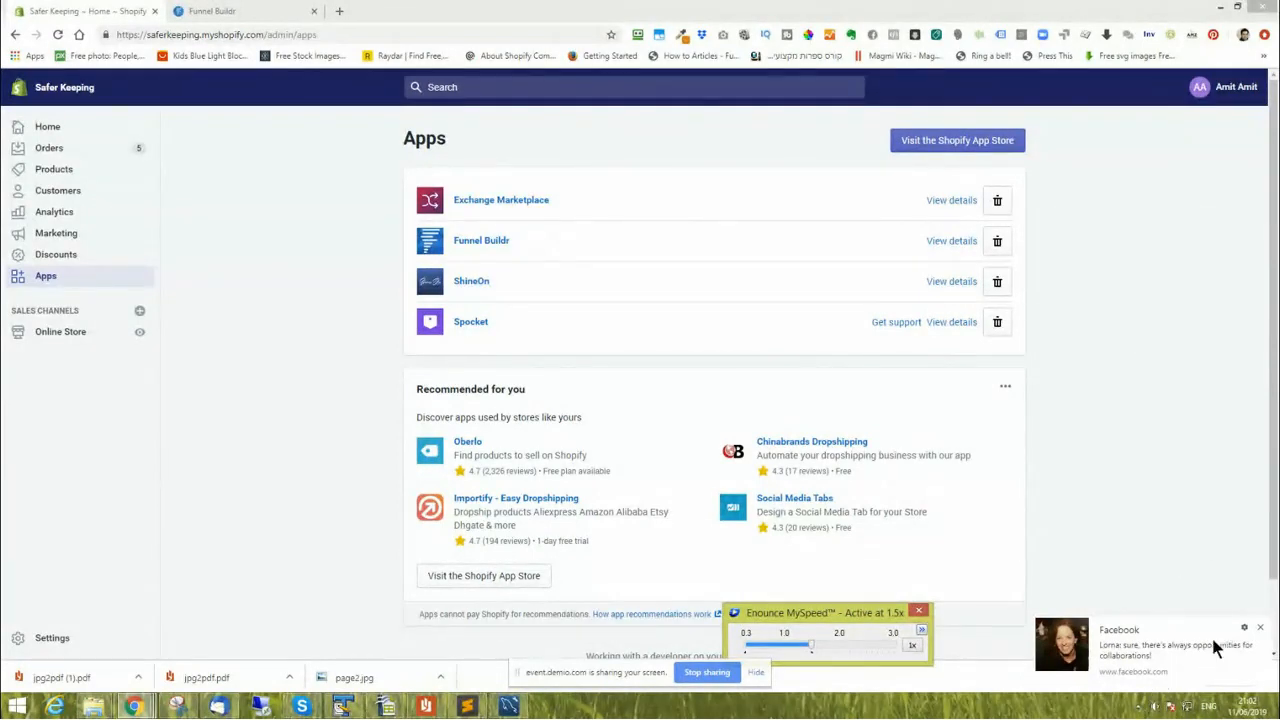
# Open the Bill Clinton Watch product from the Shopify store's product list.
pyautogui.click(1262, 630)
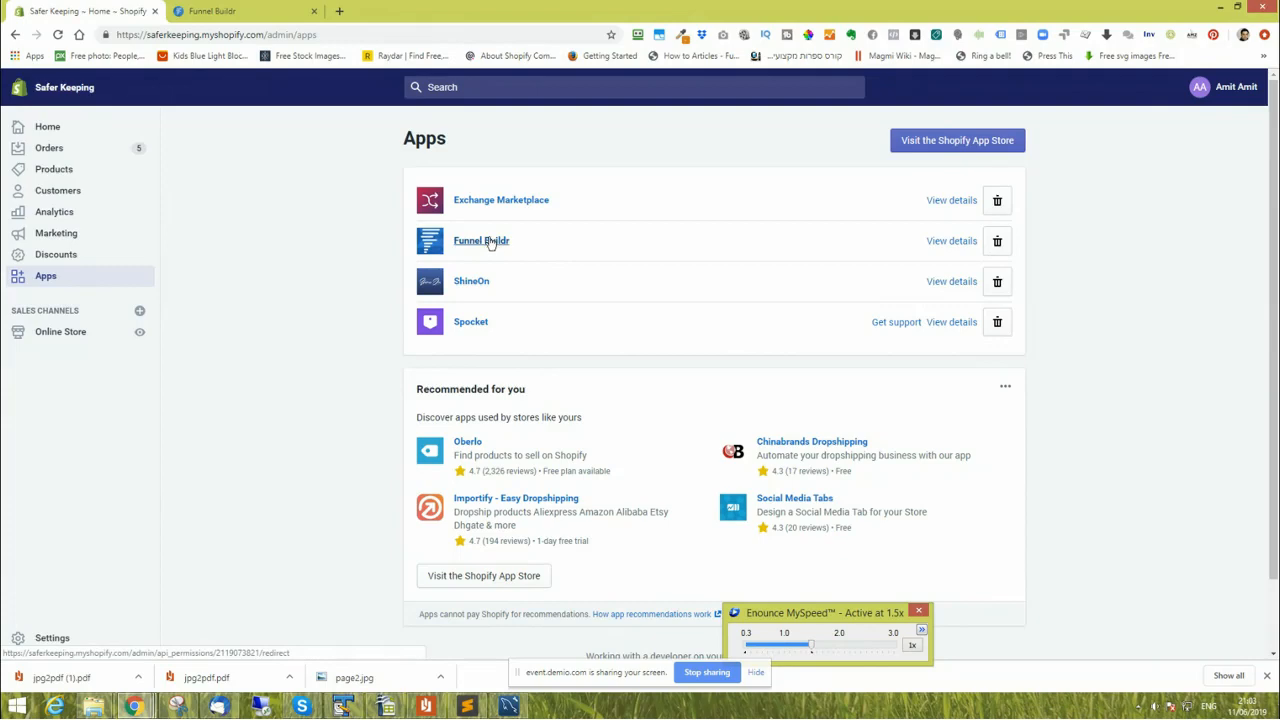
pyautogui.click(248, 18)
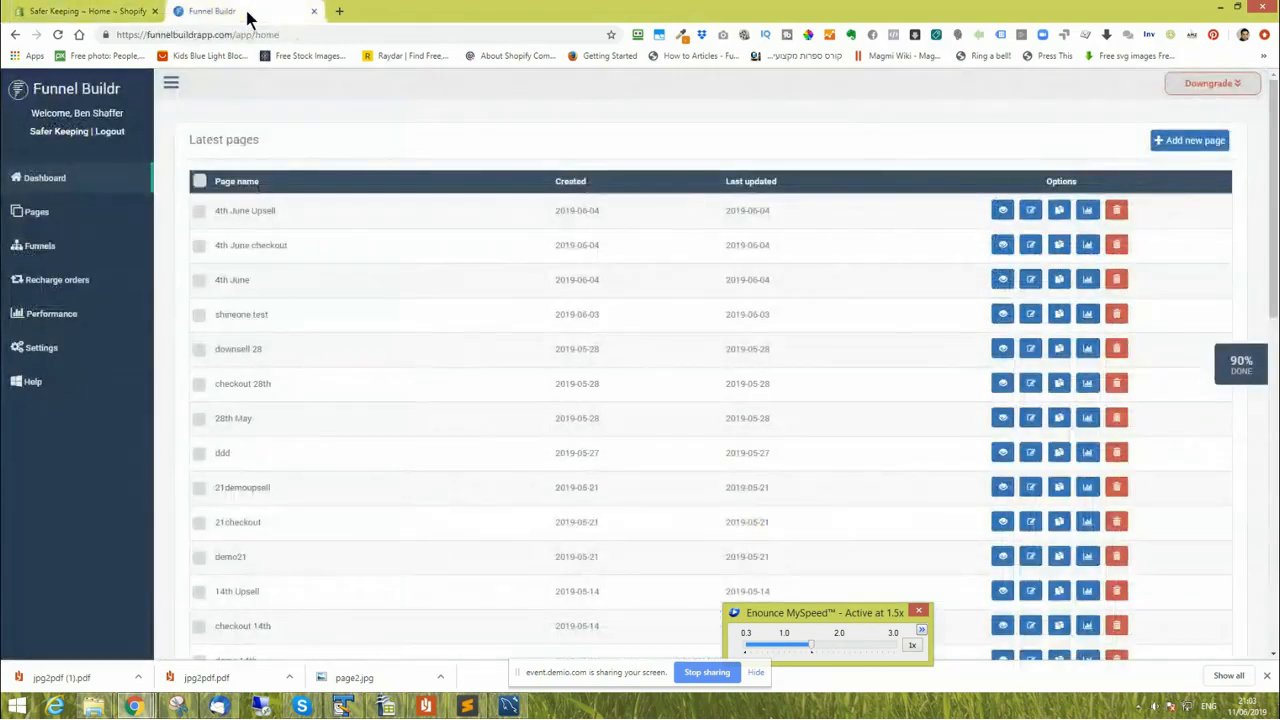
pyautogui.click(78, 11)
pyautogui.click(42, 173)
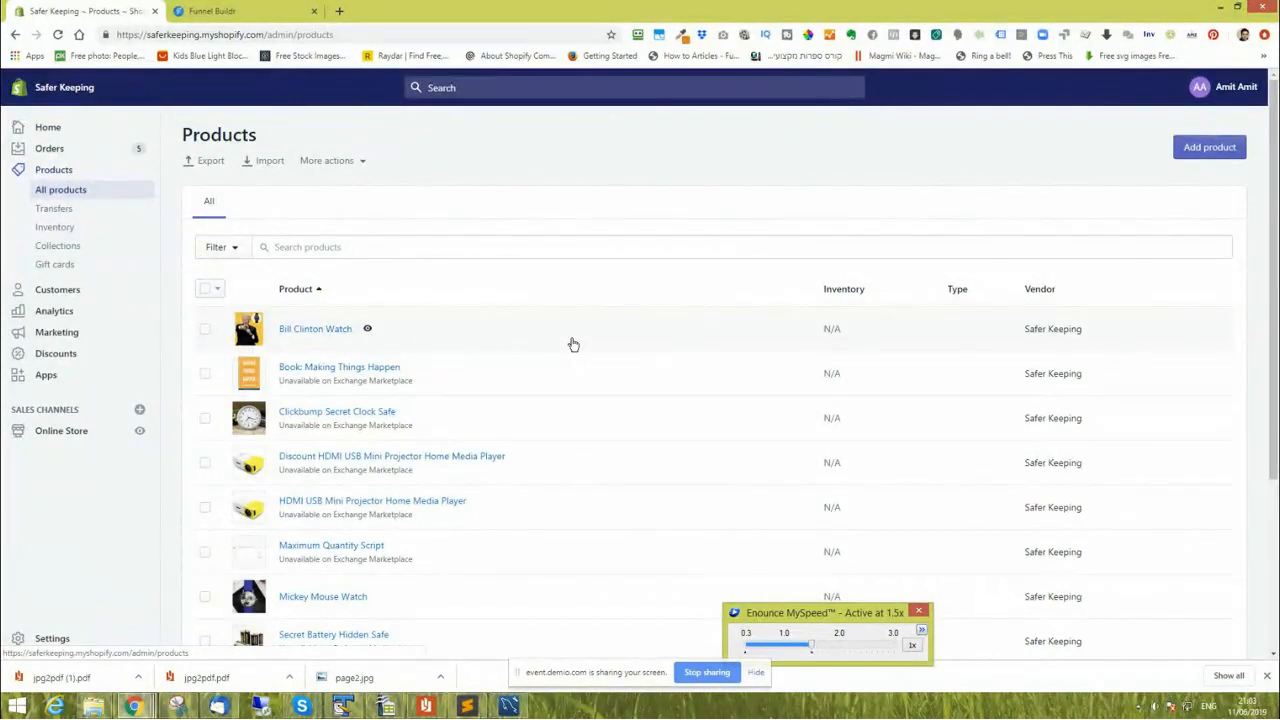
pyautogui.click(305, 330)
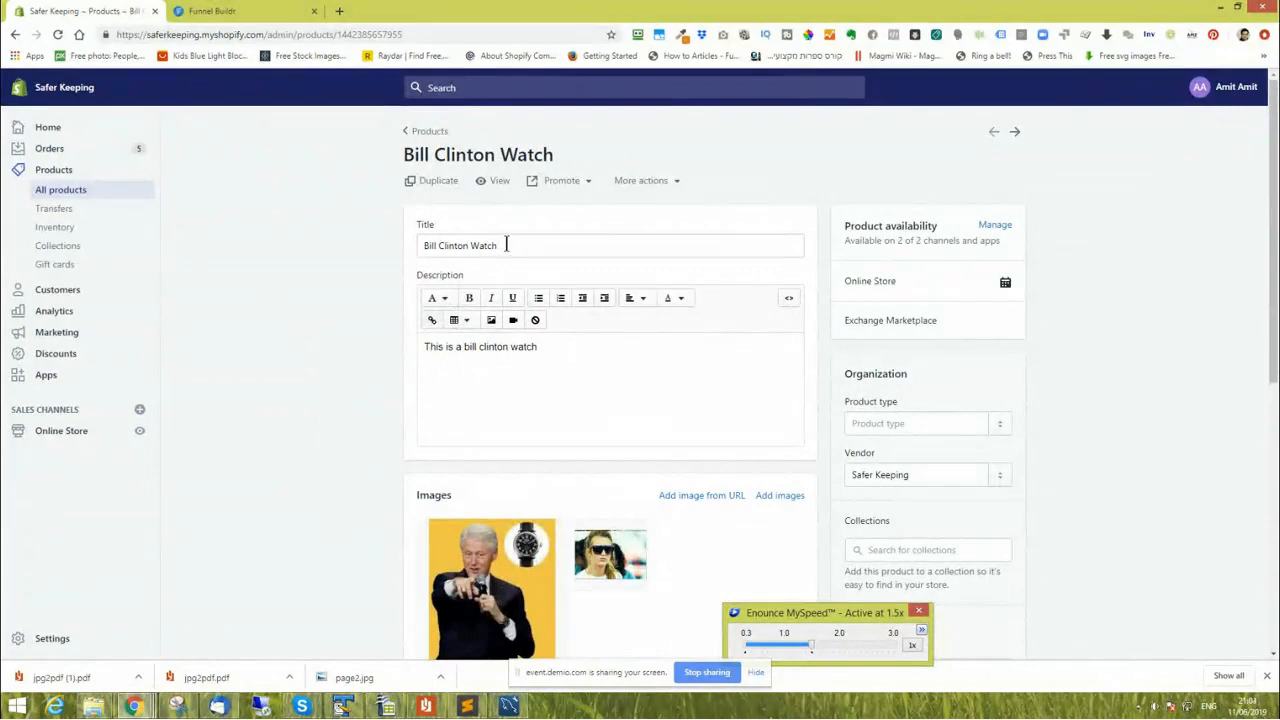
# Examine the Bill Clinton Watch product's title, description, images and quantity variants with their prices.
pyautogui.moveTo(505, 245); pyautogui.dragTo(406, 248)
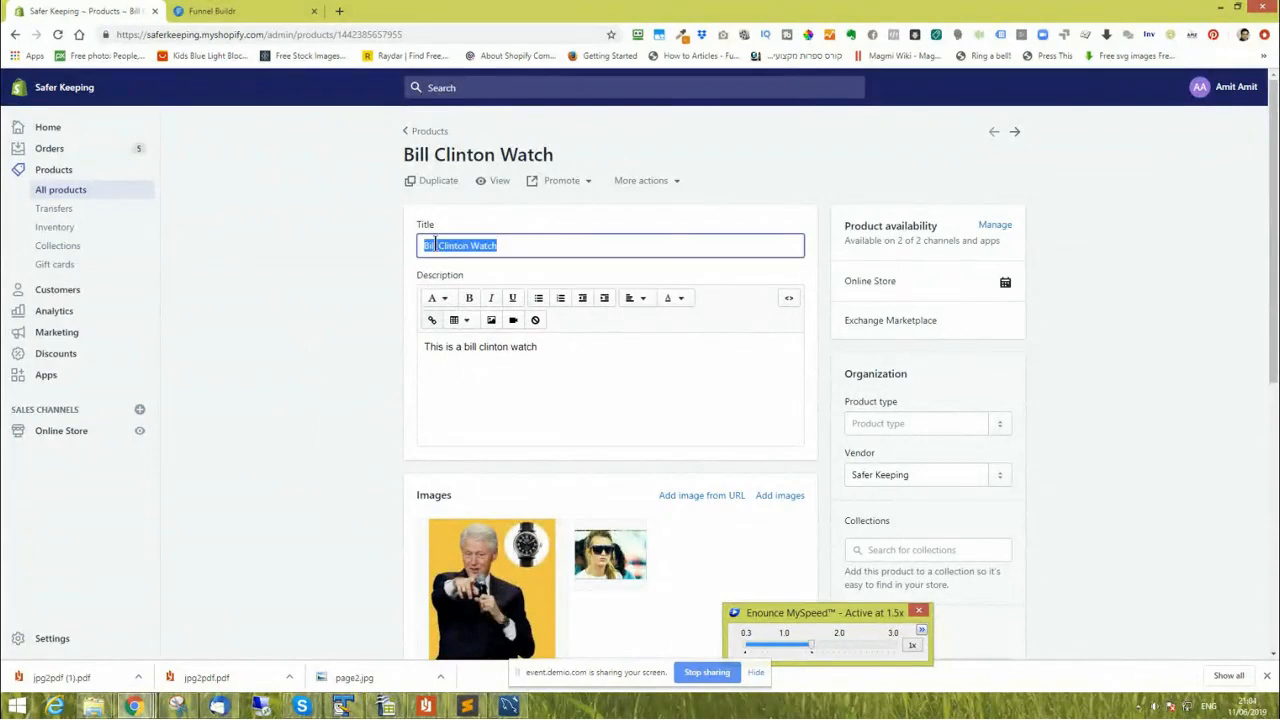
pyautogui.click(447, 352)
pyautogui.hotkey('ctrl', 'a')
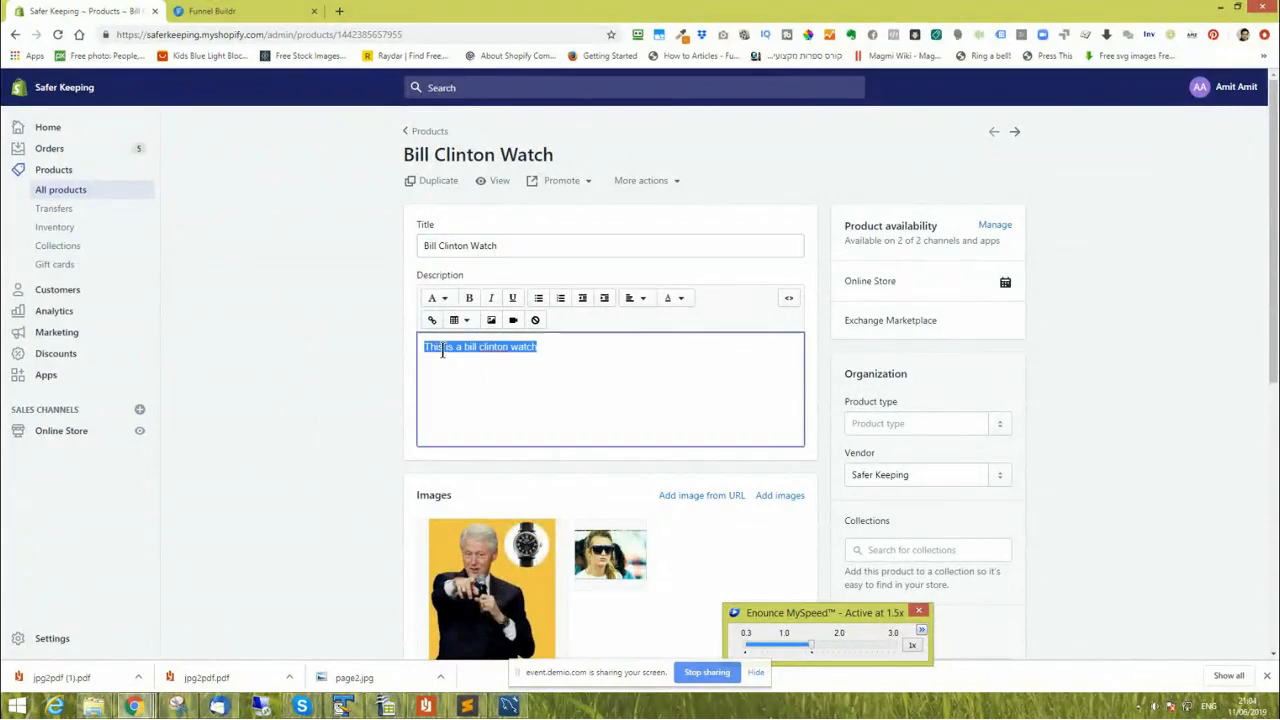
pyautogui.scroll(-3, 320, 400)
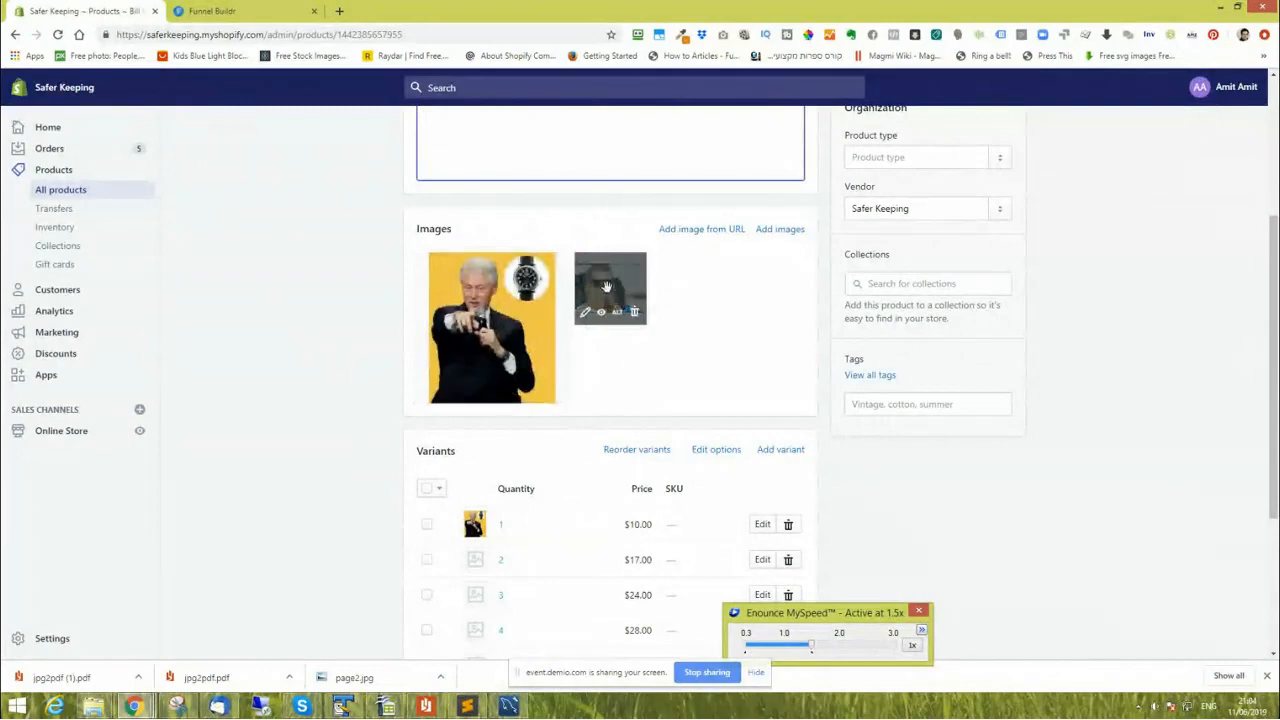
pyautogui.scroll(-1, 288, 445)
pyautogui.scroll(-2, 284, 450)
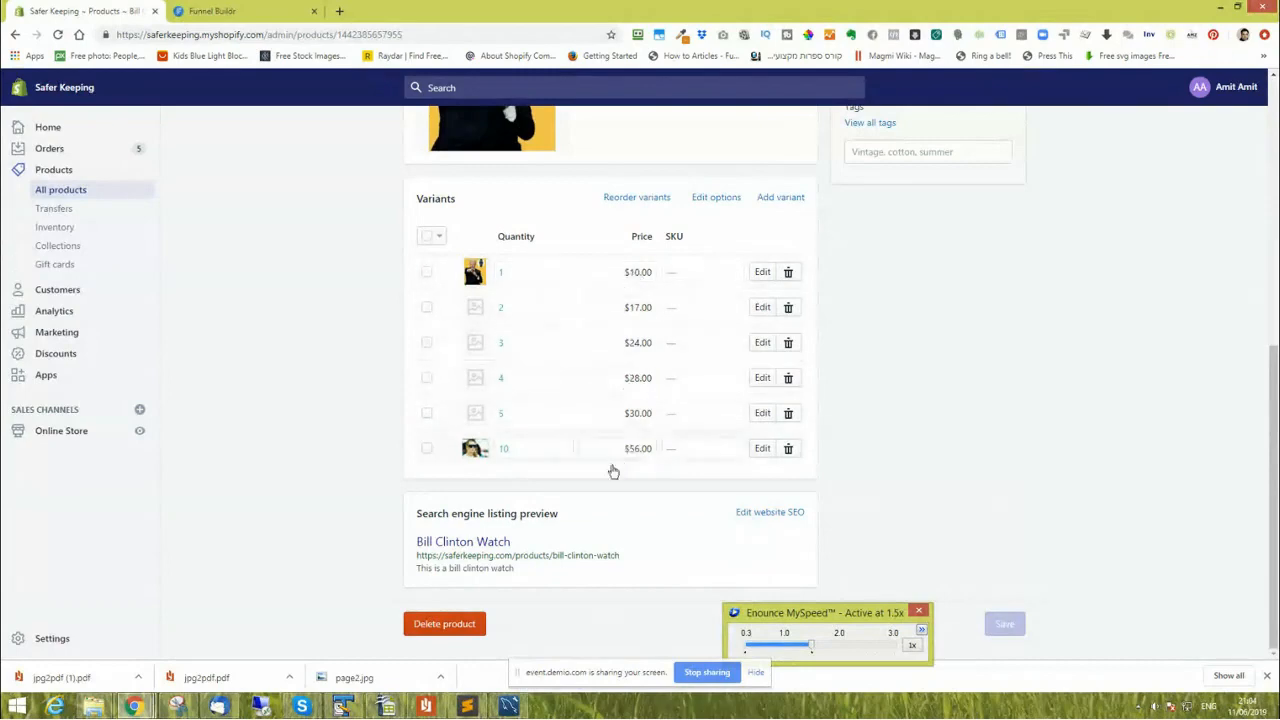
pyautogui.scroll(5, 292, 513)
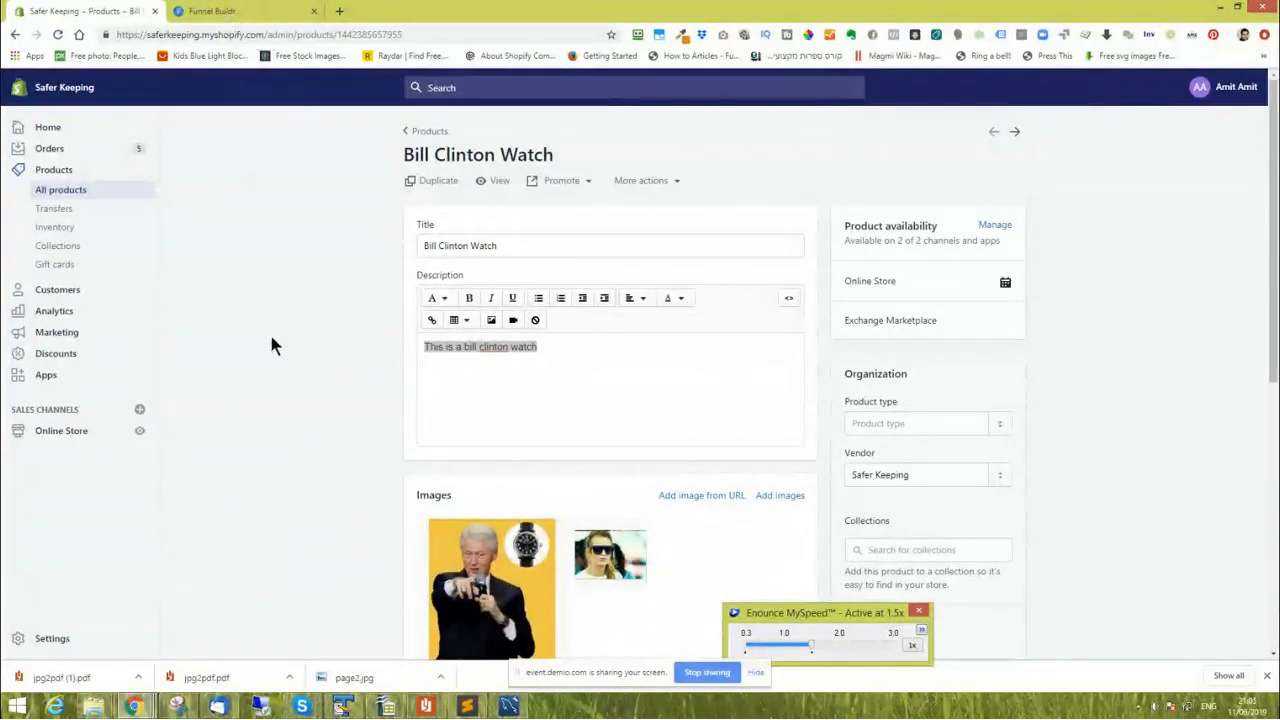
# Switch to Funnel Buildr and start a new page with 11th as both its name and title.
pyautogui.click(250, 10)
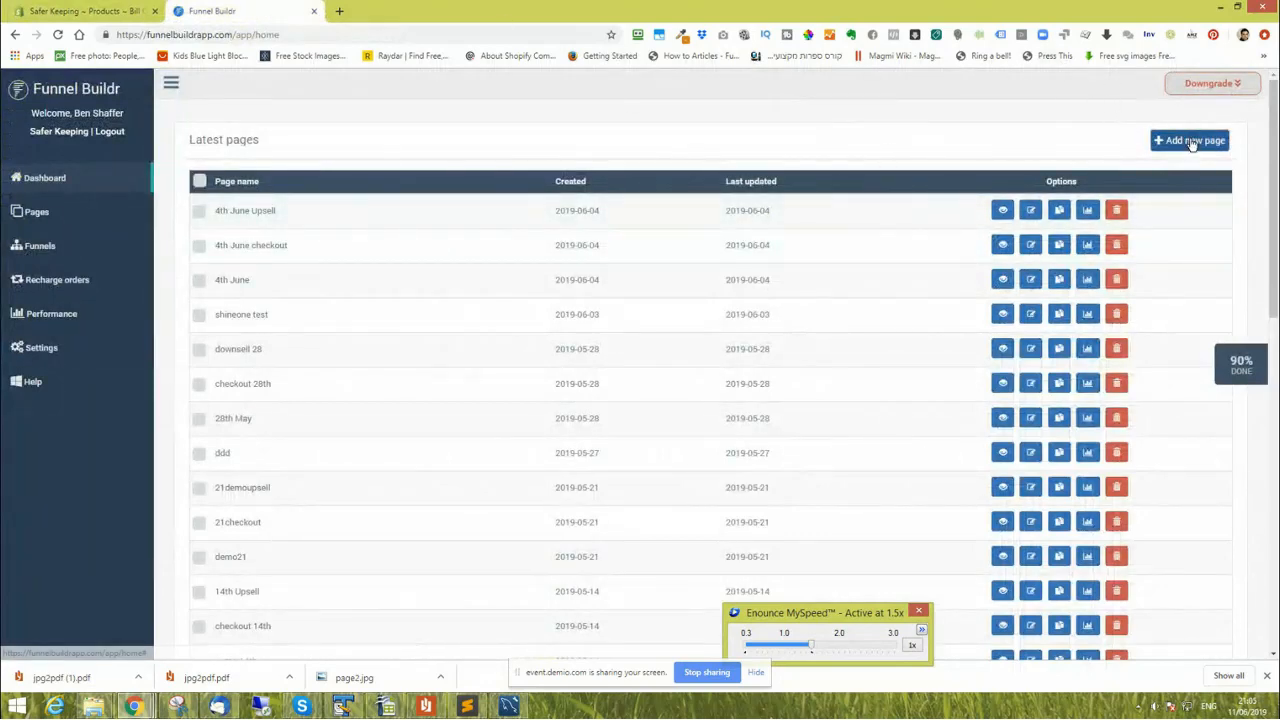
pyautogui.click(57, 212)
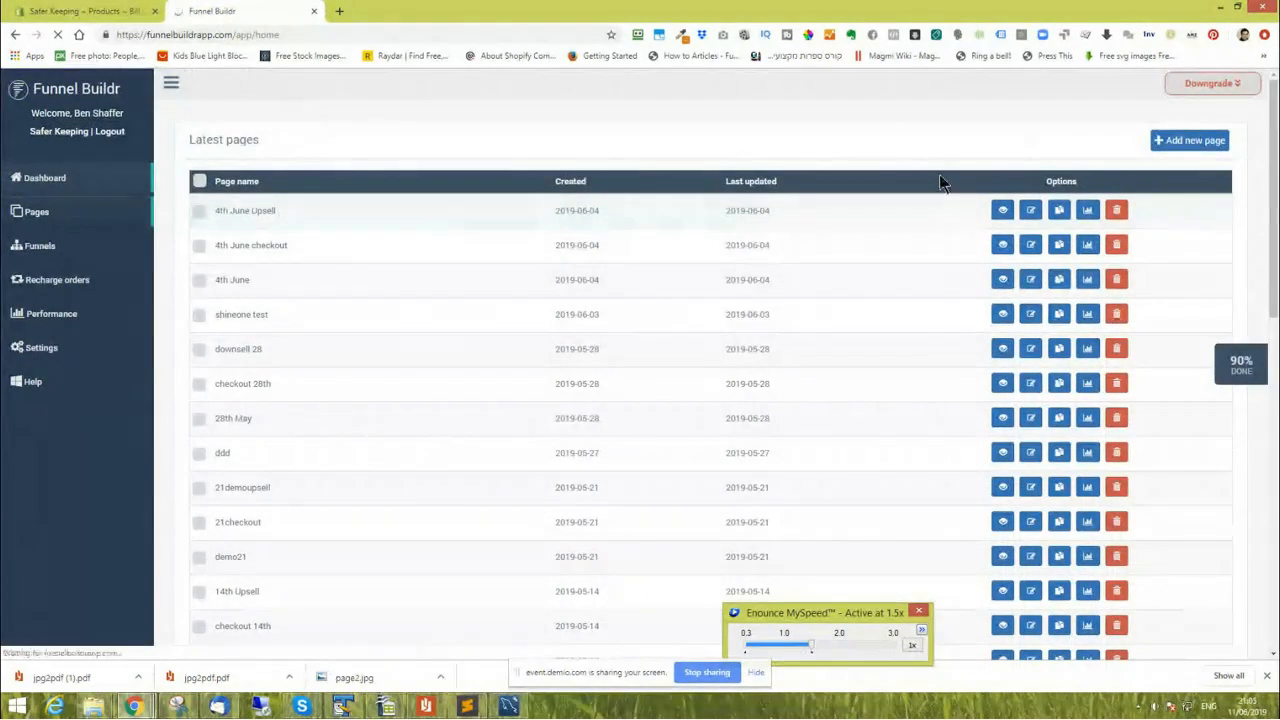
pyautogui.click(1155, 141)
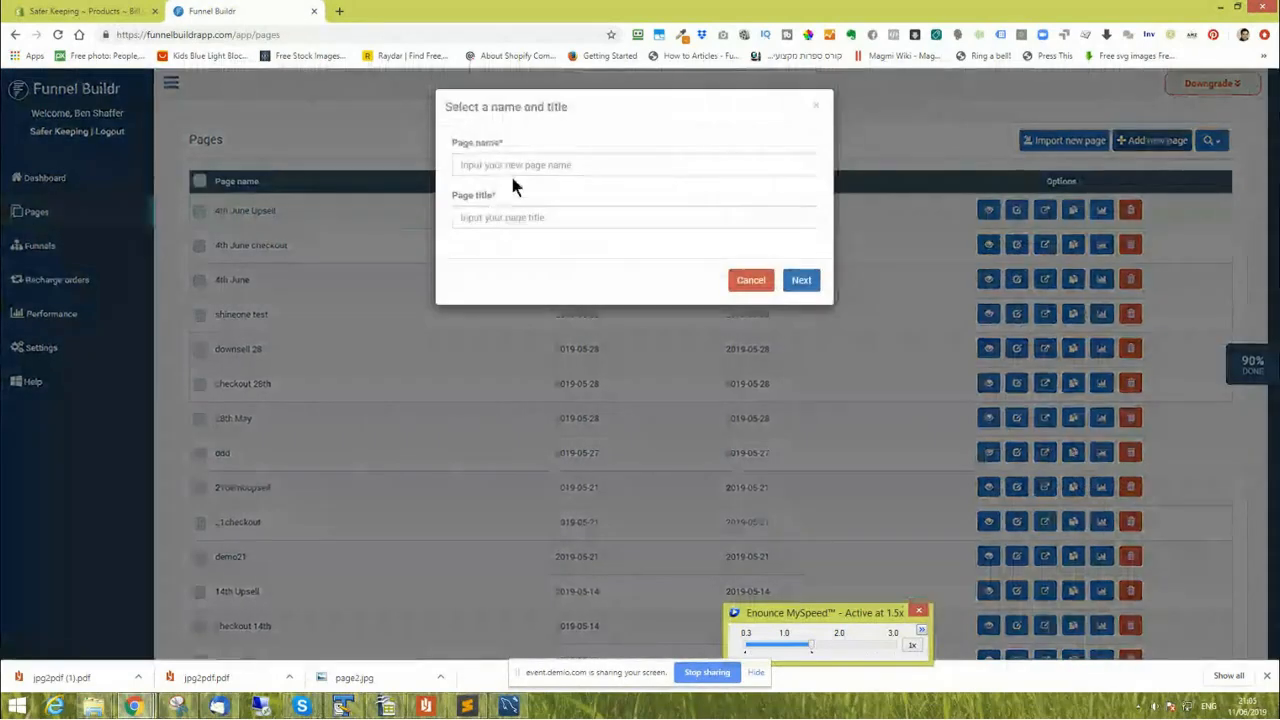
pyautogui.click(522, 167)
pyautogui.write('1')
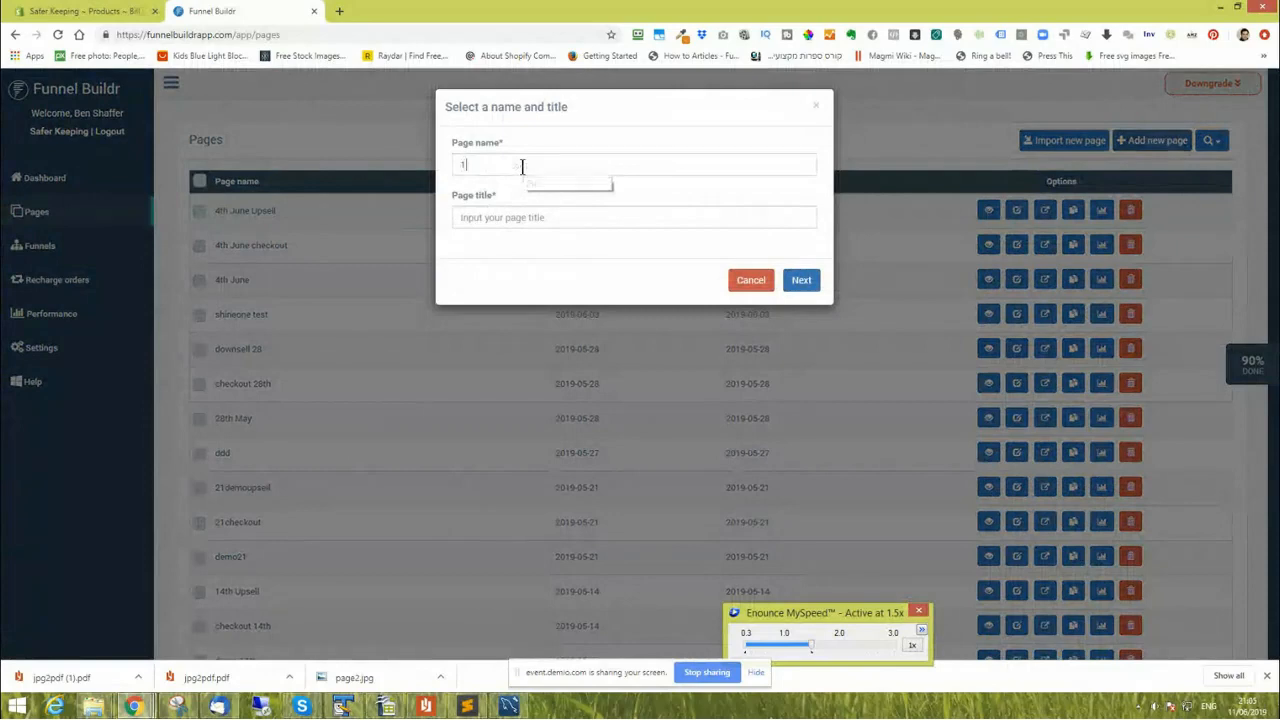
pyautogui.write('1th')
pyautogui.hotkey('ctrl', 'a')
pyautogui.hotkey('ctrl', 'c')
pyautogui.click(516, 214)
pyautogui.hotkey('ctrl', 'v')
pyautogui.click(801, 280)
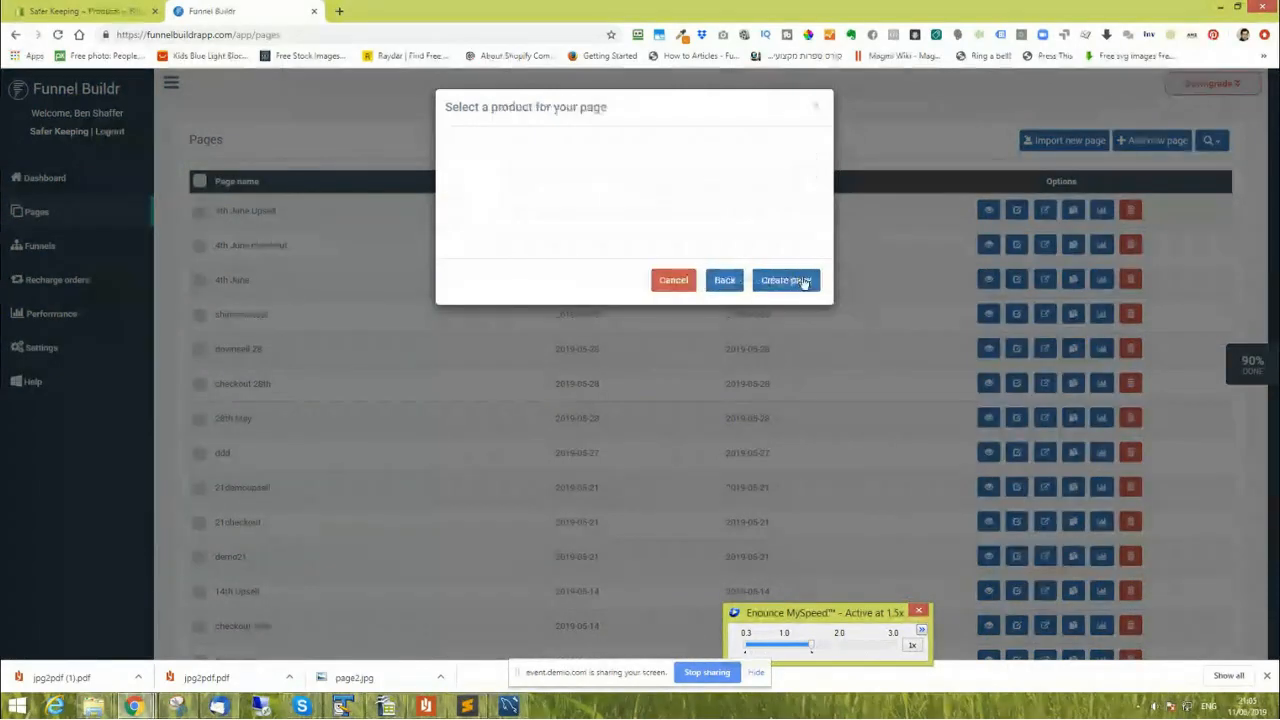
# Search the products for "c", pick Bill Clinton Watch for the page with the slug bill-clinton-watch, and create the page.
pyautogui.click(592, 165)
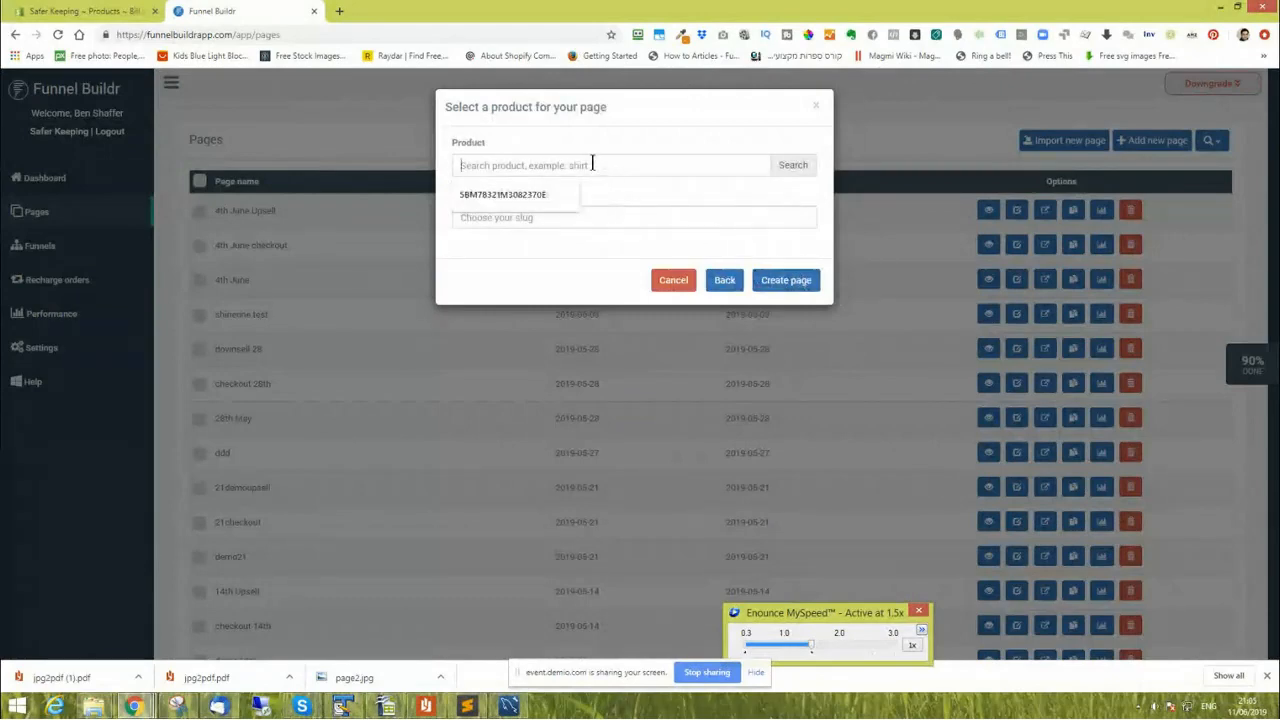
pyautogui.write('c')
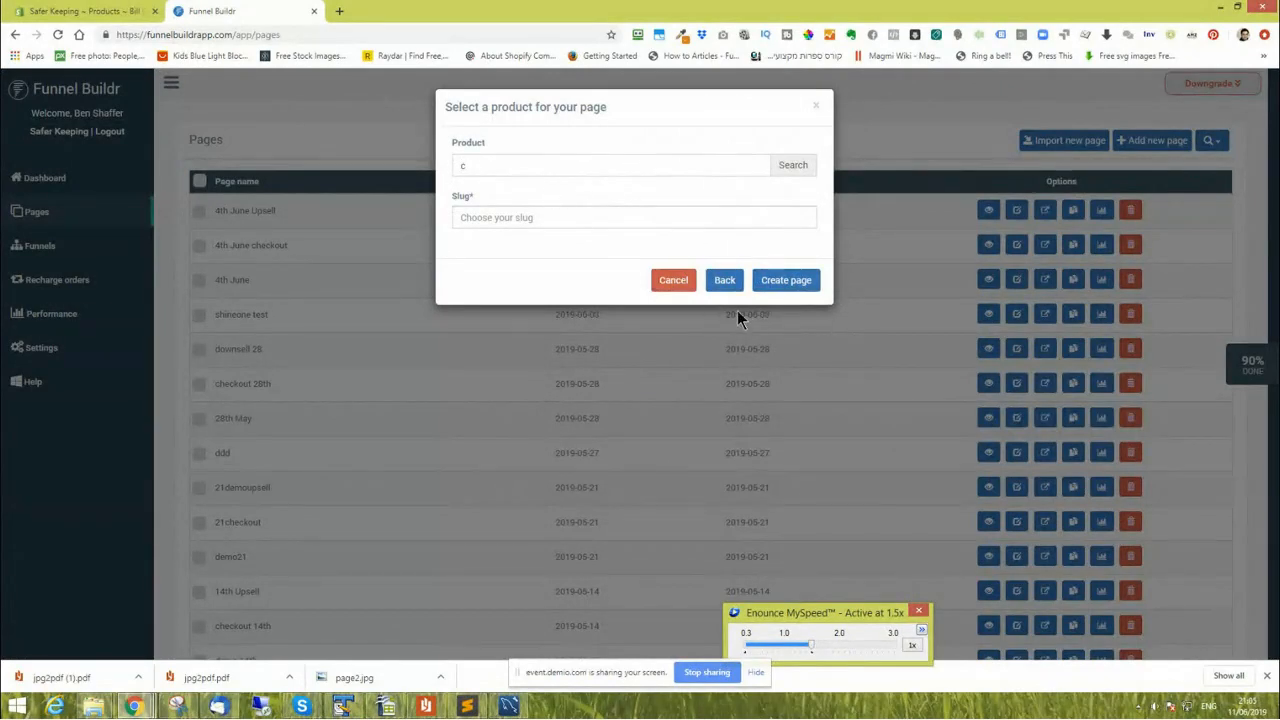
pyautogui.click(725, 281)
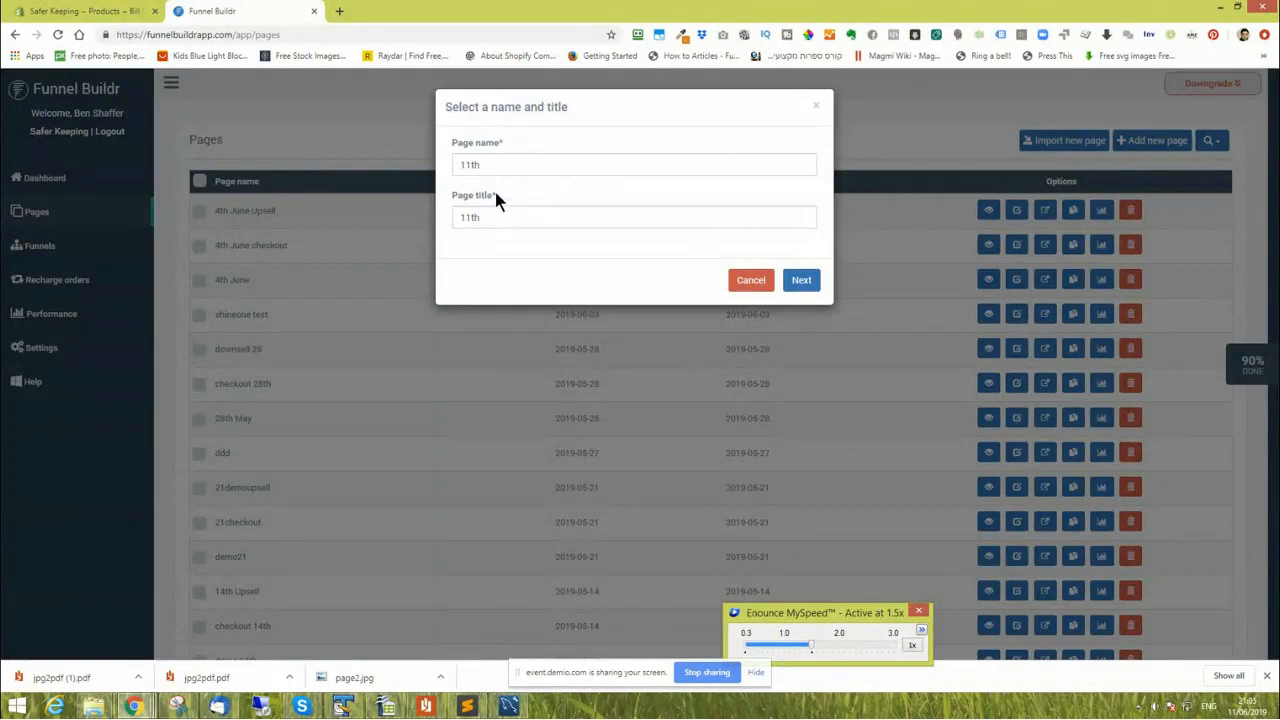
pyautogui.click(800, 281)
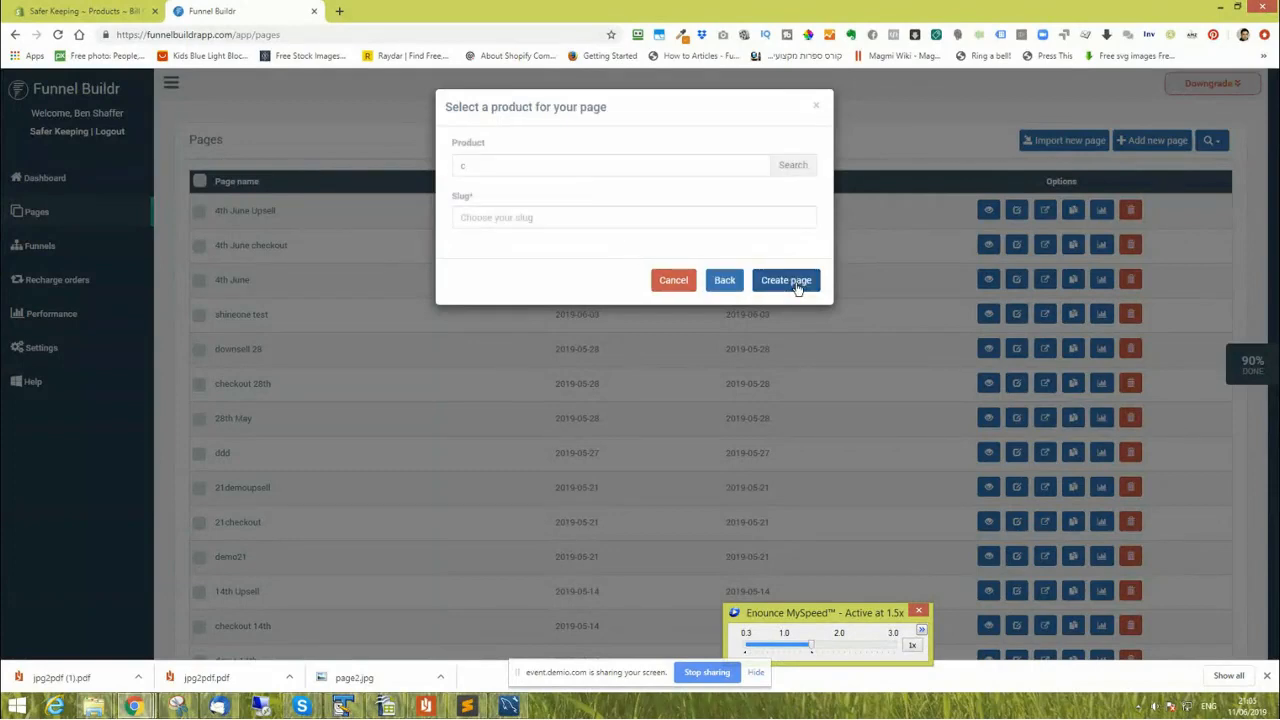
pyautogui.click(491, 166)
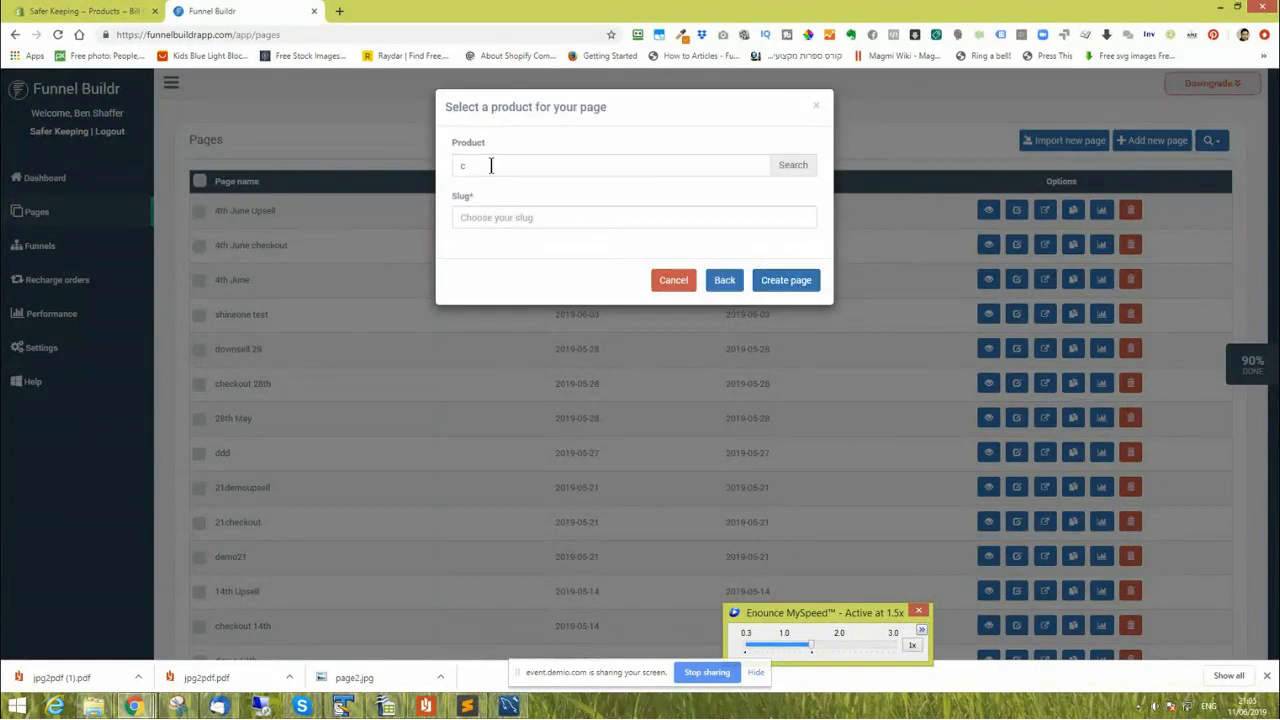
pyautogui.click(792, 166)
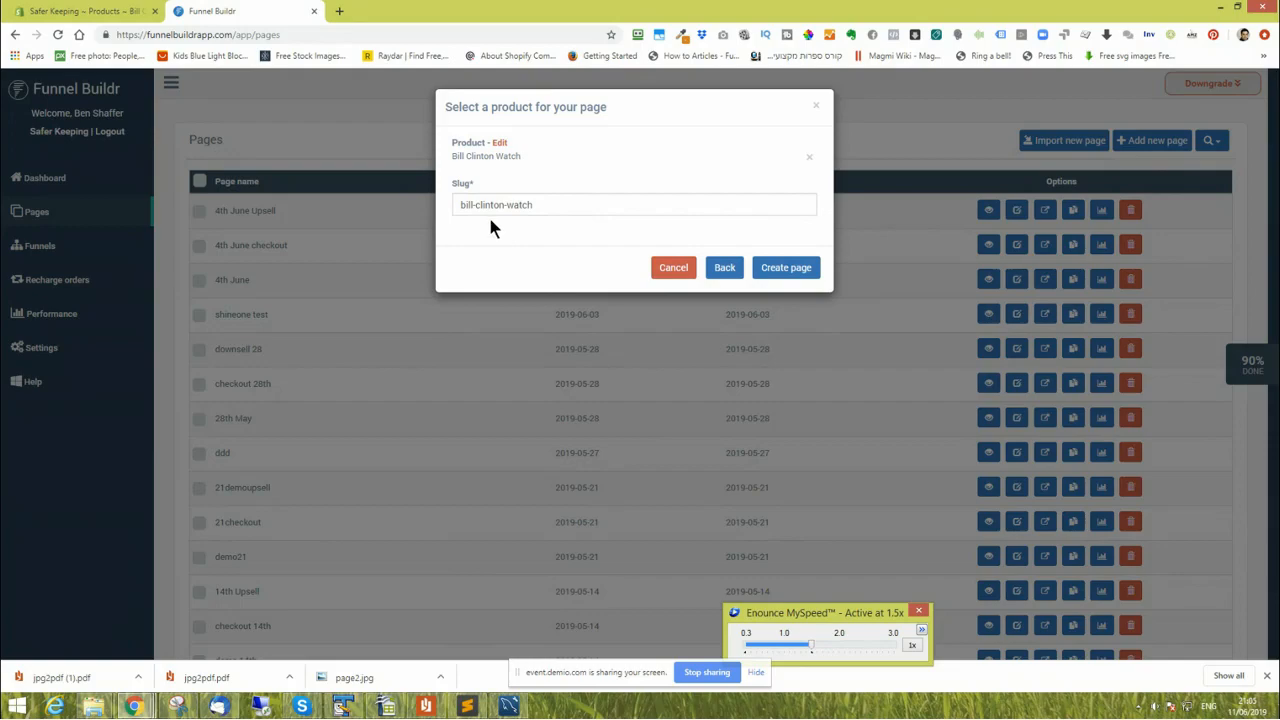
pyautogui.click(778, 269)
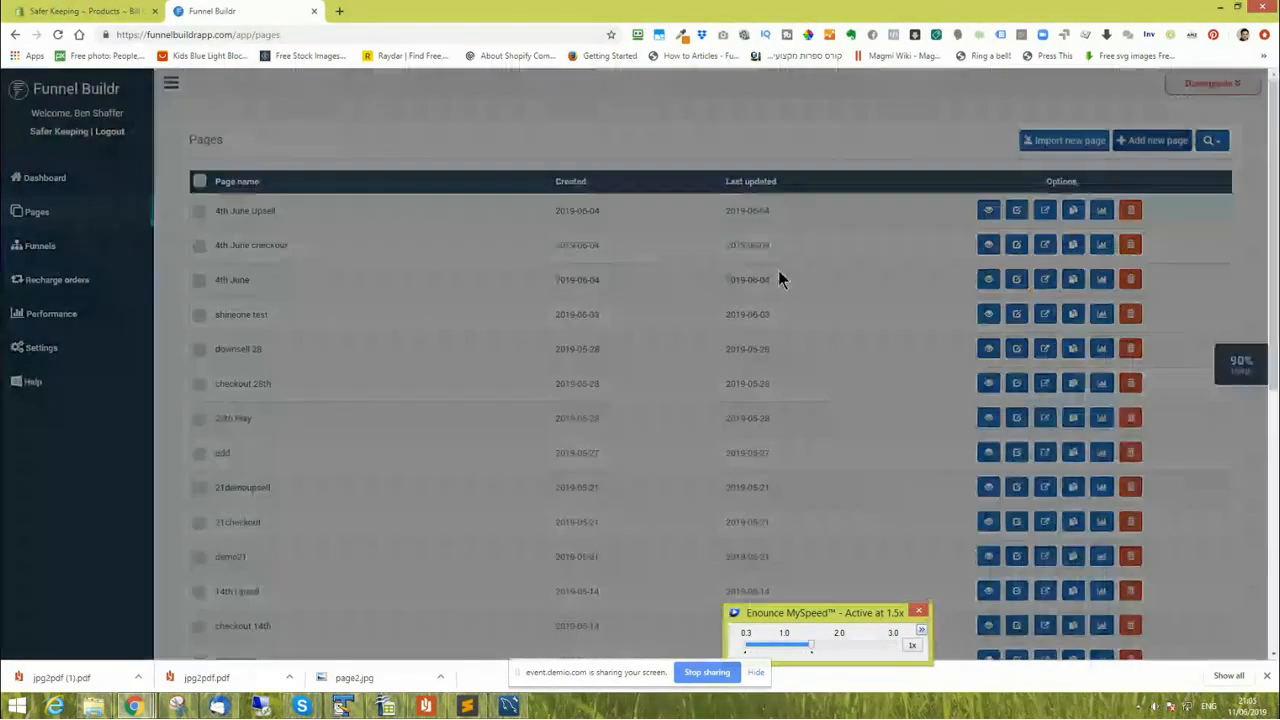
# Choose the Product page template for the new page.
pyautogui.scroll(-3, 562, 280)
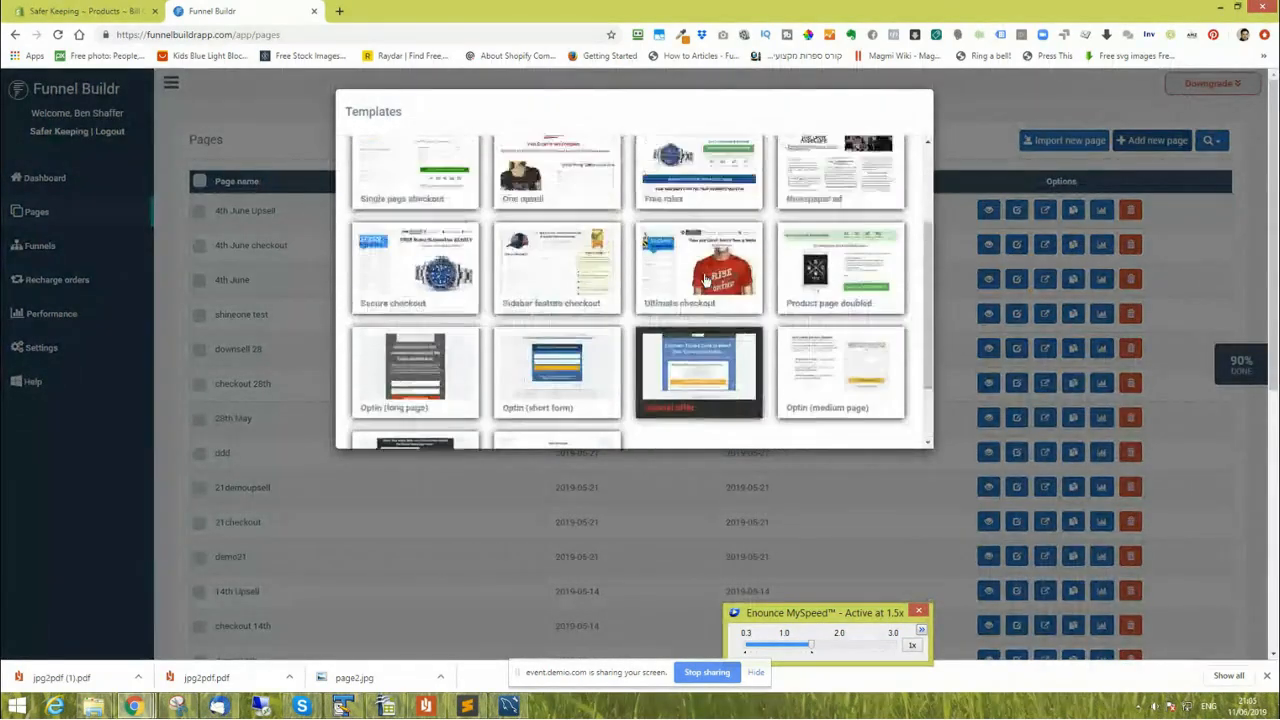
pyautogui.scroll(3, 706, 282)
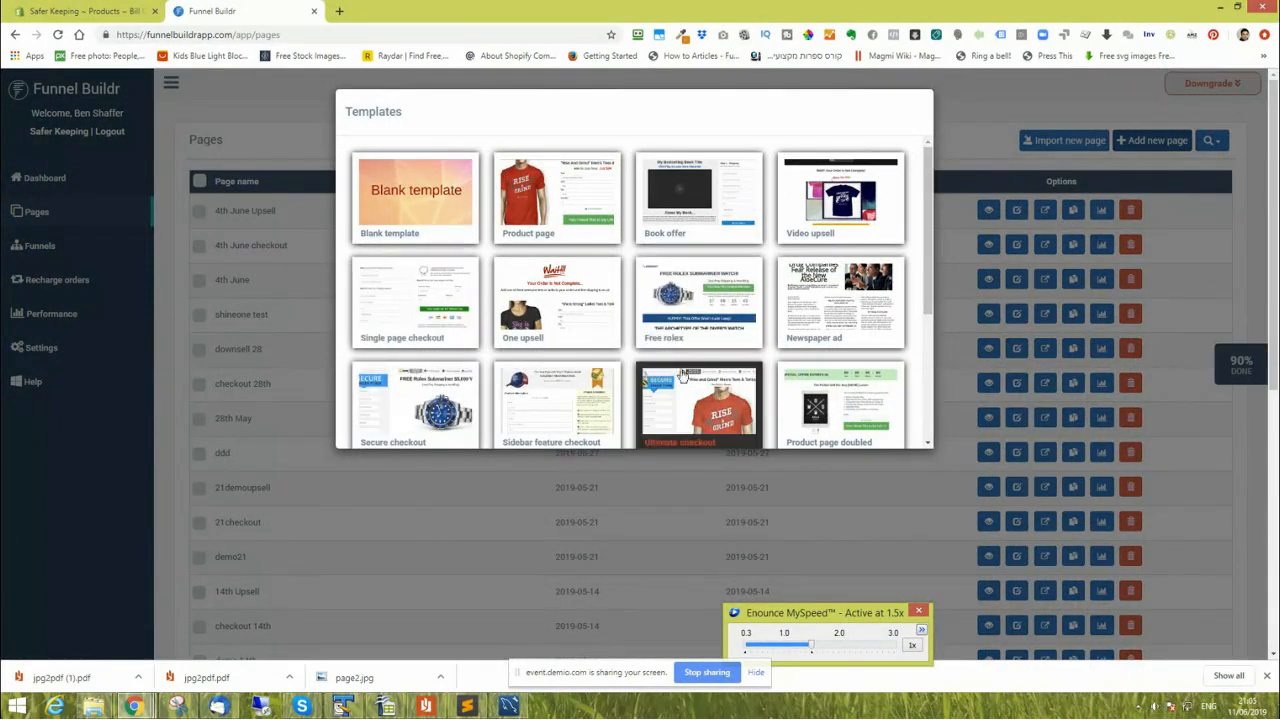
pyautogui.click(546, 200)
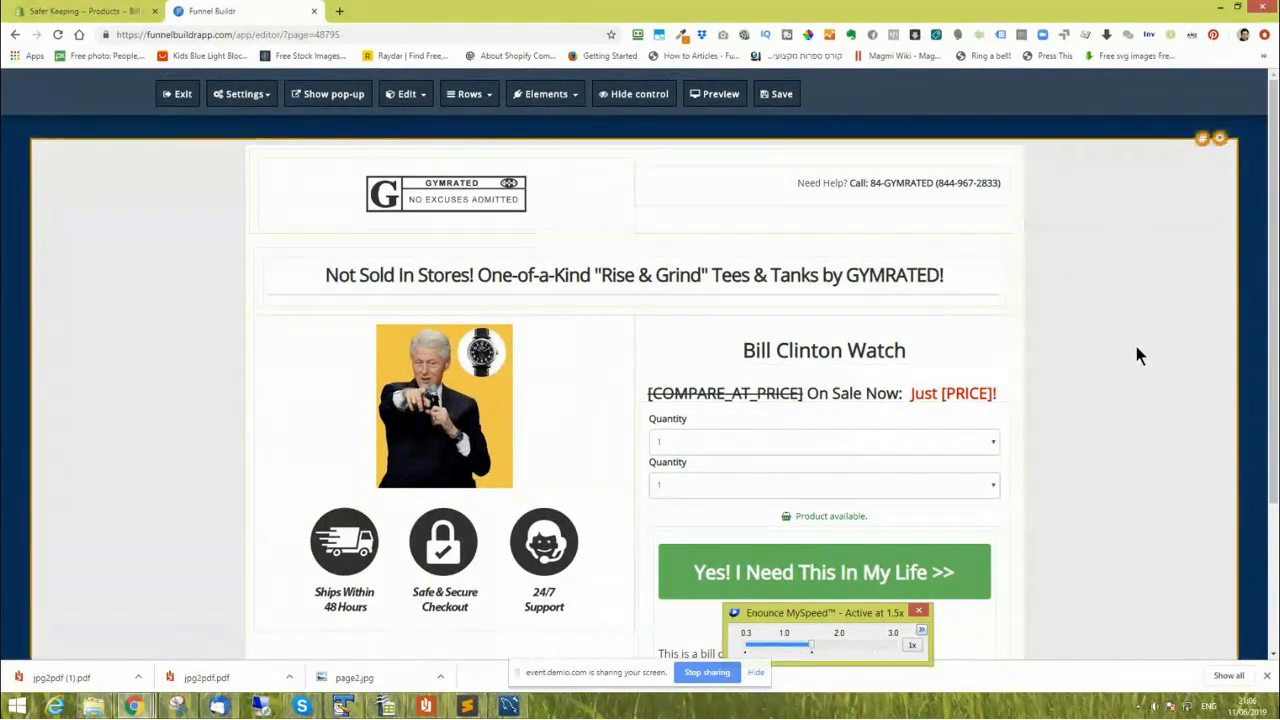
# Compare the generated page's title, description, image and quantity fields with the Bill Clinton Watch product details in Shopify.
pyautogui.scroll(-2, 1137, 350)
pyautogui.scroll(2, 1136, 350)
pyautogui.scroll(-1, 1136, 350)
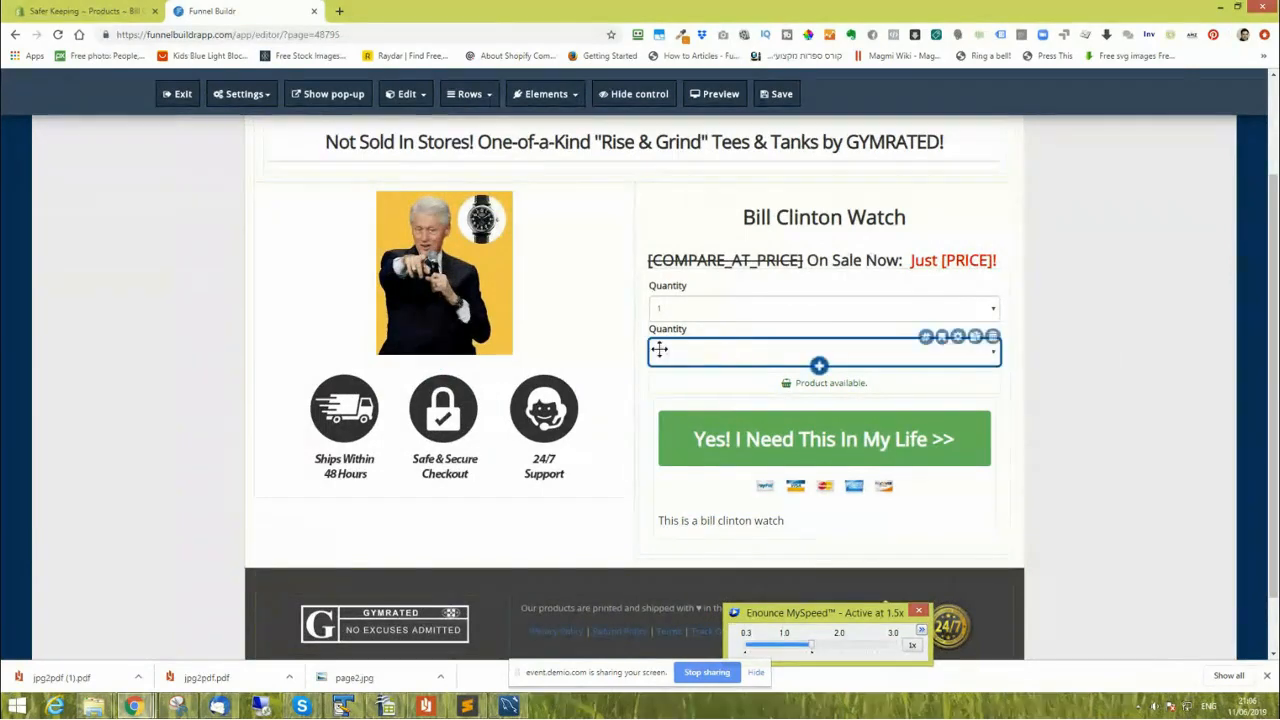
pyautogui.click(88, 11)
pyautogui.click(446, 247)
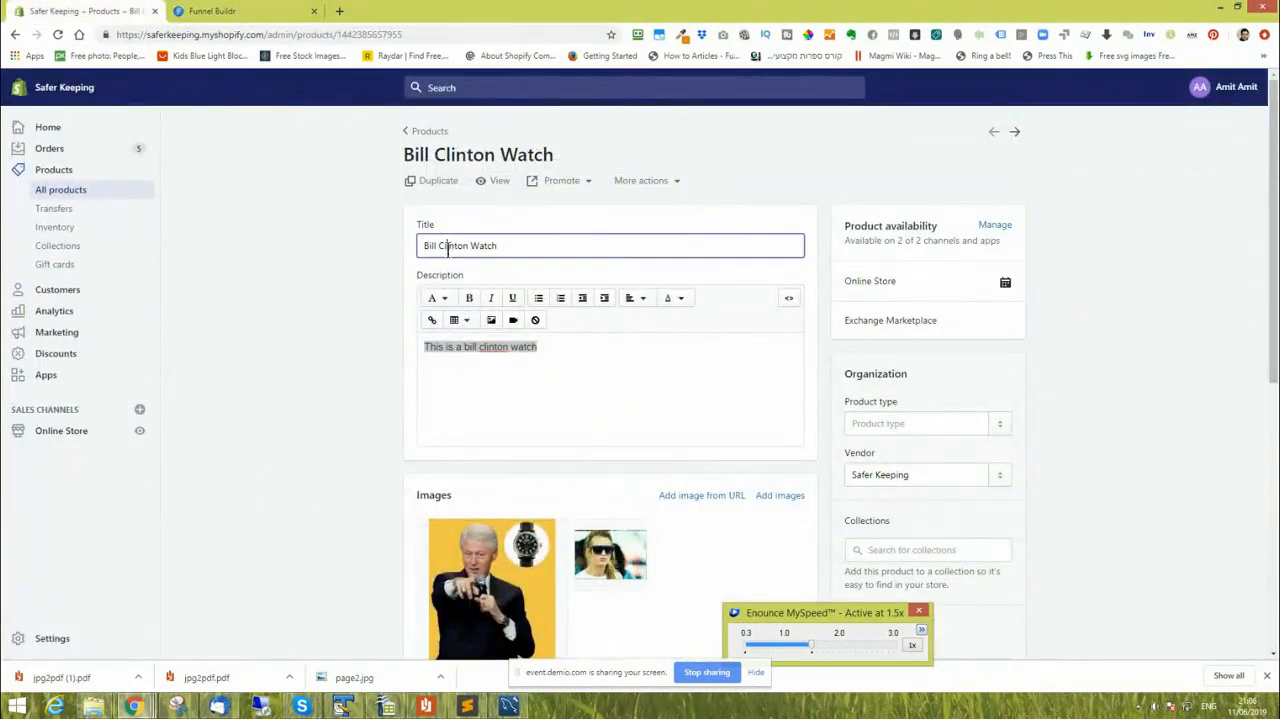
pyautogui.click(478, 378)
pyautogui.scroll(-3, 480, 390)
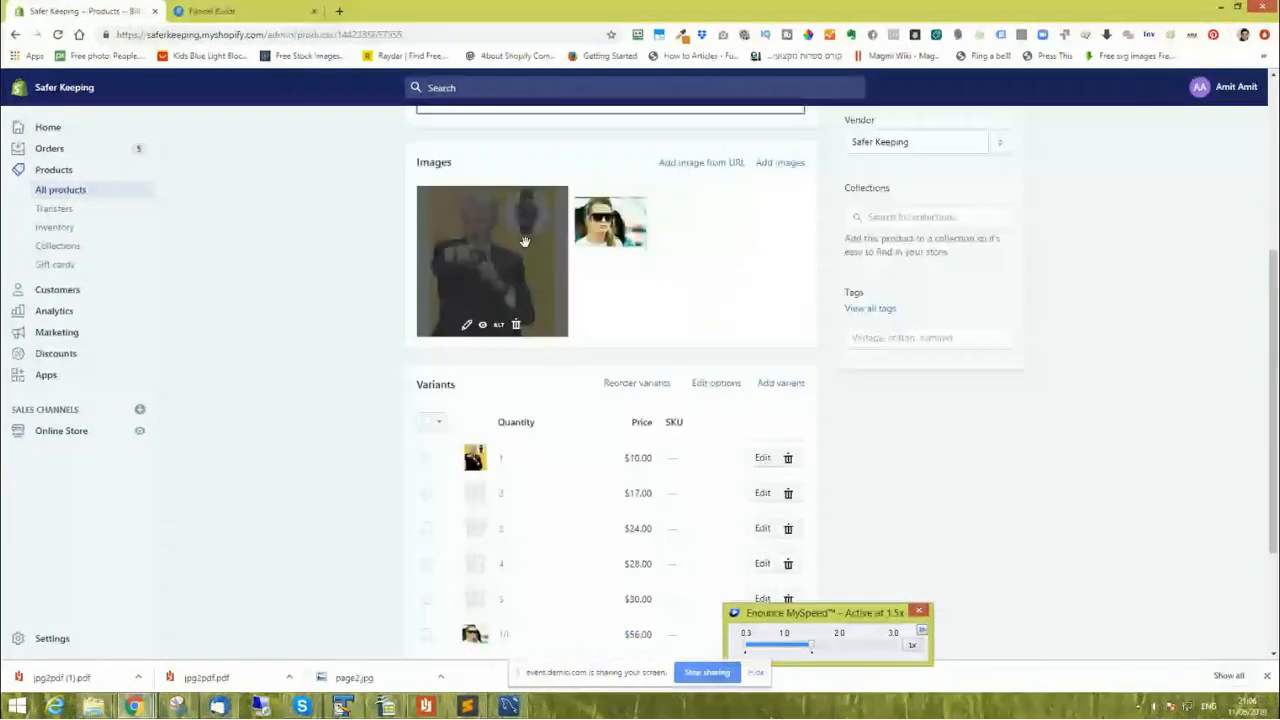
pyautogui.click(243, 11)
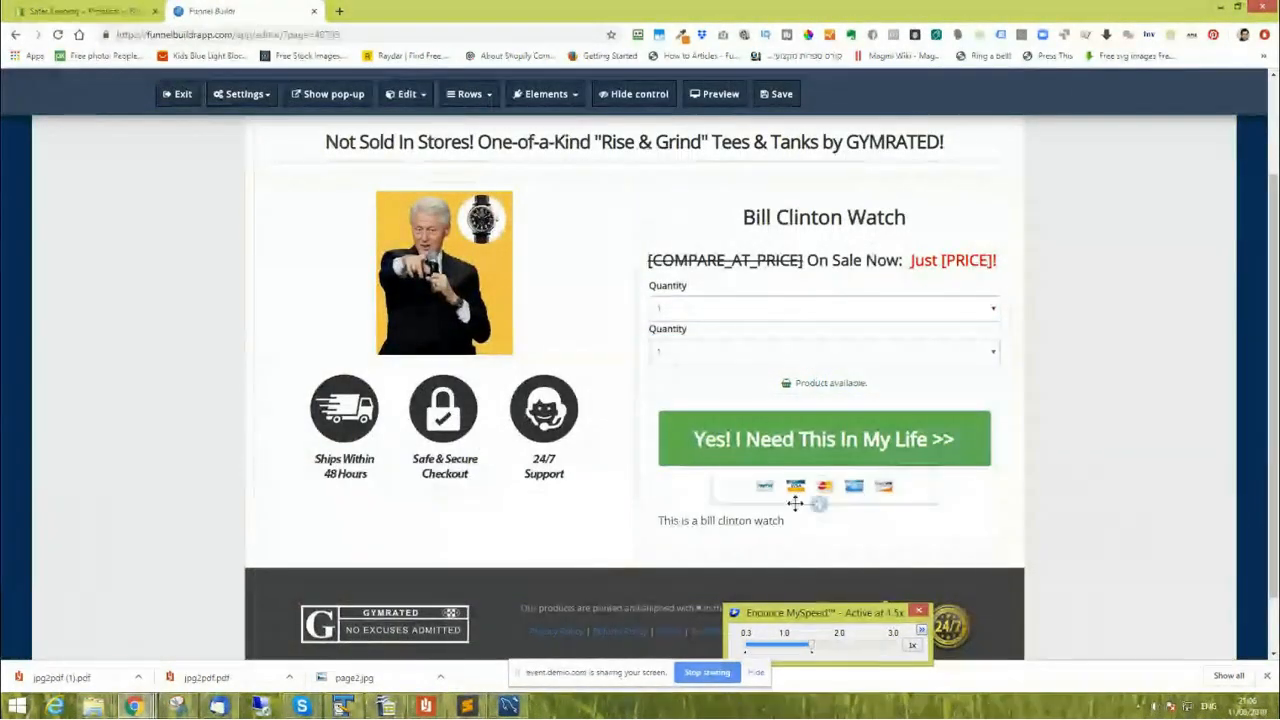
pyautogui.click(92, 12)
pyautogui.click(197, 12)
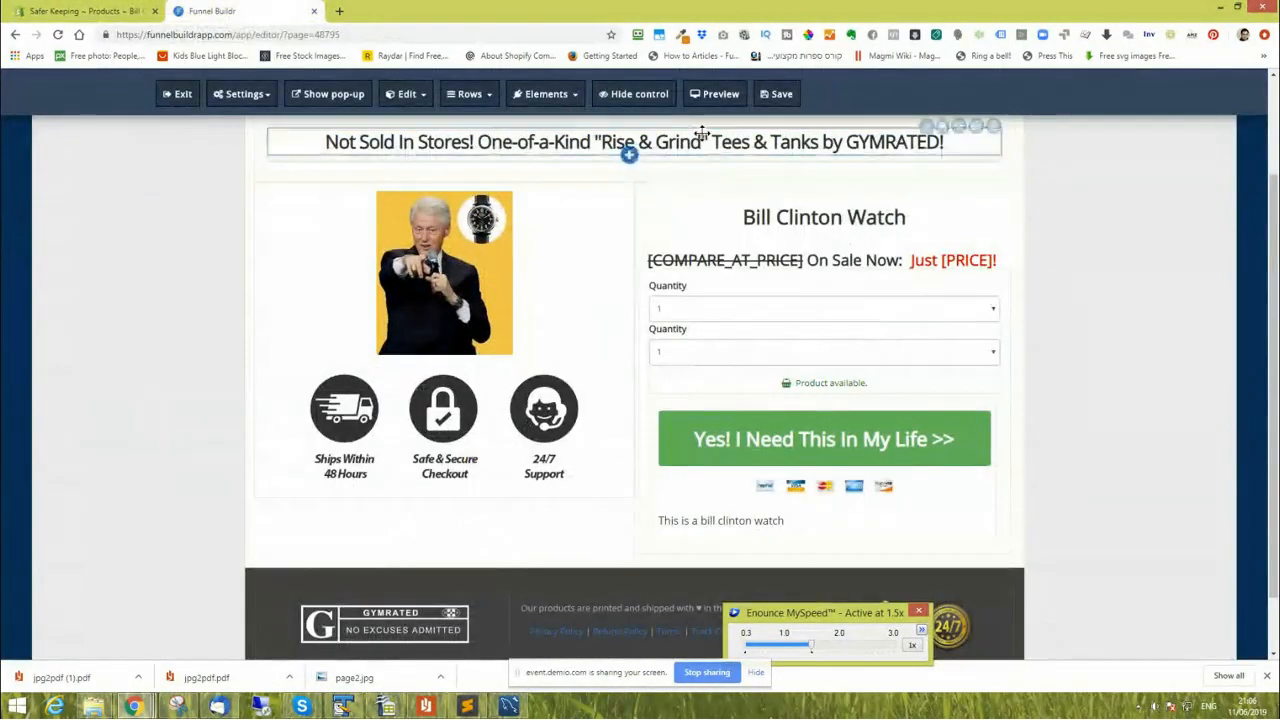
# Preview the page and examine the prices and the options of both Quantity selectors.
pyautogui.click(715, 94)
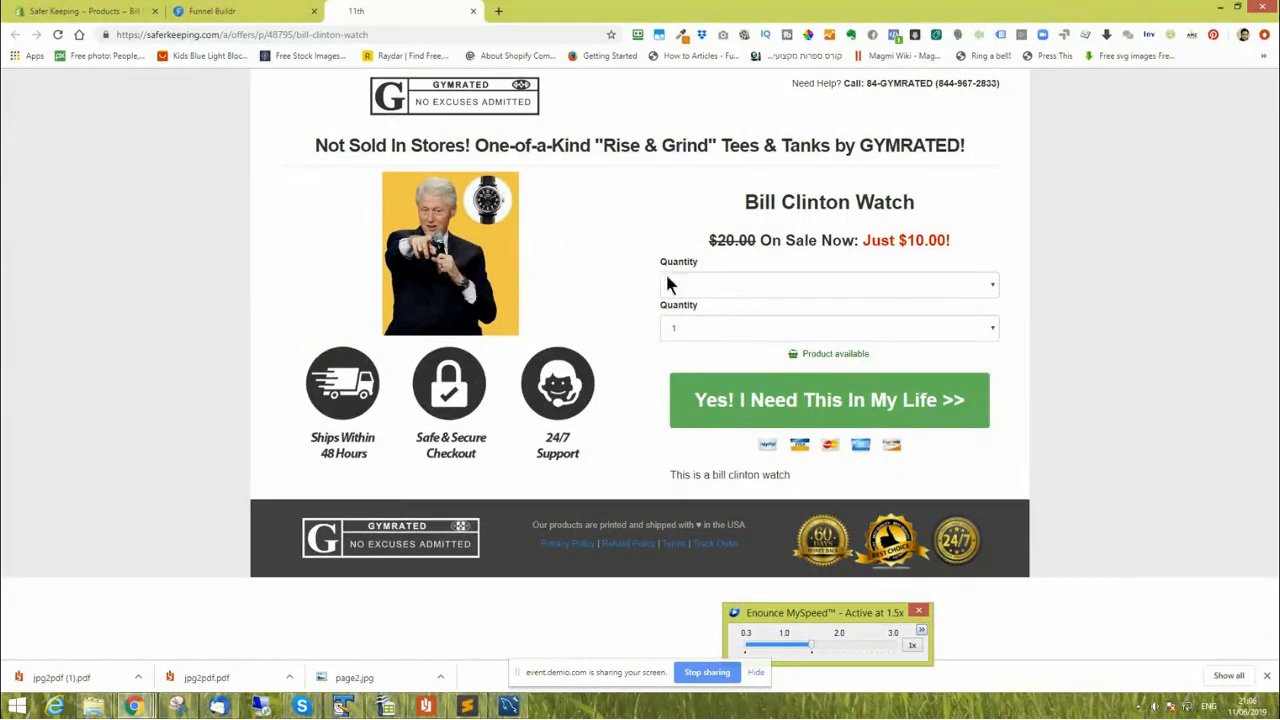
pyautogui.click(806, 287)
pyautogui.click(804, 289)
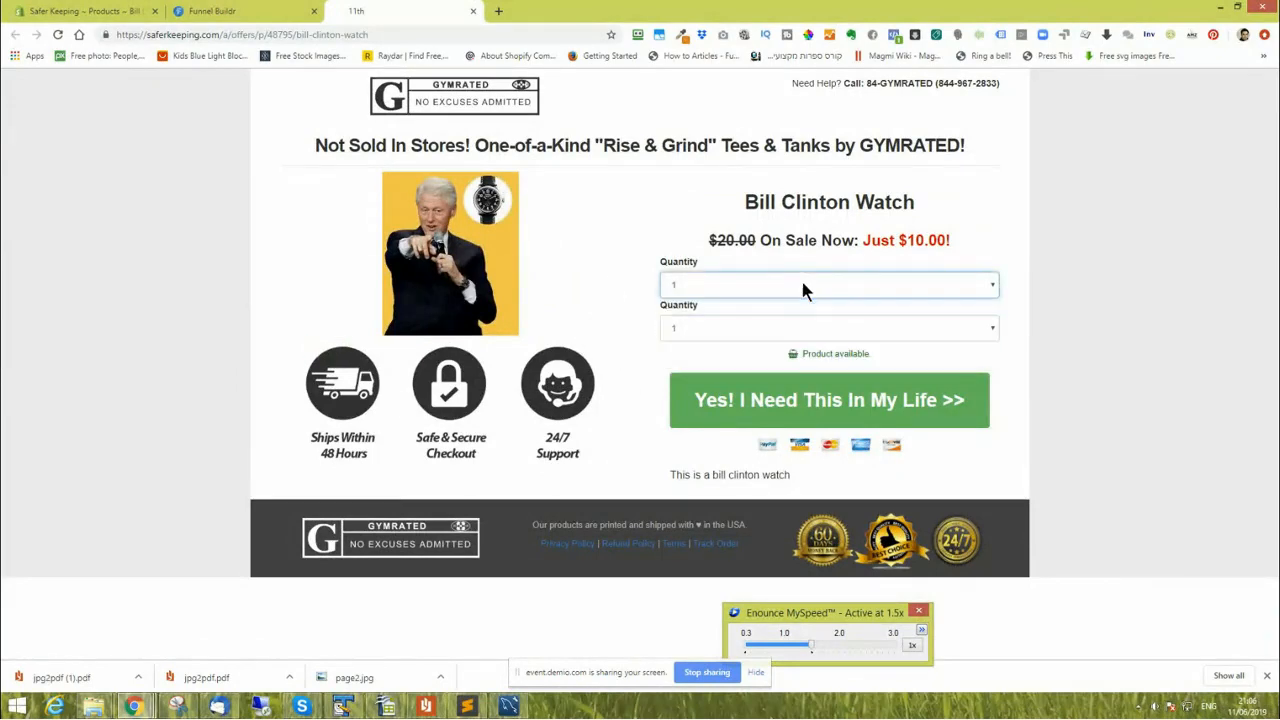
pyautogui.click(773, 323)
pyautogui.click(755, 290)
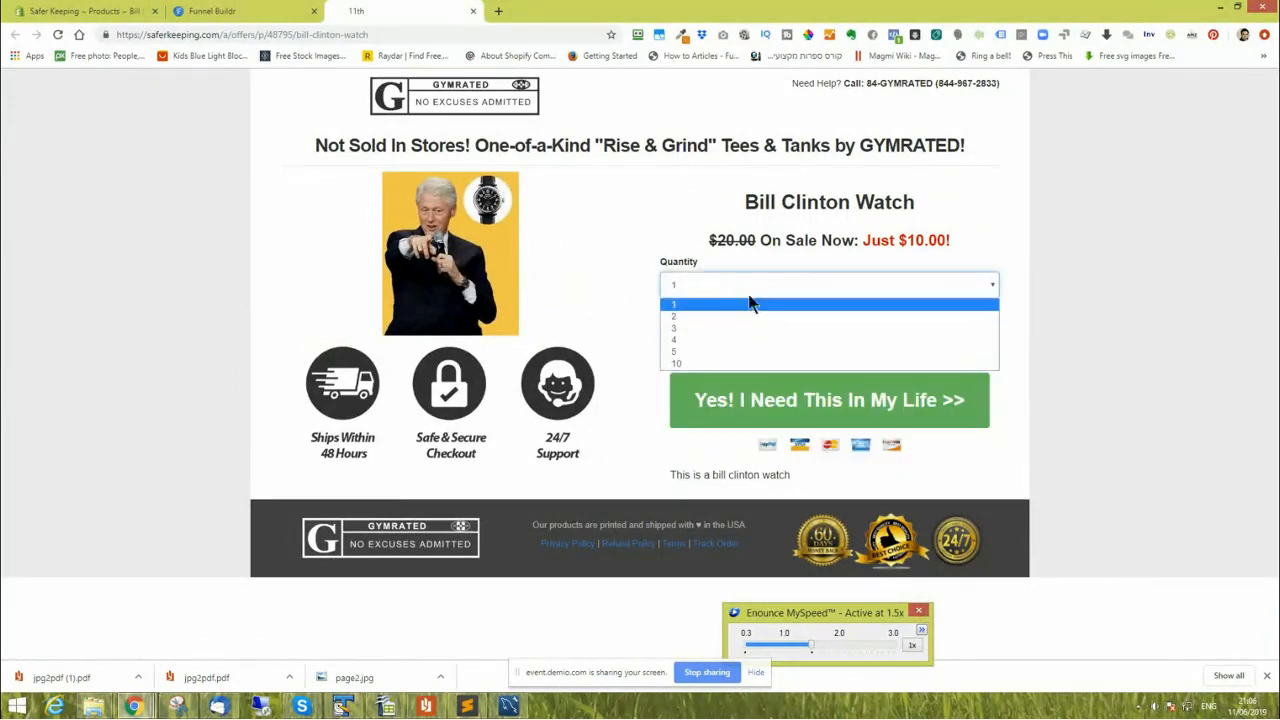
pyautogui.click(748, 289)
pyautogui.click(718, 291)
pyautogui.click(722, 302)
pyautogui.click(720, 327)
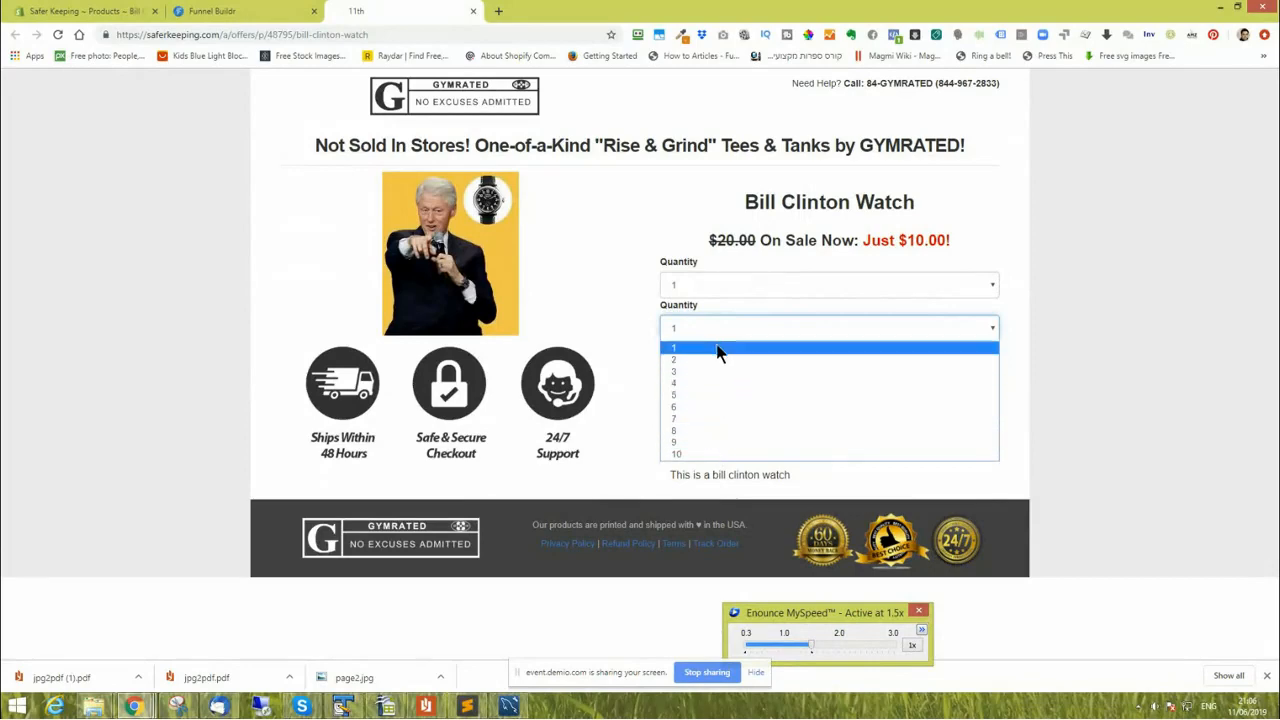
pyautogui.click(1088, 380)
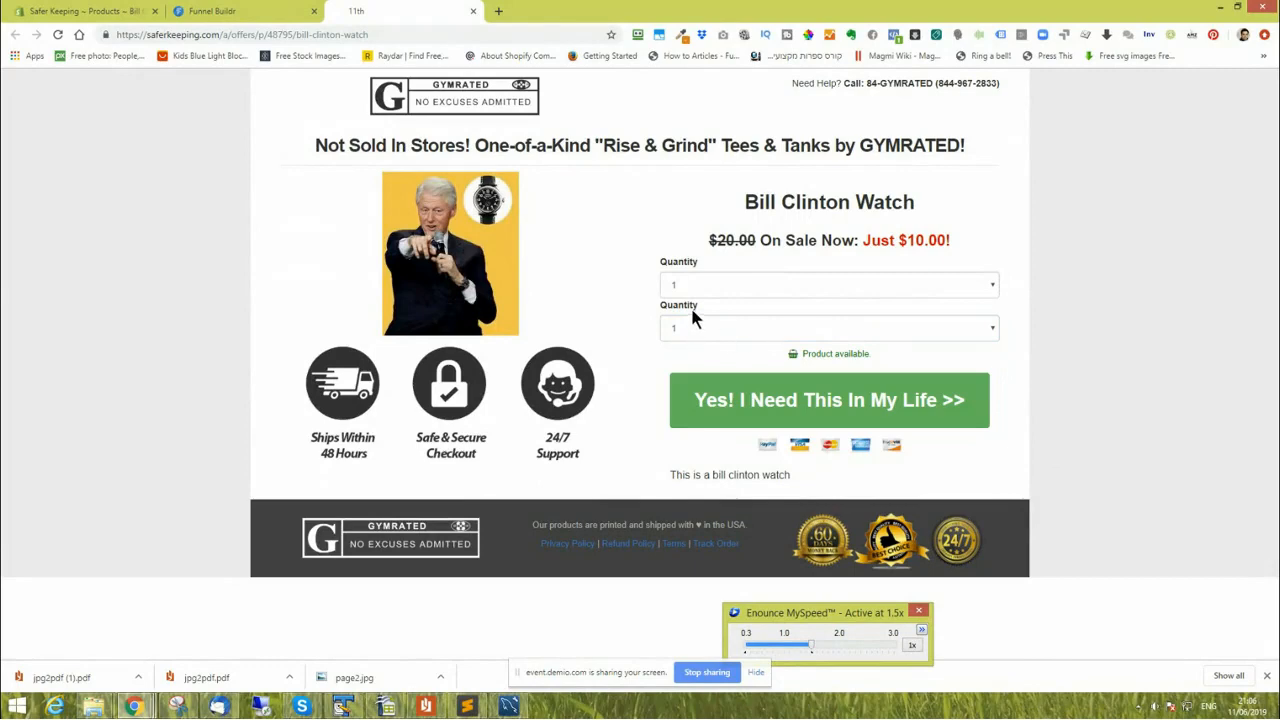
# Remove the second Quantity selector, its label and the product availability notice from the page in the editor, and save the page.
pyautogui.click(237, 10)
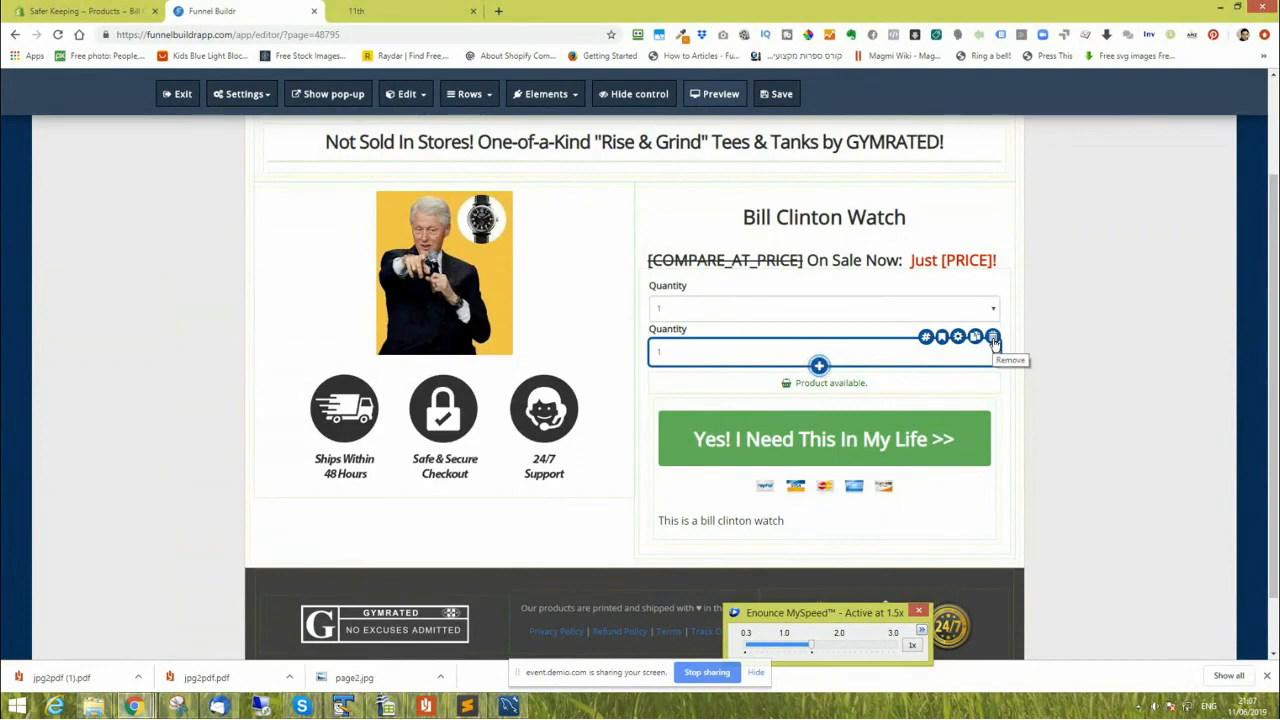
pyautogui.click(993, 338)
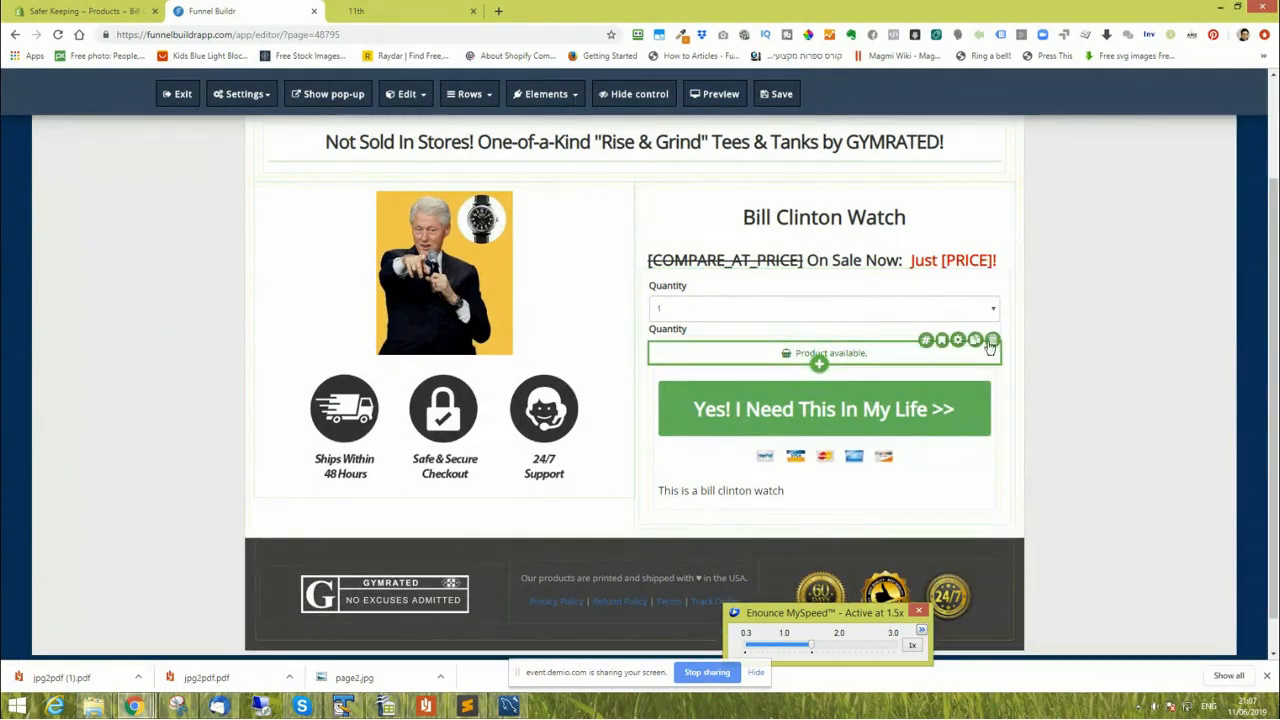
pyautogui.click(992, 342)
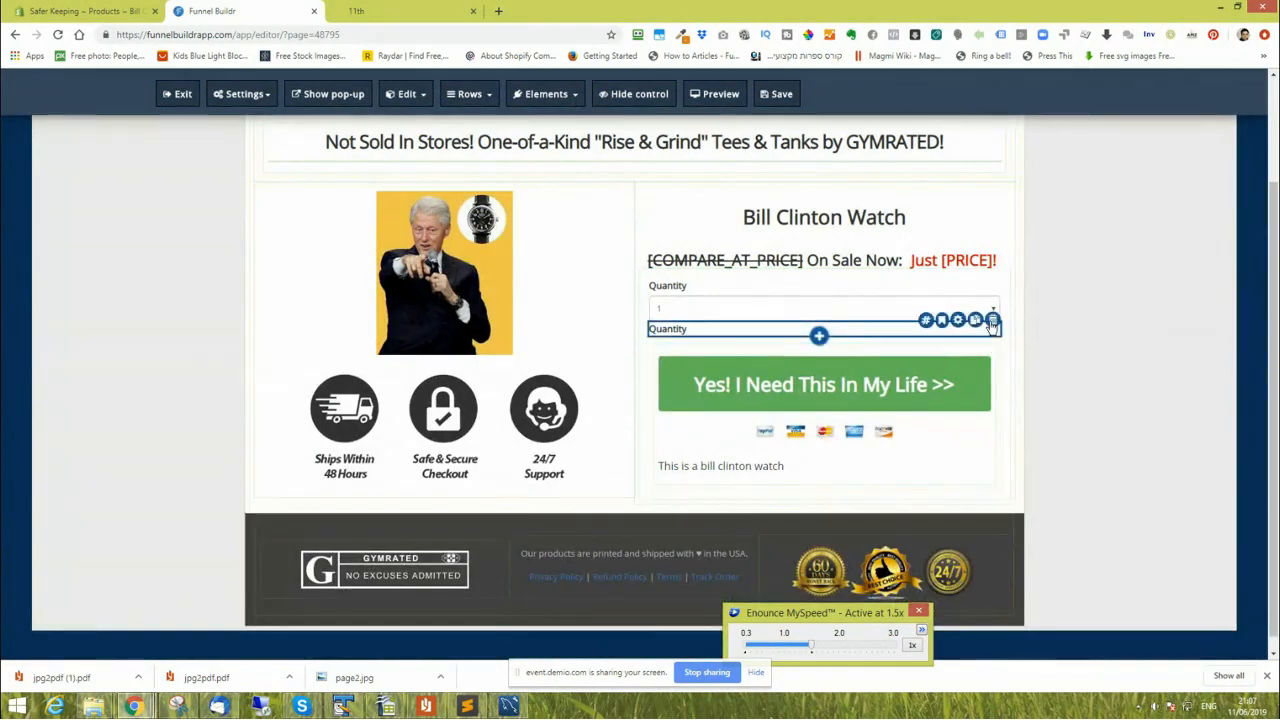
pyautogui.click(992, 323)
pyautogui.click(991, 326)
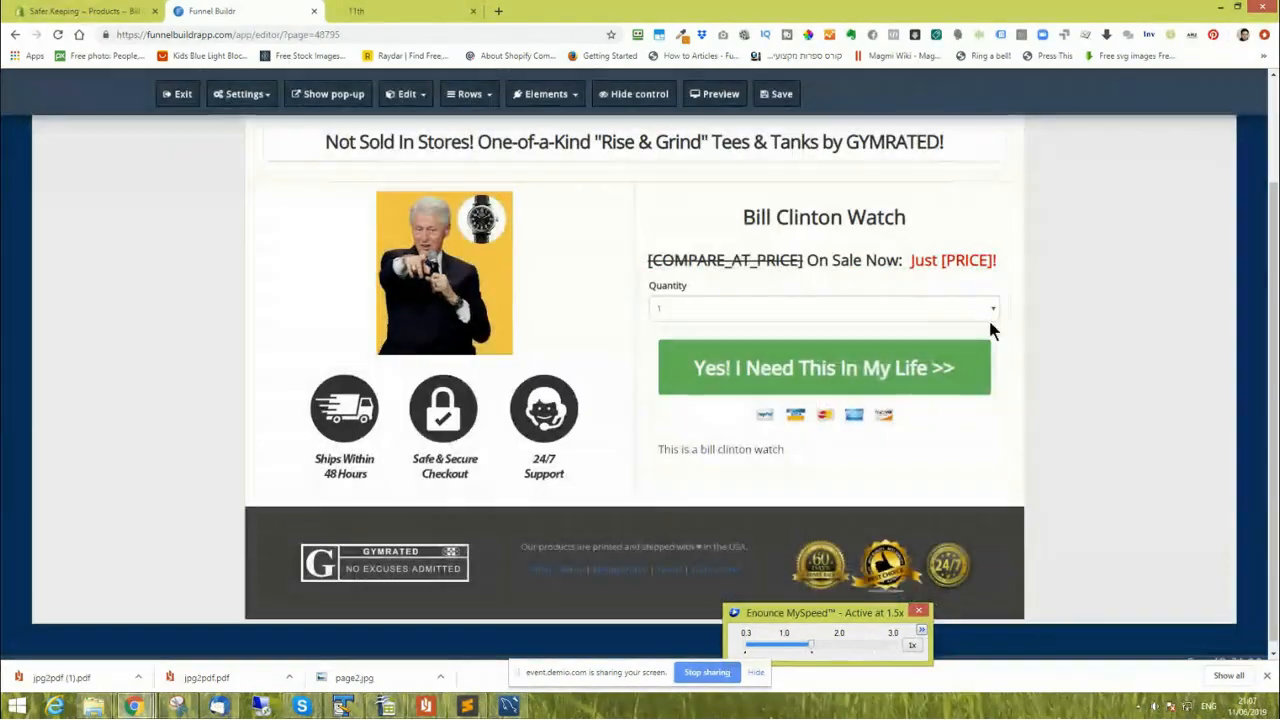
pyautogui.click(779, 94)
# Reload the previewed page and choose quantity 3, followed by 10, to check the price and product image for each.
pyautogui.click(356, 11)
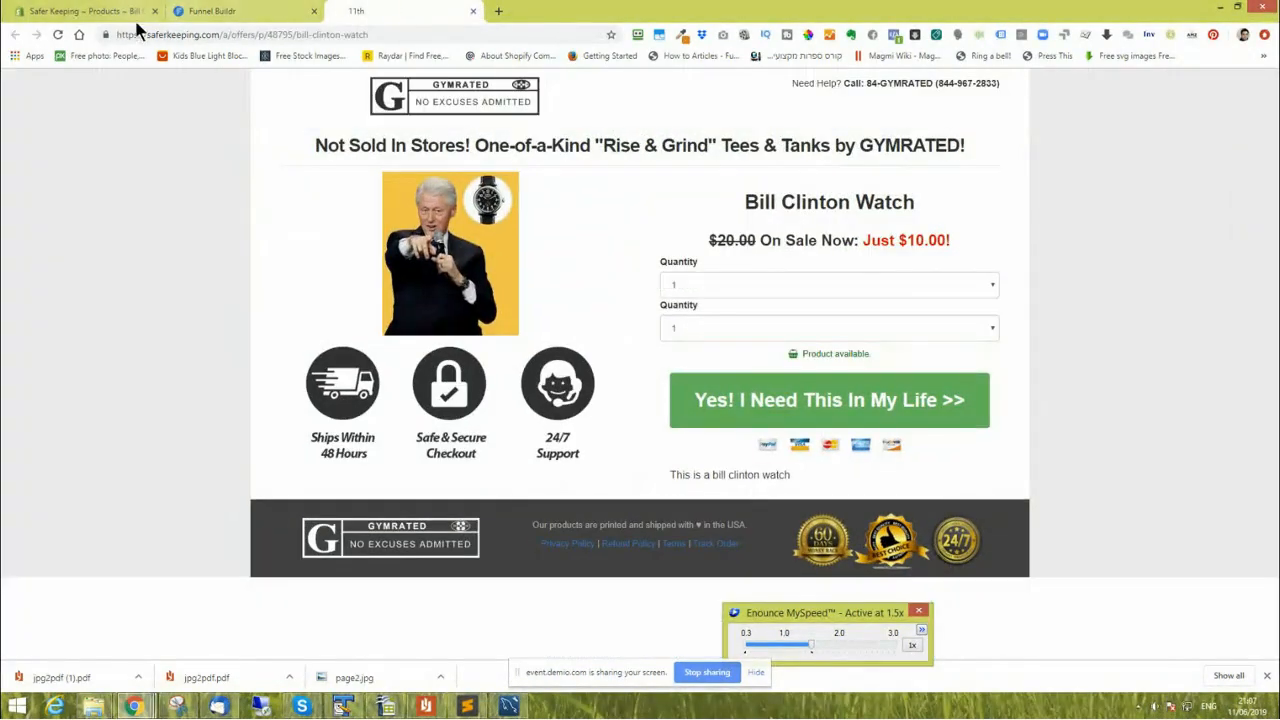
pyautogui.click(57, 35)
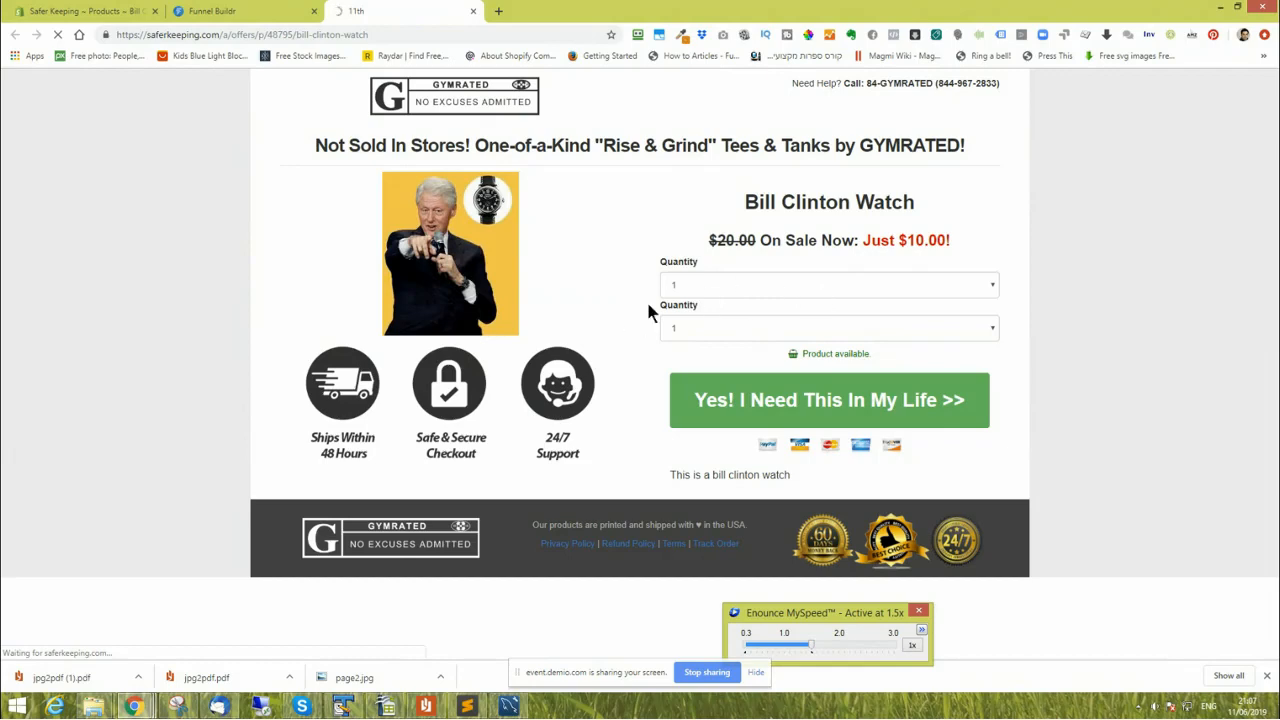
pyautogui.click(723, 289)
pyautogui.click(688, 329)
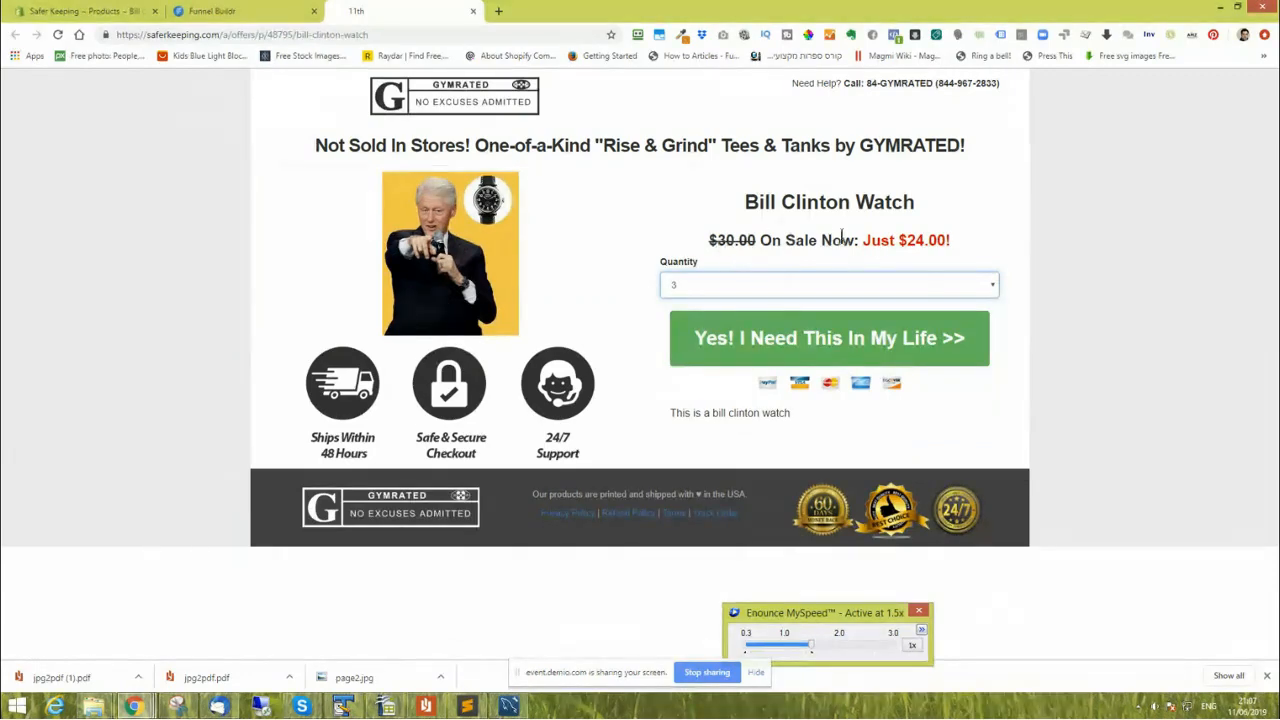
pyautogui.click(701, 296)
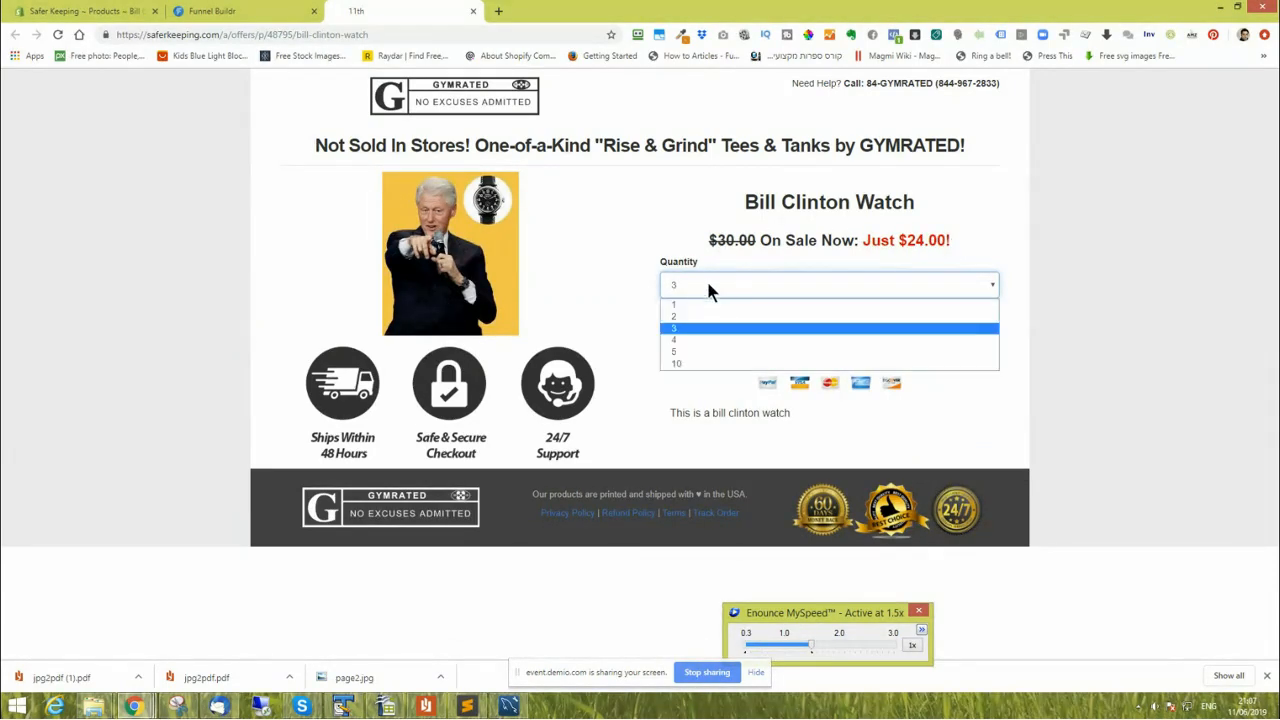
pyautogui.click(689, 370)
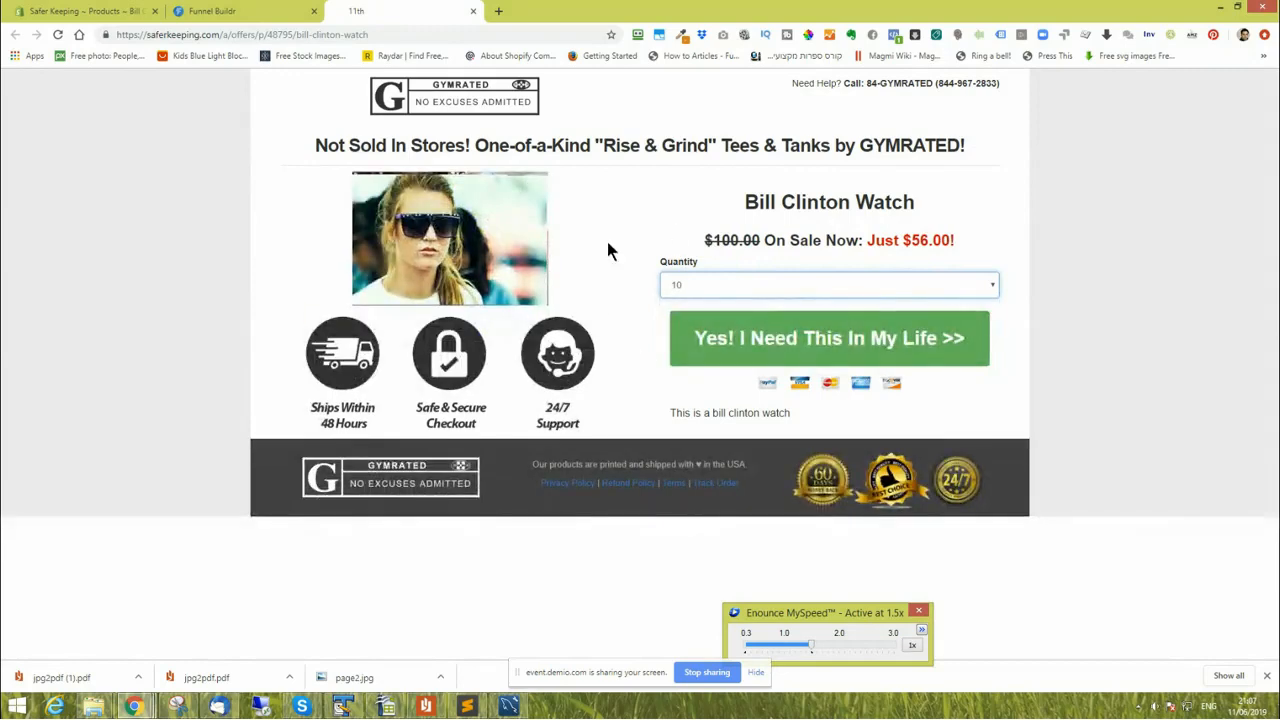
# Compare the page's price and image for quantity 10 with the matching variant in the Shopify product.
pyautogui.click(103, 12)
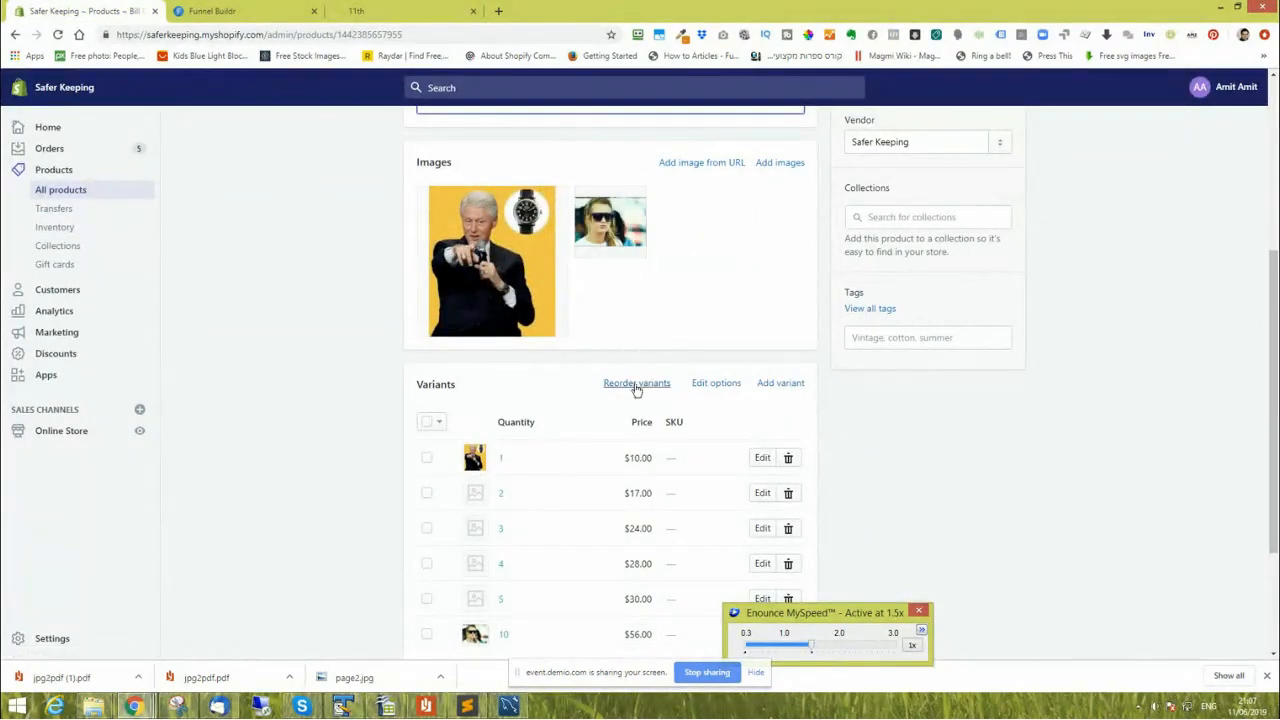
pyautogui.click(266, 10)
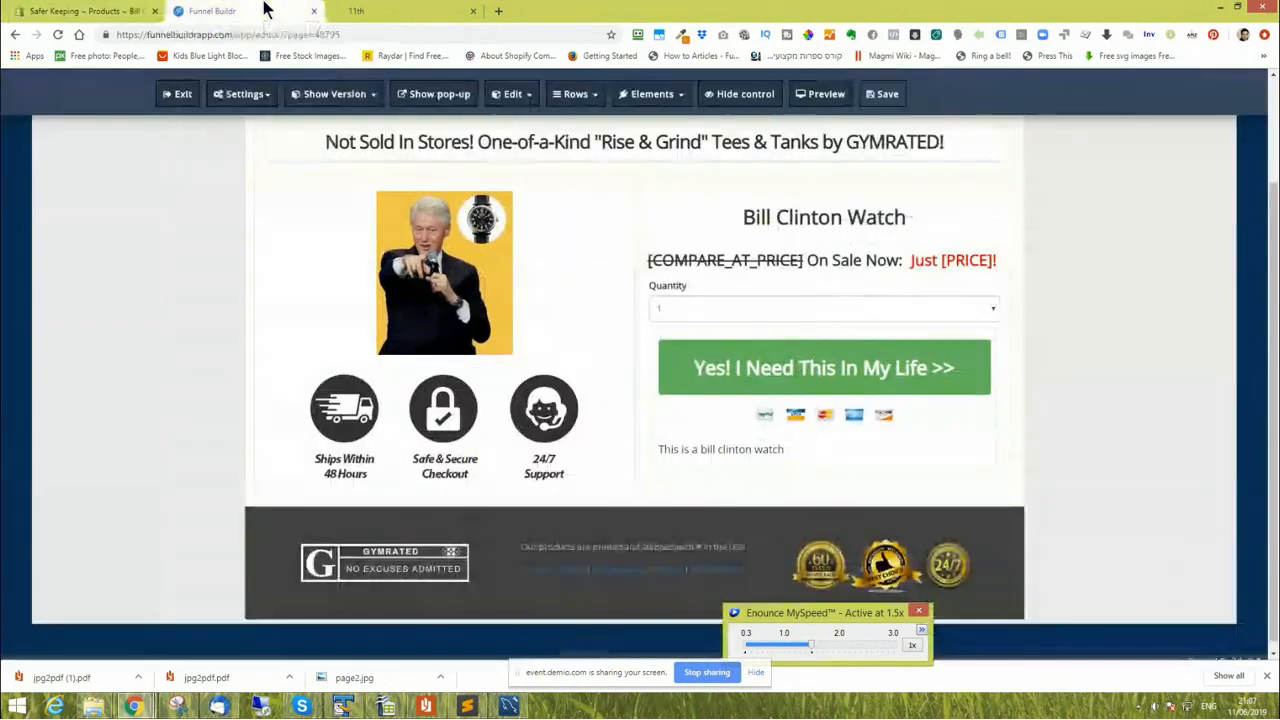
pyautogui.click(368, 10)
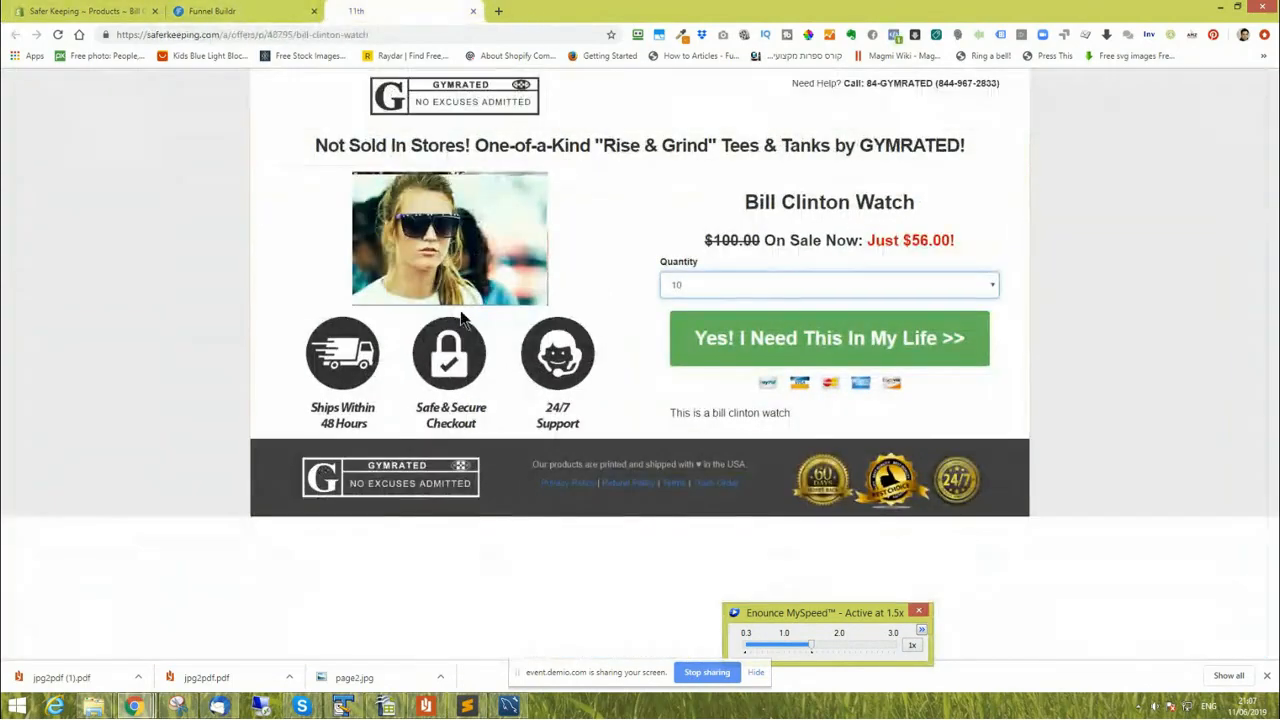
# Open the sunglasses image shown for quantity 10 in its own tab and compare it with the previewed page.
pyautogui.rightClick(438, 249)
pyautogui.click(440, 250)
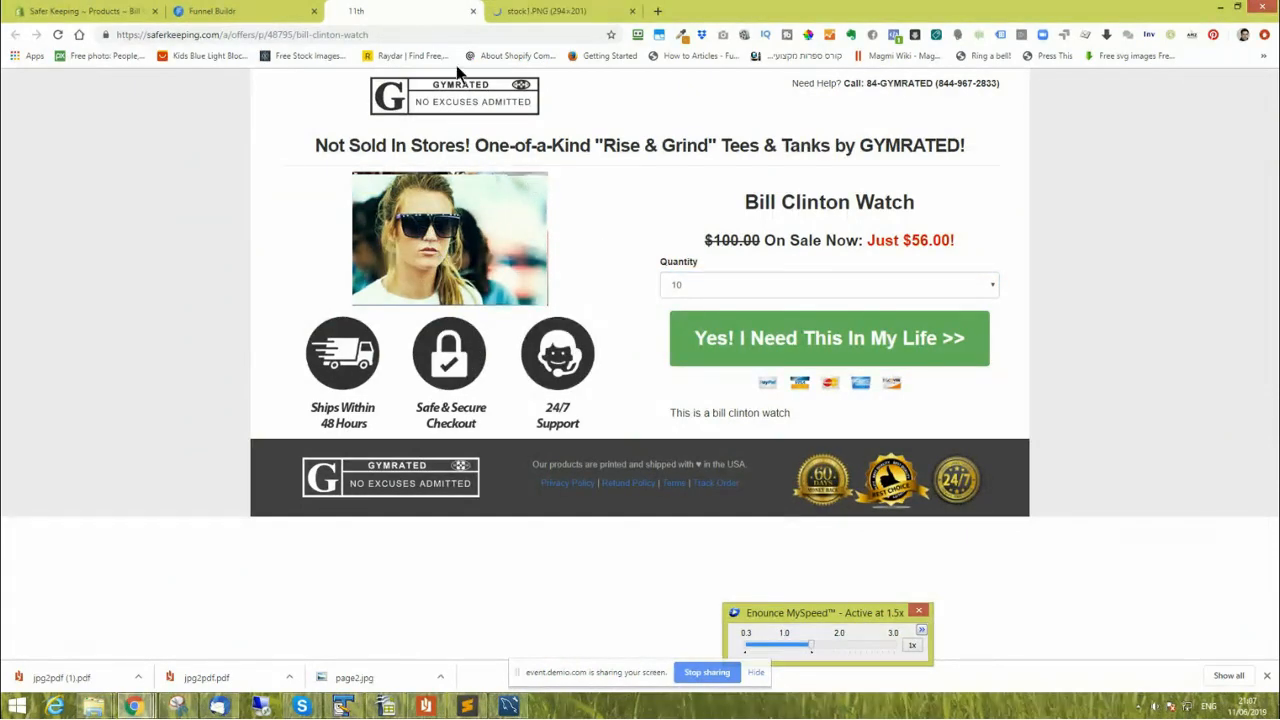
pyautogui.click(555, 11)
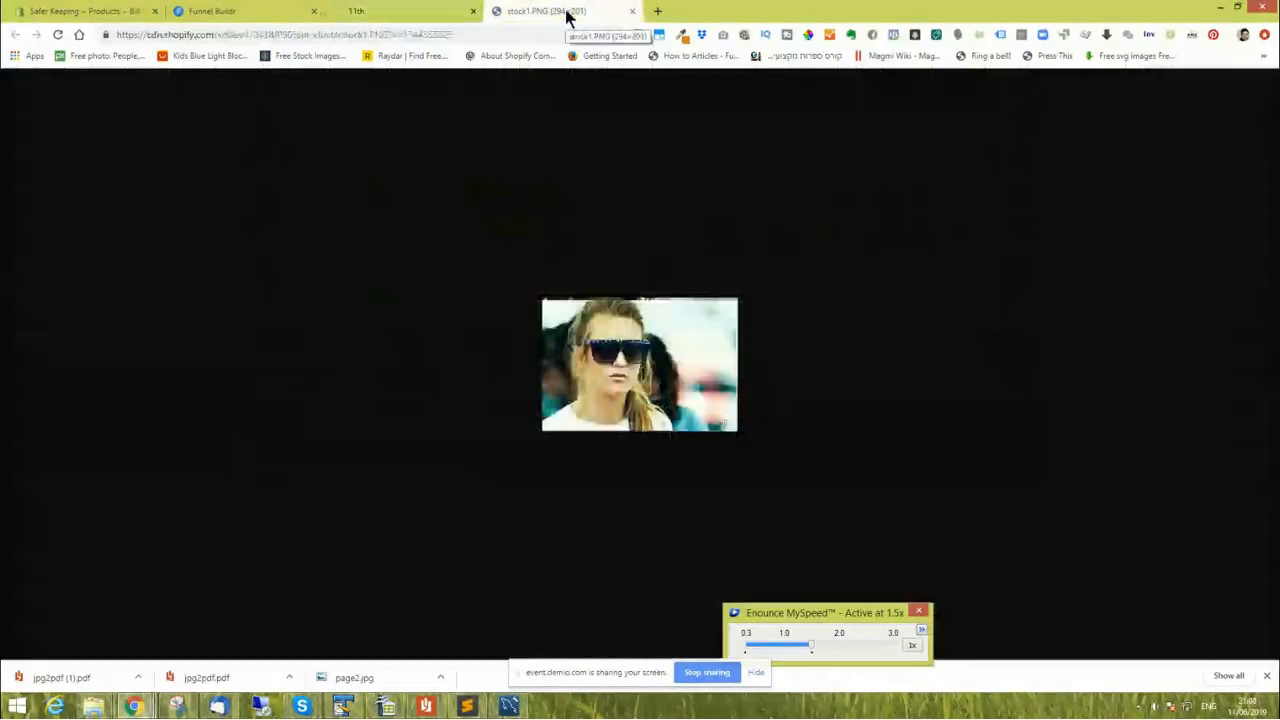
pyautogui.click(415, 10)
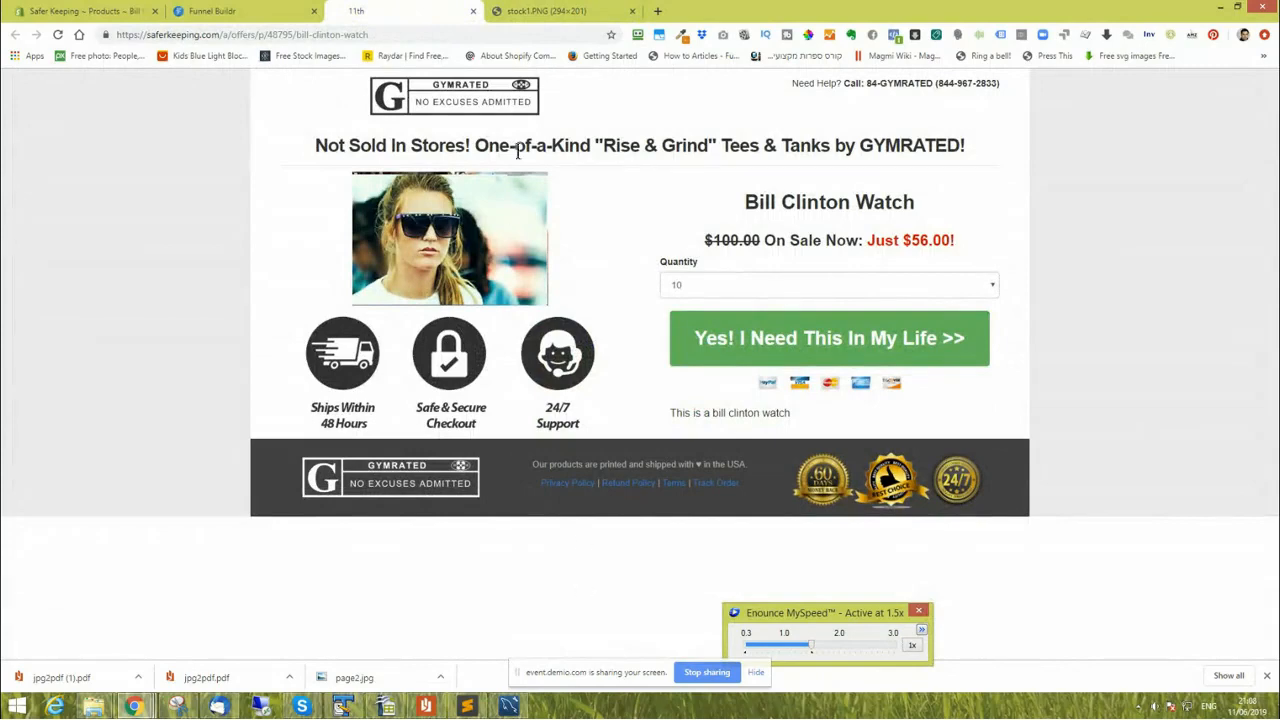
pyautogui.click(529, 12)
pyautogui.click(410, 12)
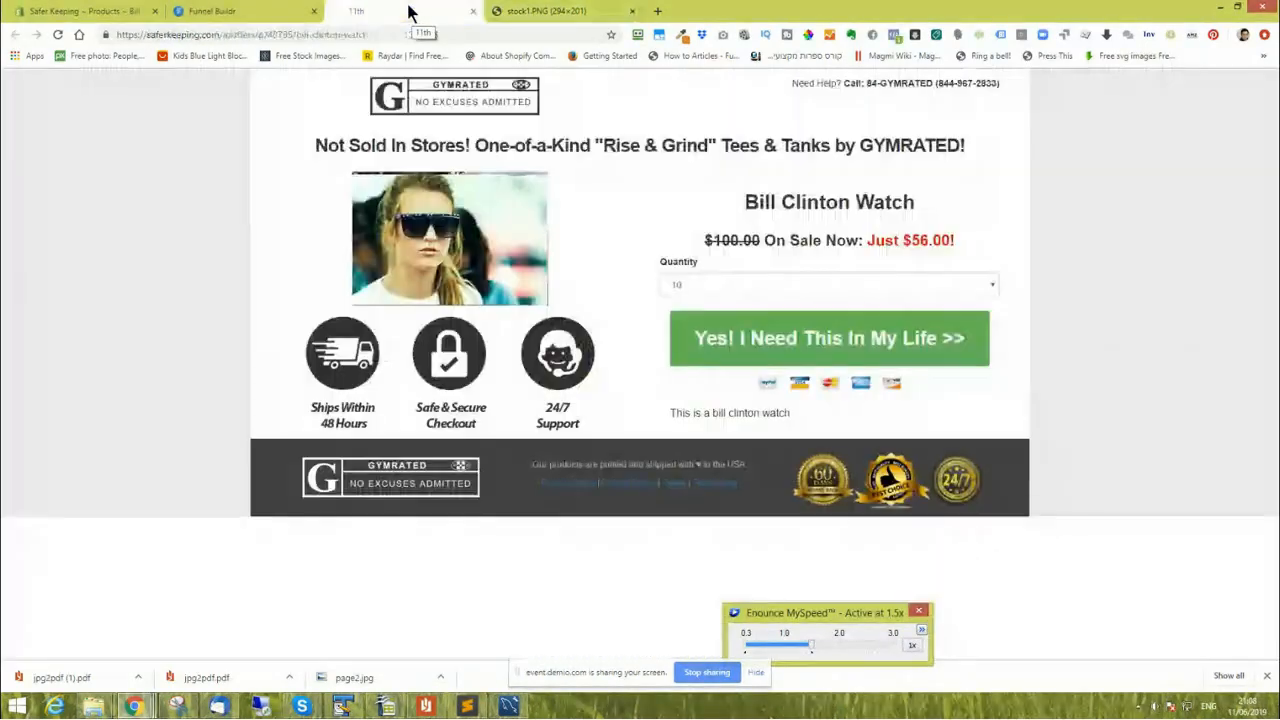
# Review the page layout in the Funnel Buildr editor and the full variant list of the product in Shopify.
pyautogui.click(223, 11)
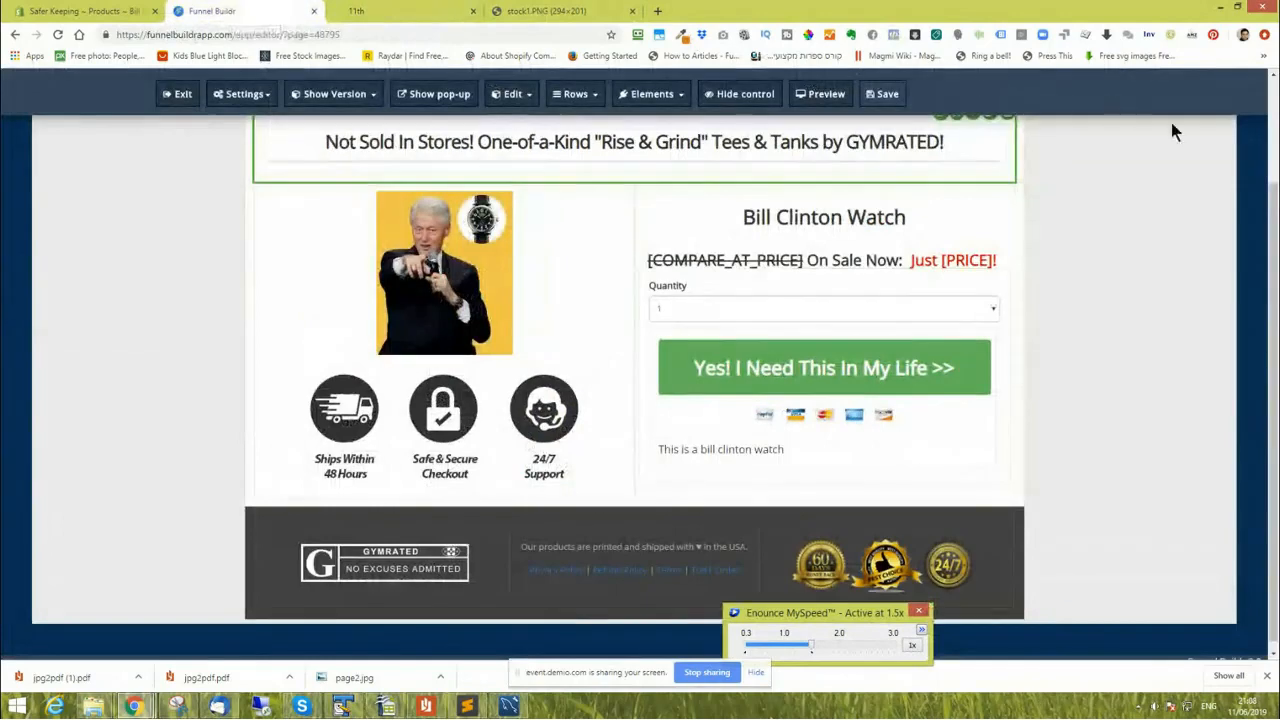
pyautogui.scroll(2, 1092, 434)
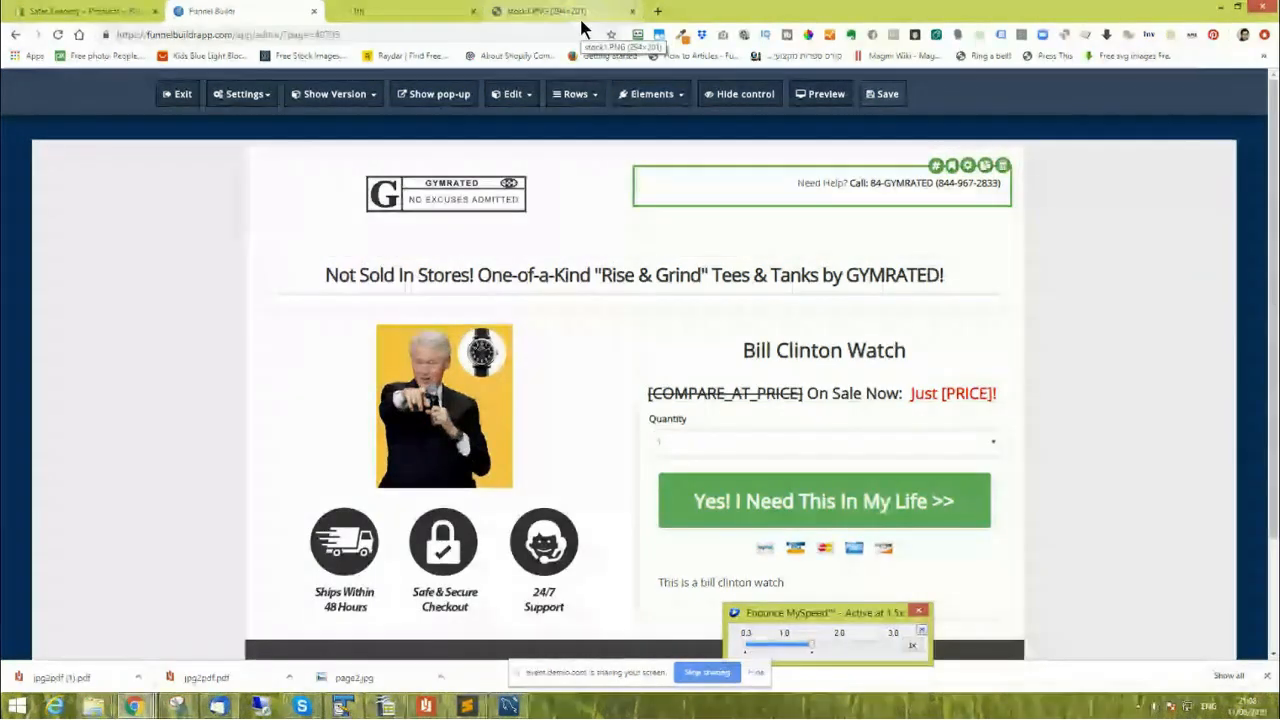
pyautogui.click(117, 10)
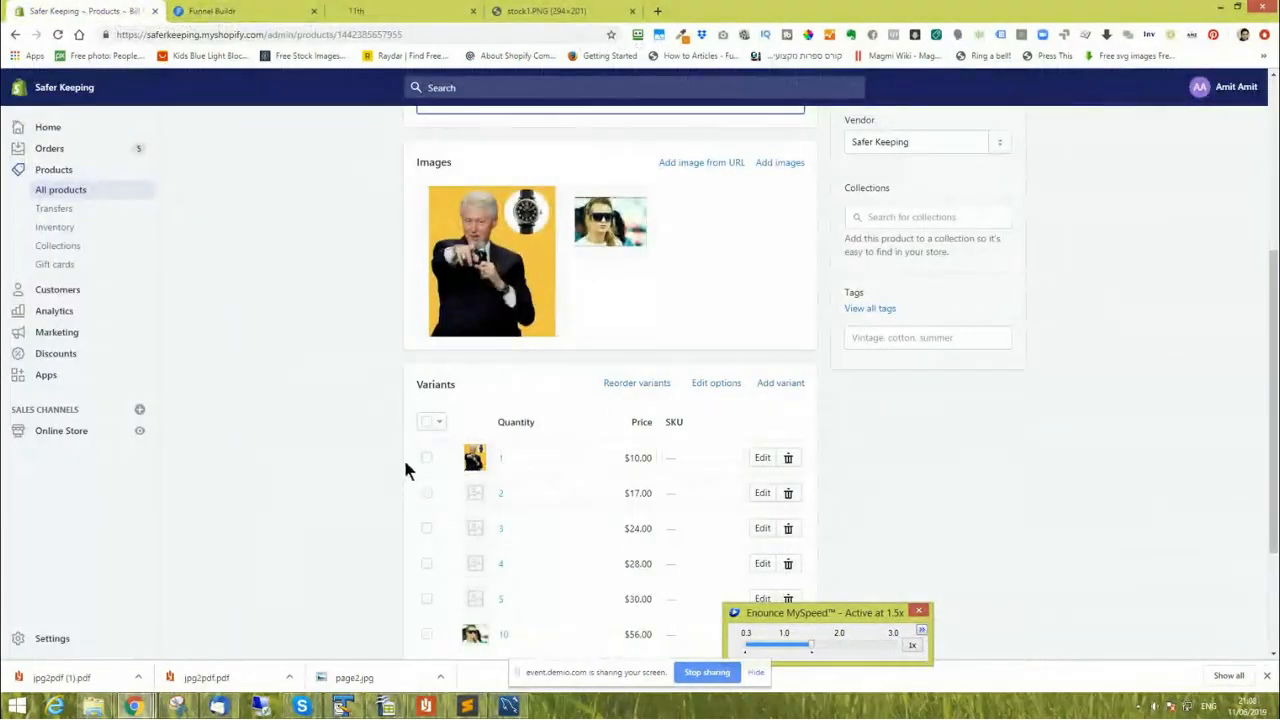
pyautogui.scroll(-3, 540, 505)
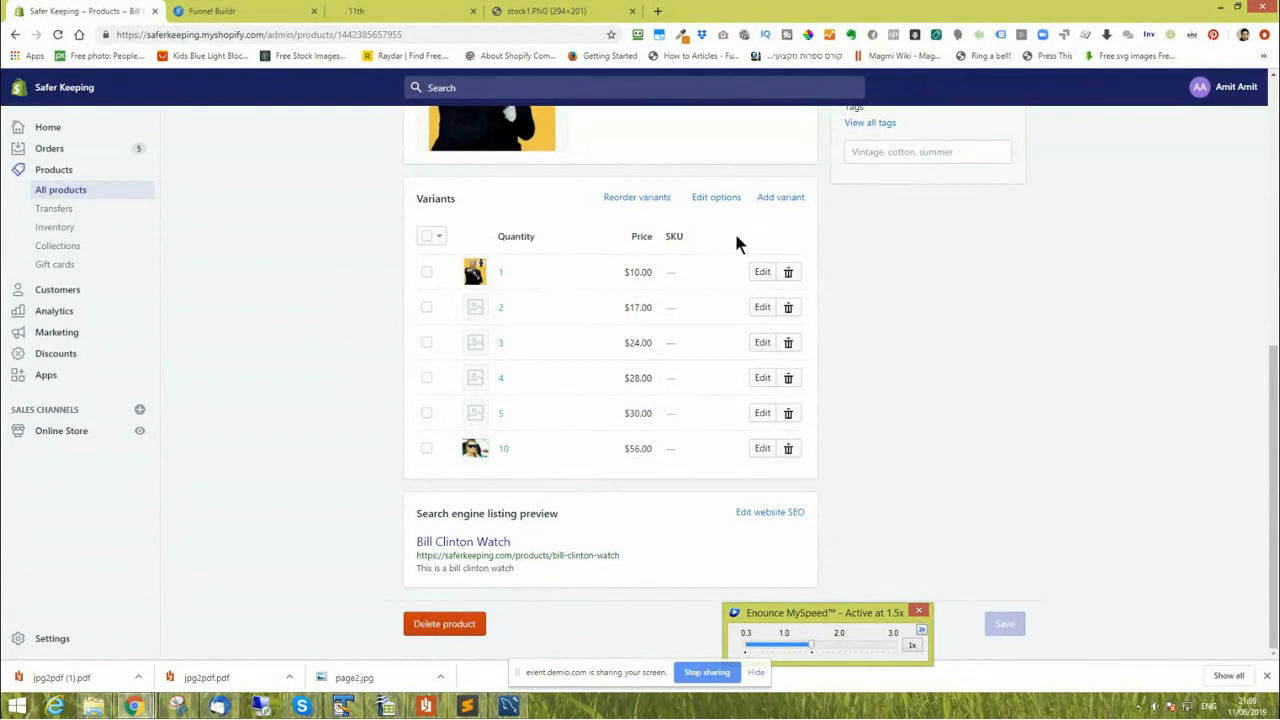
pyautogui.click(426, 238)
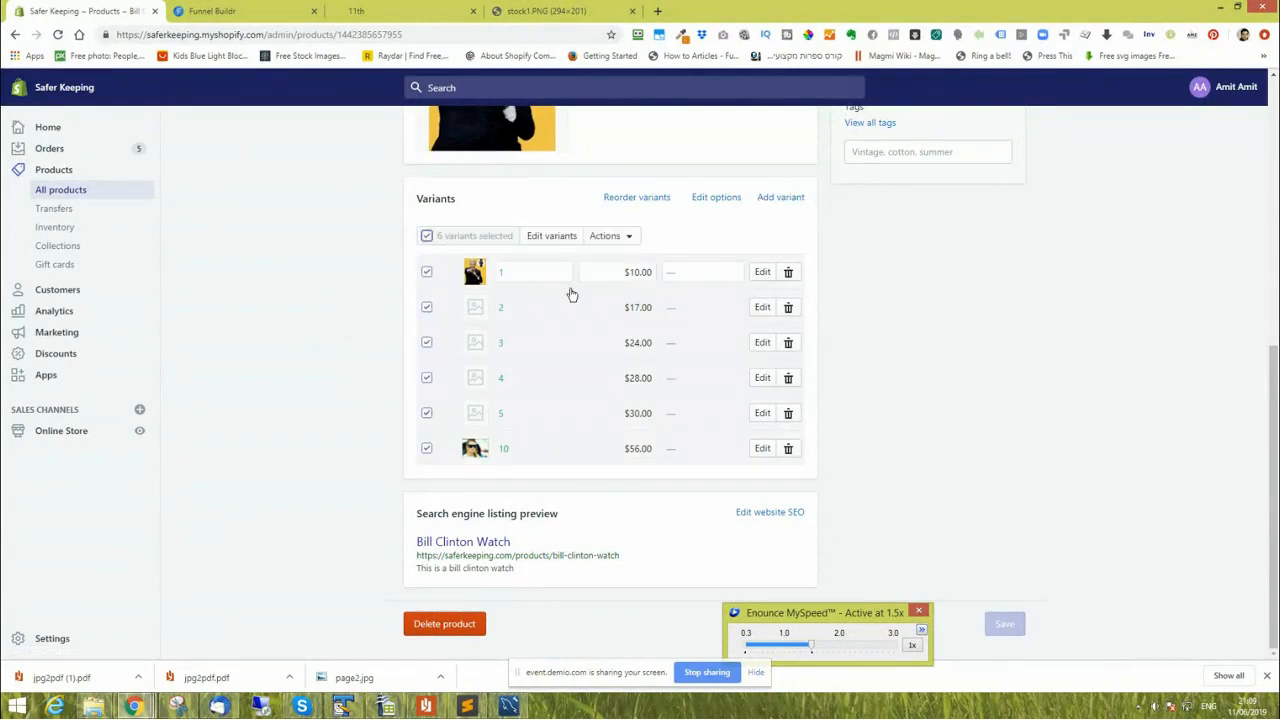
pyautogui.click(780, 199)
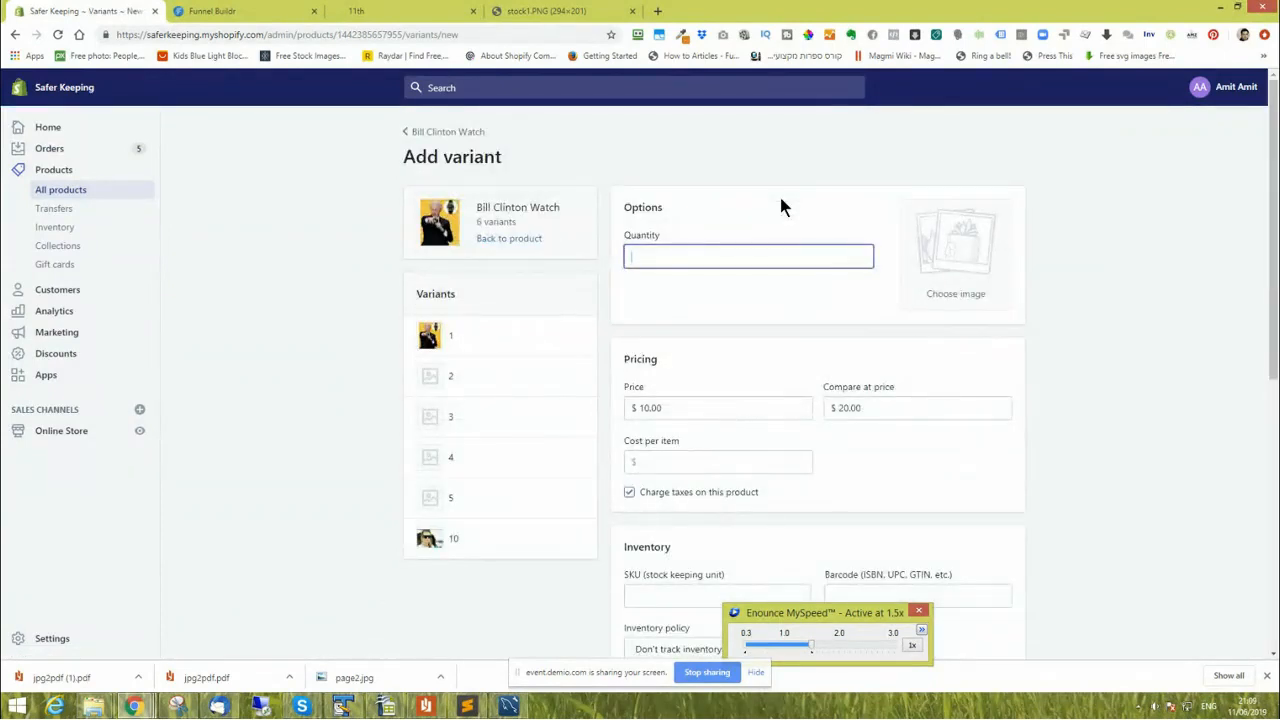
pyautogui.click(13, 34)
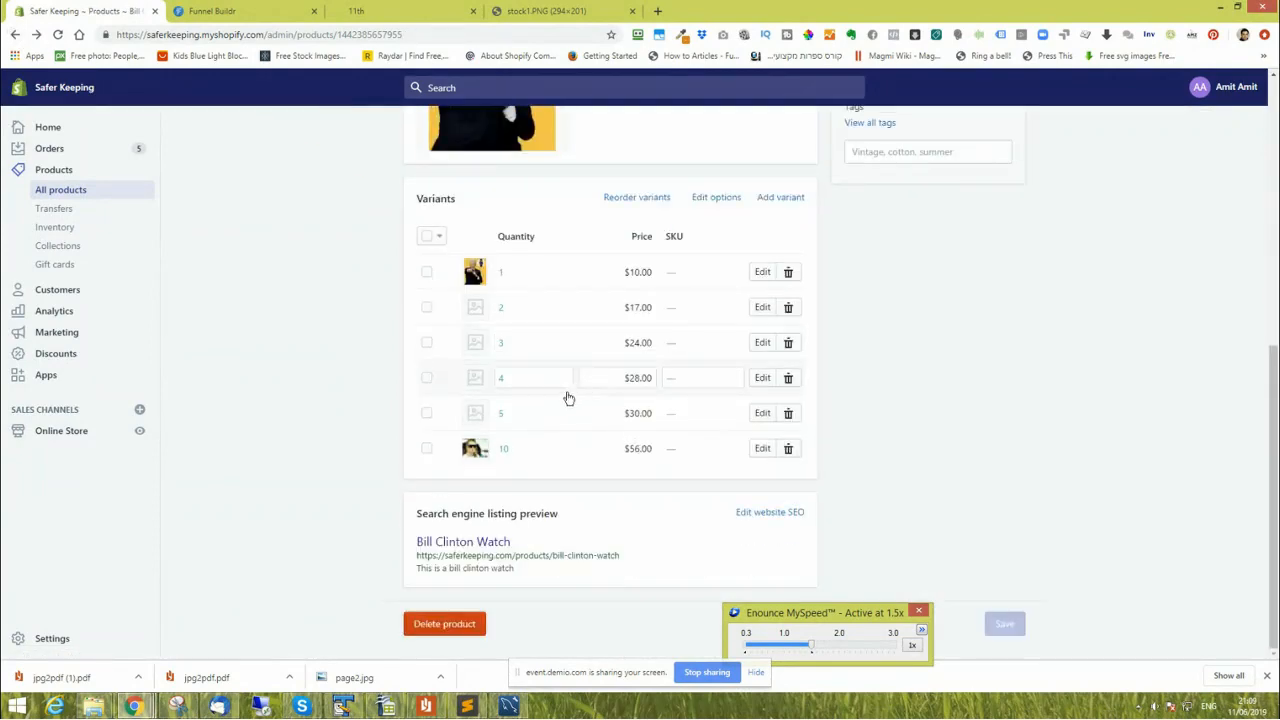
# Add a second option named Colour to the product's options.
pyautogui.click(717, 199)
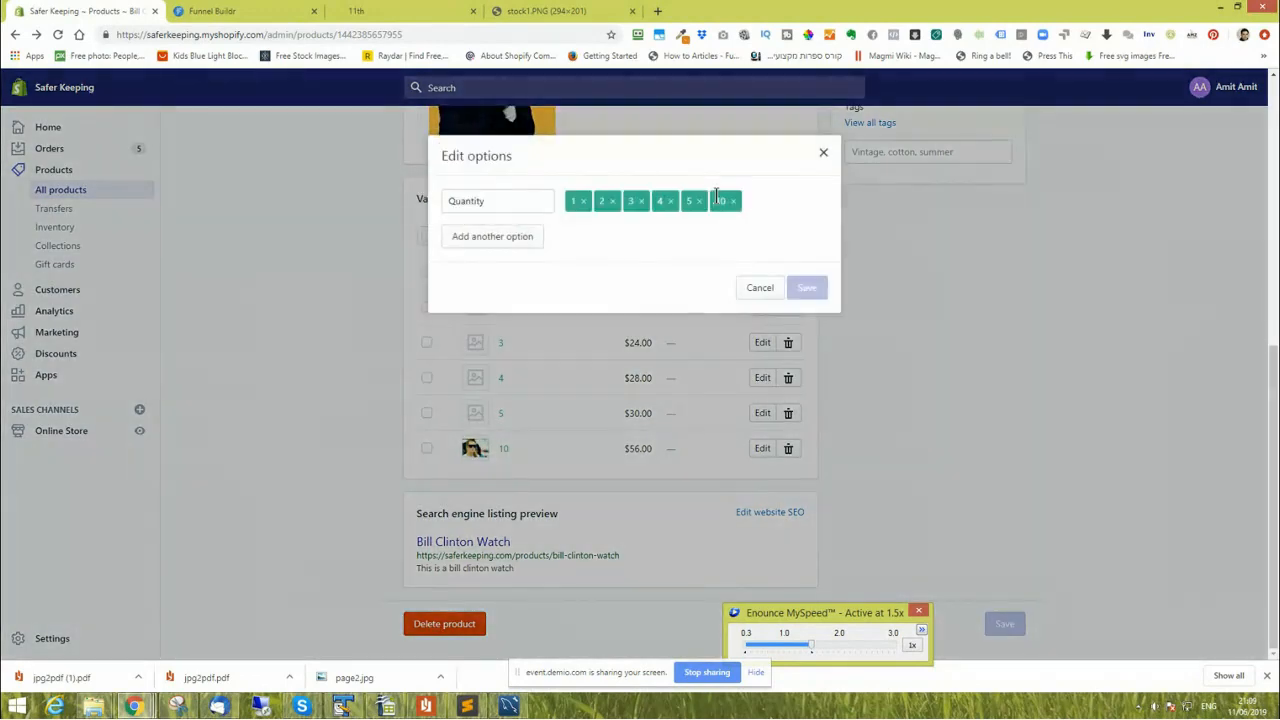
pyautogui.click(492, 237)
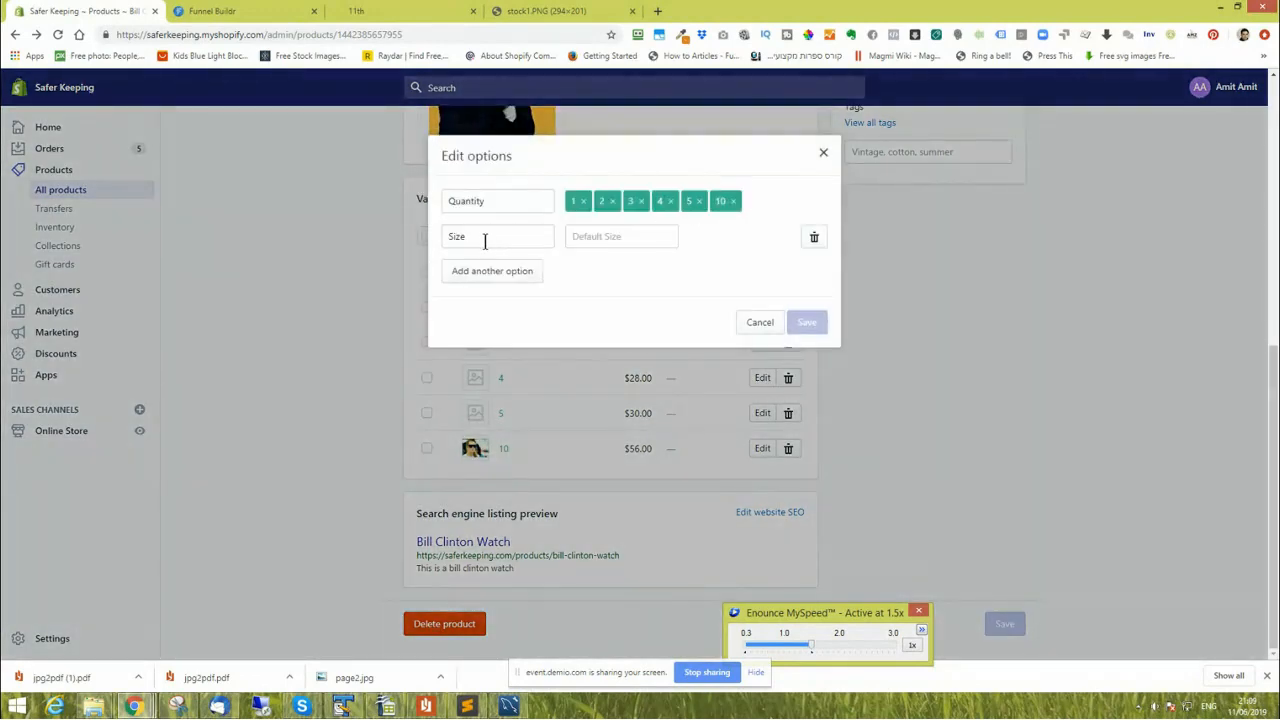
pyautogui.doubleClick(477, 241)
pyautogui.write('C')
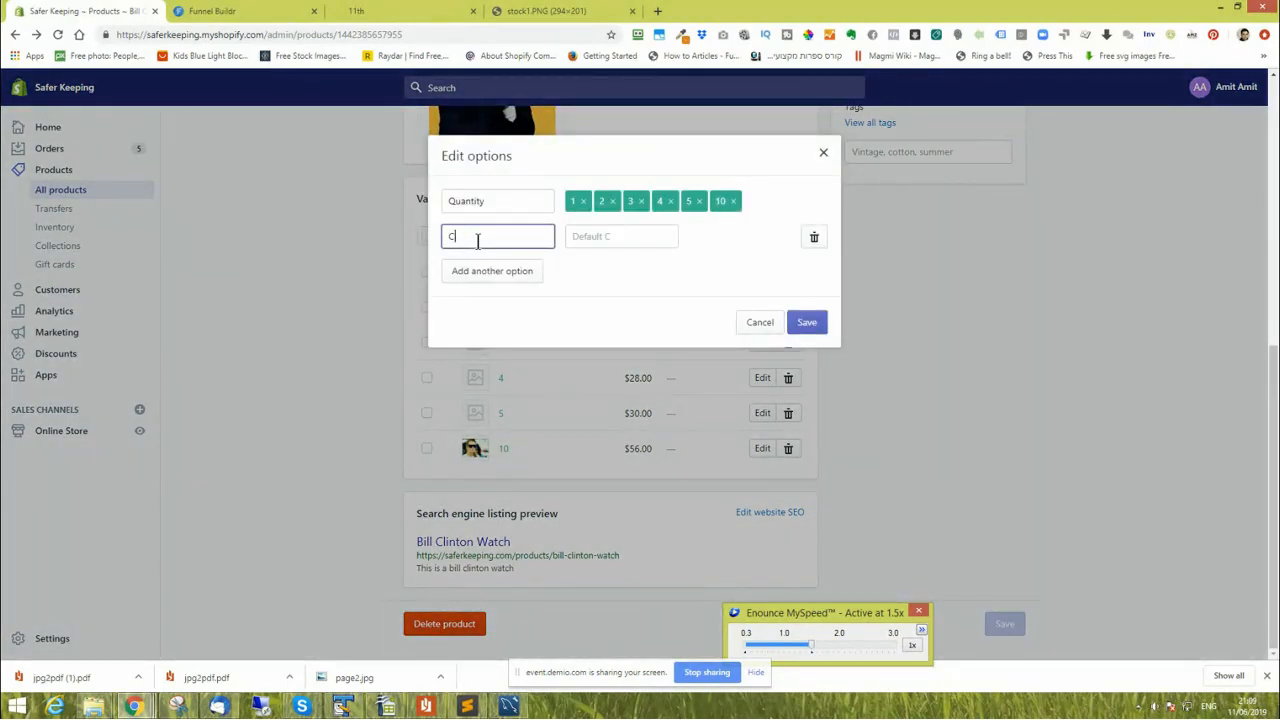
pyautogui.write('olour')
pyautogui.press('Tab')
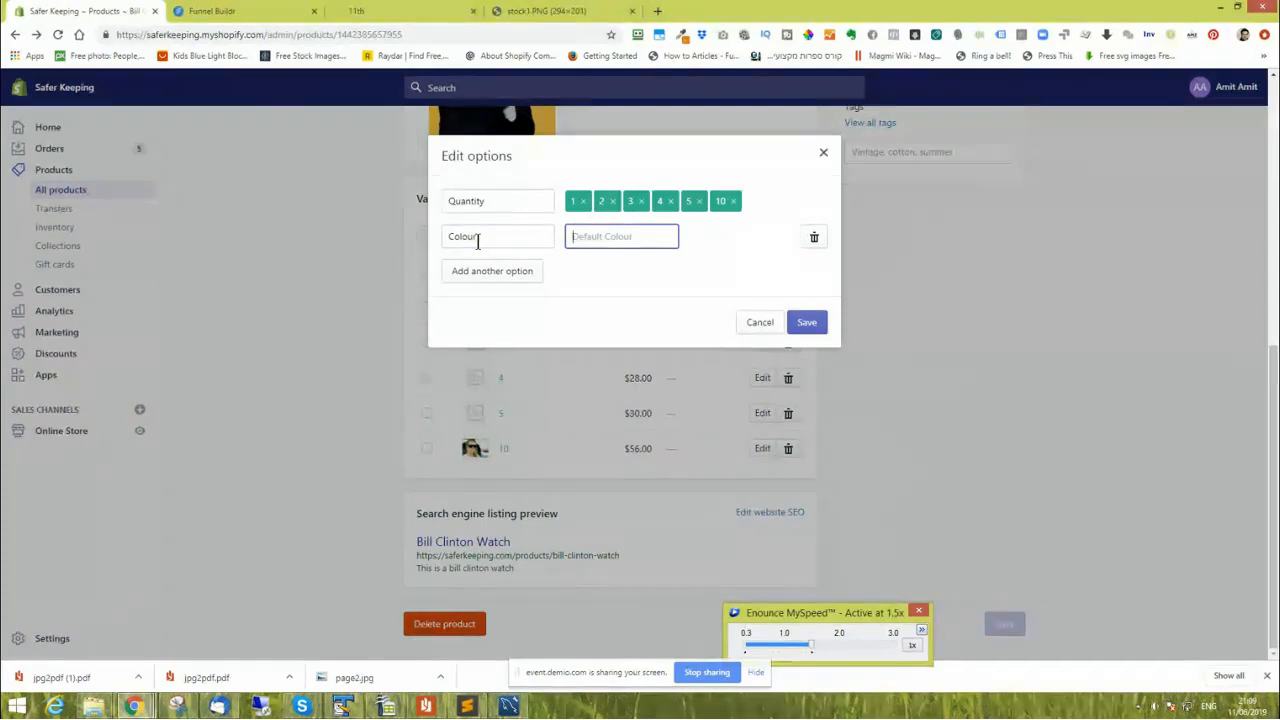
# Give the Colour option the value blue and save the product options.
pyautogui.write('blue')
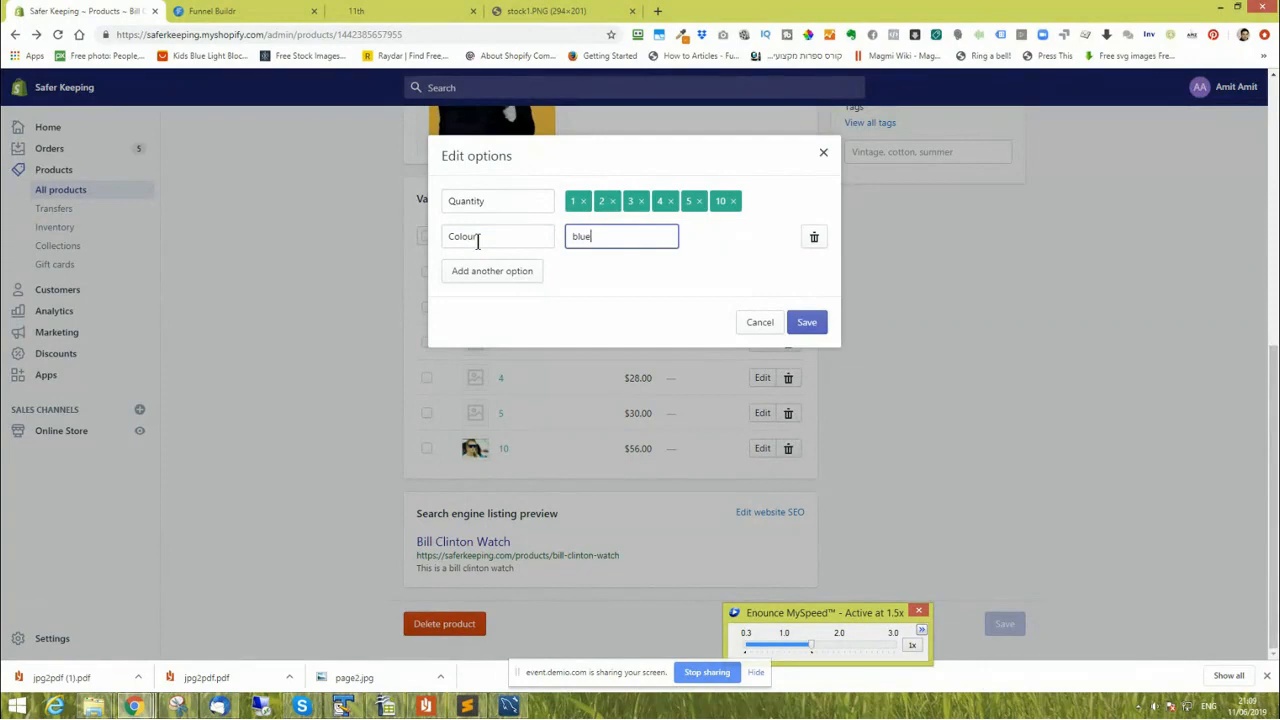
pyautogui.write(',')
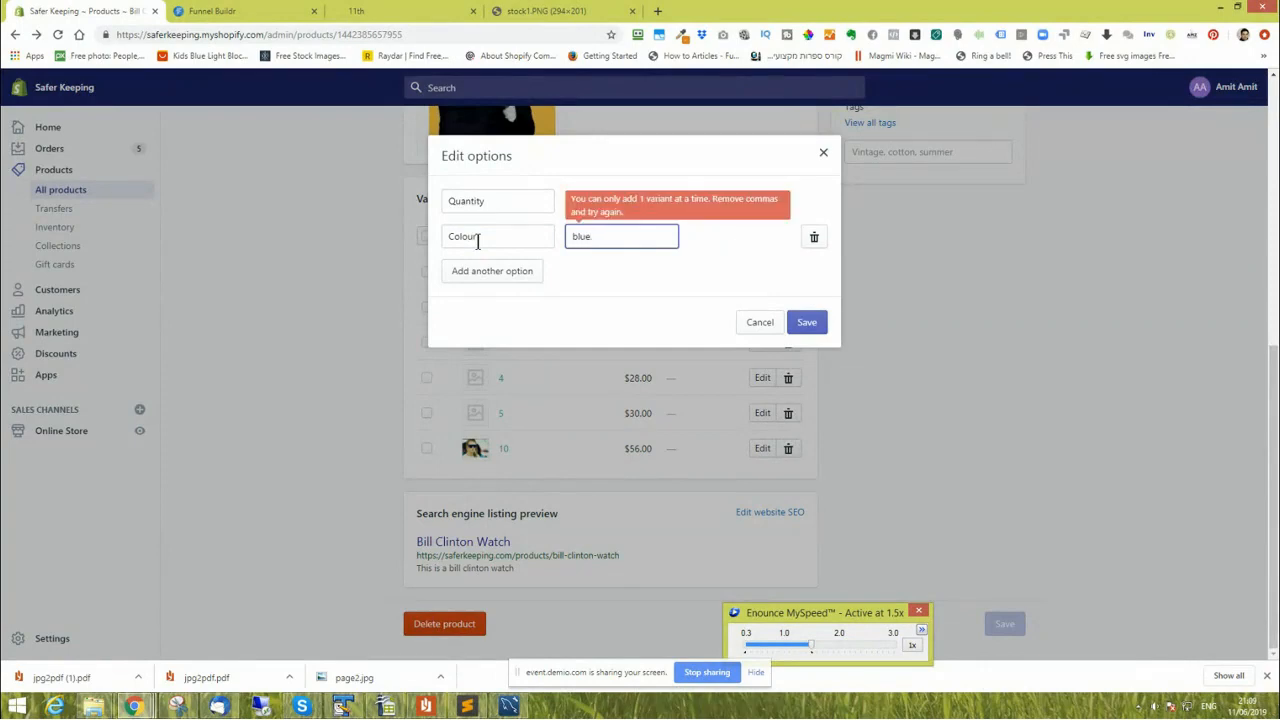
pyautogui.press('BackSpace')
pyautogui.press('BackSpace')
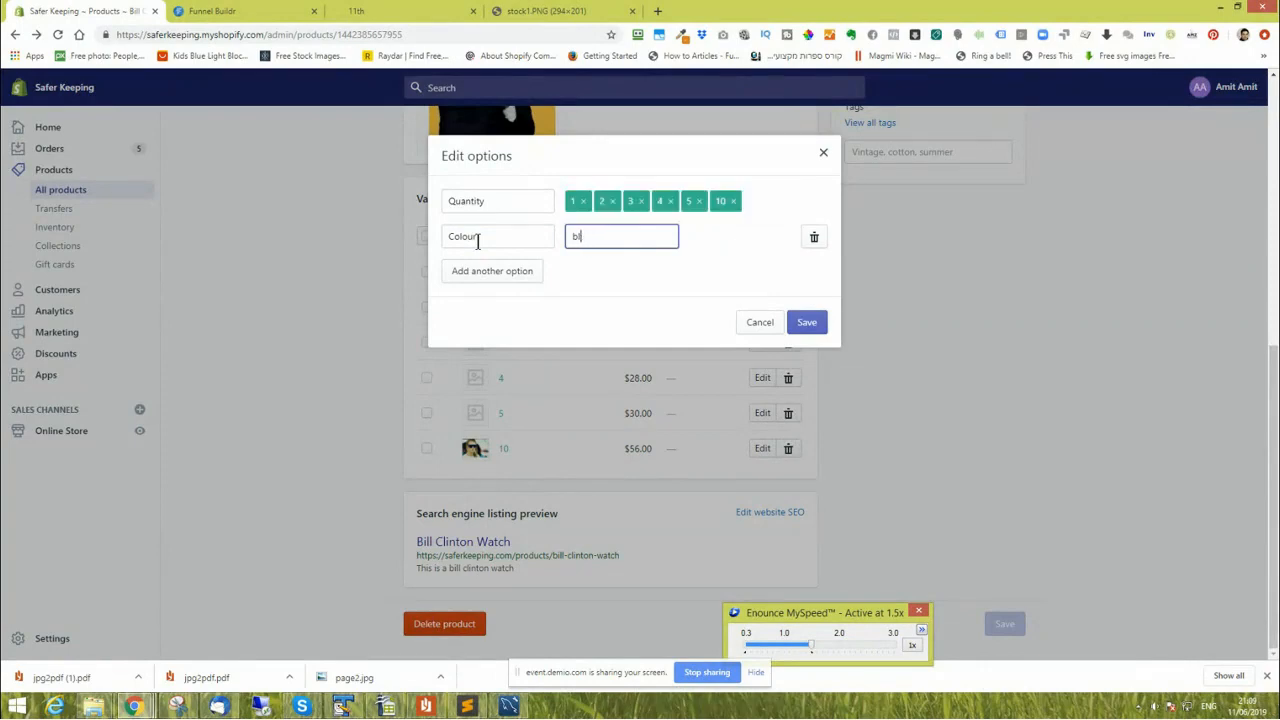
pyautogui.press('BackSpace')
pyautogui.write('blue')
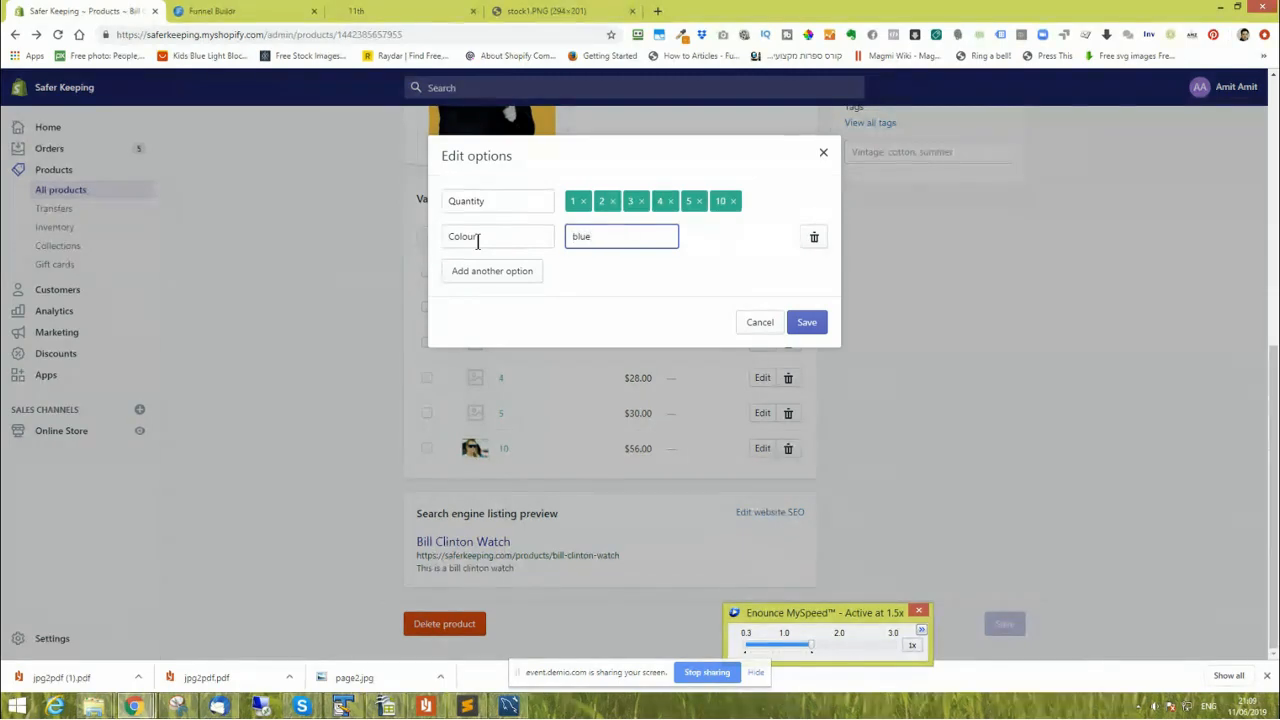
pyautogui.click(813, 333)
pyautogui.click(813, 334)
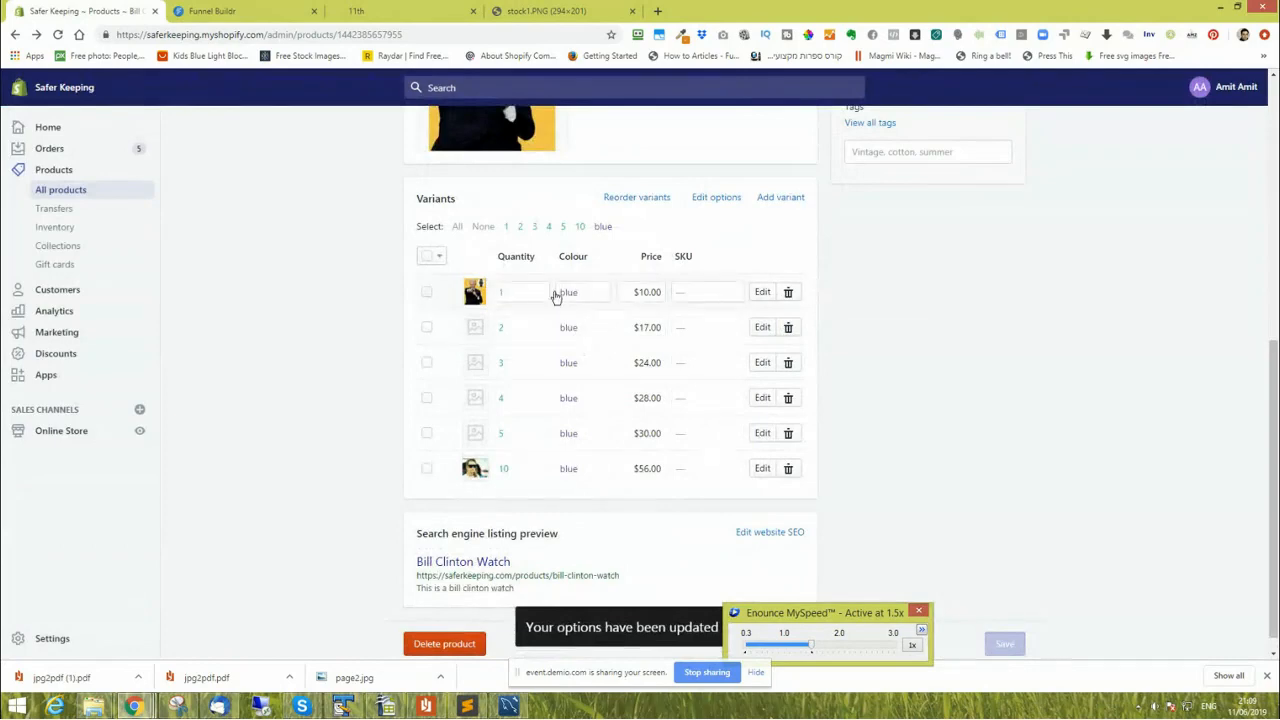
# Review the bulk actions offered for all variants of the product, including duplication in another Colour, and reload the product page.
pyautogui.click(773, 201)
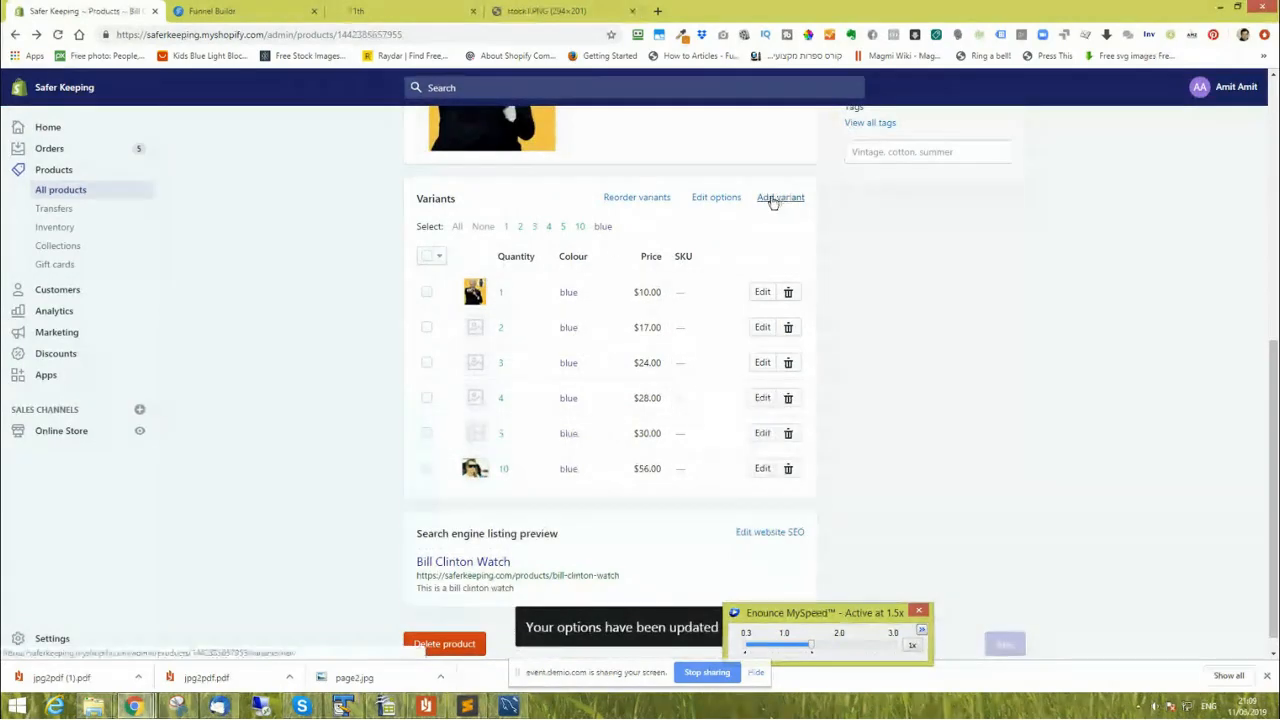
pyautogui.click(458, 228)
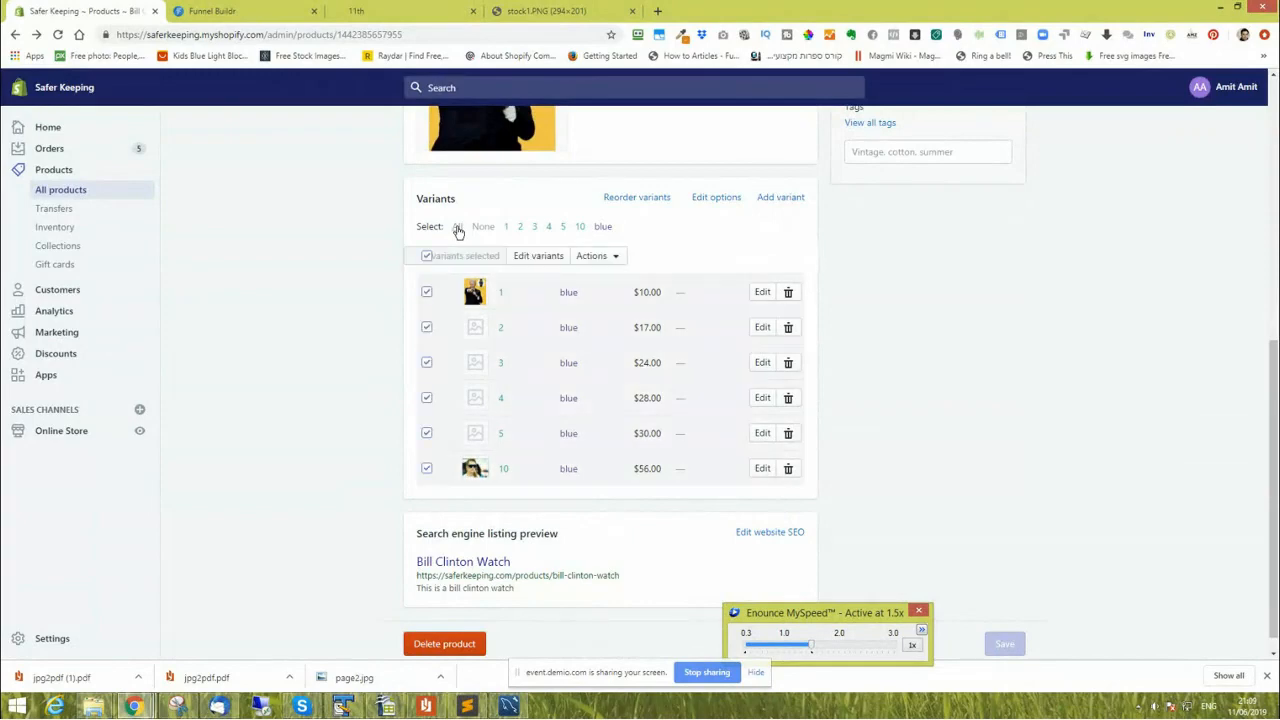
pyautogui.click(594, 257)
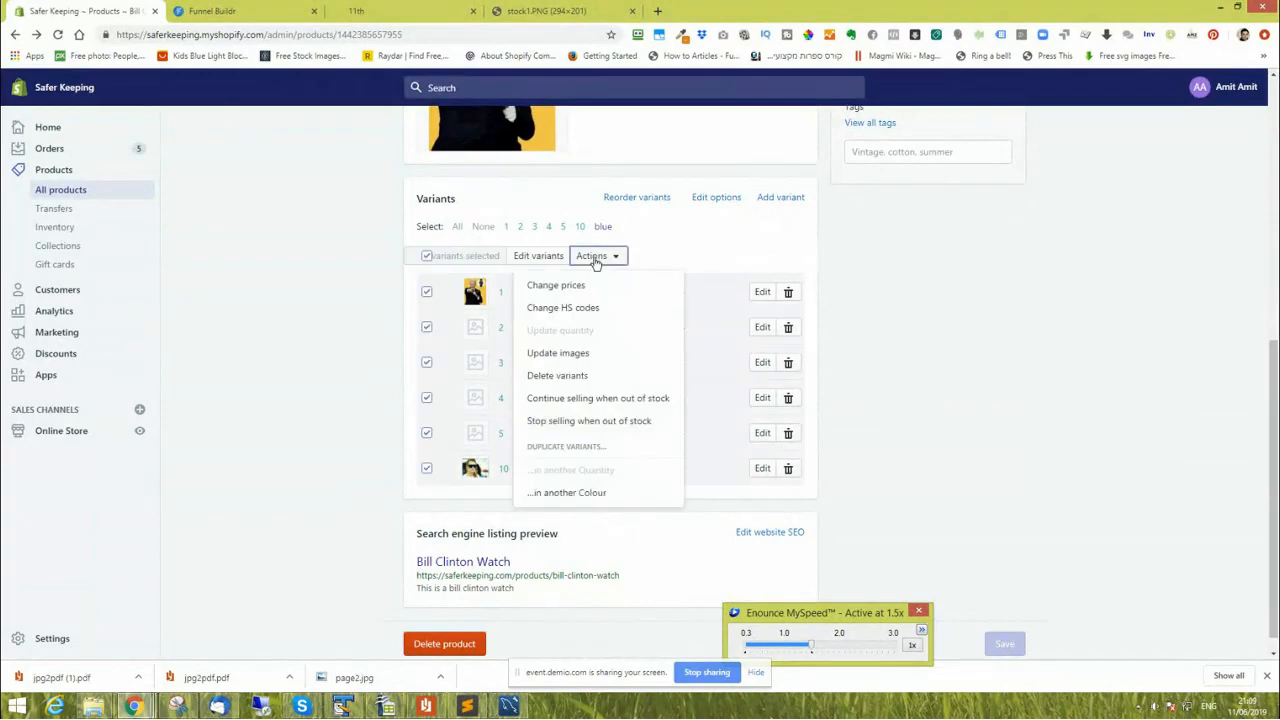
pyautogui.click(59, 34)
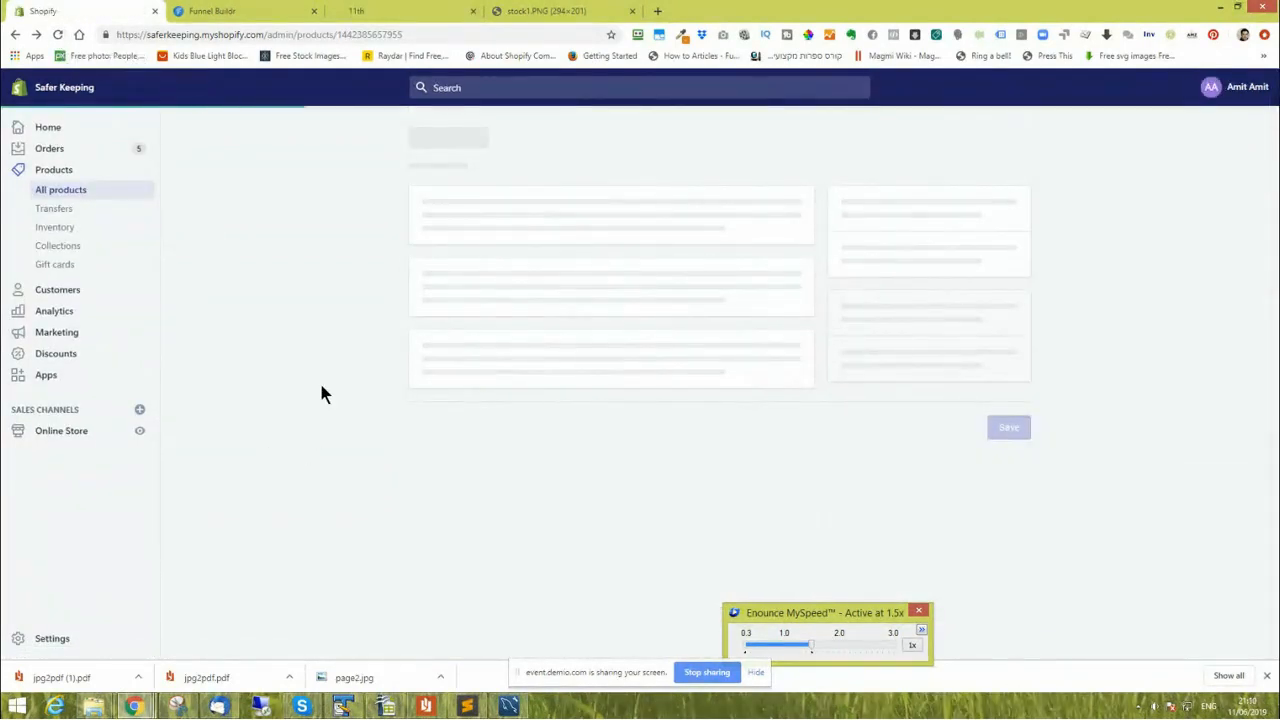
pyautogui.scroll(-5, 321, 393)
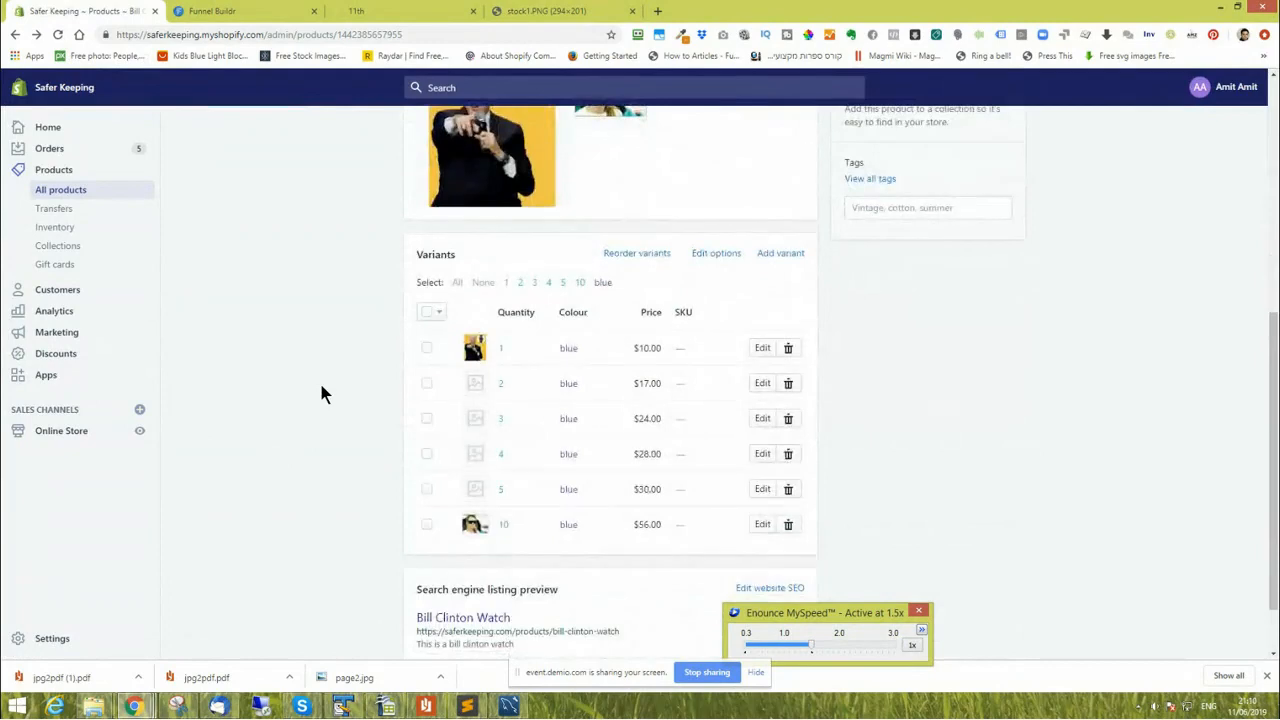
pyautogui.scroll(3, 321, 393)
# Reload the previewed sales page of the watch and check its variant selectors.
pyautogui.click(563, 10)
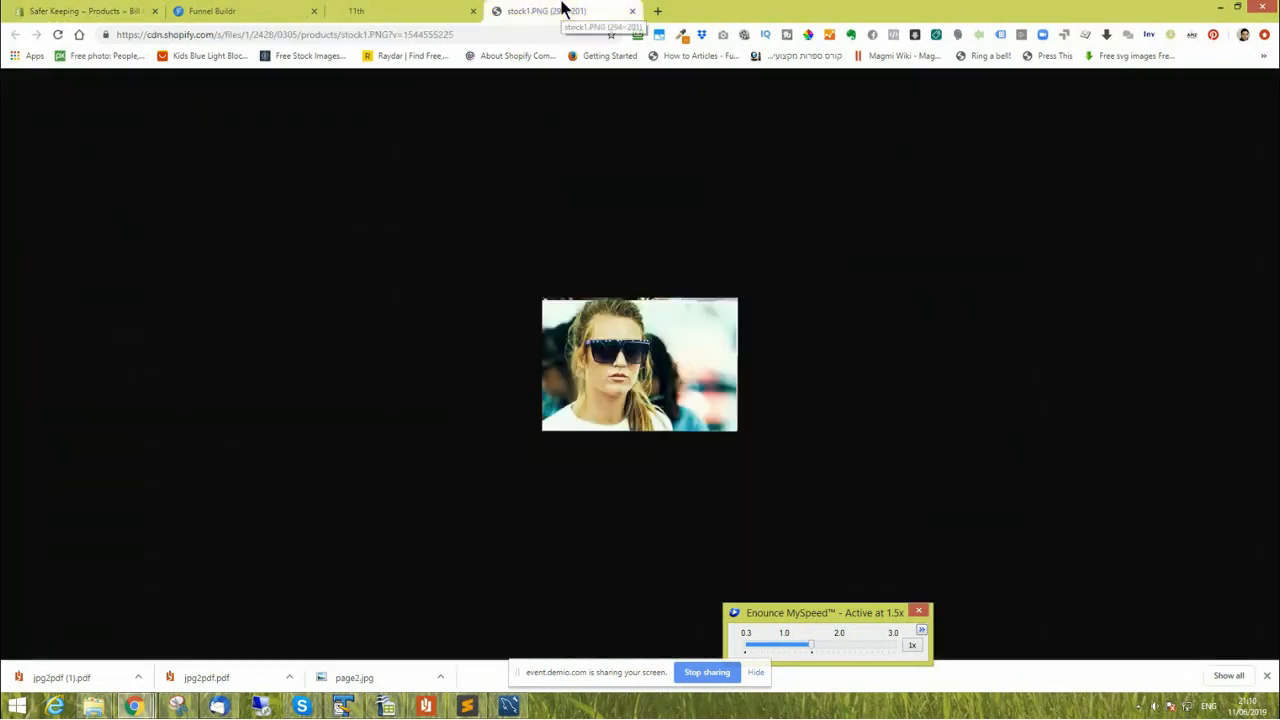
pyautogui.click(246, 10)
pyautogui.click(420, 10)
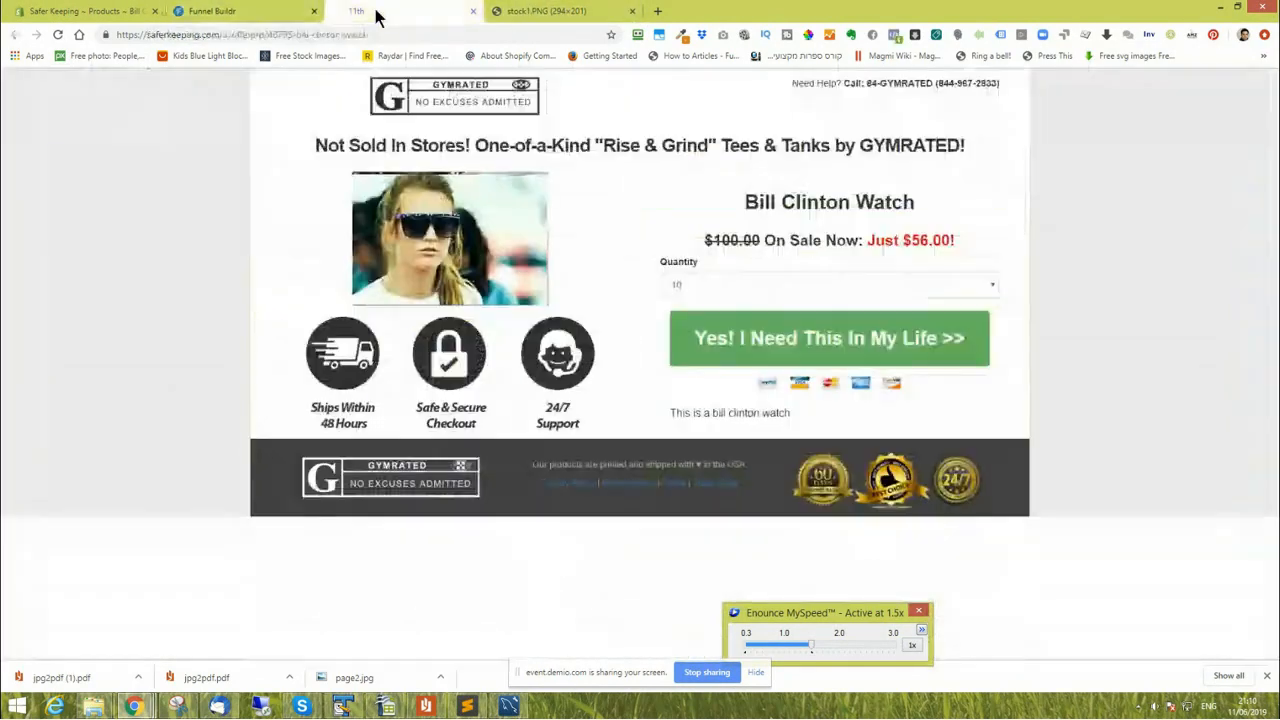
pyautogui.click(79, 34)
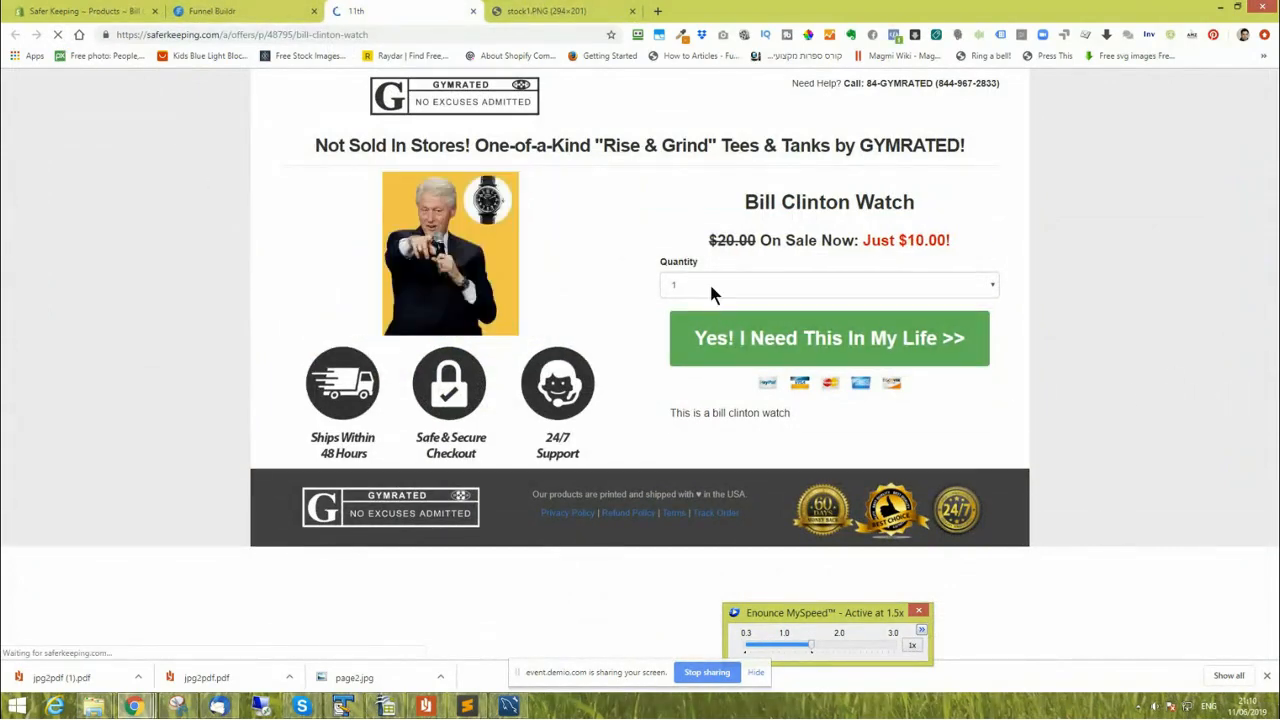
pyautogui.click(713, 290)
pyautogui.click(711, 287)
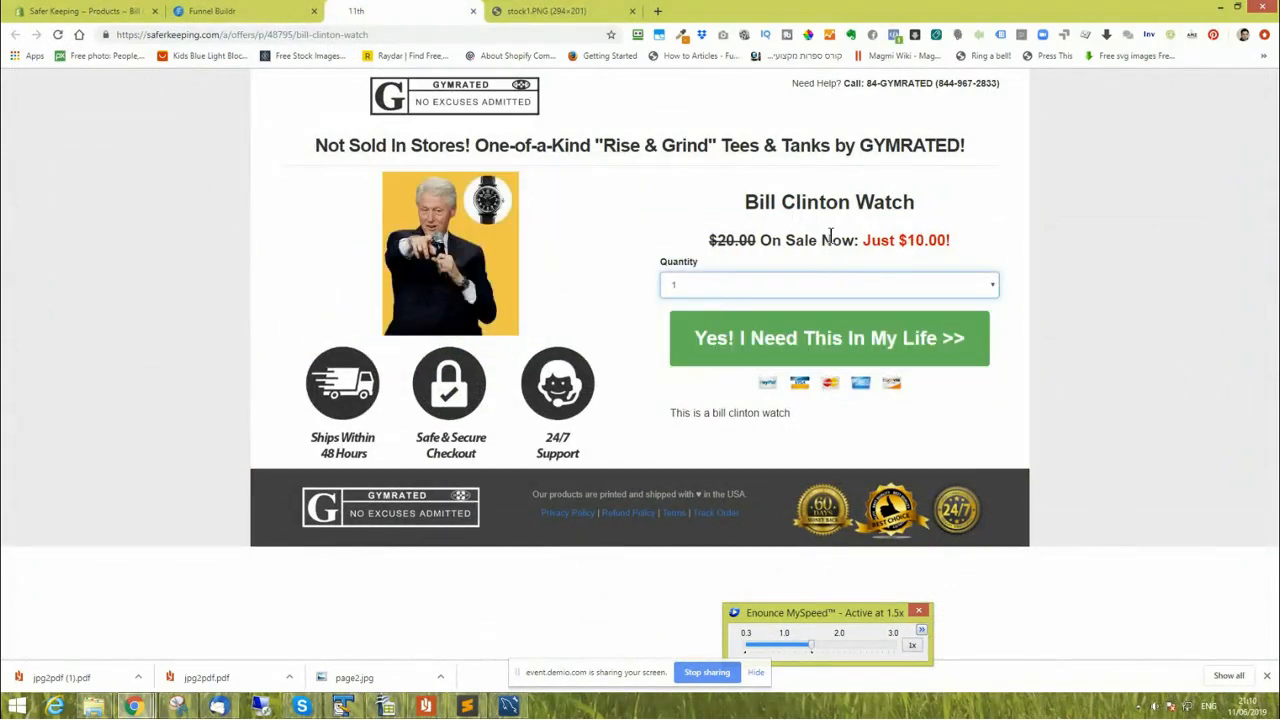
# Return to the Funnel Buildr editor and insert an empty four-column row directly below the logo and phone number row.
pyautogui.click(177, 16)
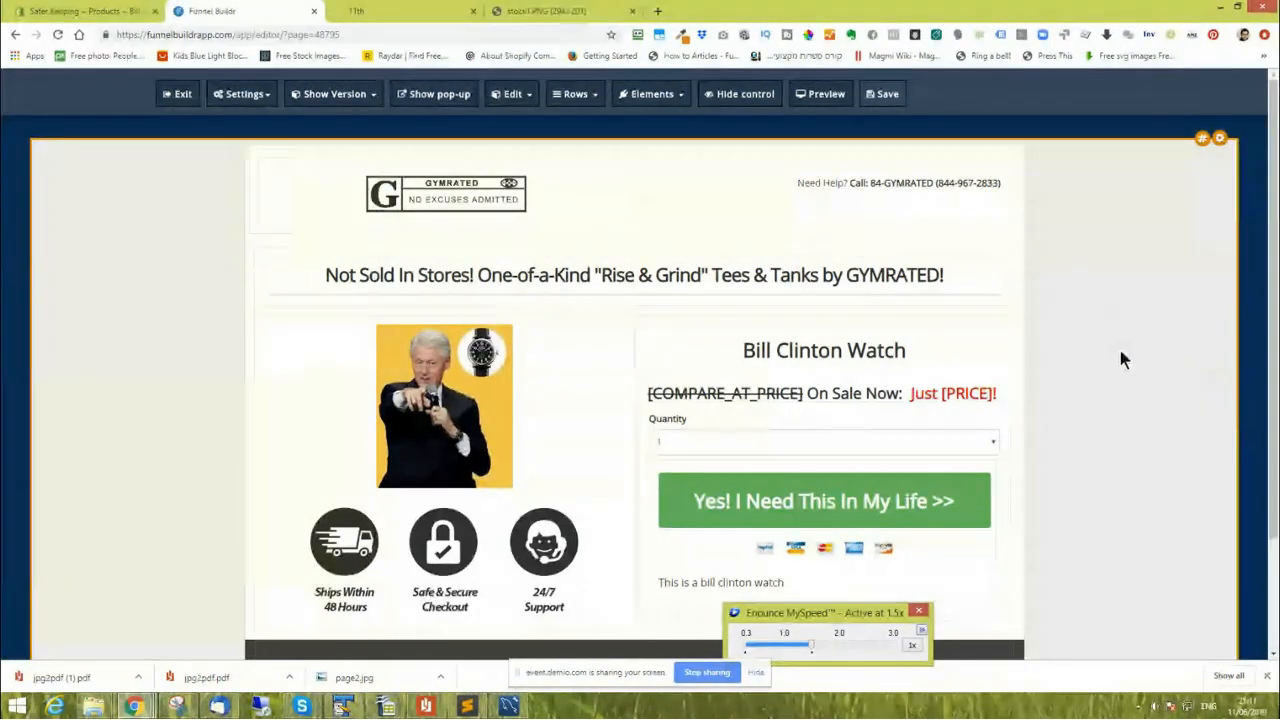
pyautogui.scroll(-2, 1103, 385)
pyautogui.scroll(2, 1102, 409)
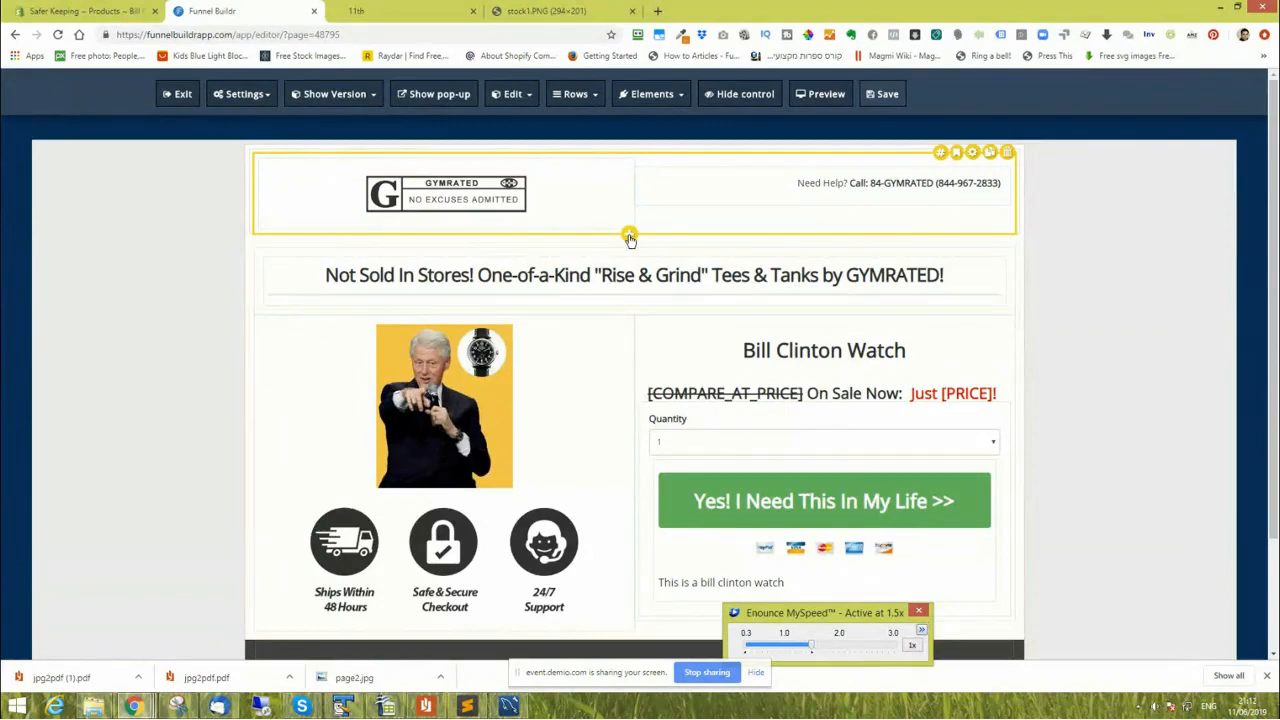
pyautogui.moveTo(630, 238); pyautogui.dragTo(1084, 334)
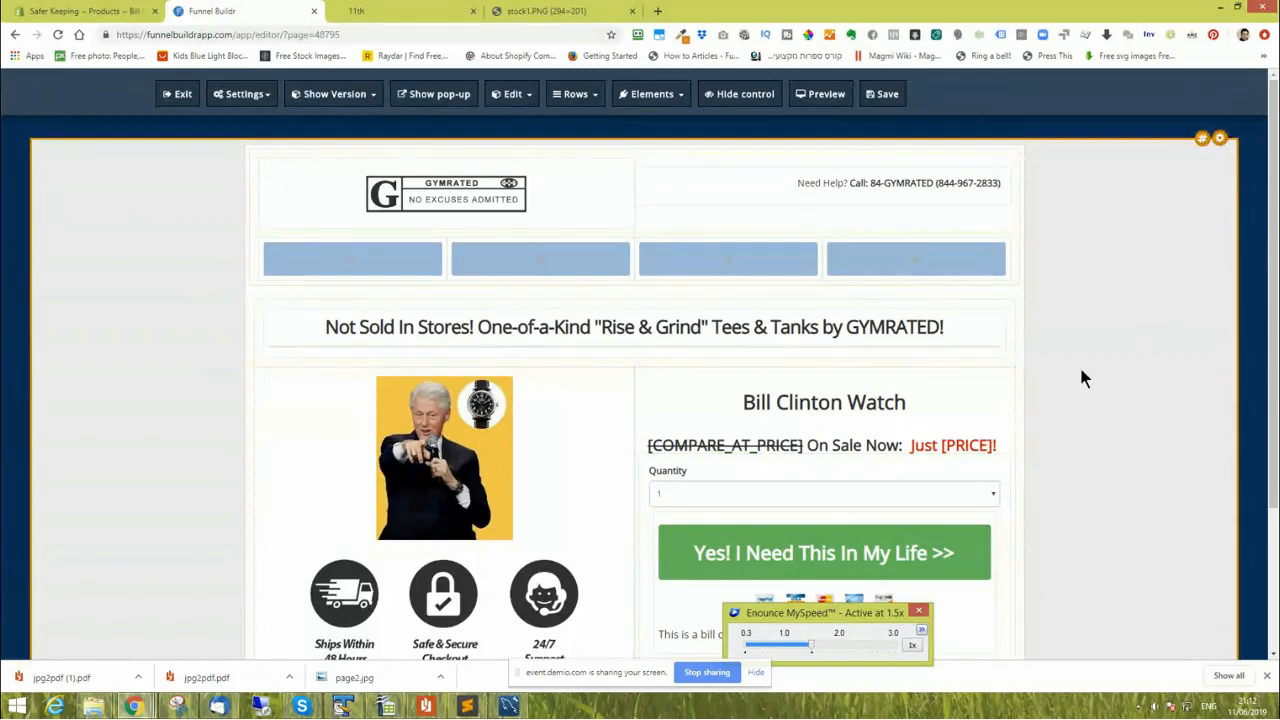
pyautogui.scroll(-2, 1080, 374)
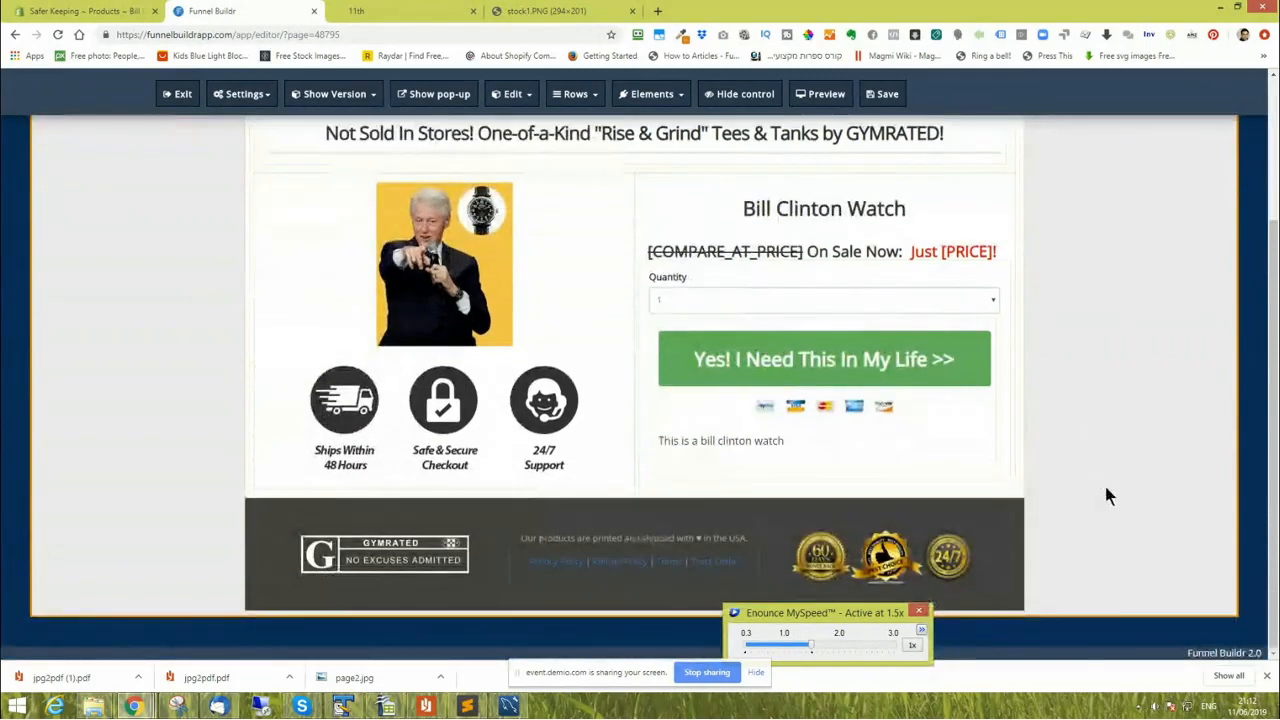
pyautogui.scroll(2, 1106, 494)
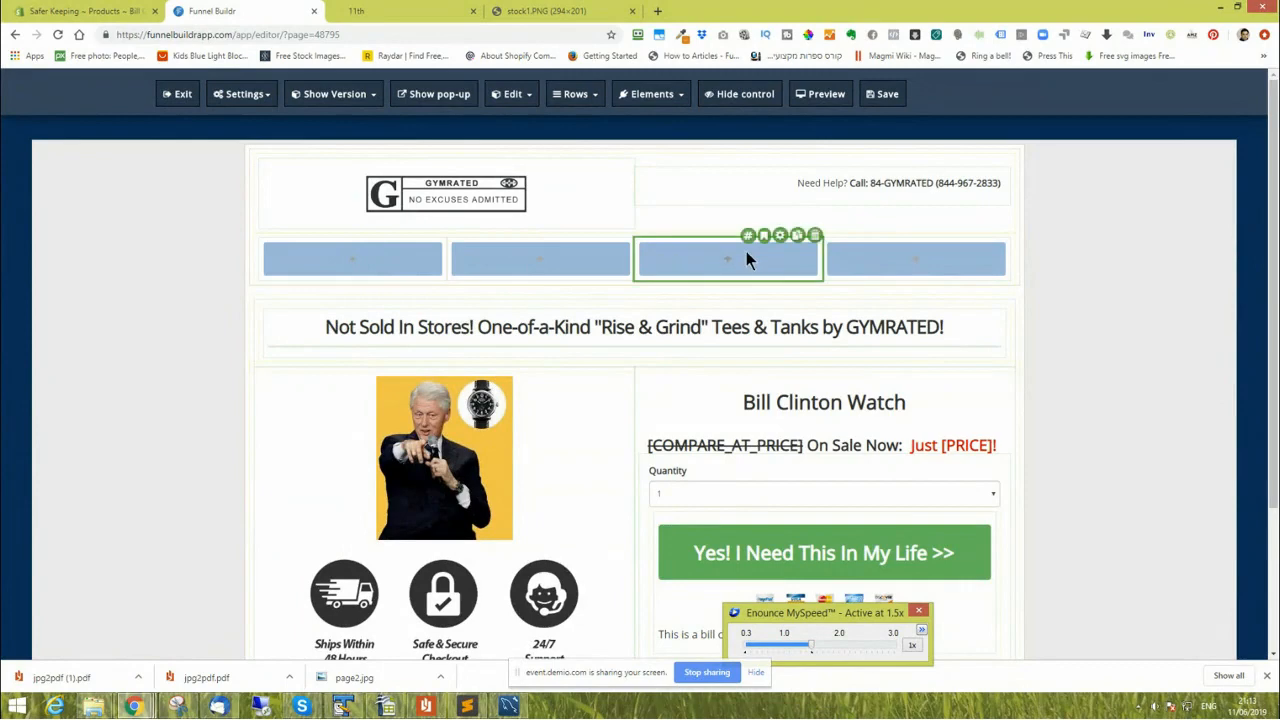
# Add a Headline text element to the first column of the empty four-column row.
pyautogui.click(353, 259)
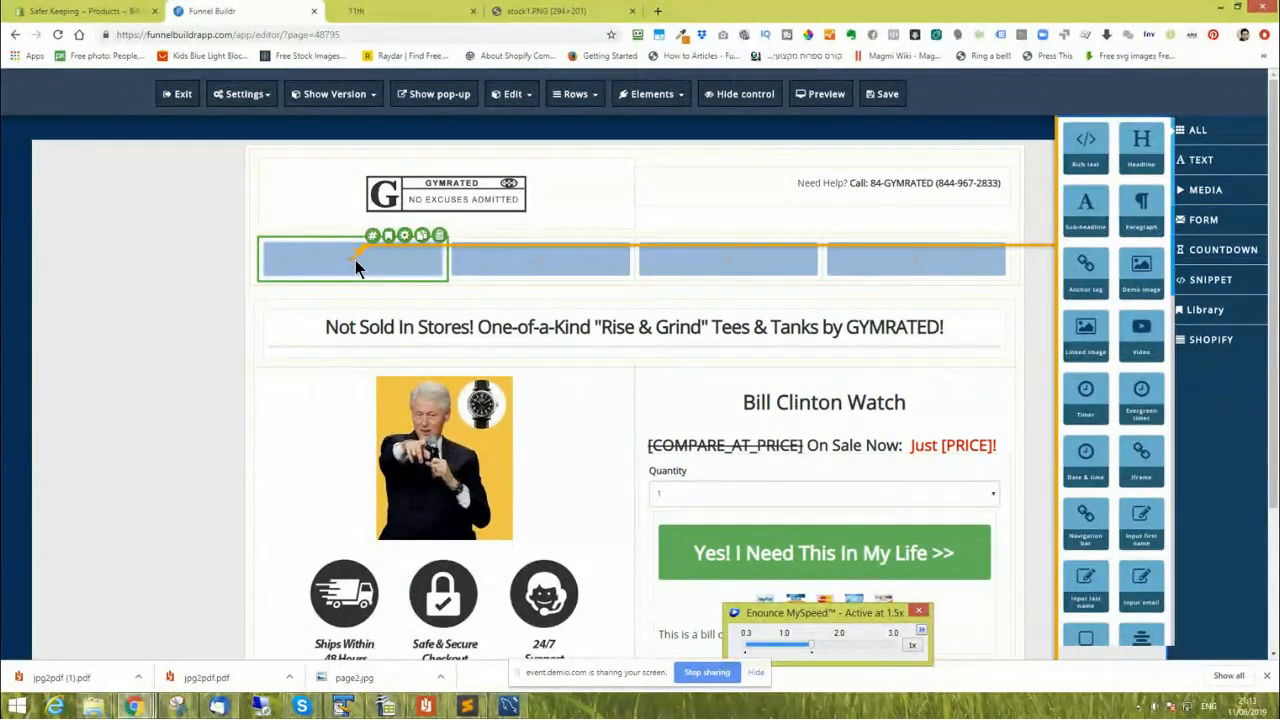
pyautogui.scroll(-10, 1115, 248)
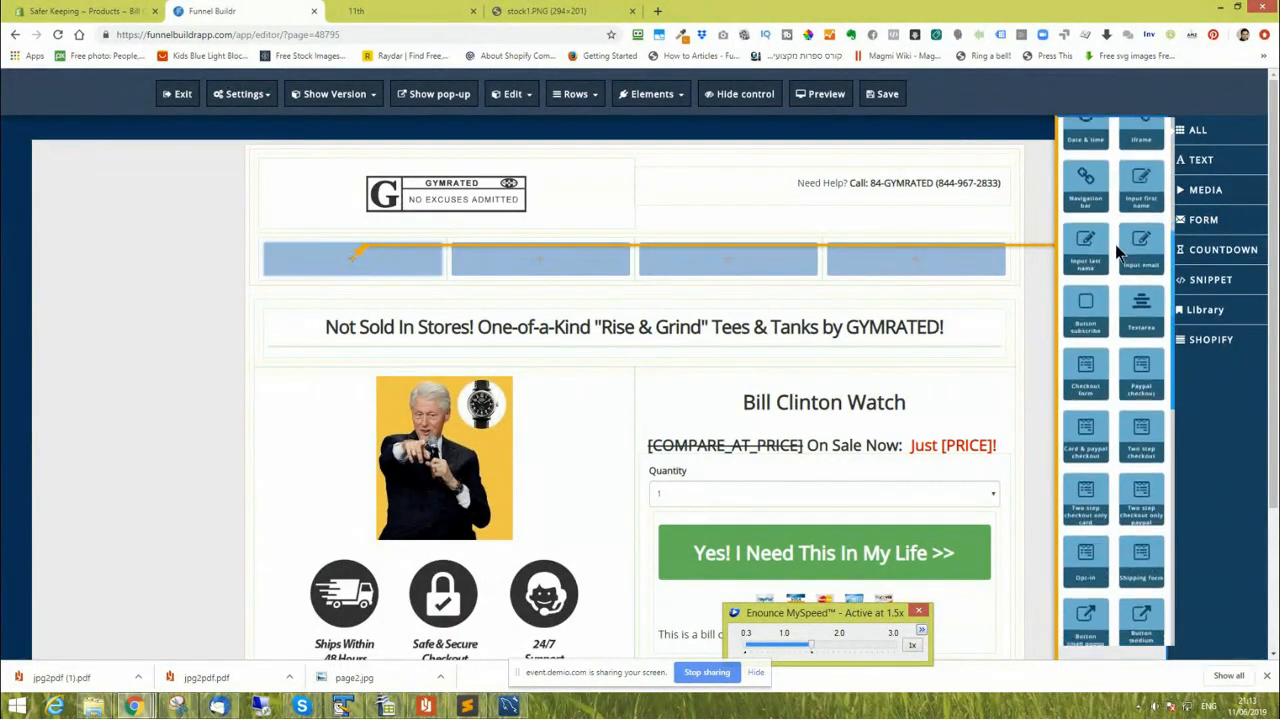
pyautogui.scroll(10, 1120, 252)
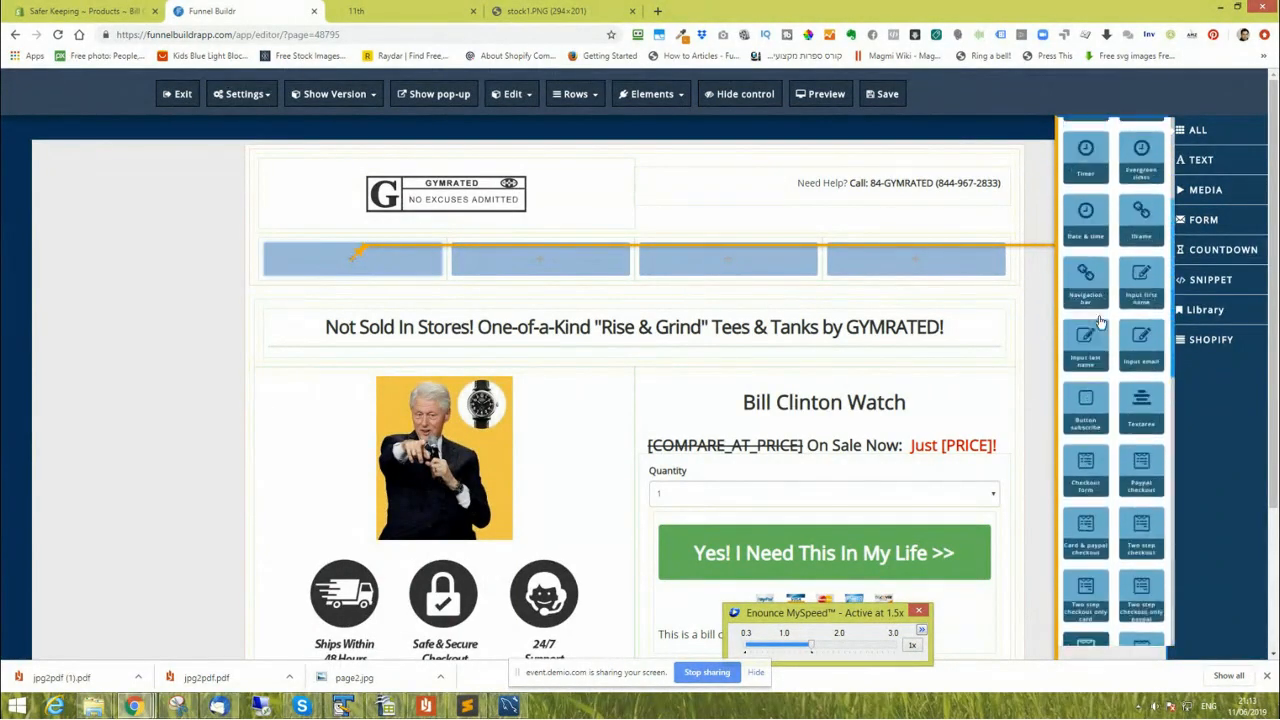
pyautogui.click(1232, 167)
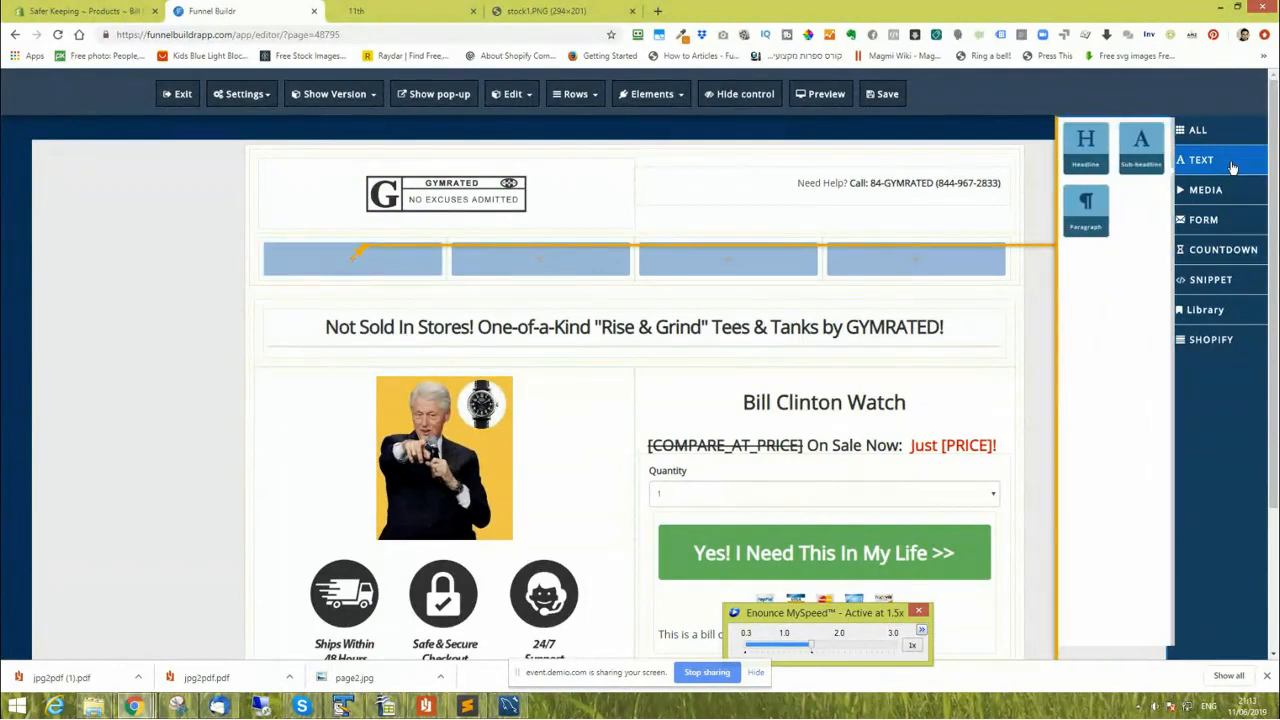
pyautogui.click(1086, 145)
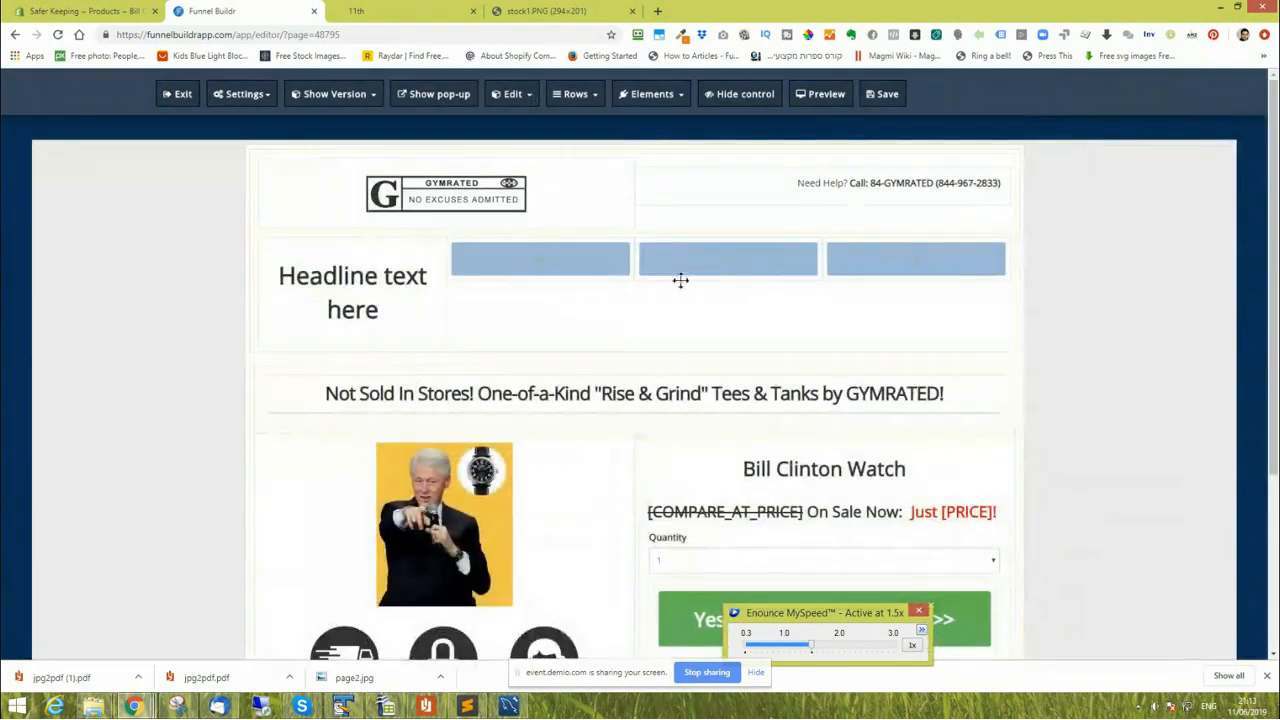
# Change the new headline's text to "Amazing Crazy Watch!" and save its settings.
pyautogui.moveTo(396, 278)
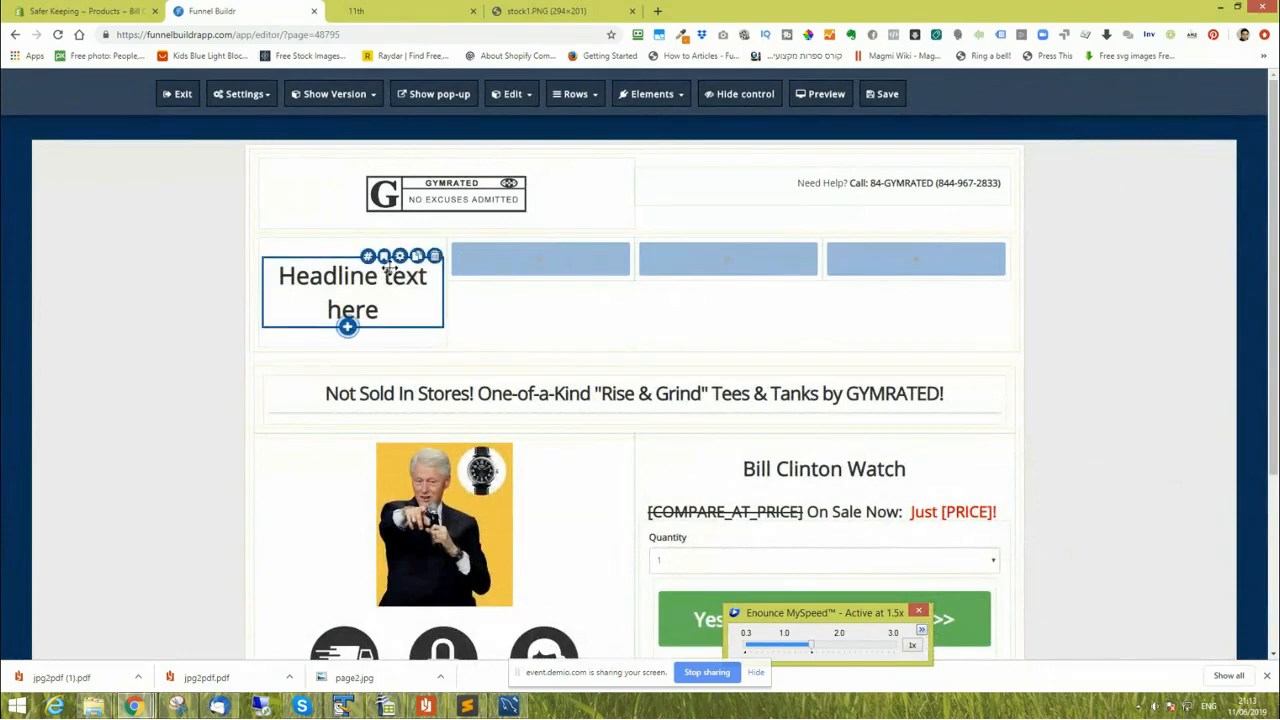
pyautogui.click(399, 256)
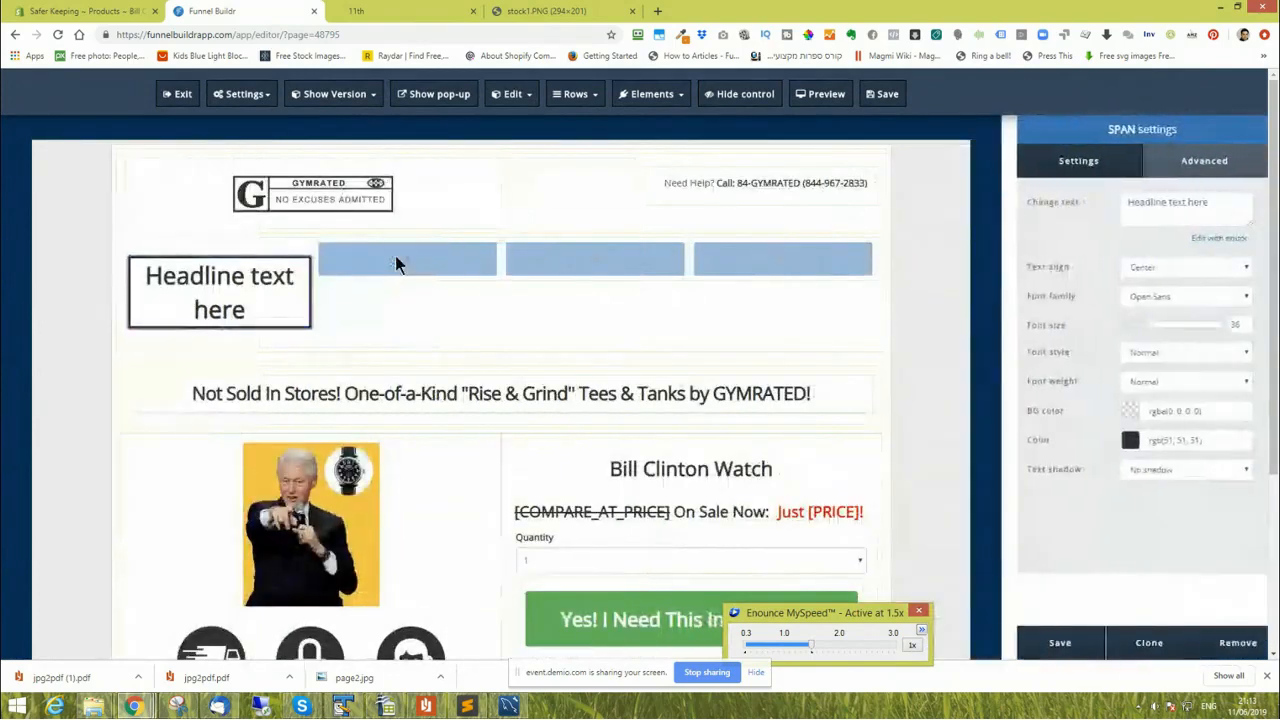
pyautogui.click(1134, 216)
pyautogui.hotkey('ctrl', 'a')
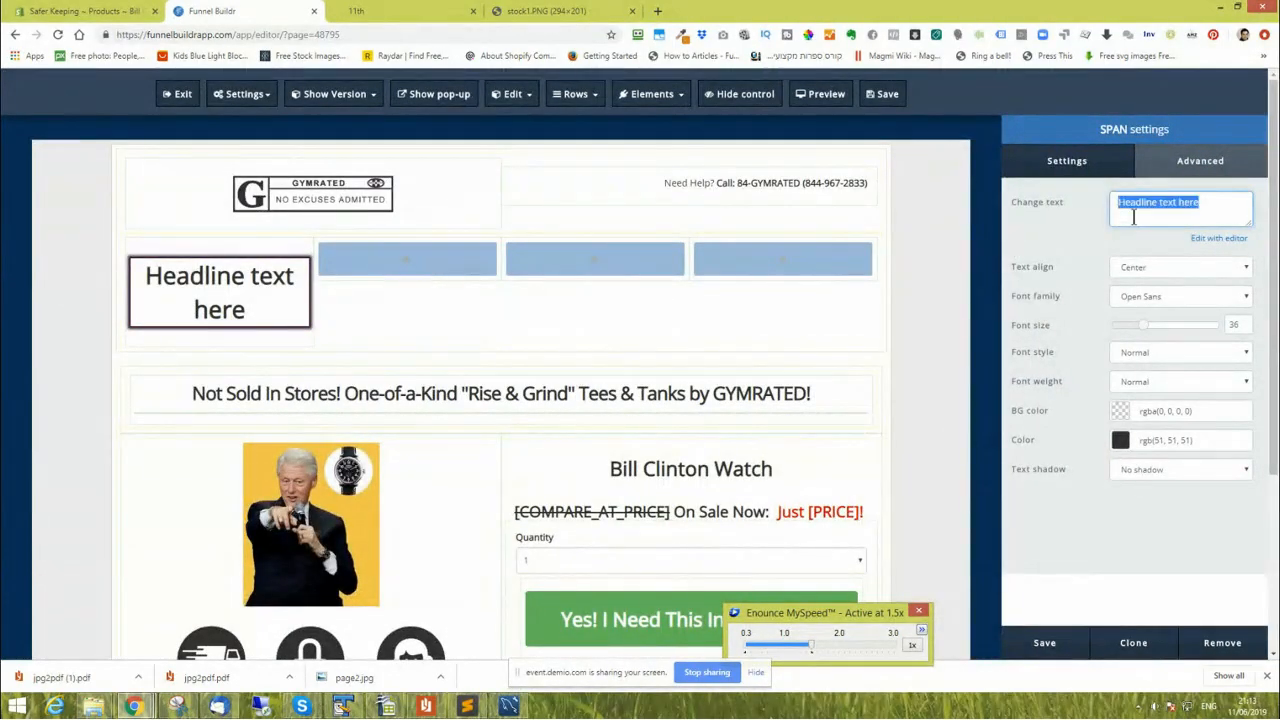
pyautogui.write('Amaz')
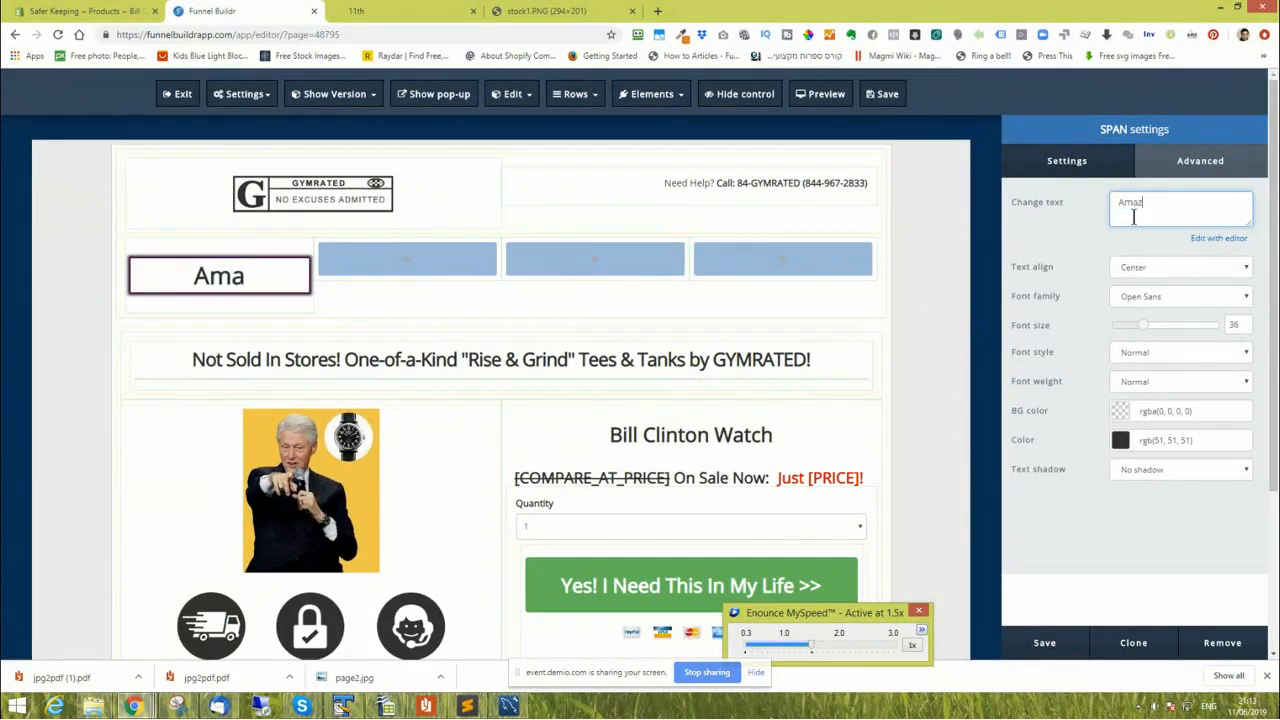
pyautogui.write('ing Crazy')
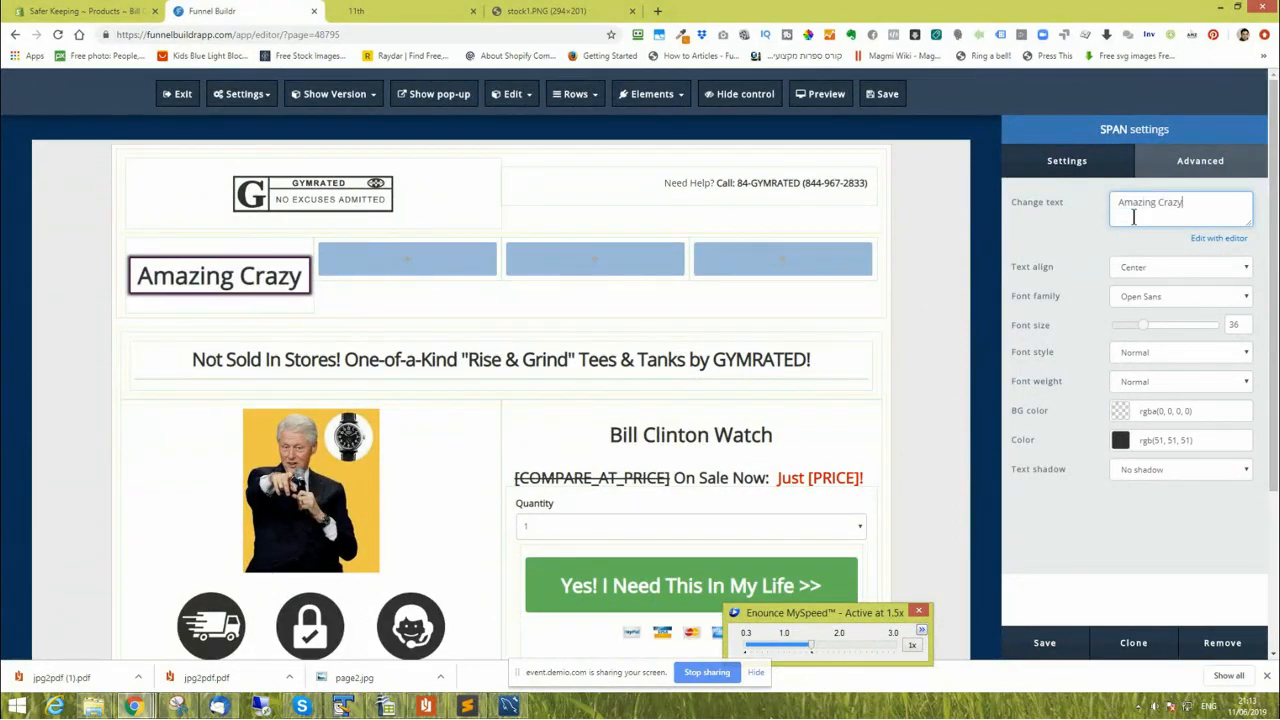
pyautogui.write(' Watch!')
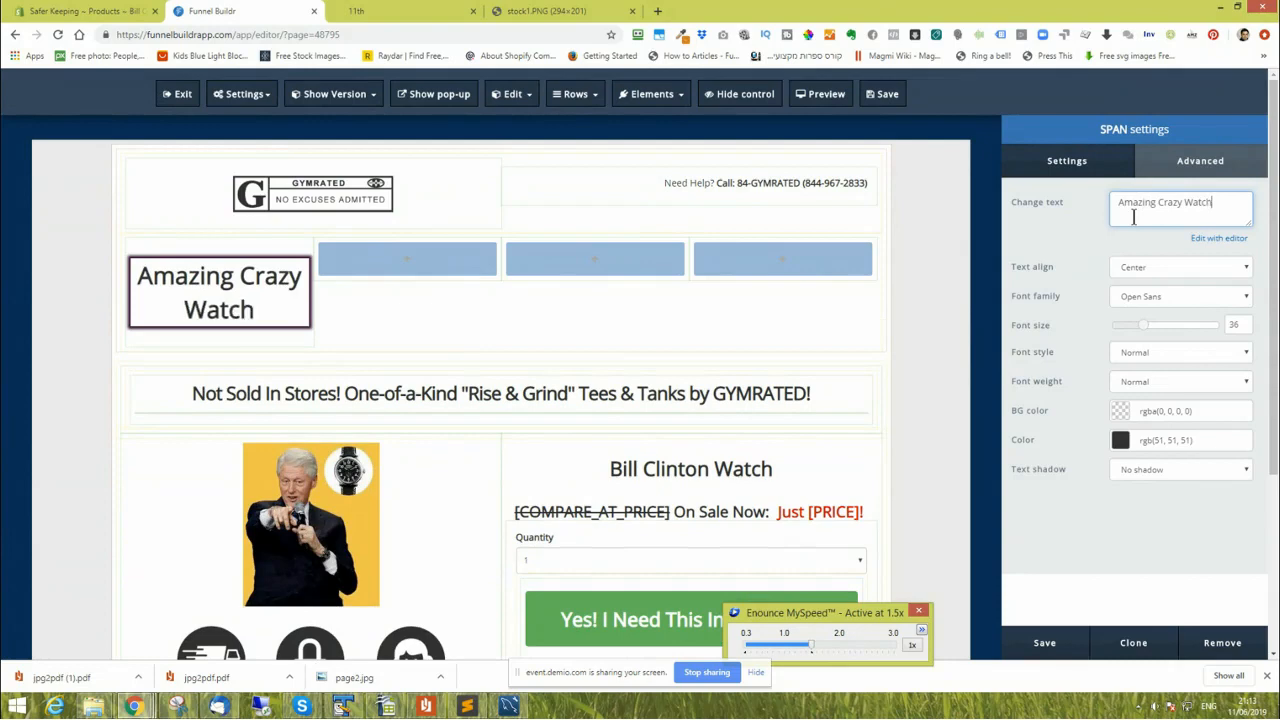
pyautogui.click(1044, 642)
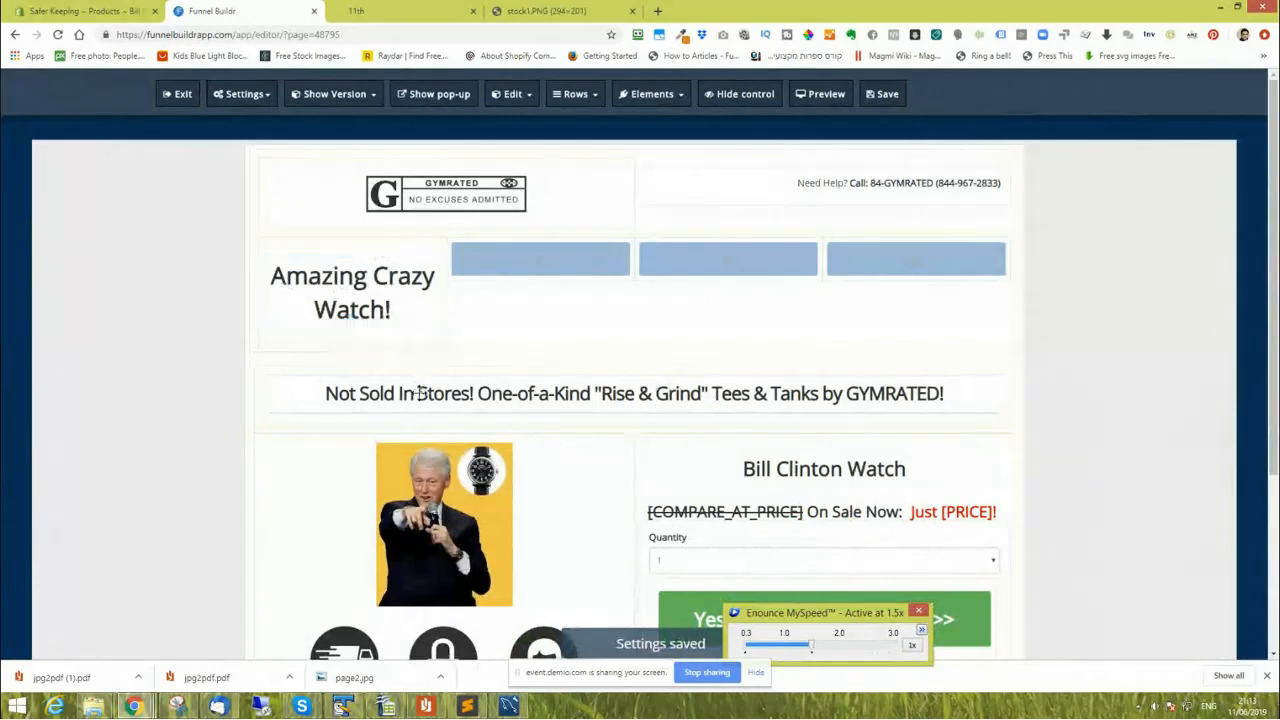
# Try the "Amazing Crazy Watch!" headline beneath the "Not Sold In Stores!" line and move it back to the first column.
pyautogui.moveTo(420, 393)
pyautogui.mouseDown()
pyautogui.moveTo(420, 430)
pyautogui.moveTo(420, 400)
pyautogui.mouseUp()
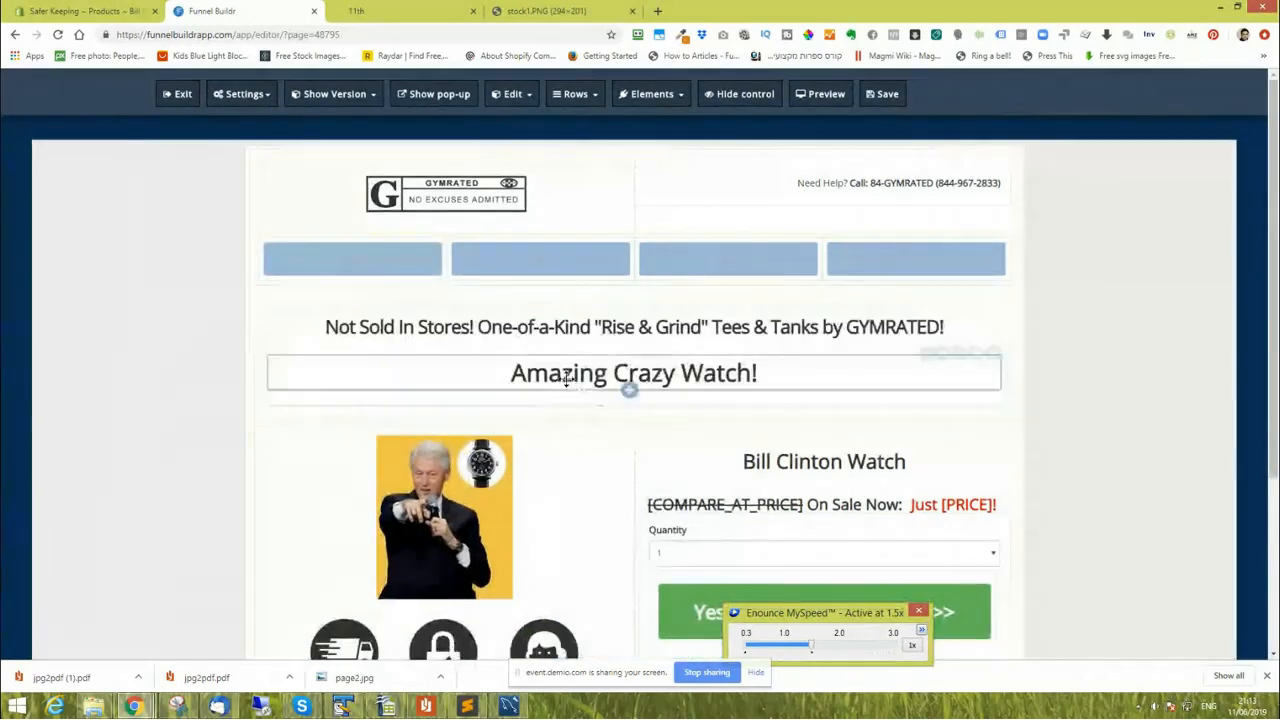
pyautogui.moveTo(566, 380); pyautogui.dragTo(346, 246)
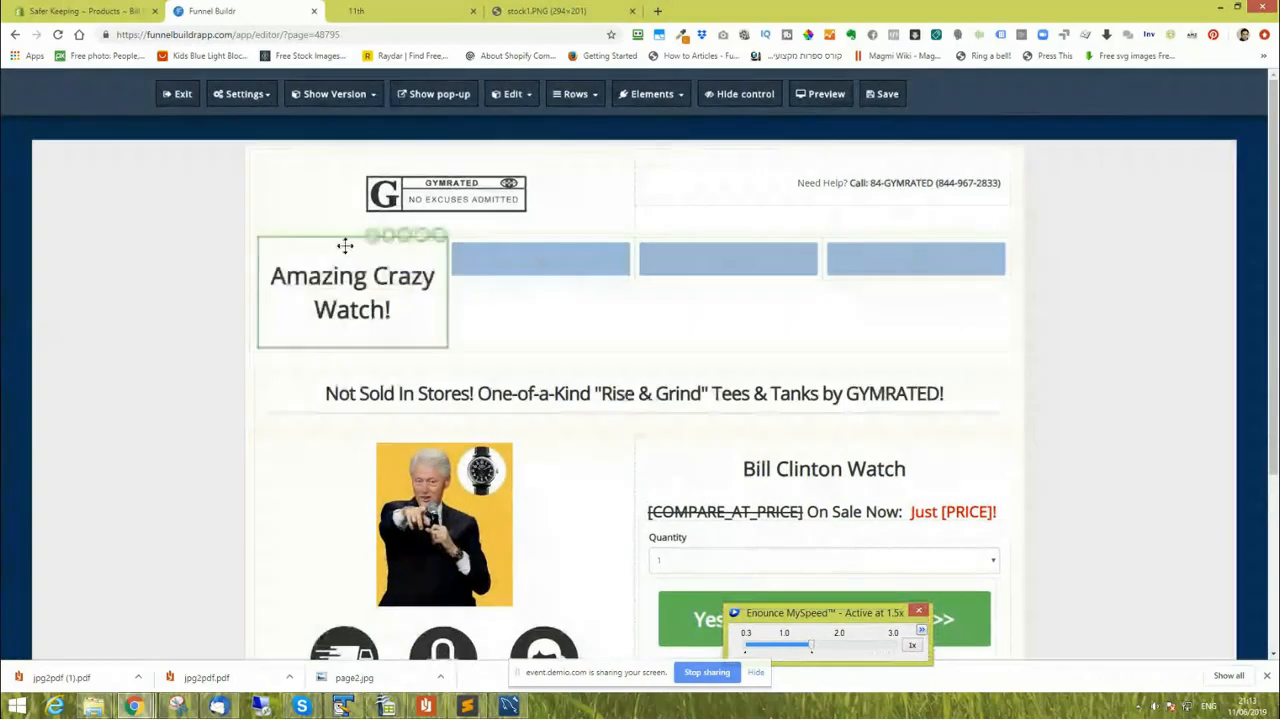
# Set the "Amazing Crazy Watch!" headline's text alignment to Left and its font size to 30.
pyautogui.click(400, 256)
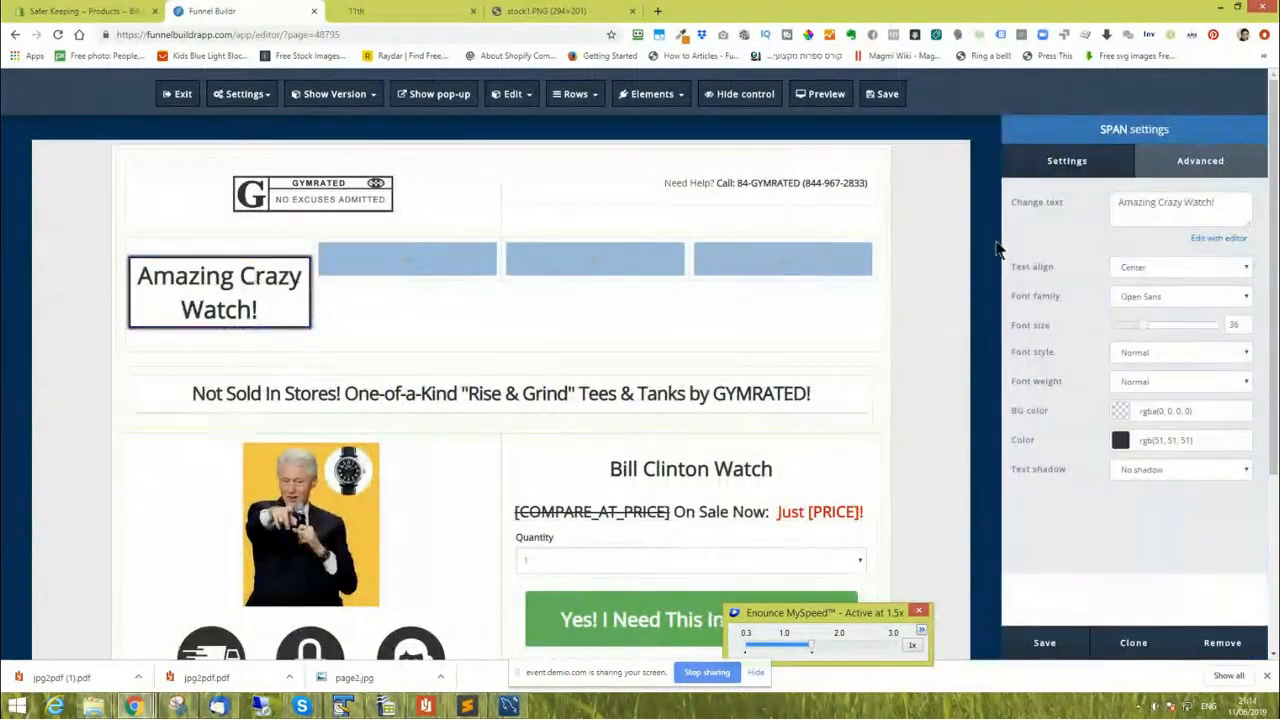
pyautogui.click(1223, 203)
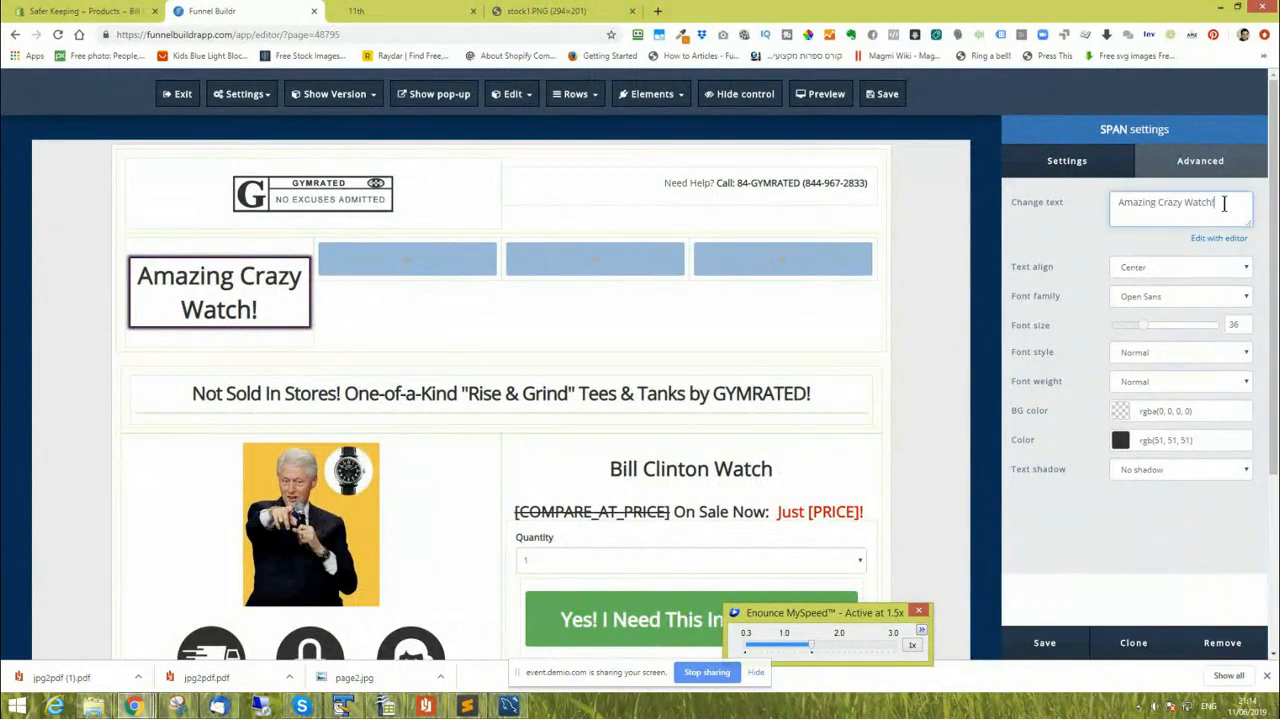
pyautogui.click(1146, 265)
pyautogui.click(1142, 297)
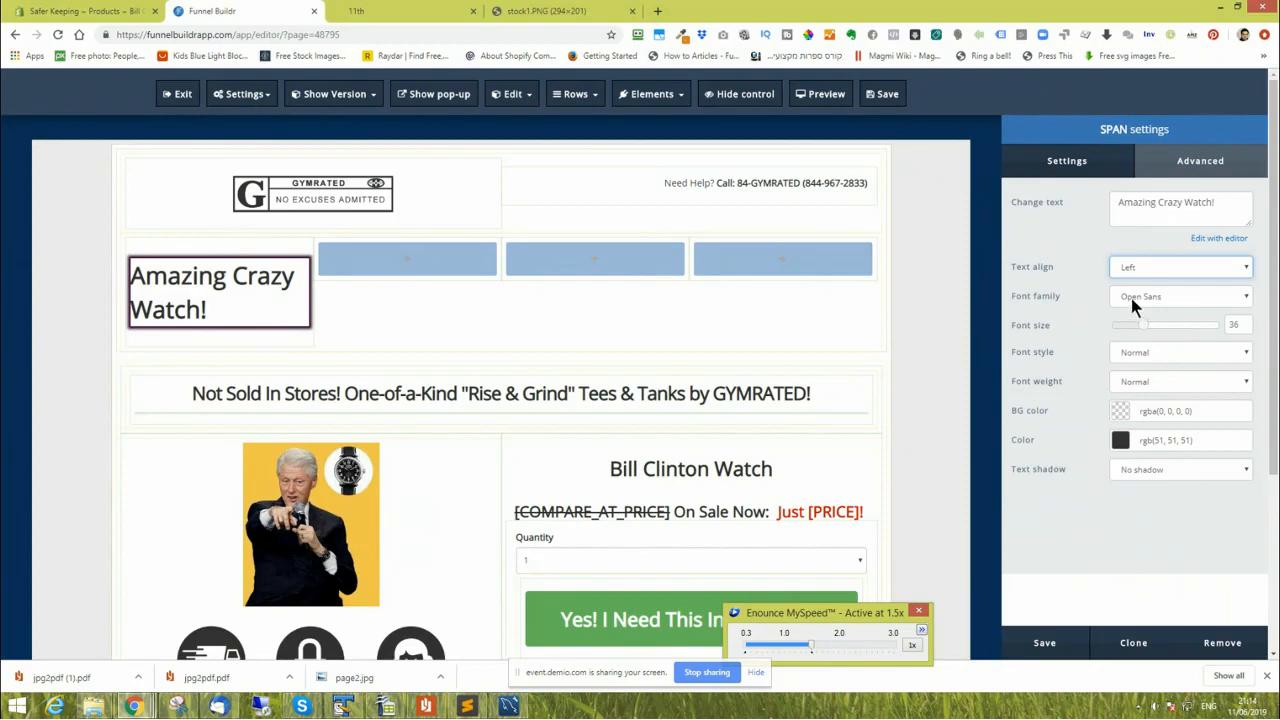
pyautogui.moveTo(1142, 323); pyautogui.dragTo(1136, 330)
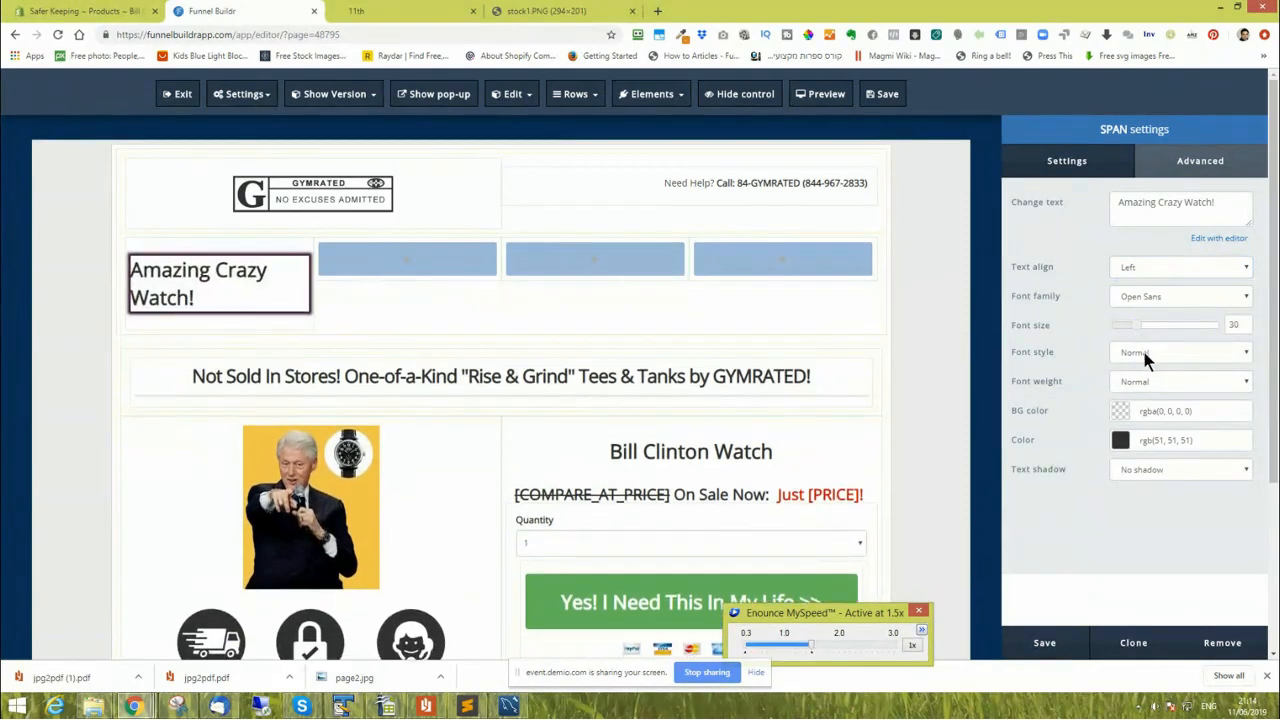
# Keep the headline's font style and weight at Normal and set its background colour to red, rgba(255, 0, 0, 1).
pyautogui.click(1145, 353)
pyautogui.click(1145, 353)
pyautogui.click(1147, 385)
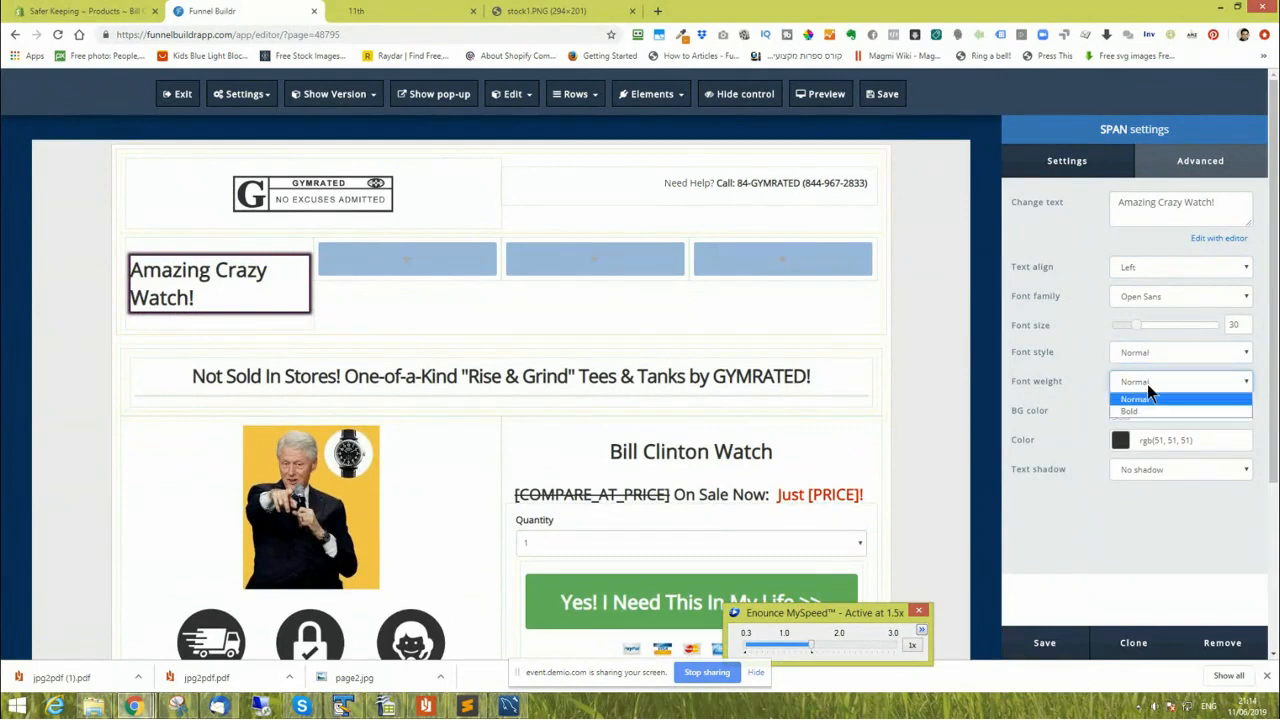
pyautogui.click(1147, 385)
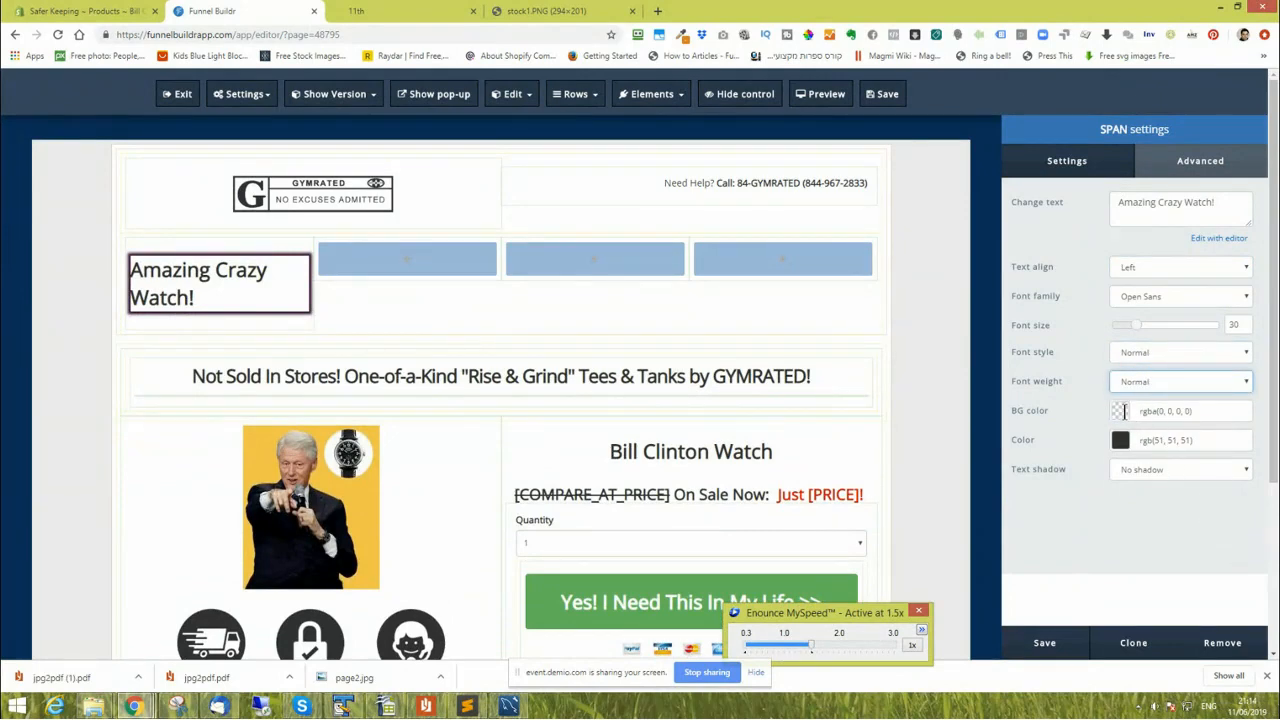
pyautogui.click(1122, 411)
pyautogui.click(1158, 538)
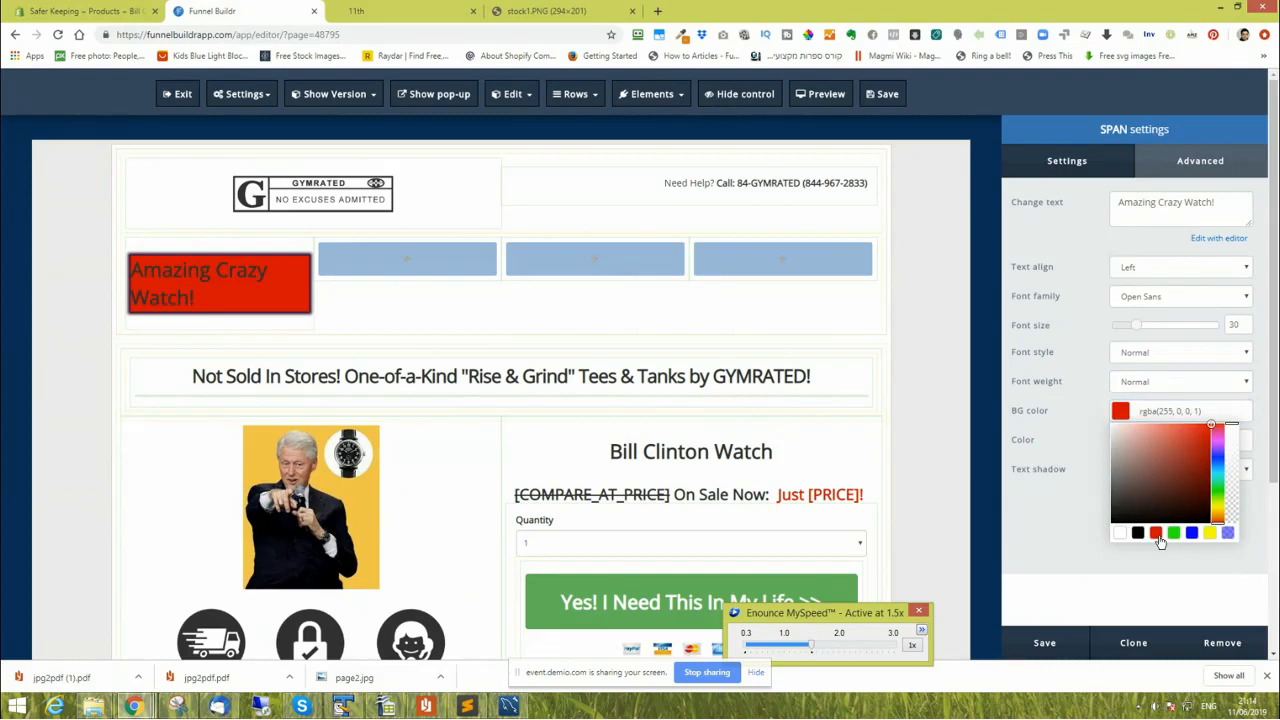
# Set the "Amazing Crazy Watch!" headline's text colour to white, rgba(255, 255, 255, 1), and save its settings.
pyautogui.click(1058, 513)
pyautogui.click(1120, 438)
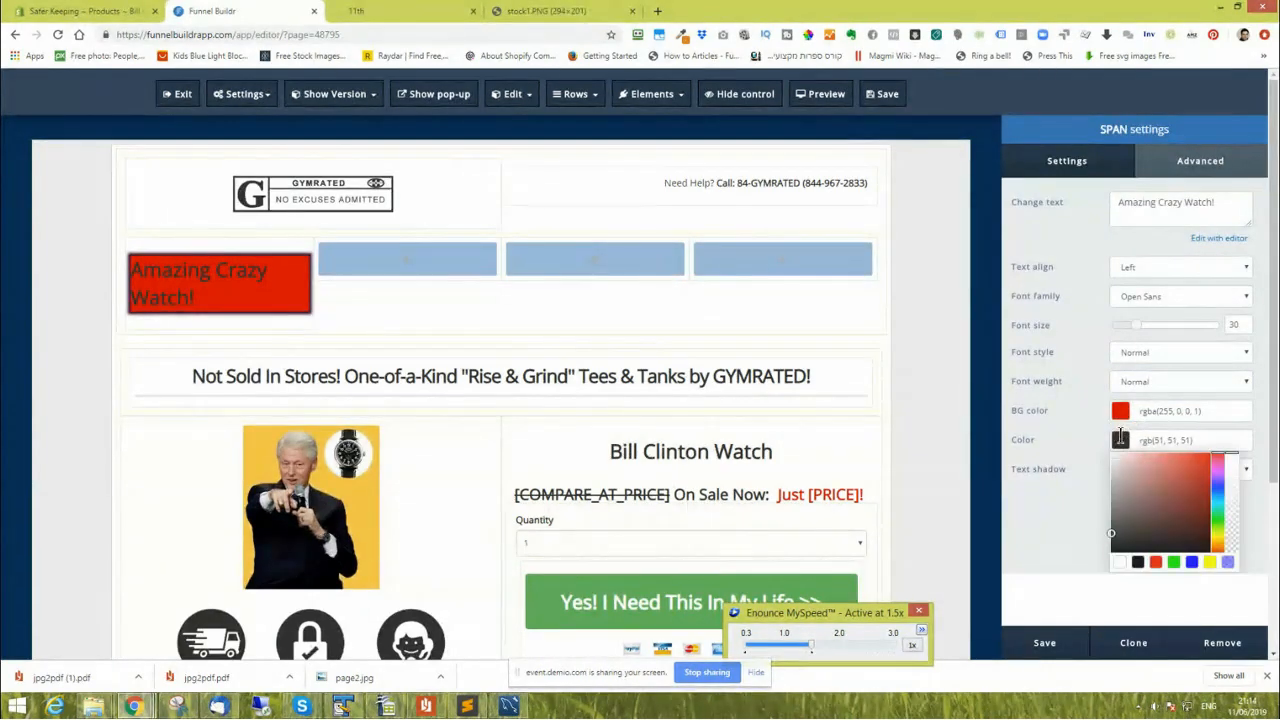
pyautogui.click(1119, 563)
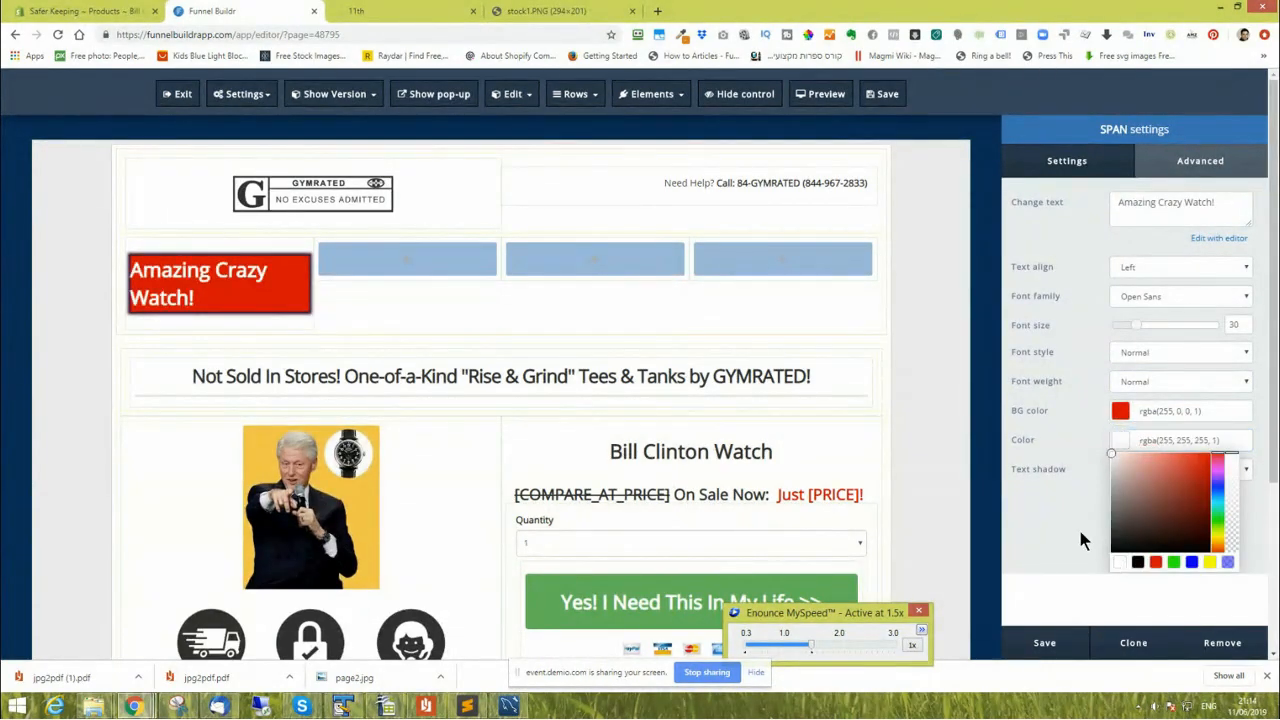
pyautogui.click(1082, 535)
pyautogui.click(1210, 164)
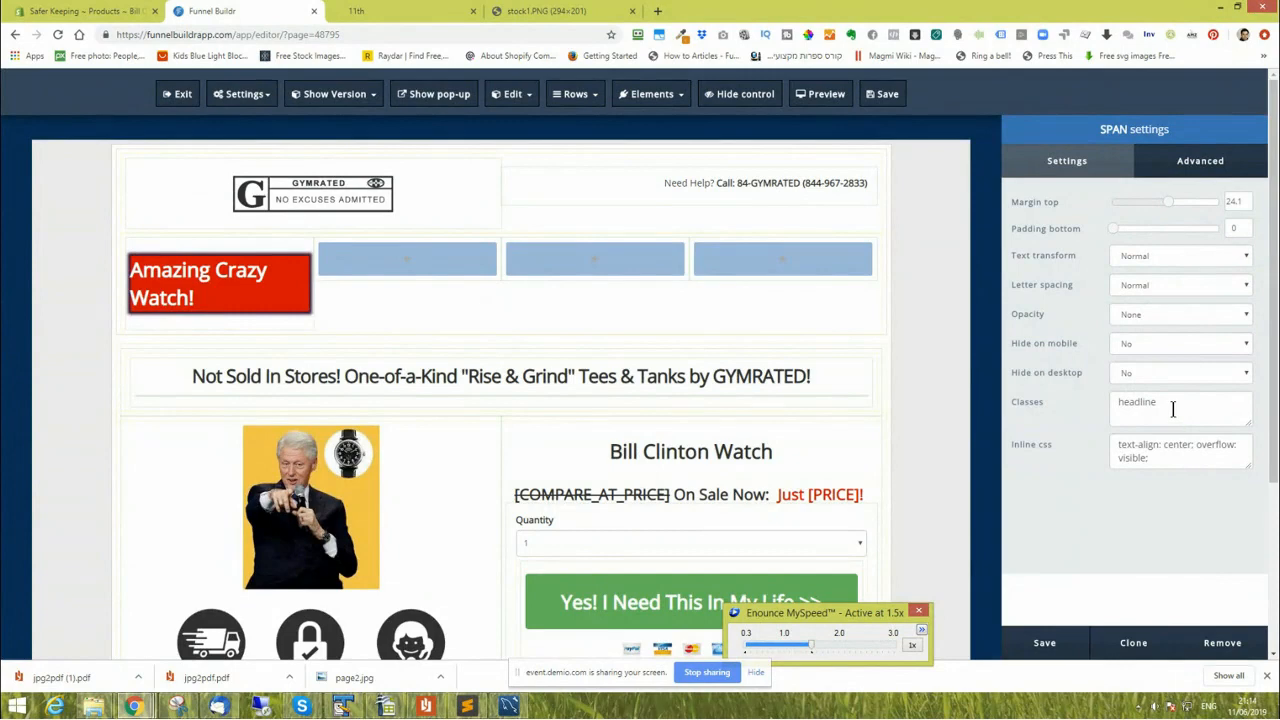
pyautogui.click(1044, 644)
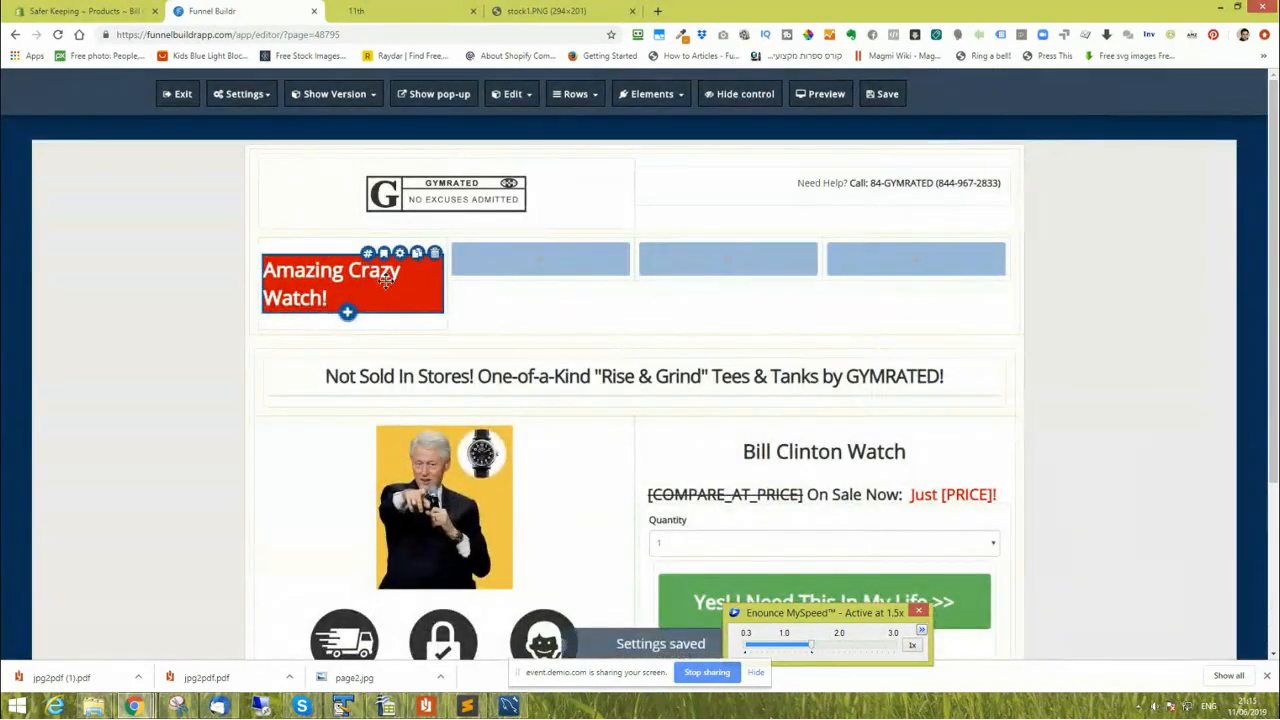
# Delete the "Amazing Crazy Watch!" headline and put a Paragraph element in the row's empty first column.
pyautogui.click(435, 254)
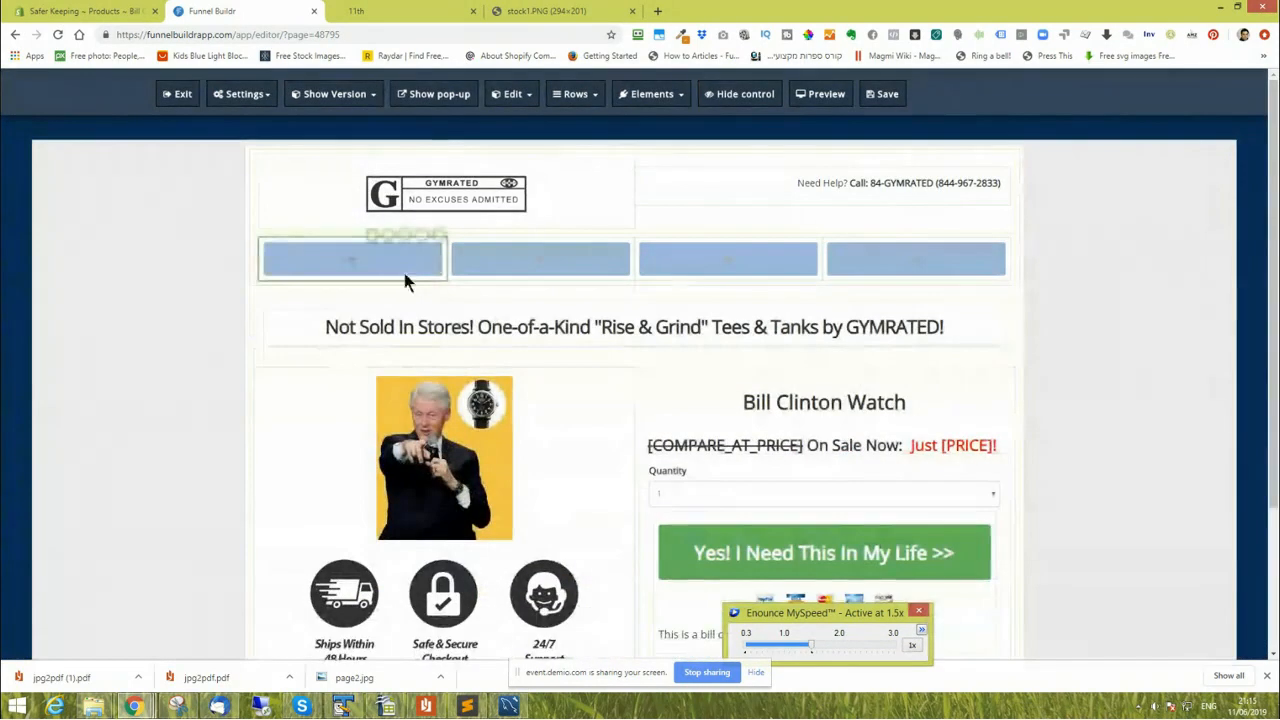
pyautogui.click(350, 267)
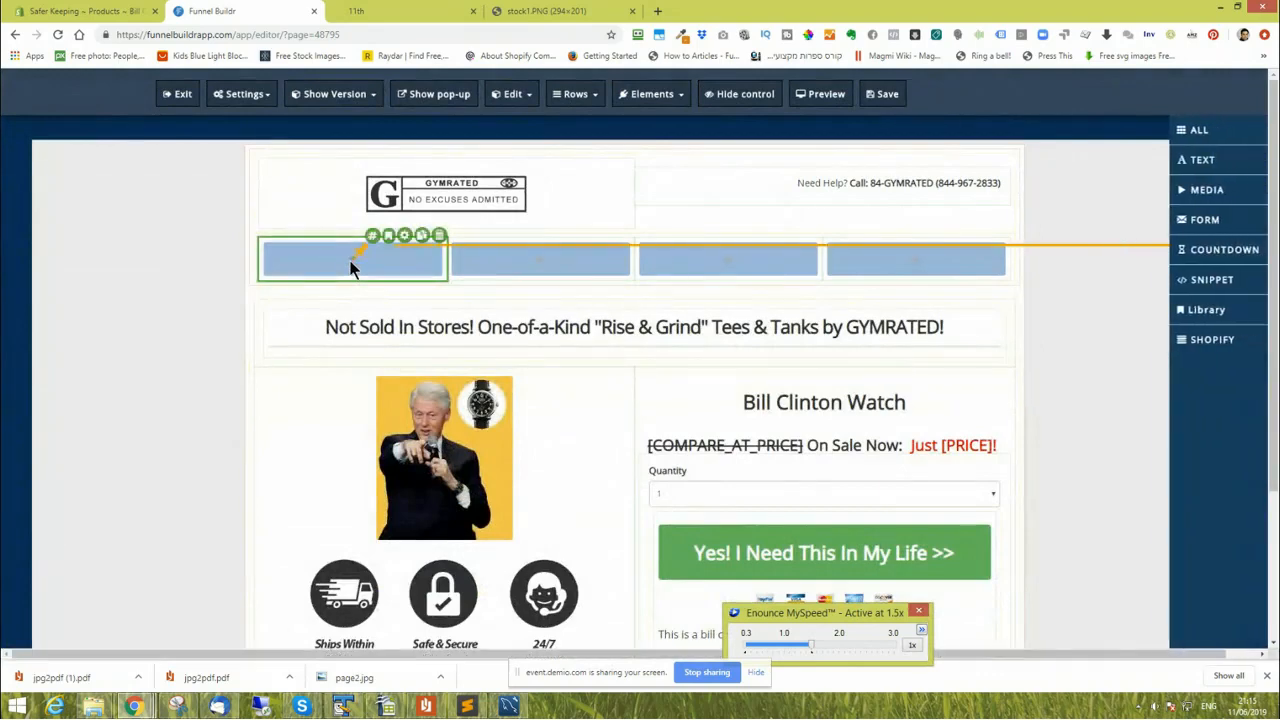
pyautogui.click(1236, 169)
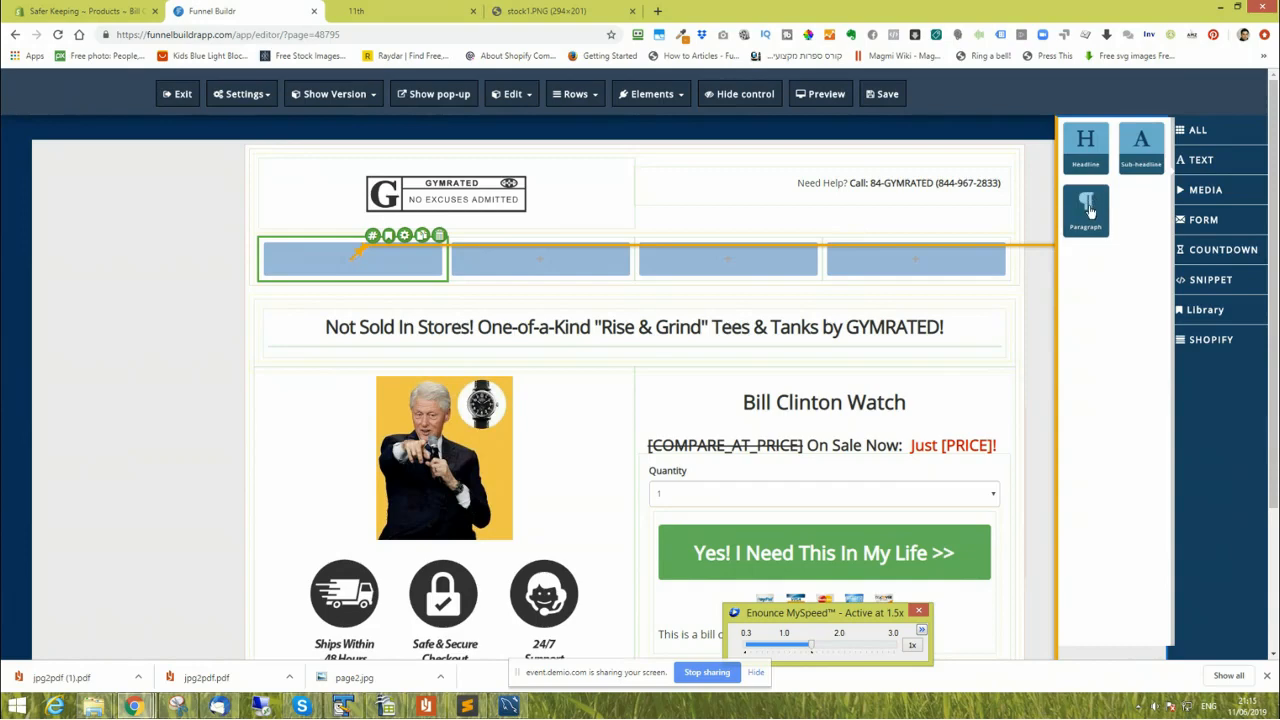
pyautogui.moveTo(1090, 210); pyautogui.dragTo(352, 258)
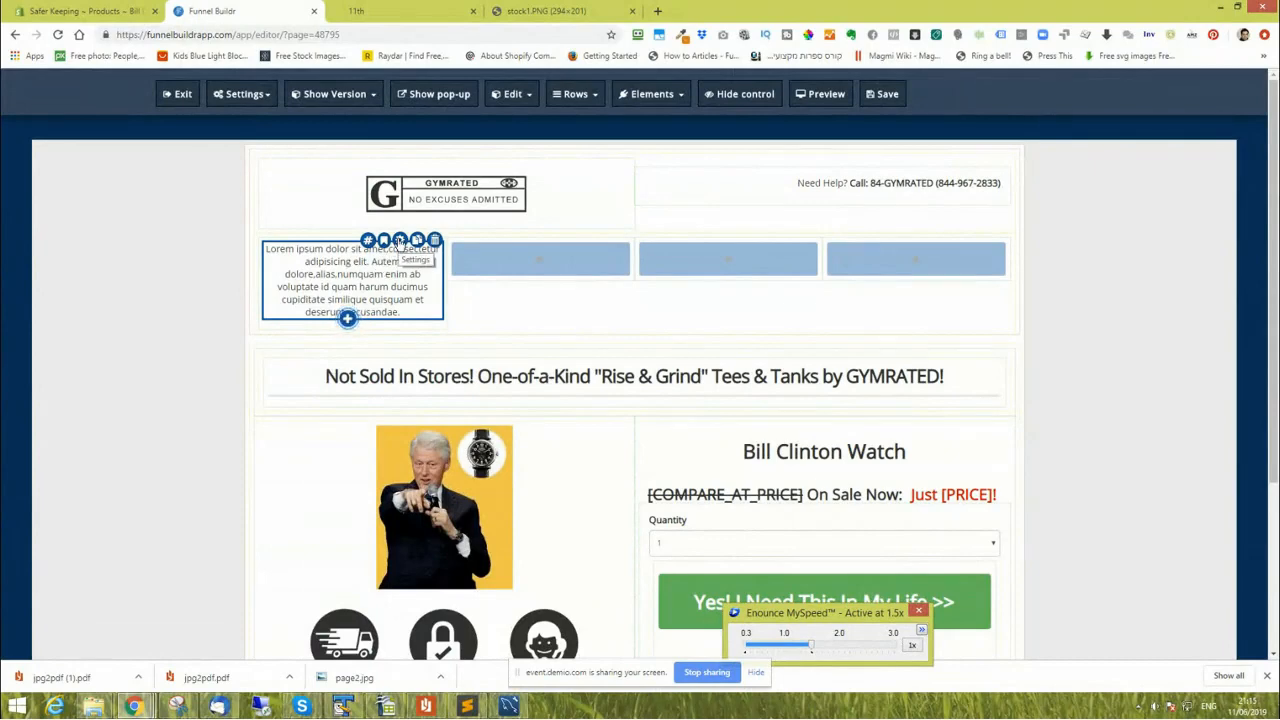
# In the paragraph's rich text editor, bold the text from "it amet" to "quisquam e" and colour "ecus" in "recusandae" red, #e74c3c.
pyautogui.click(400, 244)
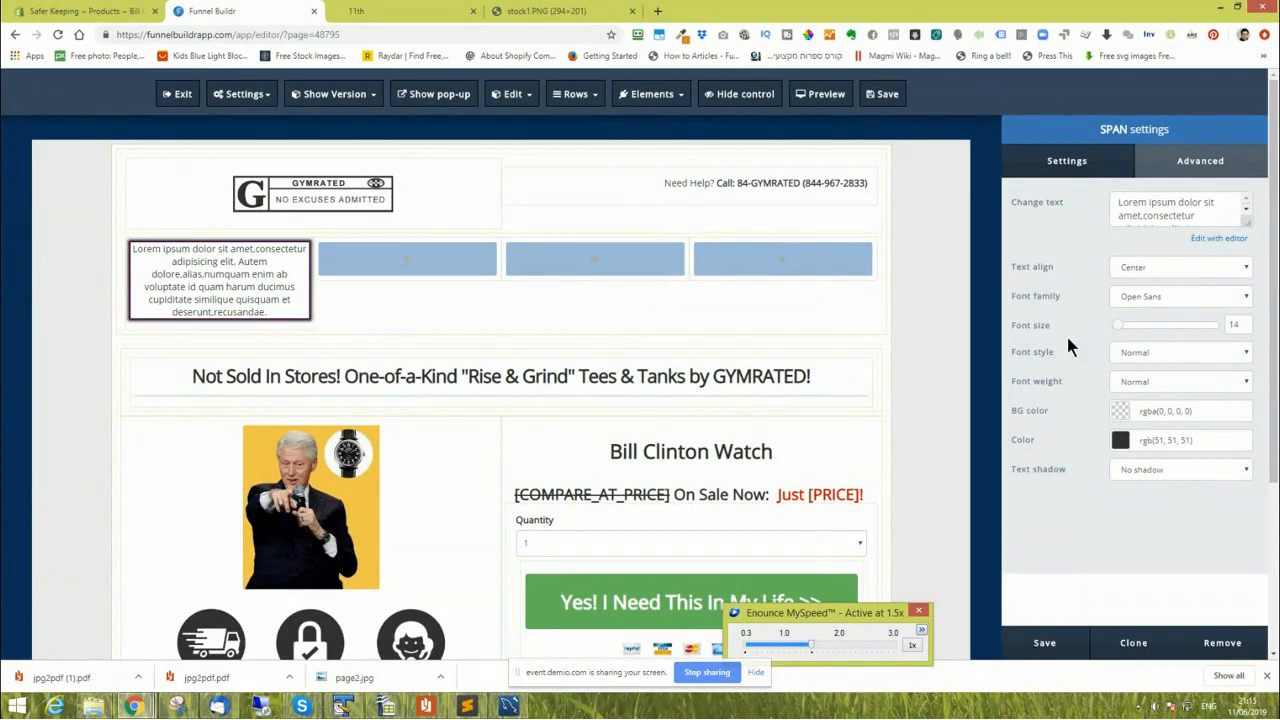
pyautogui.click(1222, 239)
pyautogui.moveTo(443, 254); pyautogui.dragTo(447, 265)
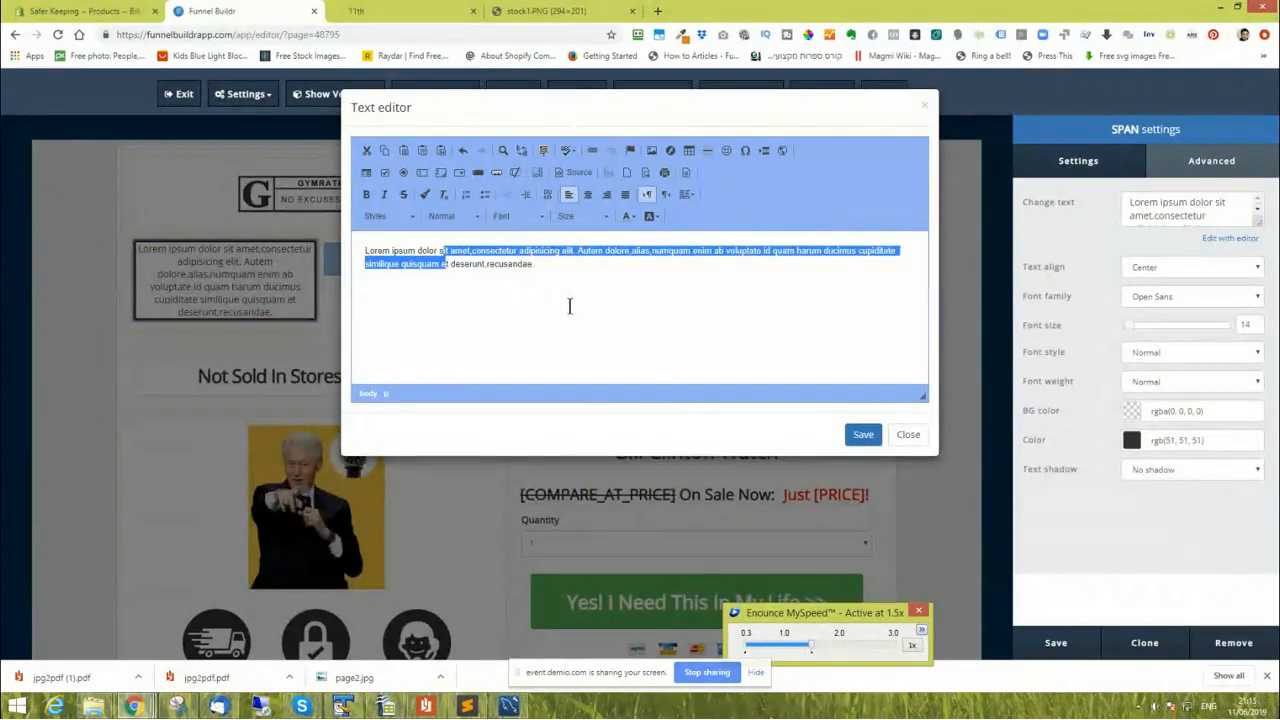
pyautogui.click(366, 194)
pyautogui.moveTo(539, 264); pyautogui.dragTo(553, 264)
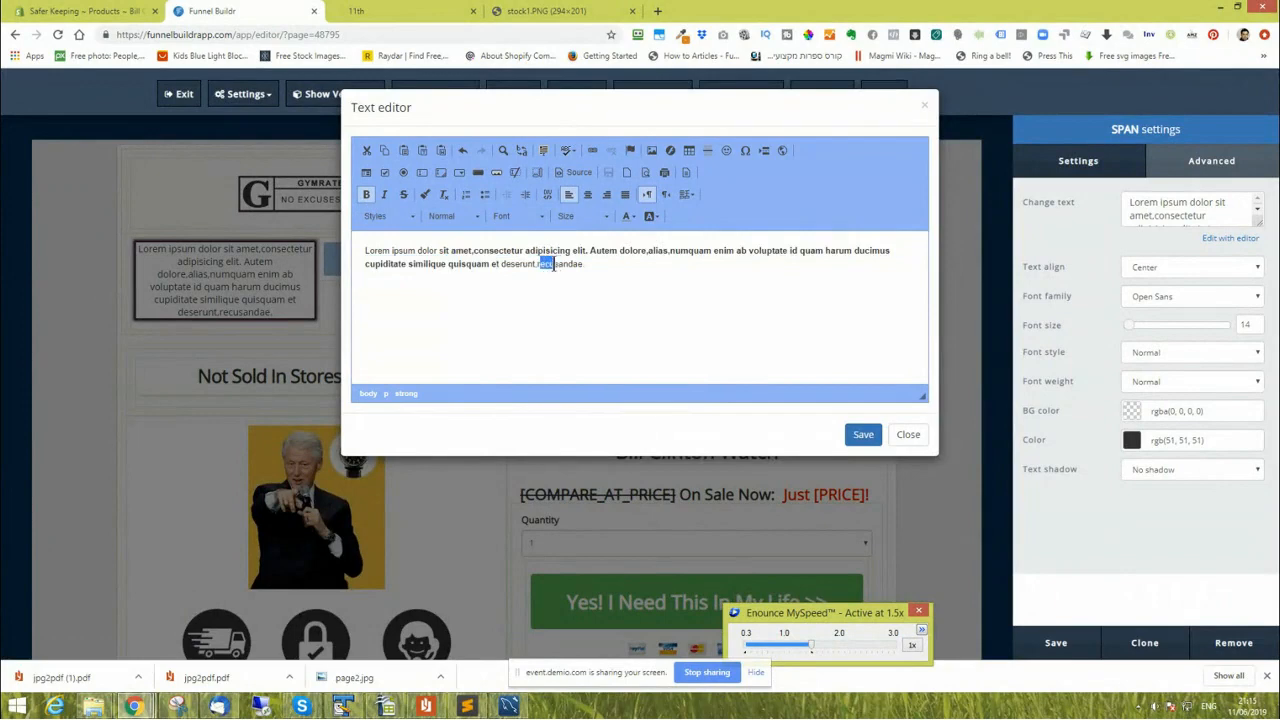
pyautogui.click(634, 214)
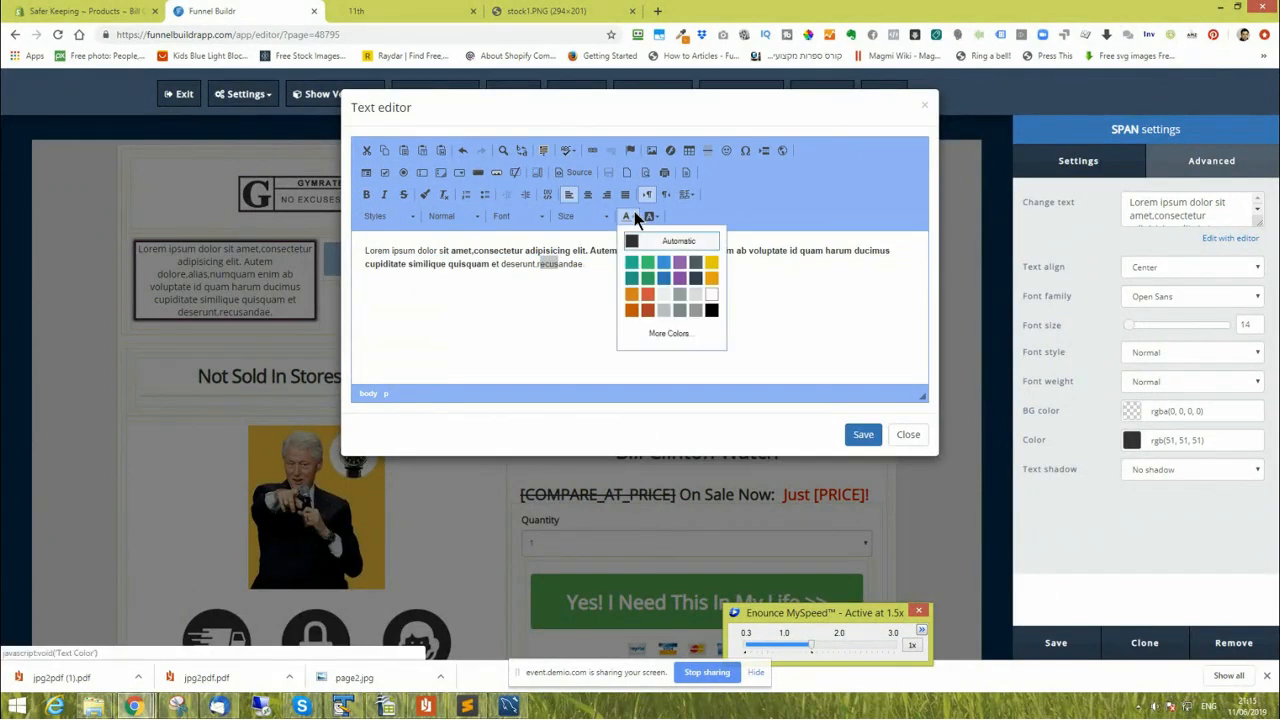
pyautogui.click(640, 296)
# Set the font size of "sum dolor sit amet,cons" in the paragraph to 28.
pyautogui.moveTo(397, 251); pyautogui.dragTo(492, 251)
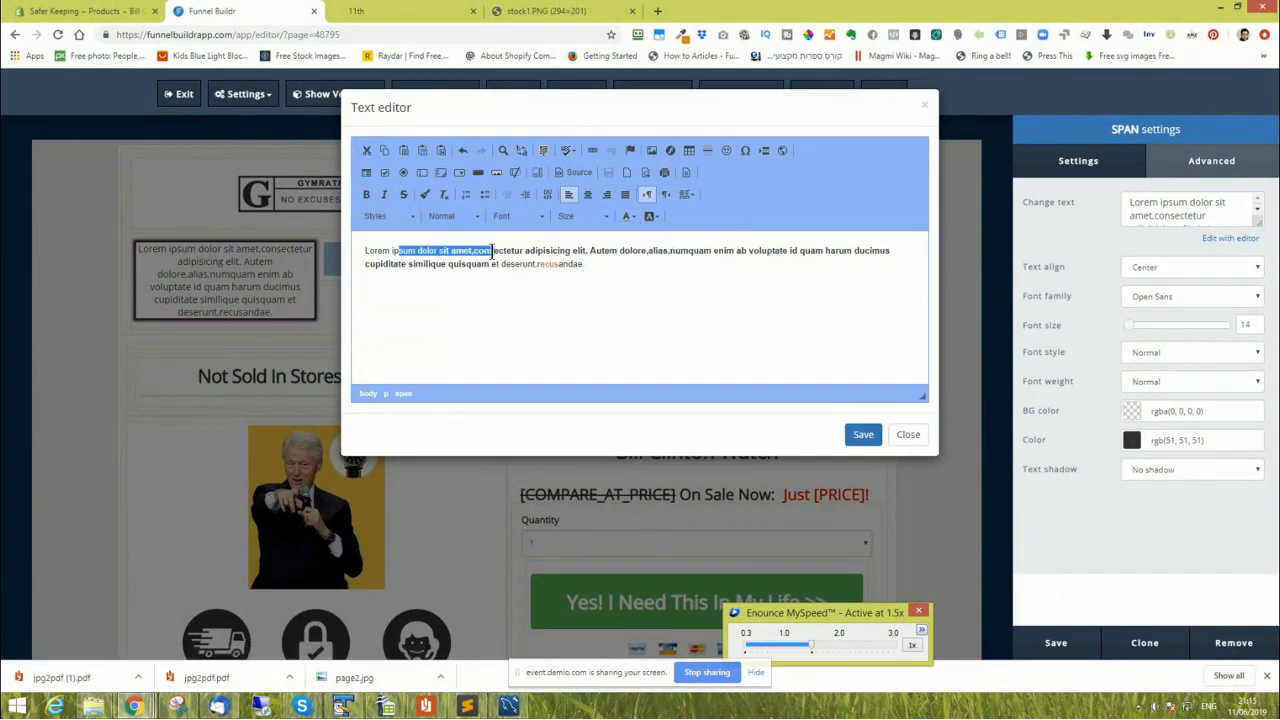
pyautogui.click(577, 216)
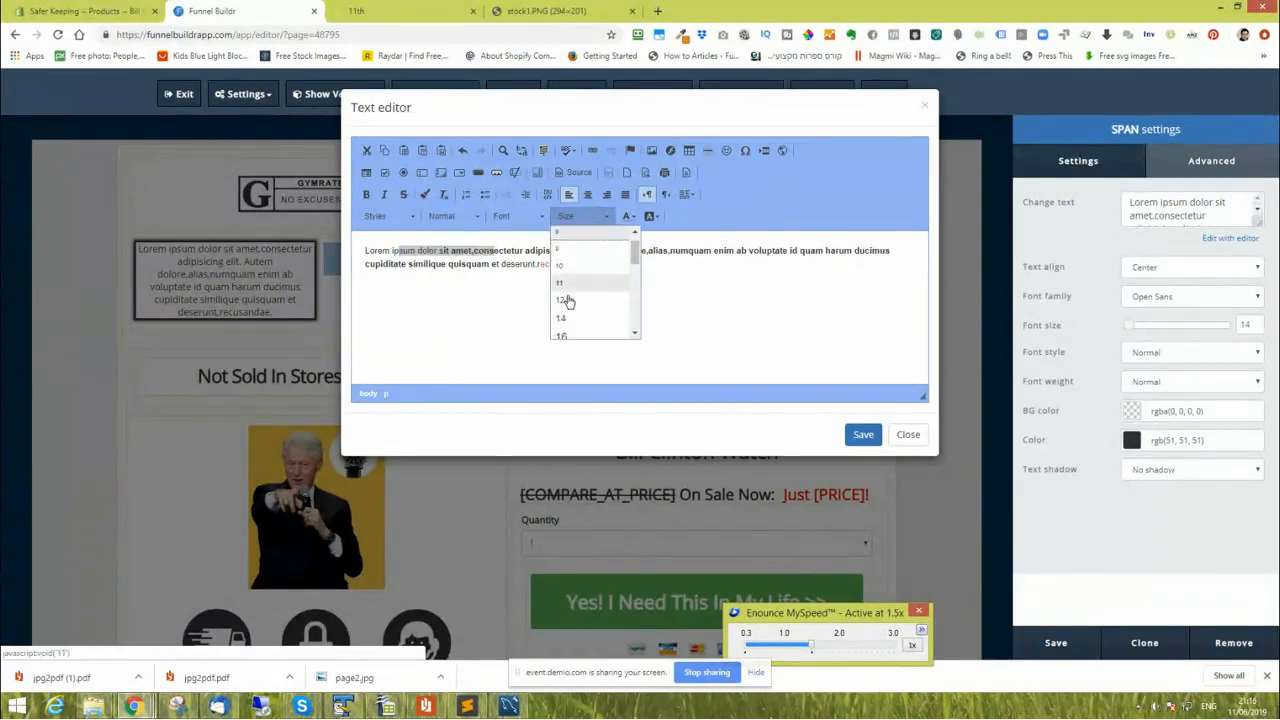
pyautogui.scroll(-3, 566, 301)
pyautogui.click(566, 305)
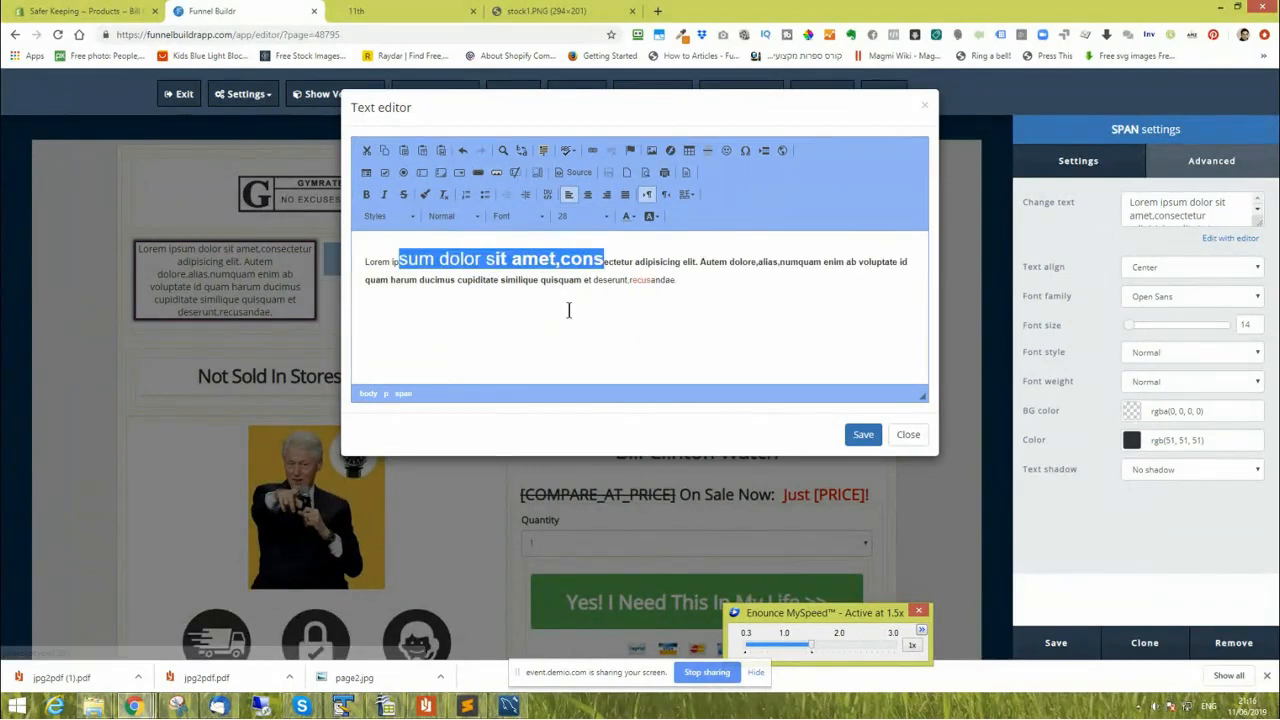
pyautogui.click(627, 262)
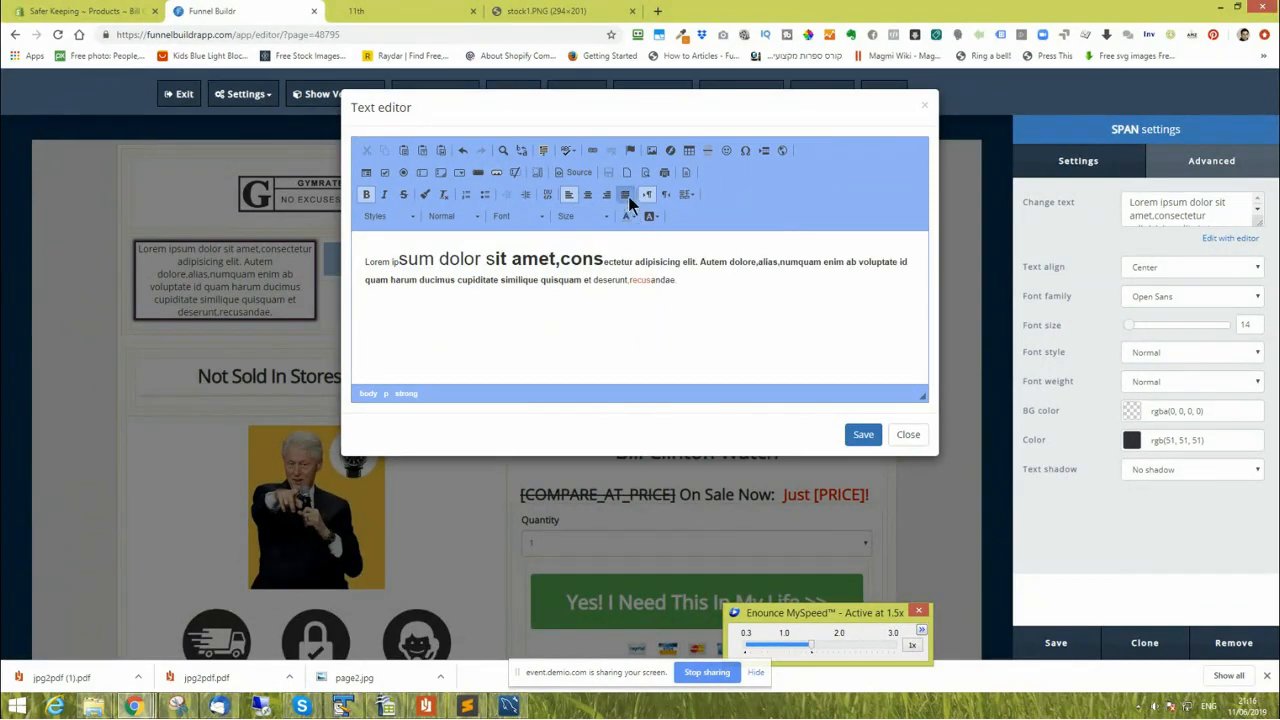
# Switch to the paragraph's HTML source, add a line break after the closing tag and save the edited text.
pyautogui.click(572, 171)
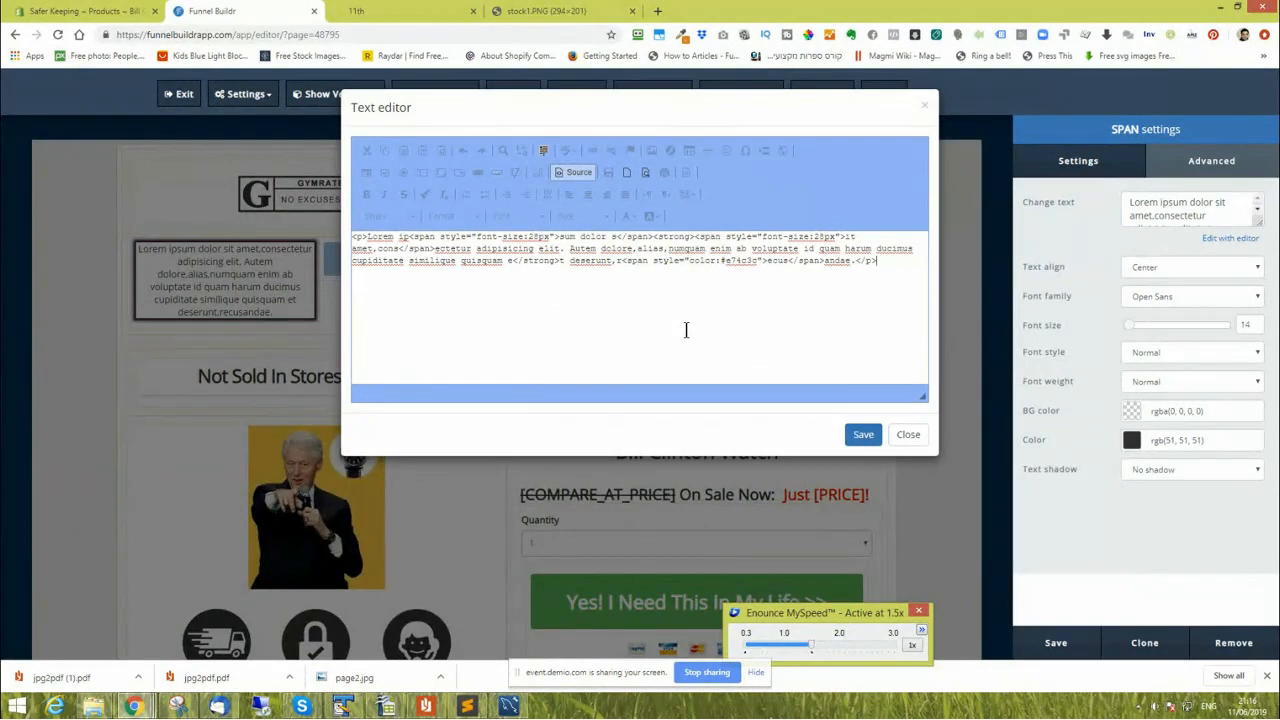
pyautogui.press('Return')
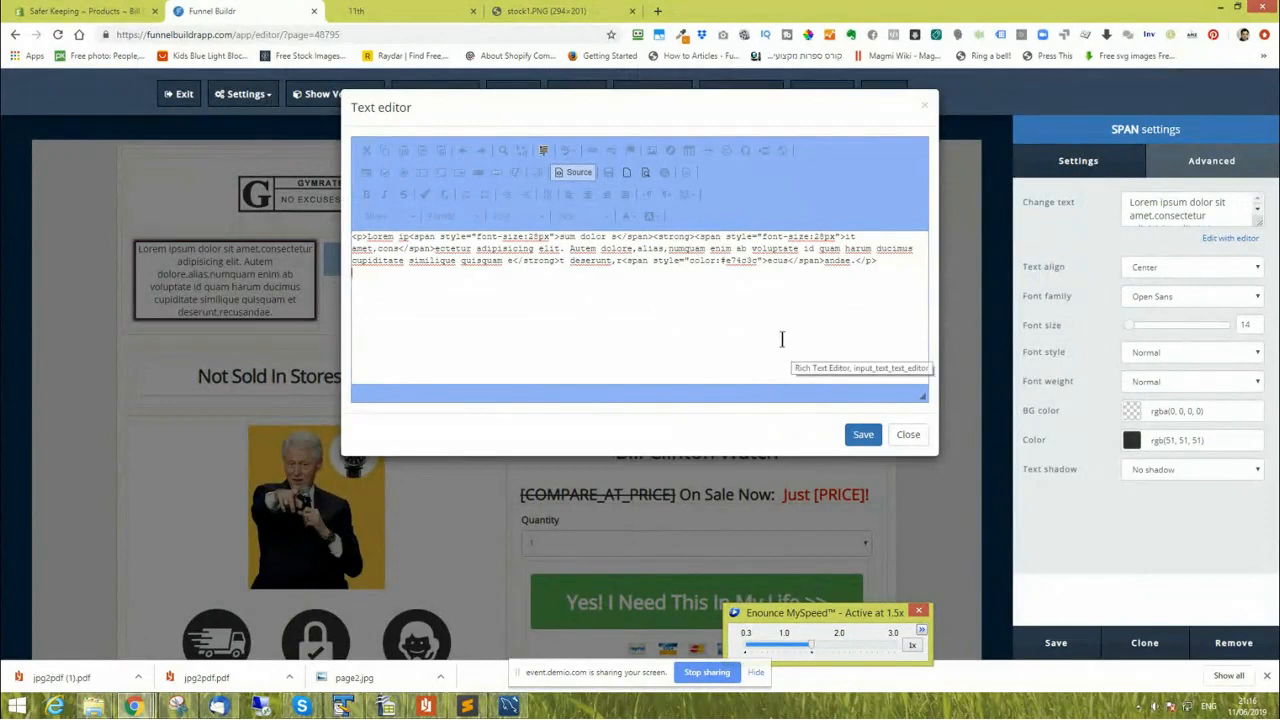
pyautogui.click(573, 172)
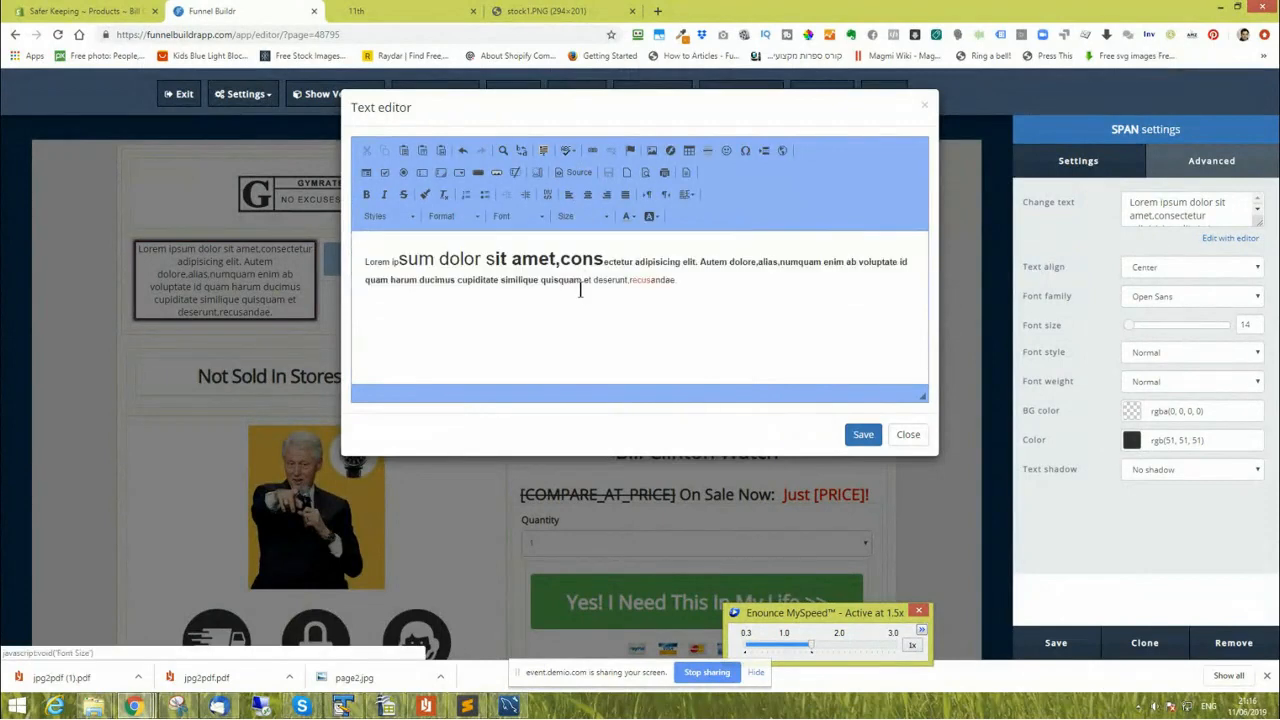
pyautogui.click(567, 173)
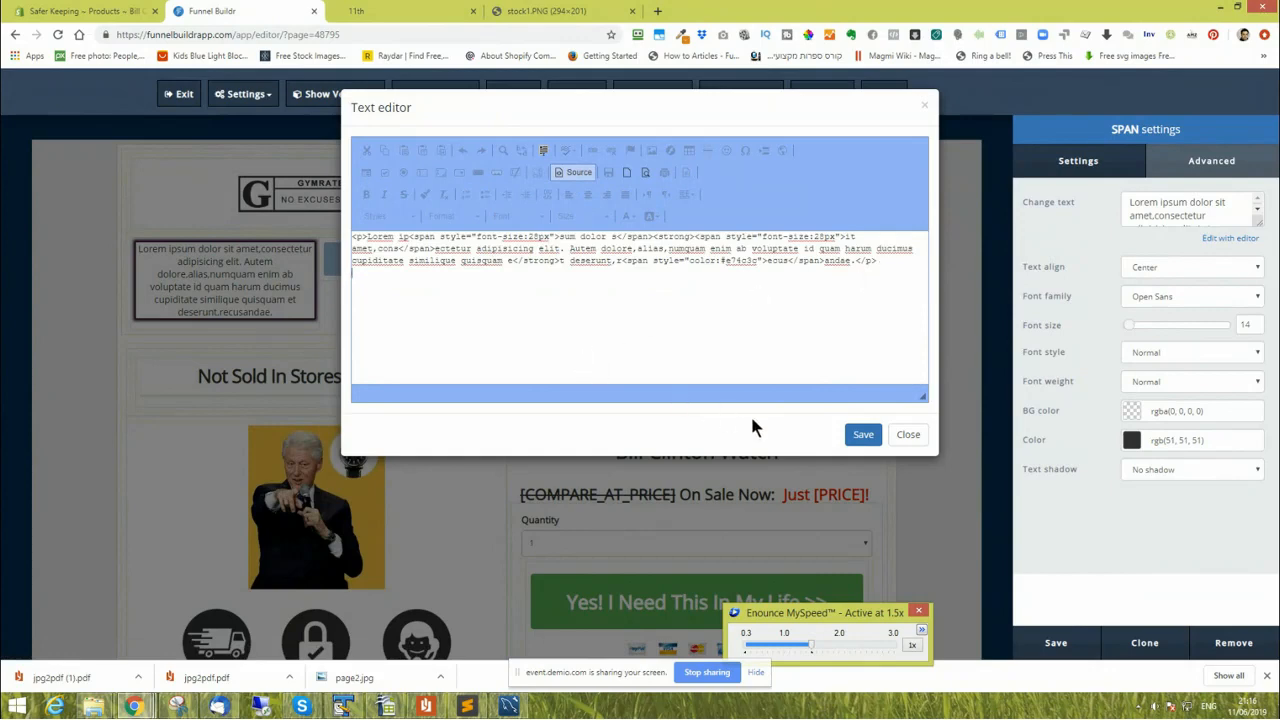
pyautogui.click(863, 434)
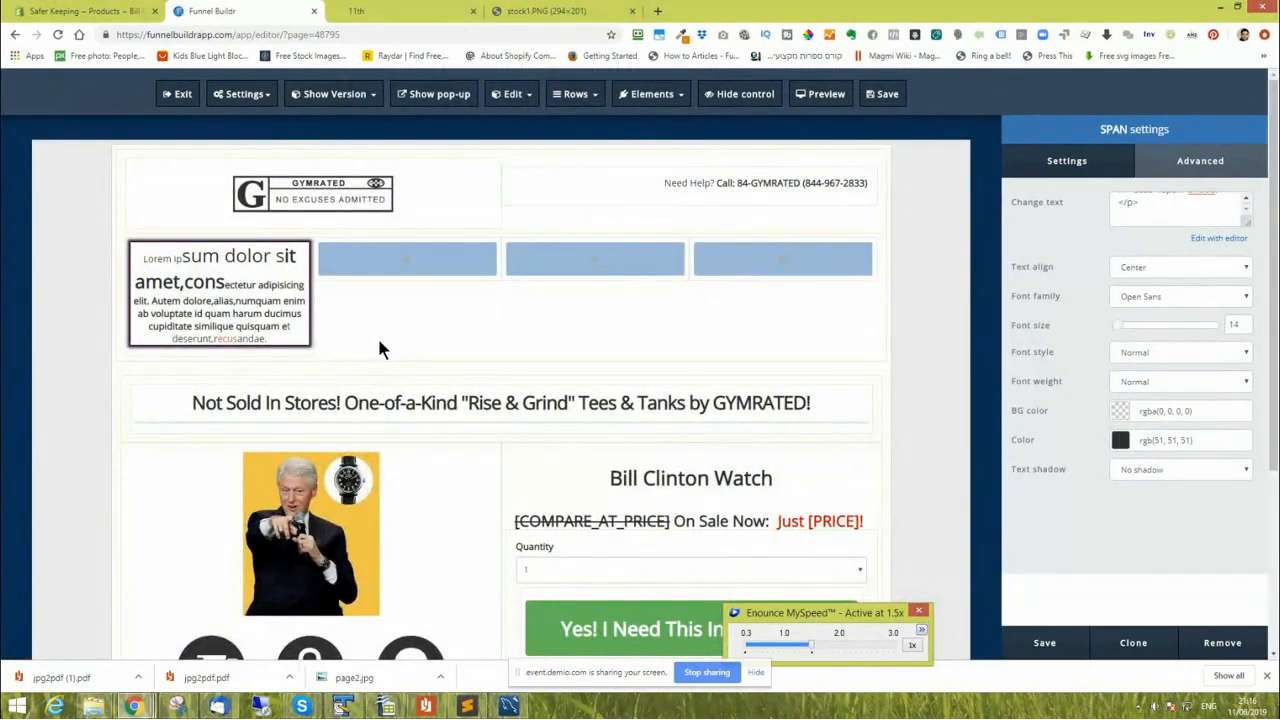
# Add an Image element to the row's second column and open its settings.
pyautogui.click(415, 258)
pyautogui.click(1255, 161)
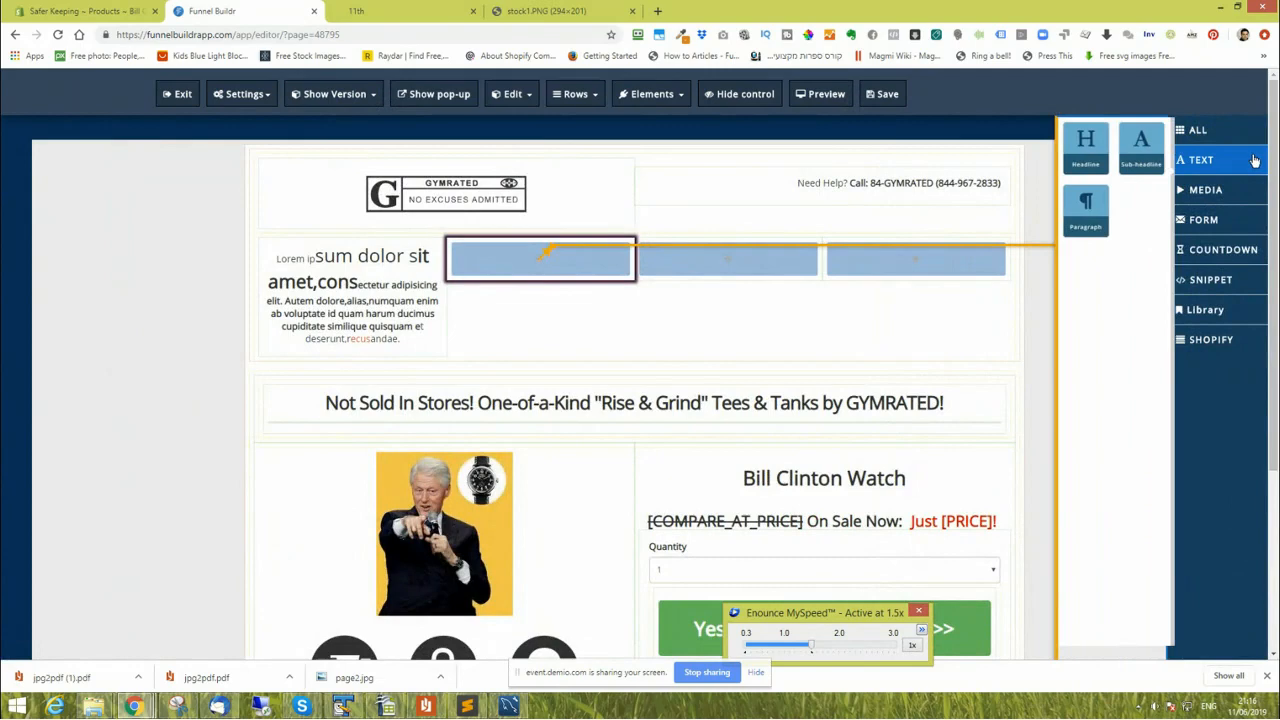
pyautogui.click(1236, 192)
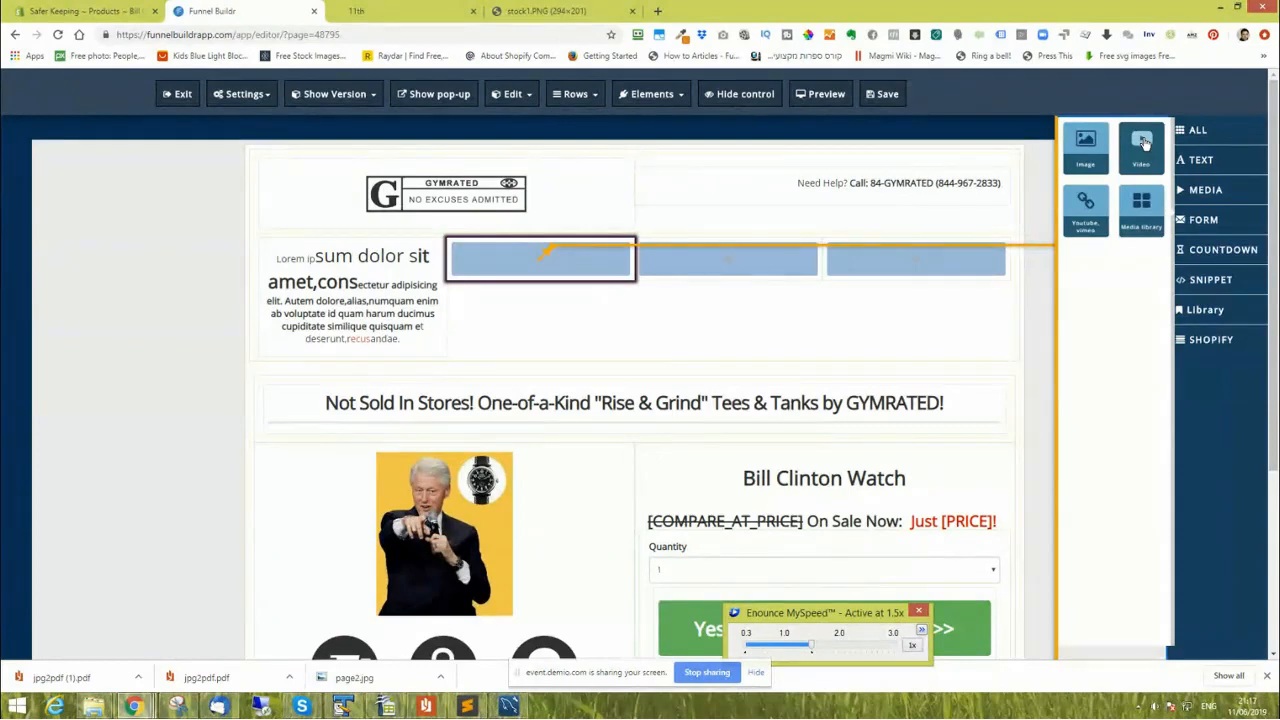
pyautogui.click(1088, 147)
pyautogui.moveTo(577, 289)
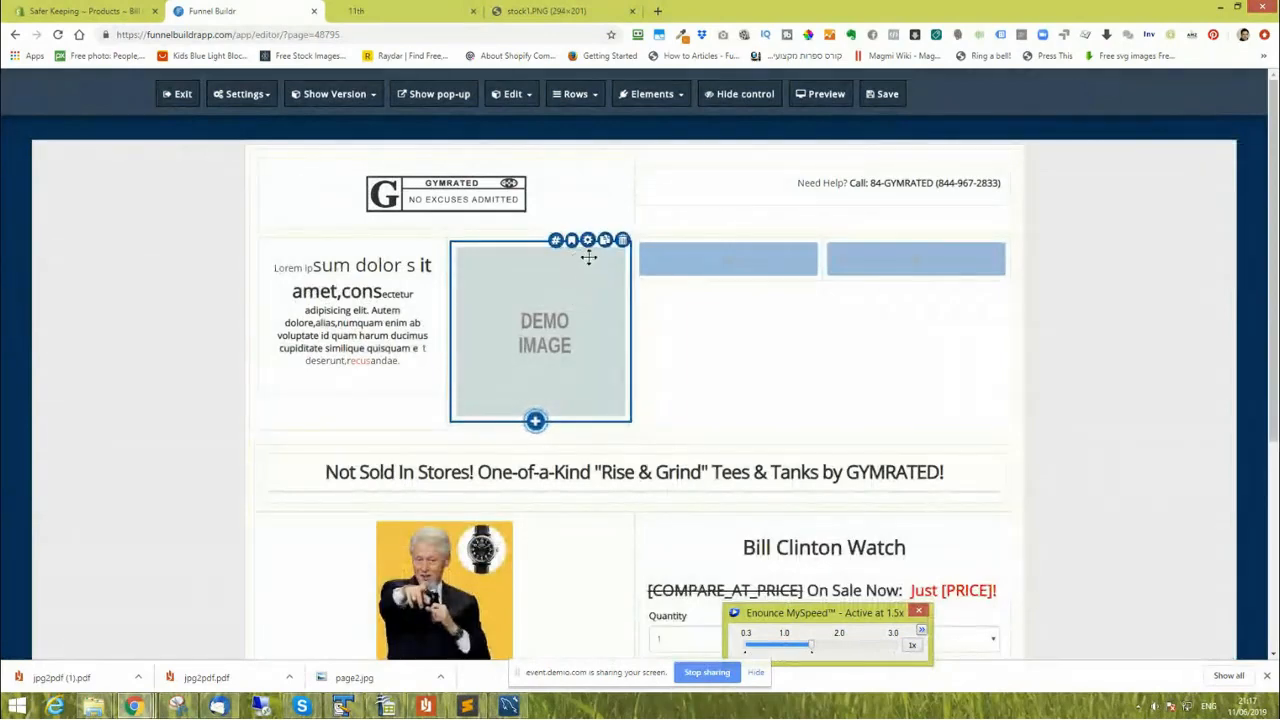
pyautogui.click(589, 242)
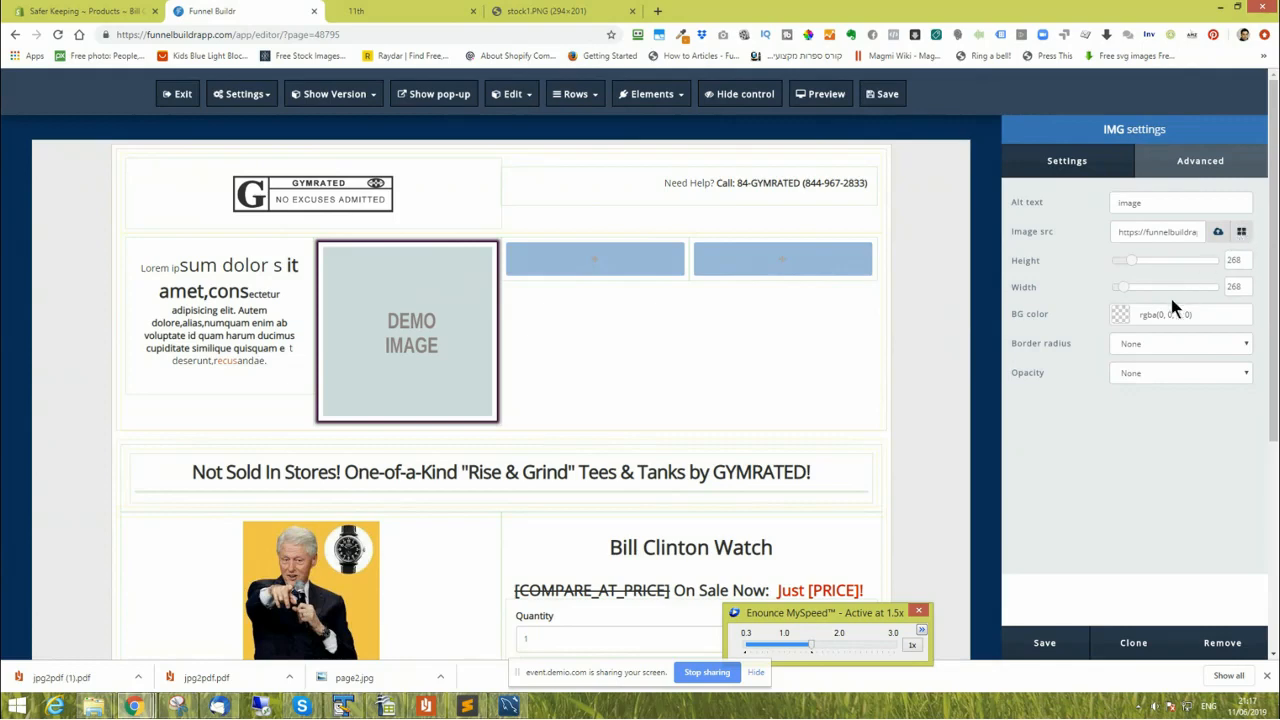
# Search Google Images for "clinton" in a new browser tab and open the photo with the microphone and flag separately.
pyautogui.click(657, 11)
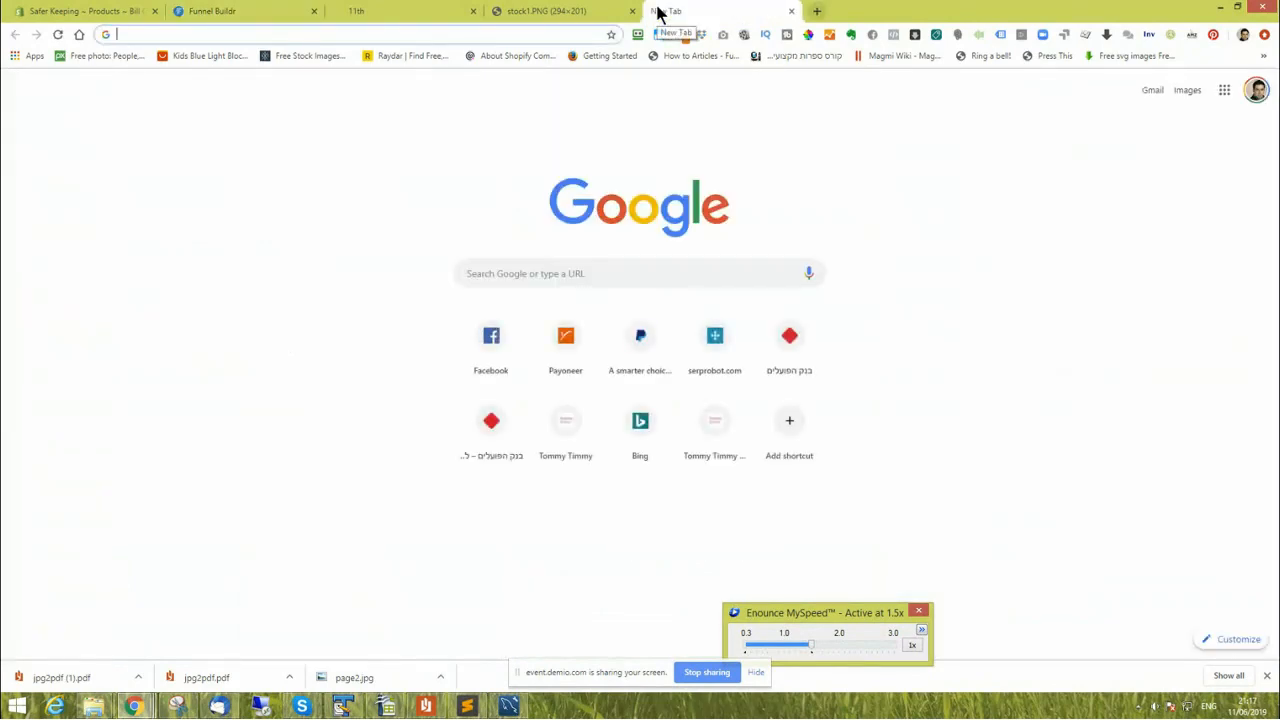
pyautogui.write('clinton')
pyautogui.press('Return')
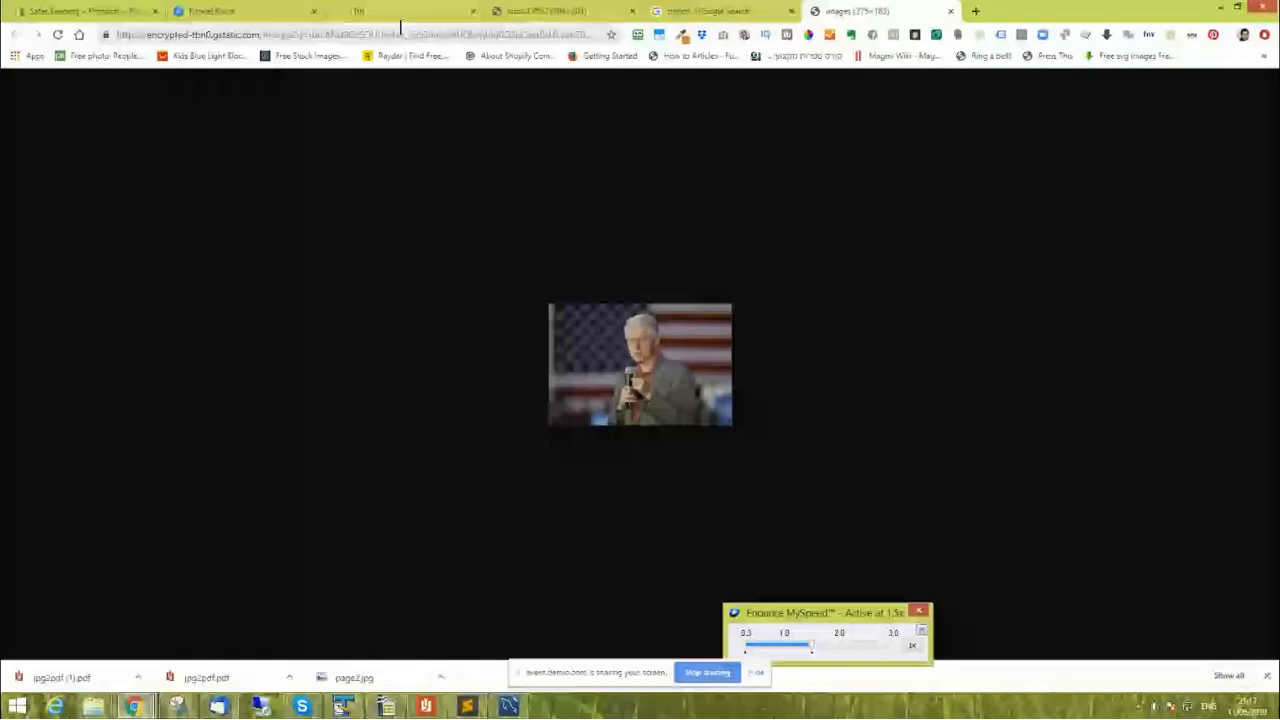
# Find the NAFTA signing photo further down the image results and open it in its own browser tab.
pyautogui.click(708, 11)
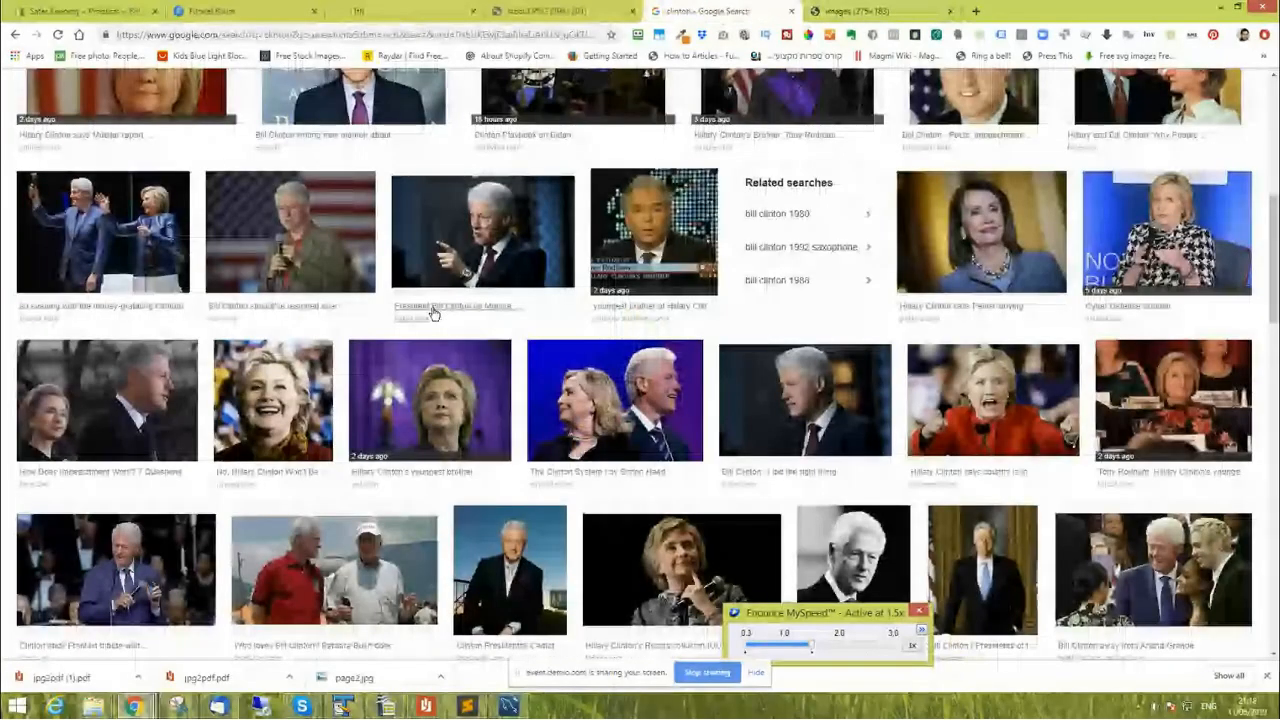
pyautogui.scroll(-5, 440, 330)
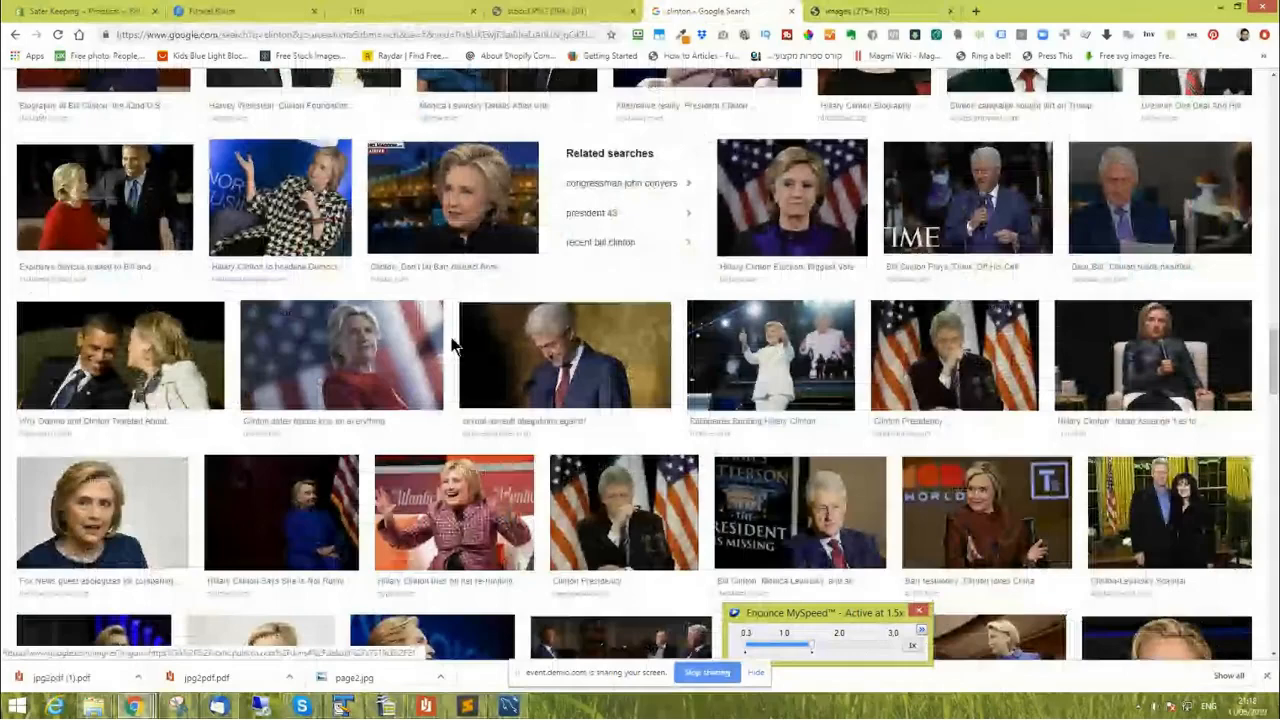
pyautogui.scroll(-5, 453, 345)
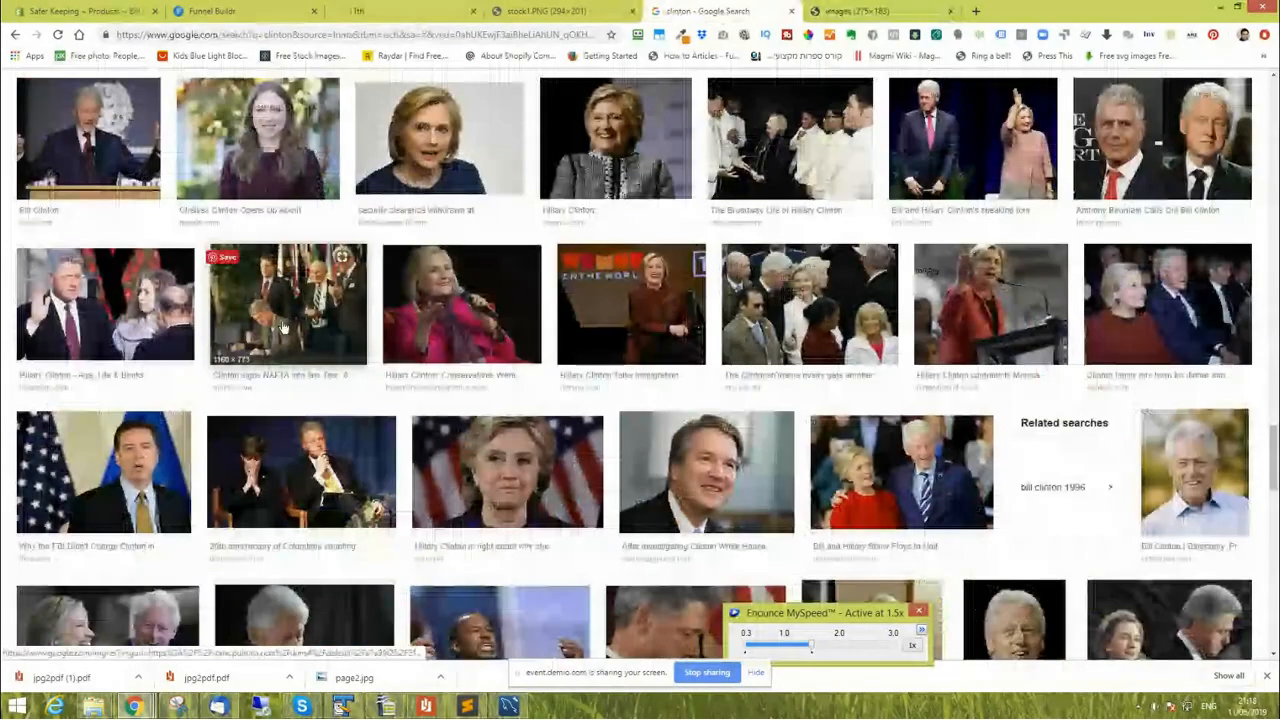
pyautogui.rightClick(273, 306)
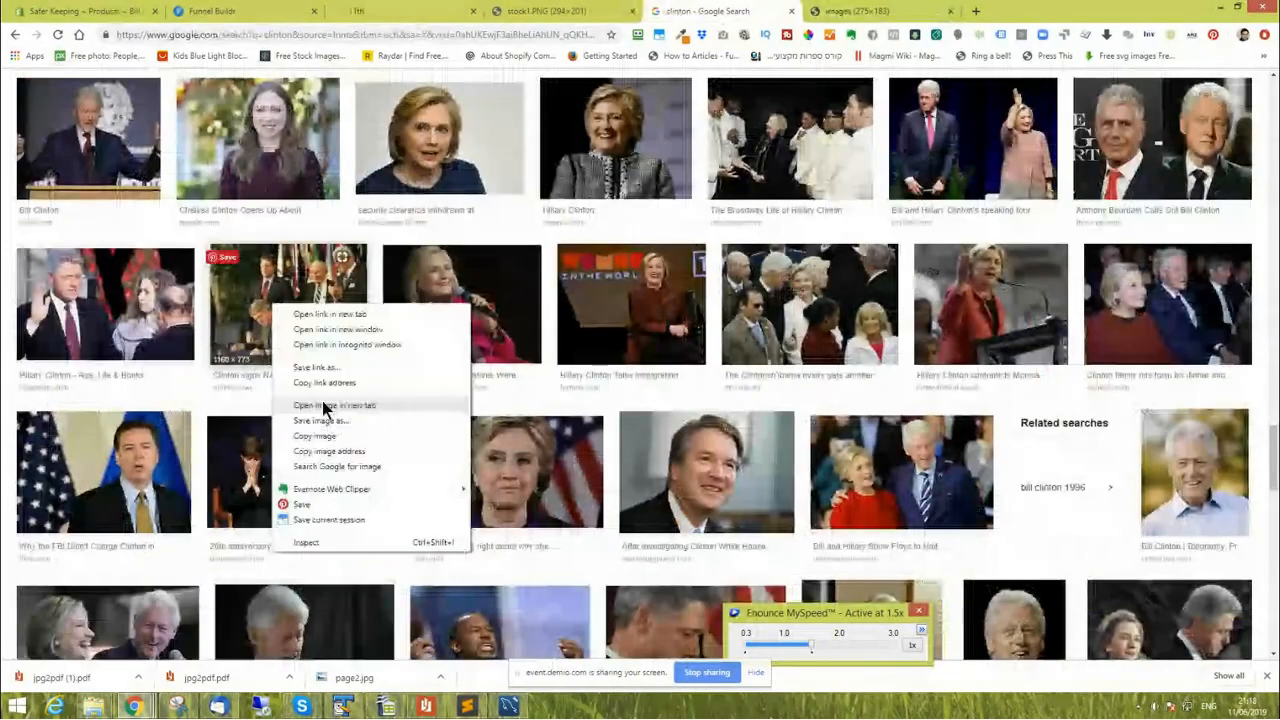
pyautogui.click(323, 405)
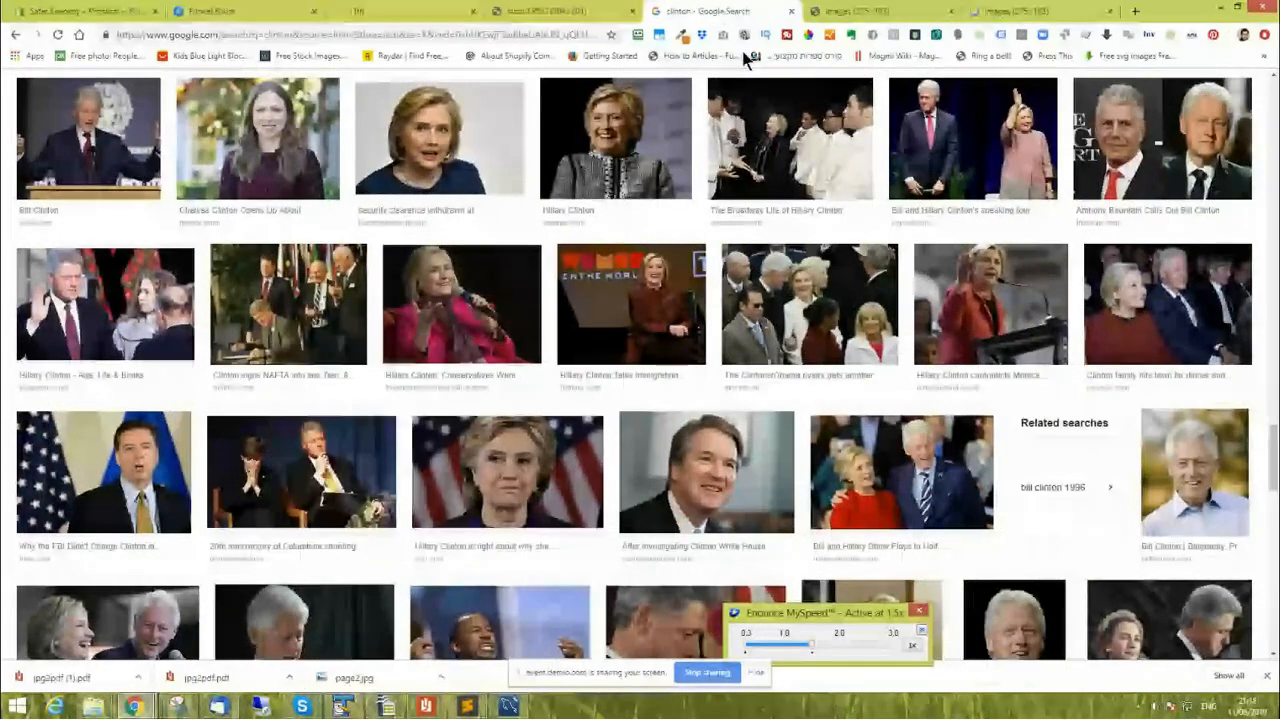
# Find the photo of Hillary Clinton in a pink jacket further down the image results and open its Newsweek source page.
pyautogui.click(1015, 12)
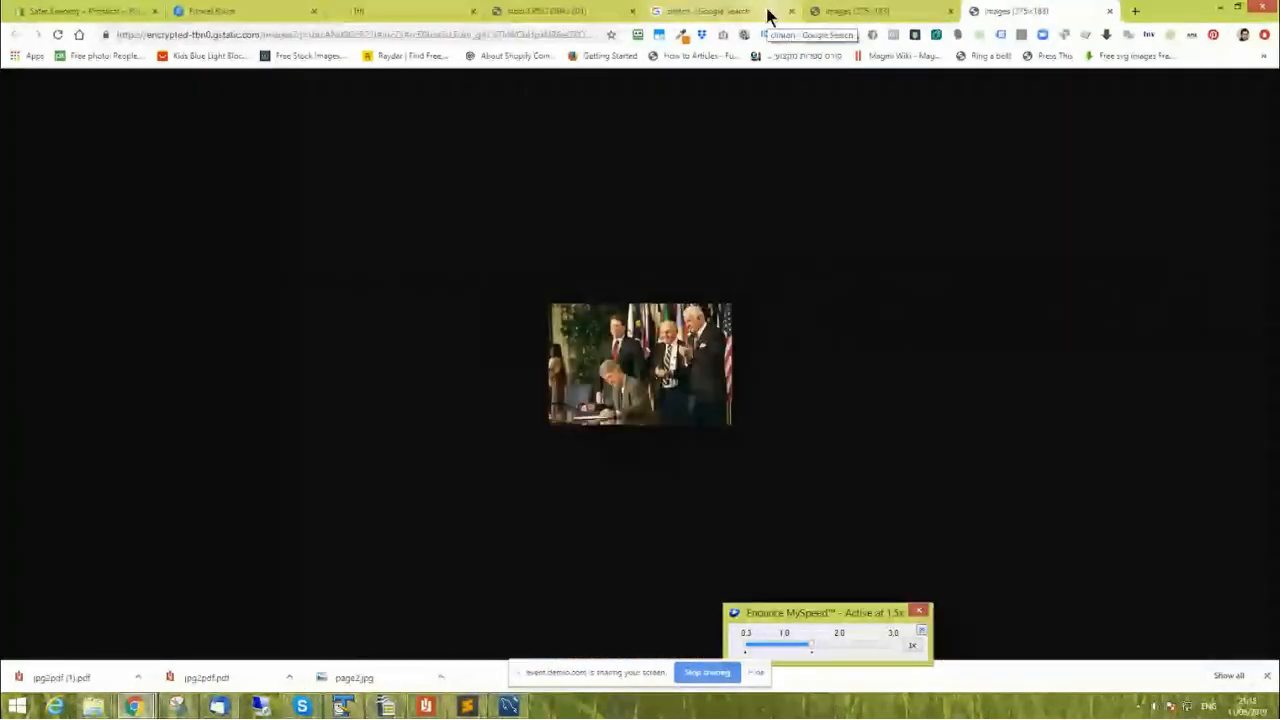
pyautogui.click(890, 12)
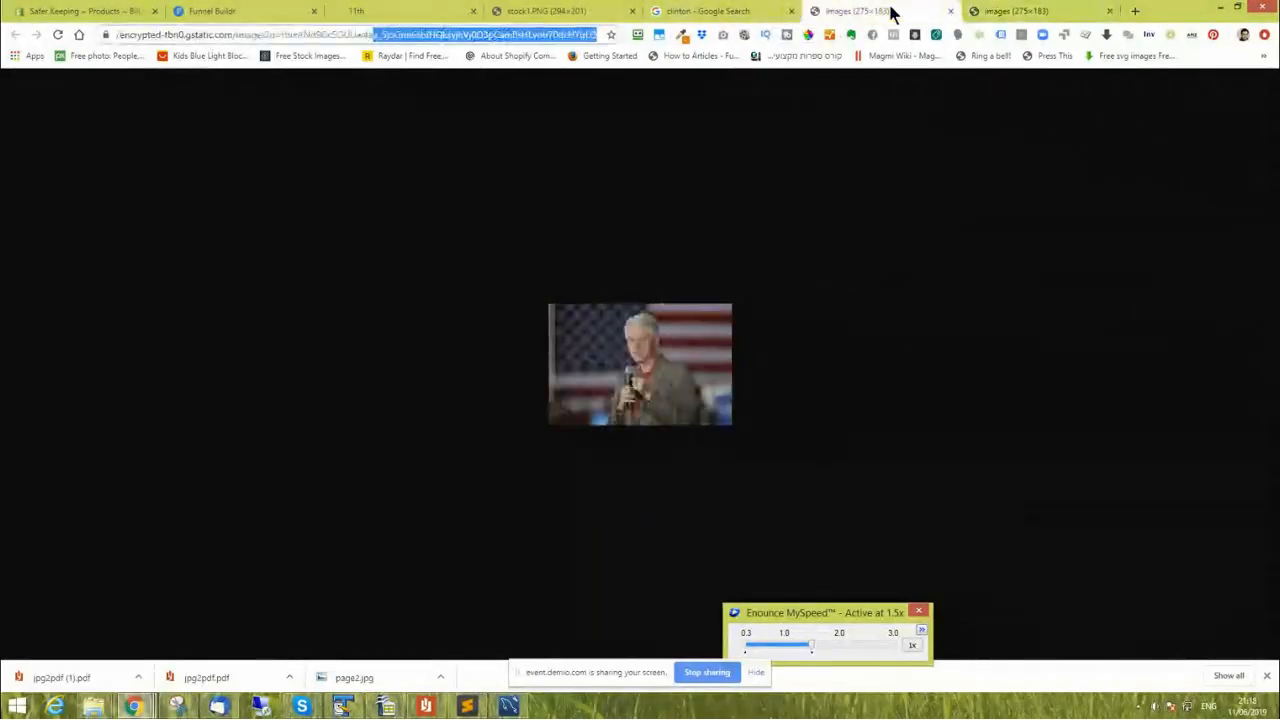
pyautogui.click(725, 12)
pyautogui.scroll(-5, 290, 453)
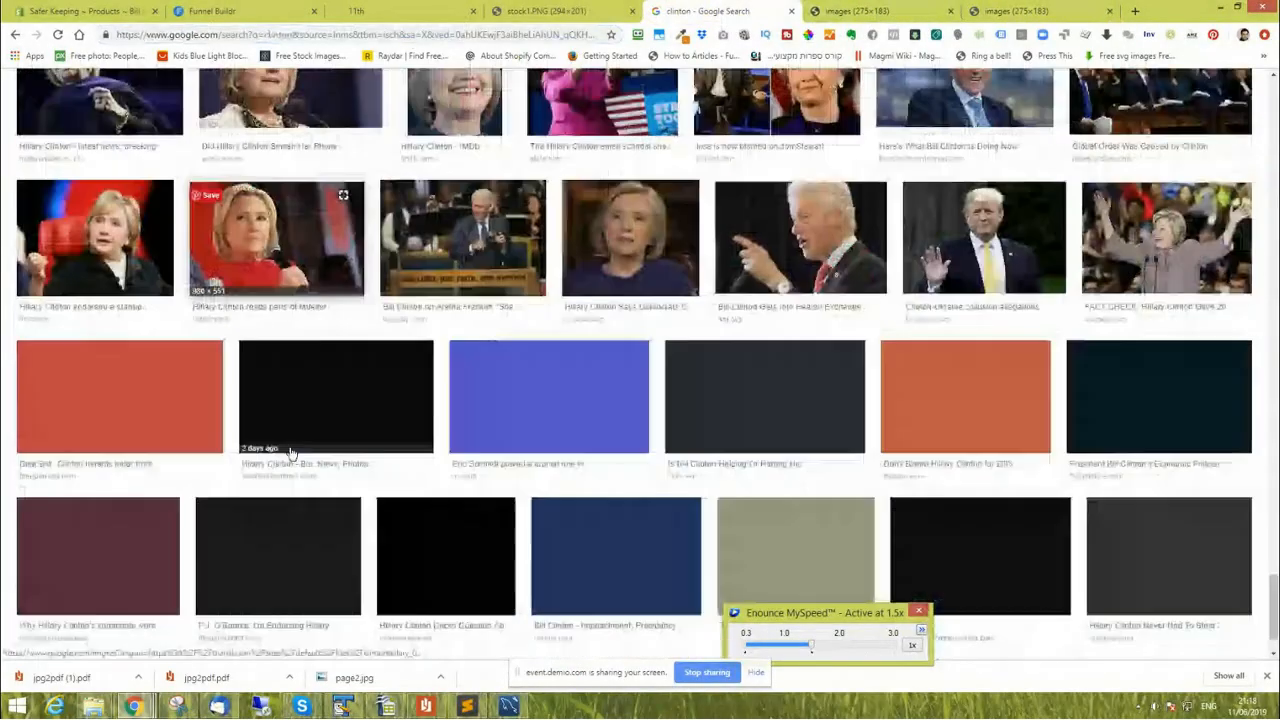
pyautogui.scroll(-1, 290, 453)
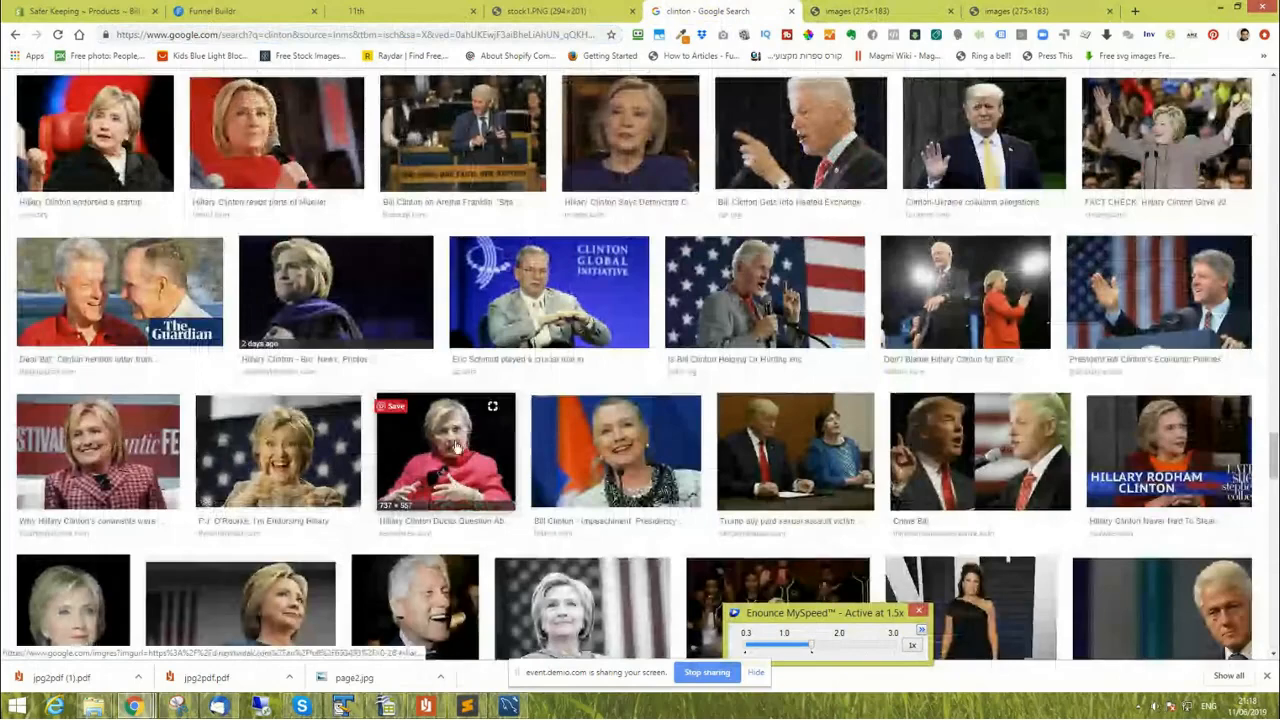
pyautogui.rightClick(437, 445)
pyautogui.click(420, 446)
pyautogui.click(420, 446)
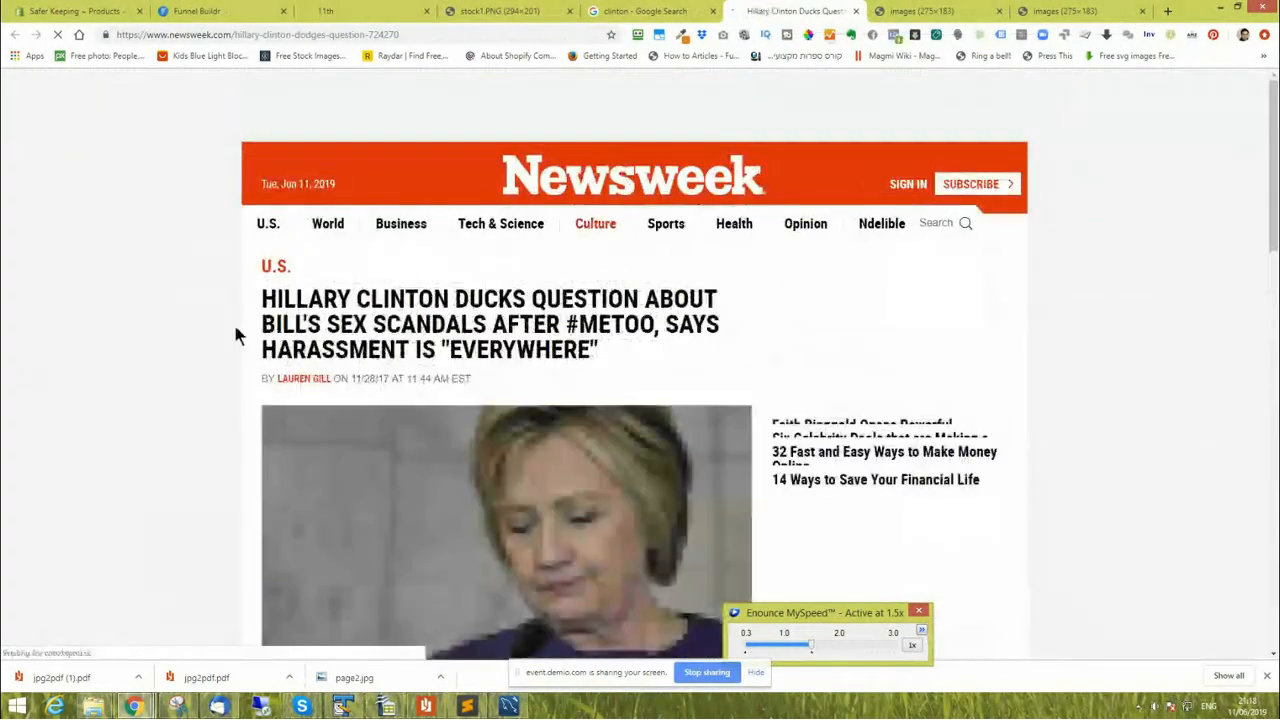
# Open the Newsweek article's lead photo in its own browser tab.
pyautogui.rightClick(374, 486)
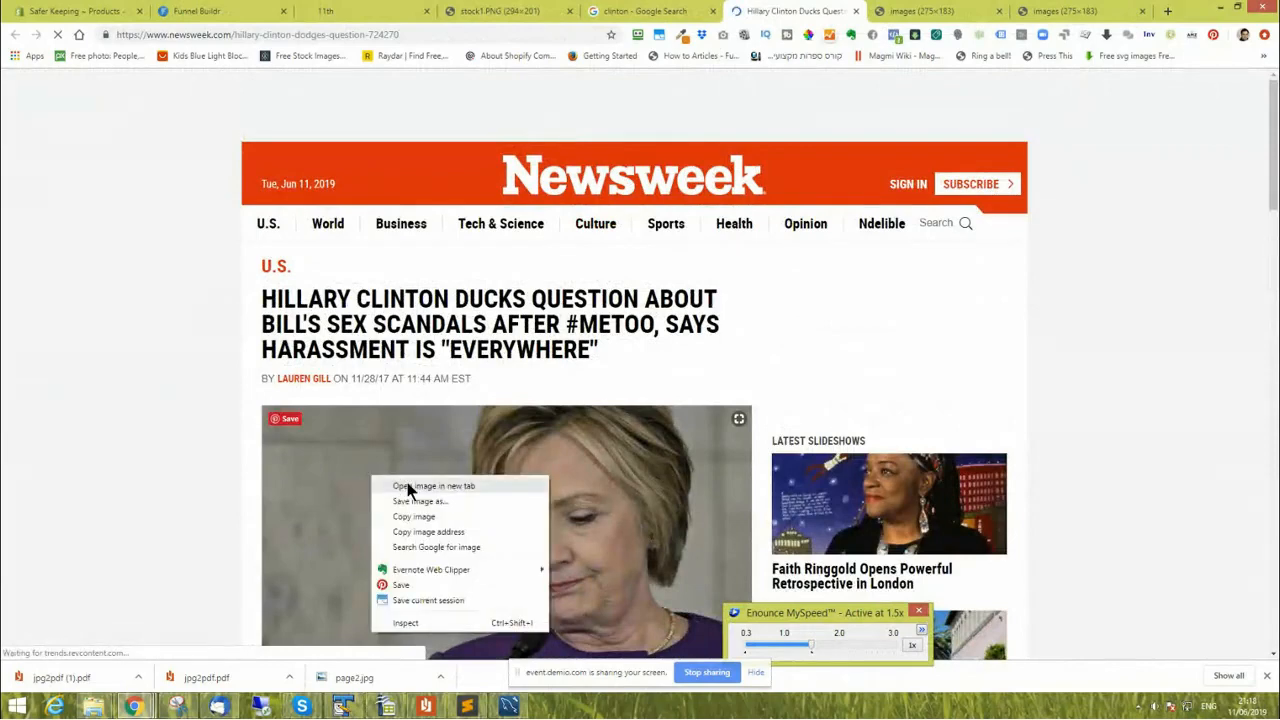
pyautogui.click(409, 489)
pyautogui.click(834, 11)
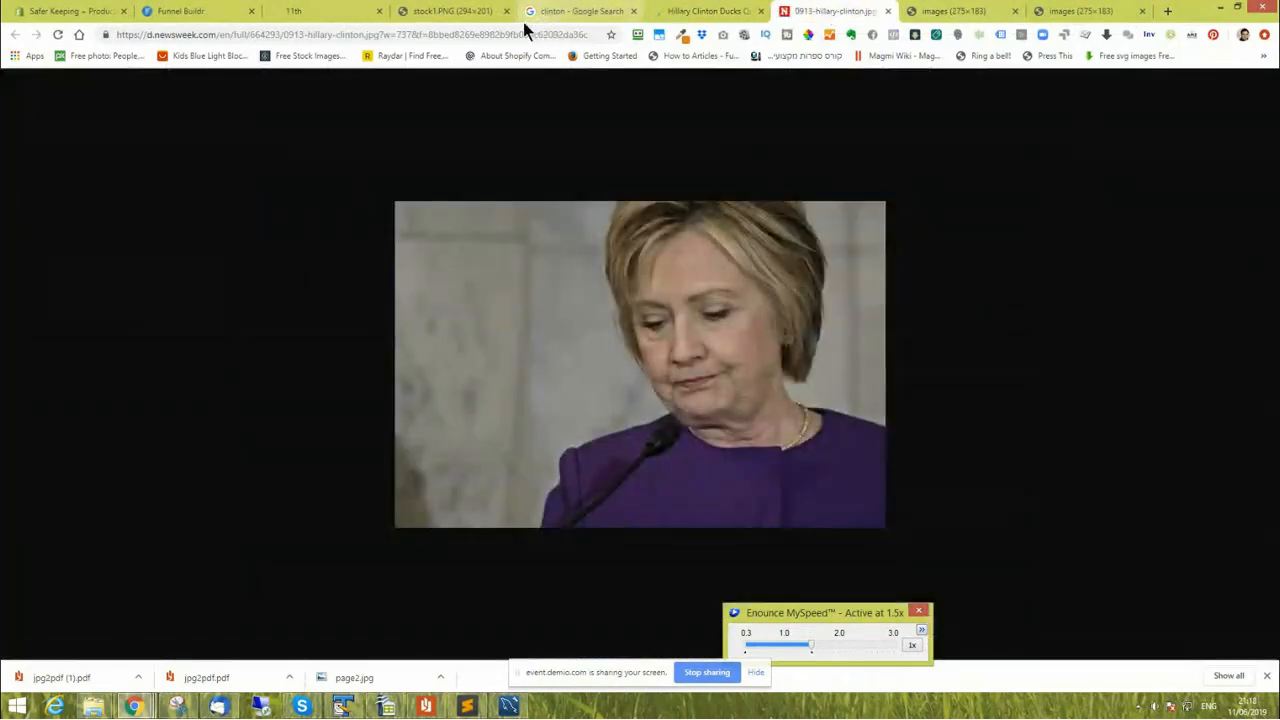
# Copy the Newsweek photo's web address, set it as the demo image's source in Funnel Buildr and save the image settings.
pyautogui.click(397, 35)
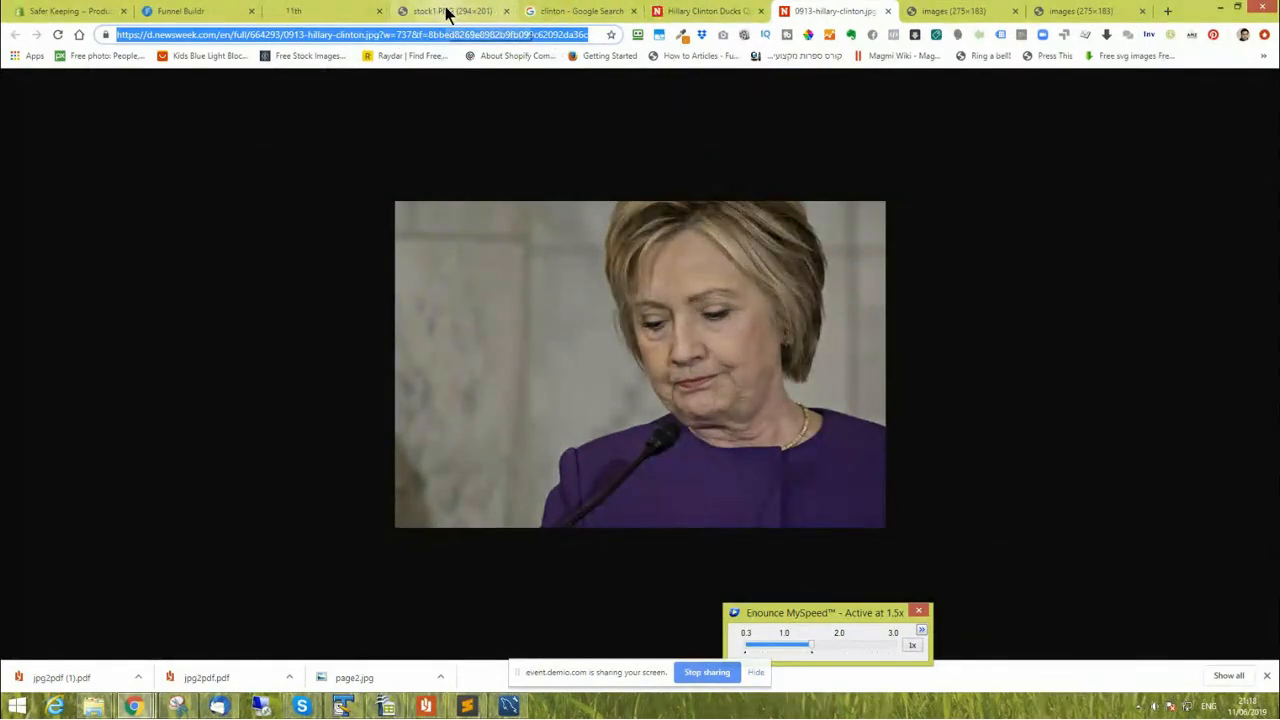
pyautogui.click(191, 11)
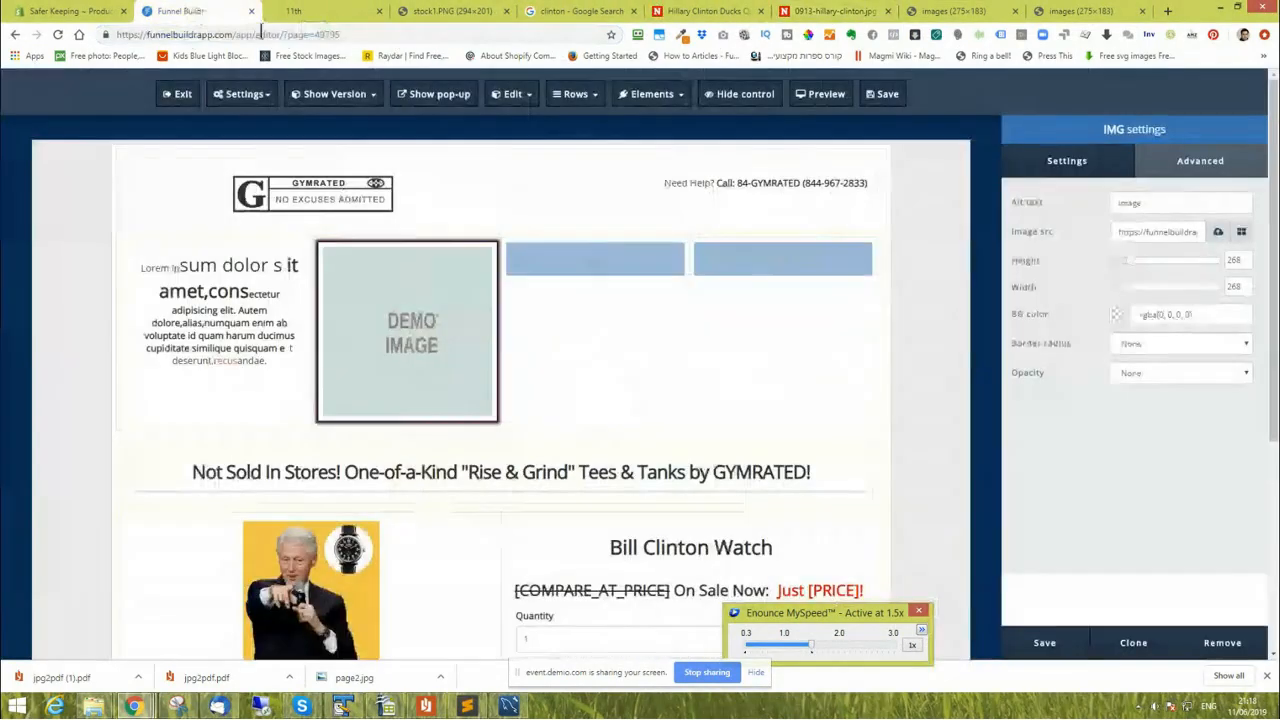
pyautogui.click(1145, 232)
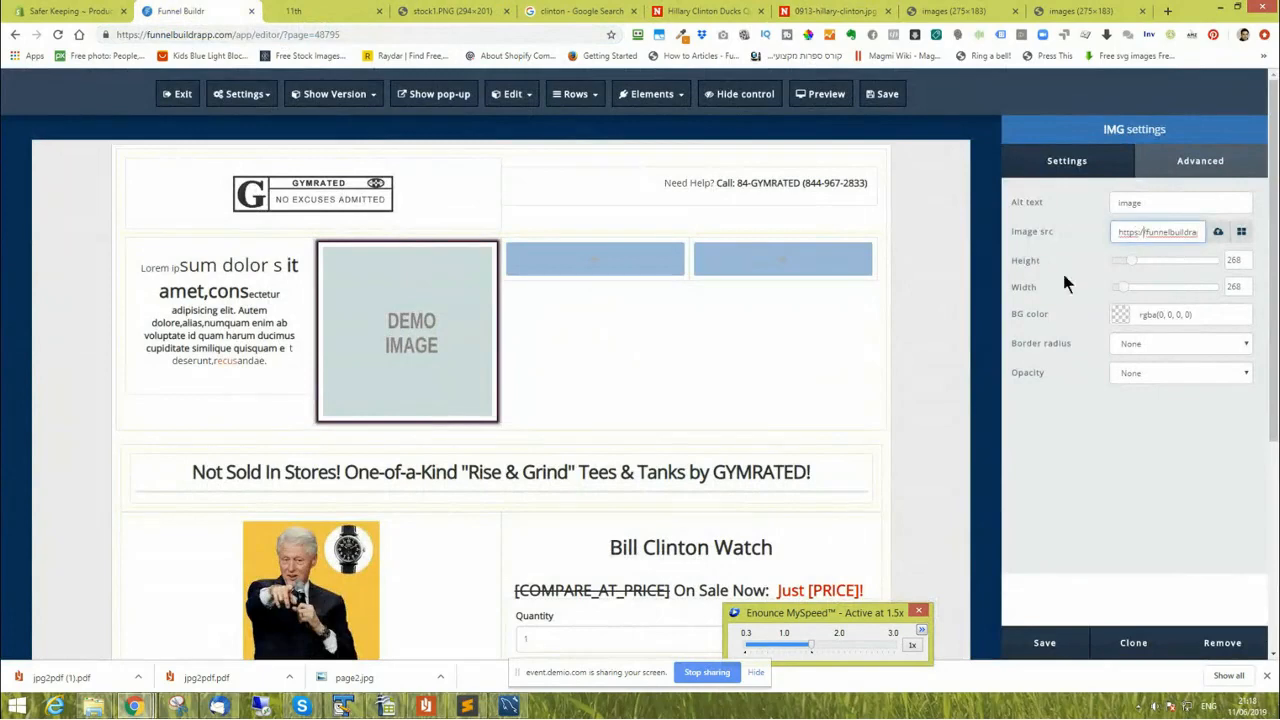
pyautogui.hotkey('ctrl', 'a')
pyautogui.hotkey('ctrl', 'v')
pyautogui.click(1044, 643)
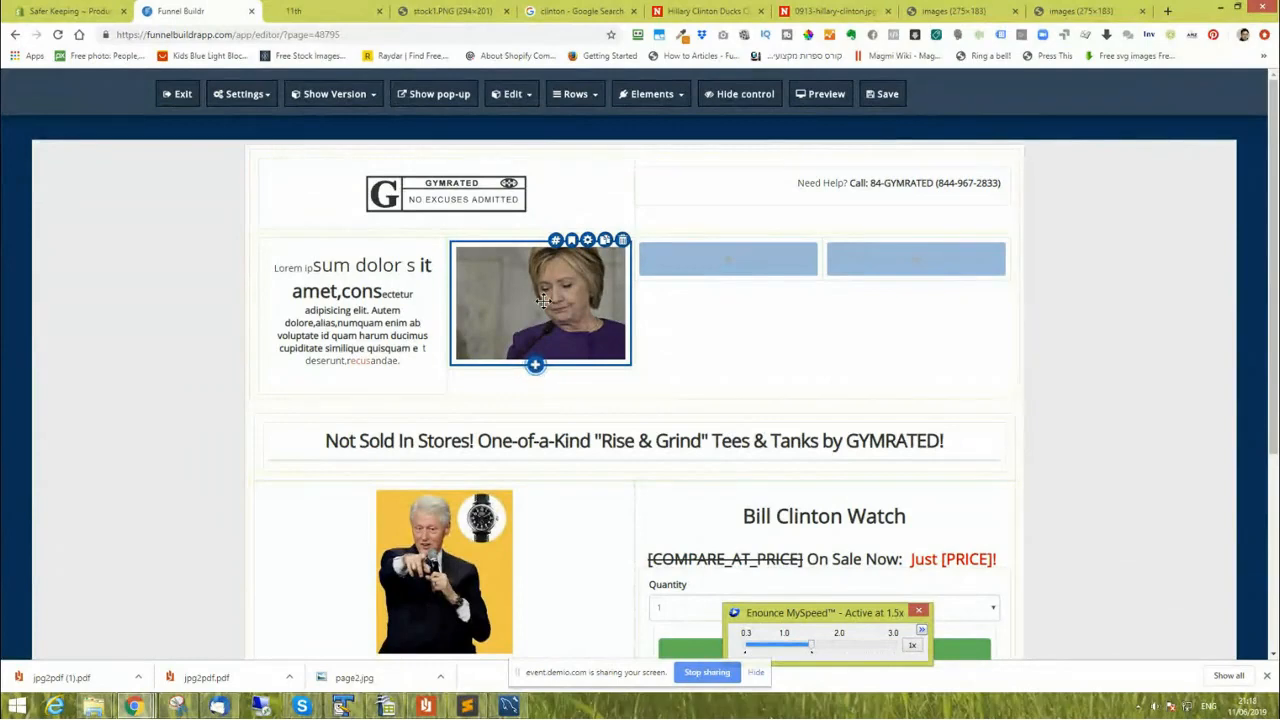
# Set the second column's photo to a width of 233 and give it a red background colour.
pyautogui.click(588, 243)
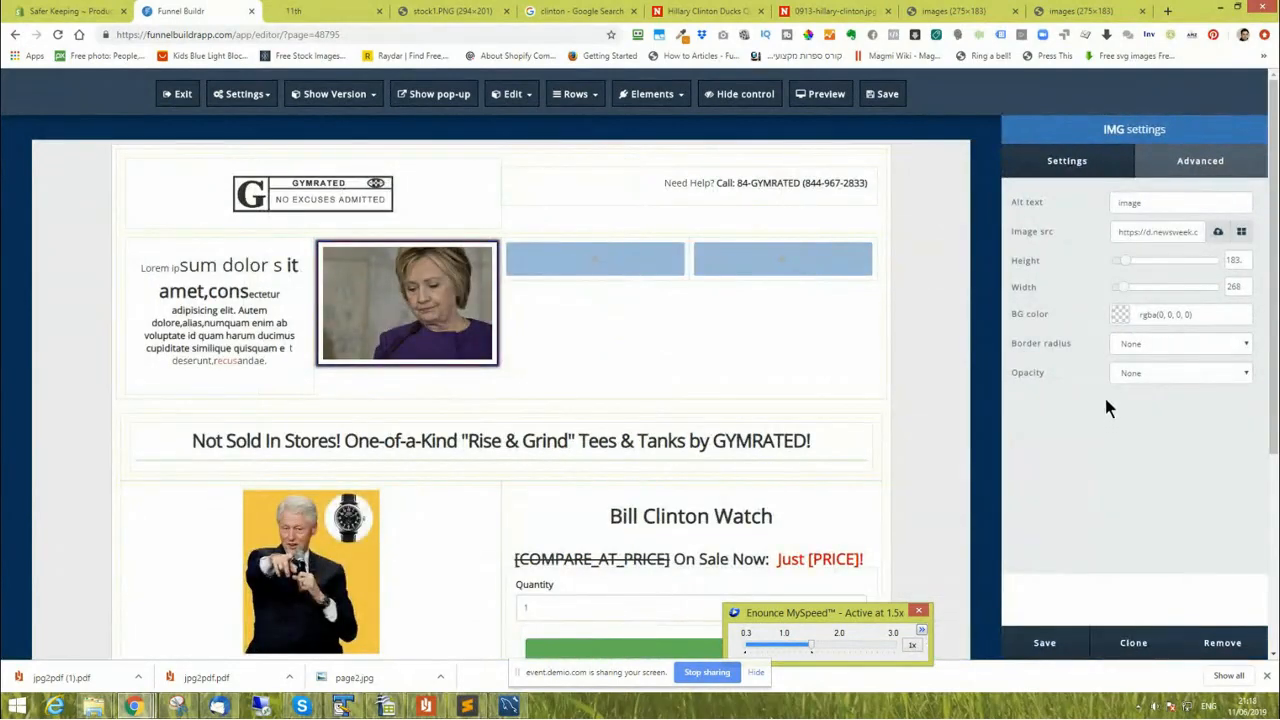
pyautogui.moveTo(1122, 289); pyautogui.dragTo(1118, 290)
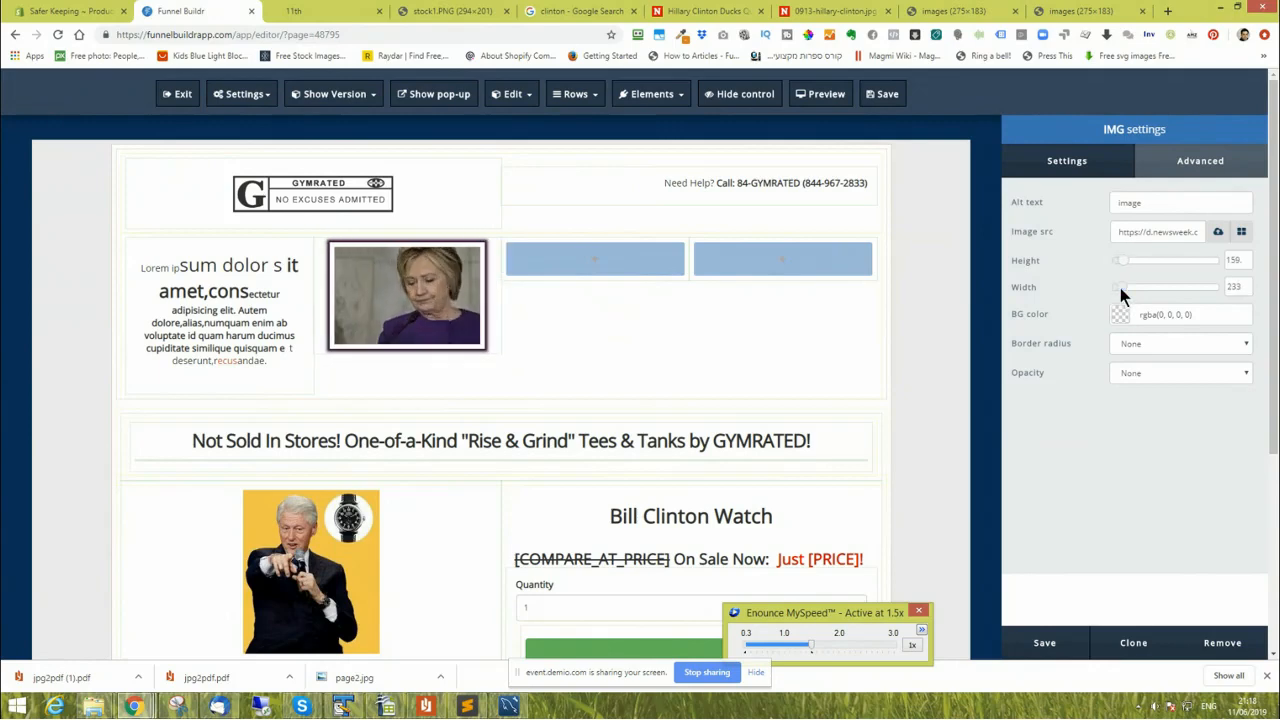
pyautogui.click(1124, 320)
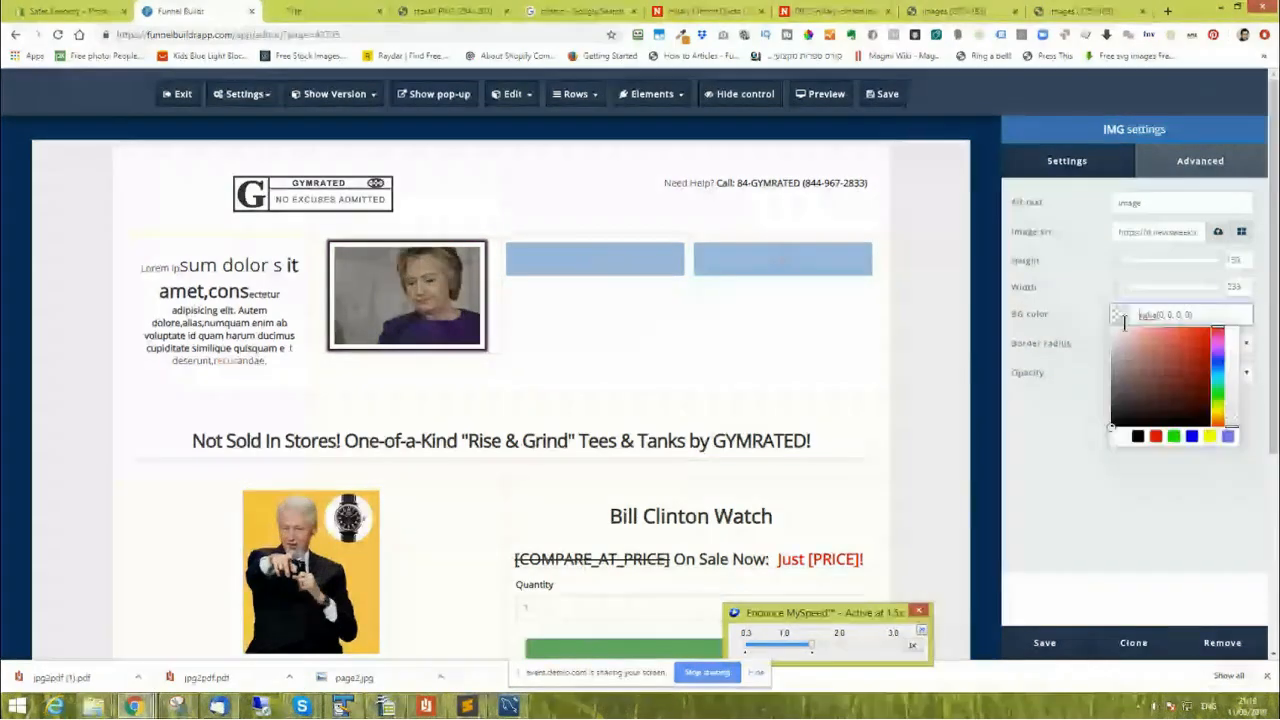
pyautogui.click(1155, 436)
pyautogui.click(1026, 445)
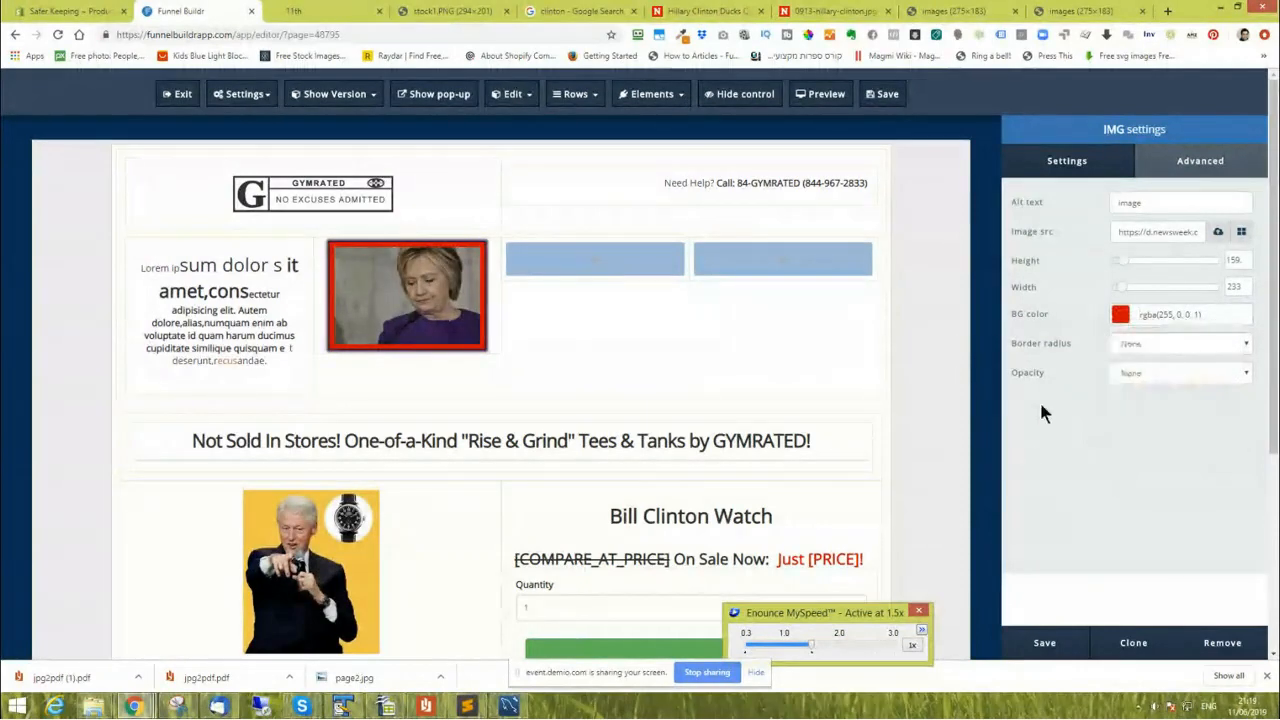
pyautogui.click(1188, 168)
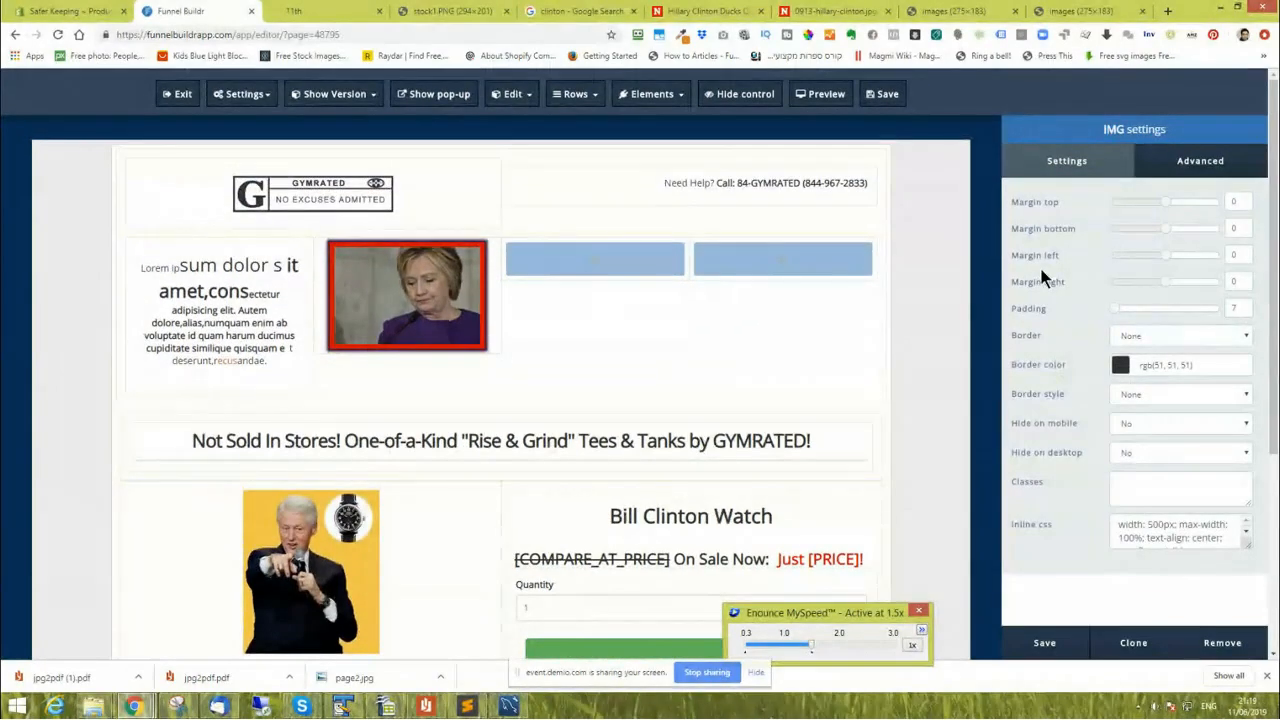
pyautogui.click(914, 330)
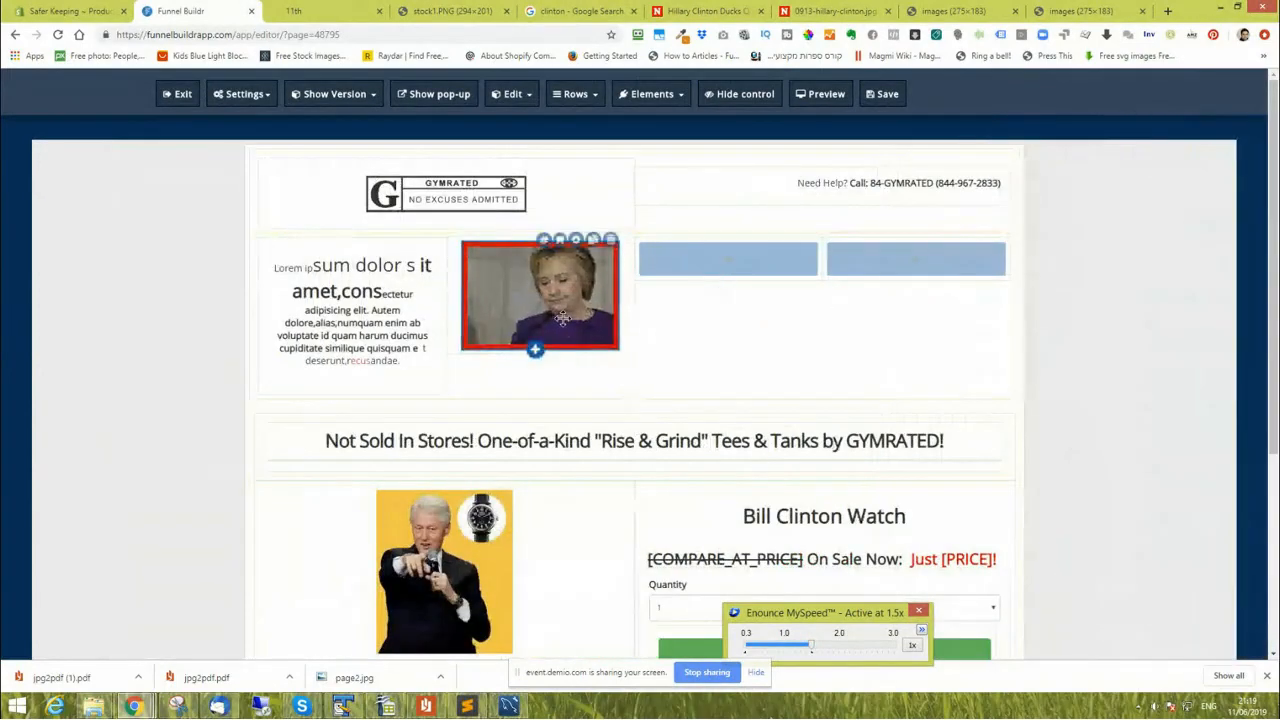
# Save the sales page and reload its live offer page in the other browser tab.
pyautogui.click(880, 94)
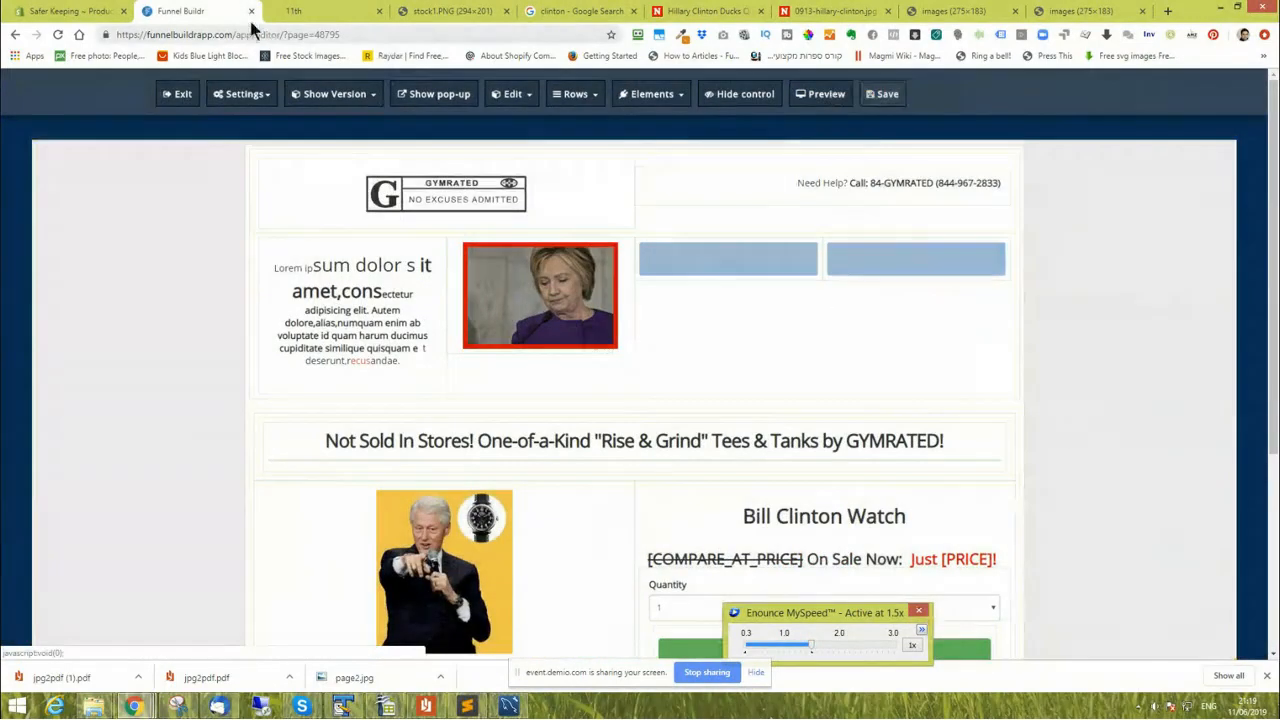
pyautogui.click(290, 12)
pyautogui.click(57, 35)
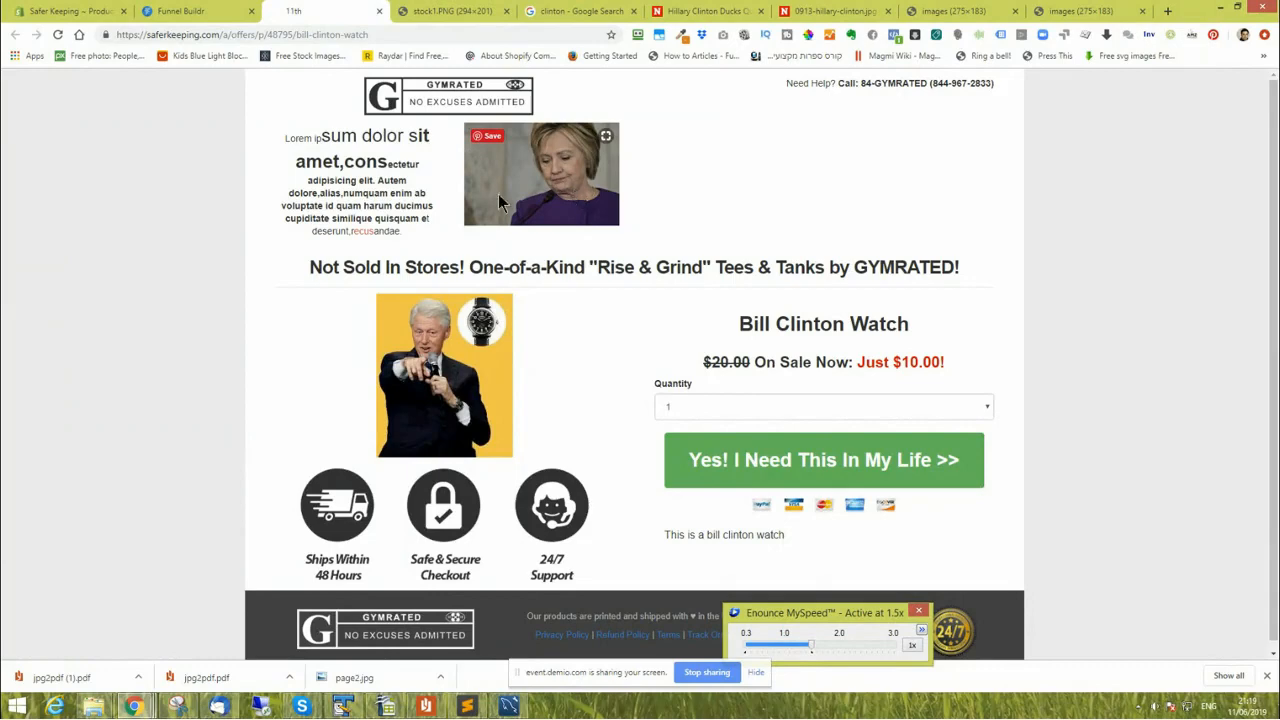
# Test the live offer page by choosing a quantity of 10 for the Bill Clinton Watch.
pyautogui.moveTo(341, 181); pyautogui.dragTo(343, 207)
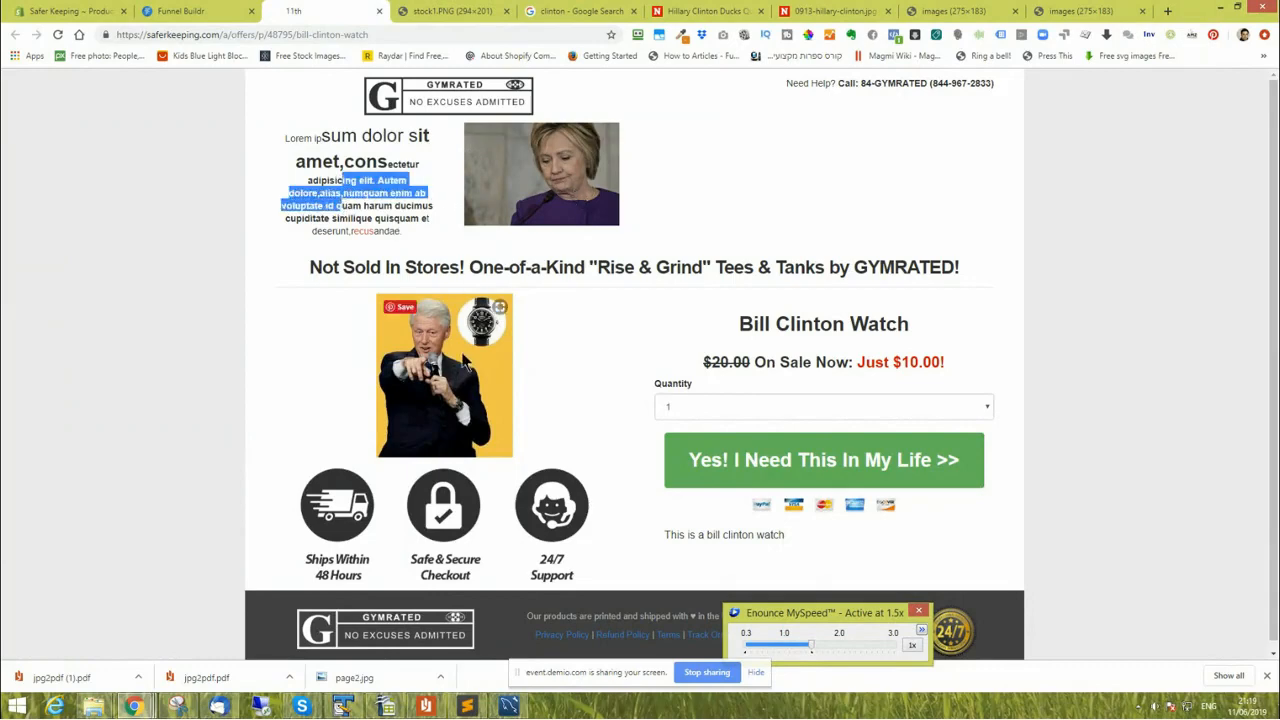
pyautogui.click(687, 411)
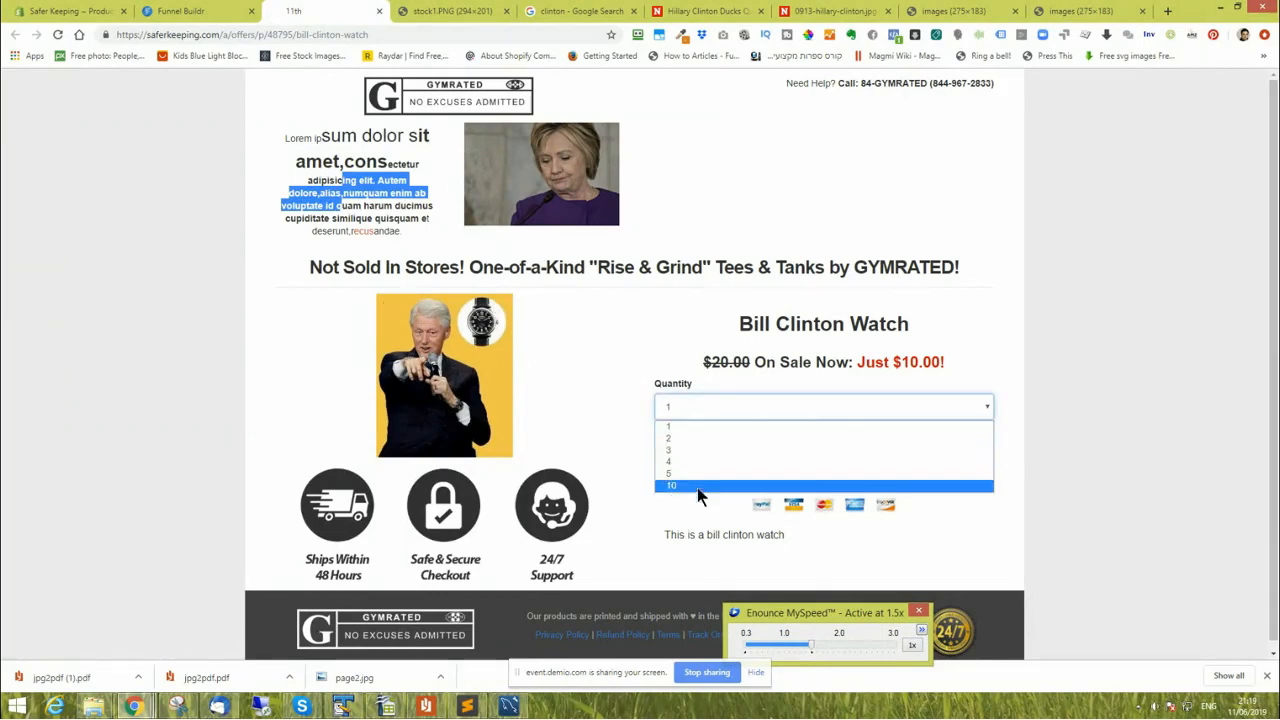
pyautogui.click(694, 494)
pyautogui.click(699, 414)
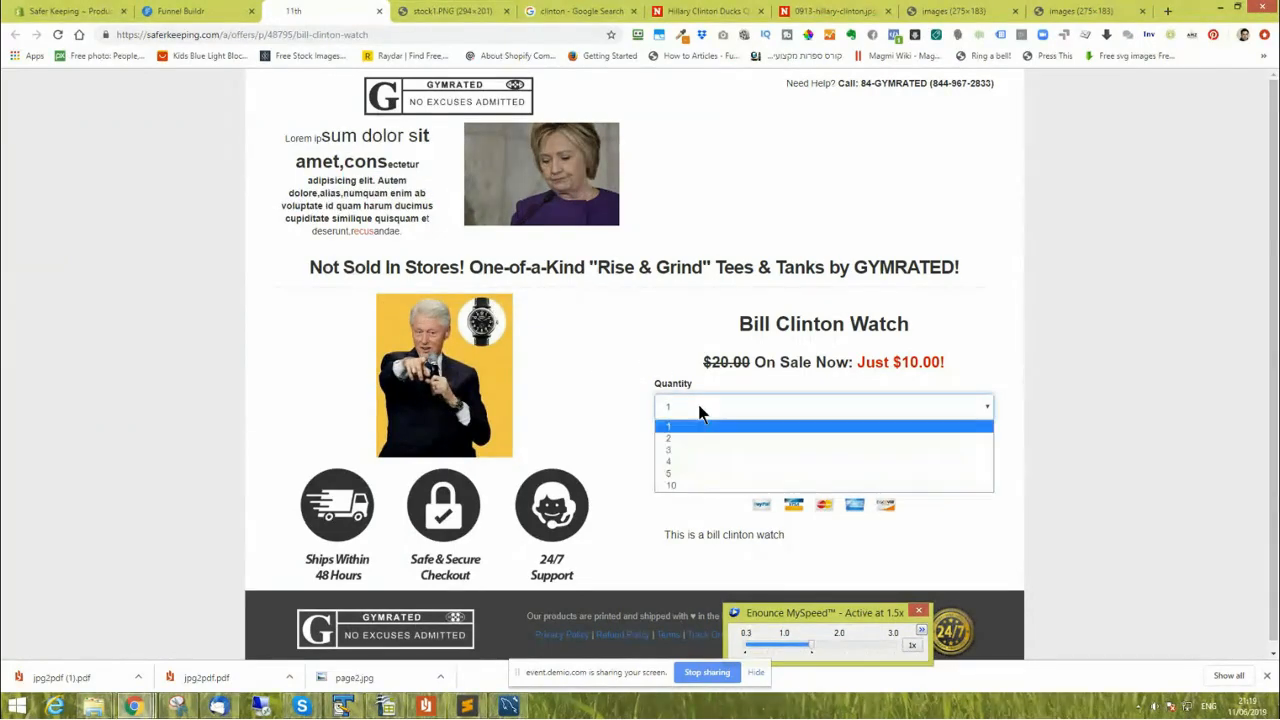
pyautogui.click(693, 485)
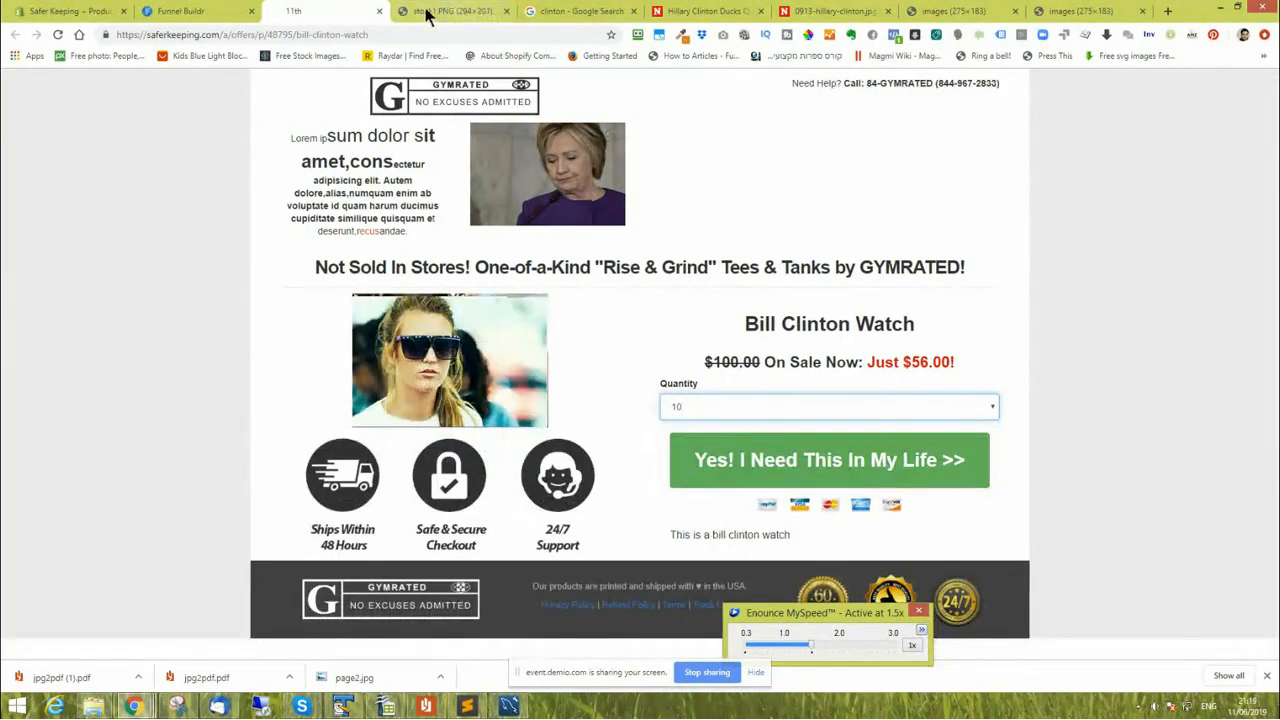
# Insert the Mickey Mouse watch picture from the media library into the row's third column, and delete it.
pyautogui.click(166, 11)
pyautogui.click(728, 268)
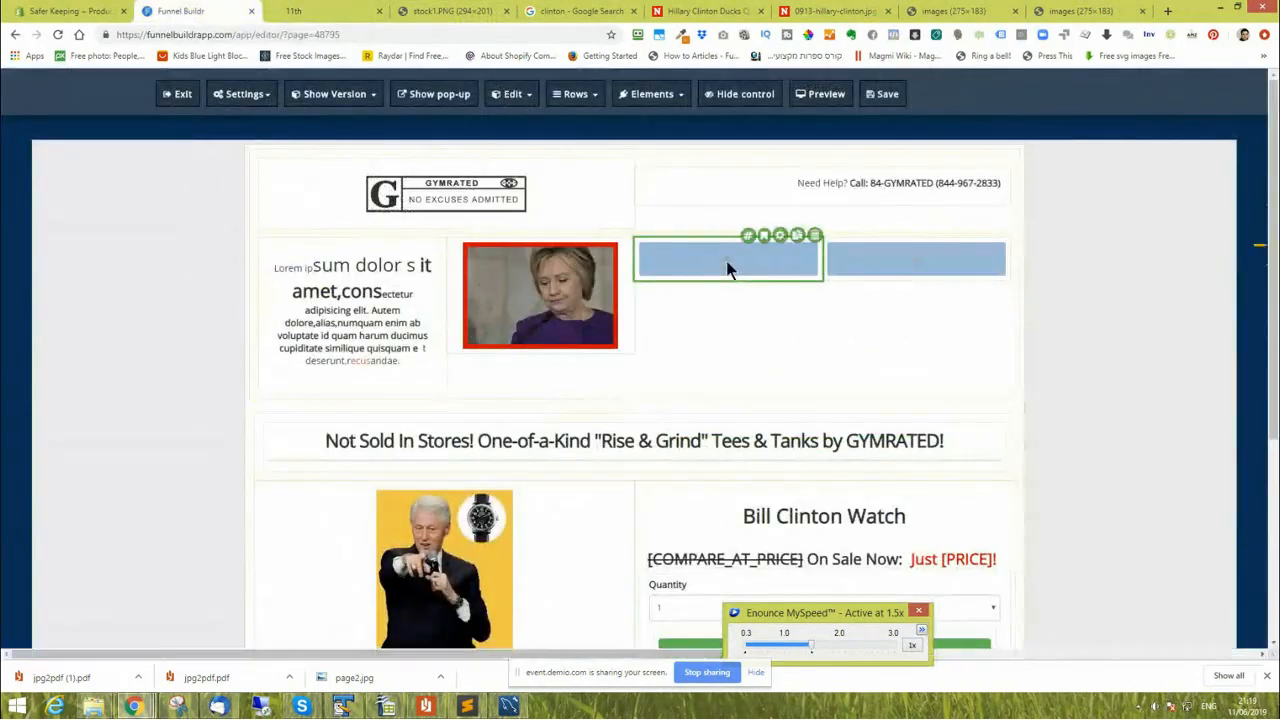
pyautogui.click(1248, 193)
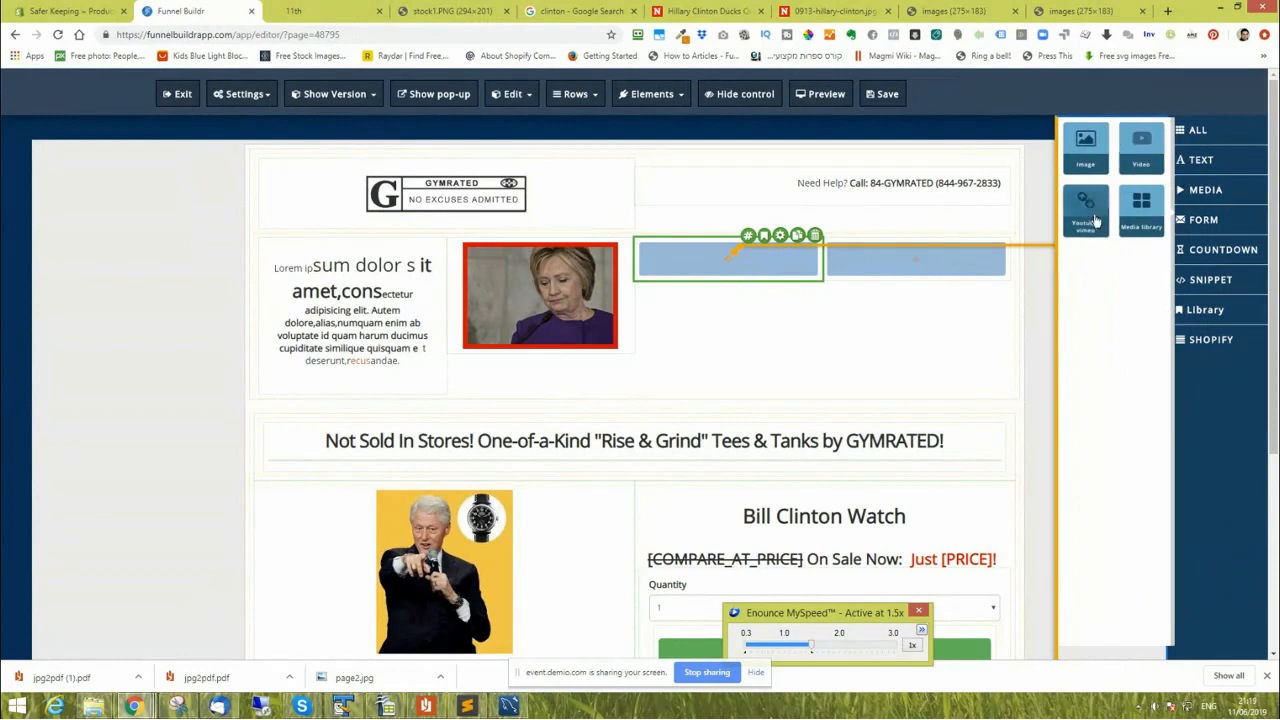
pyautogui.click(1143, 212)
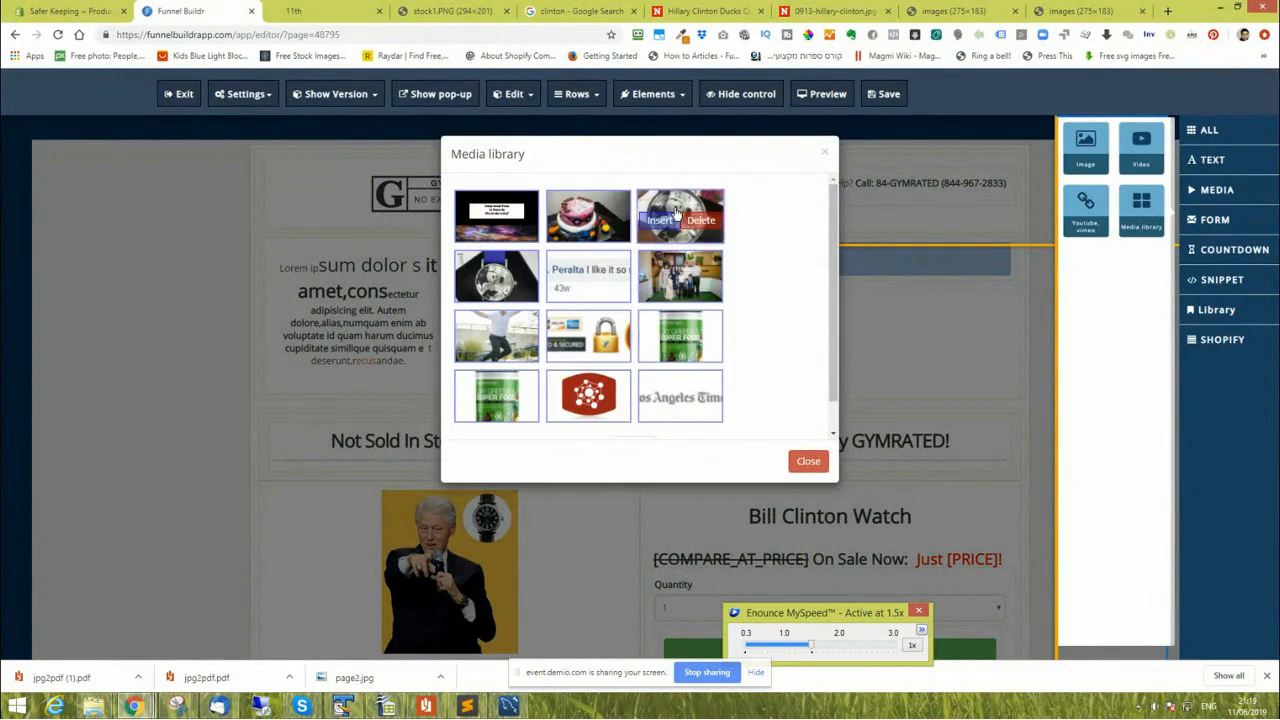
pyautogui.click(657, 222)
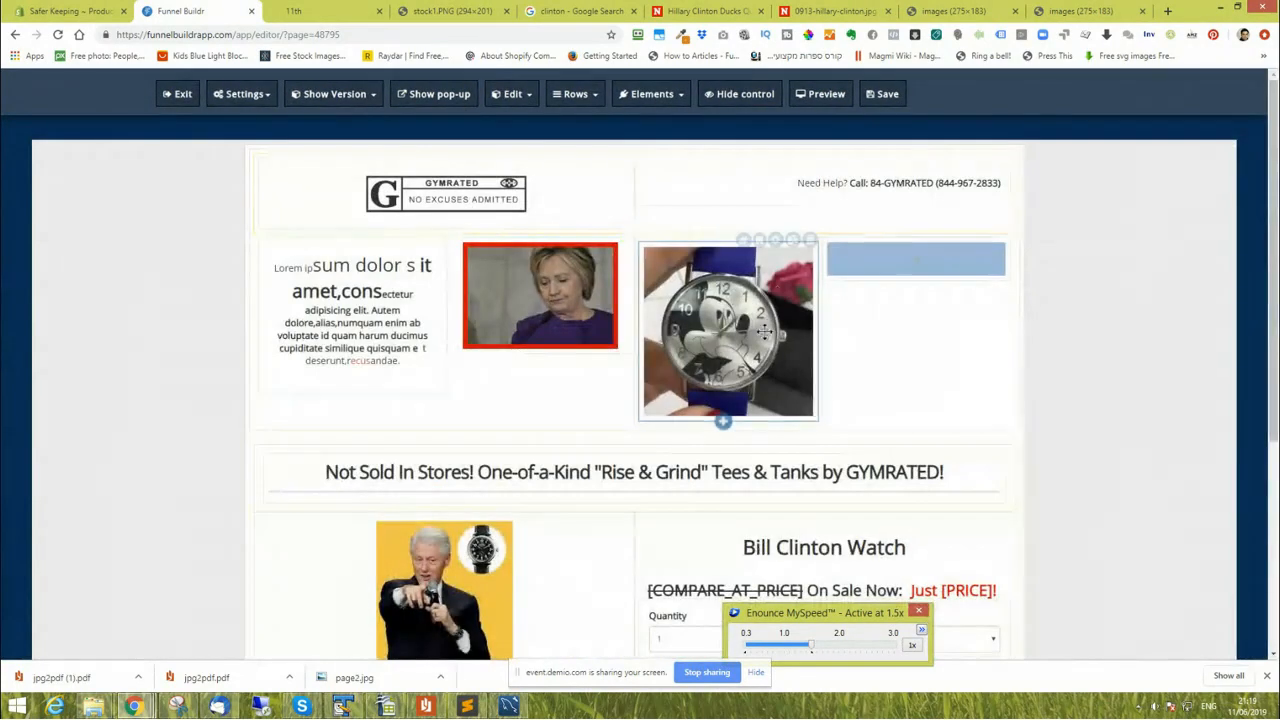
pyautogui.click(810, 241)
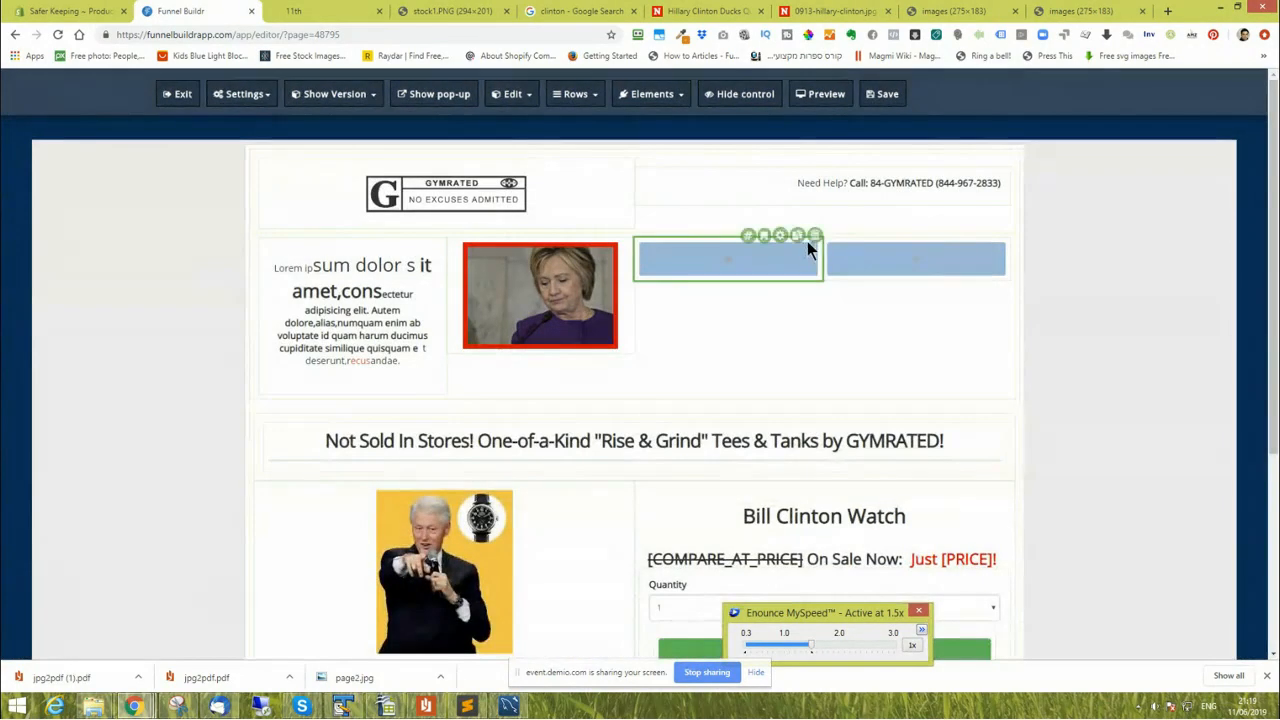
# Browse the media, form and countdown elements for the third column, add a Date & time element, and delete it.
pyautogui.click(740, 264)
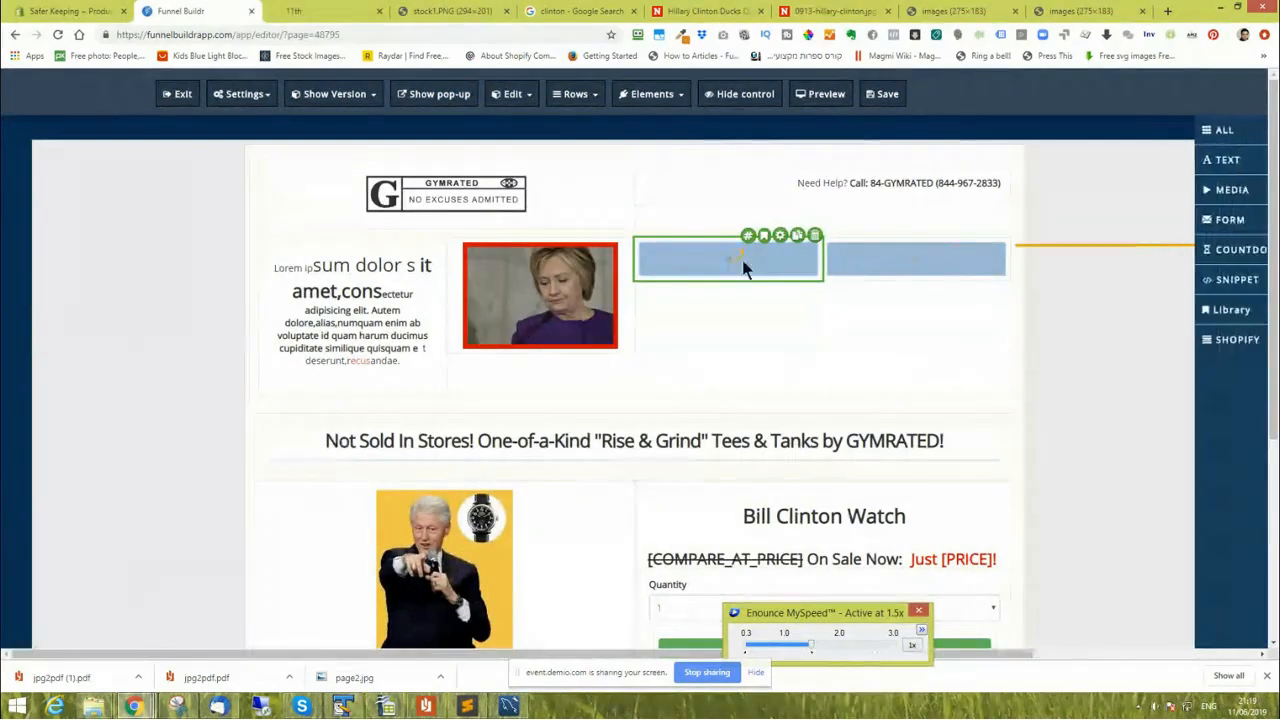
pyautogui.click(1214, 189)
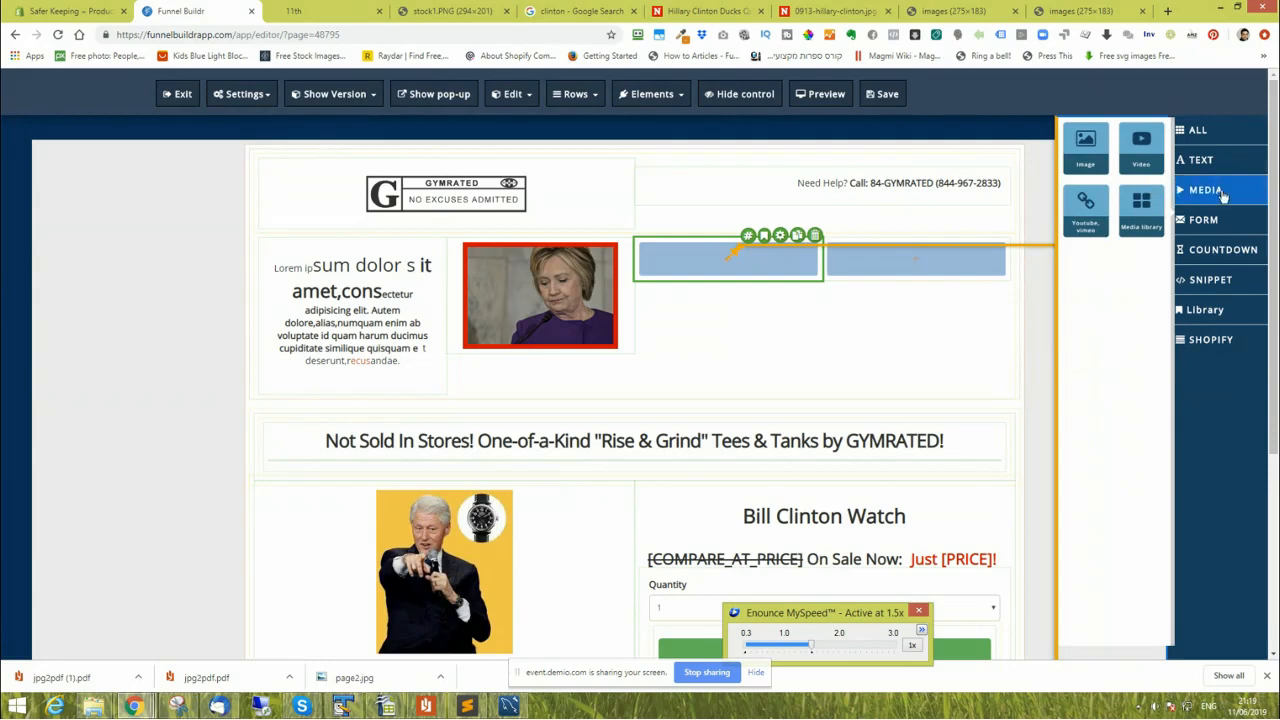
pyautogui.click(1228, 220)
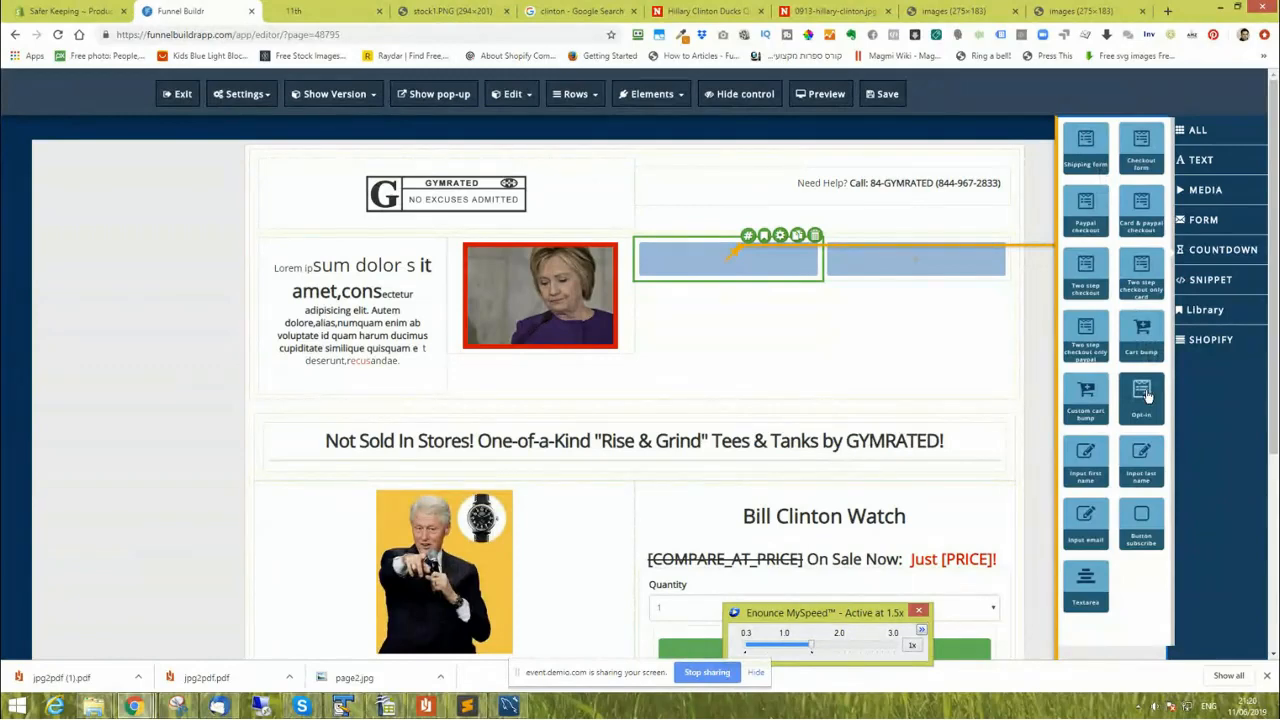
pyautogui.click(1225, 251)
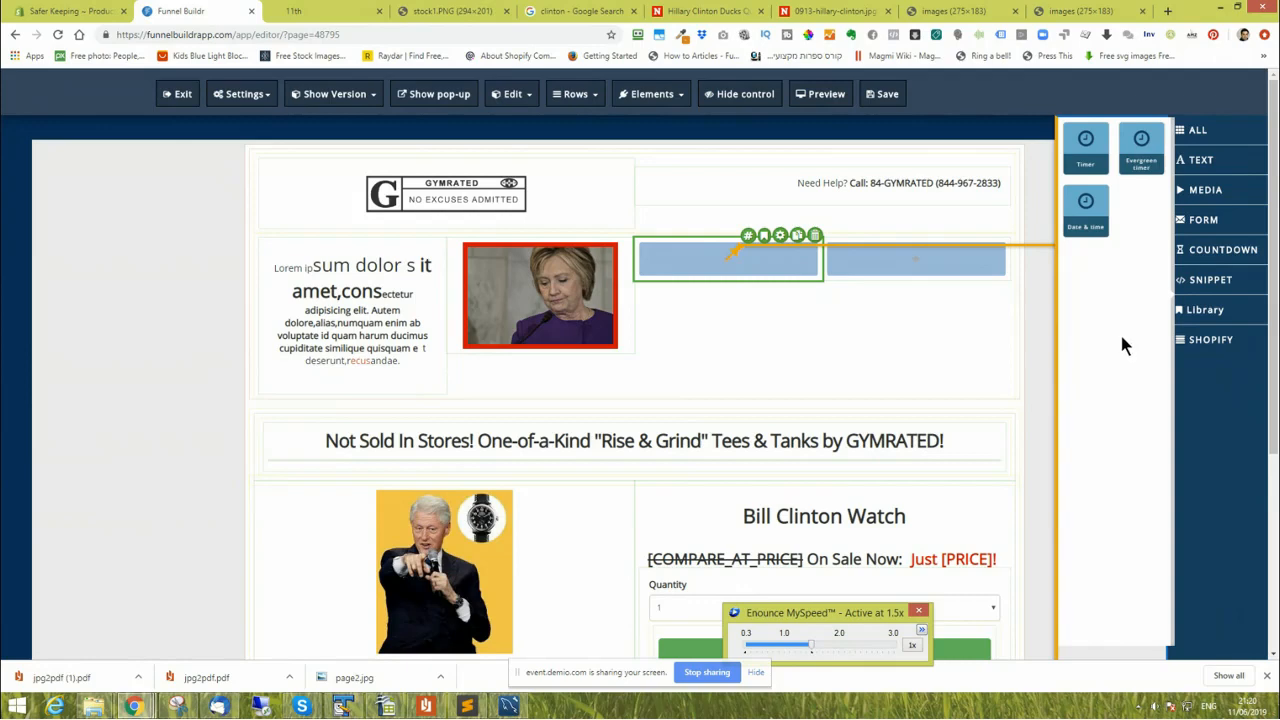
pyautogui.click(1088, 203)
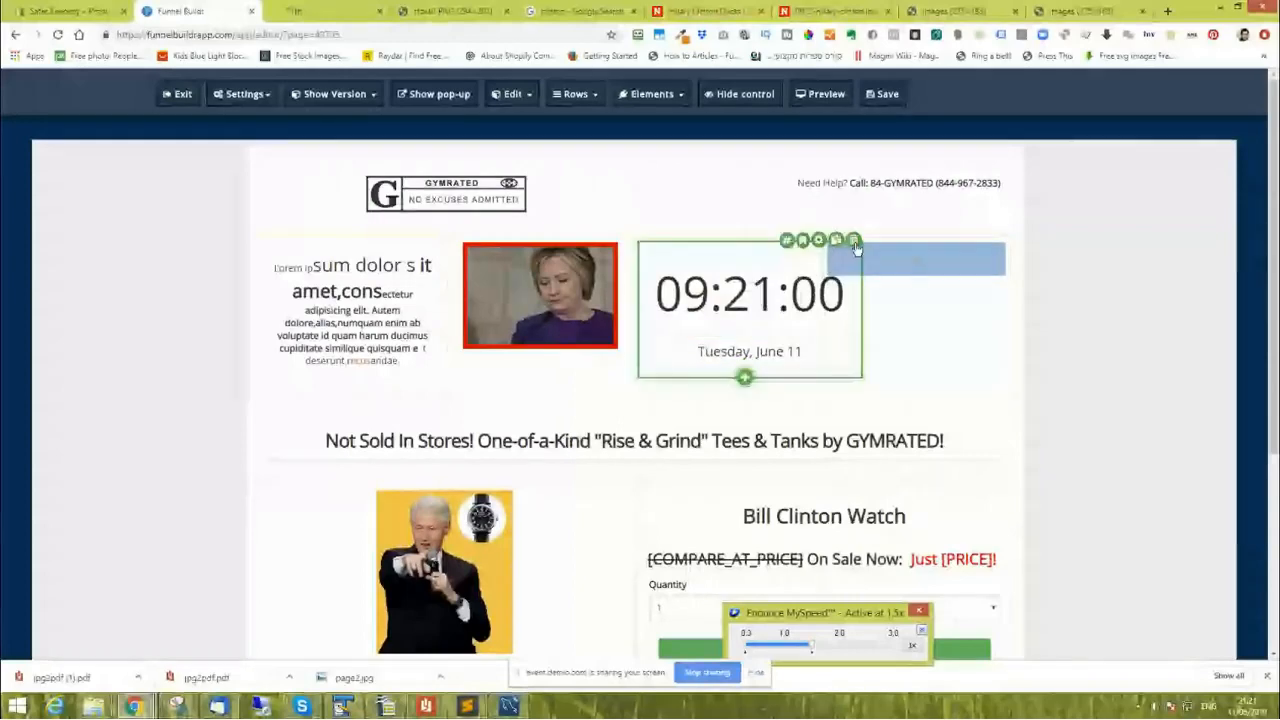
pyautogui.click(855, 241)
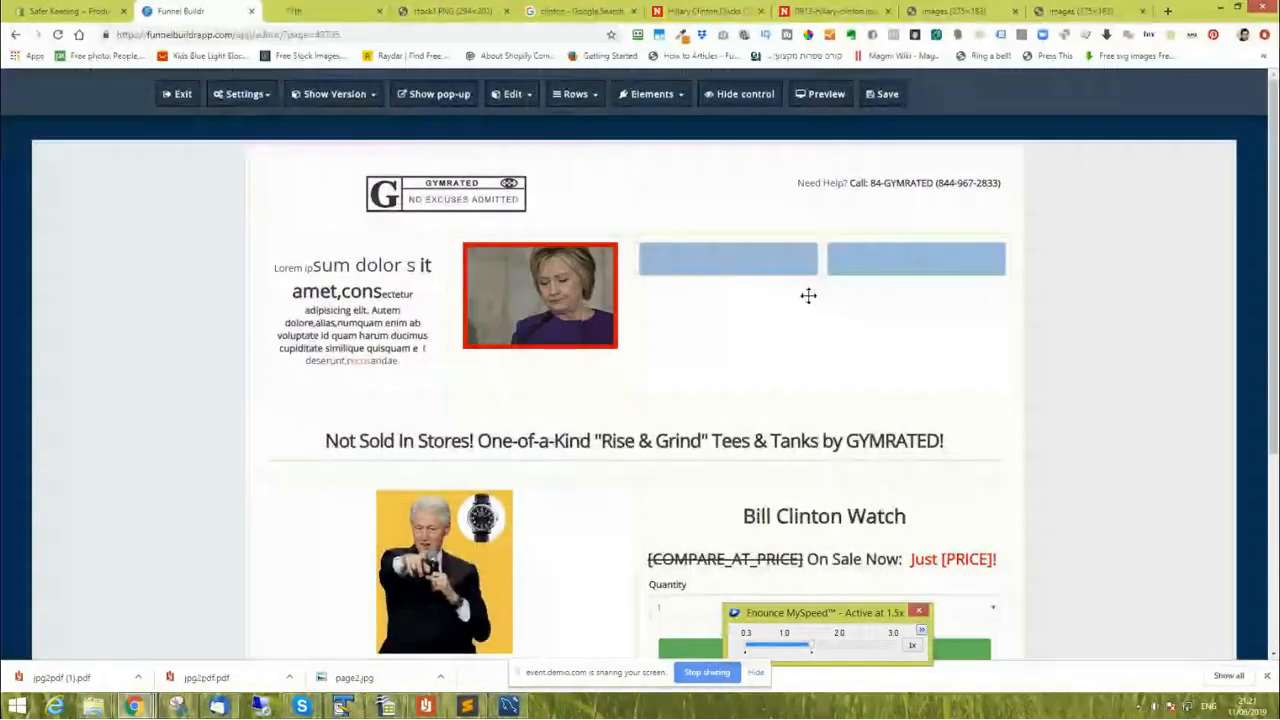
# Add a Date & time countdown element to the row's third column, and remove it.
pyautogui.click(726, 259)
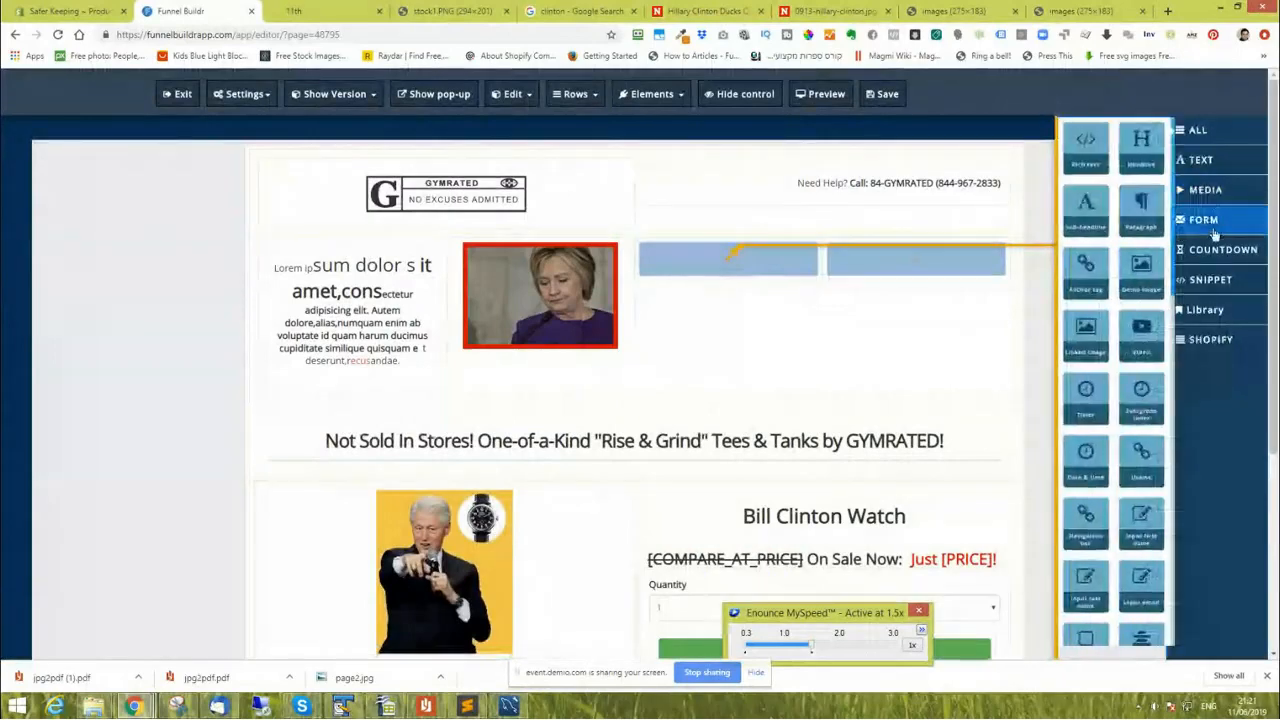
pyautogui.moveTo(1212, 257)
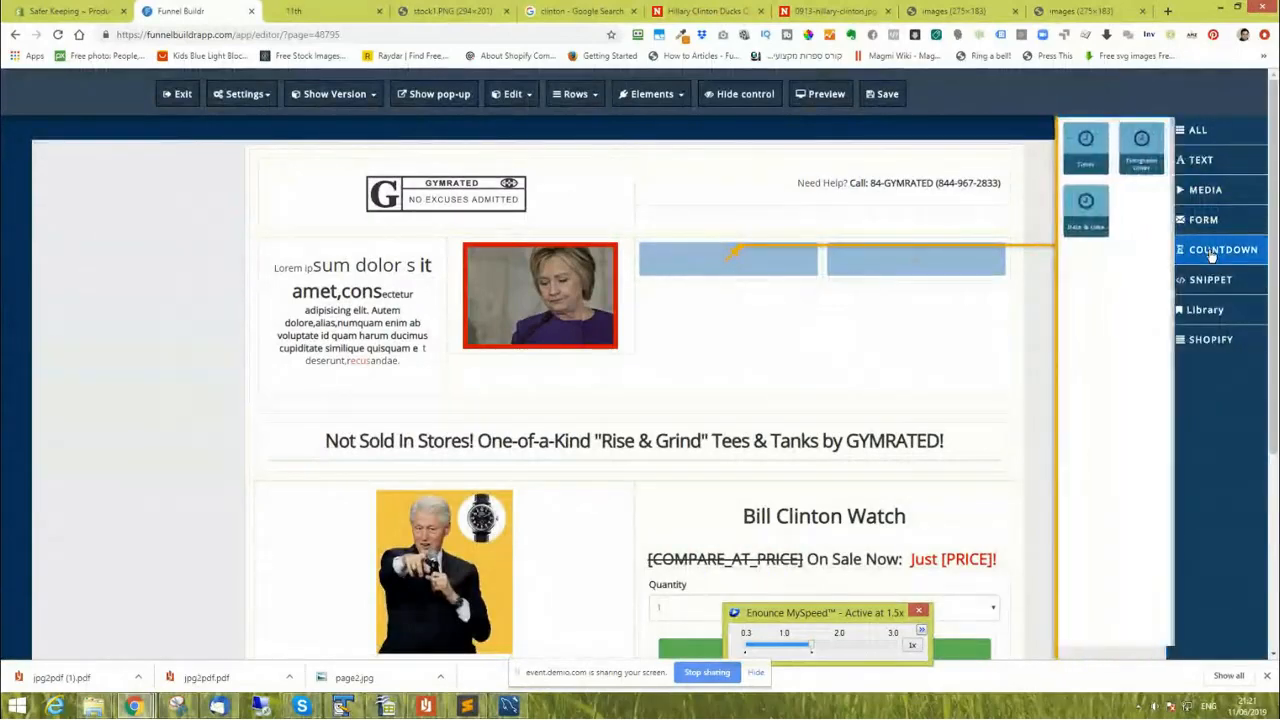
pyautogui.click(1090, 204)
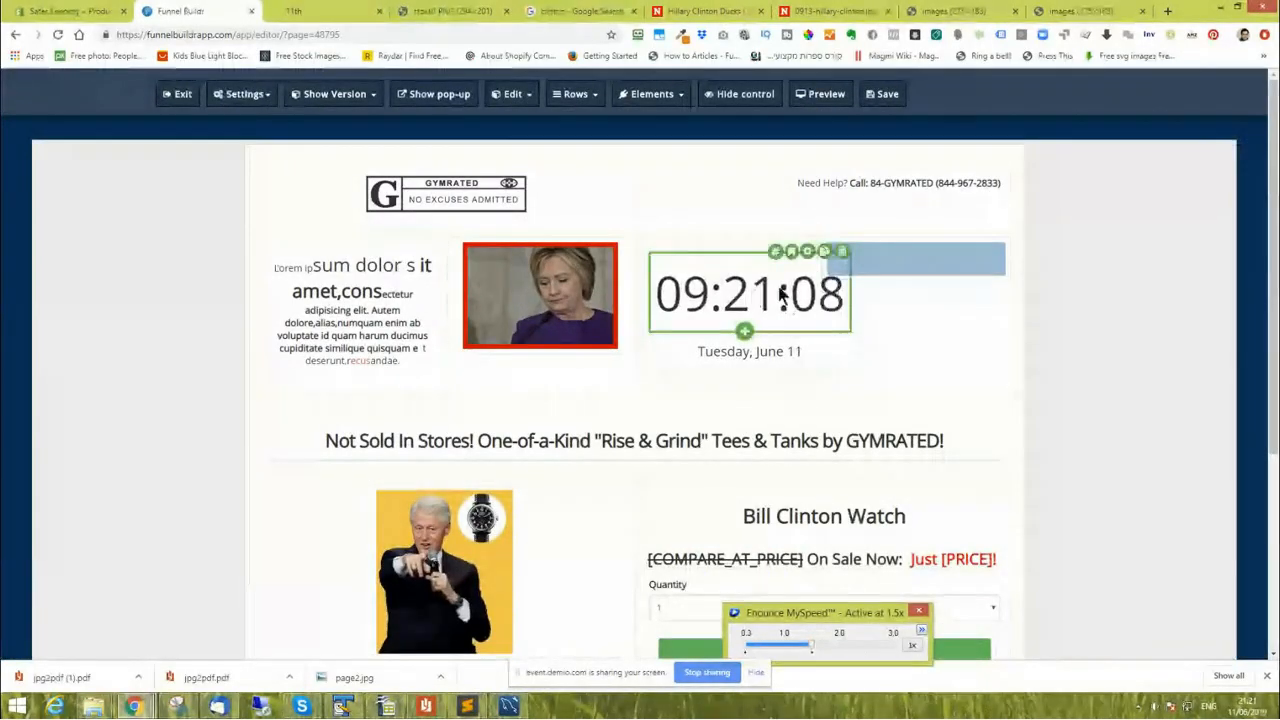
pyautogui.hotkey('ctrl', 'z')
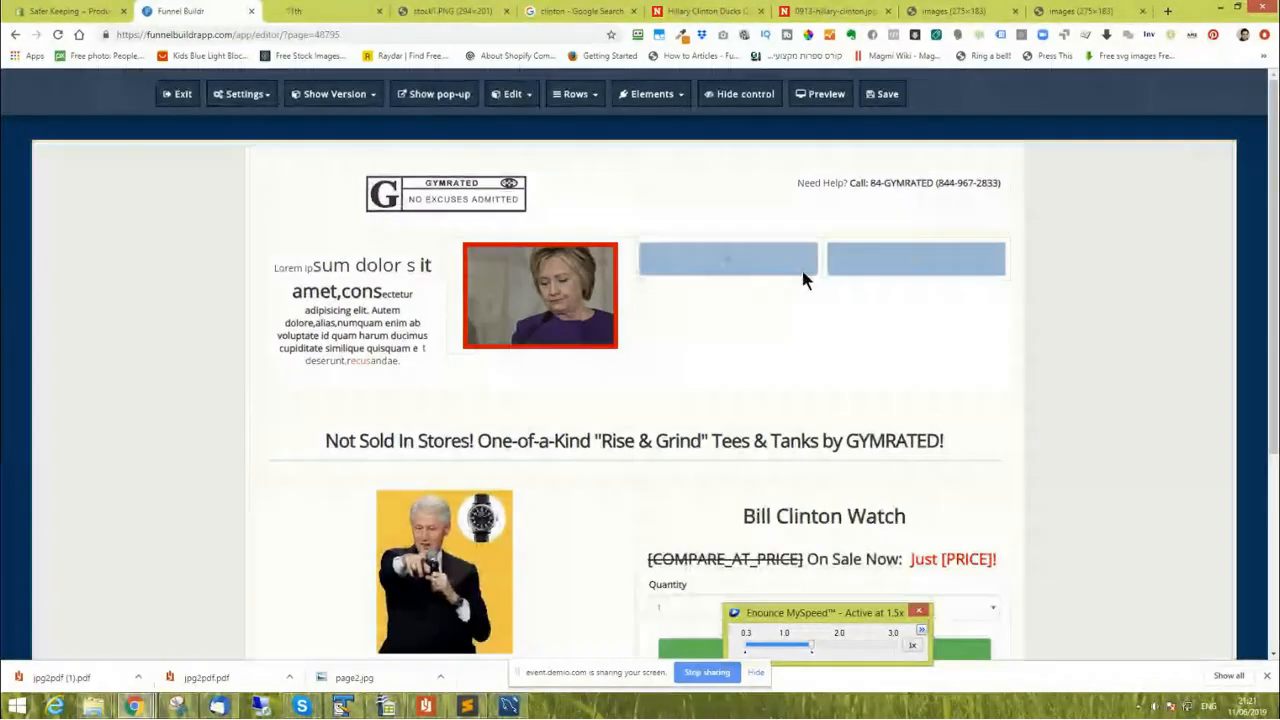
# Add an Evergreen timer element to the row's third column.
pyautogui.click(755, 265)
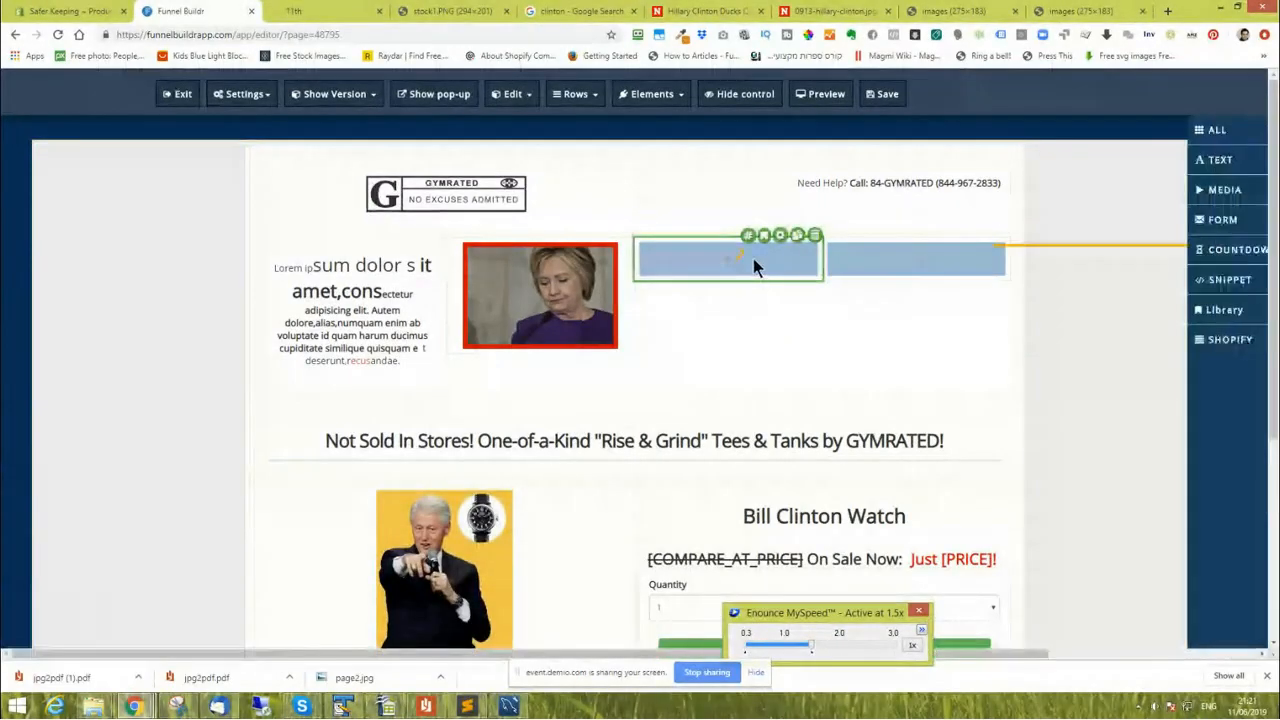
pyautogui.click(1222, 251)
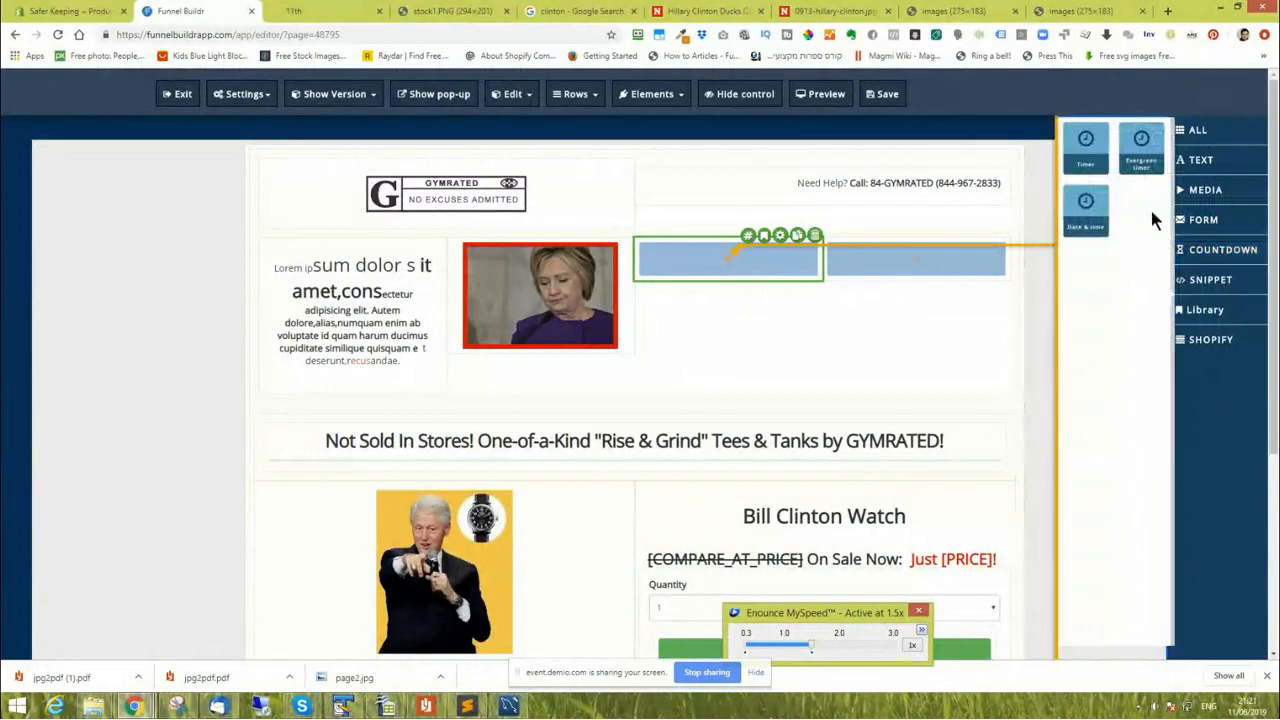
pyautogui.click(1140, 152)
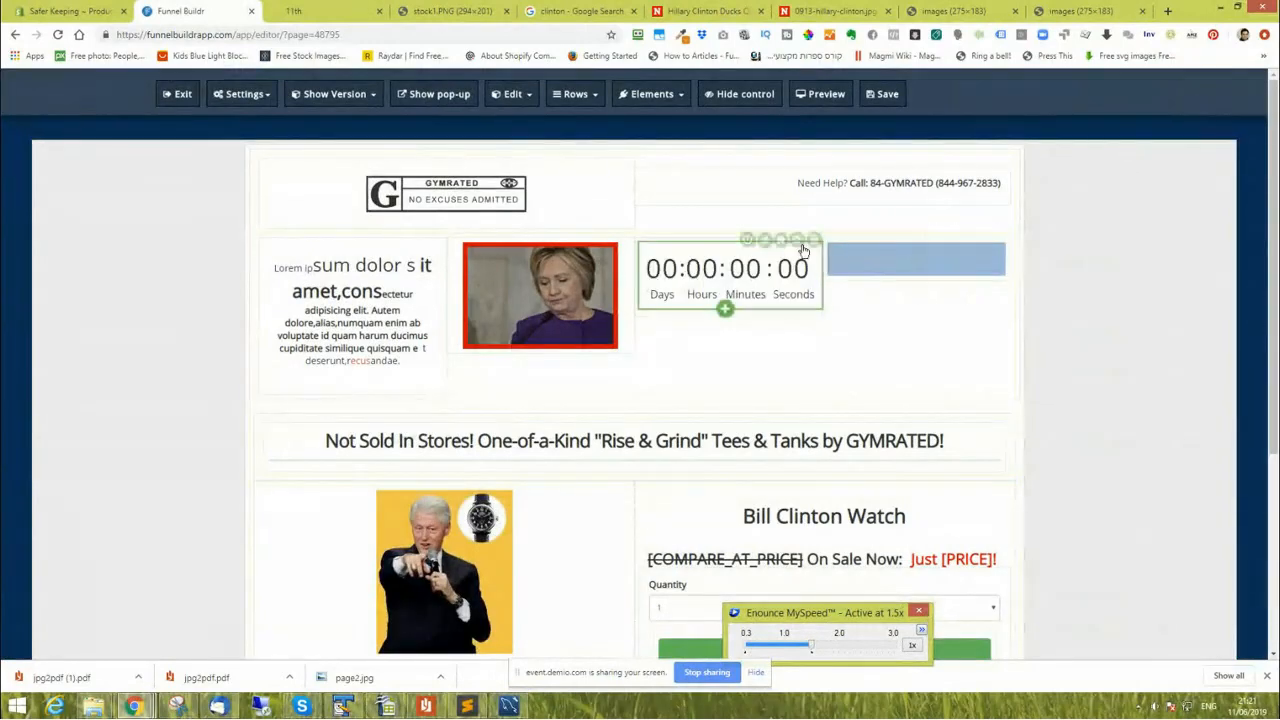
# Set the Evergreen timer to 2 days, 3 hours, 2 minutes and 2 seconds.
pyautogui.click(747, 241)
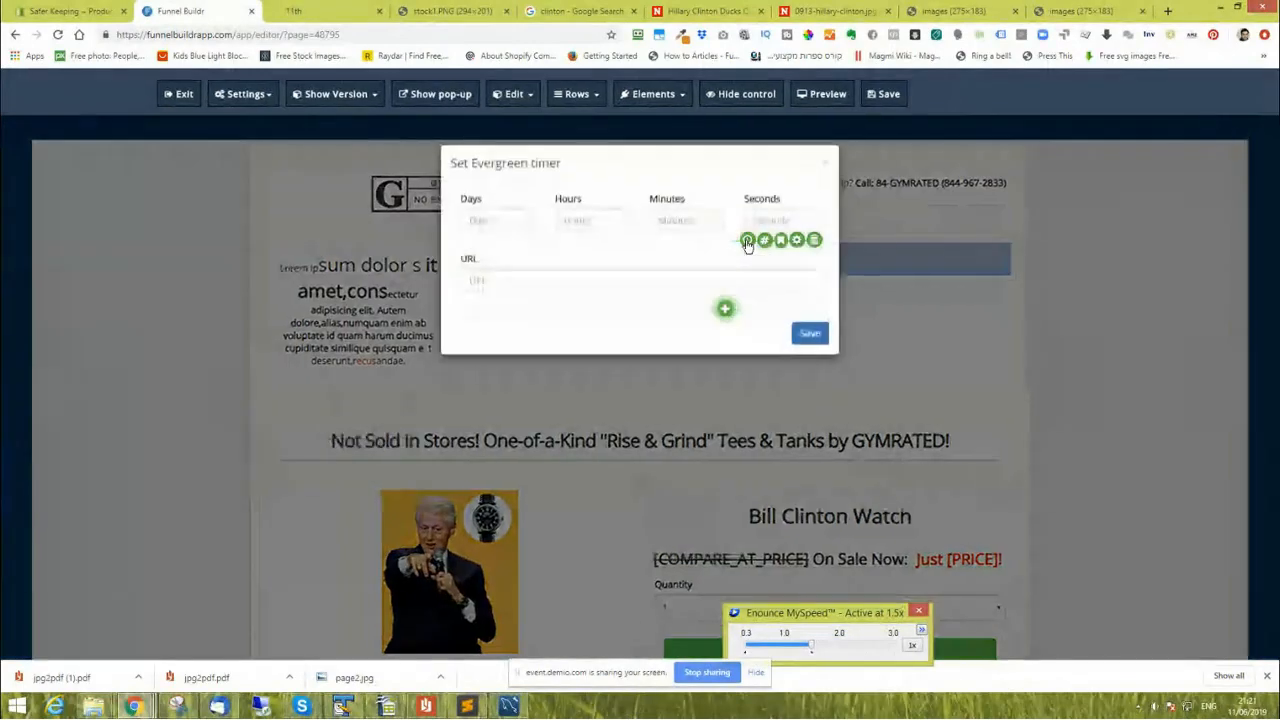
pyautogui.click(513, 232)
pyautogui.write('2')
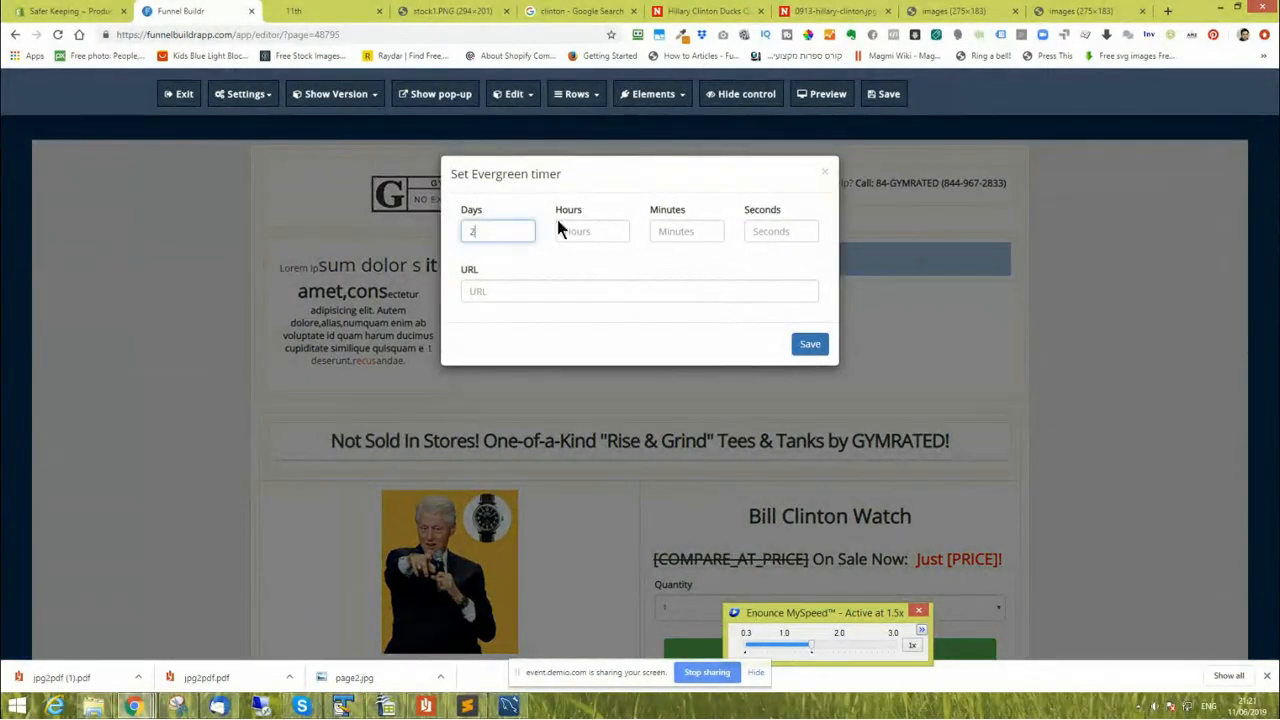
pyautogui.click(577, 231)
pyautogui.write('3')
pyautogui.click(691, 232)
pyautogui.write('2')
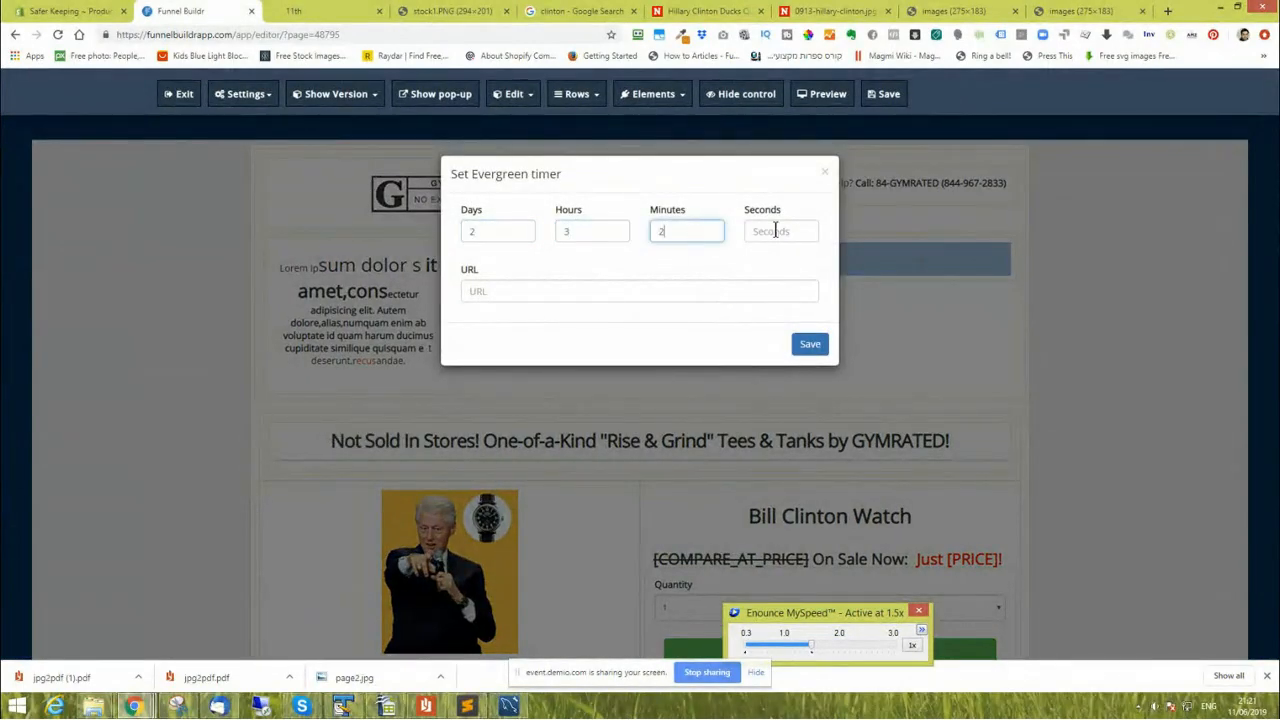
pyautogui.click(774, 231)
pyautogui.write('2')
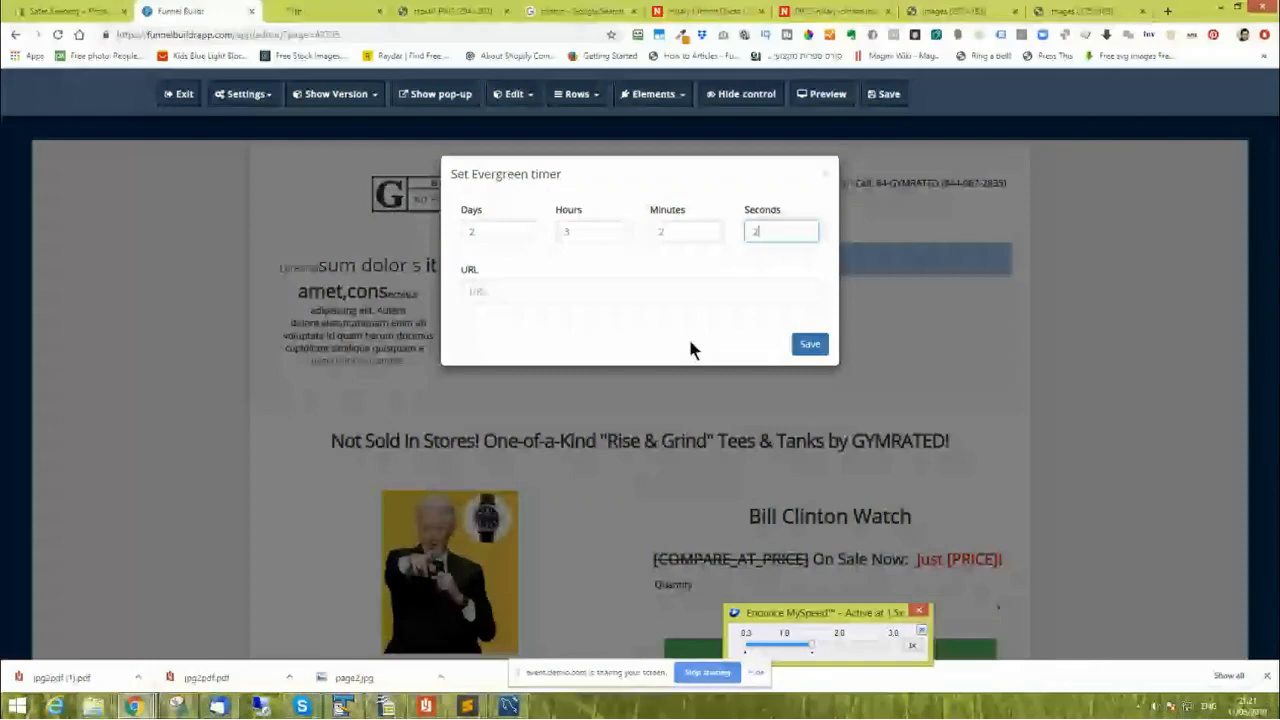
pyautogui.press('Return')
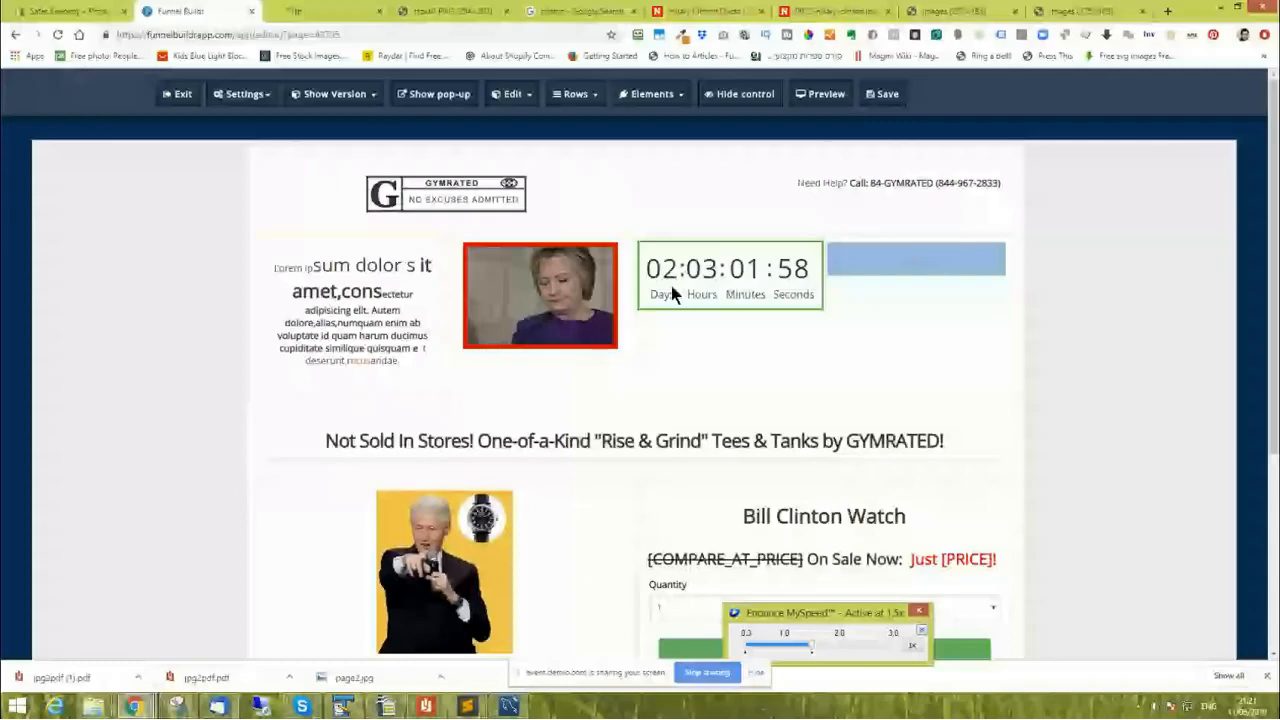
# Reload the live offer page to check the timer, and delete the Evergreen timer from the row's third column.
pyautogui.click(300, 11)
pyautogui.click(57, 34)
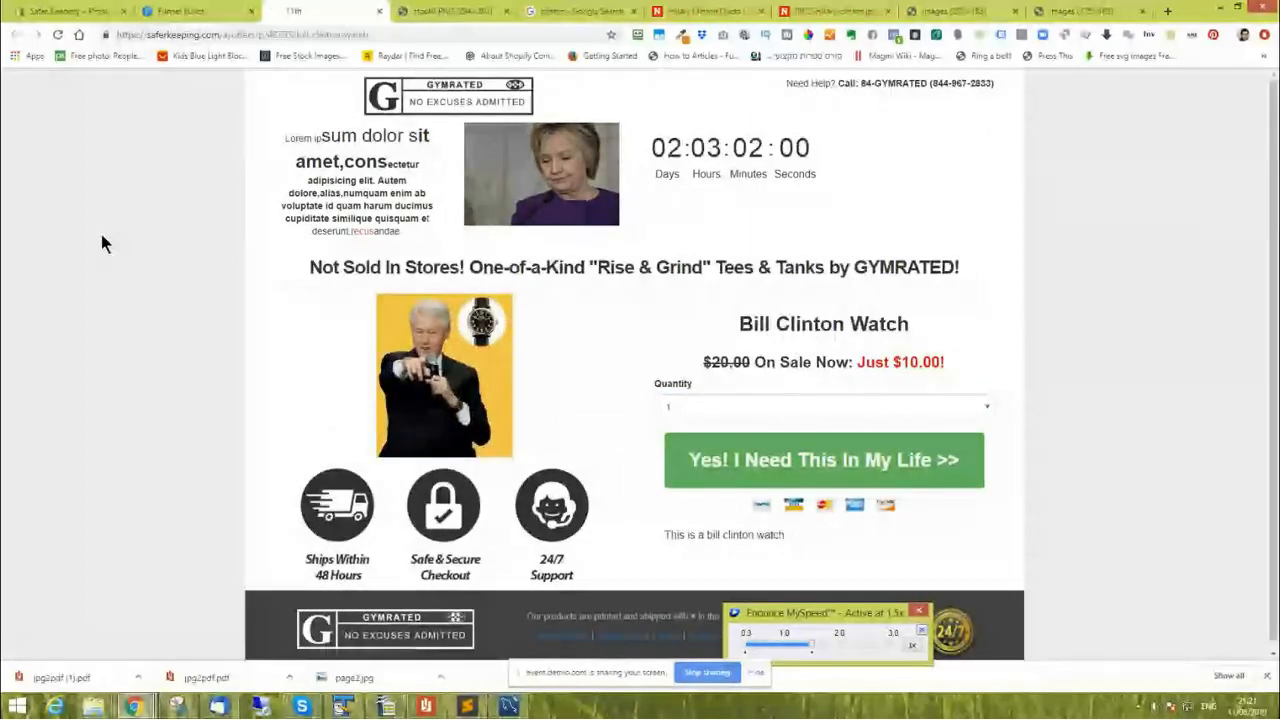
pyautogui.click(235, 11)
pyautogui.moveTo(691, 276)
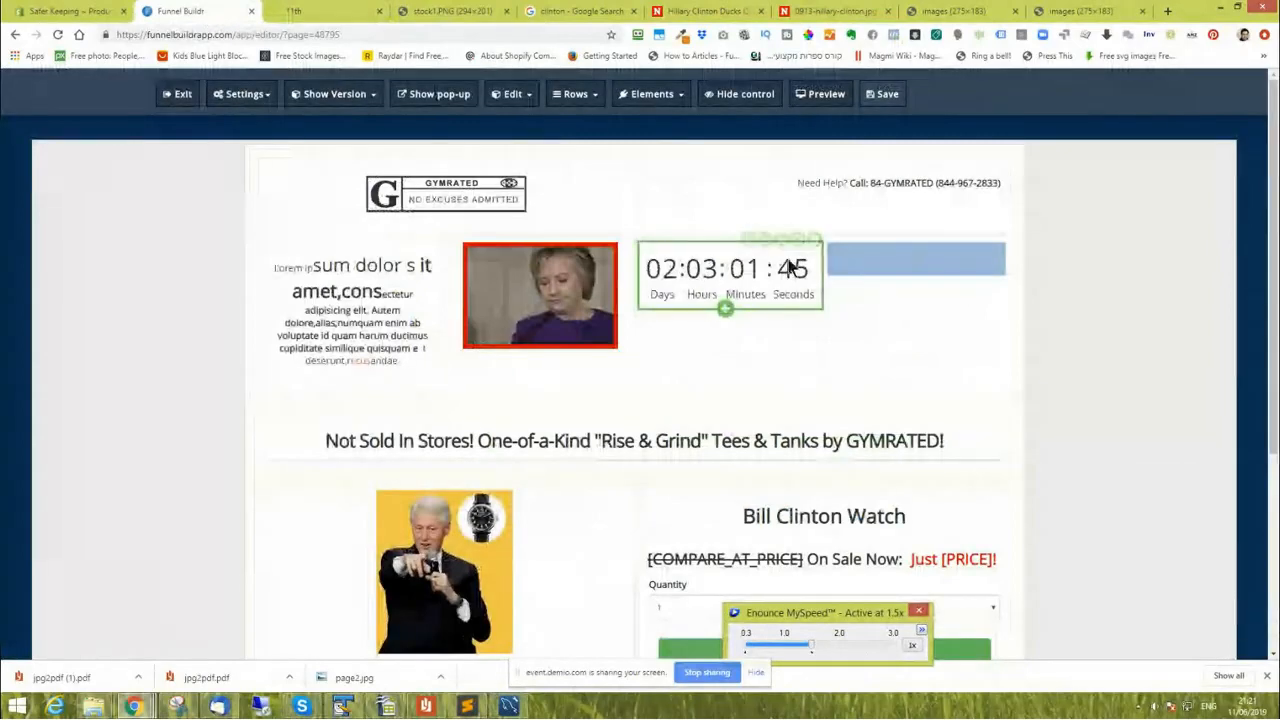
pyautogui.click(815, 242)
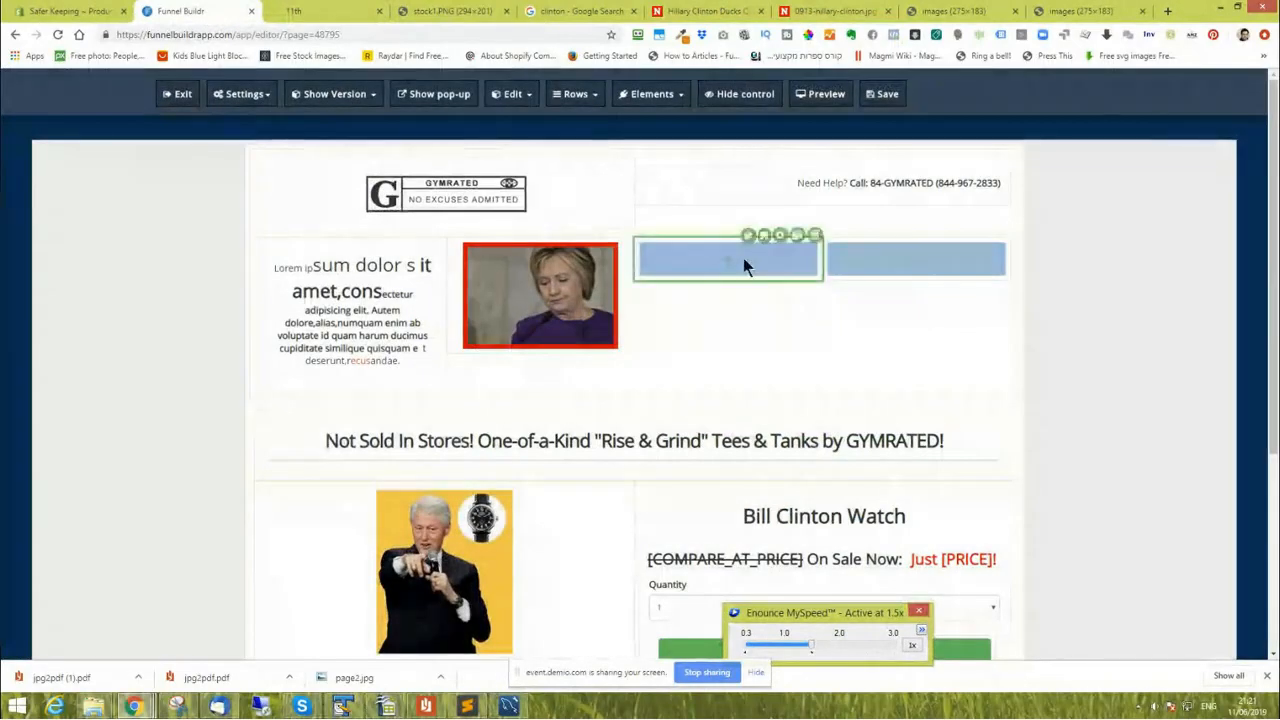
# Browse the snippets for the row's third column, filter them by Divider, and insert Divider 12.
pyautogui.click(725, 259)
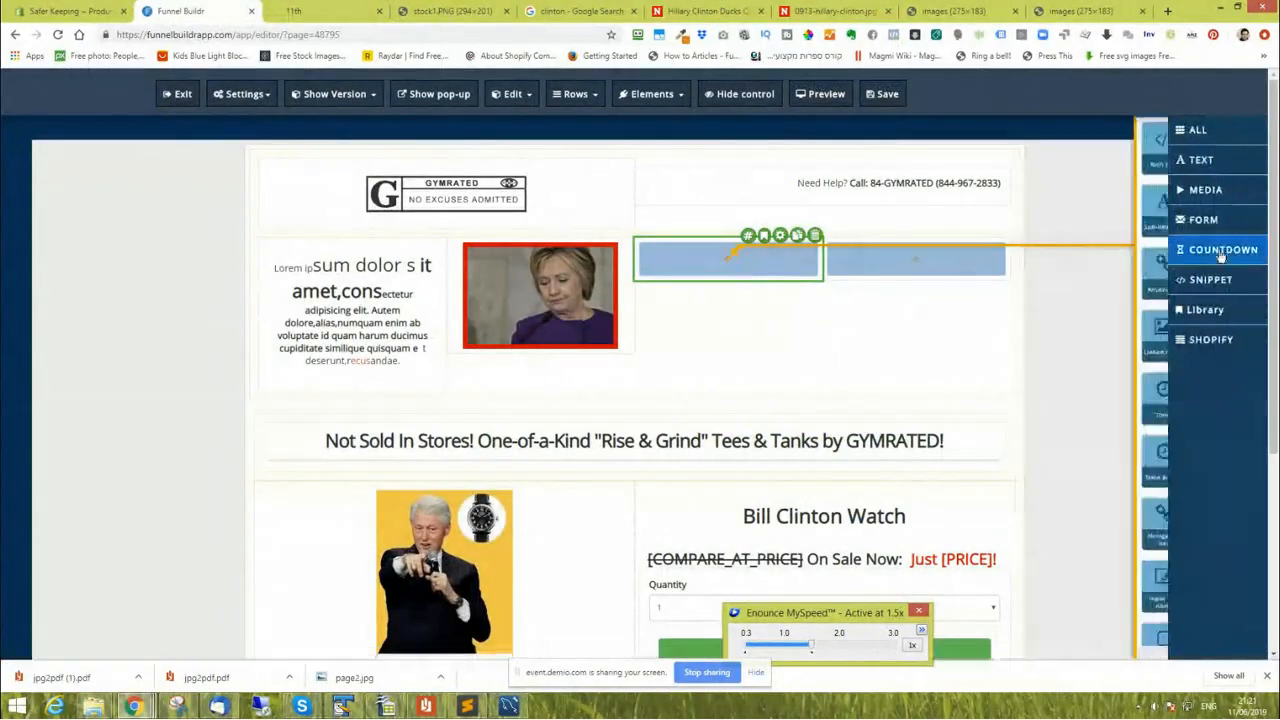
pyautogui.click(1232, 281)
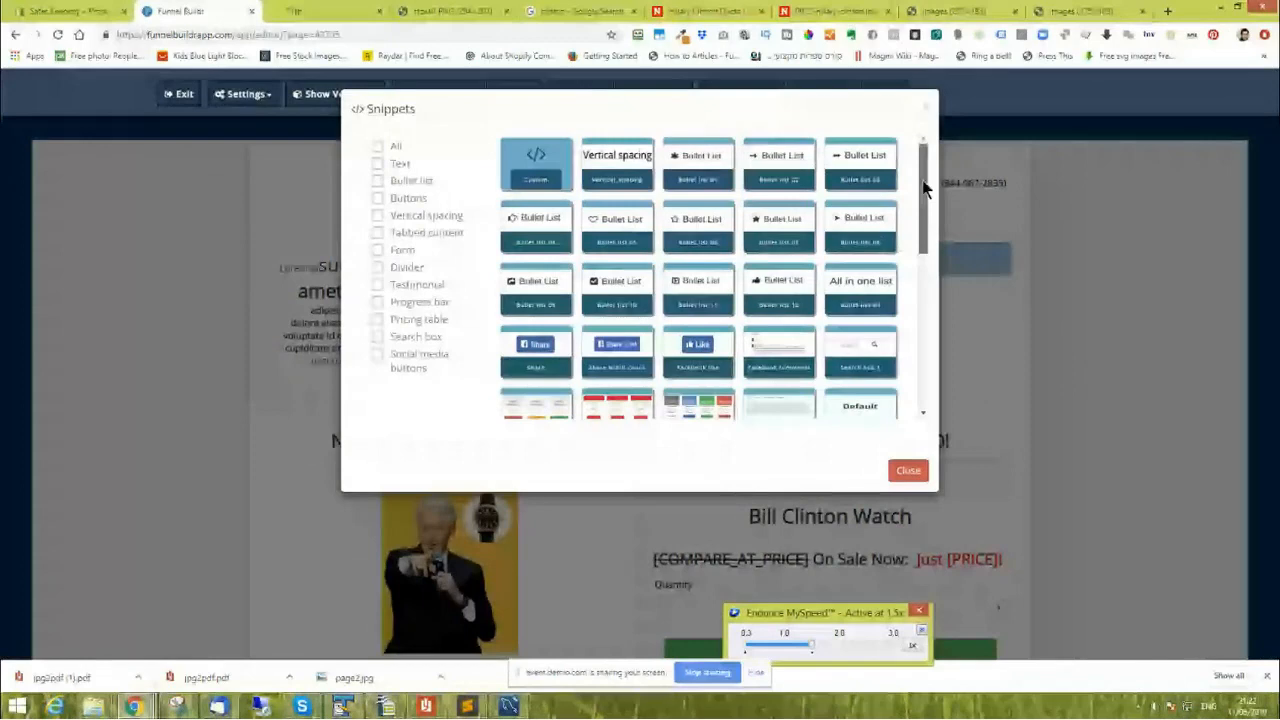
pyautogui.moveTo(924, 188); pyautogui.dragTo(921, 320)
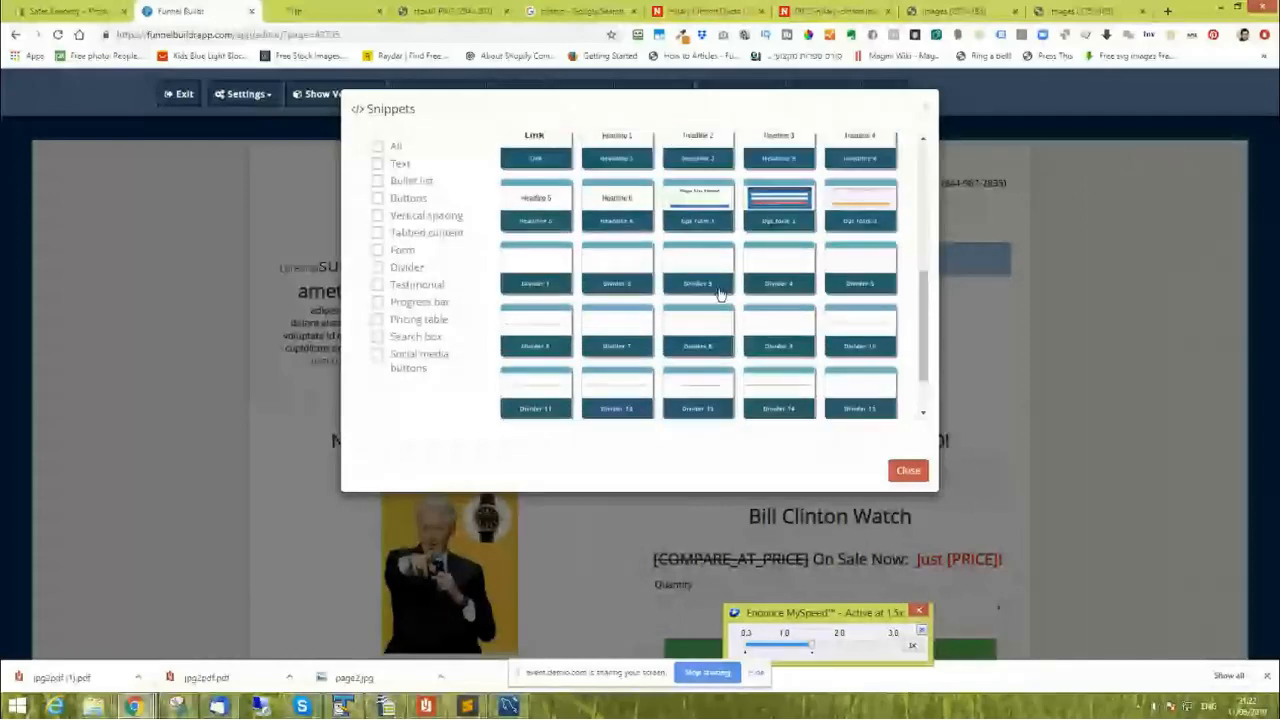
pyautogui.scroll(5, 720, 293)
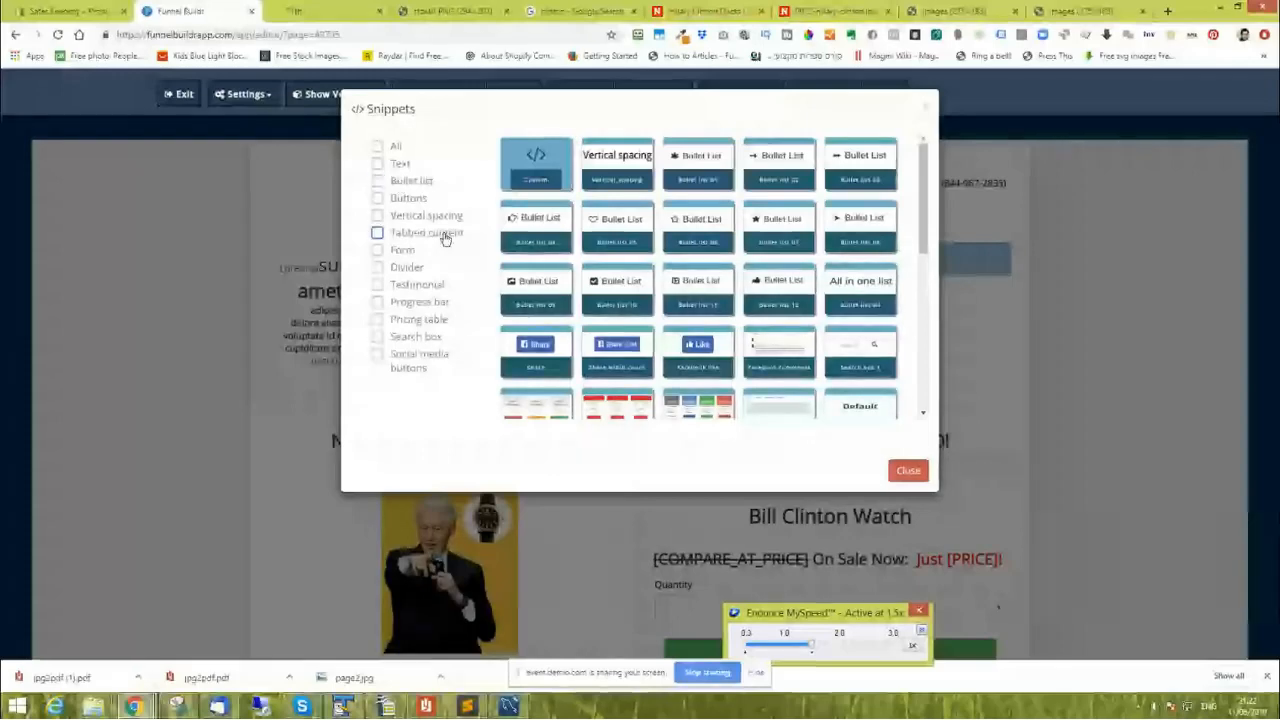
pyautogui.click(403, 268)
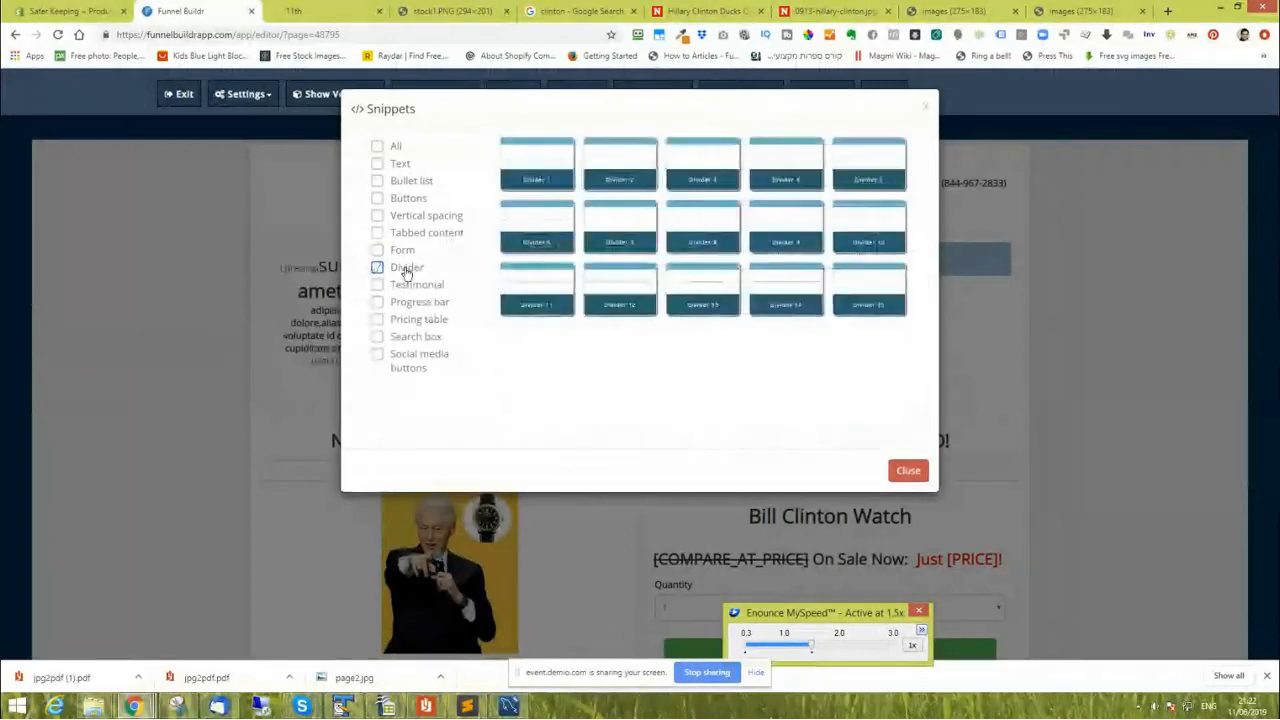
pyautogui.click(610, 287)
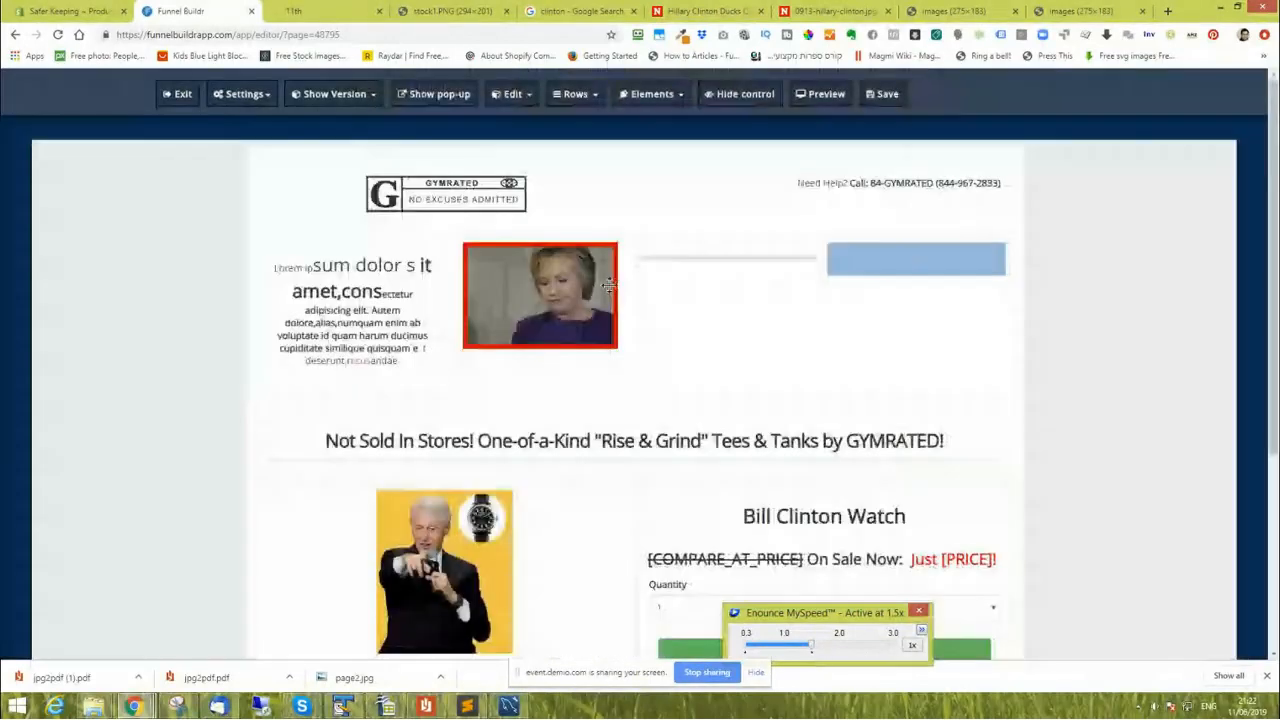
# Move the divider from the third column to beneath the Bill Clinton Watch heading, and check the live offer page.
pyautogui.moveTo(737, 266)
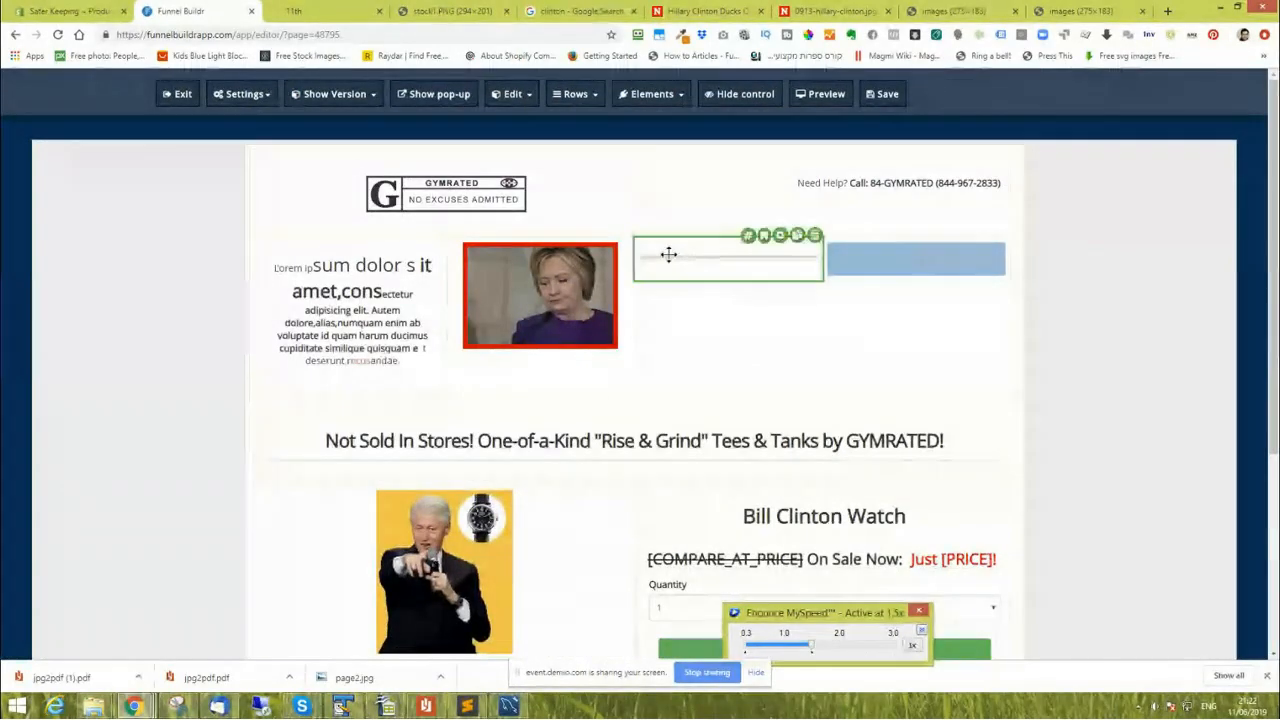
pyautogui.moveTo(668, 257); pyautogui.dragTo(735, 520)
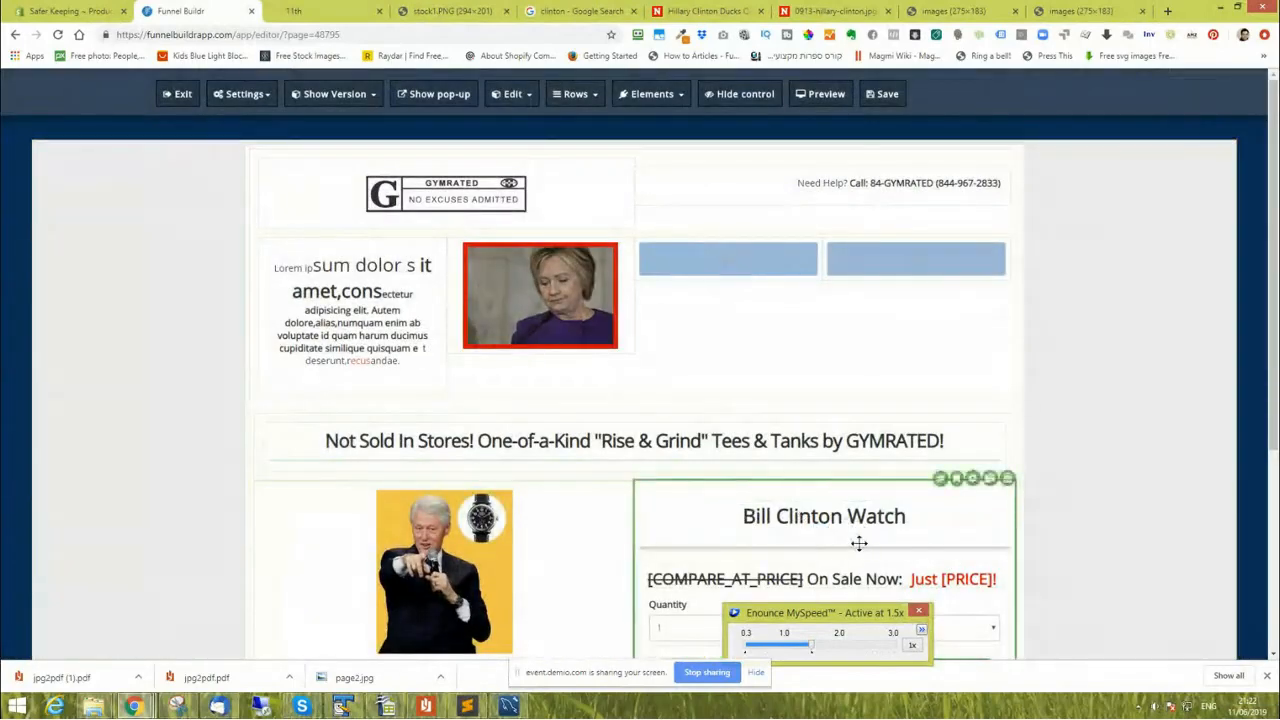
pyautogui.click(826, 93)
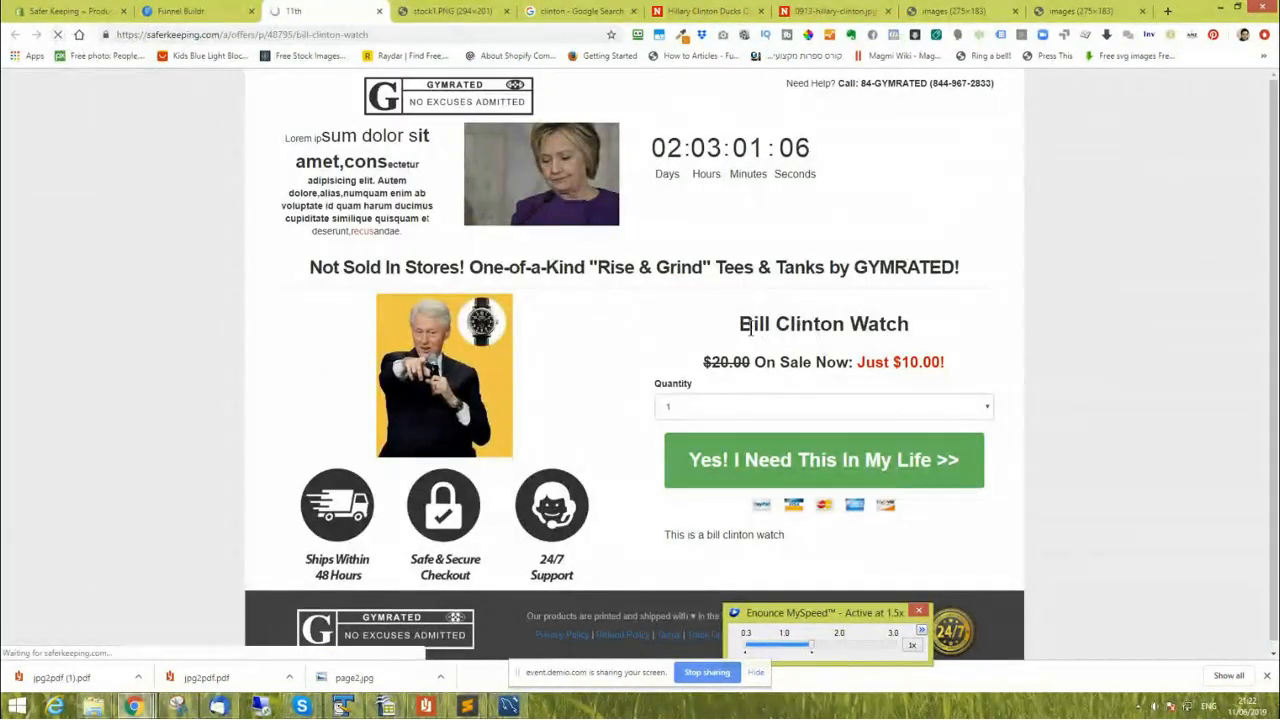
pyautogui.click(205, 11)
# Add the footer's policy links element to the personal library under the name "menu".
pyautogui.click(745, 261)
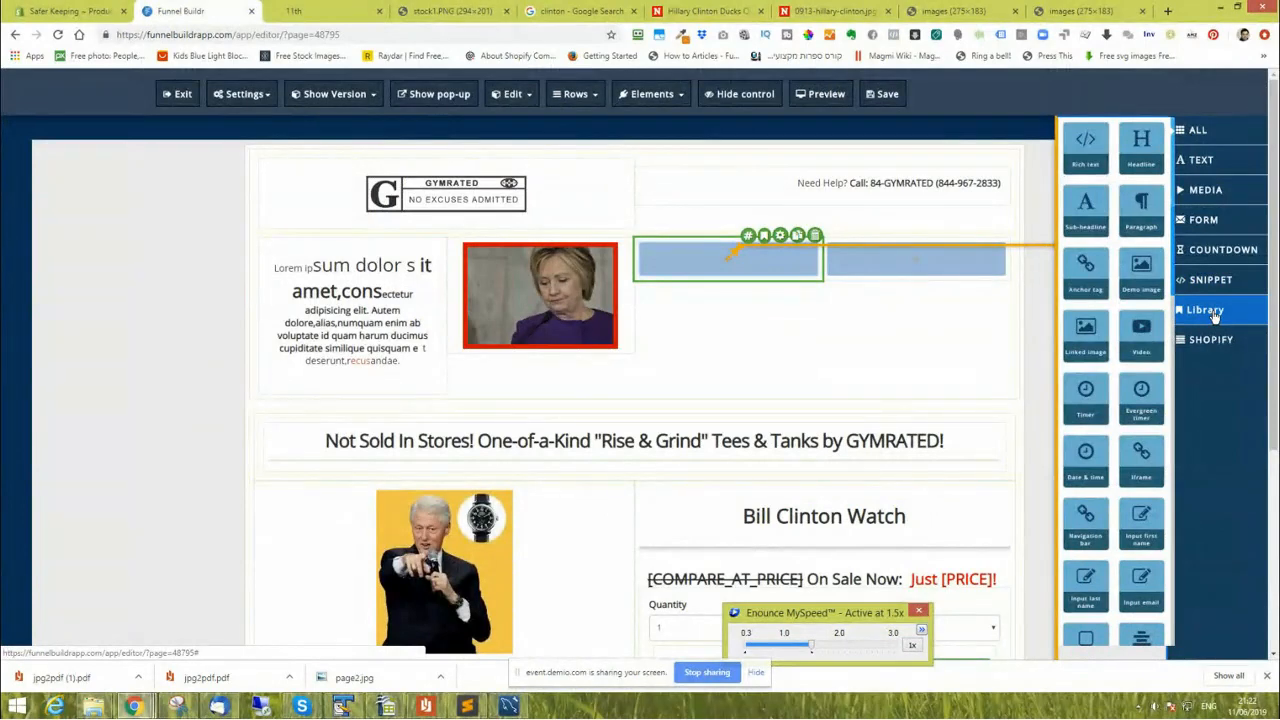
pyautogui.click(102, 429)
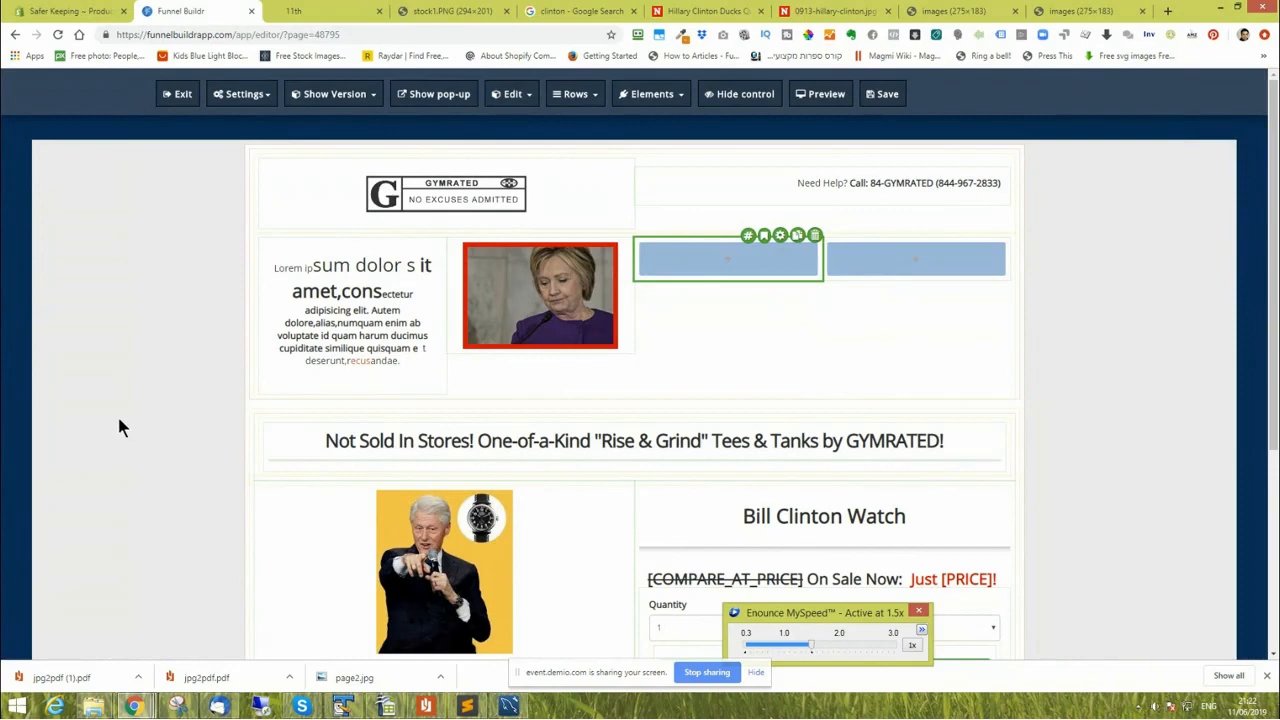
pyautogui.scroll(-3, 119, 424)
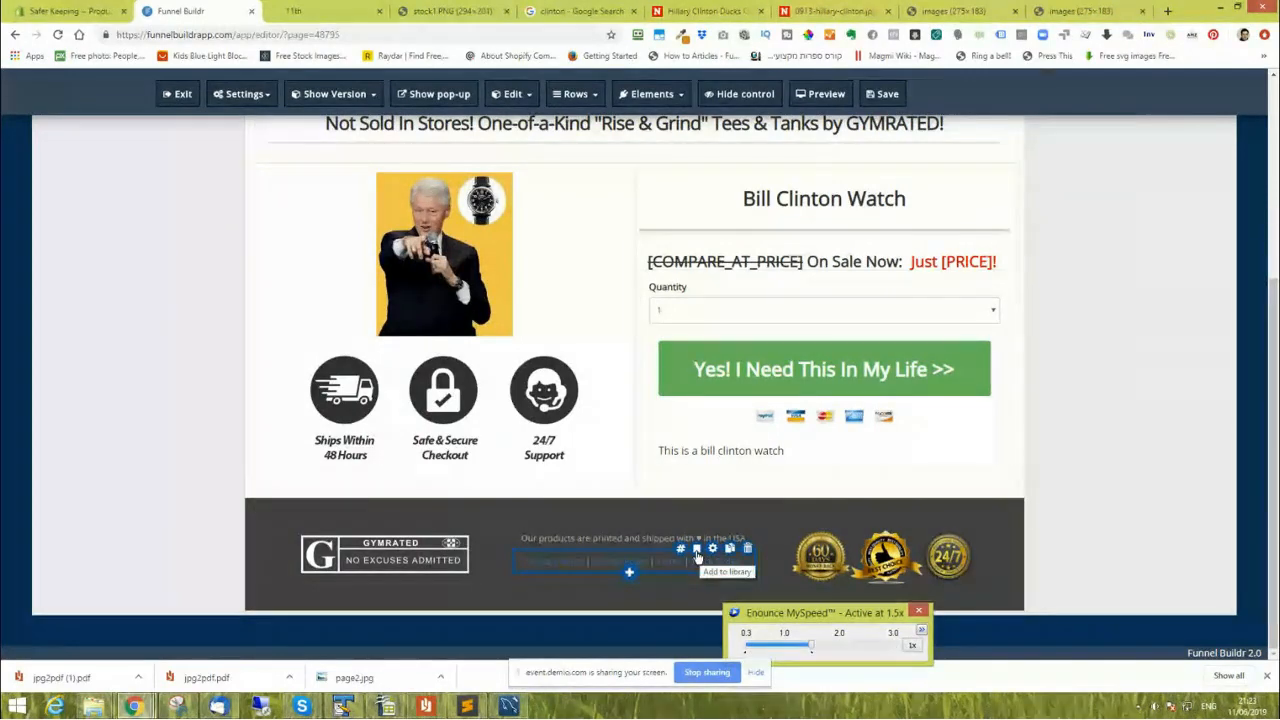
pyautogui.click(697, 549)
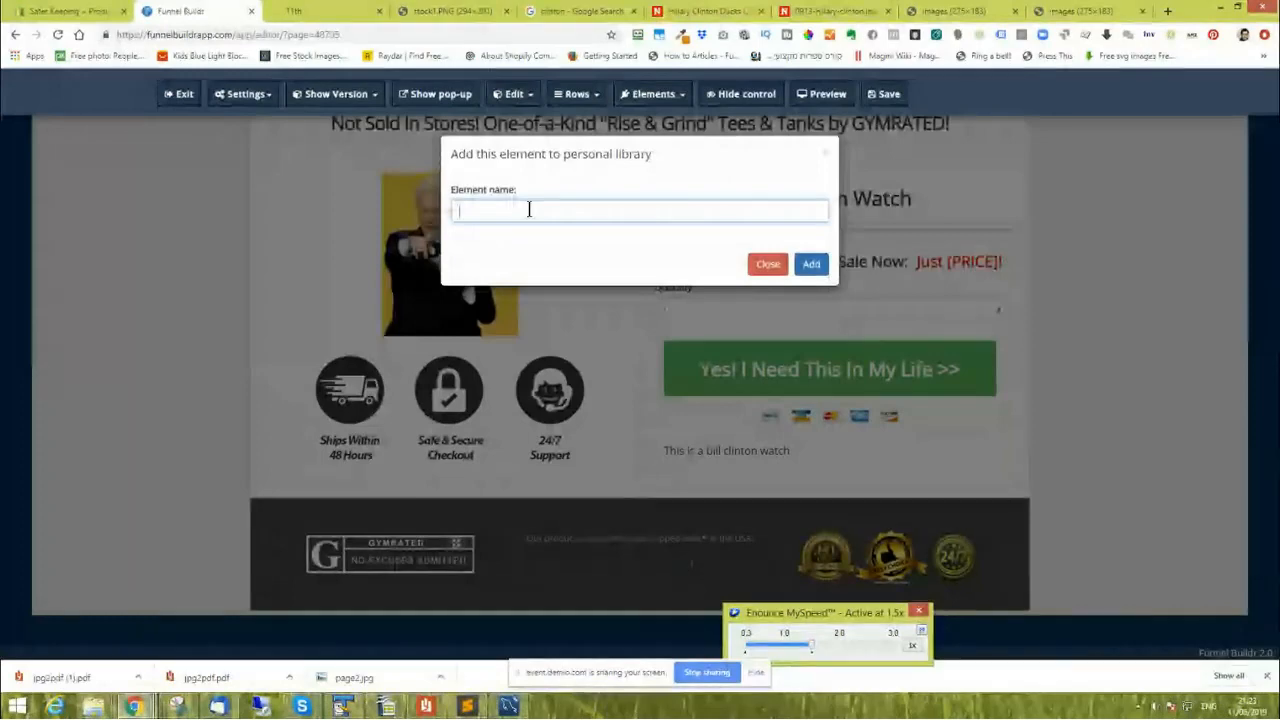
pyautogui.write('menu')
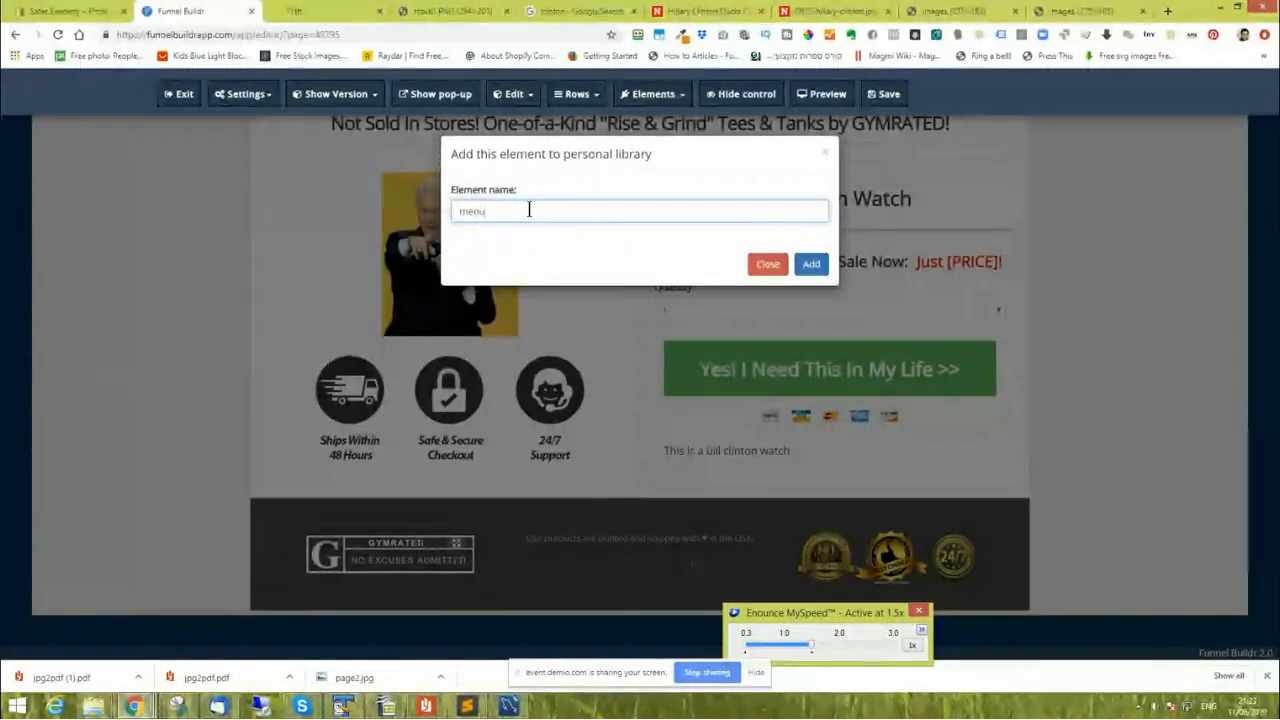
pyautogui.click(811, 264)
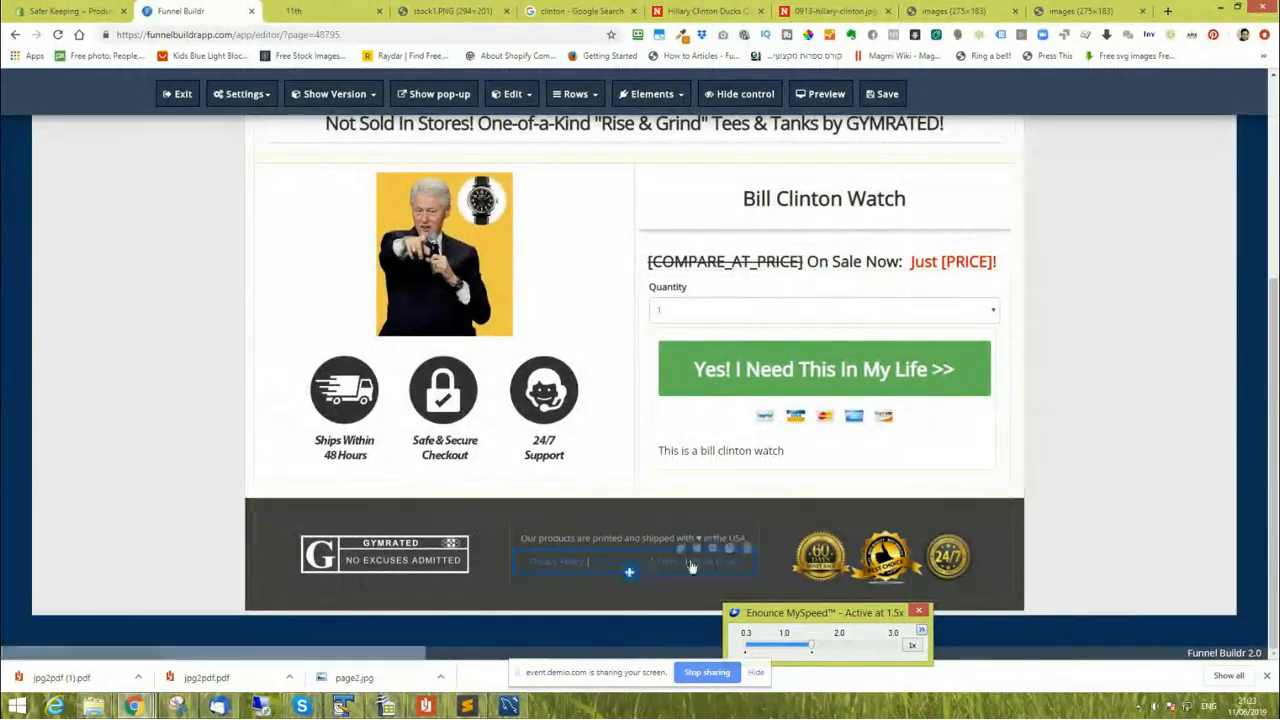
# Save the page and review the saved elements in the personal element library from the new row's third column.
pyautogui.click(884, 97)
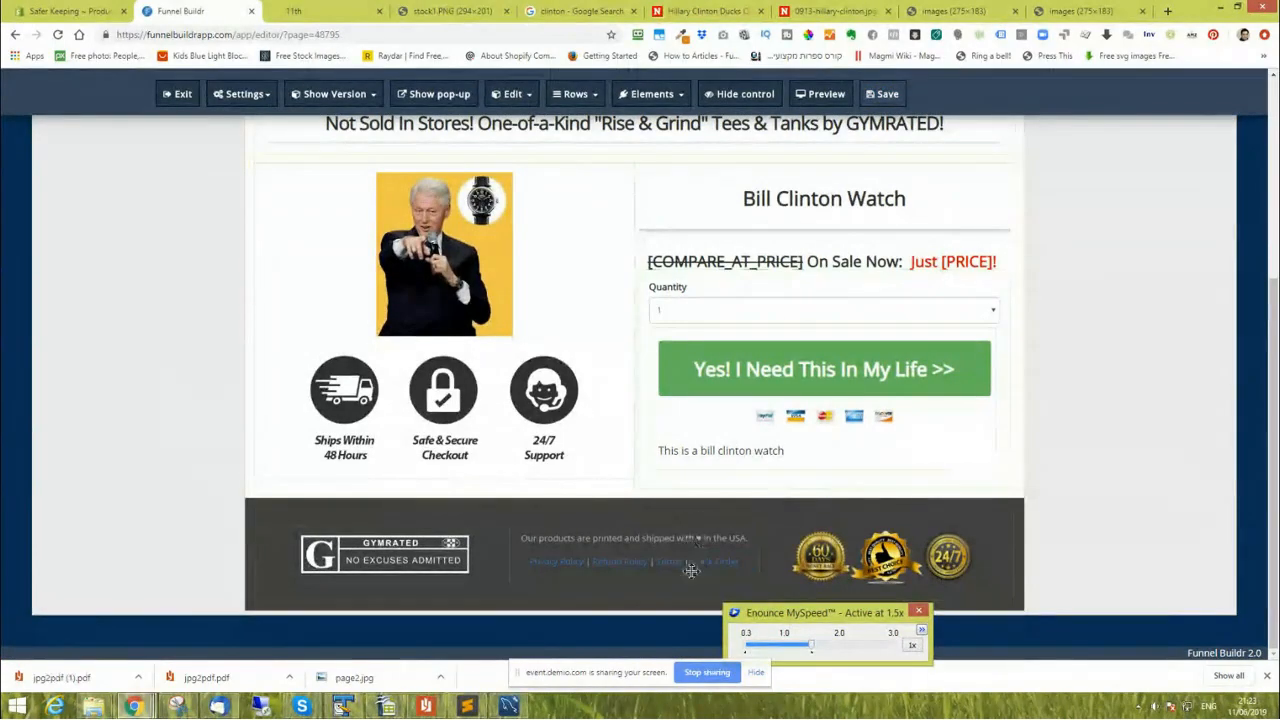
pyautogui.scroll(3, 692, 575)
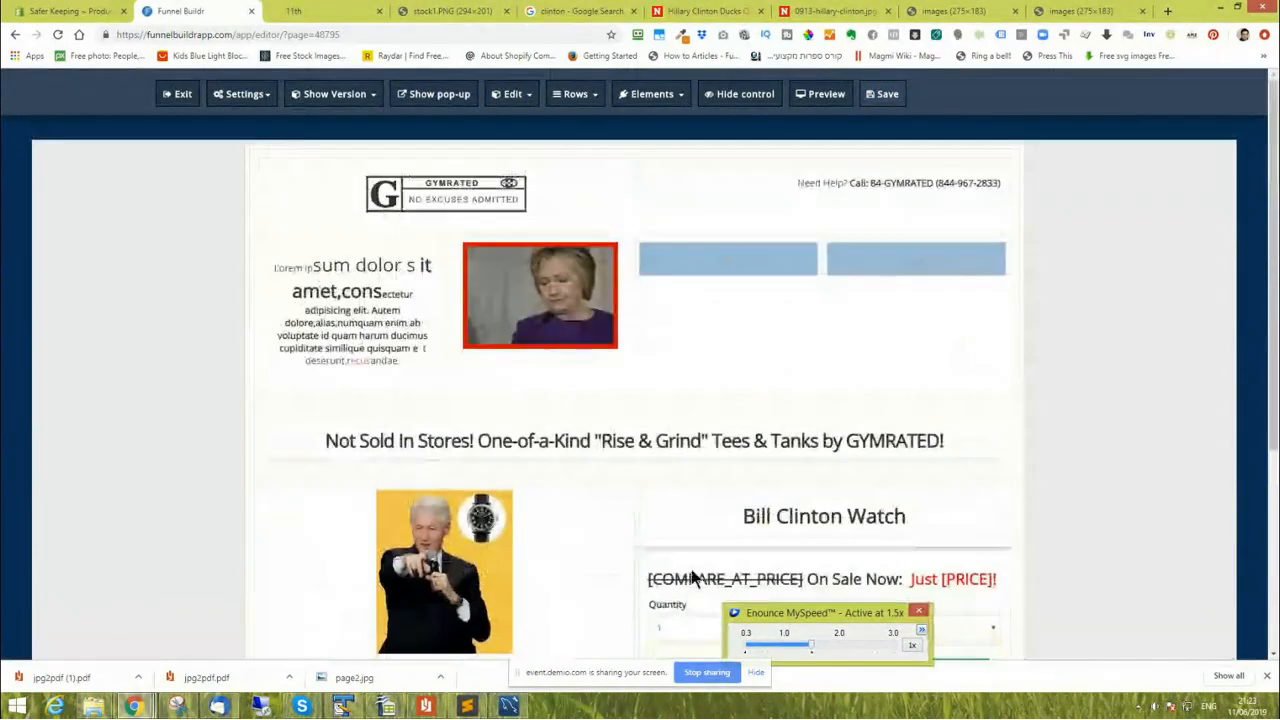
pyautogui.click(727, 254)
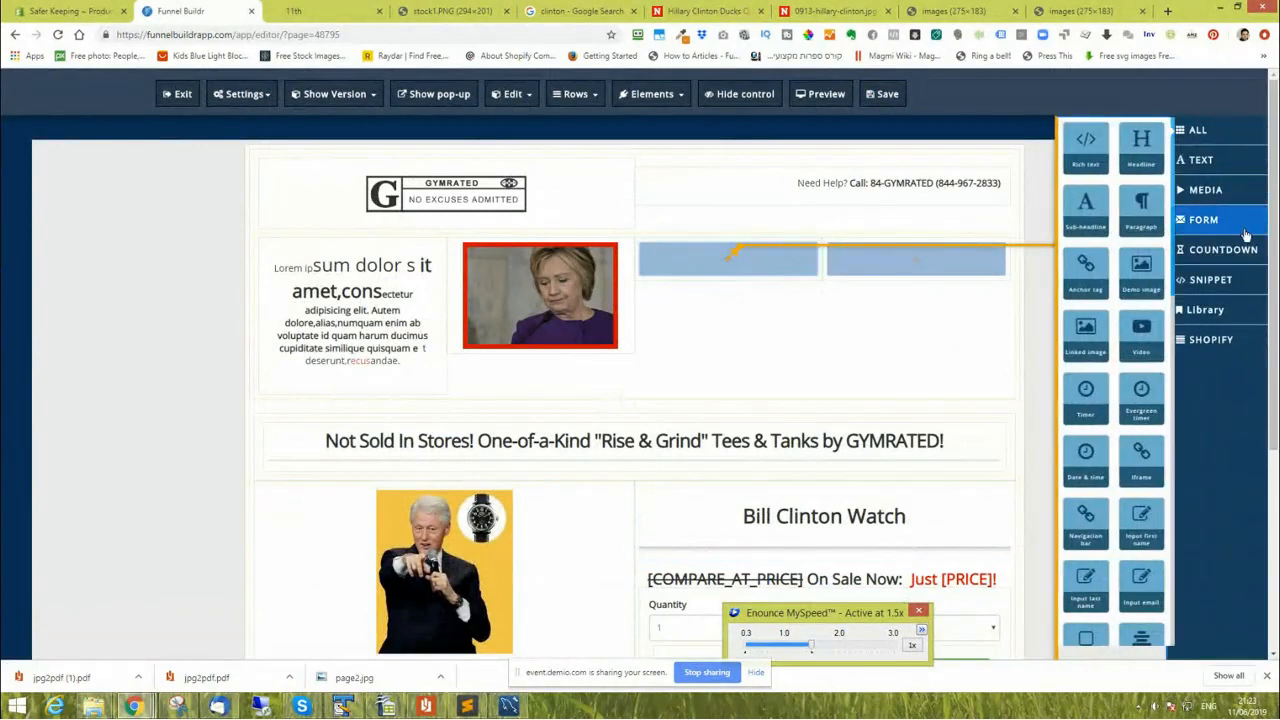
pyautogui.click(1205, 310)
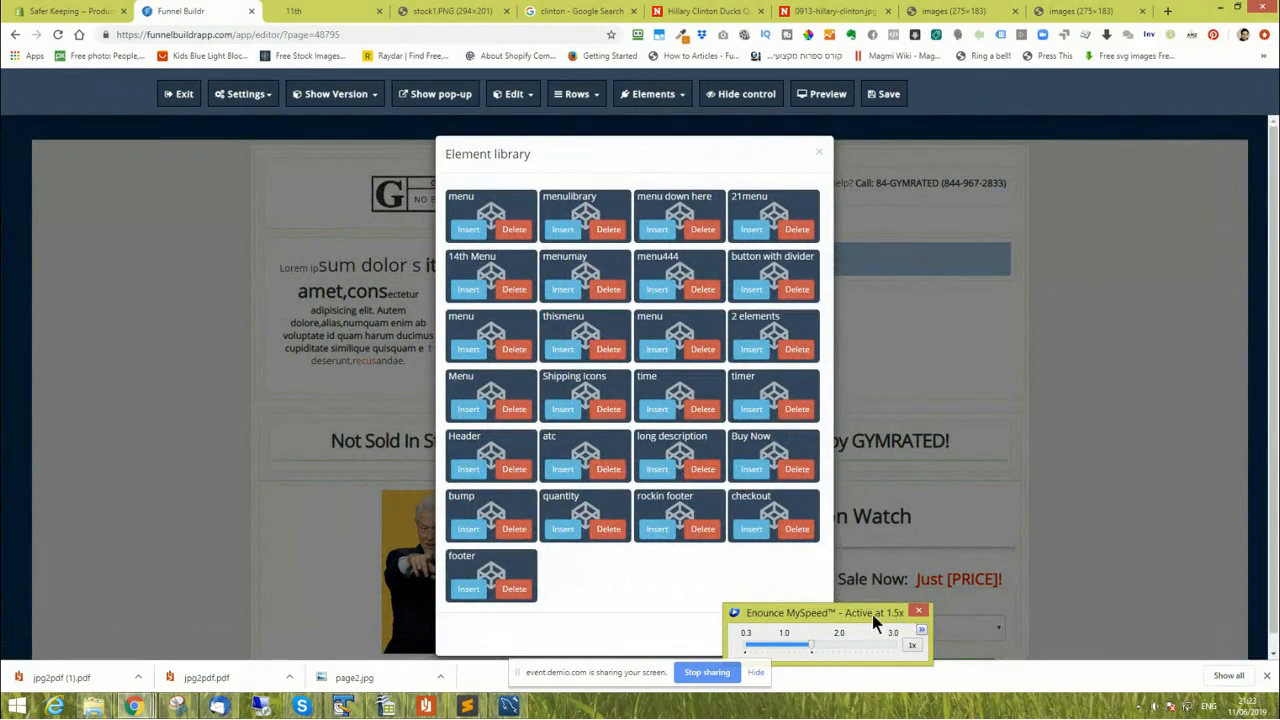
pyautogui.click(919, 610)
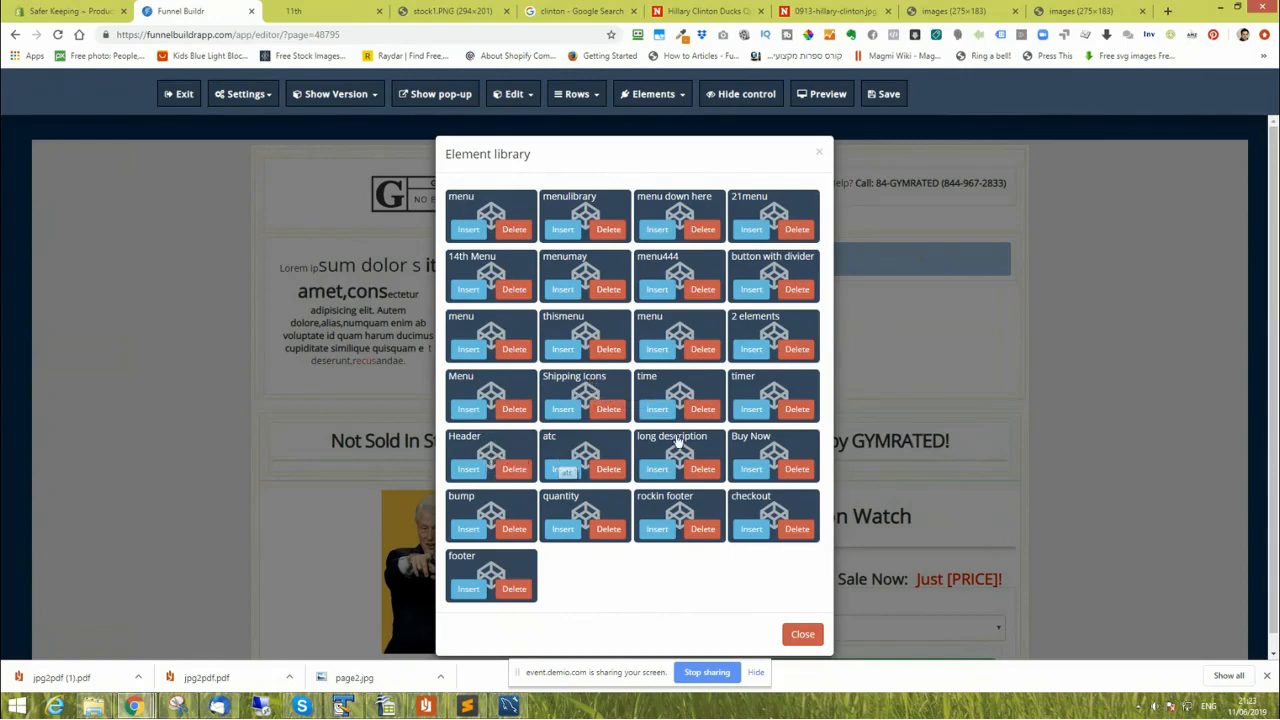
pyautogui.click(799, 637)
pyautogui.click(730, 263)
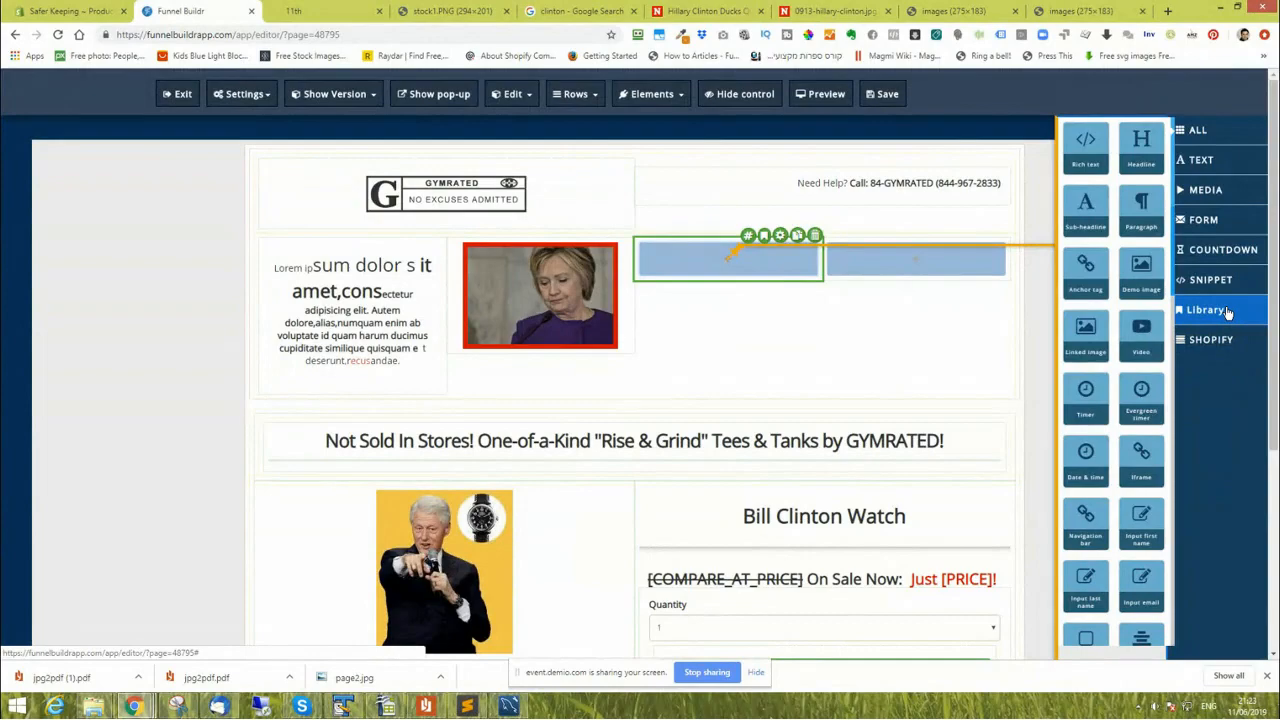
# Save the page, reload the live offer page, and set the quantity to 4 to check the price.
pyautogui.click(887, 94)
pyautogui.click(300, 11)
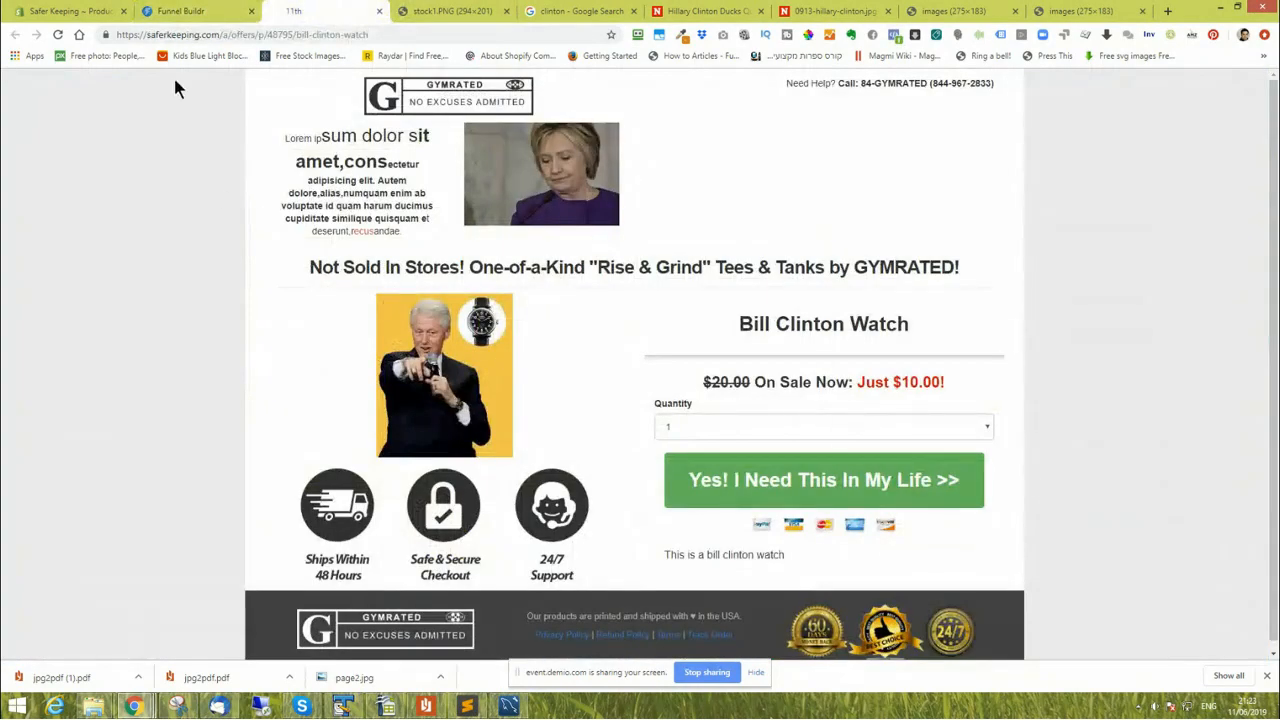
pyautogui.click(60, 35)
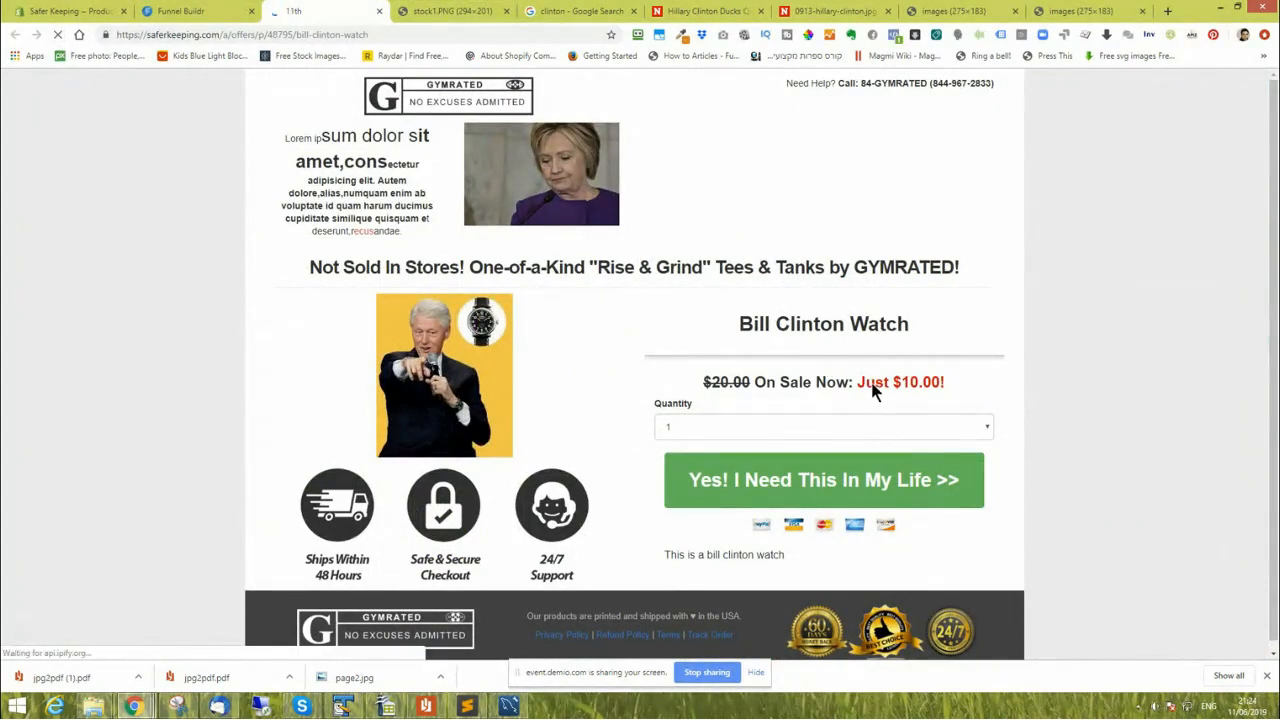
pyautogui.click(755, 428)
pyautogui.click(737, 486)
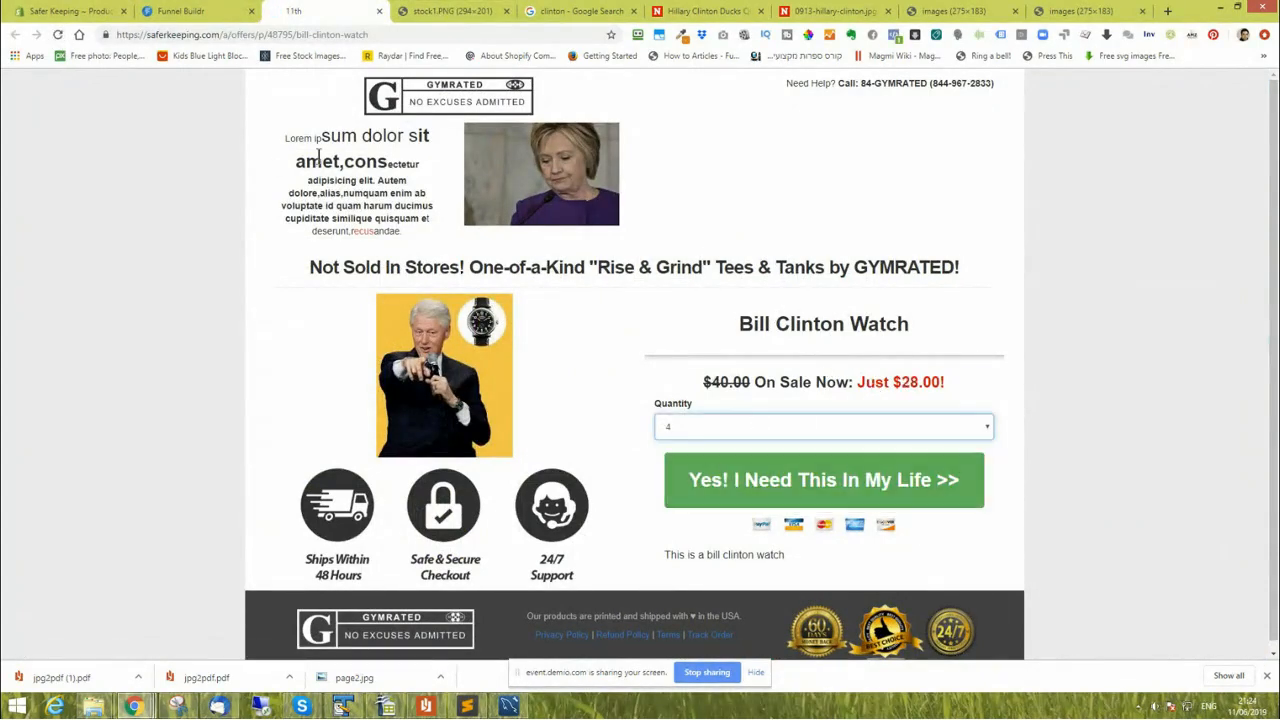
# Set the quantity to 10 on the live offer page to check the price and product image.
pyautogui.click(35, 9)
pyautogui.click(300, 10)
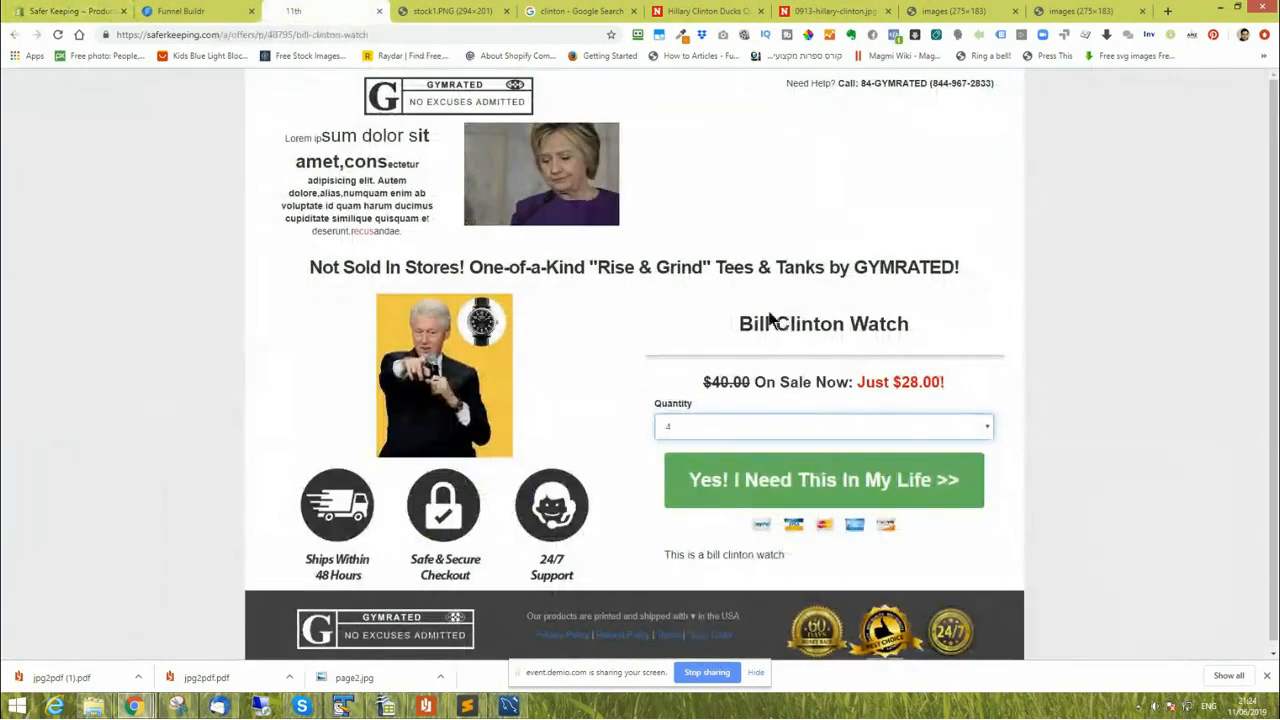
pyautogui.click(190, 11)
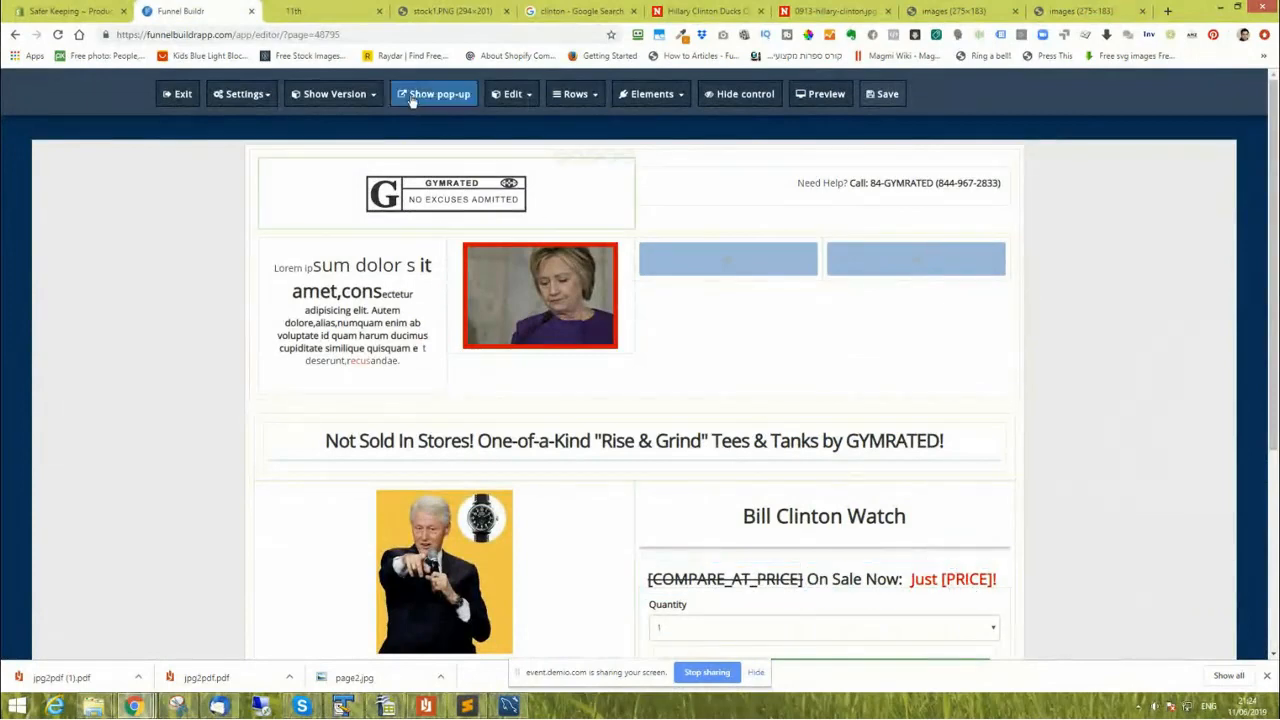
pyautogui.click(330, 12)
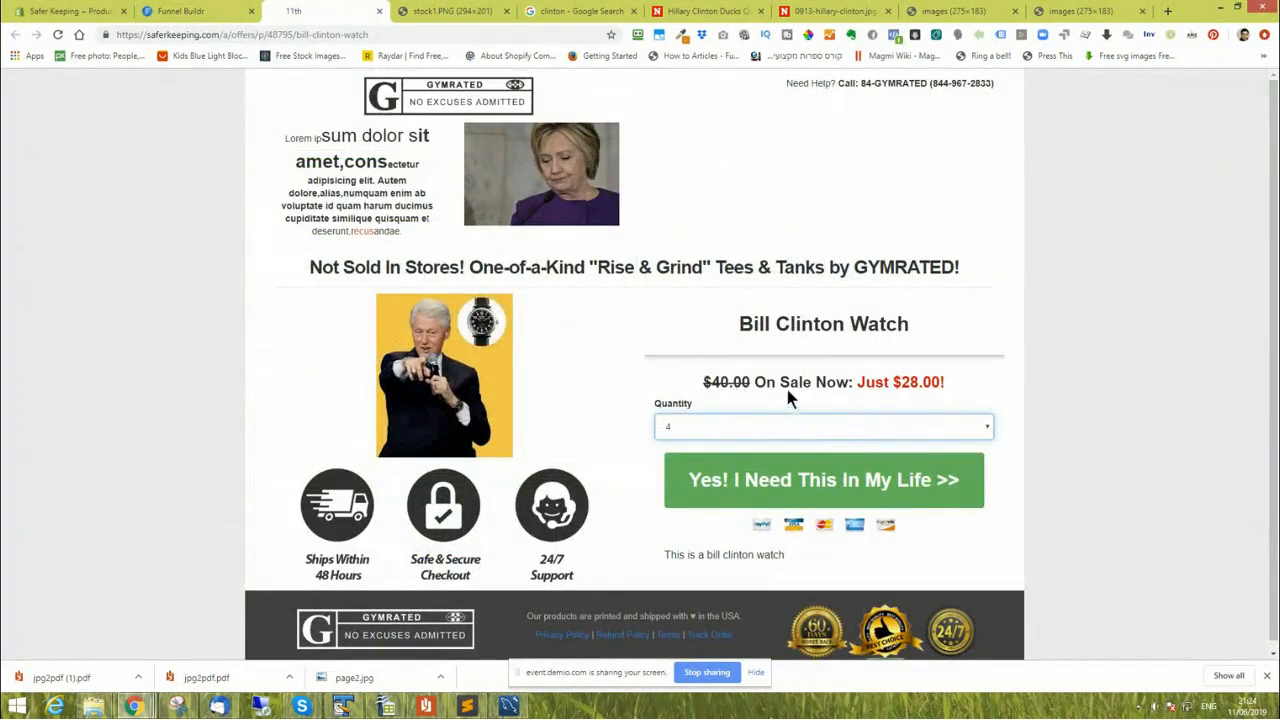
pyautogui.click(741, 428)
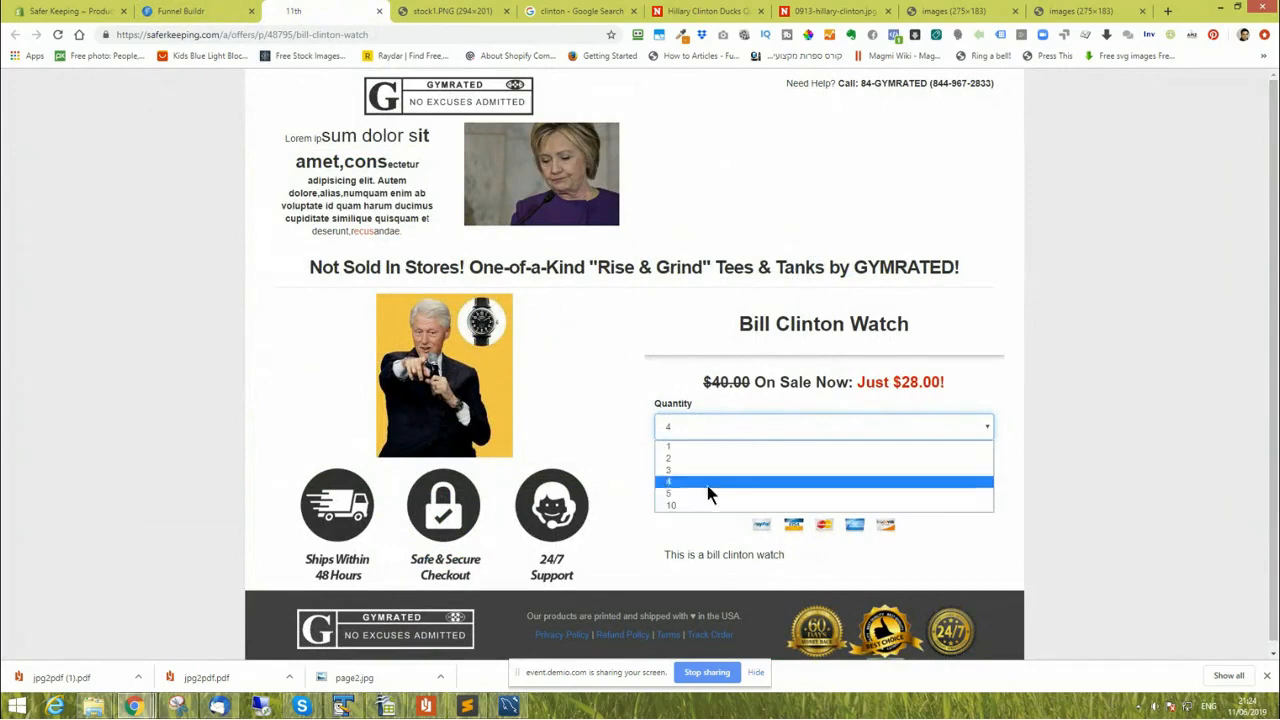
pyautogui.click(707, 503)
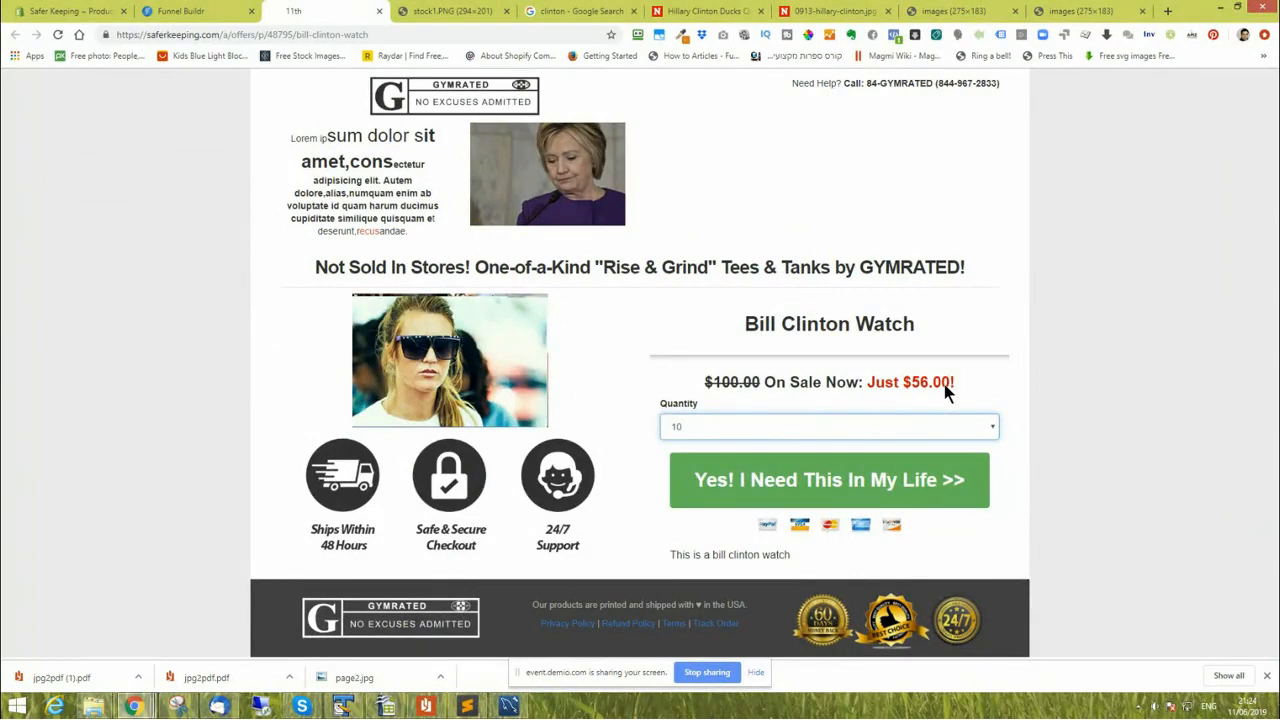
# Insert the Shopify Product price element into the row's third column and save the page.
pyautogui.click(198, 11)
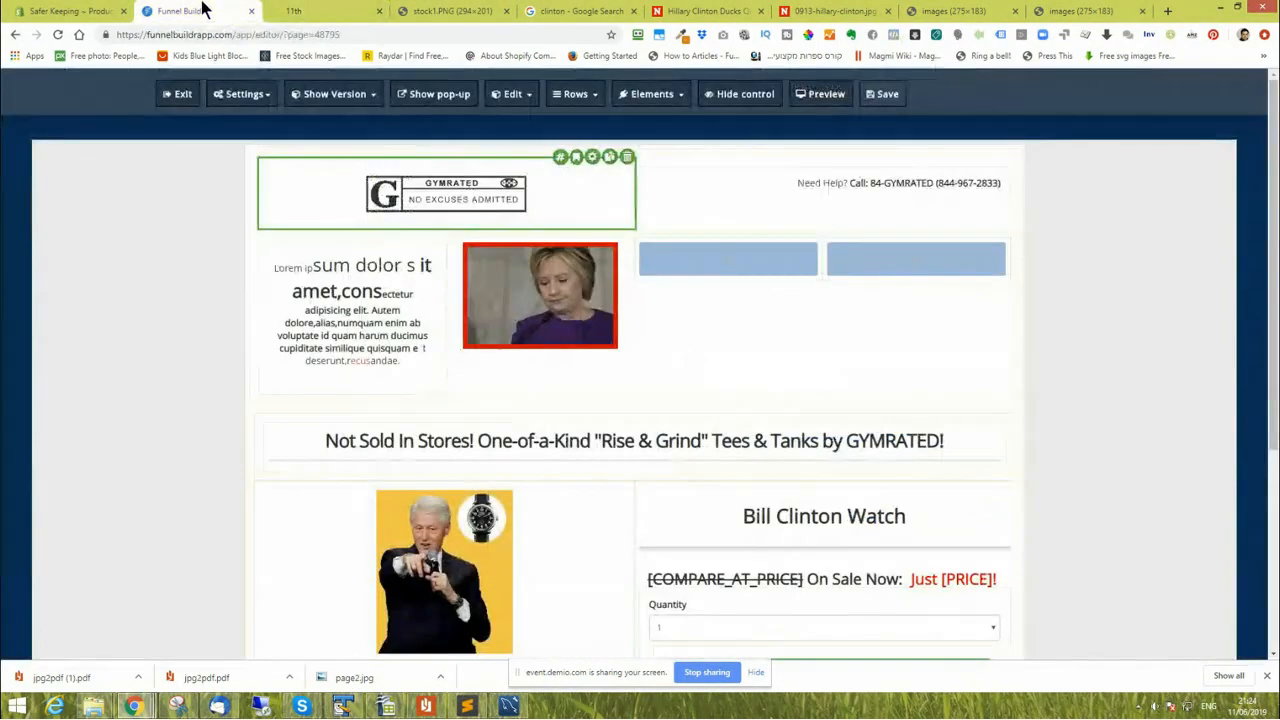
pyautogui.click(737, 260)
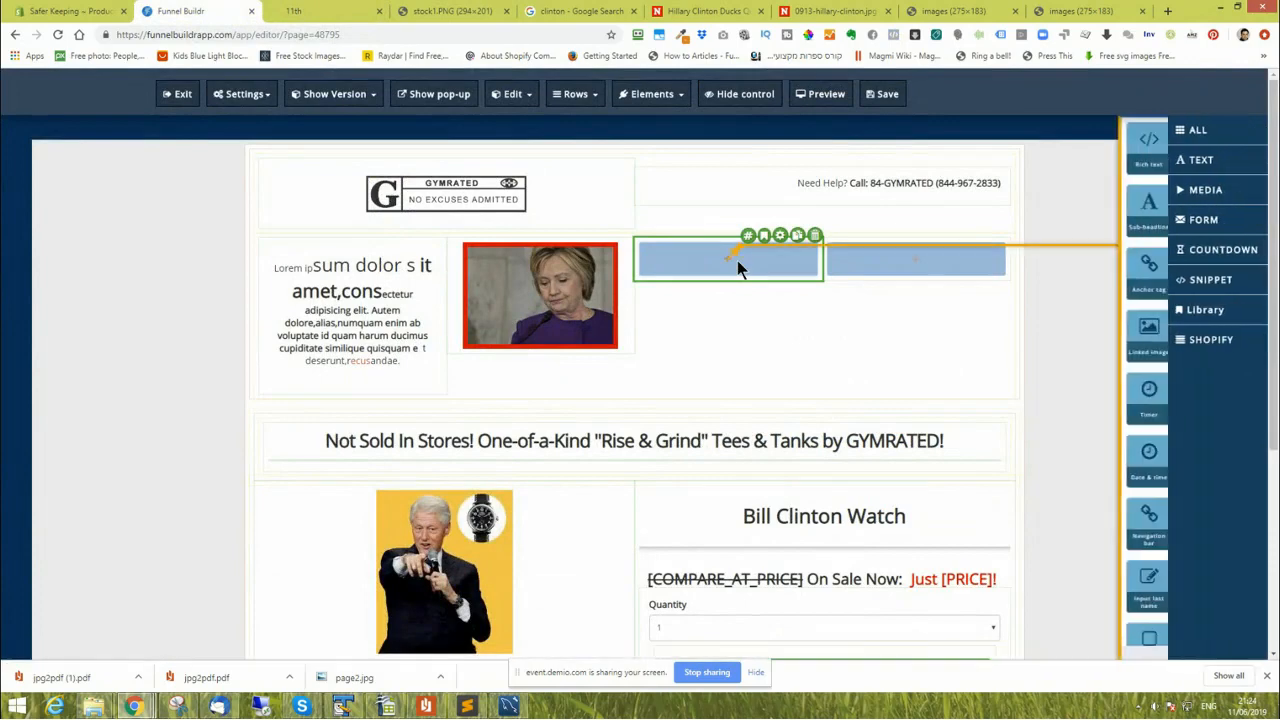
pyautogui.click(1240, 343)
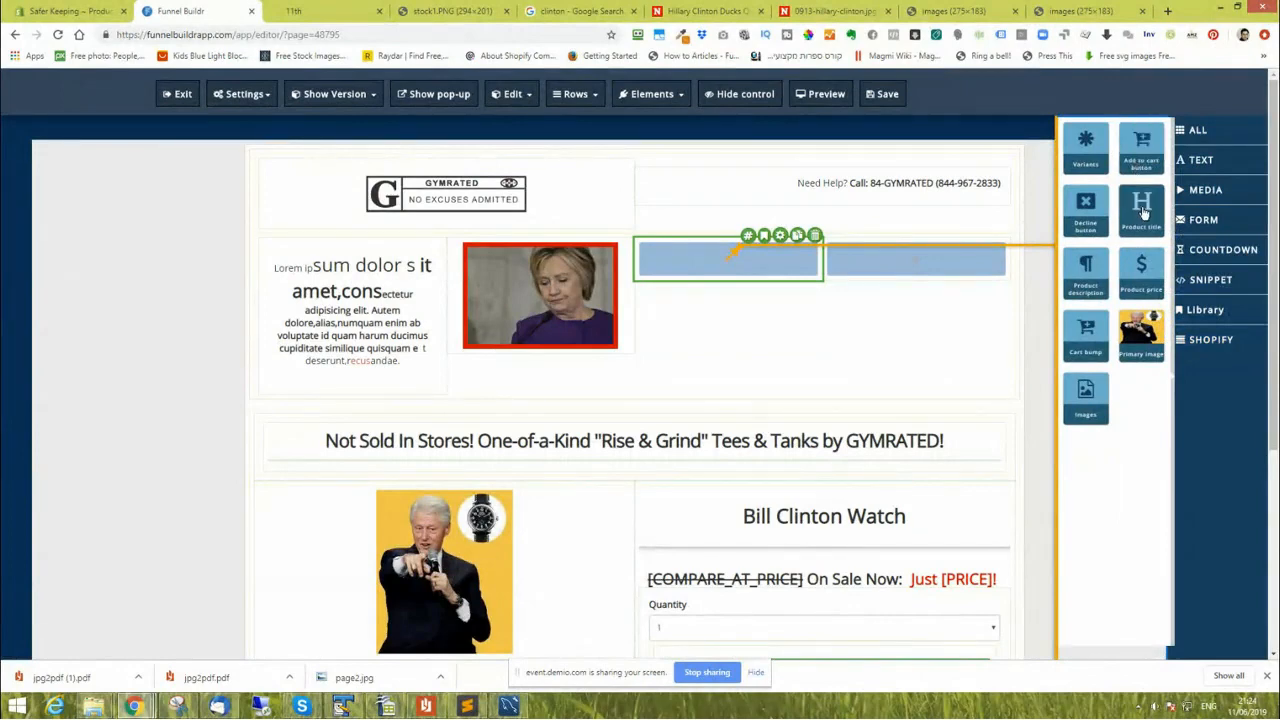
pyautogui.click(1142, 265)
pyautogui.click(883, 94)
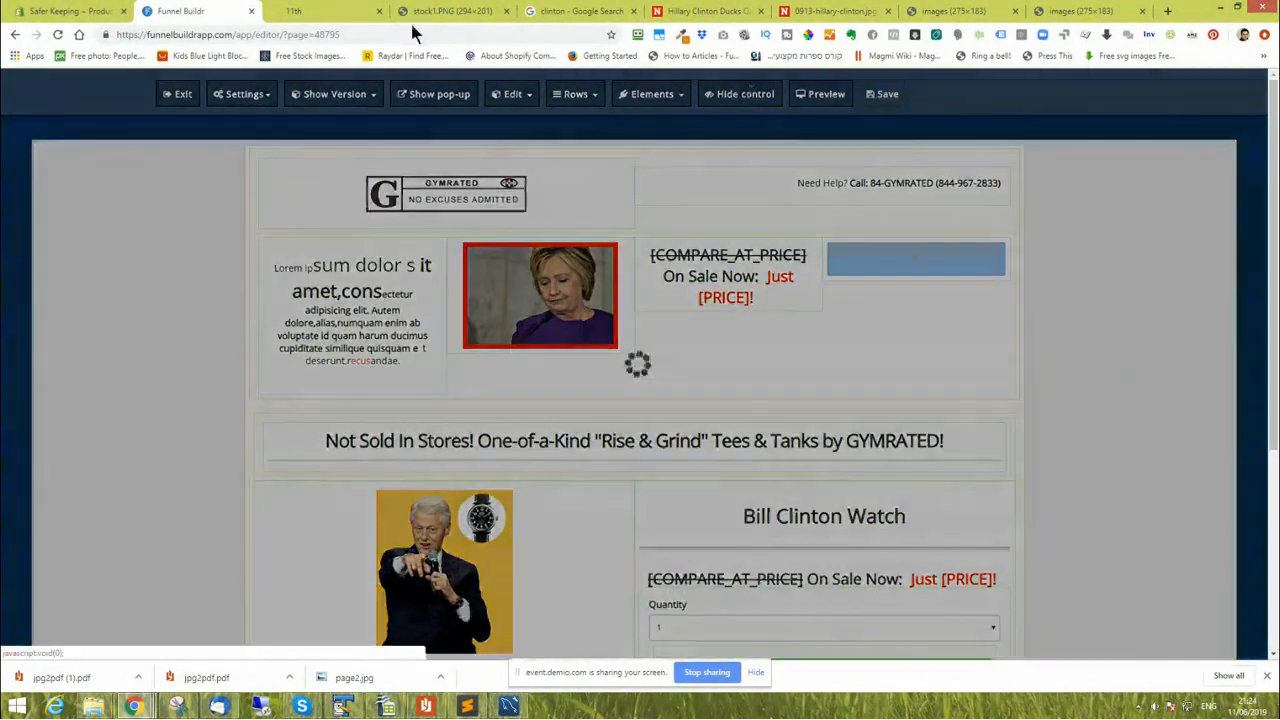
# Reload the live offer page and set the quantity to 4 to check both price displays.
pyautogui.click(320, 11)
pyautogui.click(58, 34)
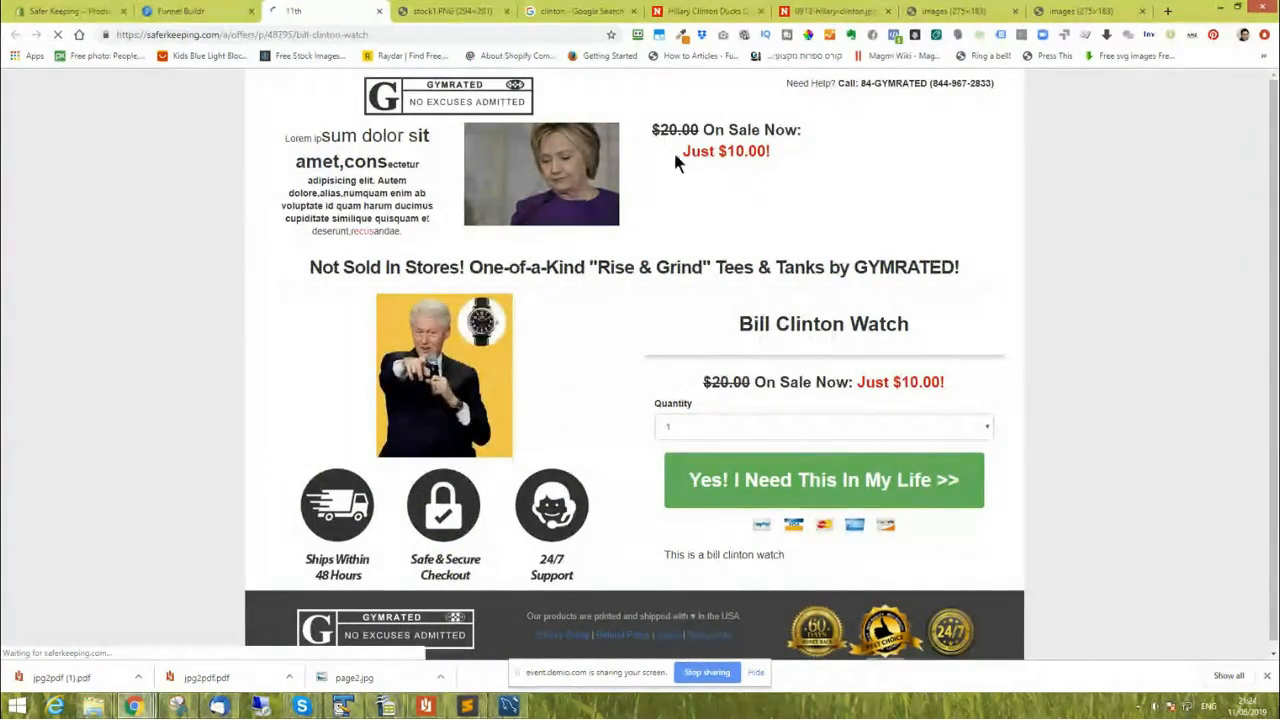
pyautogui.click(737, 428)
pyautogui.click(728, 478)
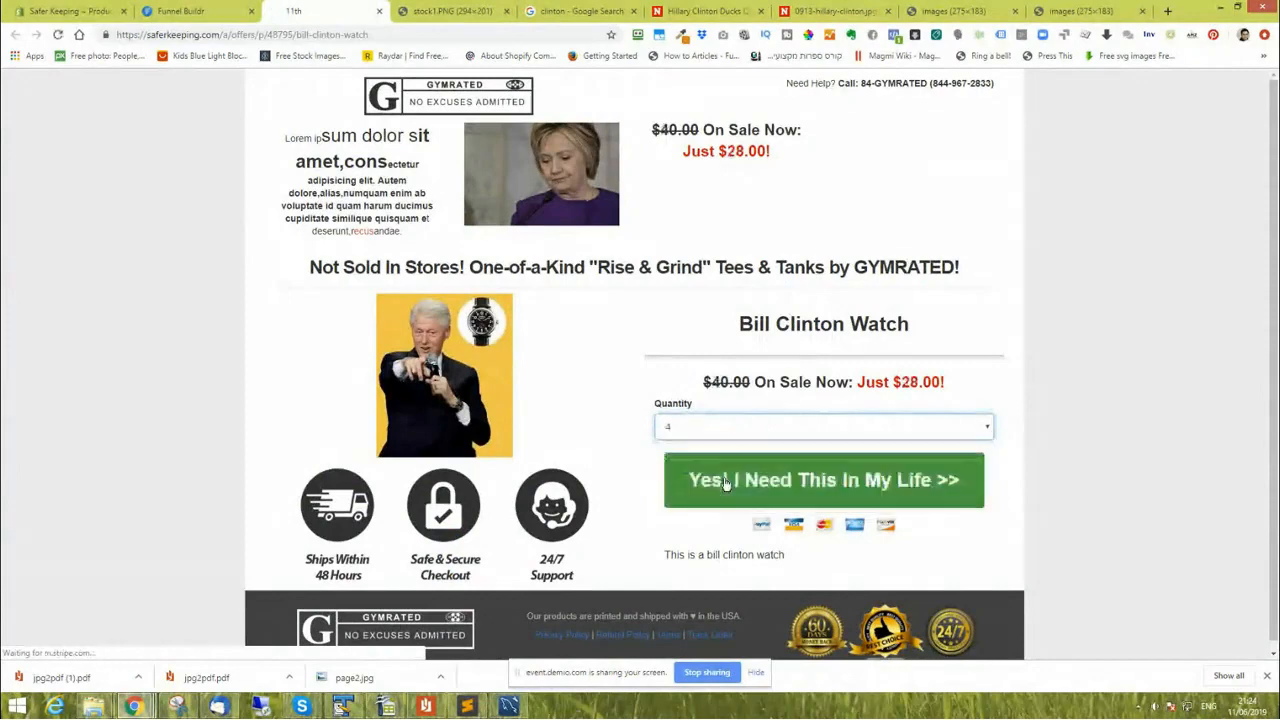
# Delete the product price element from the row's third column and insert the Shopify Variants element there.
pyautogui.click(192, 10)
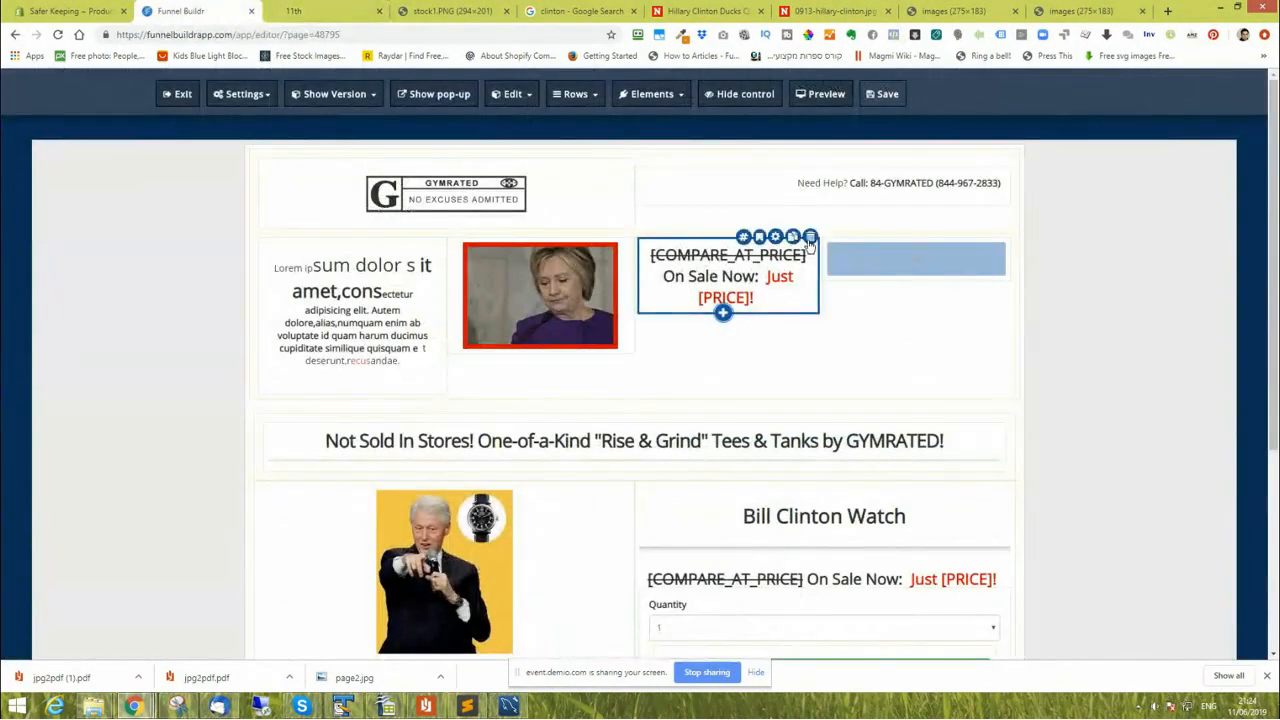
pyautogui.click(810, 237)
pyautogui.click(732, 262)
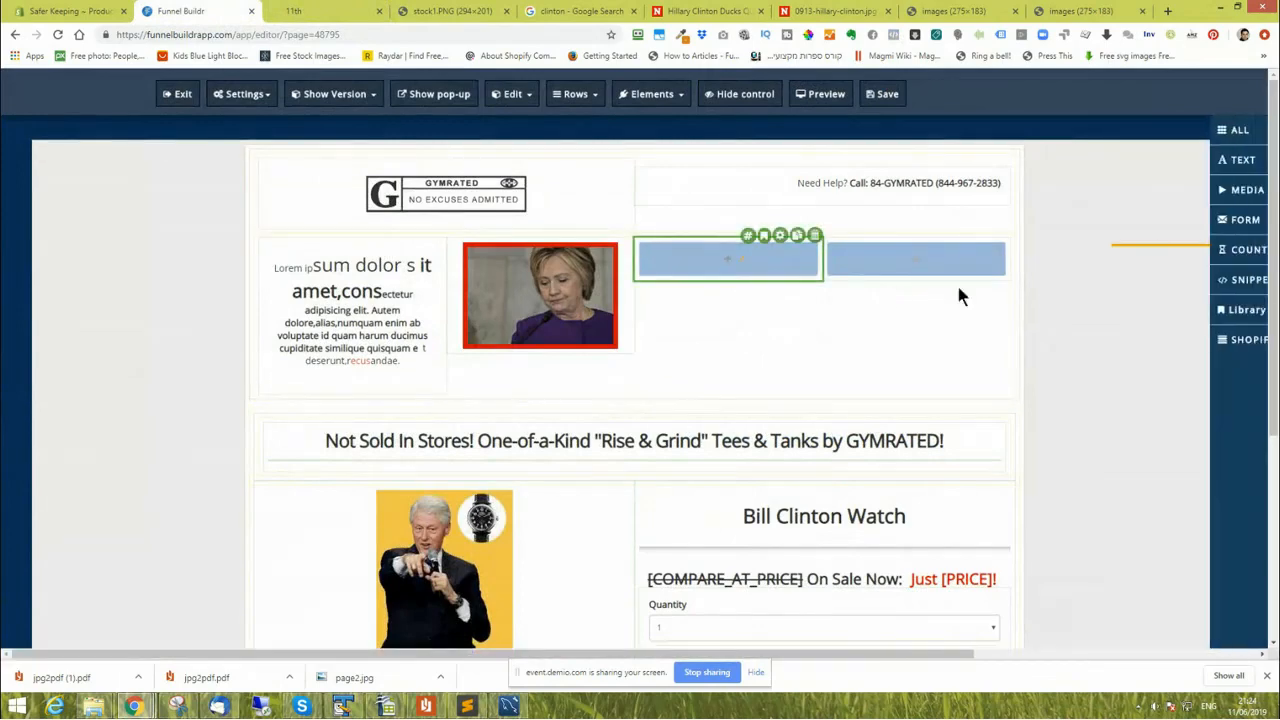
pyautogui.click(1210, 340)
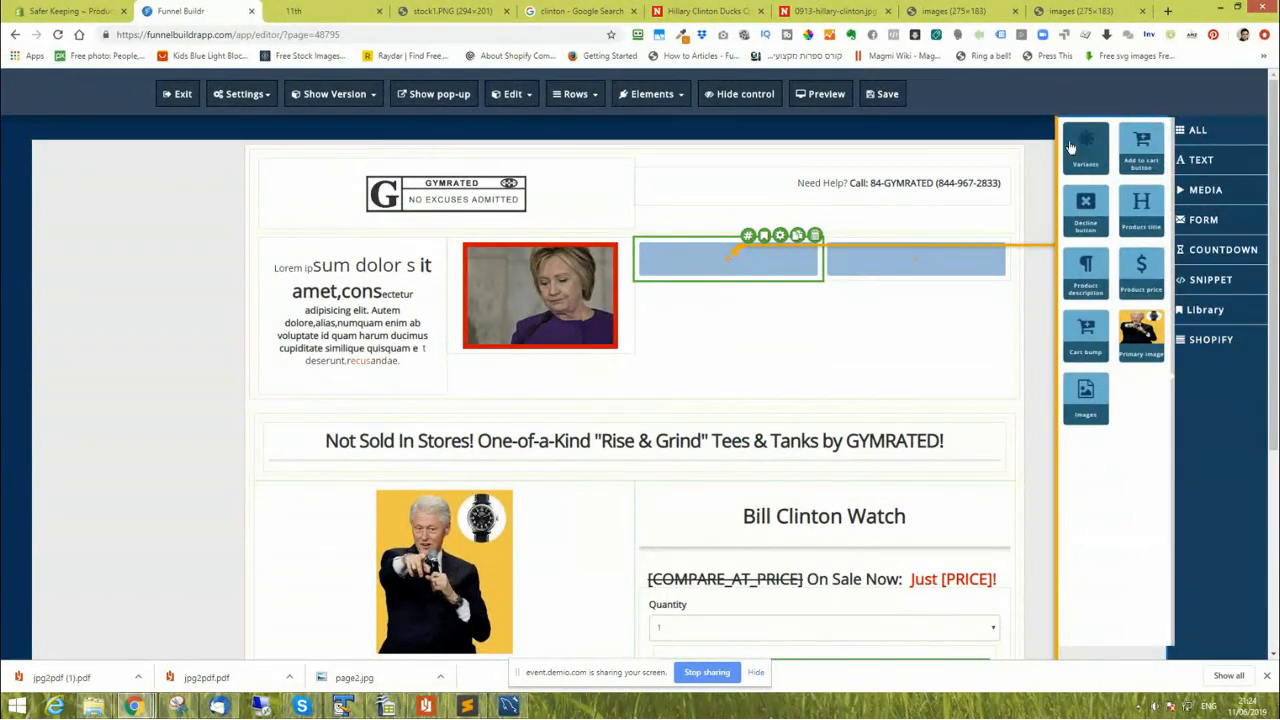
pyautogui.click(55, 11)
pyautogui.click(178, 11)
pyautogui.click(1086, 143)
pyautogui.scroll(-3, 679, 315)
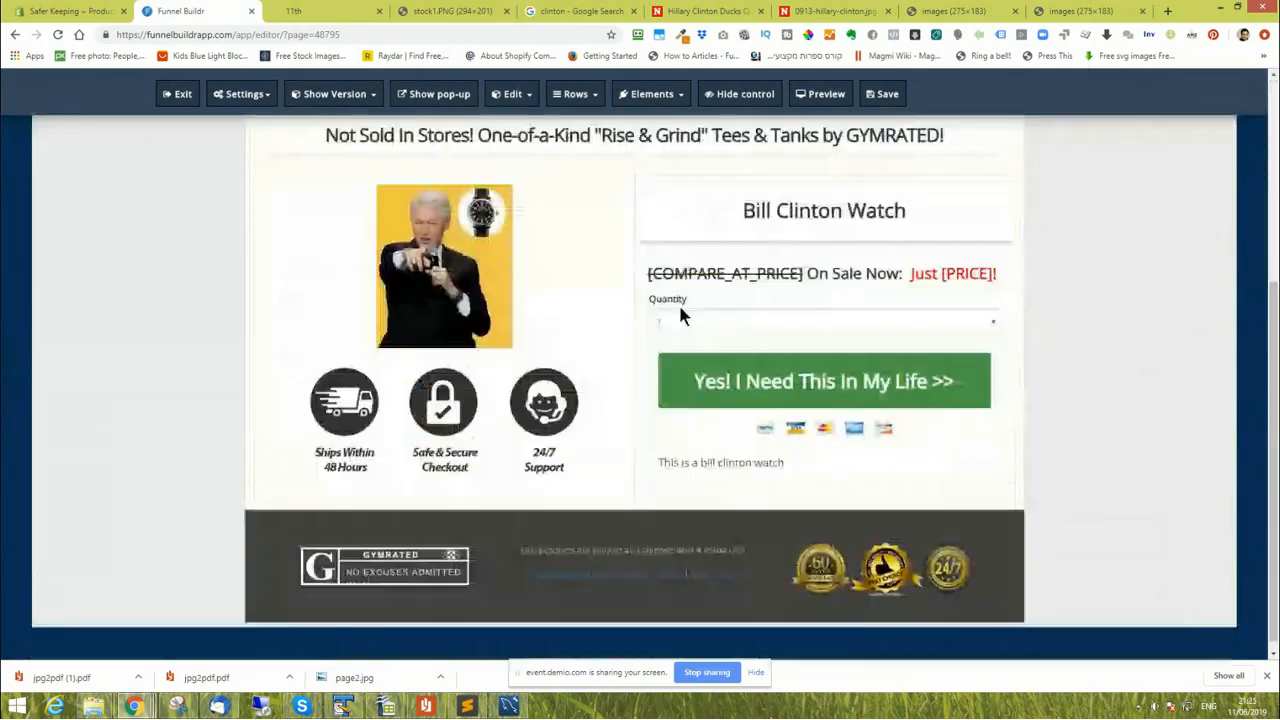
pyautogui.scroll(3, 820, 400)
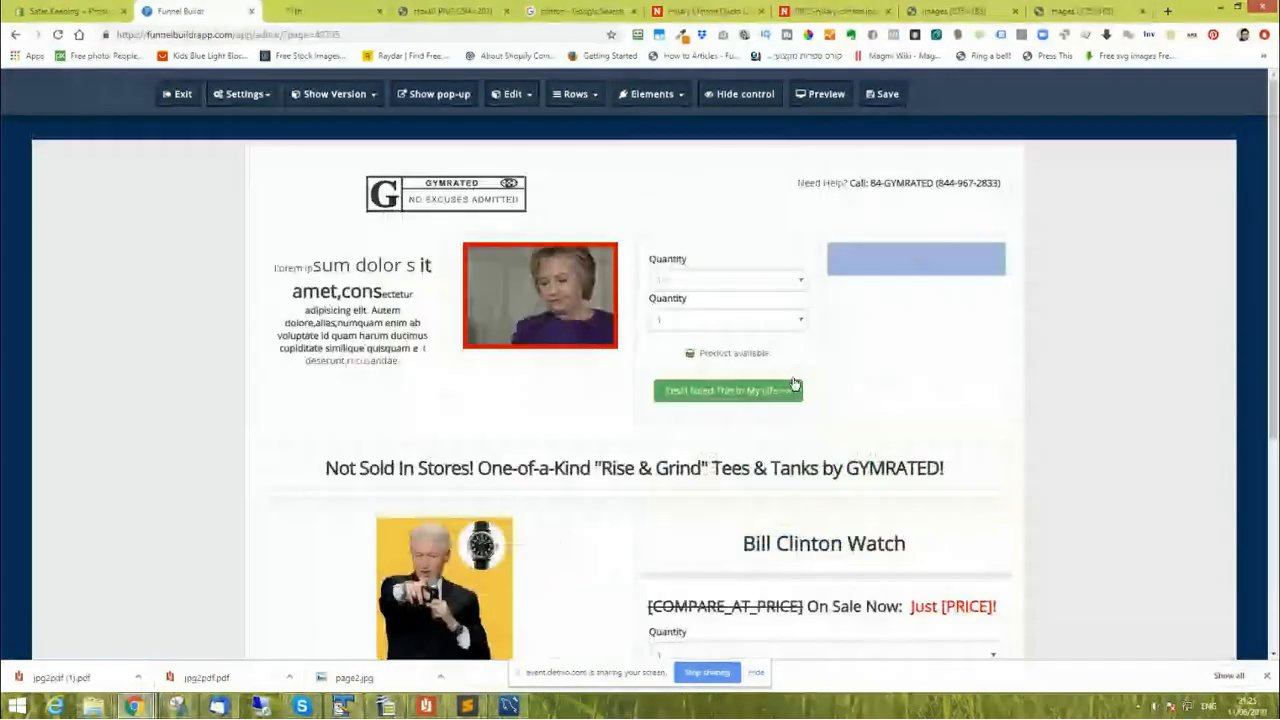
# Delete the second quantity label, its selector and the "Product available." notice from the third column's variants element, and save the page.
pyautogui.moveTo(684, 267)
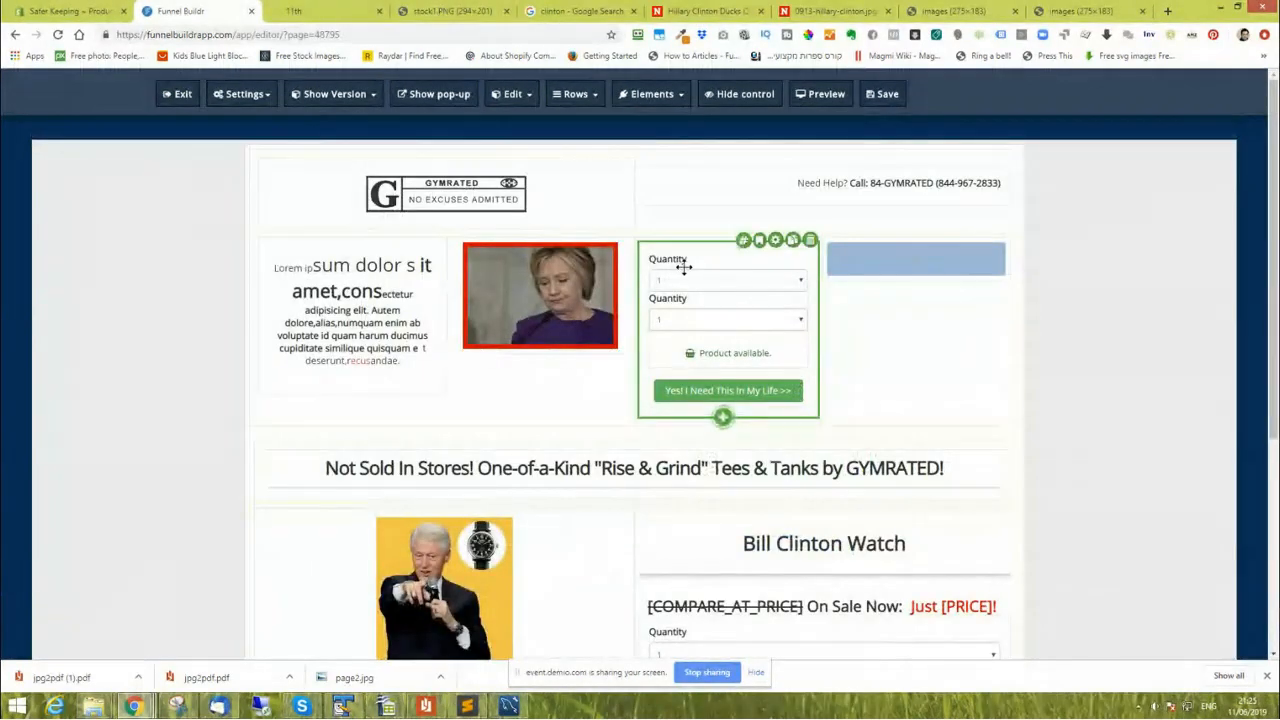
pyautogui.moveTo(797, 303)
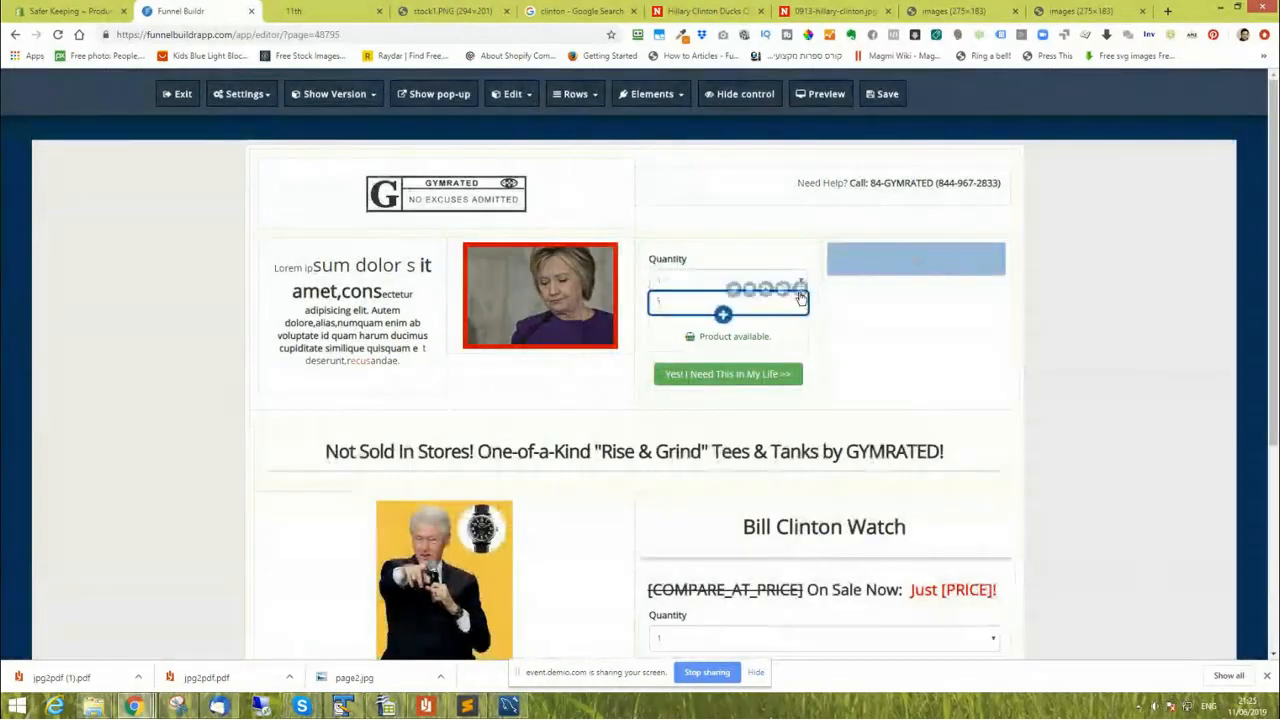
pyautogui.click(800, 290)
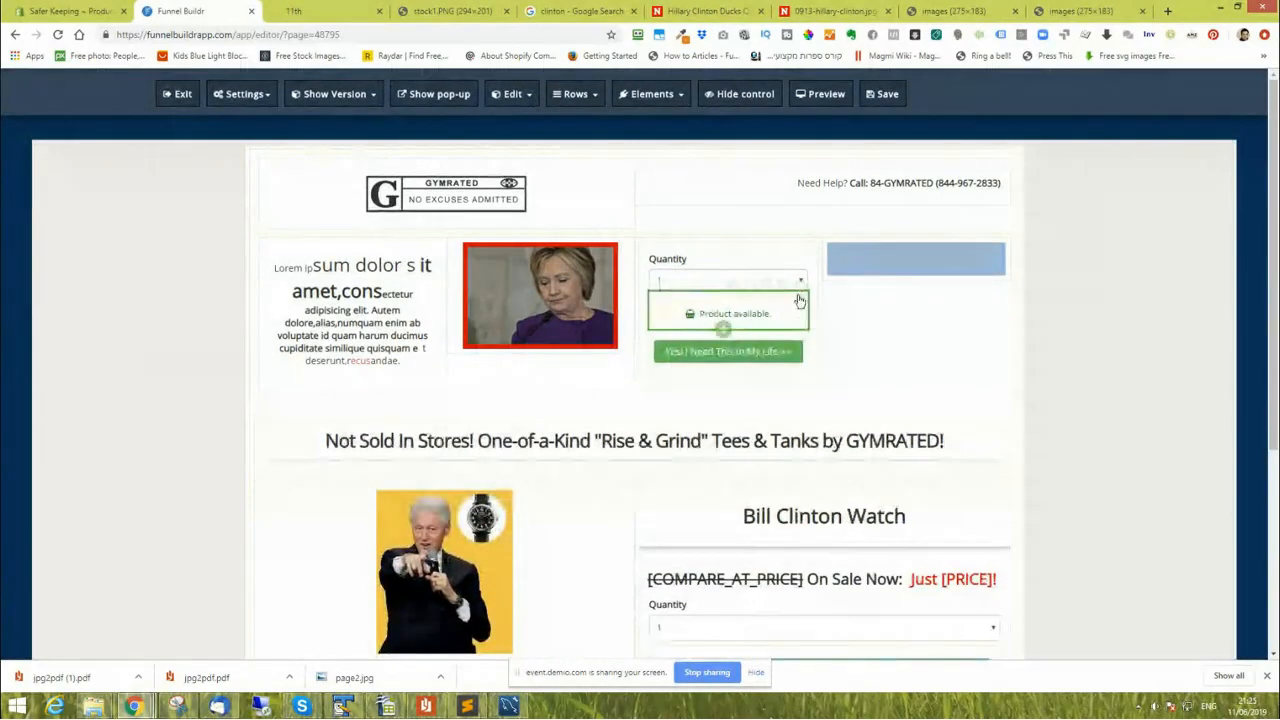
pyautogui.click(799, 293)
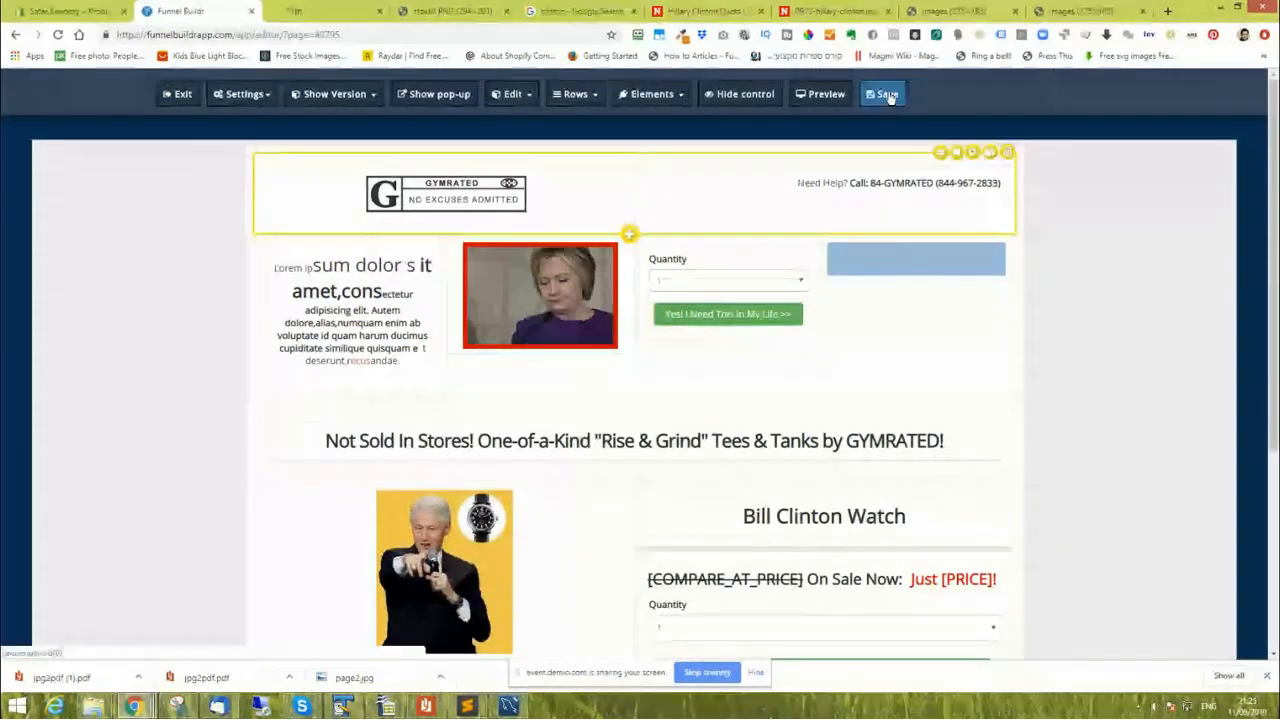
# Reload the live offer page and test the two linked quantity selectors with quantities 5, 10 and 3.
pyautogui.click(294, 11)
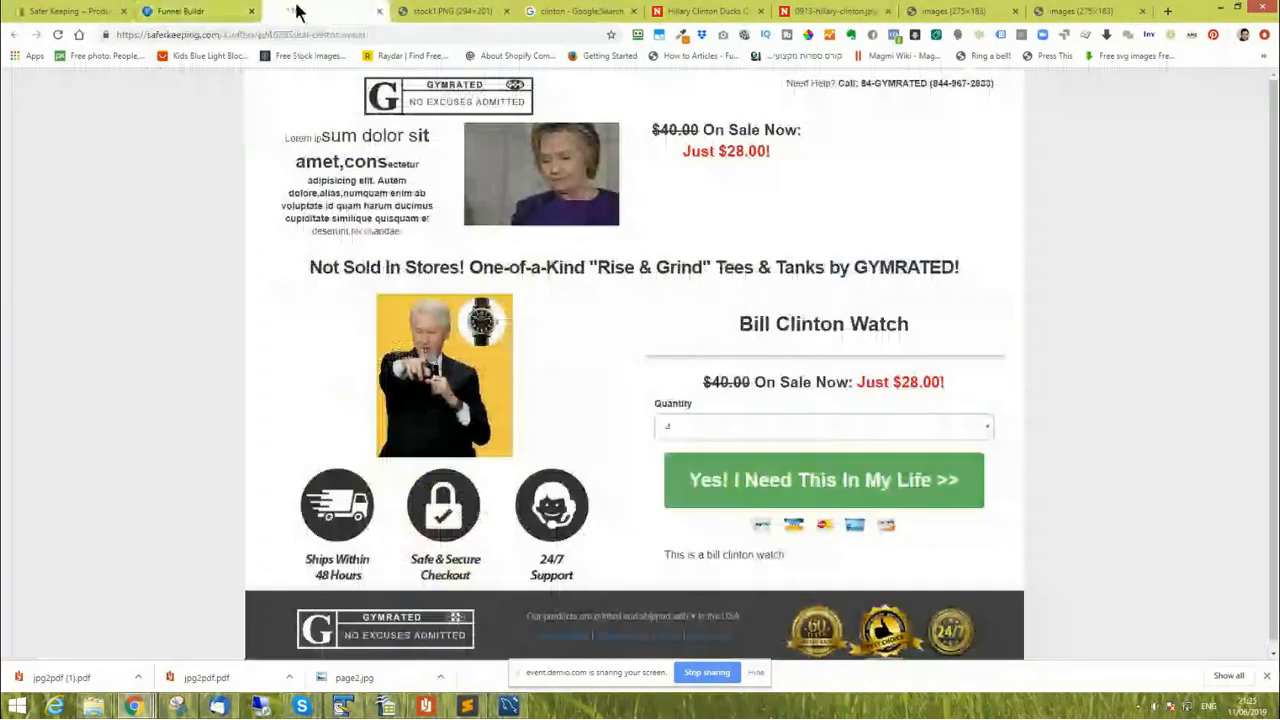
pyautogui.click(58, 35)
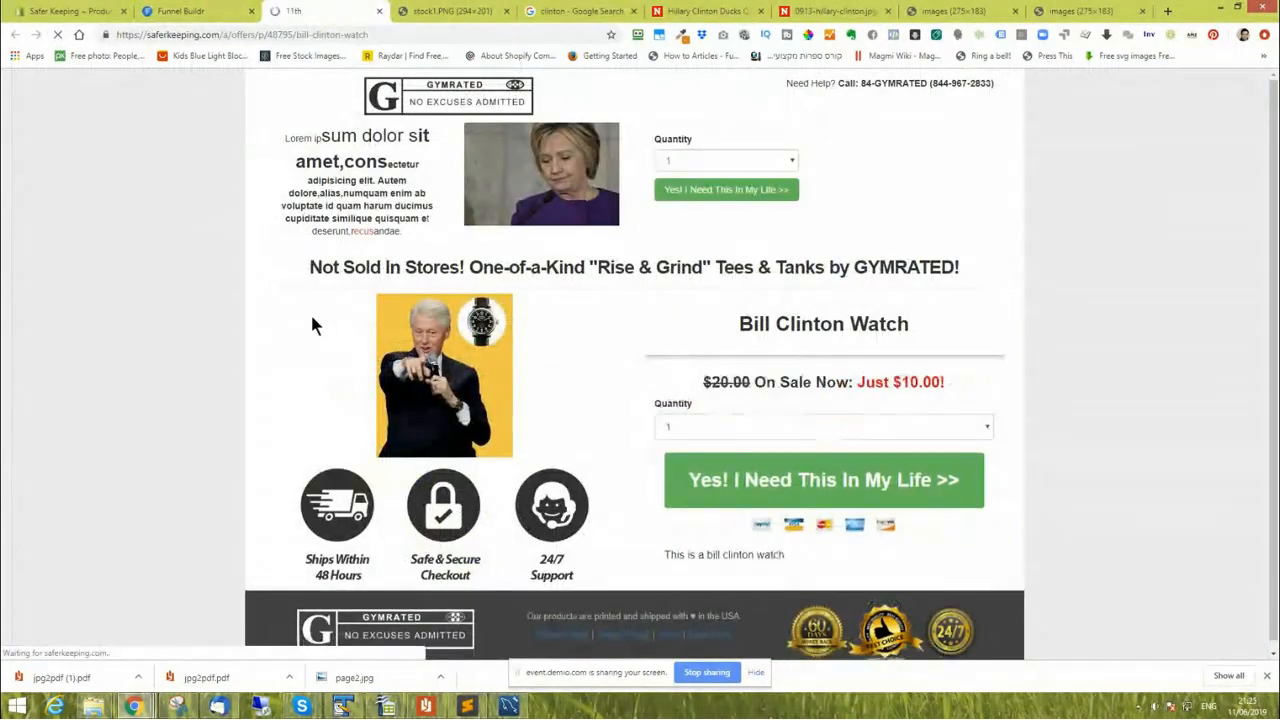
pyautogui.click(686, 163)
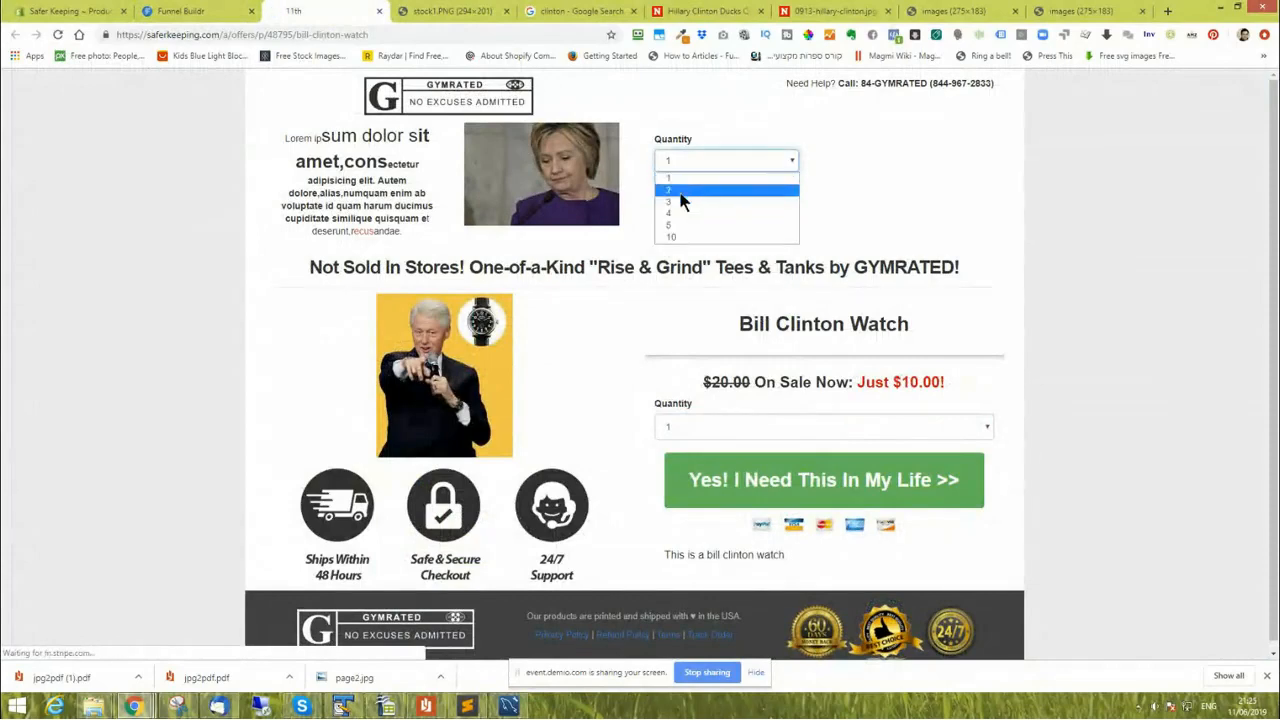
pyautogui.click(670, 229)
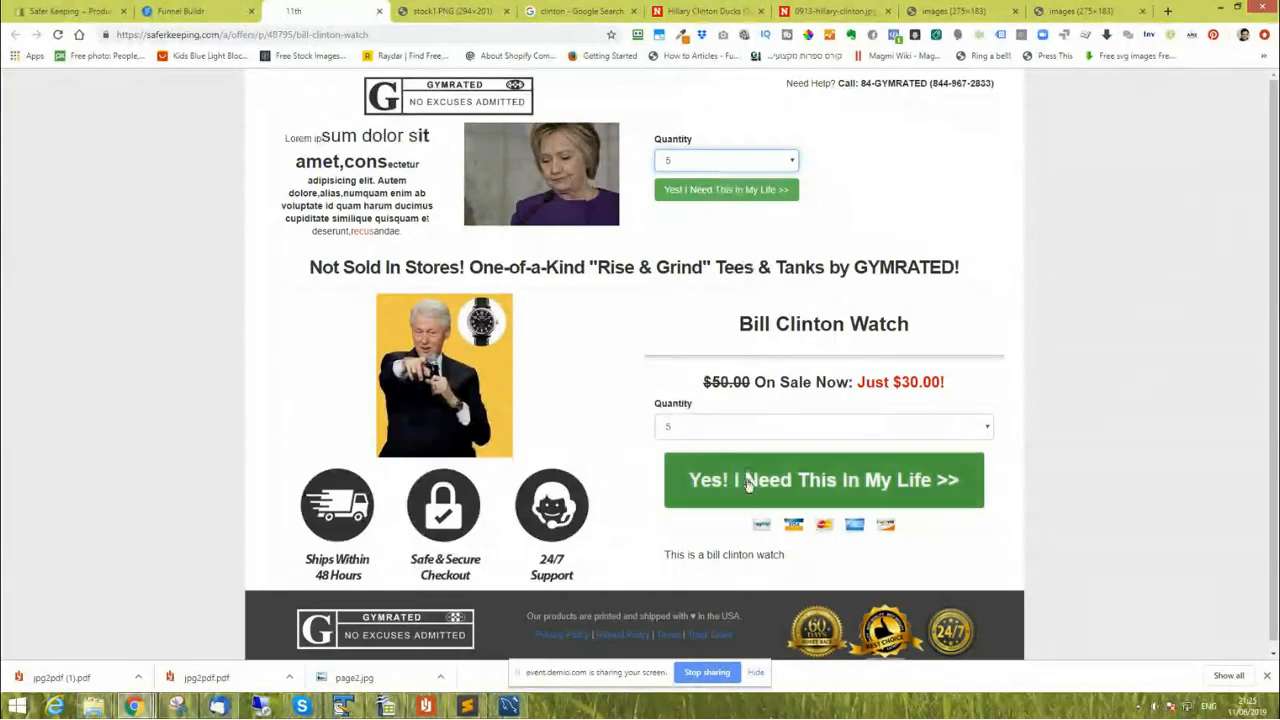
pyautogui.click(722, 426)
pyautogui.click(722, 505)
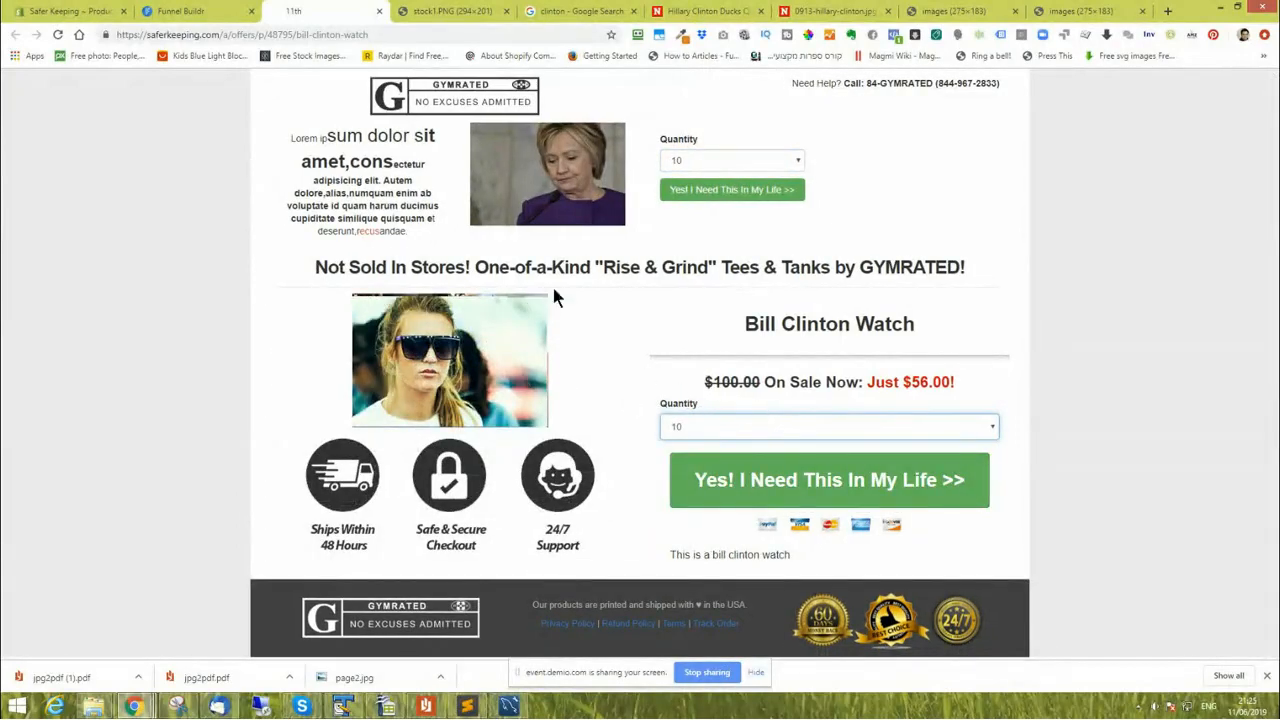
pyautogui.click(706, 426)
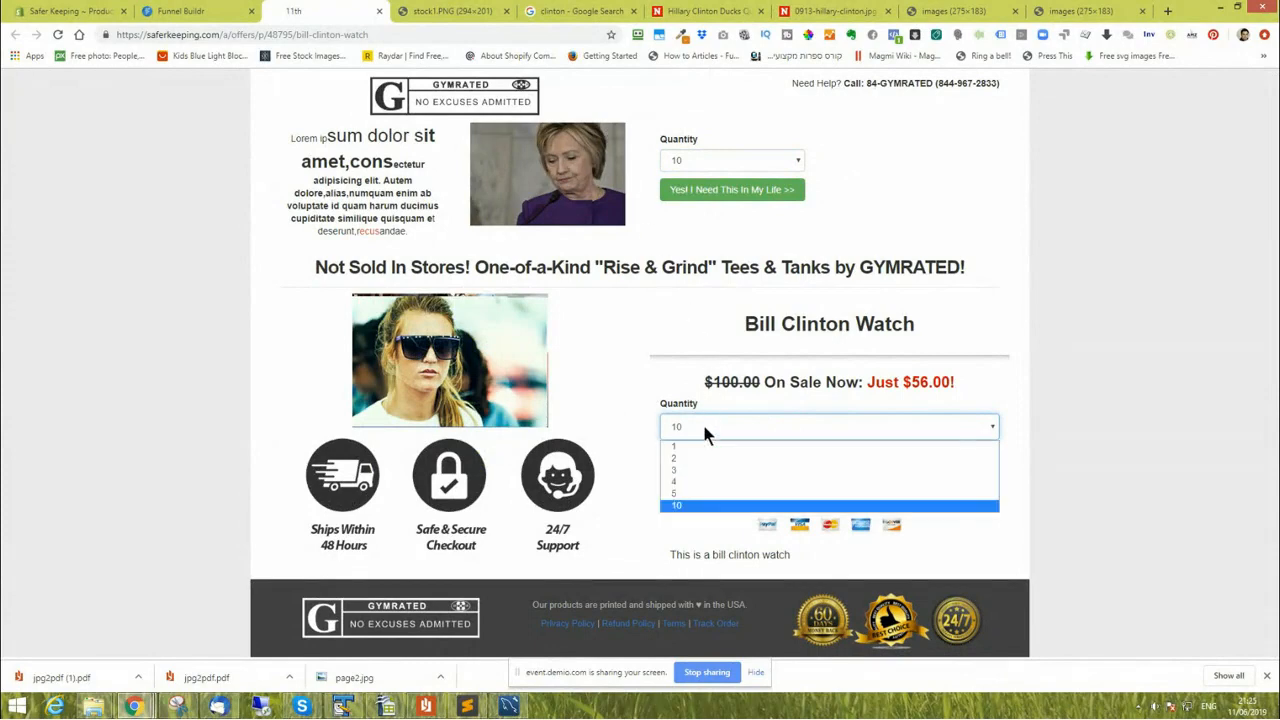
pyautogui.click(704, 470)
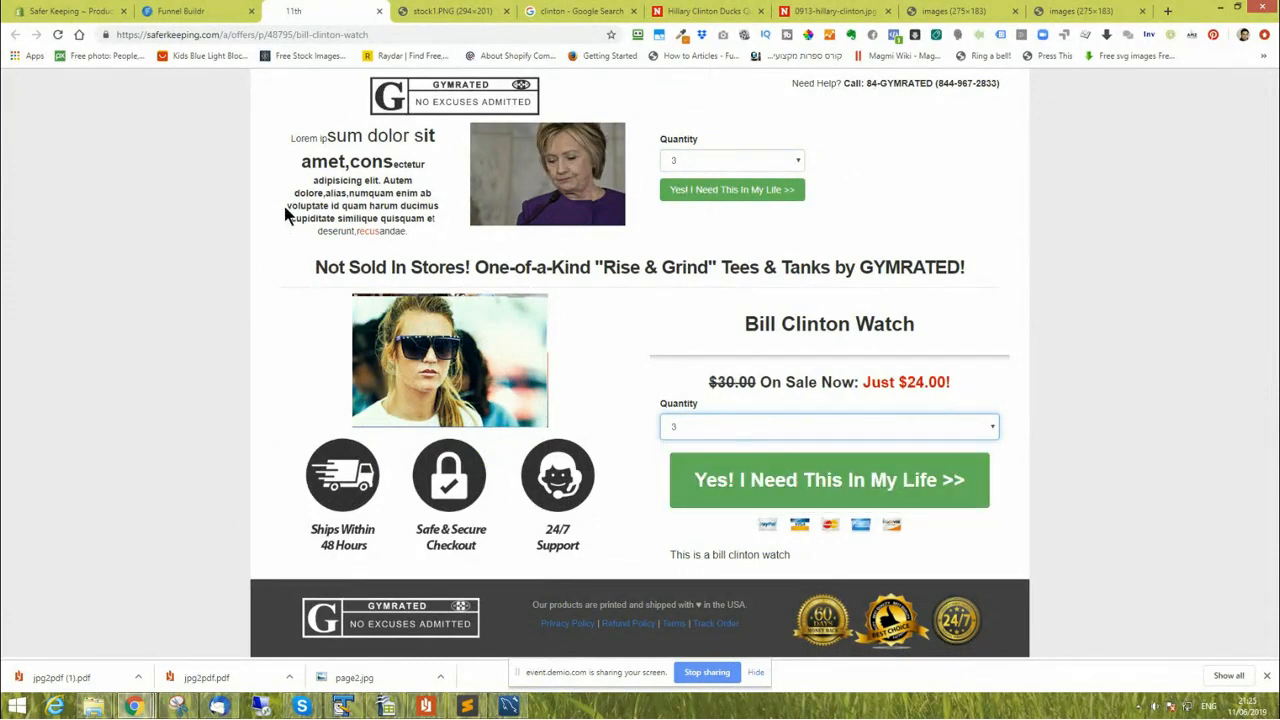
# Return to the page editor and delete the variants element from the row's third column.
pyautogui.click(180, 12)
pyautogui.moveTo(802, 250)
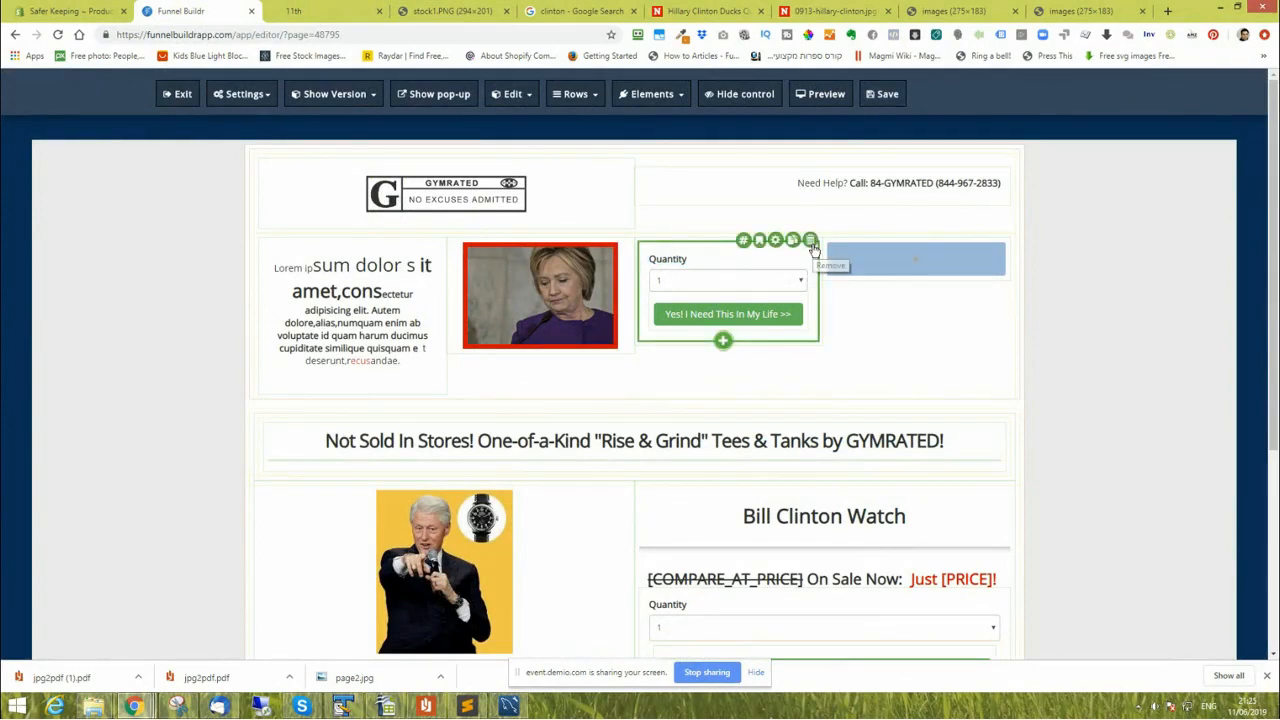
pyautogui.click(813, 246)
# Review the Shopify elements available for the empty third column, including the product images, and close the list without inserting anything.
pyautogui.click(750, 259)
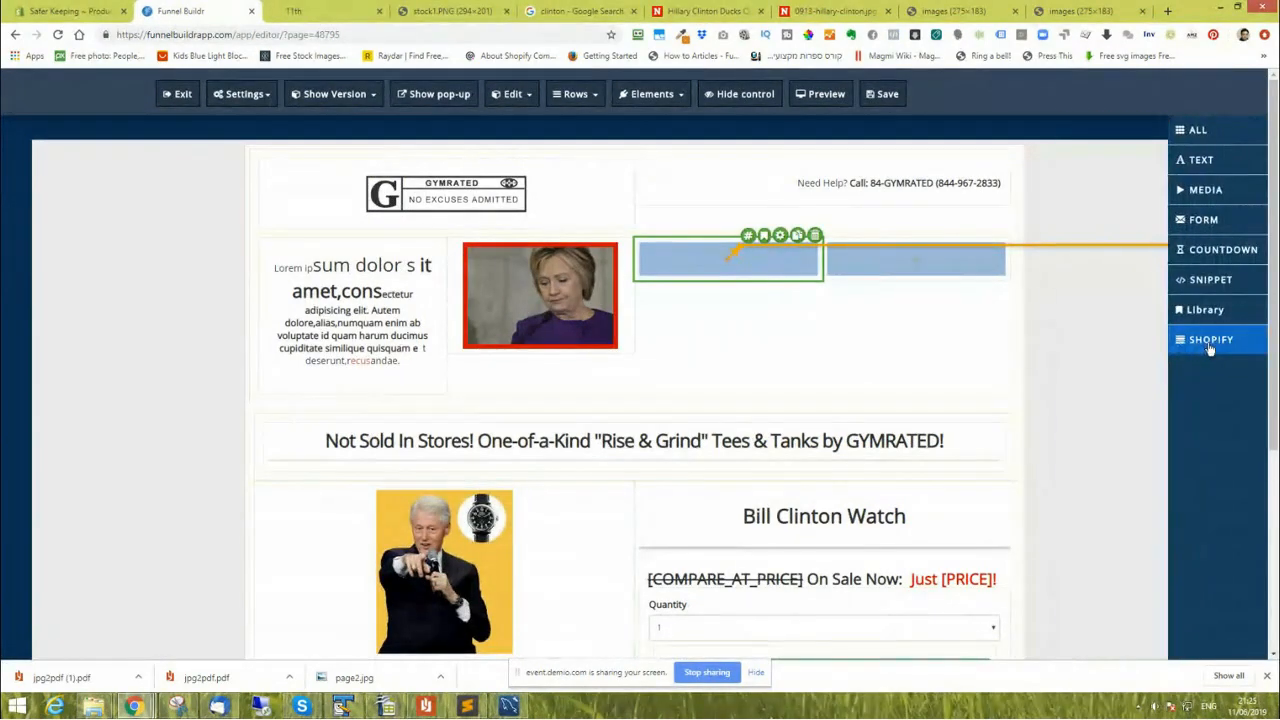
pyautogui.click(1210, 345)
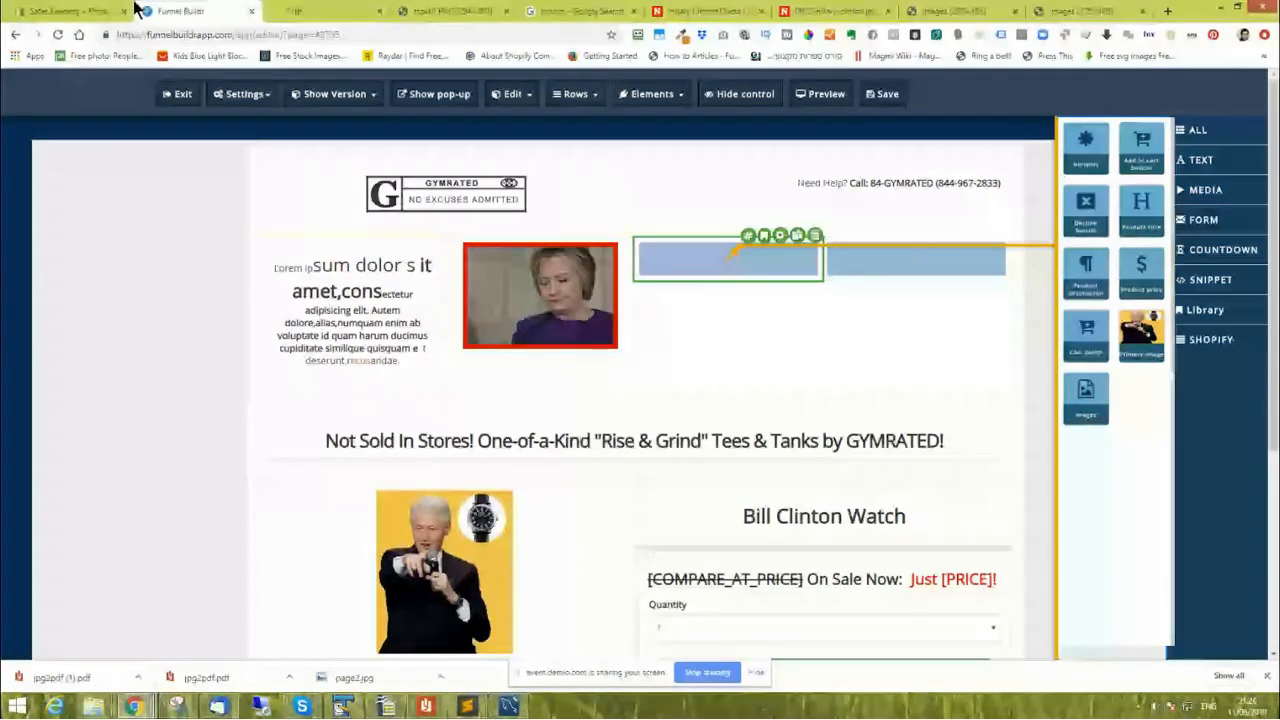
pyautogui.click(1086, 398)
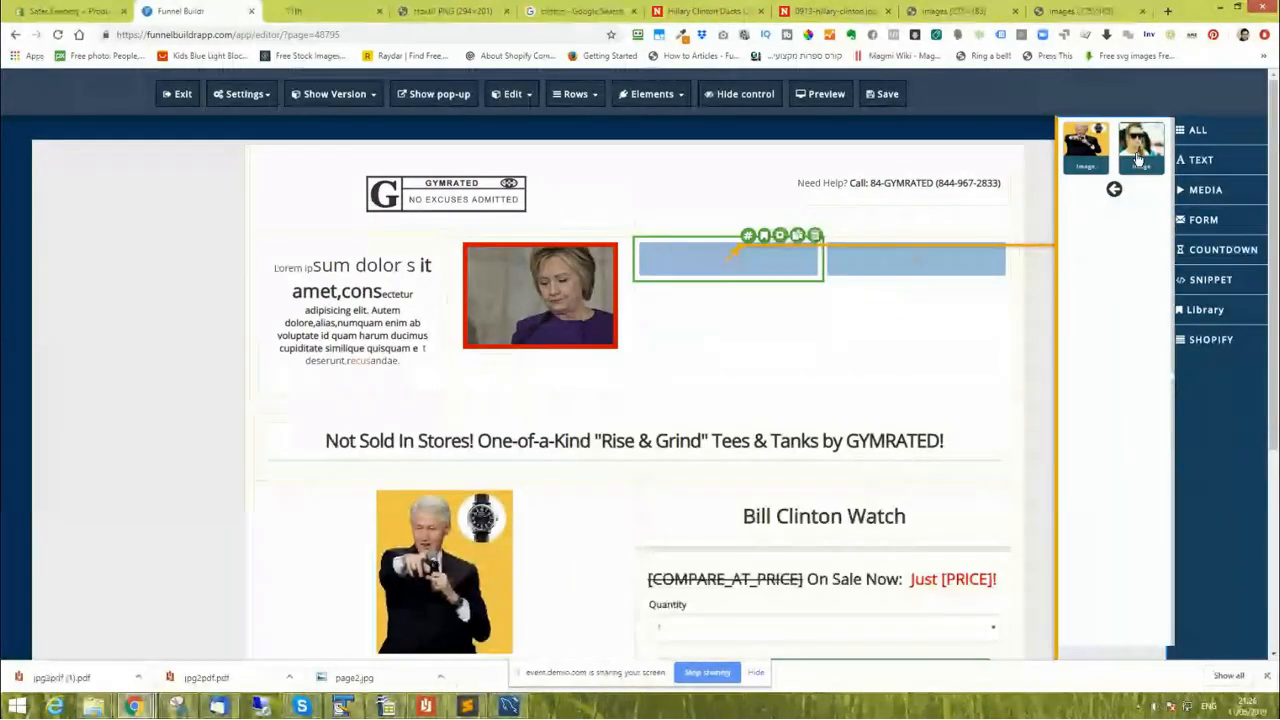
pyautogui.click(1114, 189)
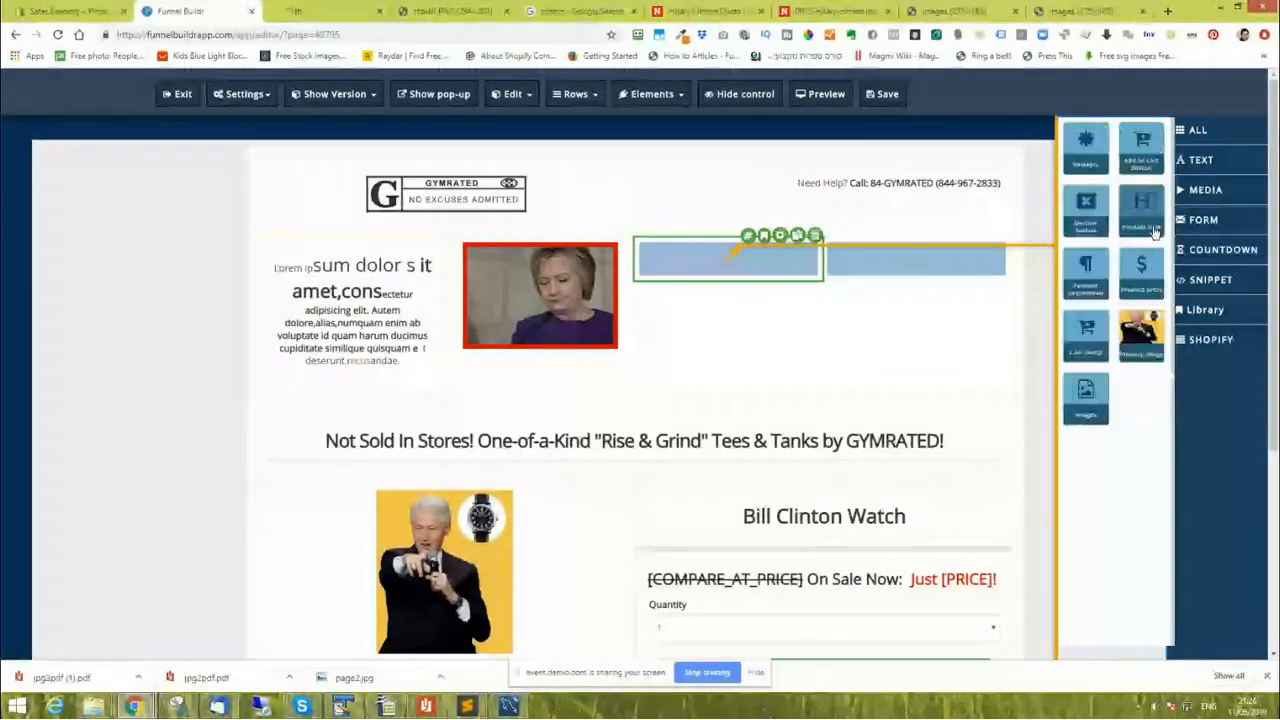
pyautogui.click(1227, 340)
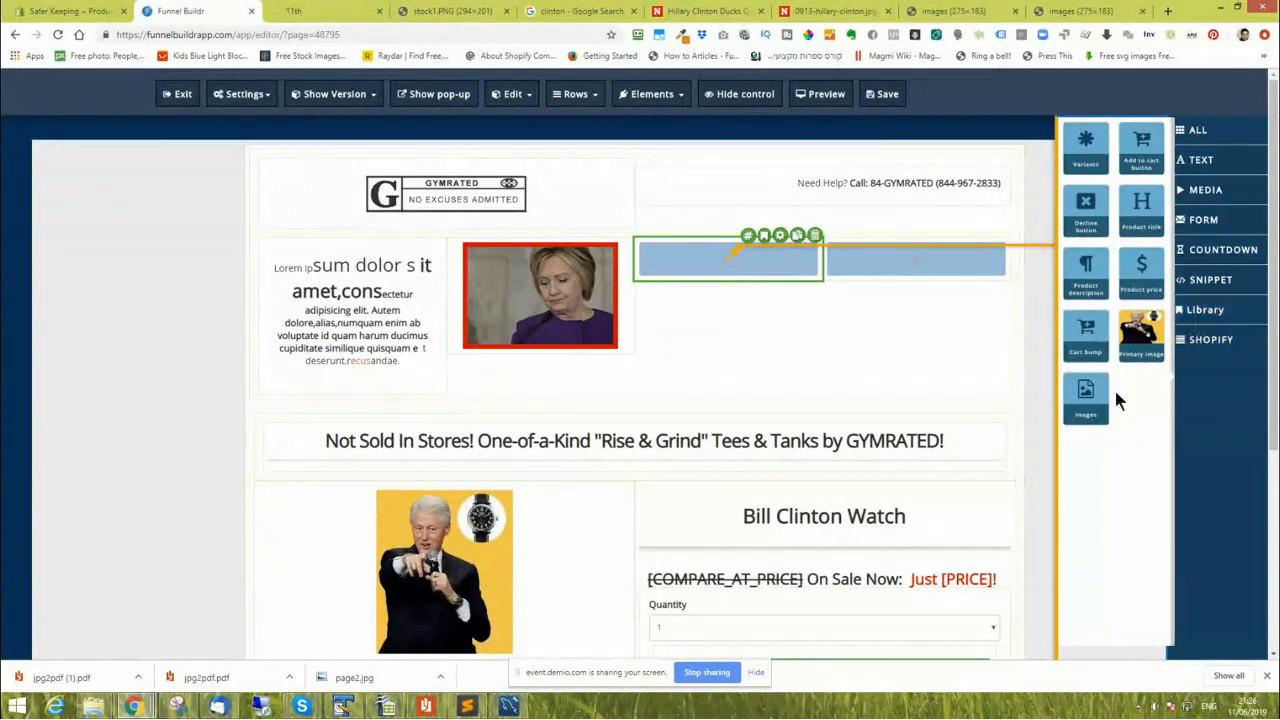
pyautogui.click(1040, 345)
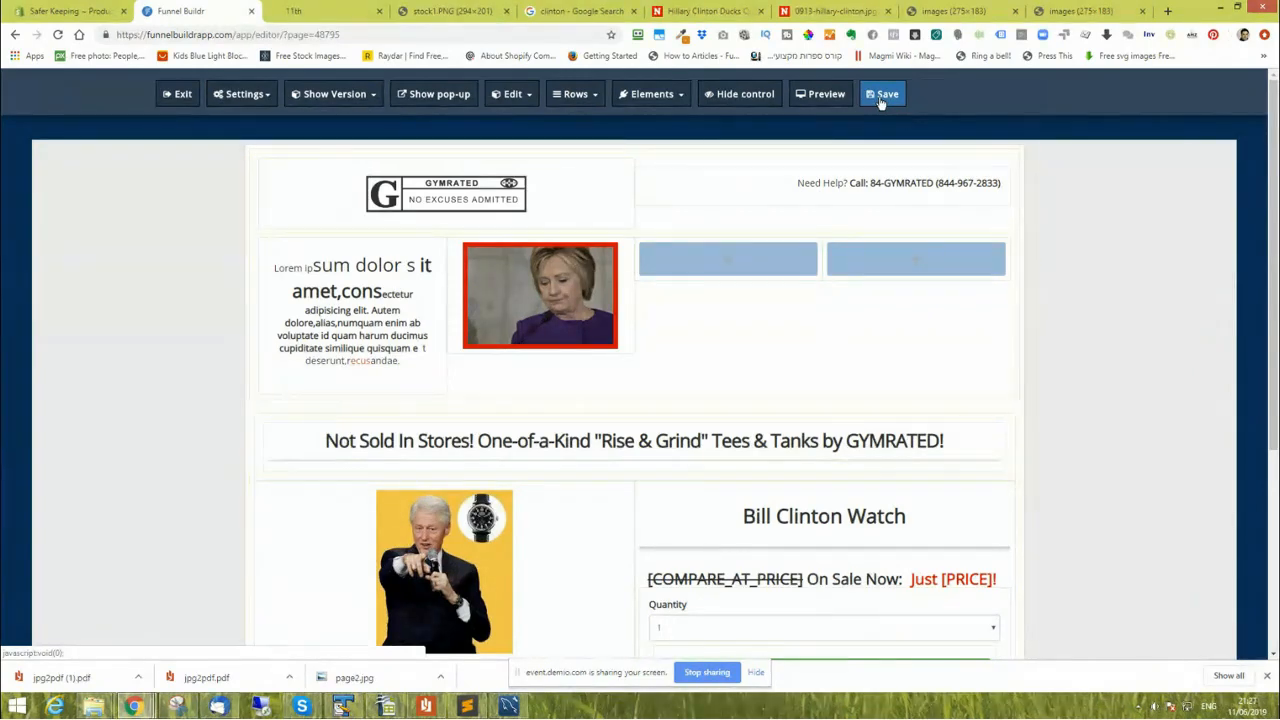
# Check how the page looks without the editing controls, restore them, and look over the Elements, Rows and Edit options.
pyautogui.click(820, 95)
pyautogui.click(297, 17)
pyautogui.click(168, 10)
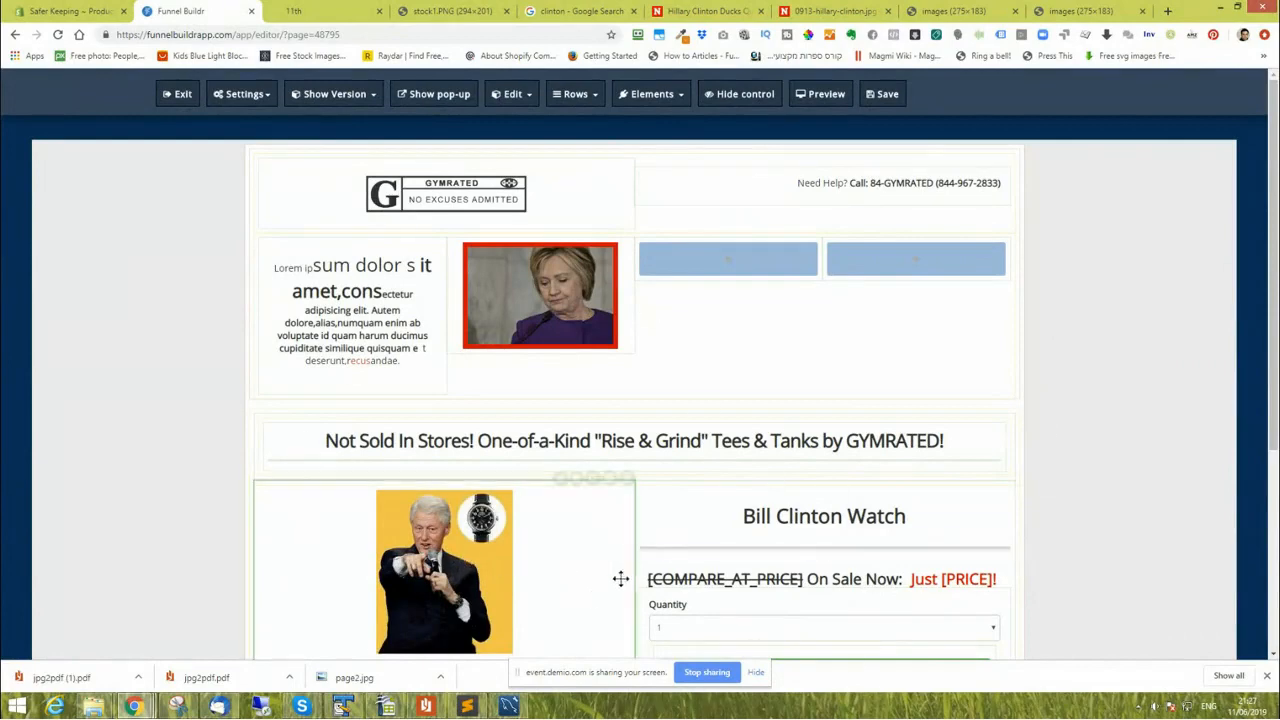
pyautogui.click(744, 94)
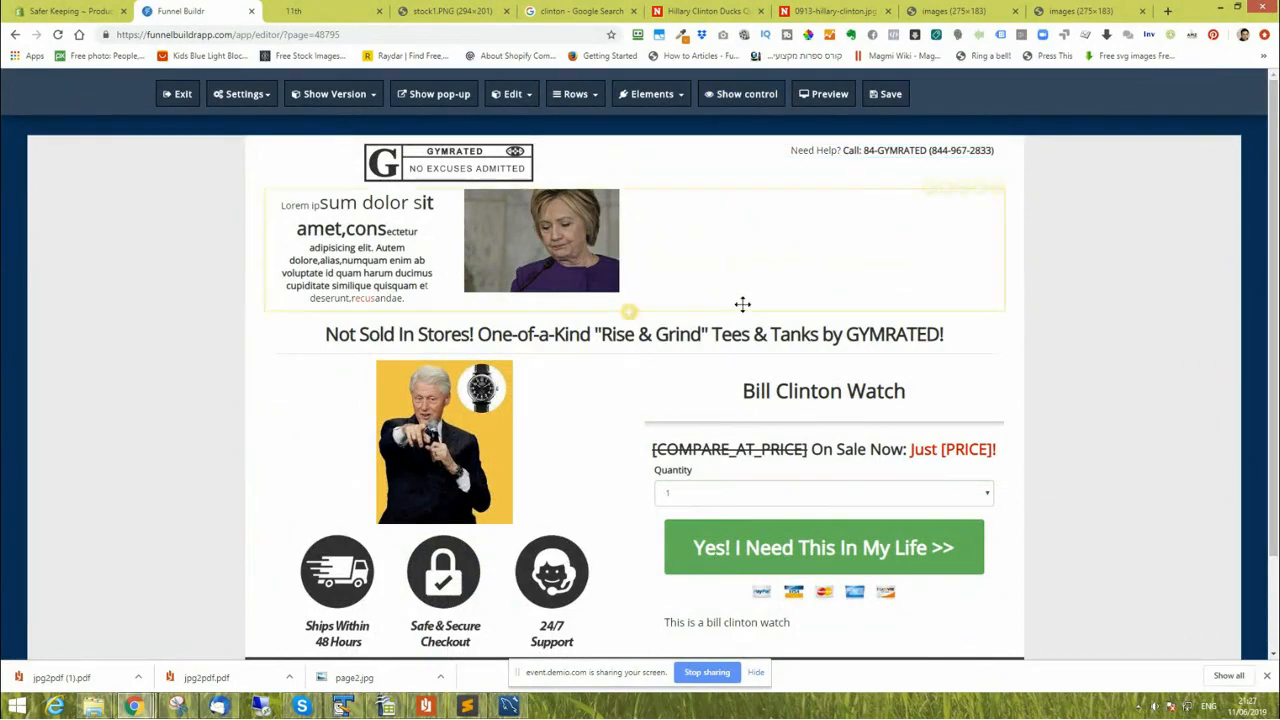
pyautogui.click(752, 95)
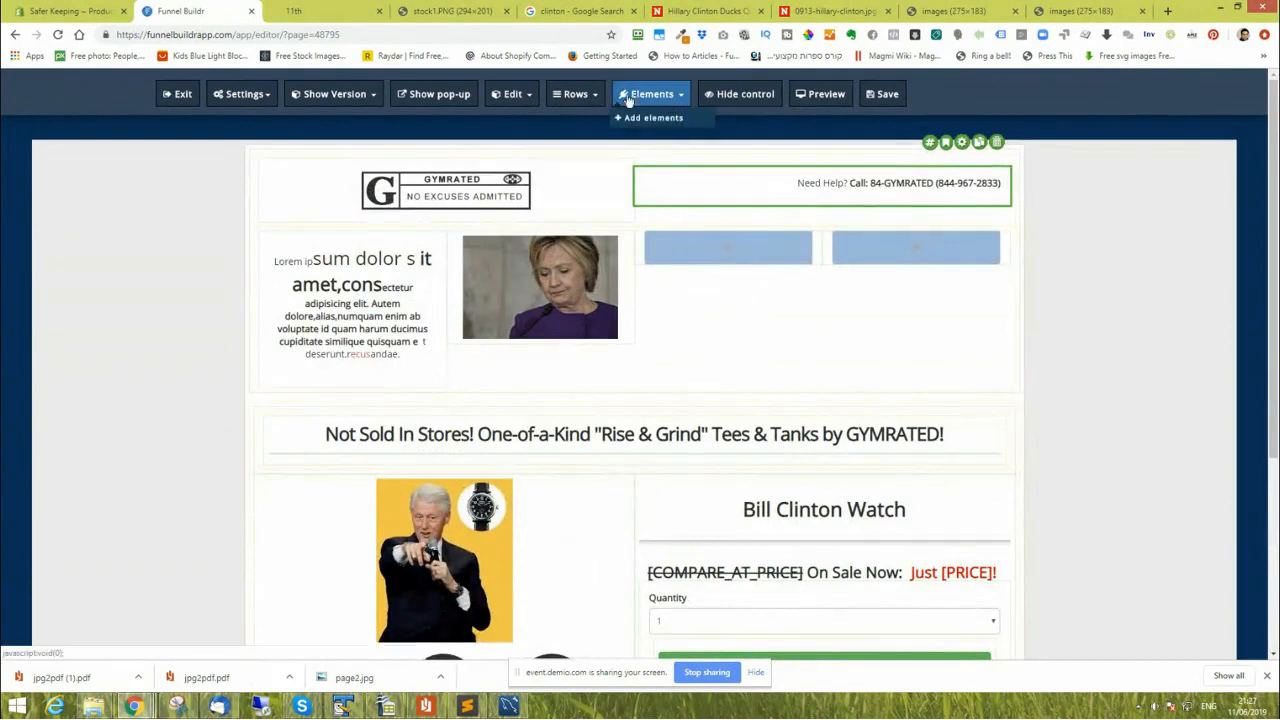
pyautogui.moveTo(643, 105)
pyautogui.moveTo(588, 105)
pyautogui.moveTo(481, 95)
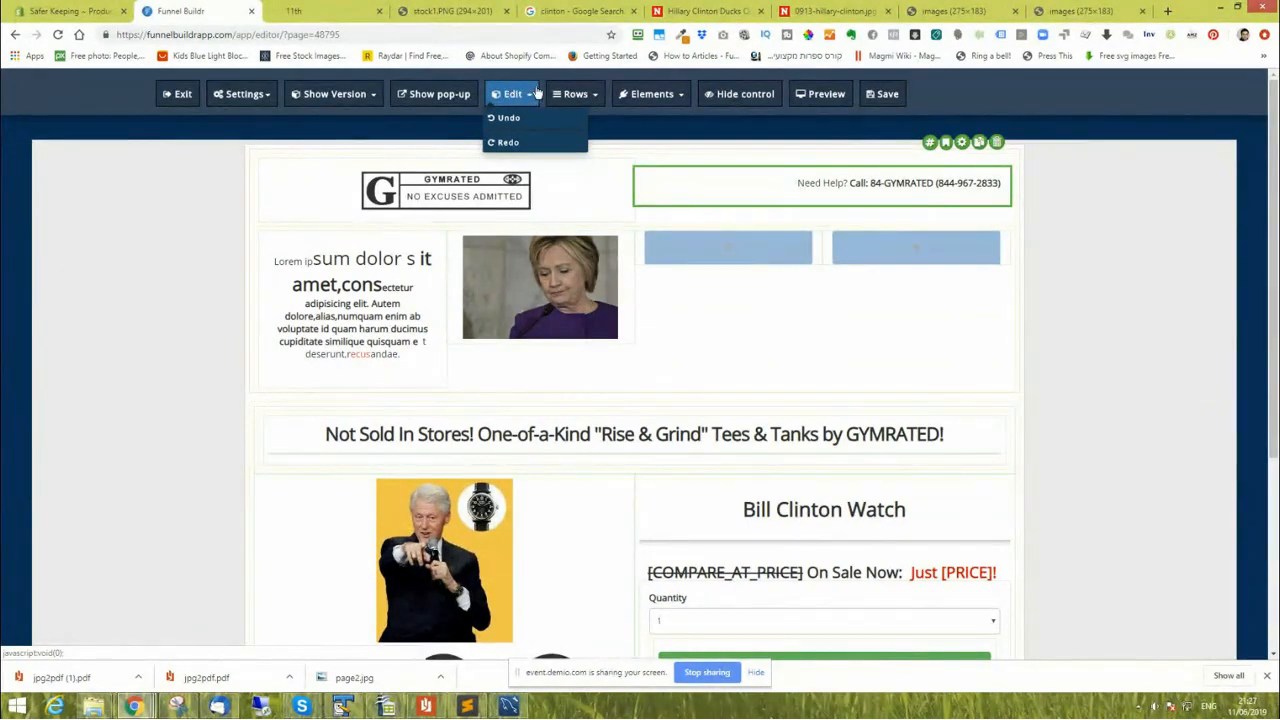
# Turn on the exit popup, open it for editing and insert the Opt-in form element into its empty area.
pyautogui.click(424, 97)
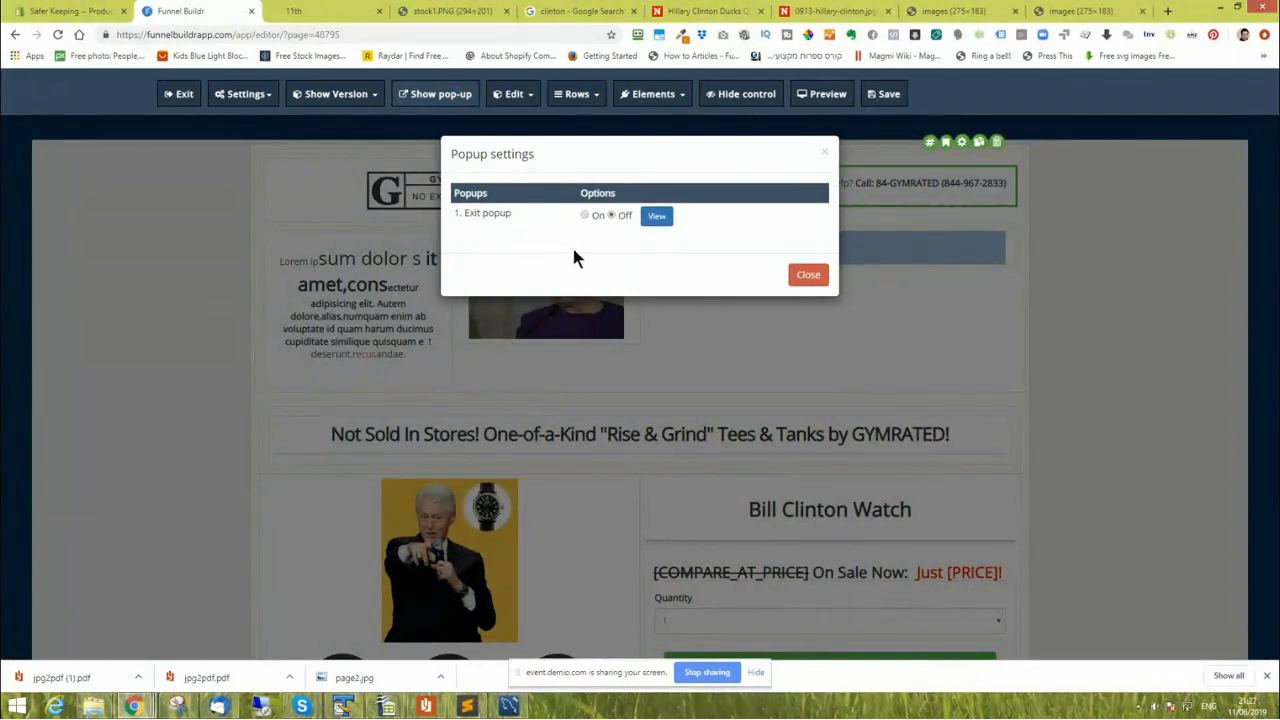
pyautogui.click(585, 215)
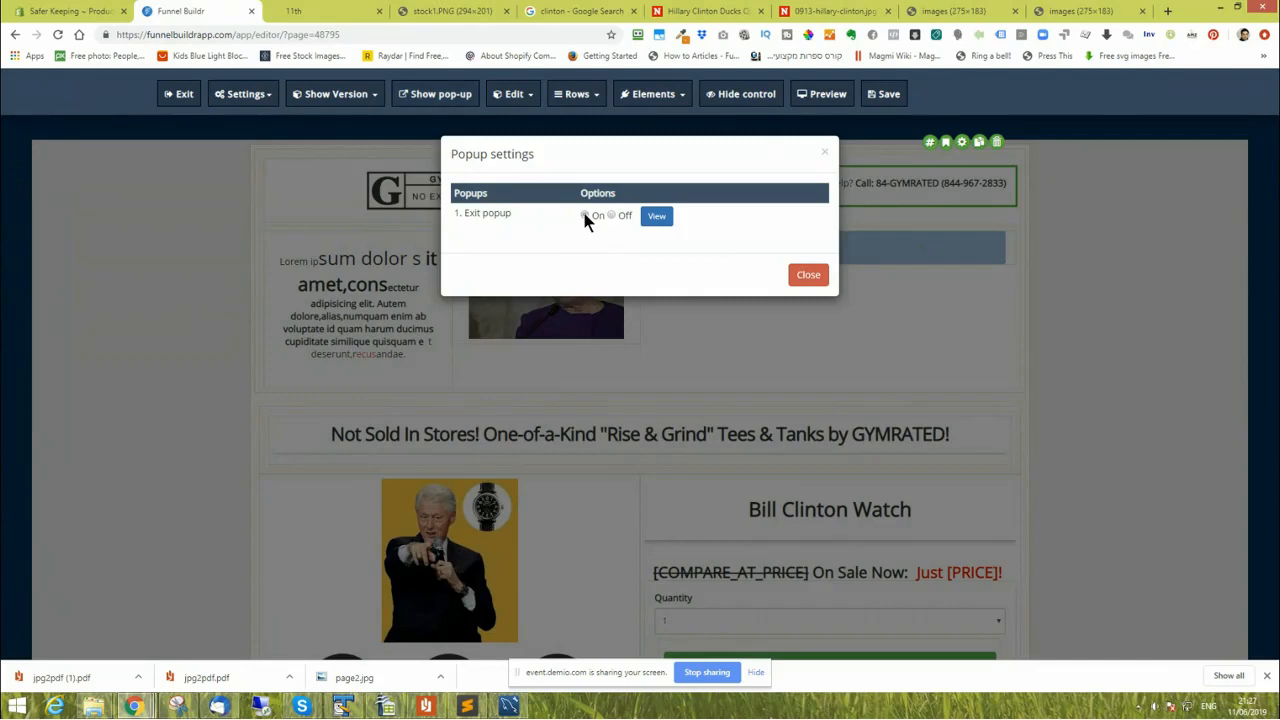
pyautogui.click(655, 216)
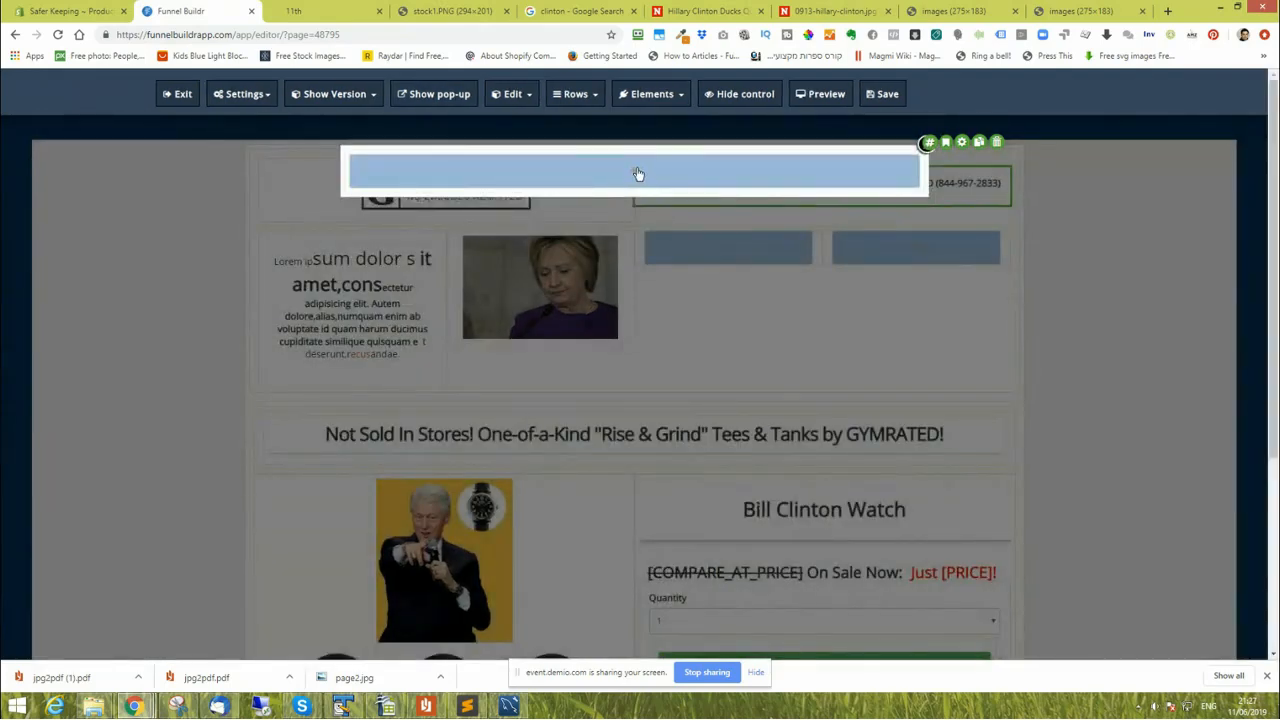
pyautogui.click(638, 174)
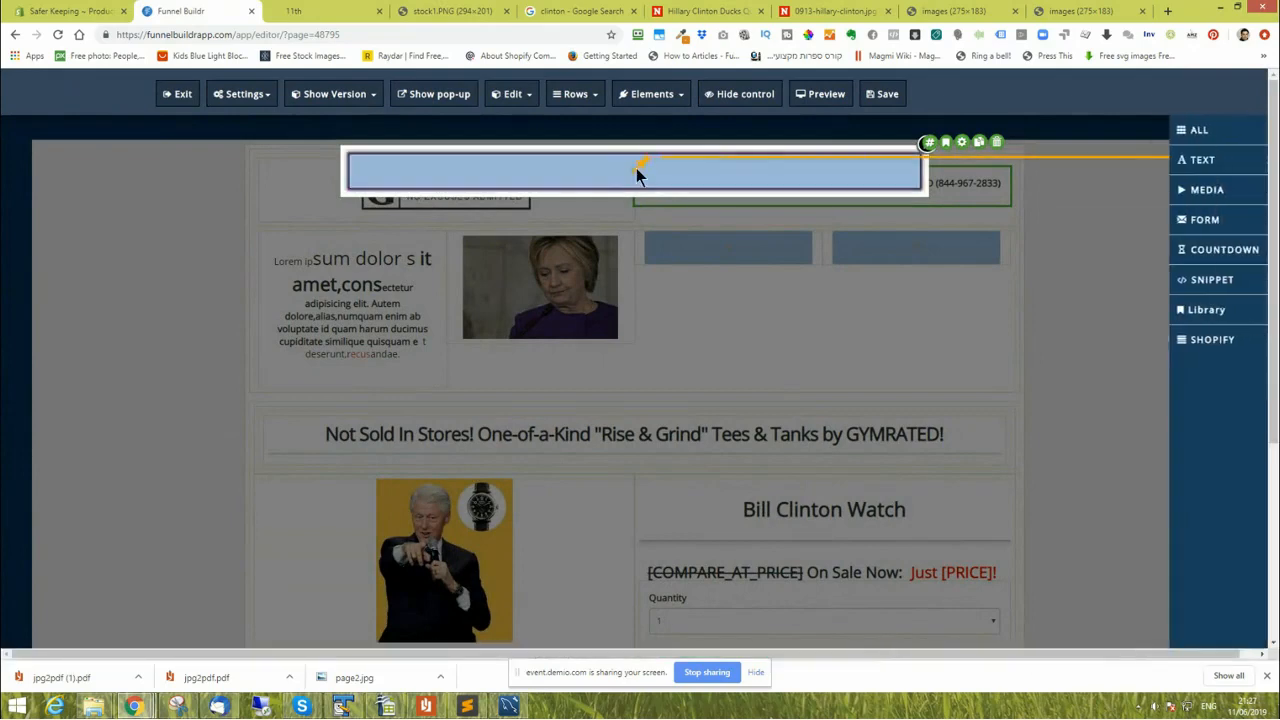
pyautogui.click(1217, 221)
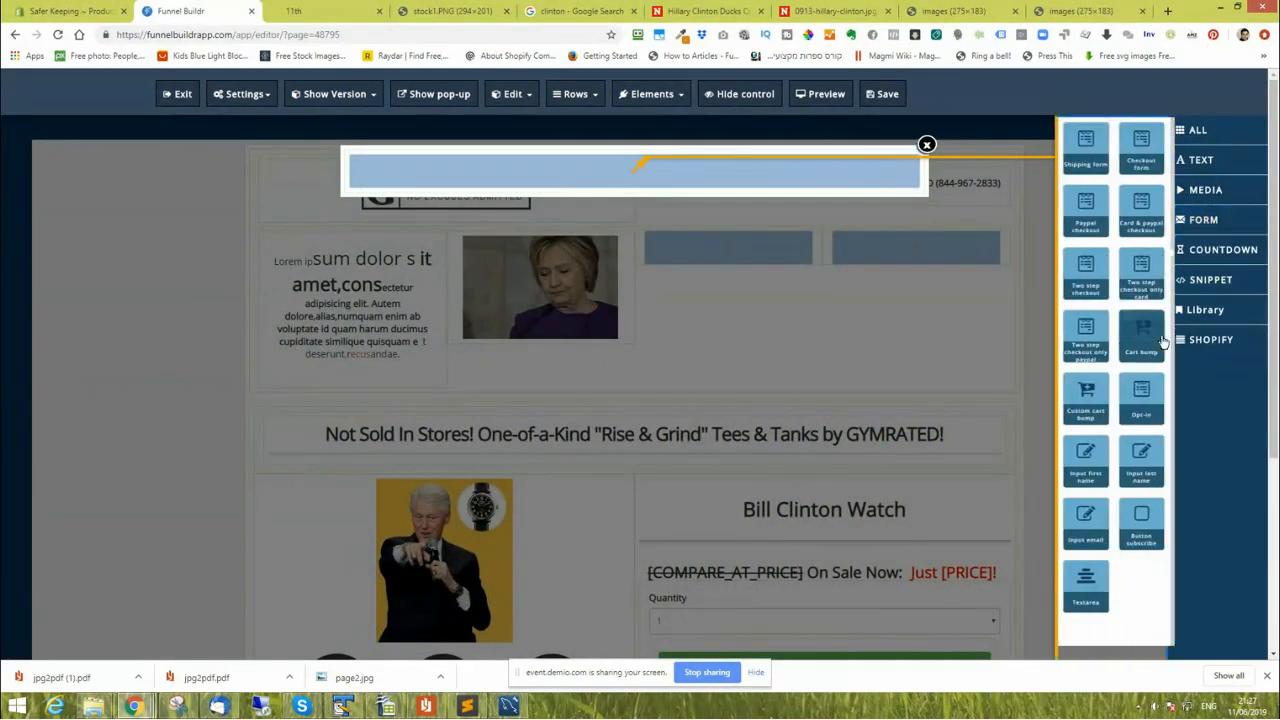
pyautogui.click(1144, 400)
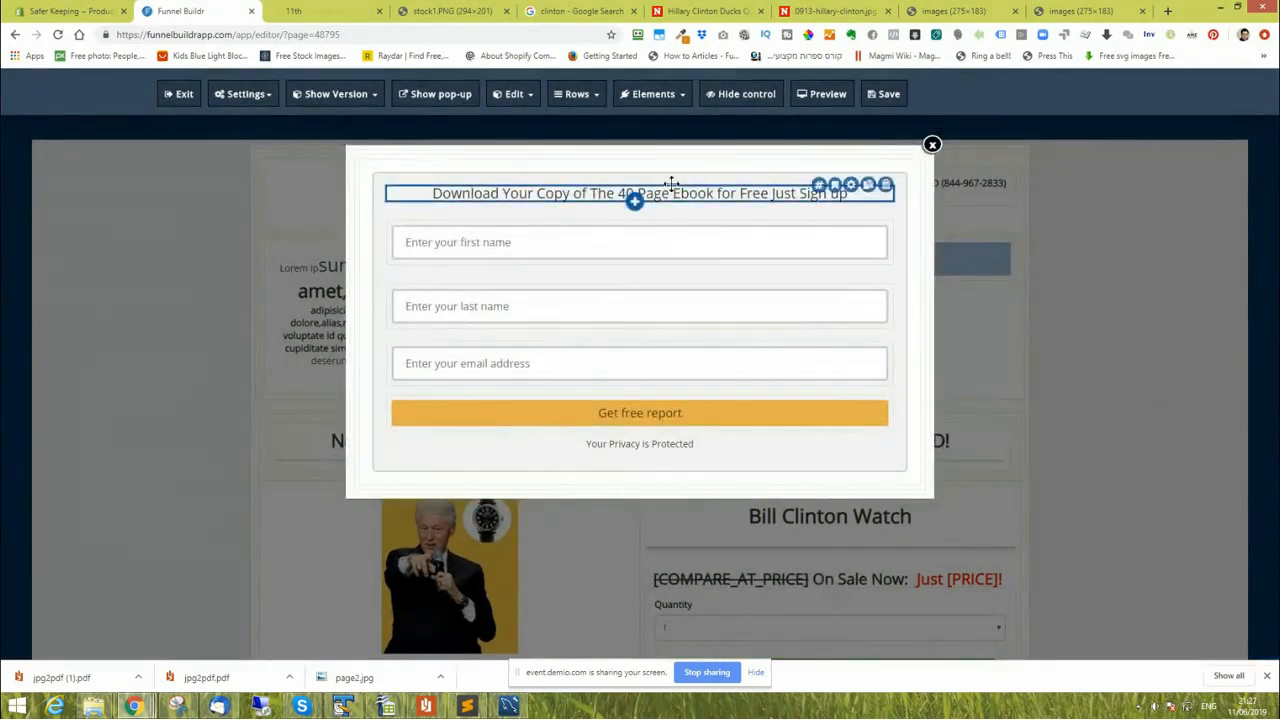
# Delete the first name field with its column and the last name field from the popup's opt-in form.
pyautogui.click(882, 224)
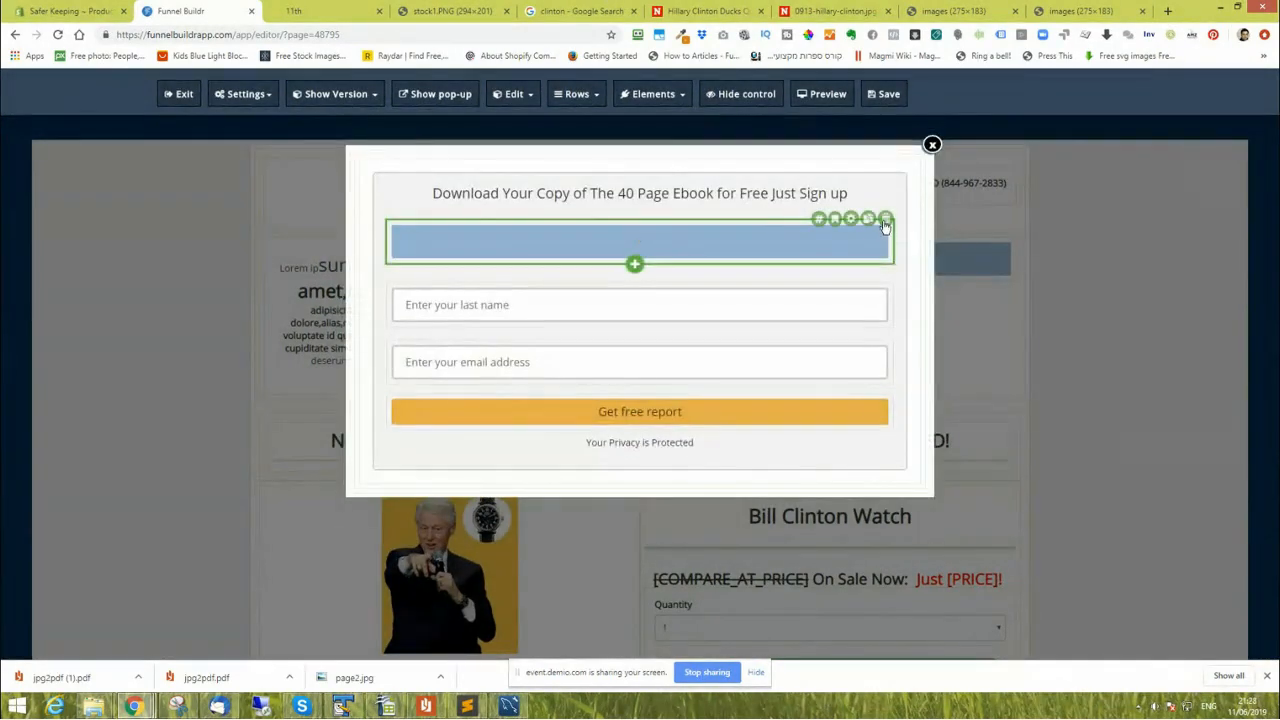
pyautogui.click(882, 224)
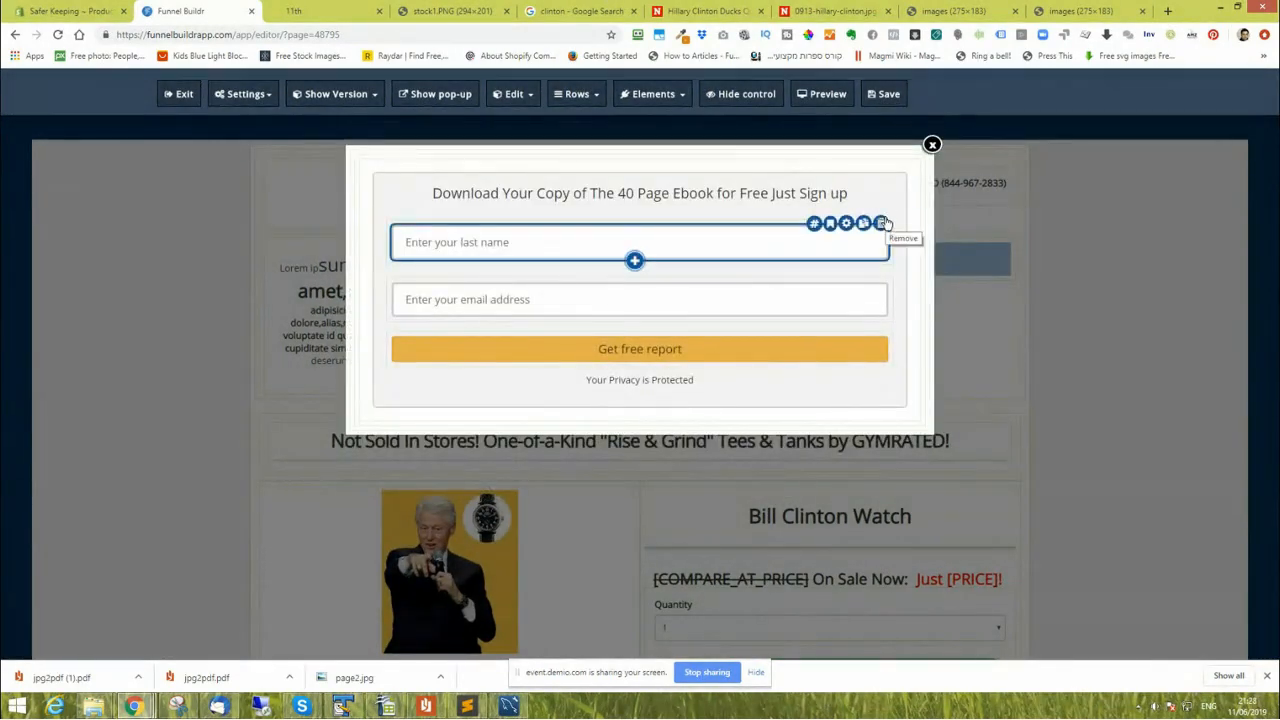
pyautogui.click(885, 219)
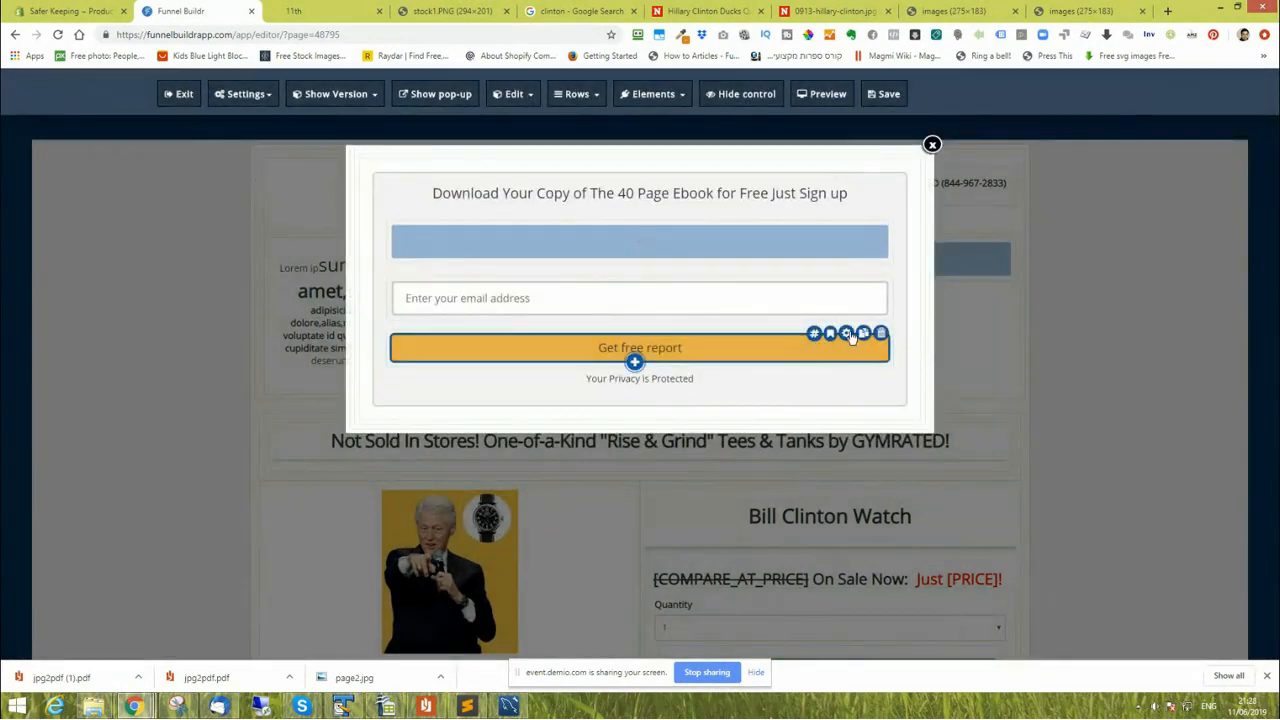
# Change the opt-in button's text to "Get free book", save its settings, and delete the empty column above the email field.
pyautogui.click(847, 334)
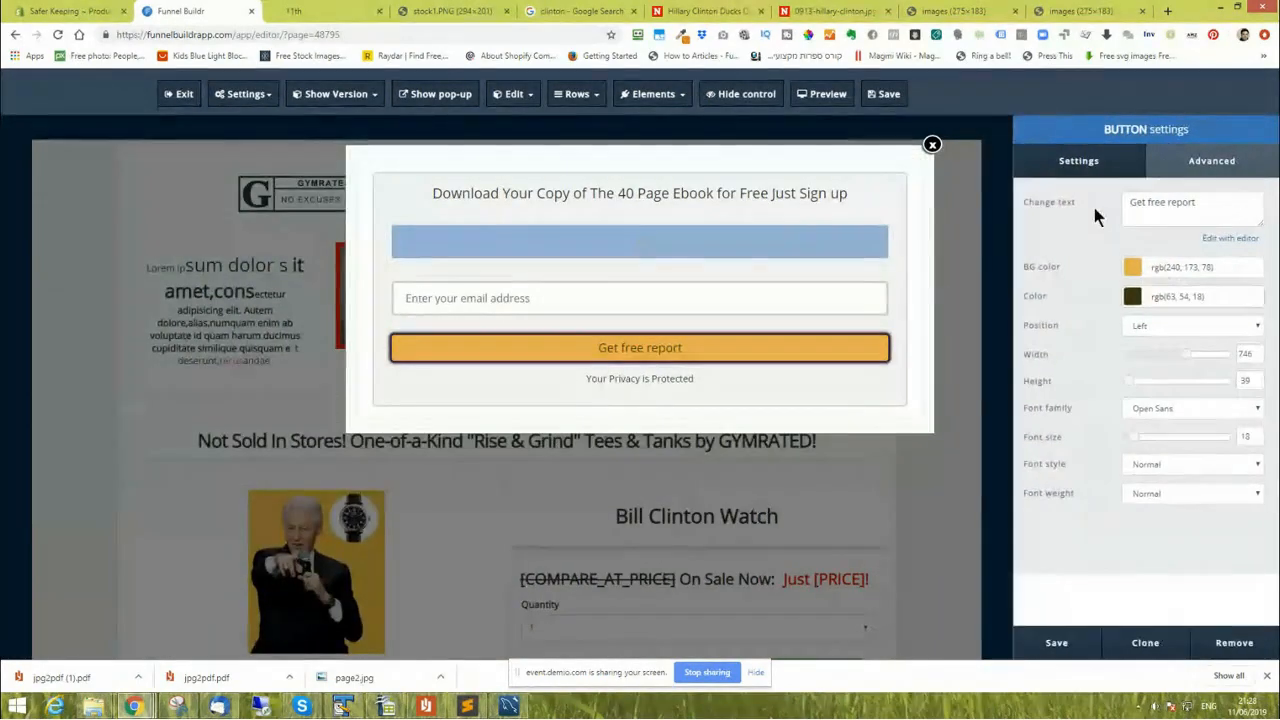
pyautogui.doubleClick(1181, 201)
pyautogui.write('book')
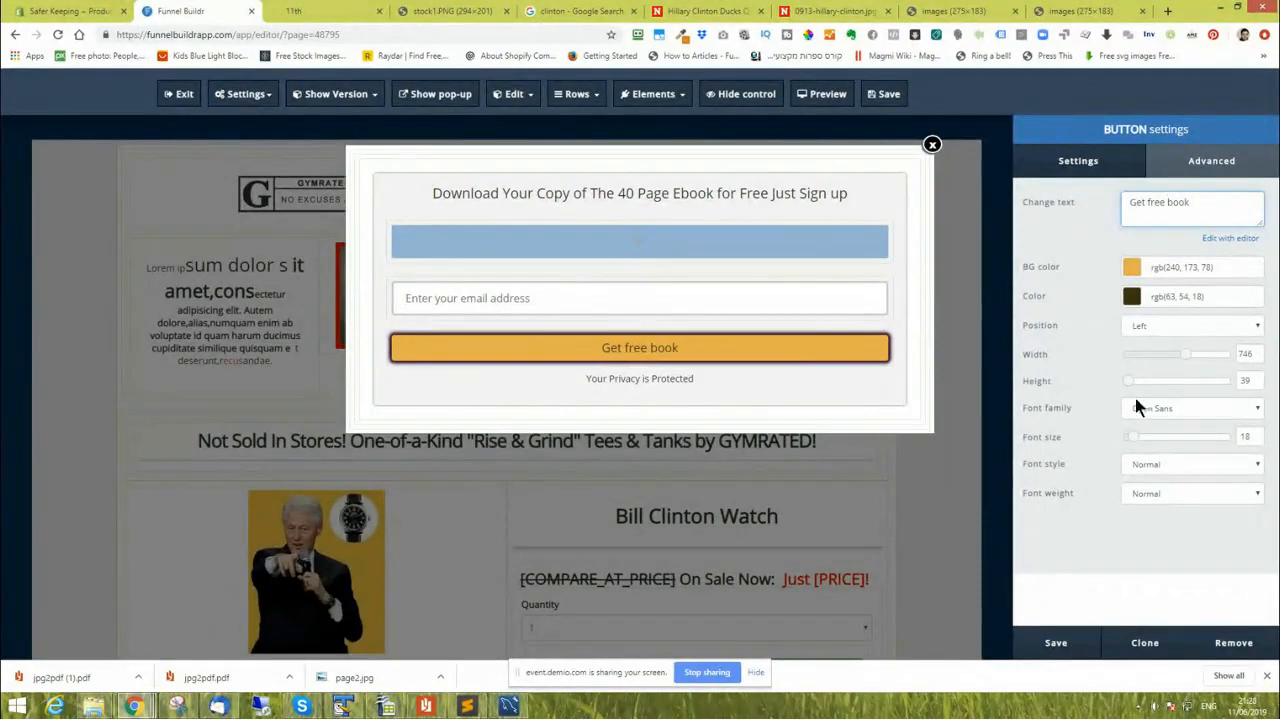
pyautogui.click(1058, 644)
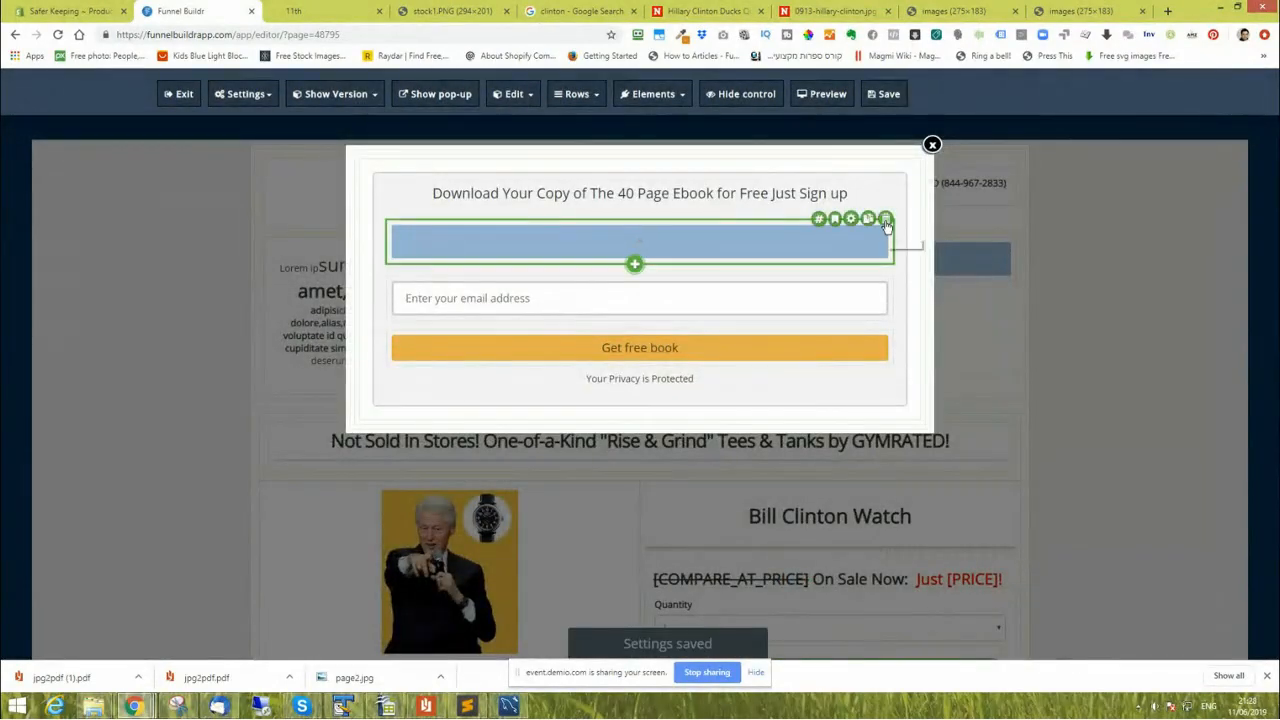
pyautogui.click(883, 217)
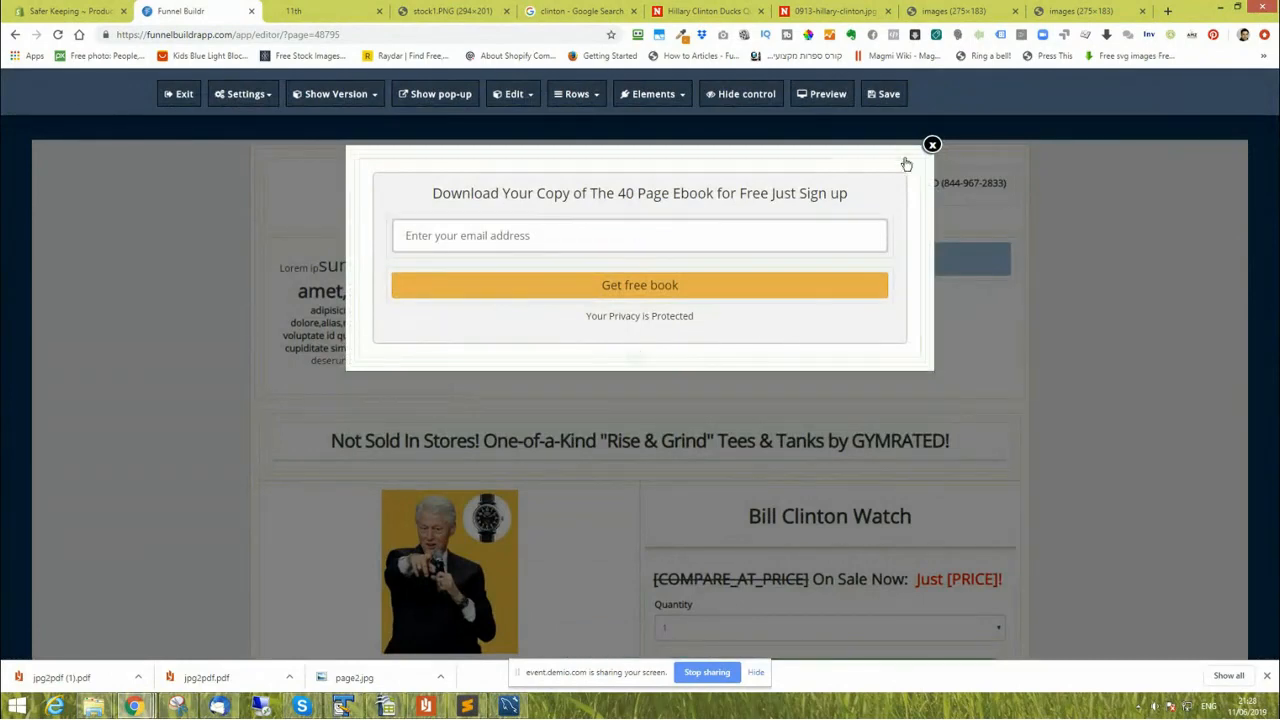
# Review the popup's on/off settings, and close both the settings and the exit popup.
pyautogui.click(421, 93)
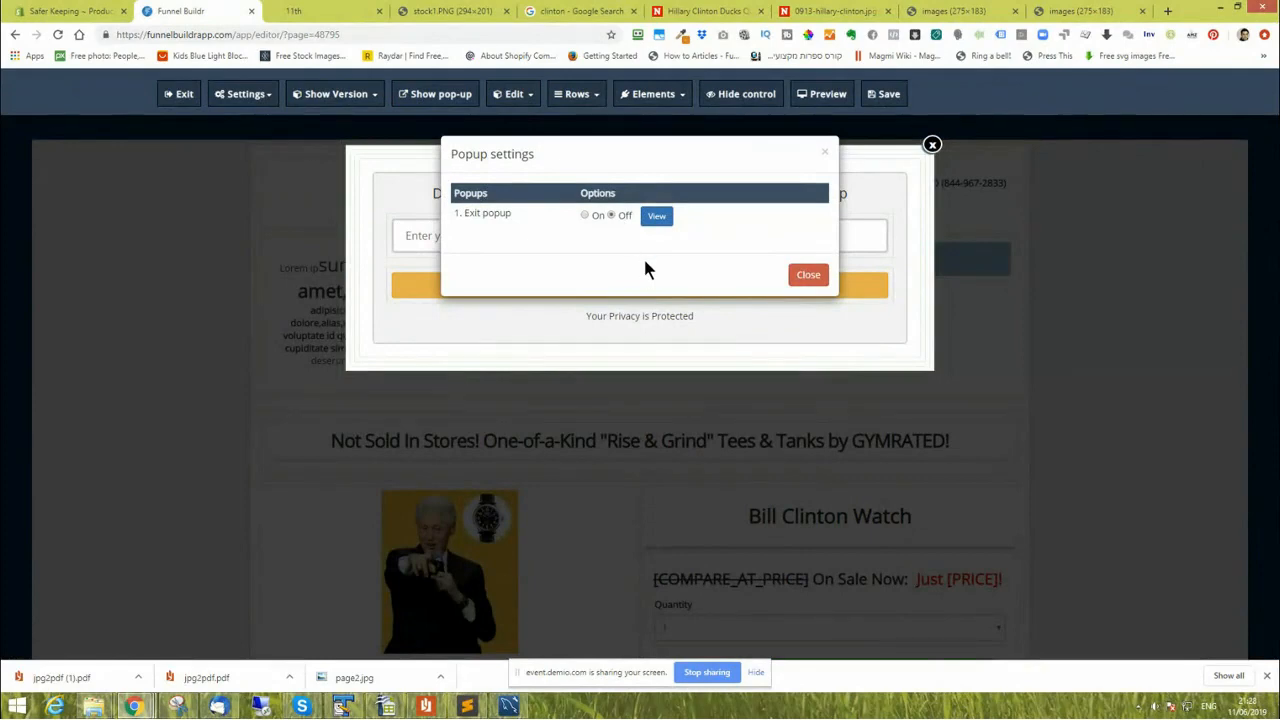
pyautogui.click(808, 276)
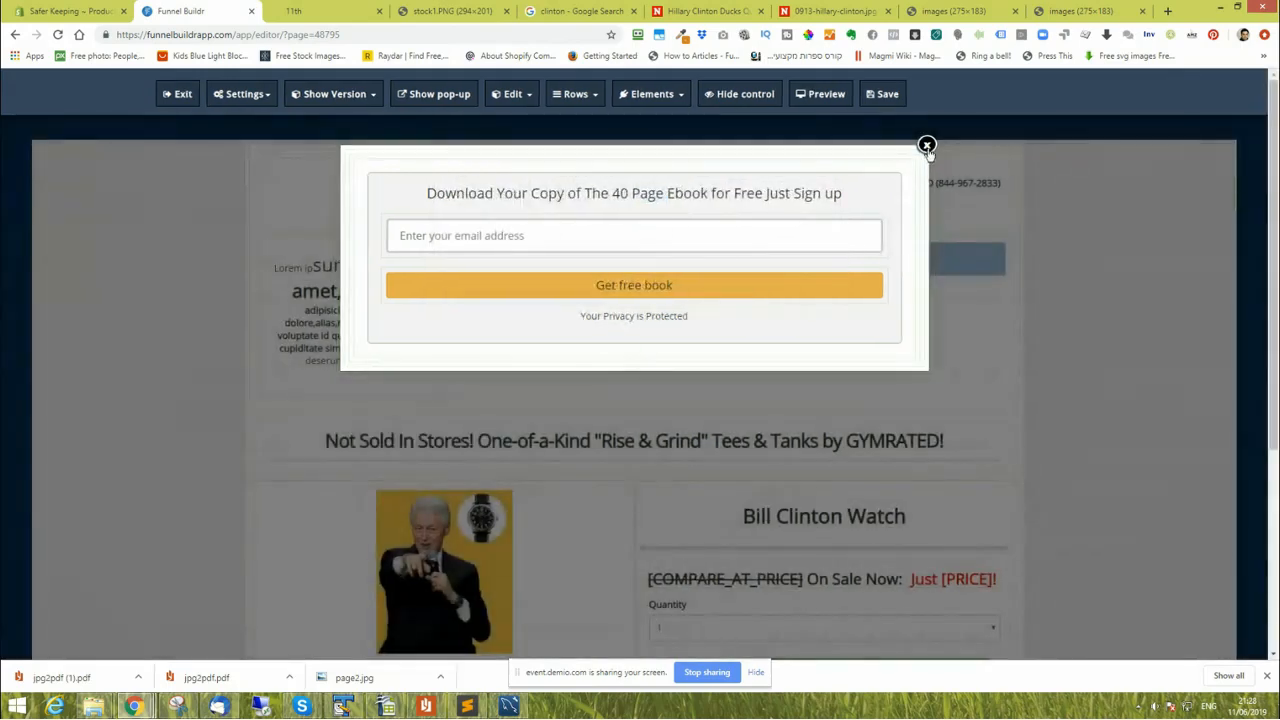
pyautogui.click(927, 146)
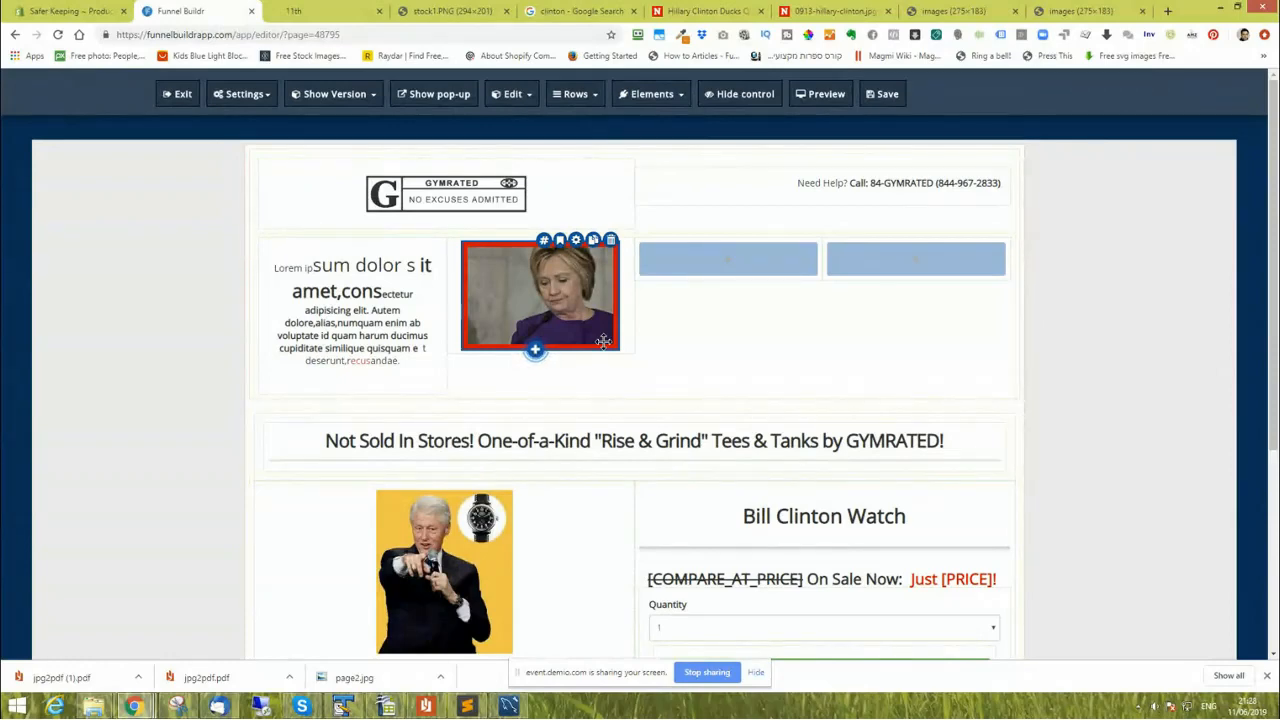
# Review the AWeber list selection in the page's opt-in settings and close them without changes.
pyautogui.click(242, 94)
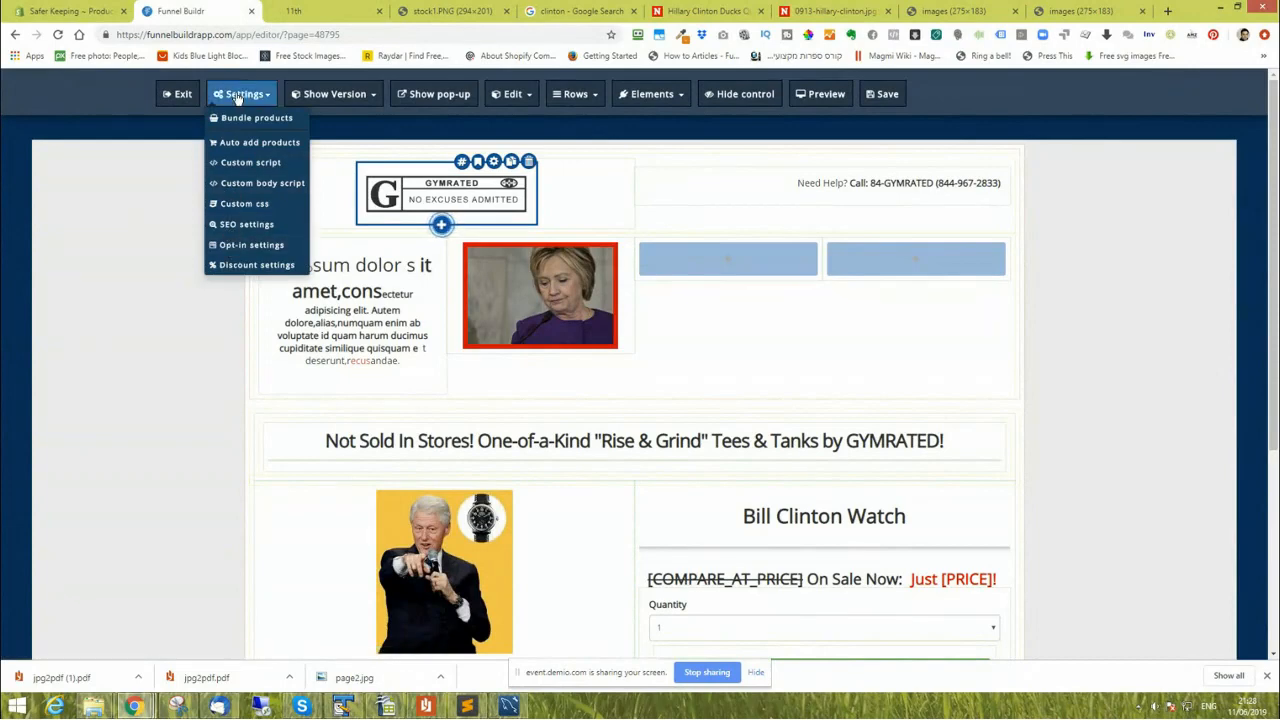
pyautogui.click(252, 245)
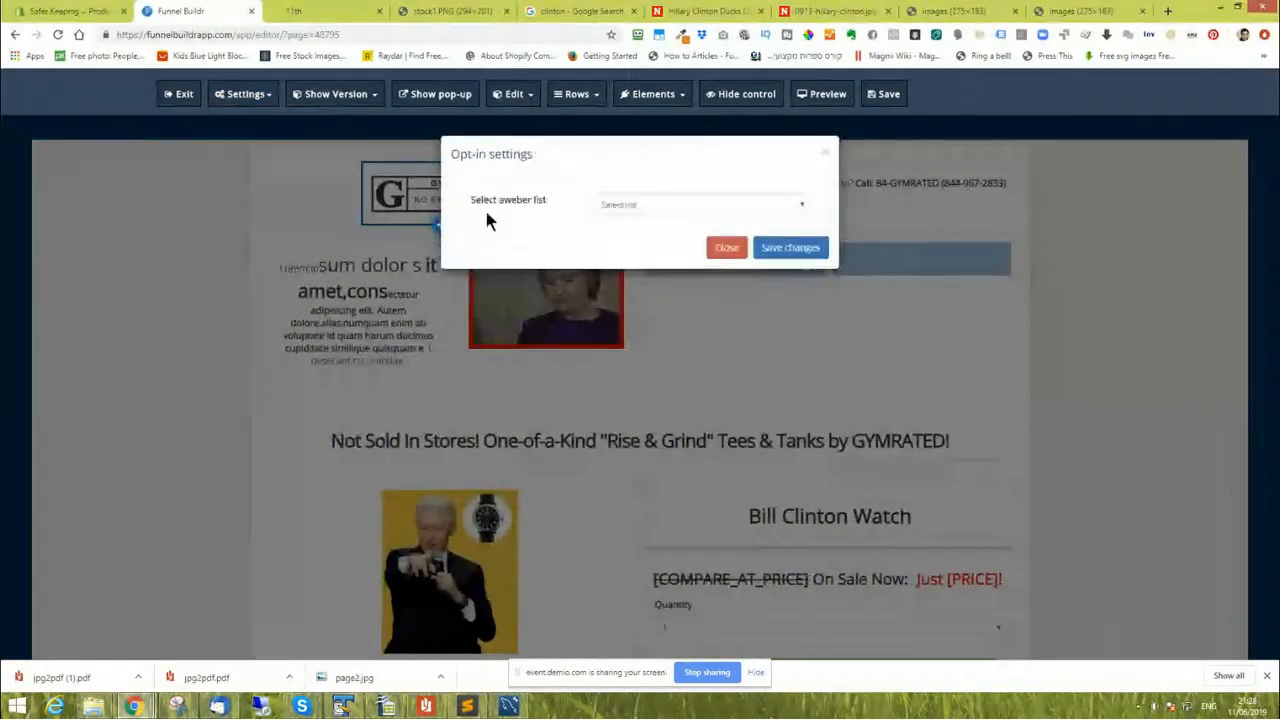
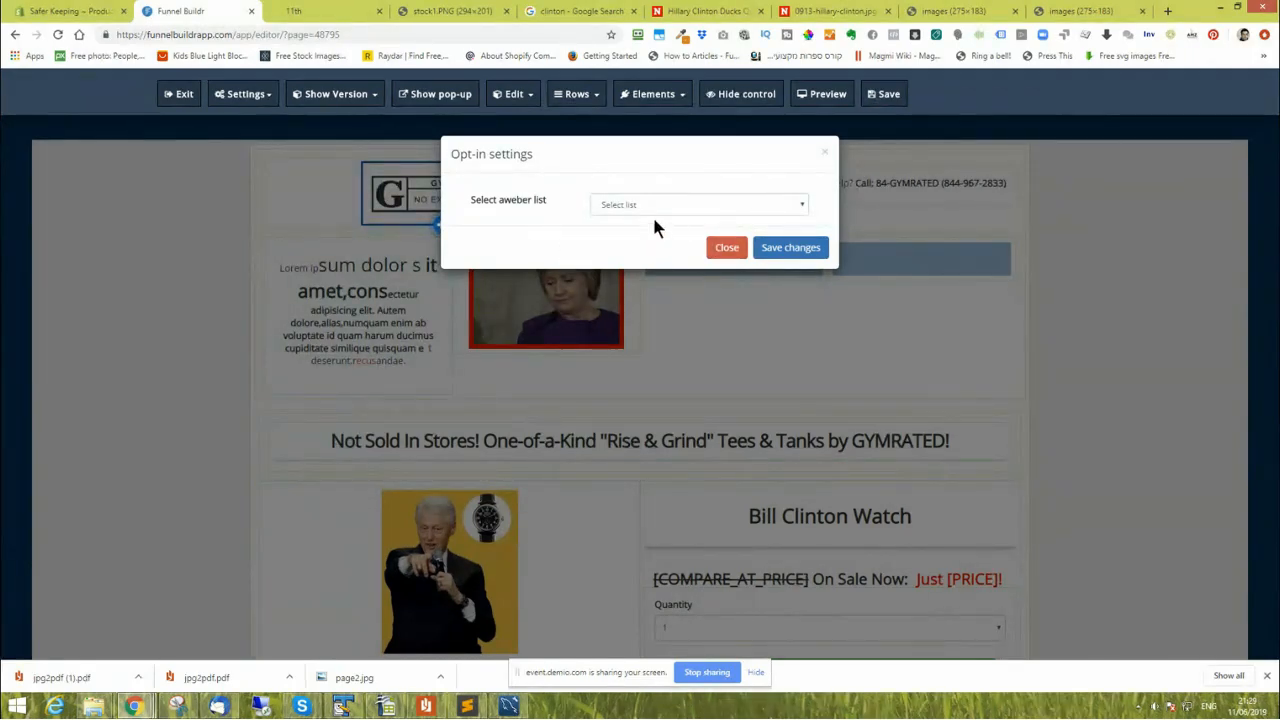
pyautogui.click(726, 248)
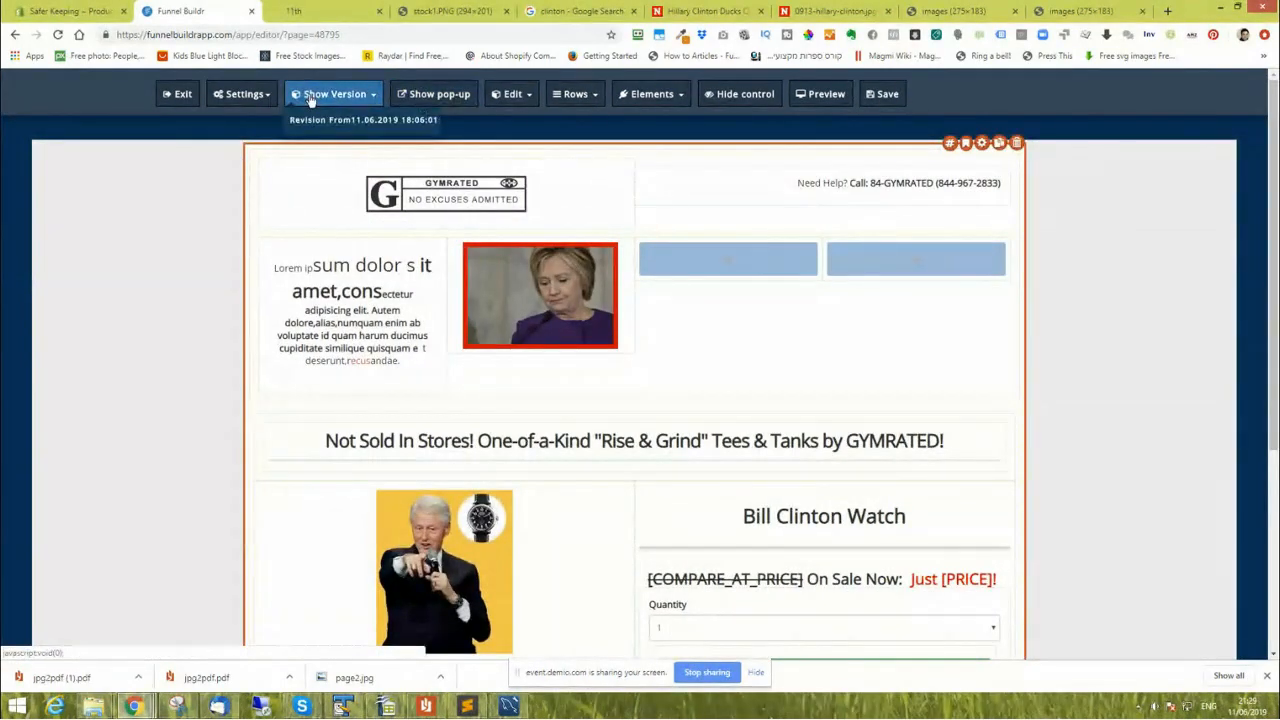
# Save the page and look through its list of saved revisions from newest to oldest.
pyautogui.click(884, 94)
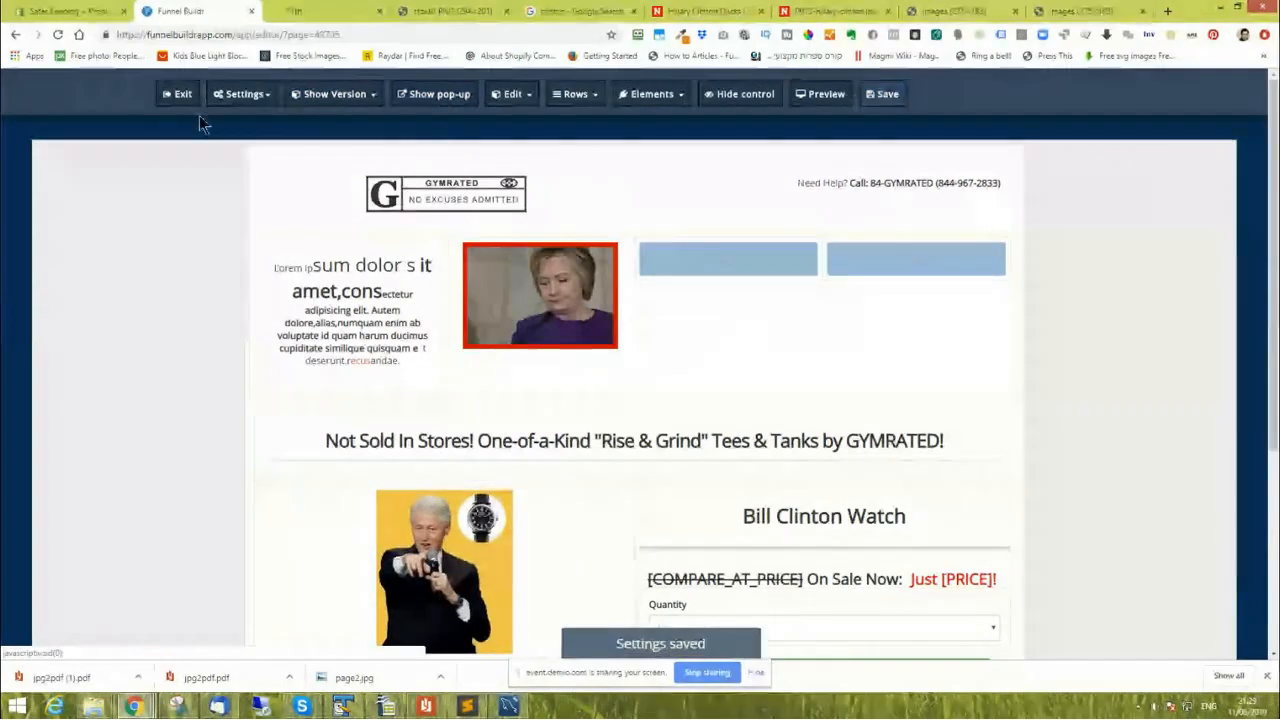
pyautogui.click(178, 95)
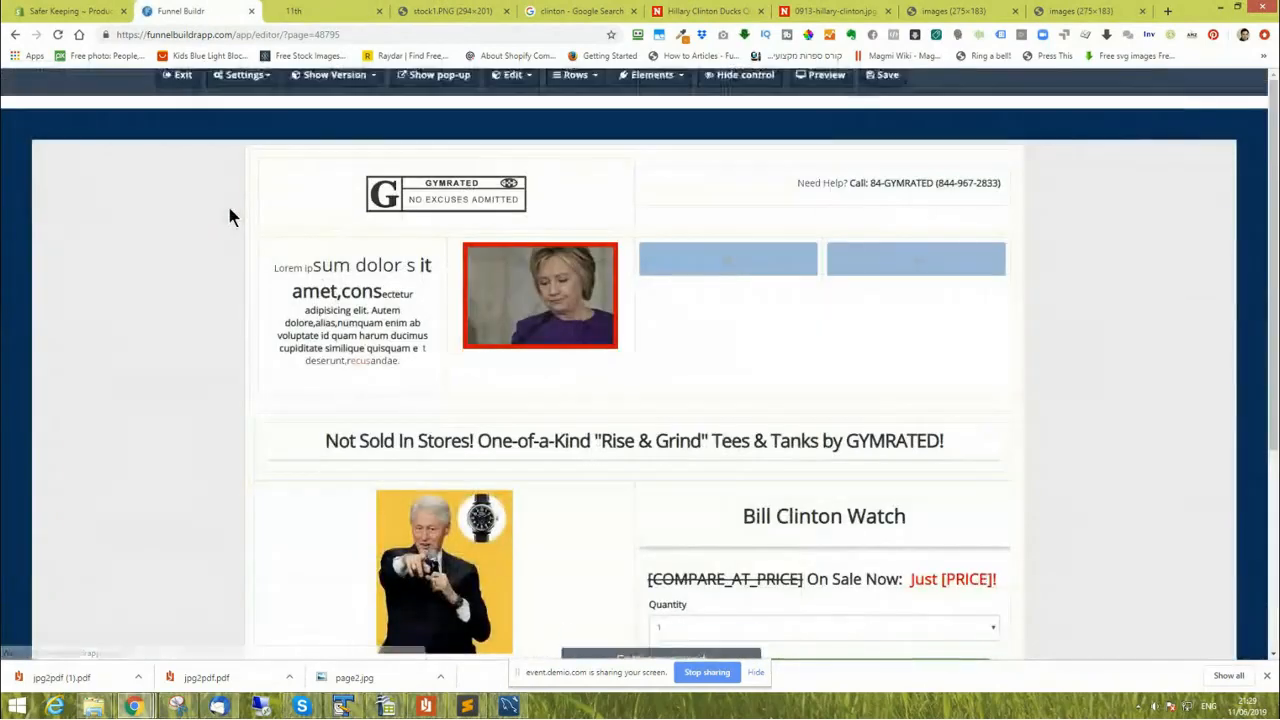
pyautogui.click(335, 94)
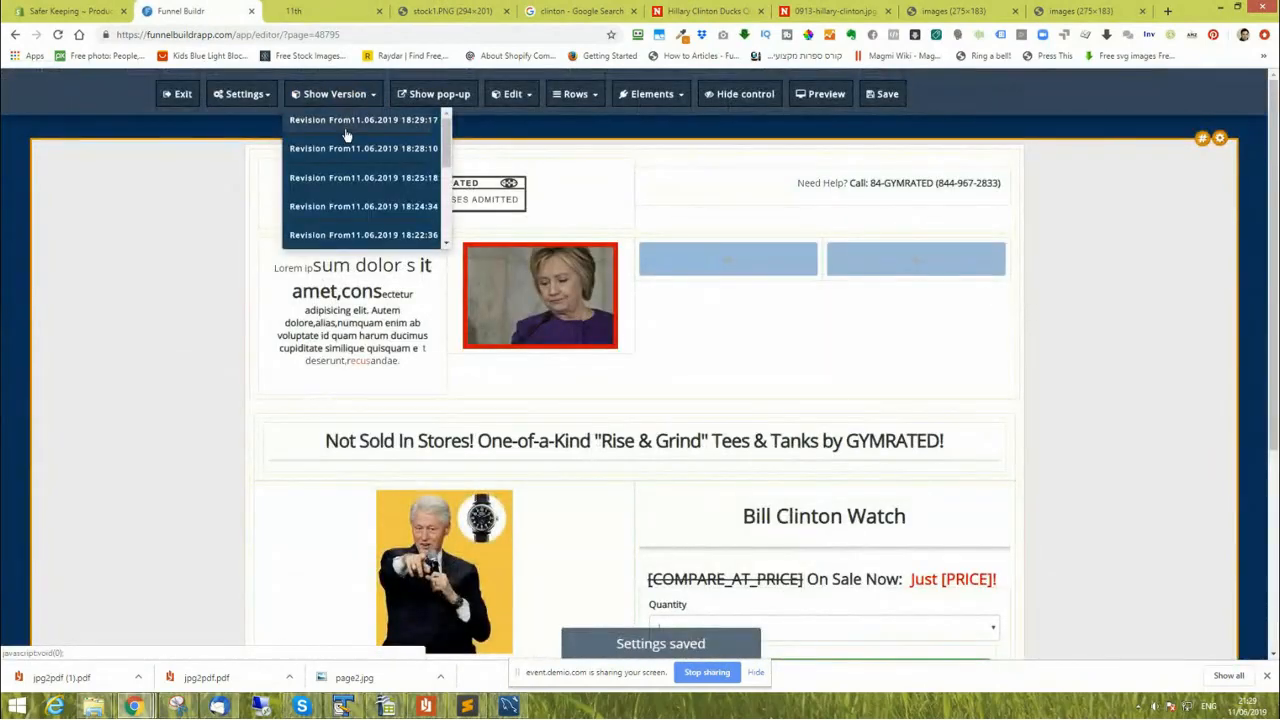
pyautogui.scroll(-5, 345, 135)
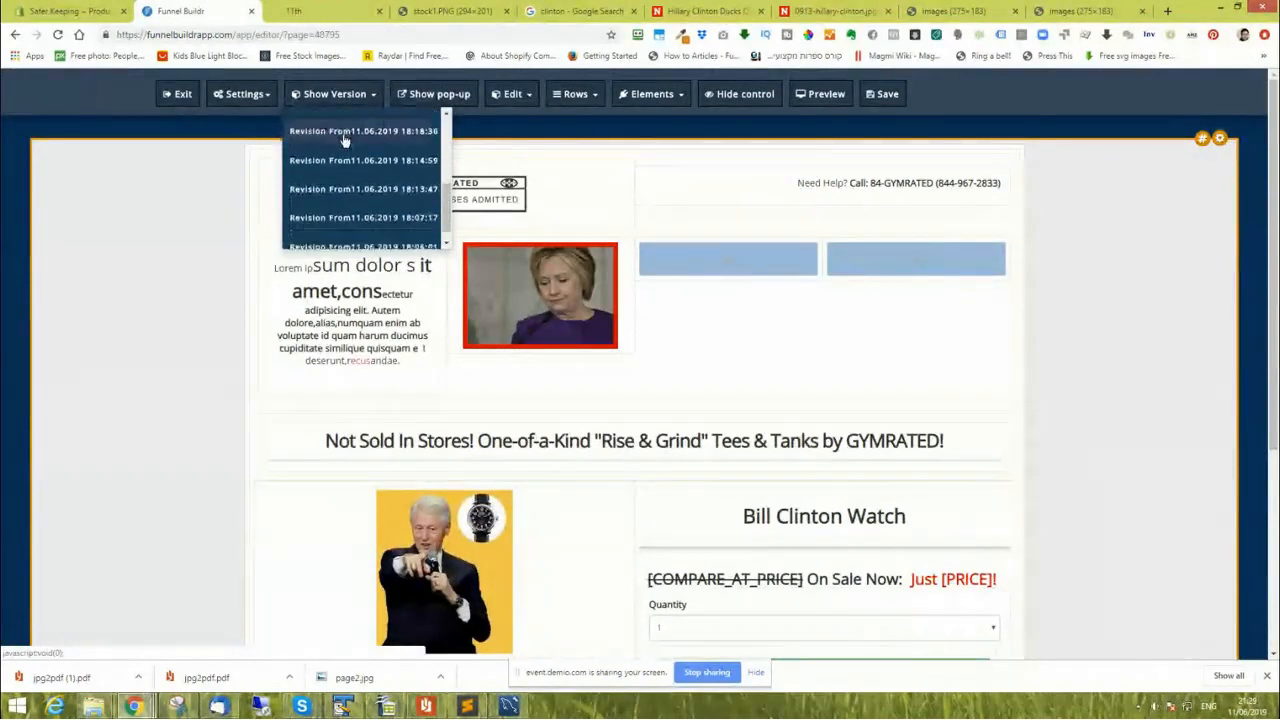
pyautogui.scroll(5, 343, 140)
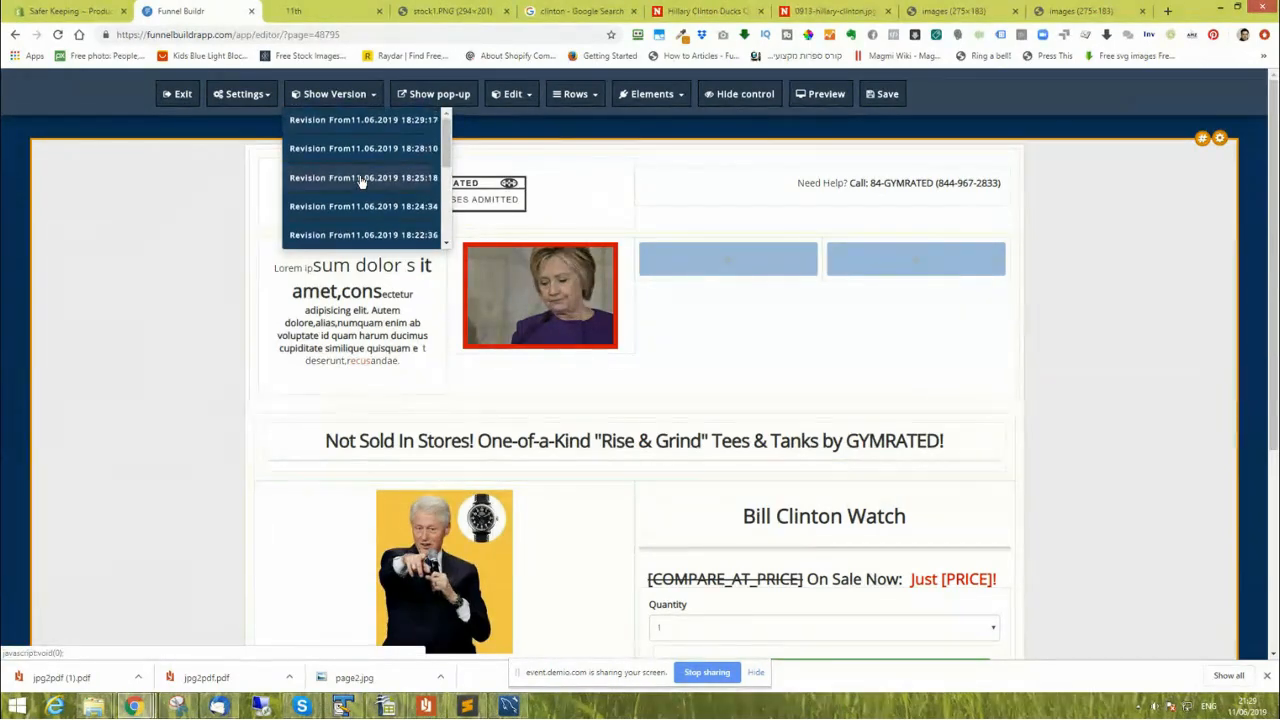
pyautogui.scroll(-1, 362, 180)
pyautogui.scroll(-5, 362, 182)
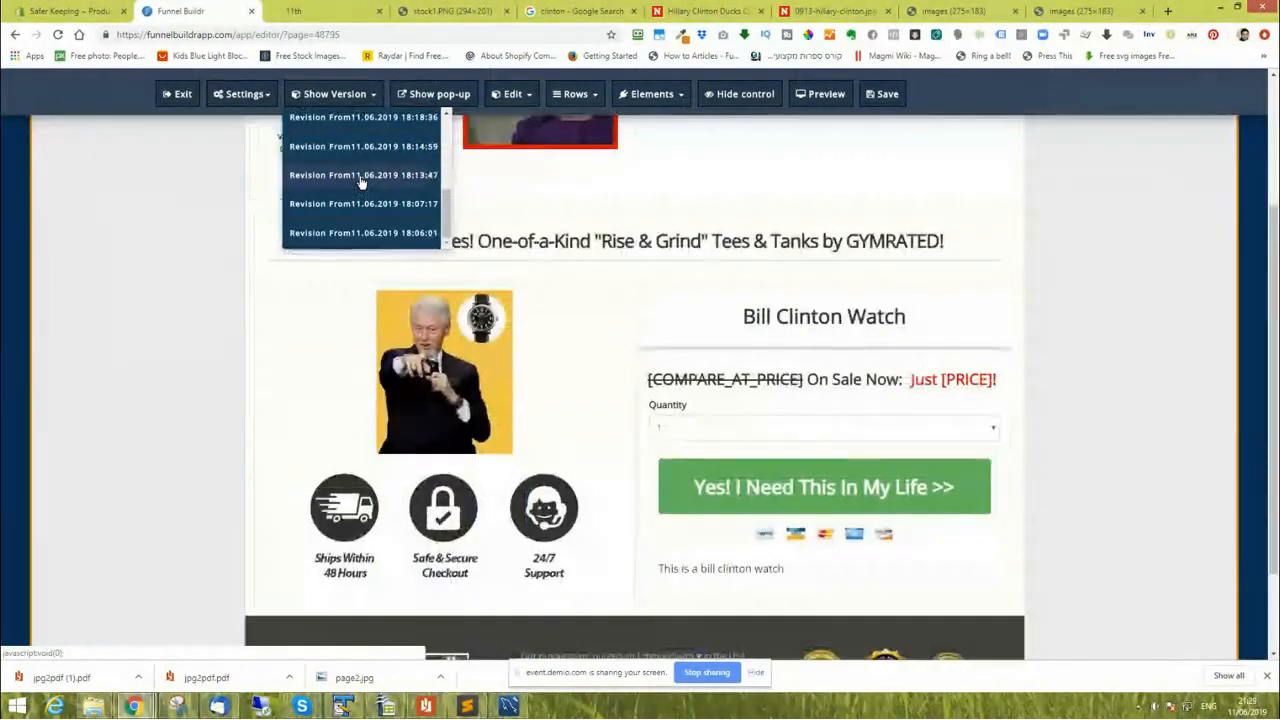
pyautogui.scroll(3, 362, 182)
pyautogui.click(333, 94)
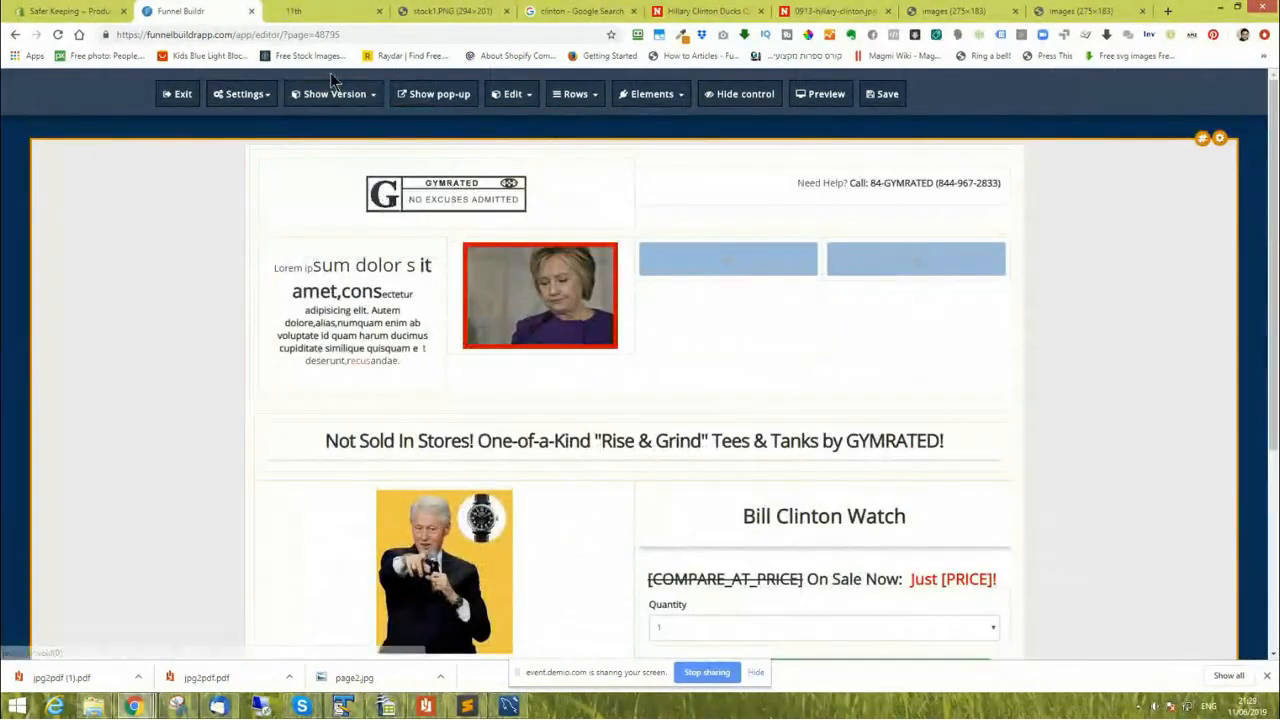
pyautogui.click(330, 94)
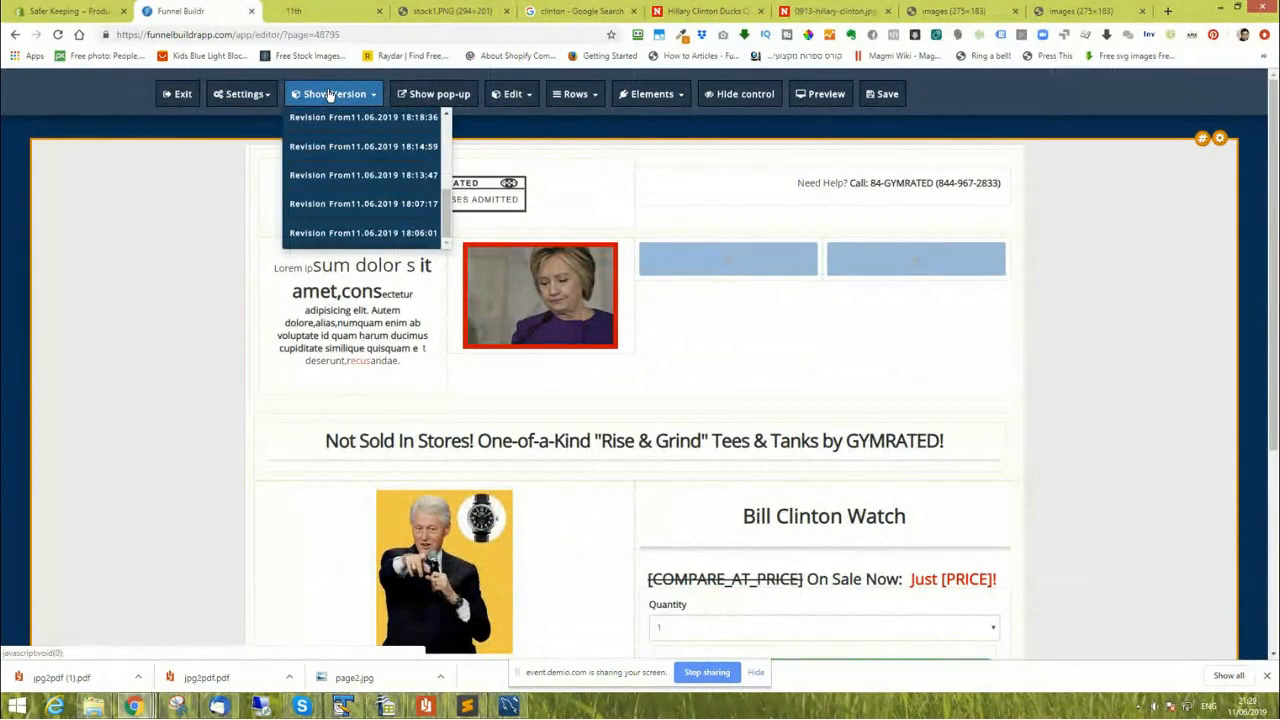
# Search the bundle products for "e" and add Clickbump Secret Clock Safe with the Default Title variant.
pyautogui.click(230, 94)
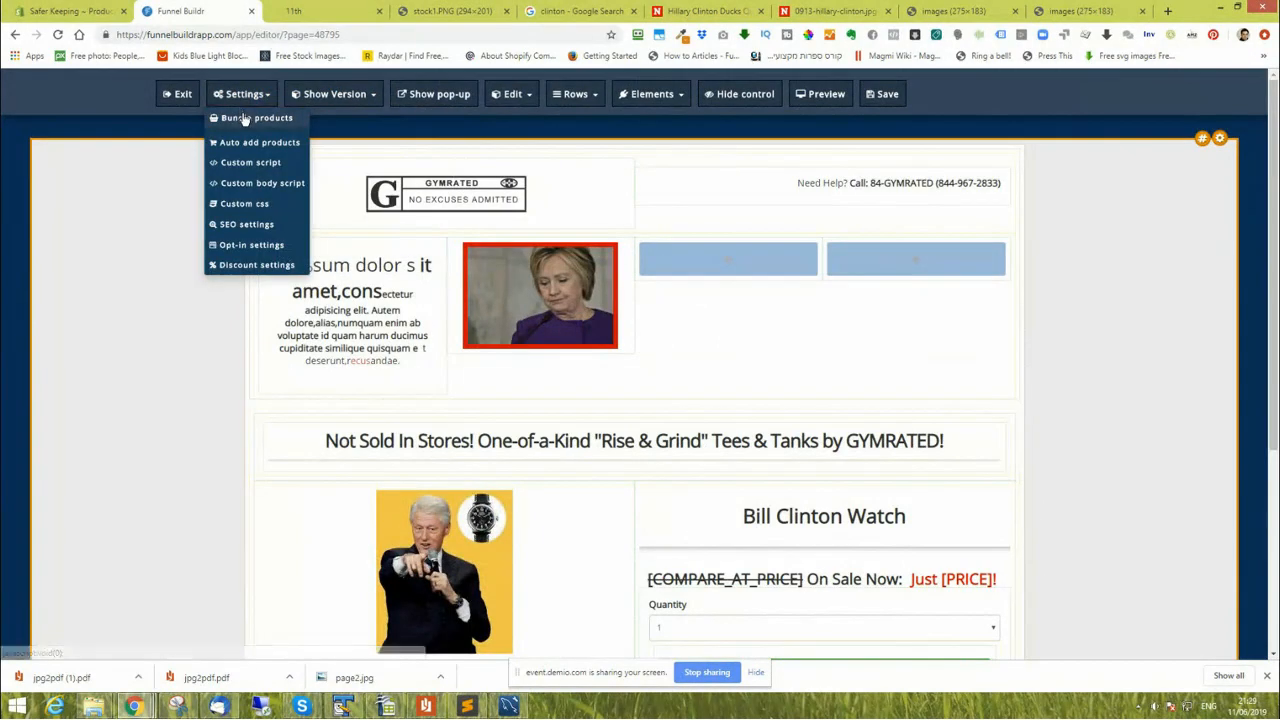
pyautogui.click(245, 119)
pyautogui.click(568, 193)
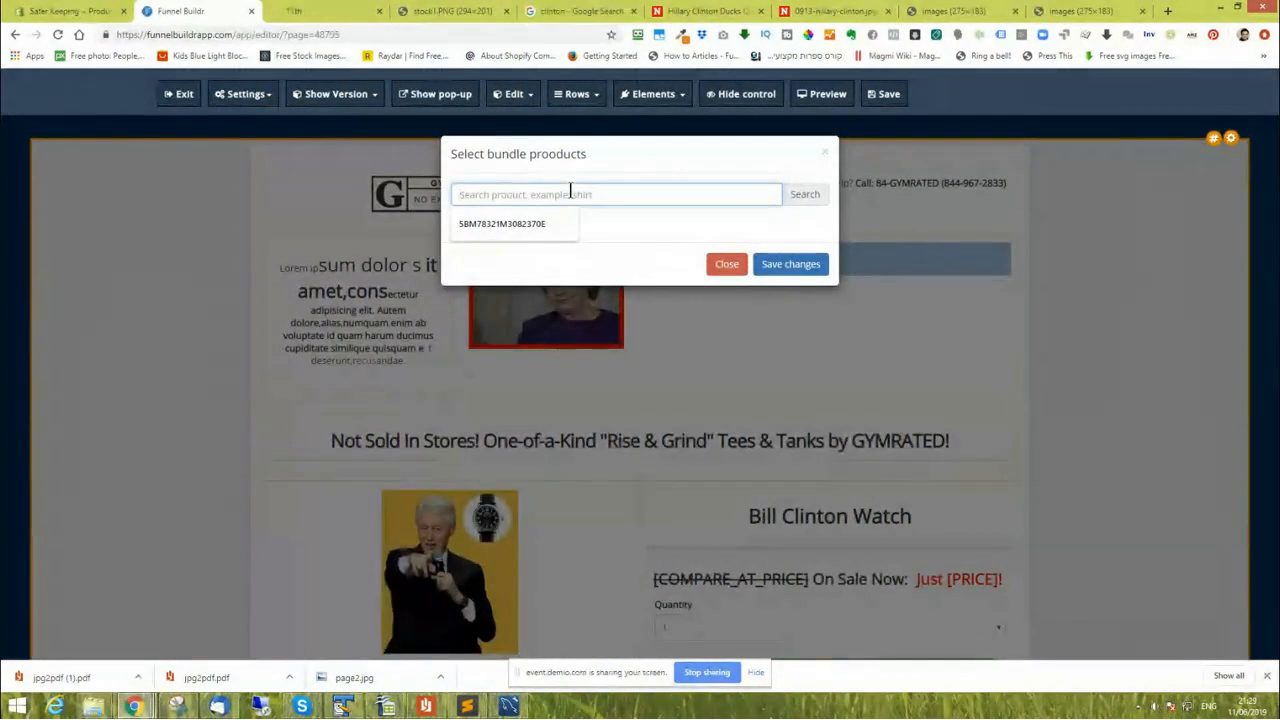
pyautogui.write('e')
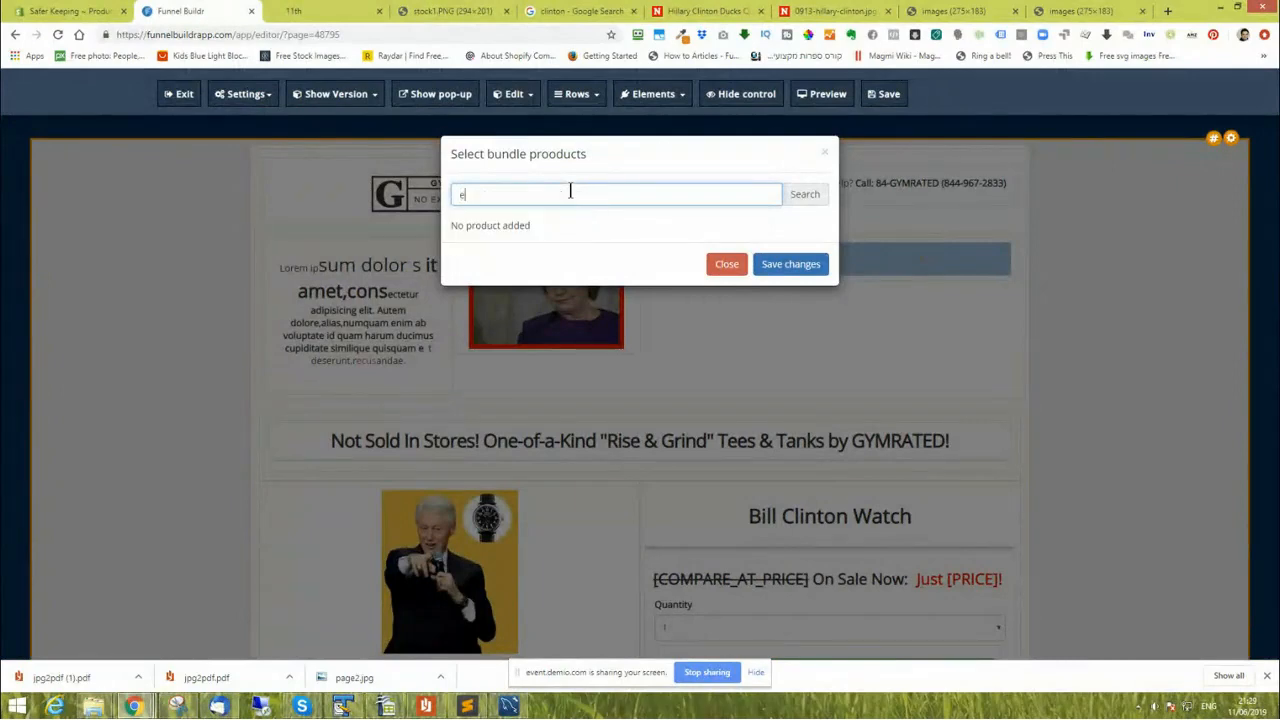
pyautogui.click(805, 203)
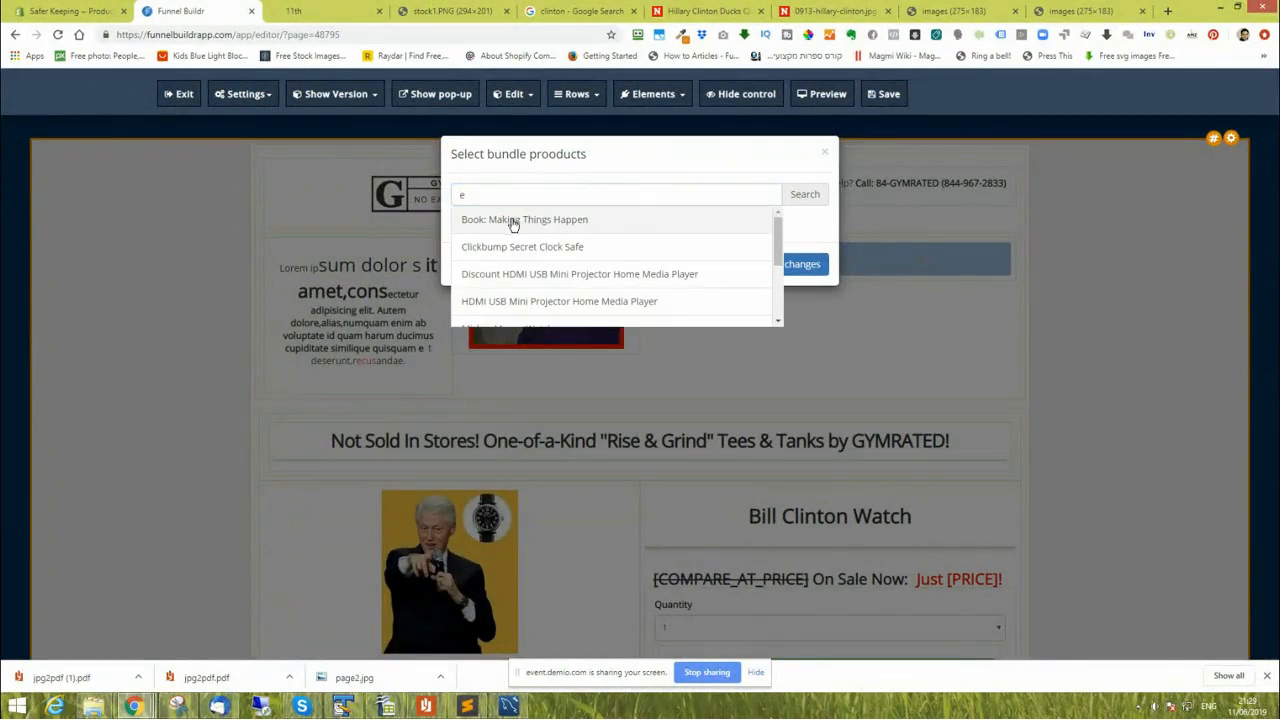
pyautogui.click(497, 251)
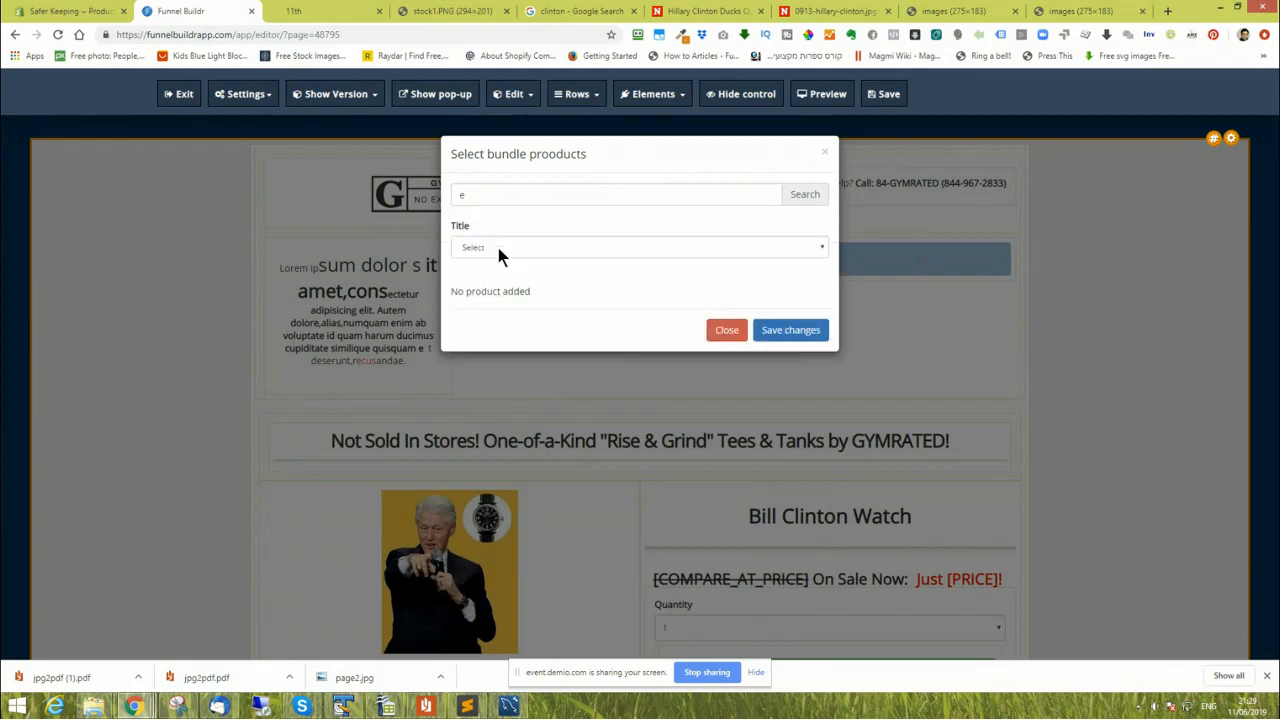
pyautogui.click(500, 250)
pyautogui.click(480, 277)
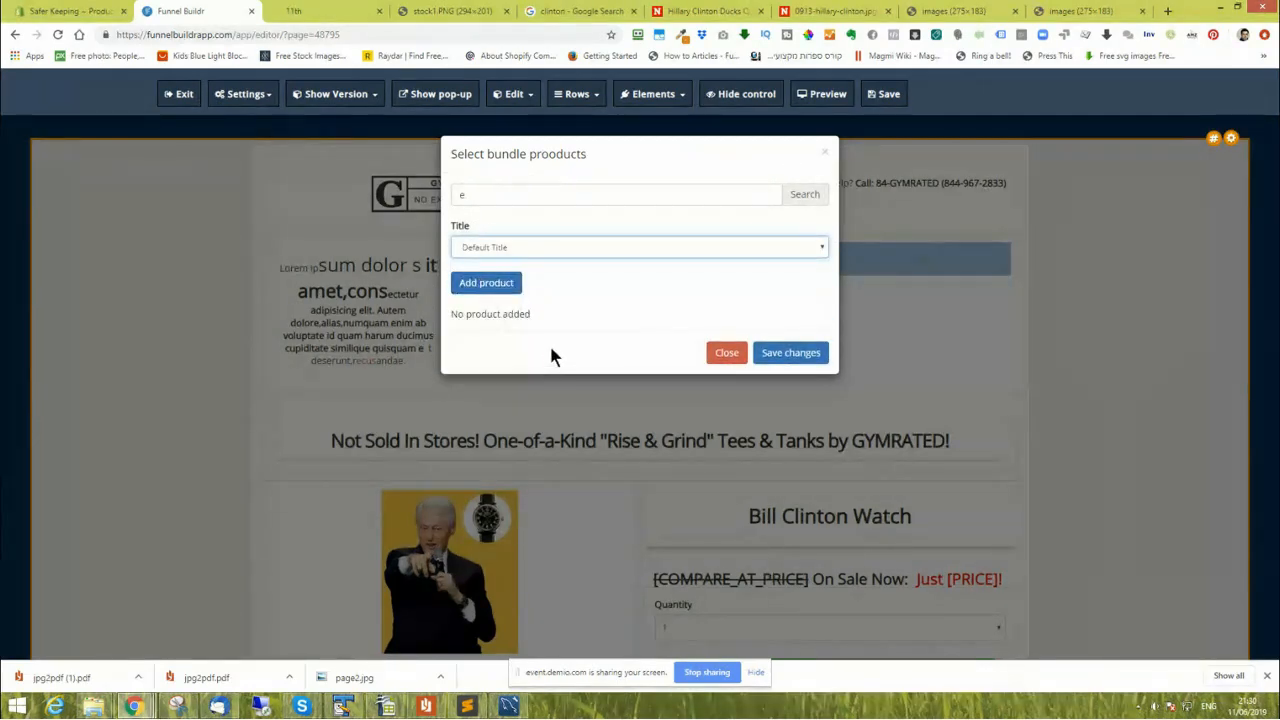
pyautogui.click(504, 285)
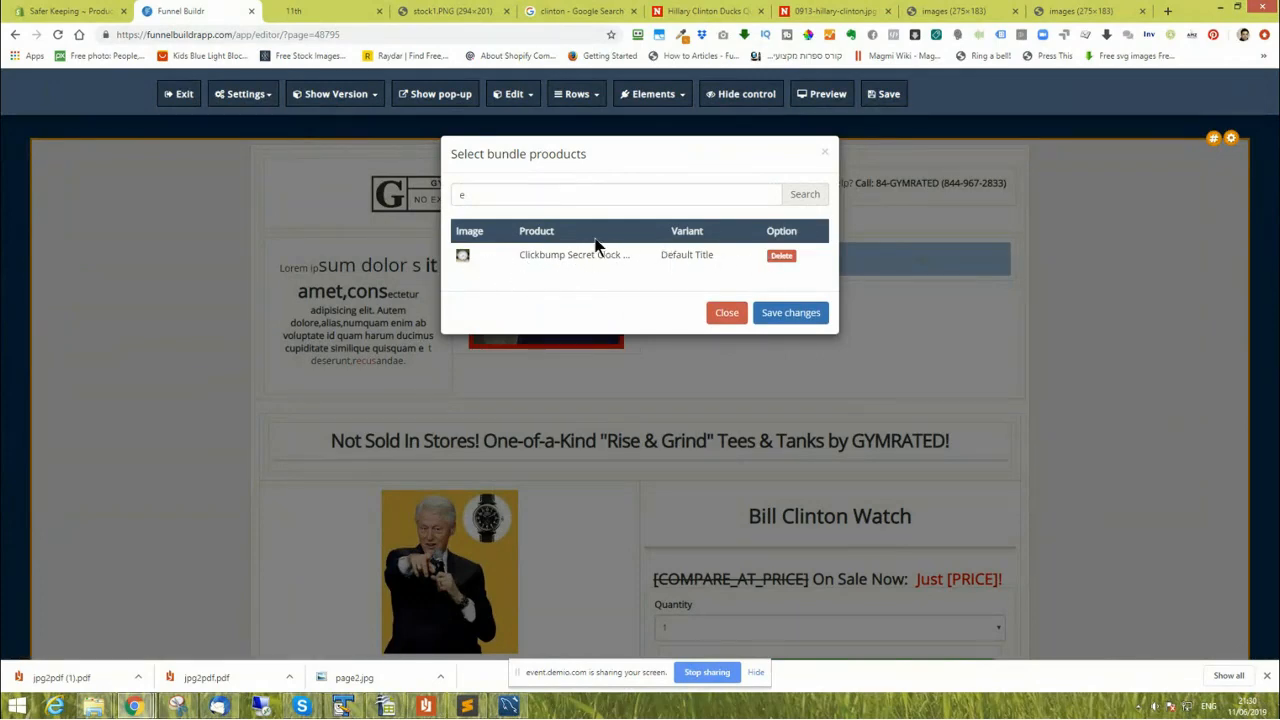
# Delete Clickbump Secret Clock Safe from the bundle products and save the changes.
pyautogui.click(781, 256)
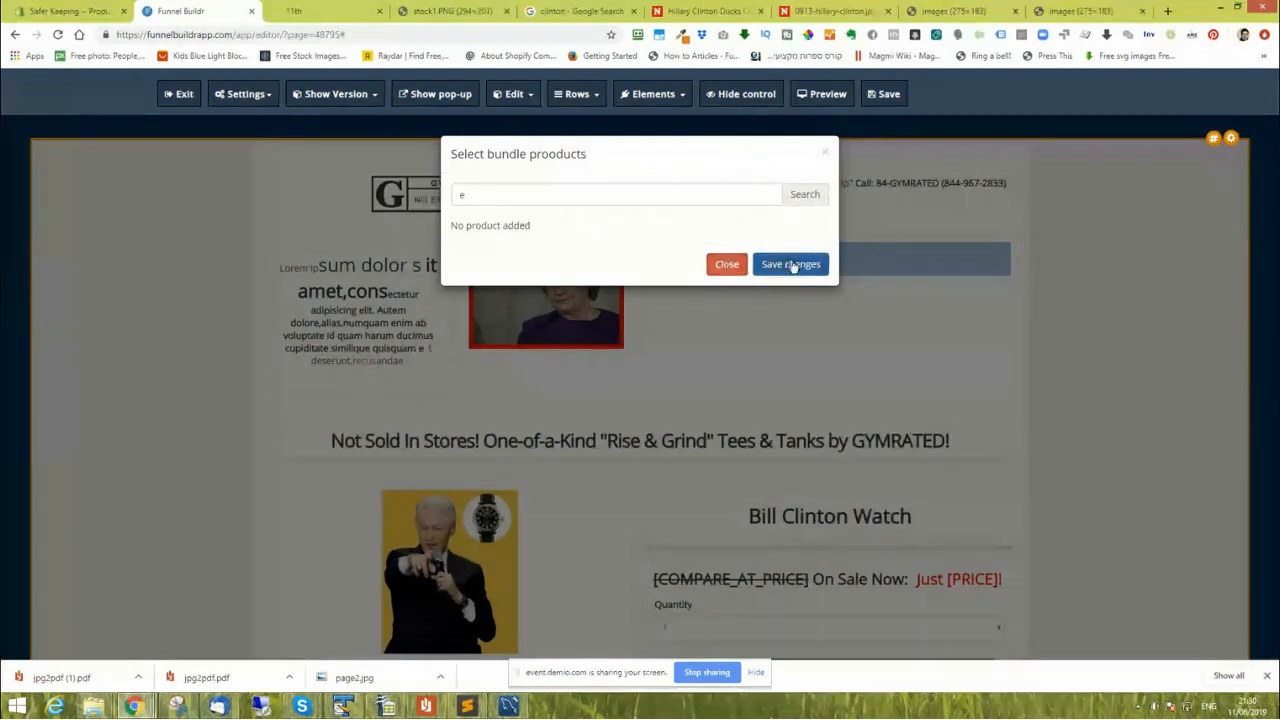
pyautogui.click(791, 265)
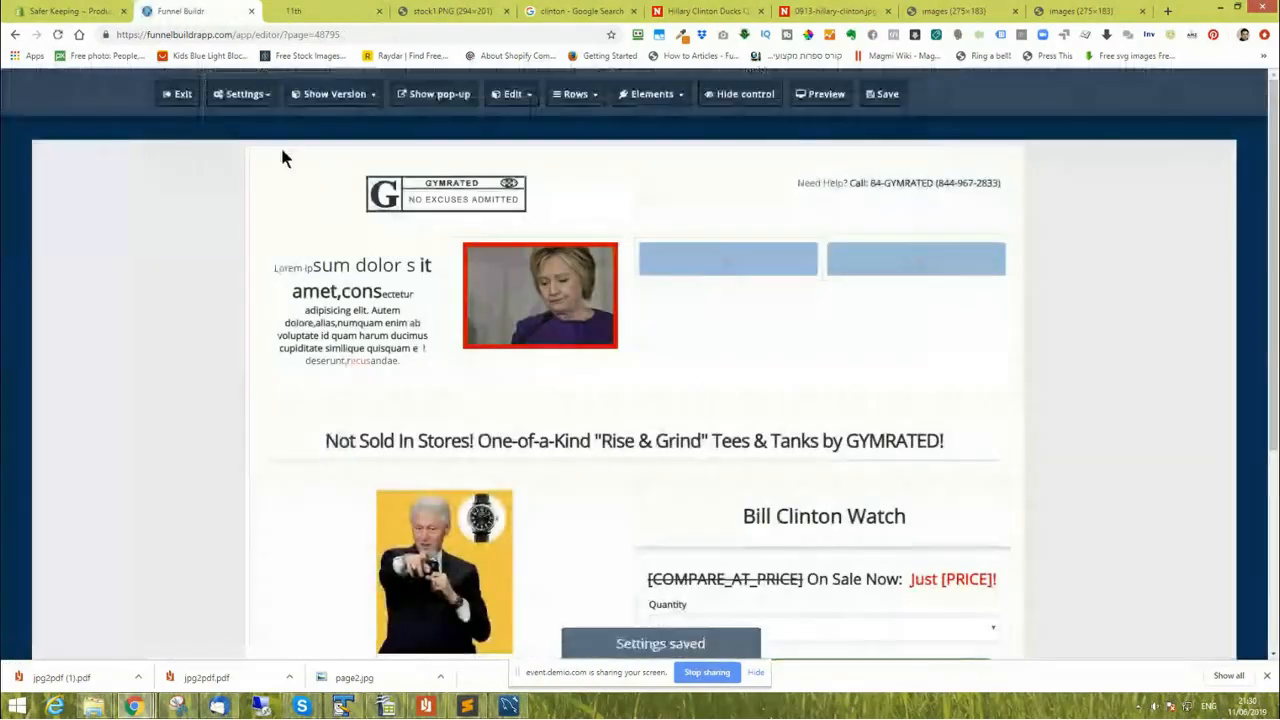
# Open the auto add products settings and enable clearing the cart before products are added to it.
pyautogui.click(238, 95)
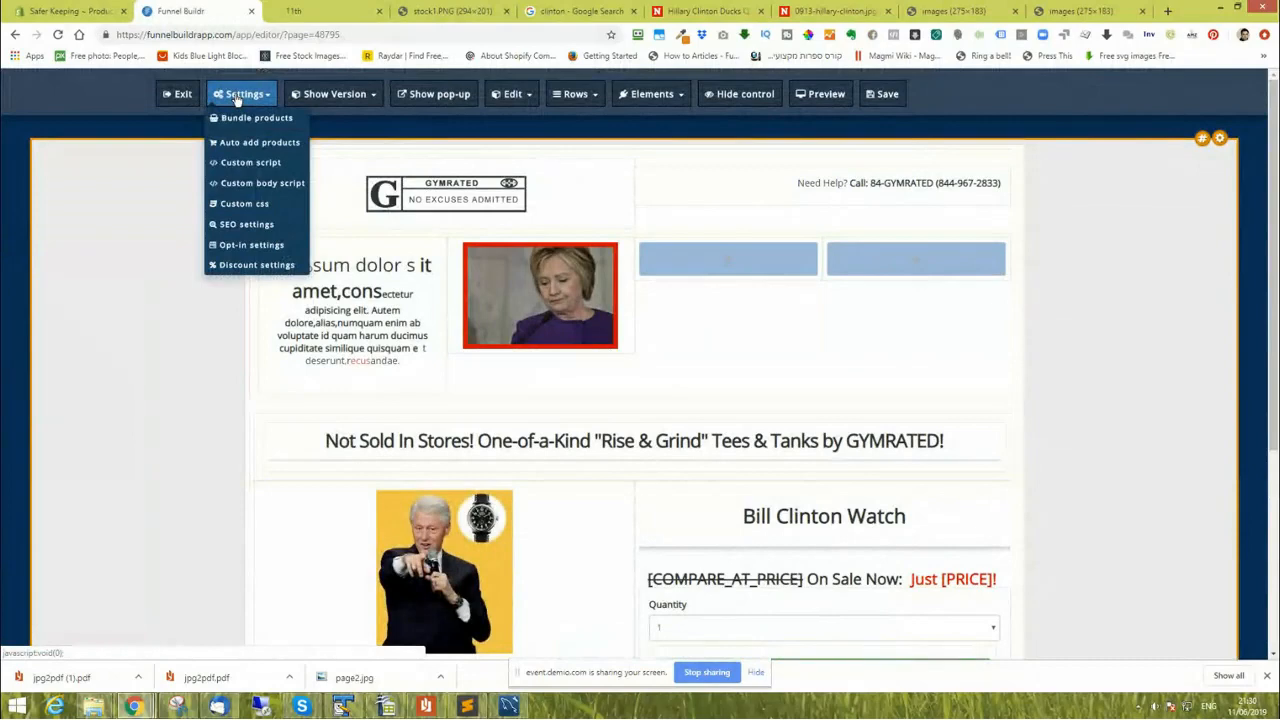
pyautogui.click(248, 142)
pyautogui.click(455, 196)
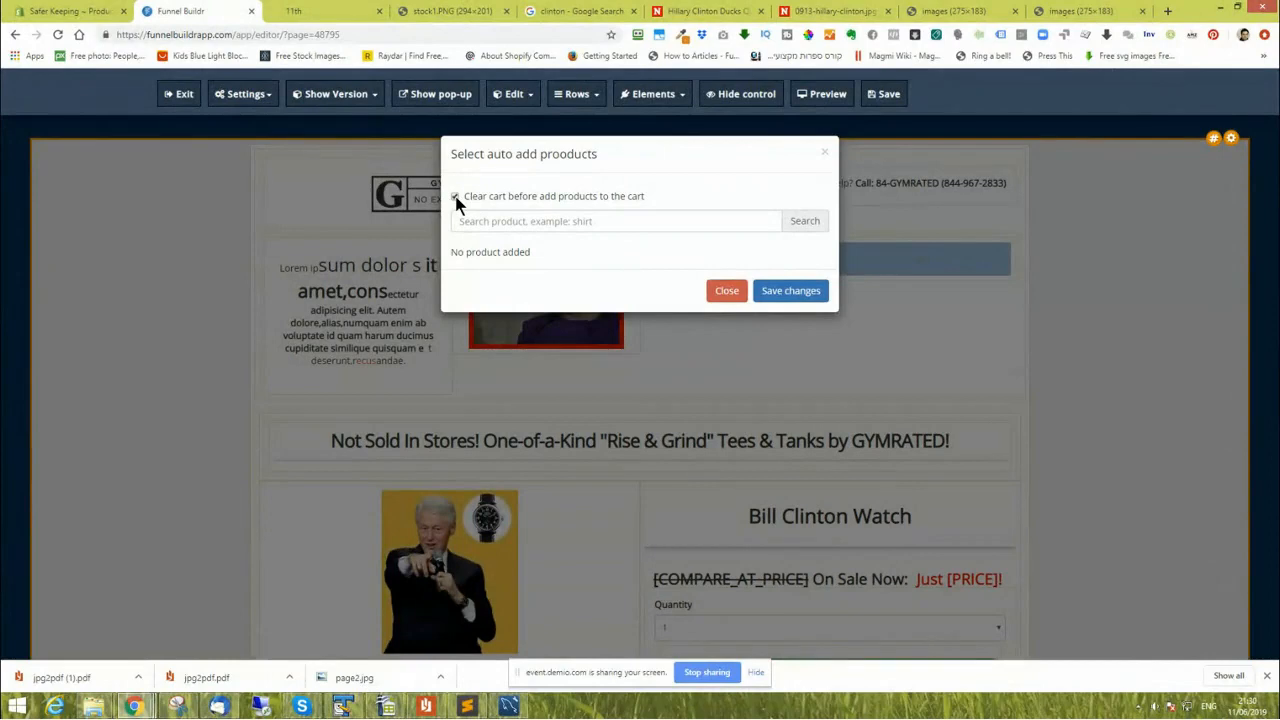
# Search the auto add products for "e", pick a product from the results and open its title choices.
pyautogui.click(539, 221)
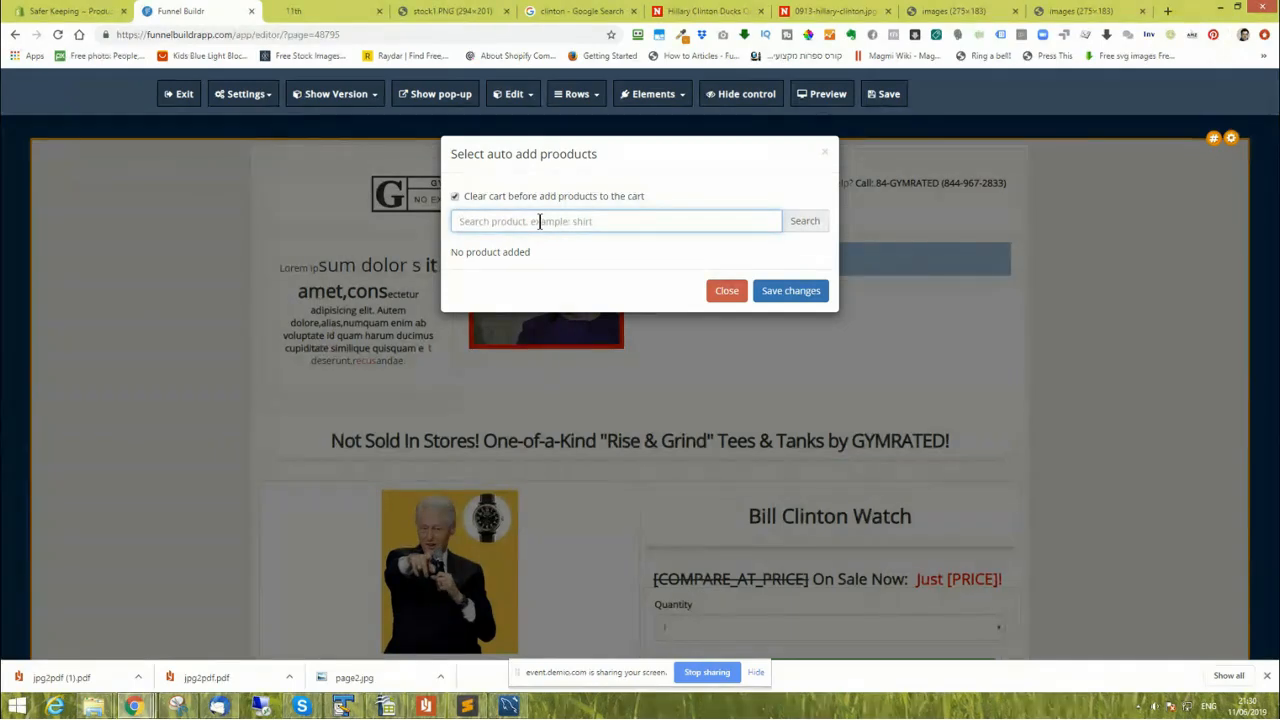
pyautogui.write('e')
pyautogui.click(800, 224)
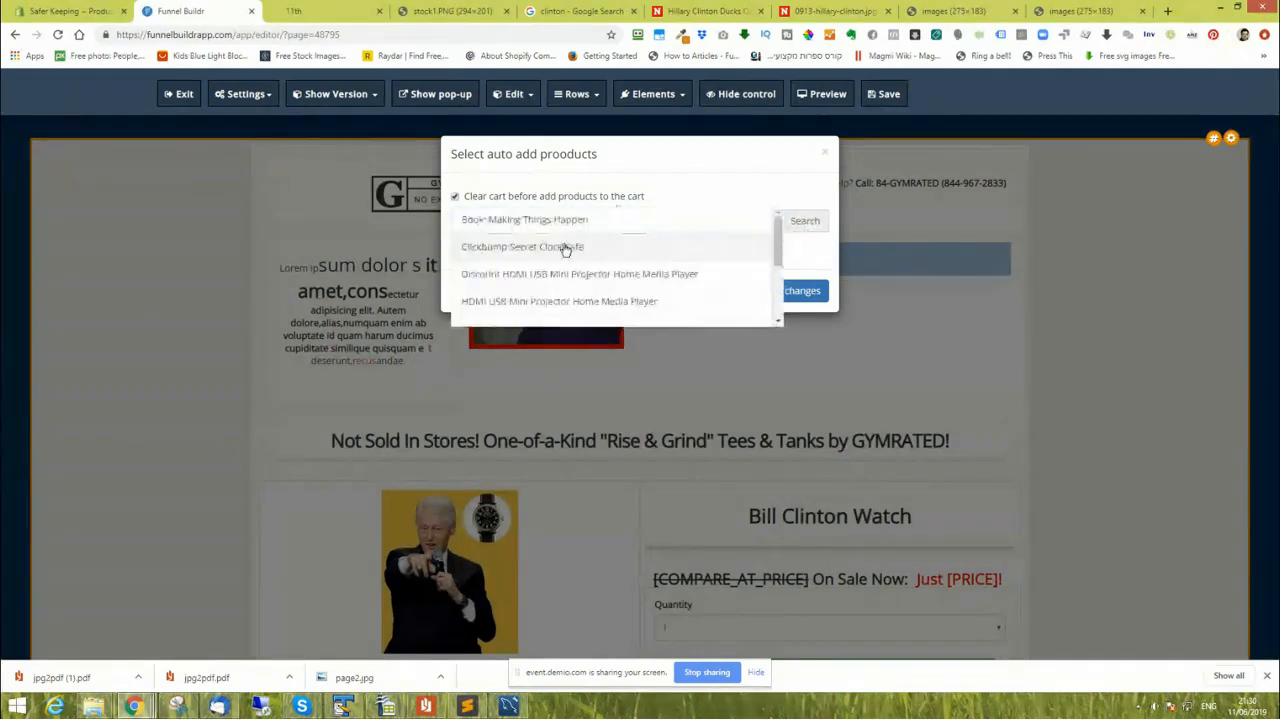
pyautogui.click(496, 272)
pyautogui.click(498, 276)
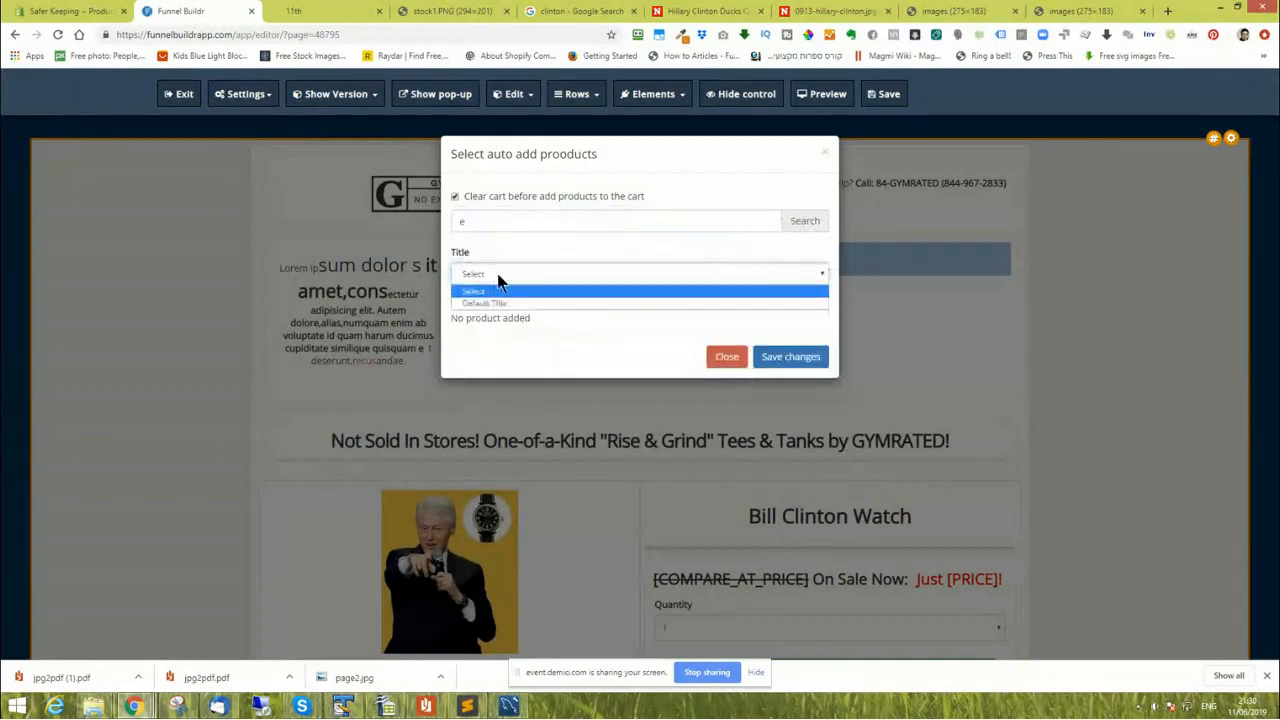
# Try the Default Title variant as an auto-add product, remove it, and save with clearing the cart before adding products turned off.
pyautogui.click(491, 303)
pyautogui.click(503, 309)
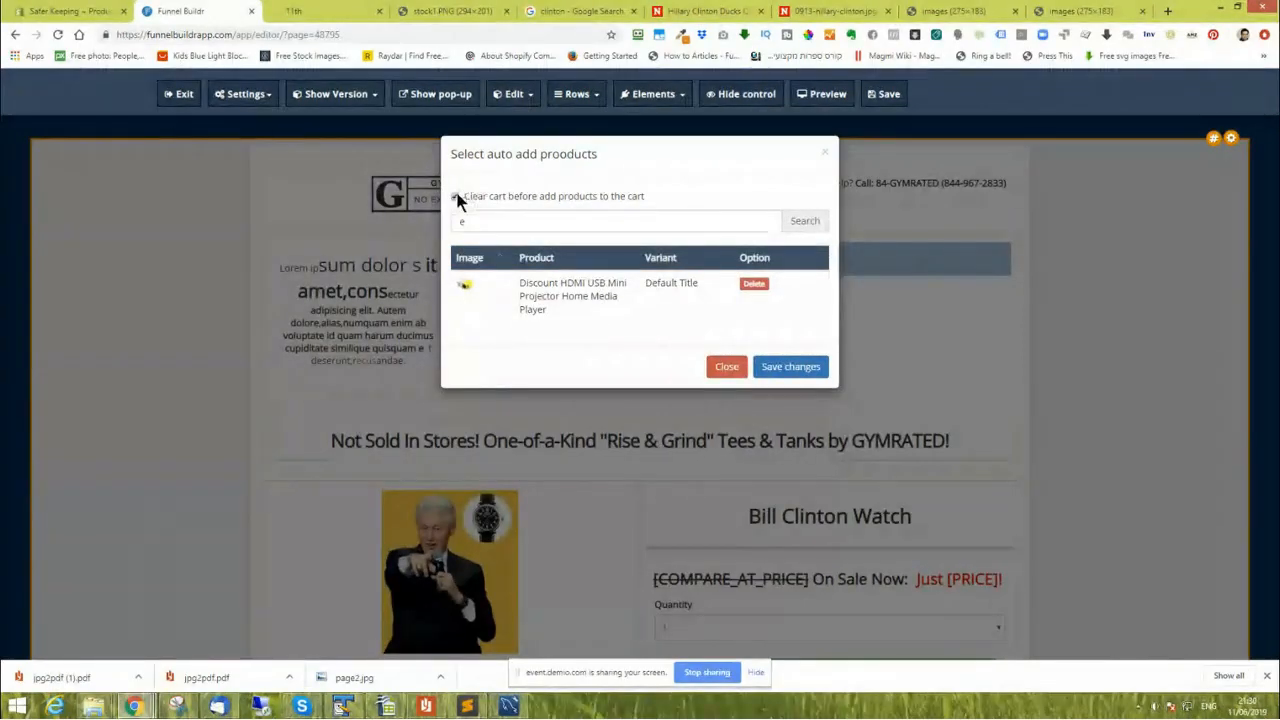
pyautogui.click(754, 284)
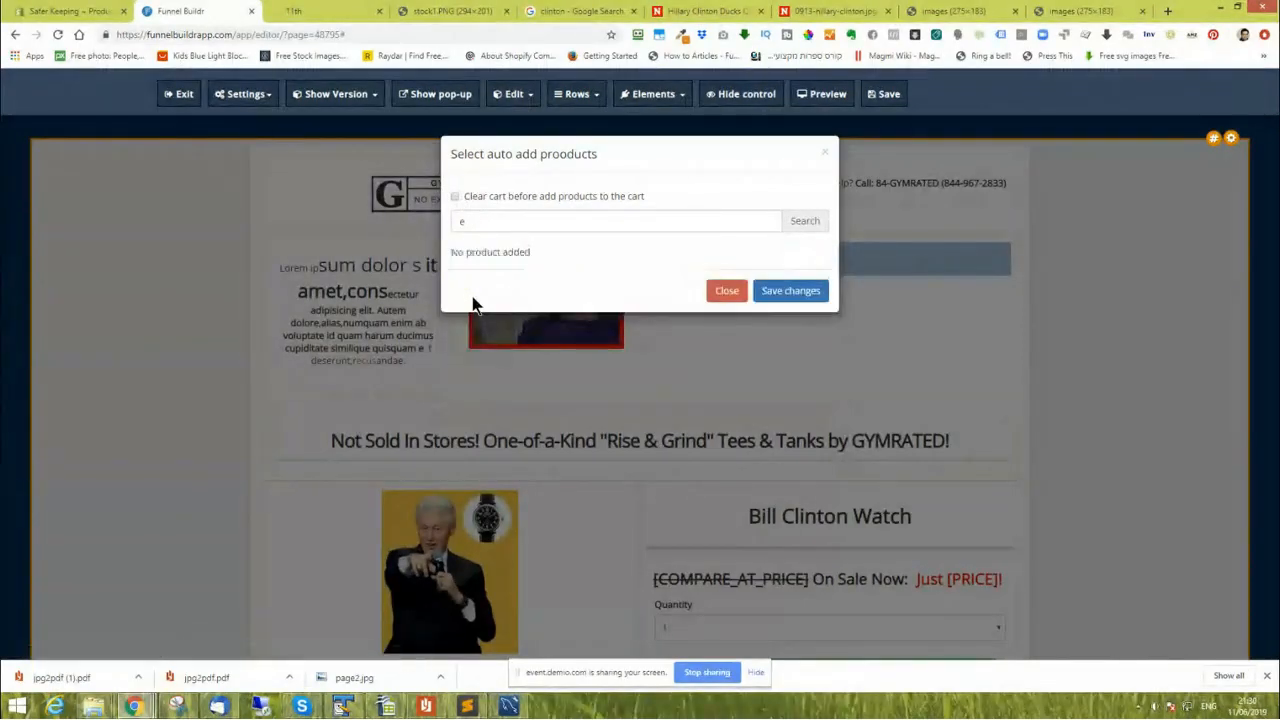
pyautogui.click(798, 298)
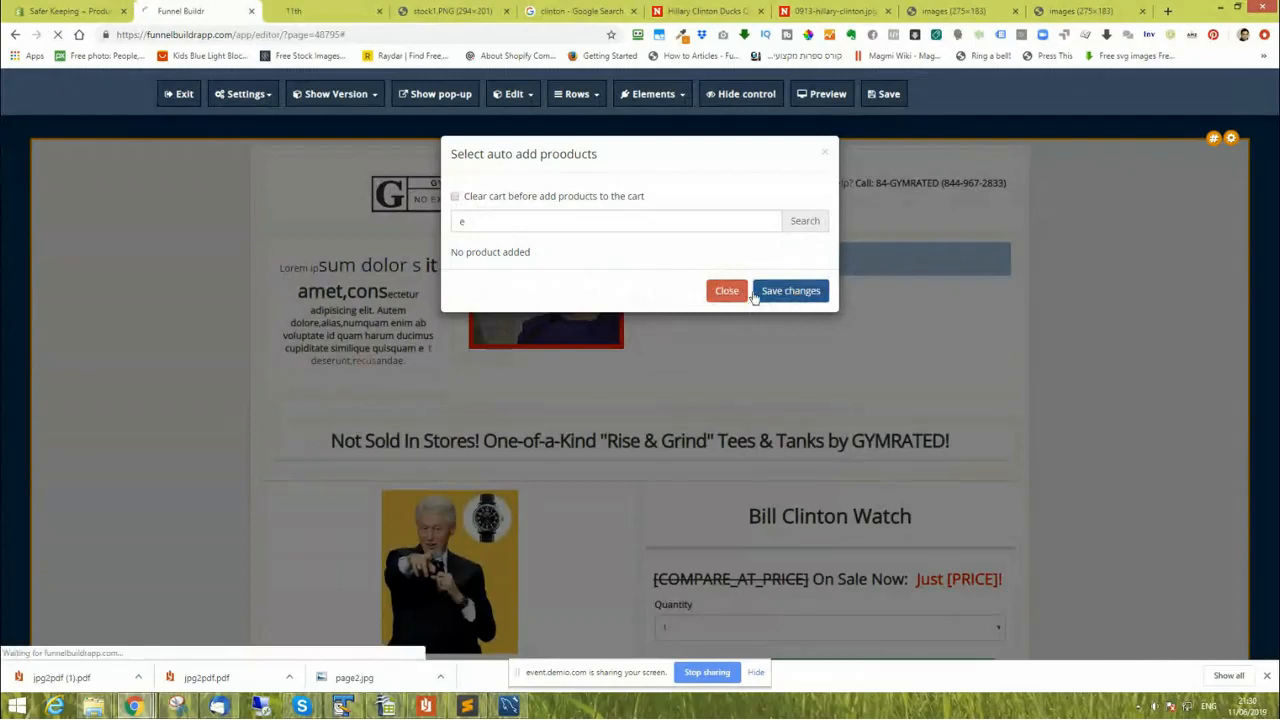
pyautogui.click(727, 292)
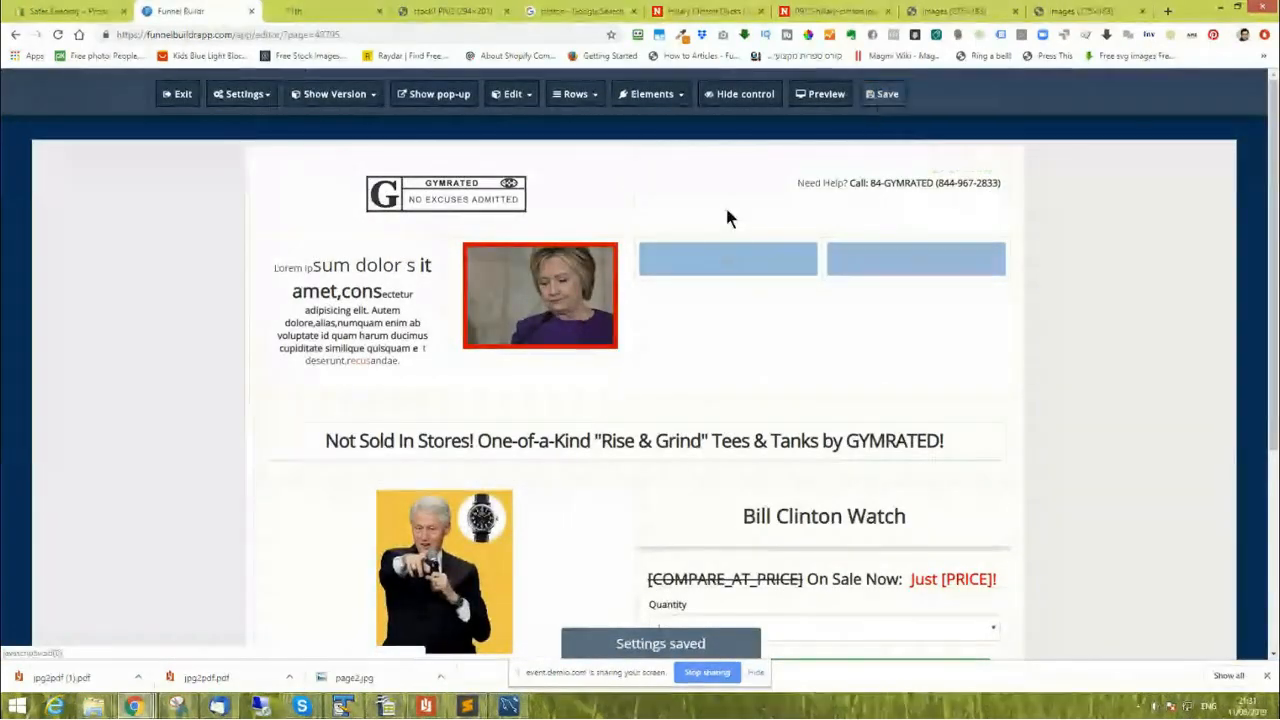
# Inspect the page's custom script setting and close it without adding any script.
pyautogui.moveTo(713, 264)
pyautogui.click(243, 93)
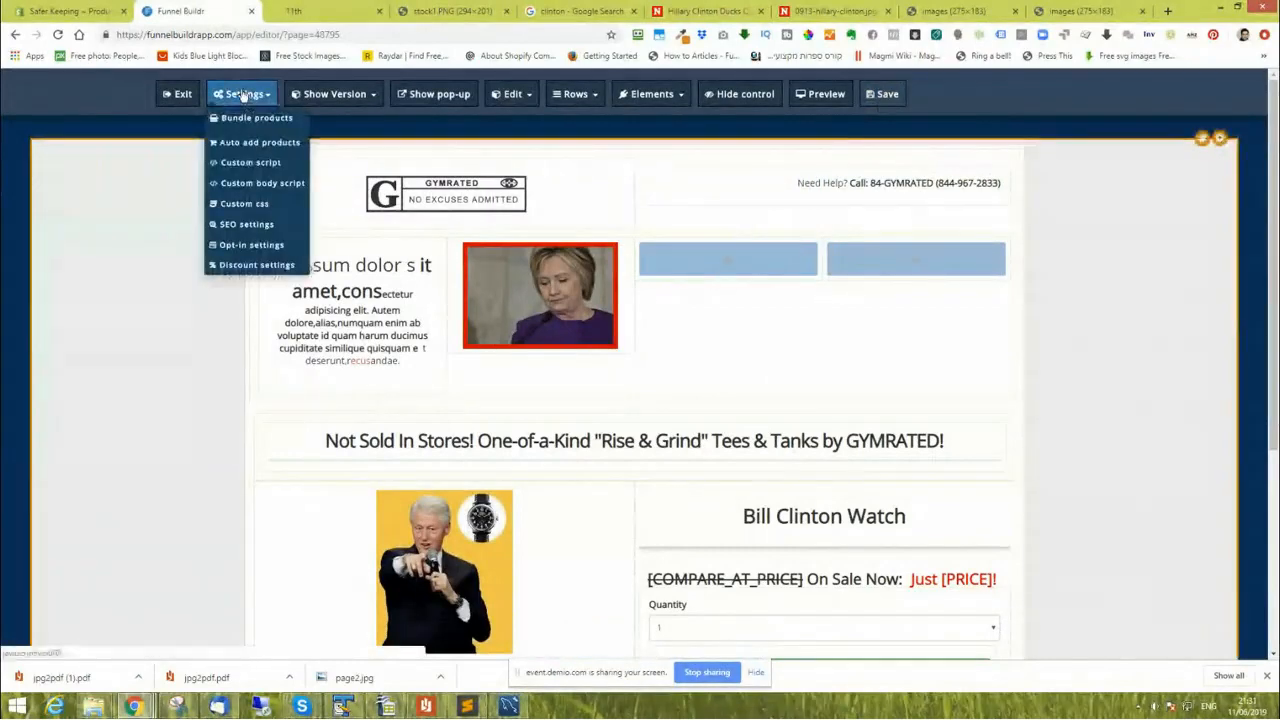
pyautogui.click(251, 163)
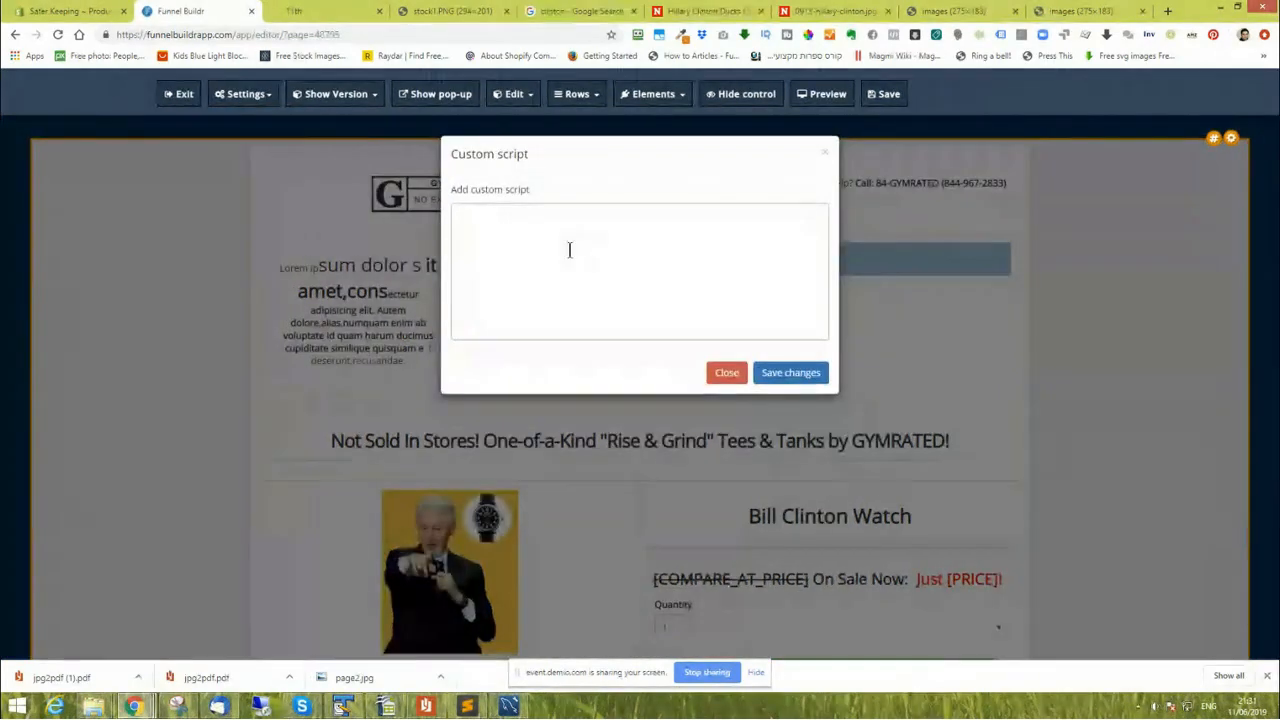
pyautogui.click(568, 248)
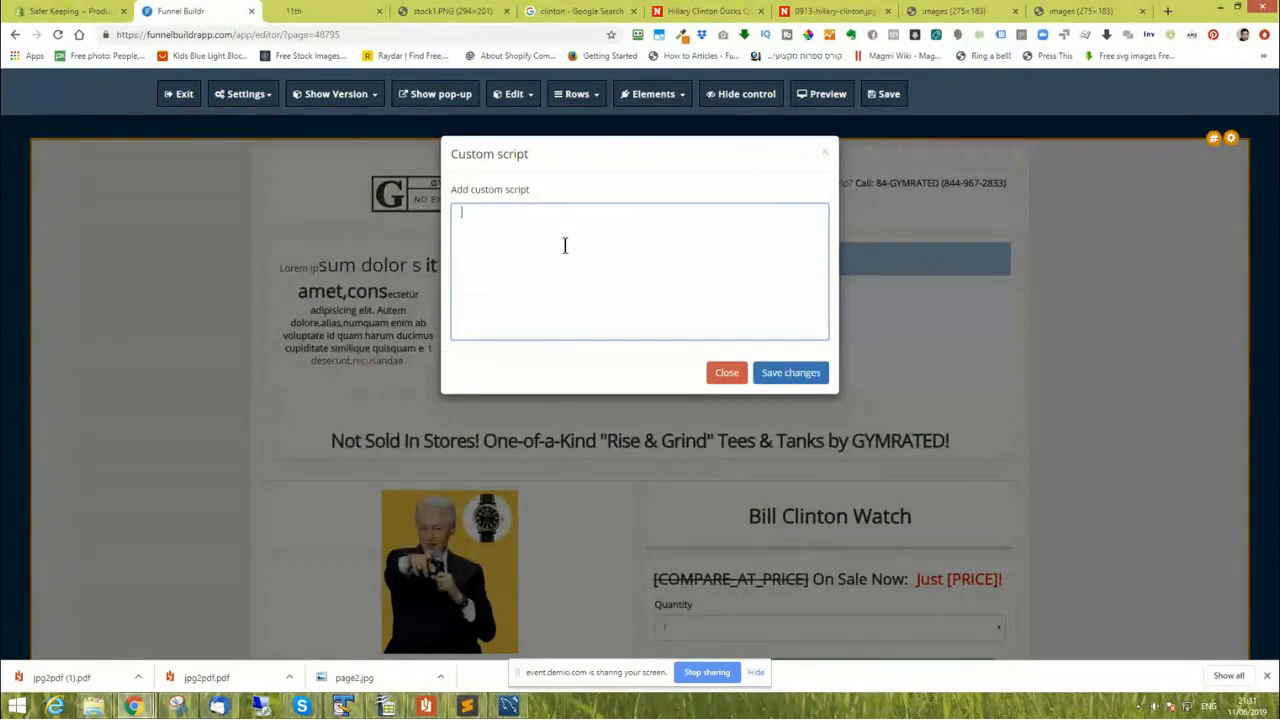
pyautogui.click(726, 373)
# Inspect the page's custom CSS setting and close it without adding any code.
pyautogui.click(232, 100)
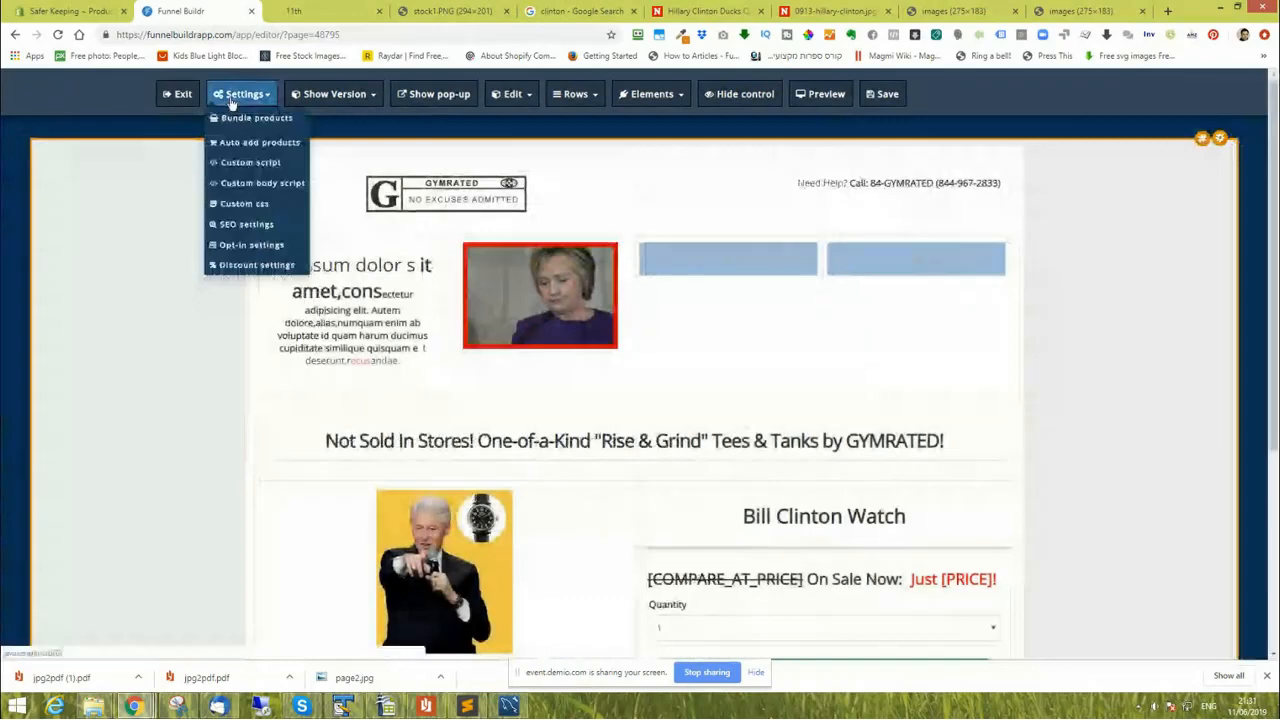
pyautogui.click(250, 204)
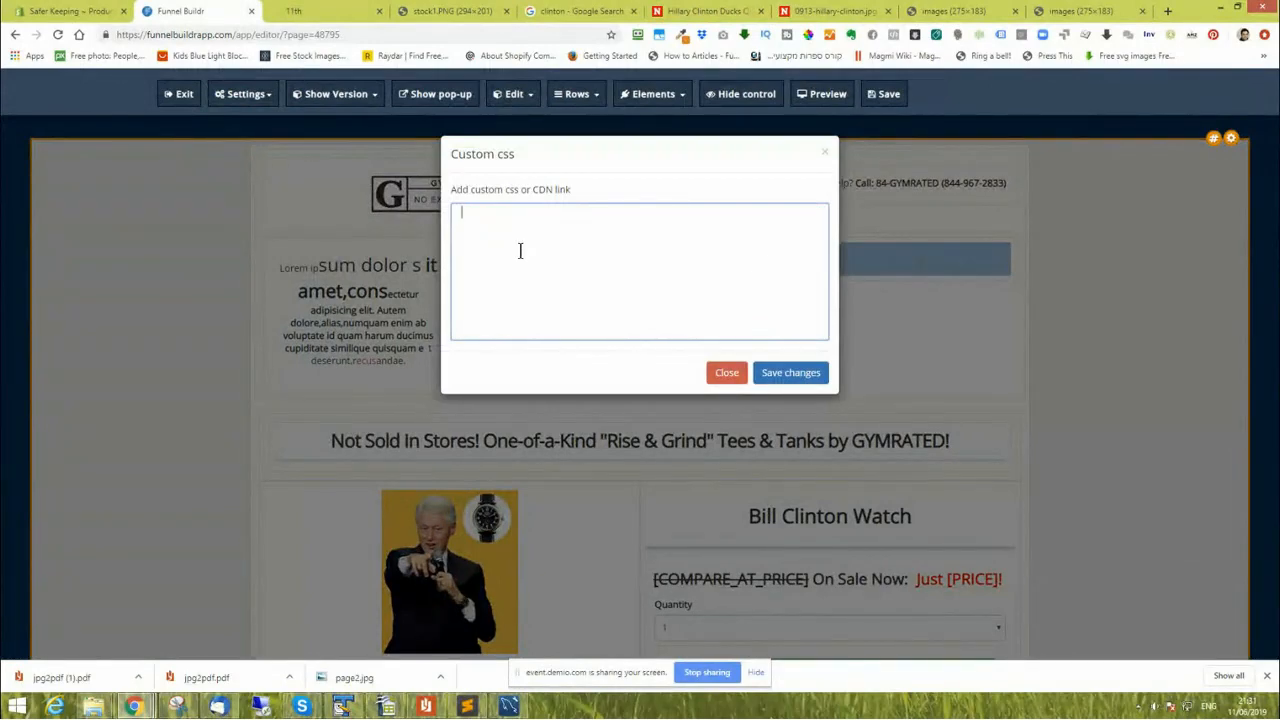
pyautogui.click(724, 373)
# Open the page's SEO settings and look over the page title and page description fields.
pyautogui.click(233, 95)
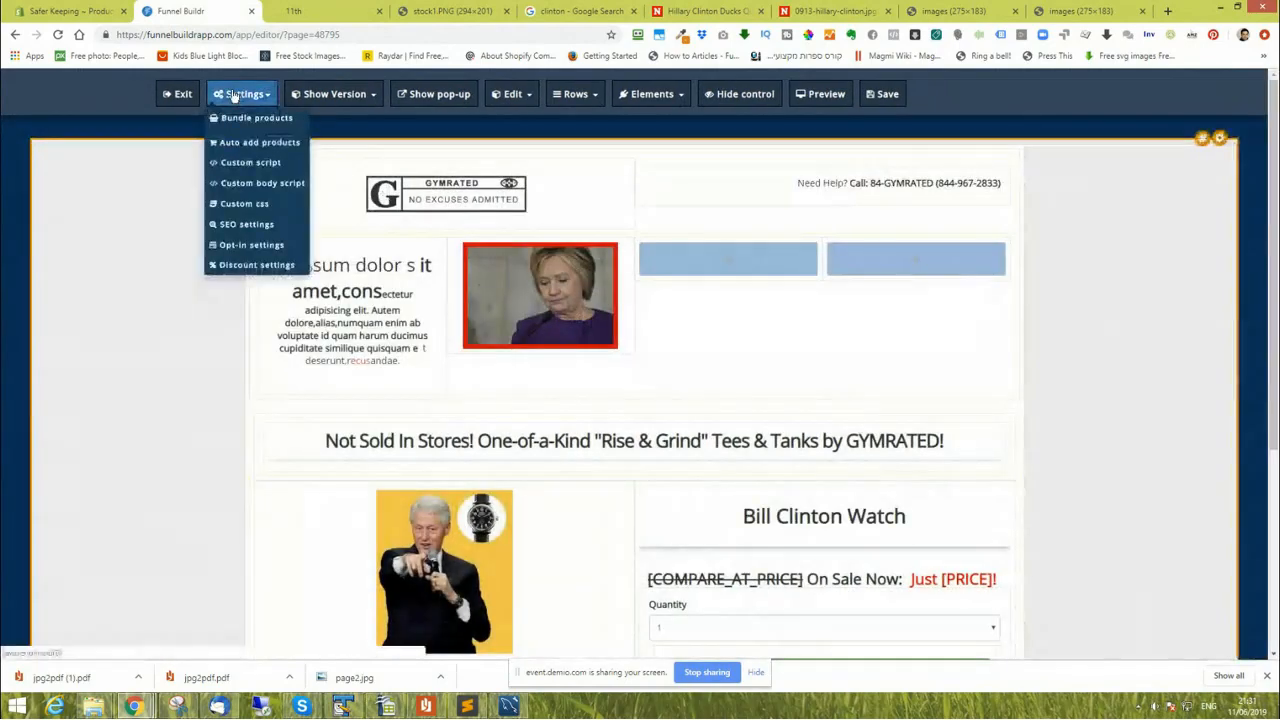
pyautogui.click(248, 225)
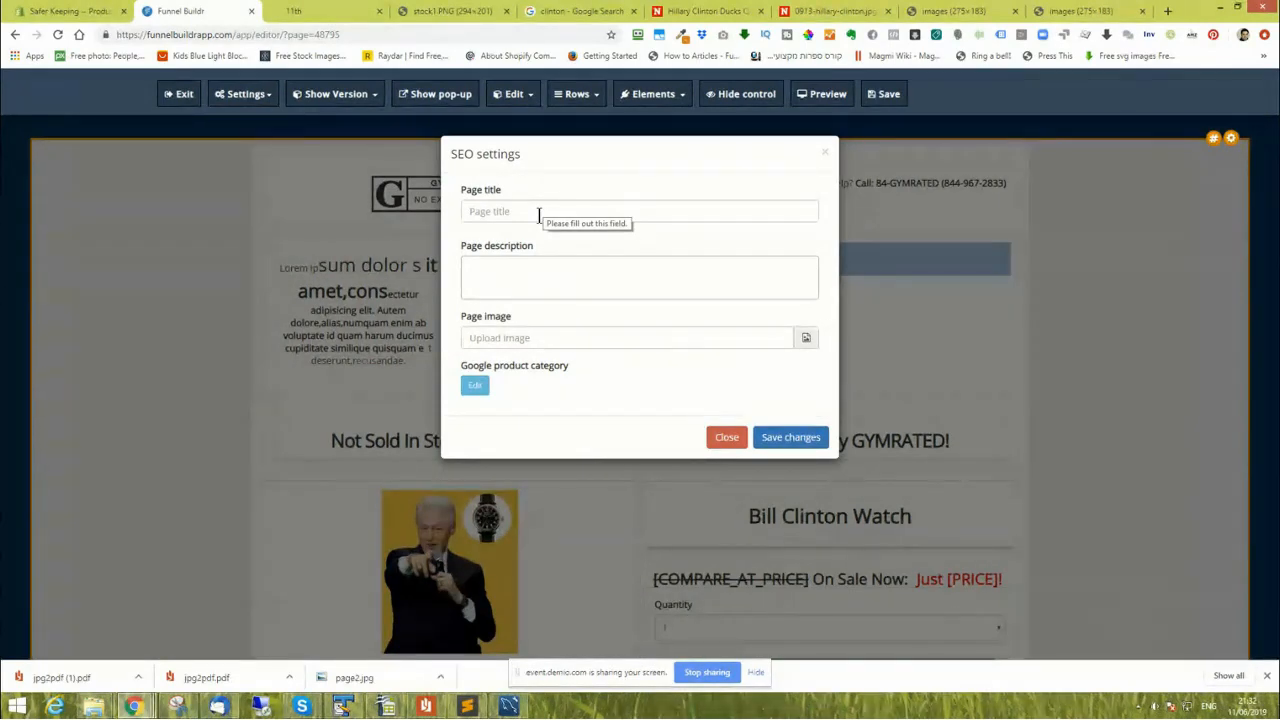
pyautogui.click(538, 212)
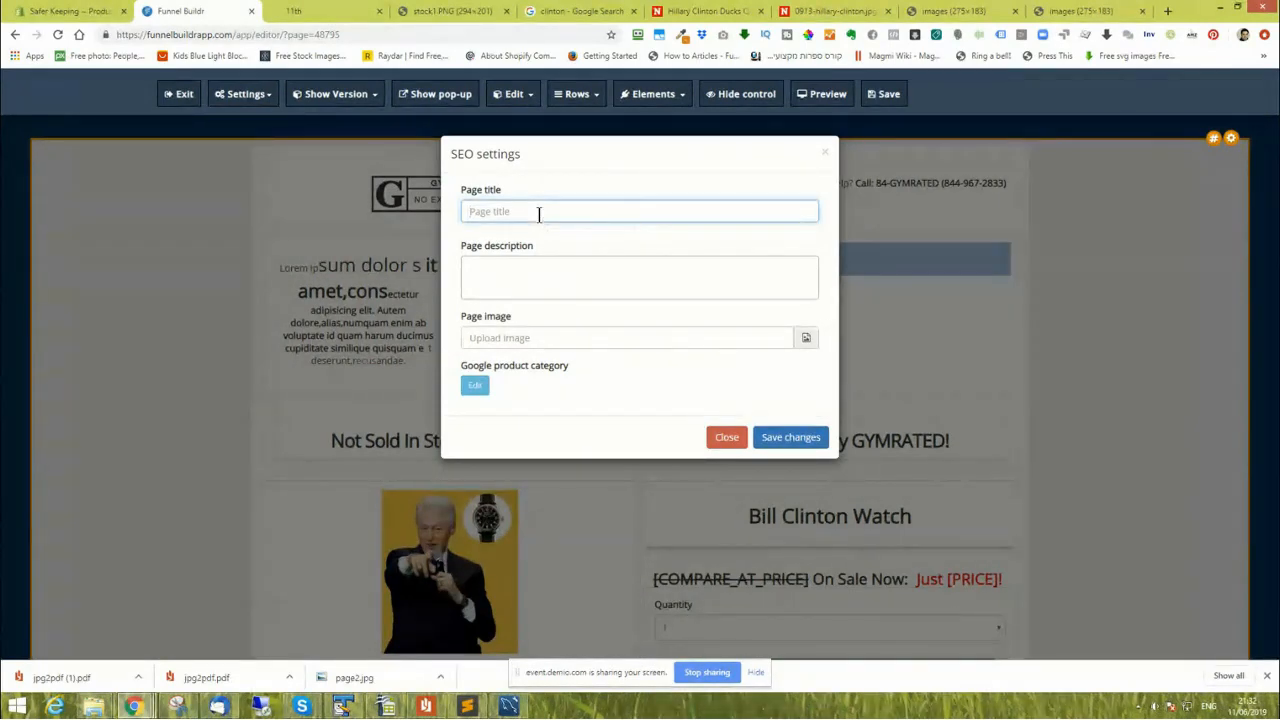
pyautogui.click(502, 273)
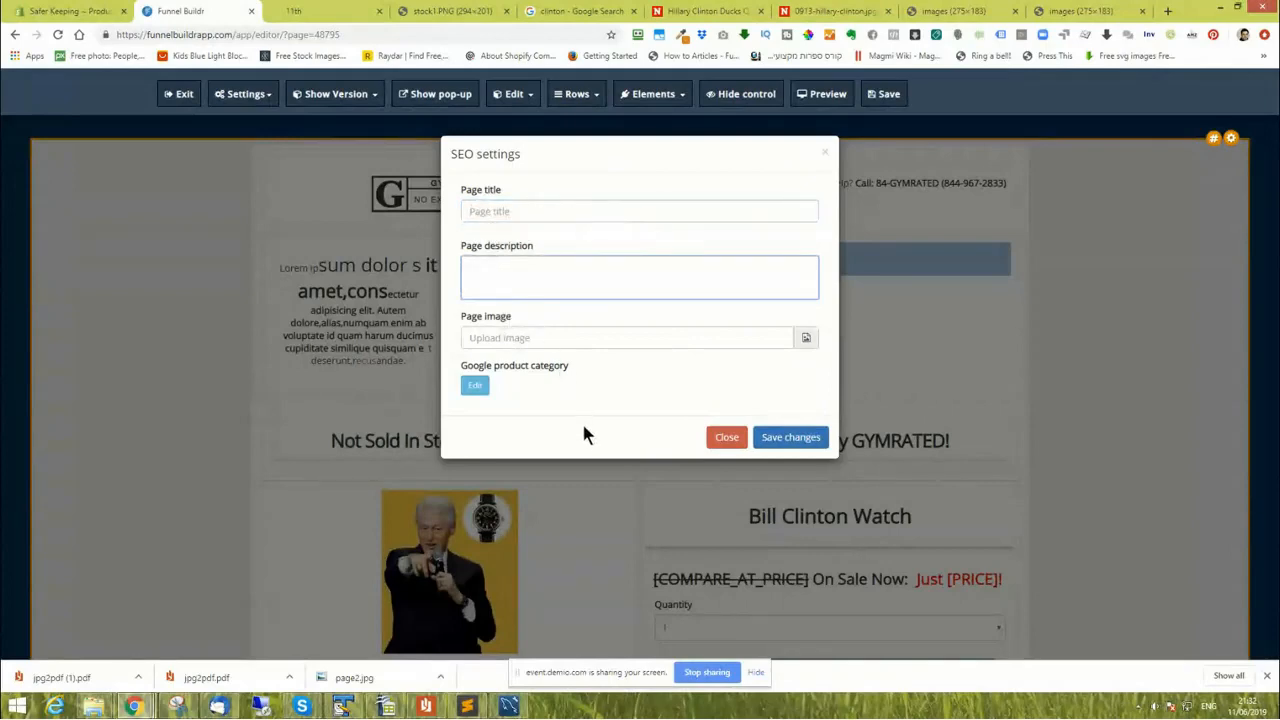
# Try the Google product category Cameras & Optics > Cameras > Disposable Cameras and close the SEO settings without saving.
pyautogui.click(475, 386)
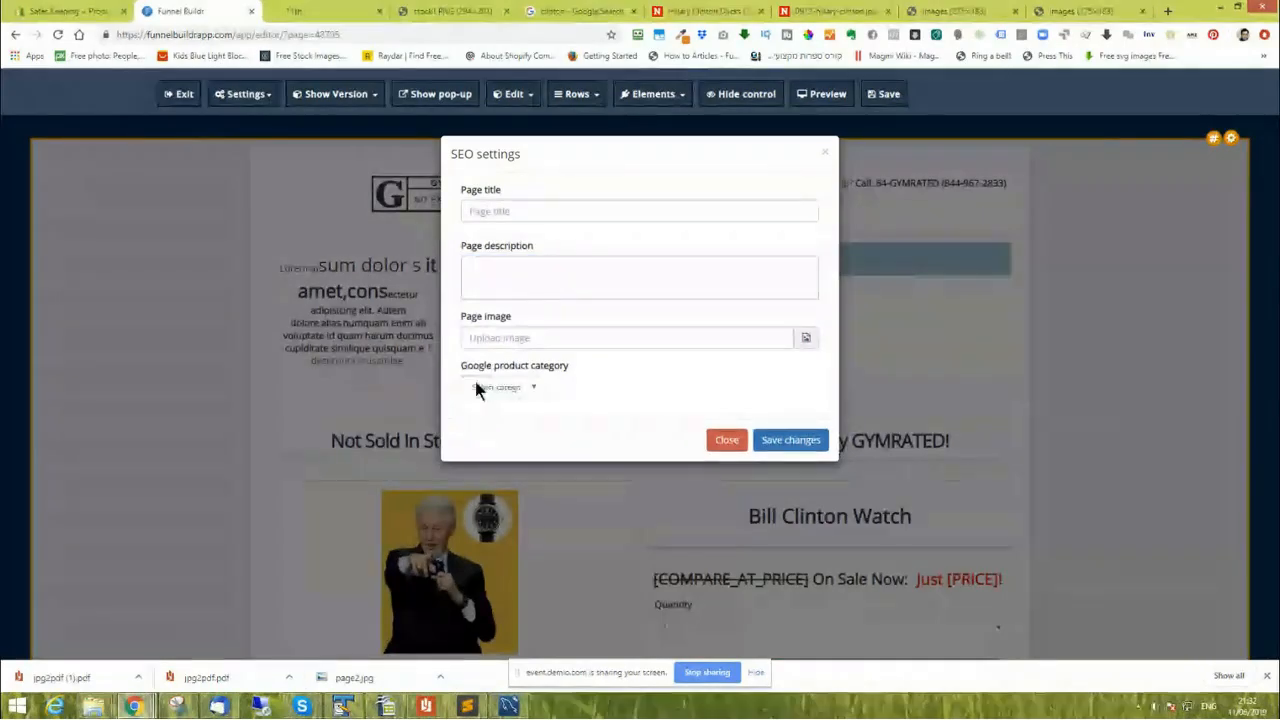
pyautogui.click(490, 387)
pyautogui.click(495, 476)
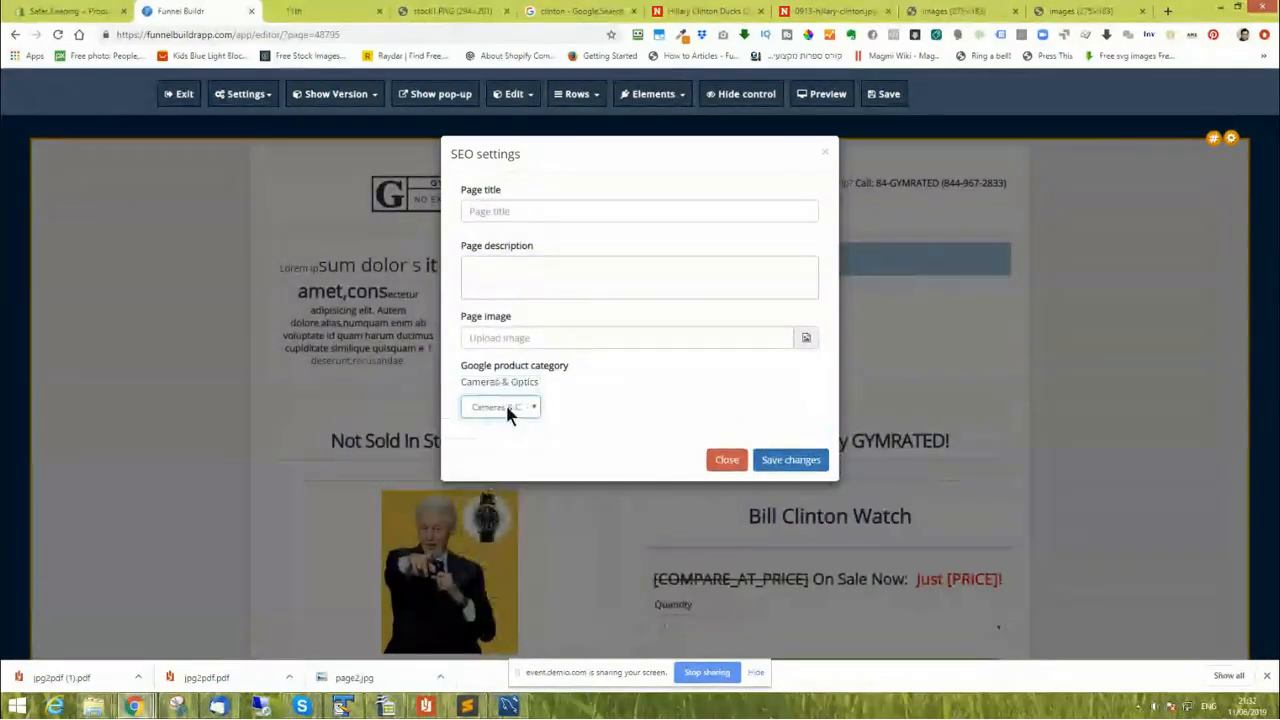
pyautogui.click(505, 404)
pyautogui.click(580, 407)
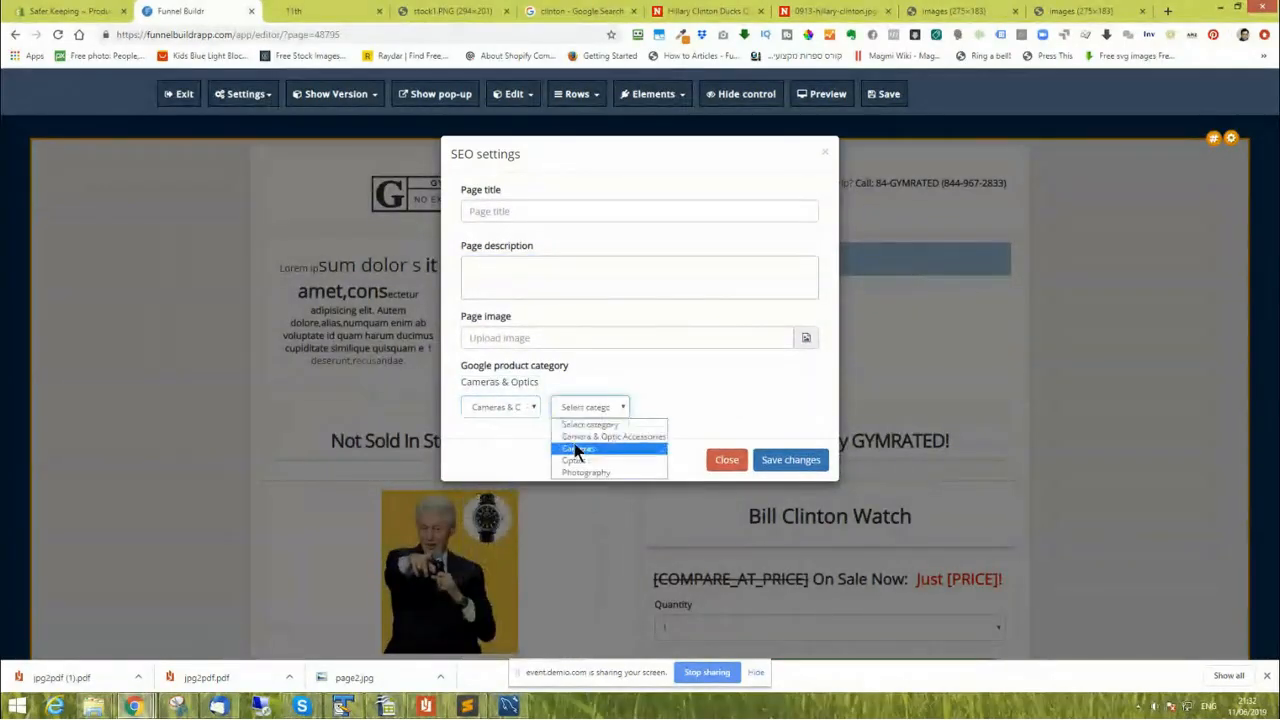
pyautogui.click(576, 450)
pyautogui.click(672, 407)
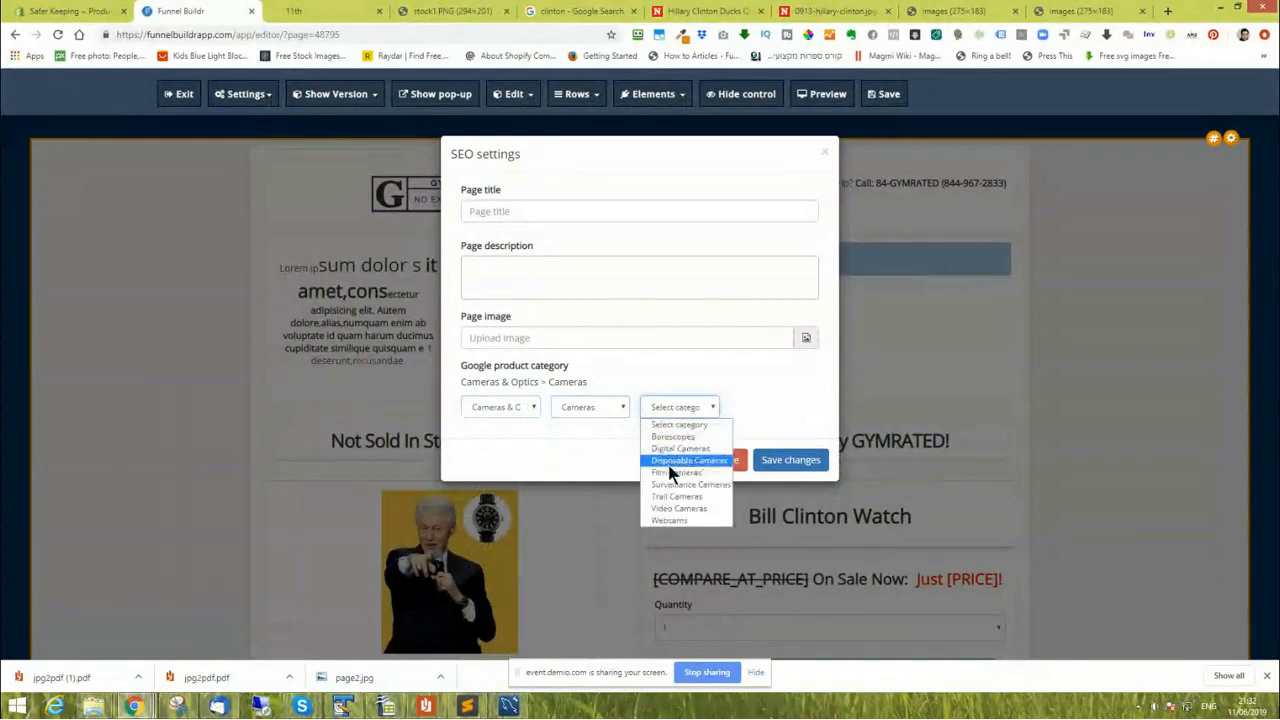
pyautogui.click(668, 455)
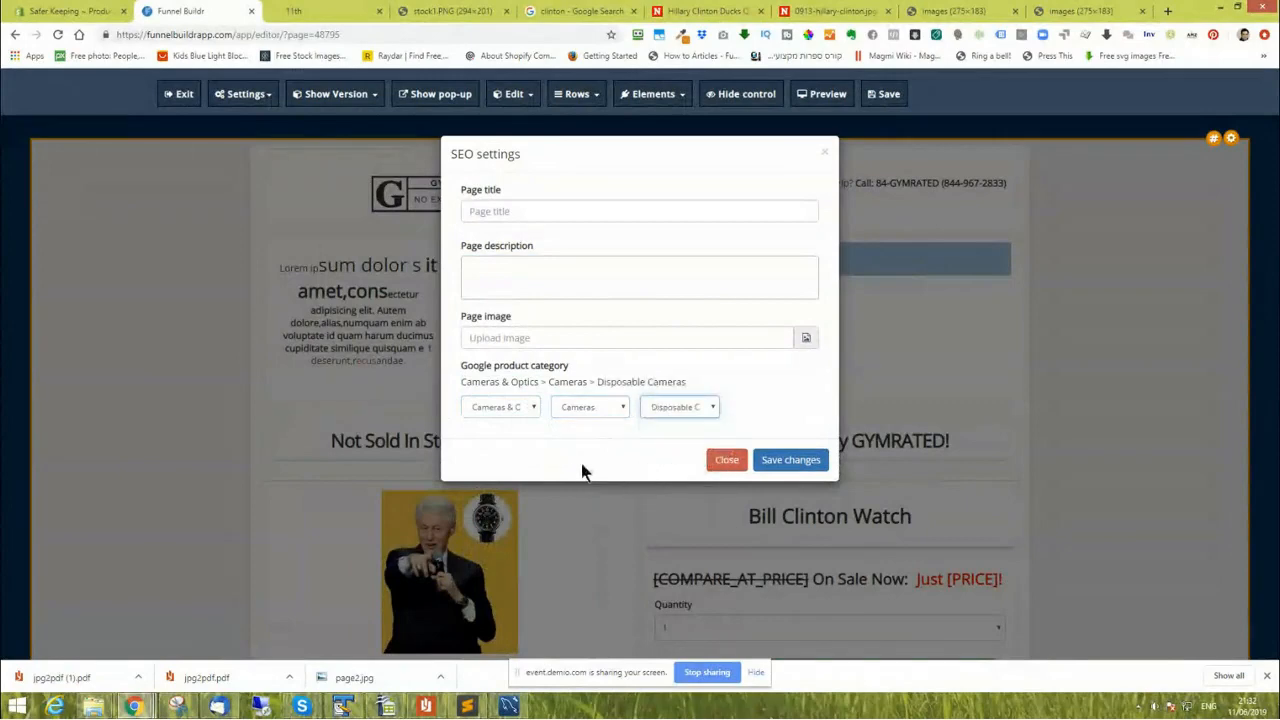
pyautogui.click(724, 460)
# Examine the discount types, discount value and discount targets in the discount settings, and close them without saving.
pyautogui.click(243, 94)
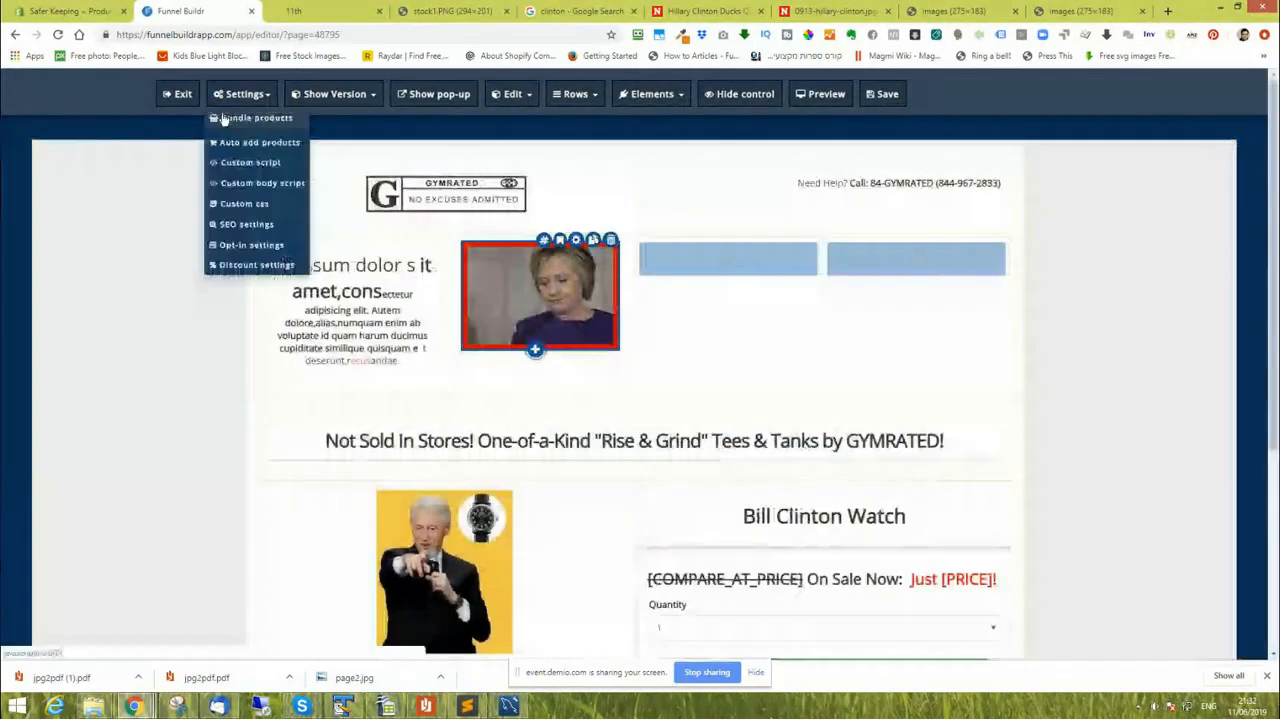
pyautogui.click(245, 264)
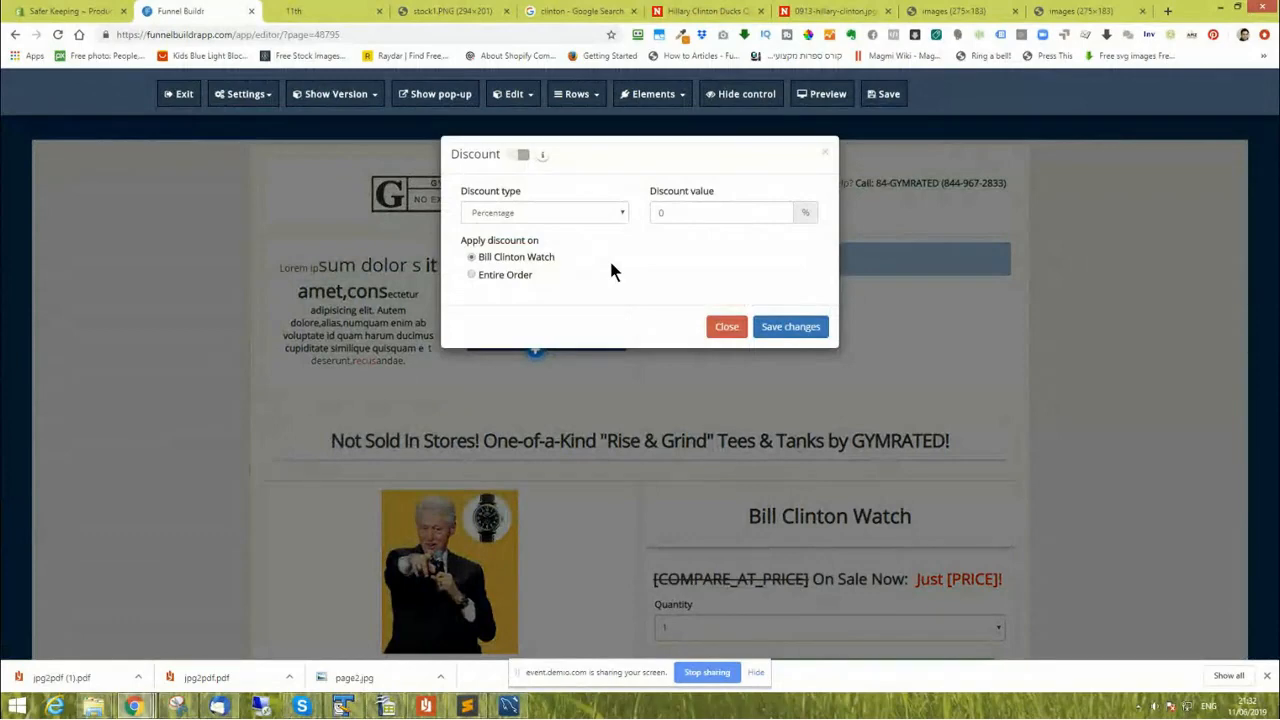
pyautogui.click(512, 213)
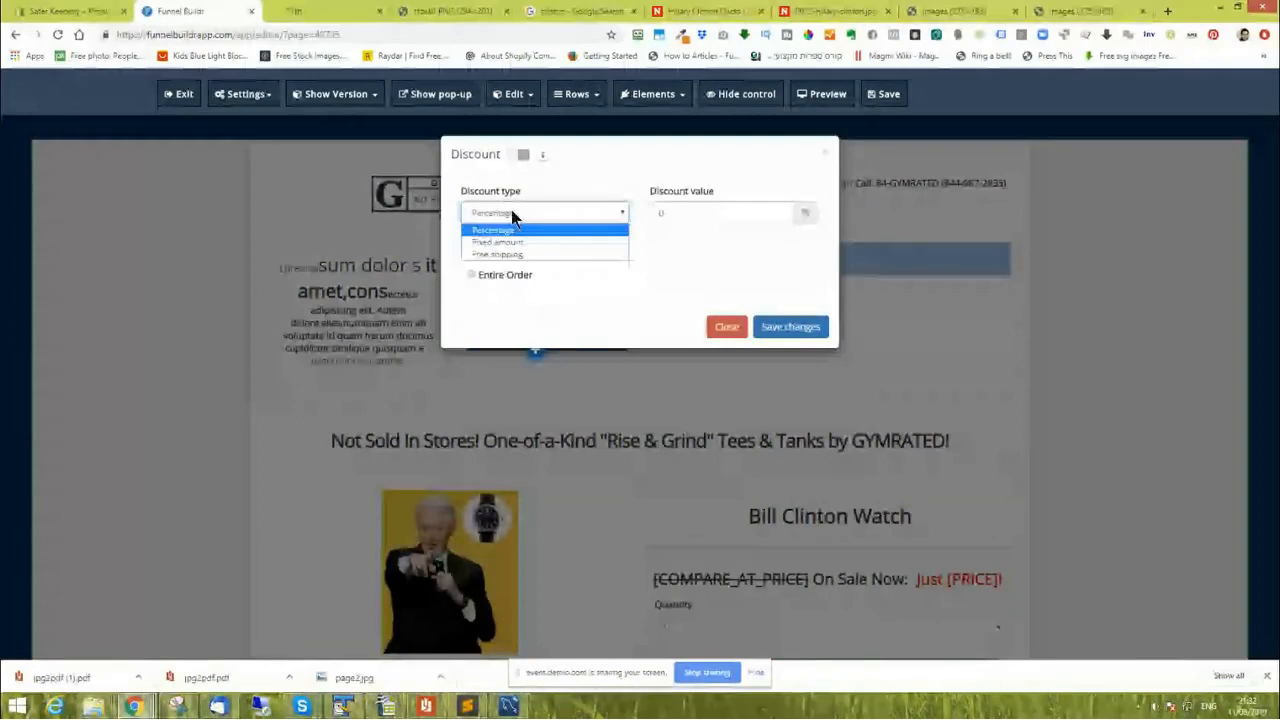
pyautogui.click(716, 212)
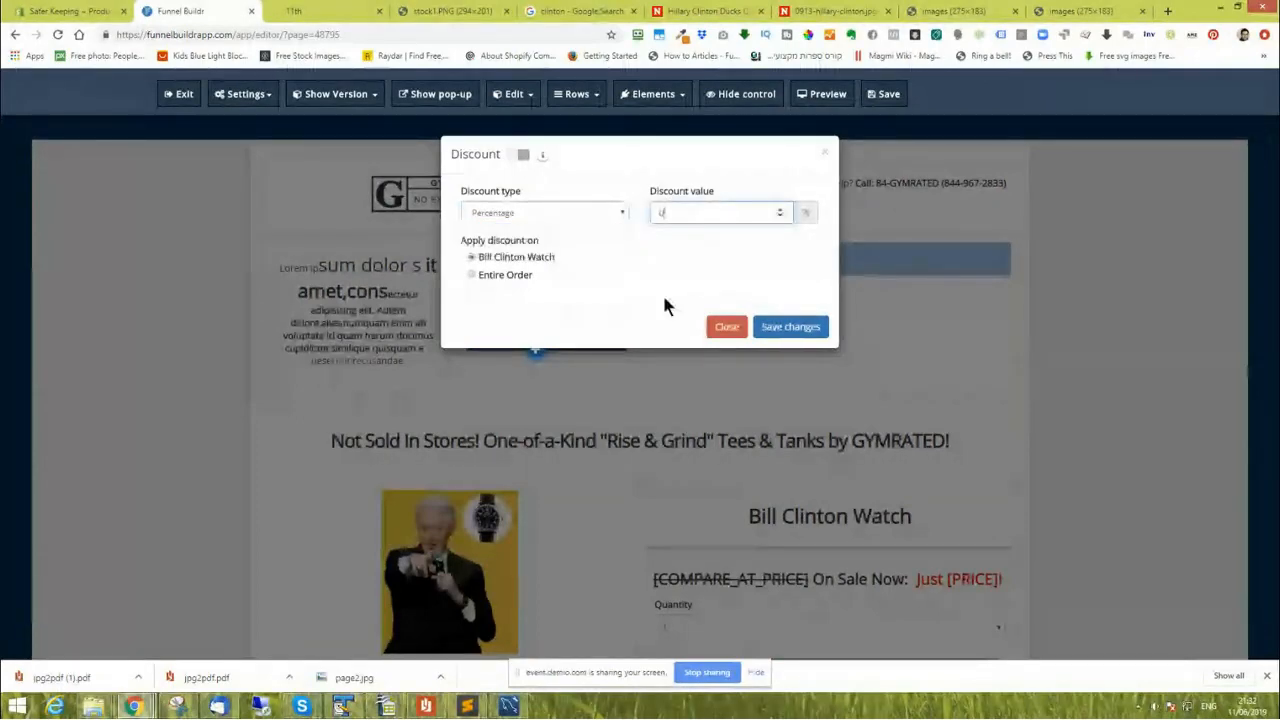
pyautogui.moveTo(542, 155)
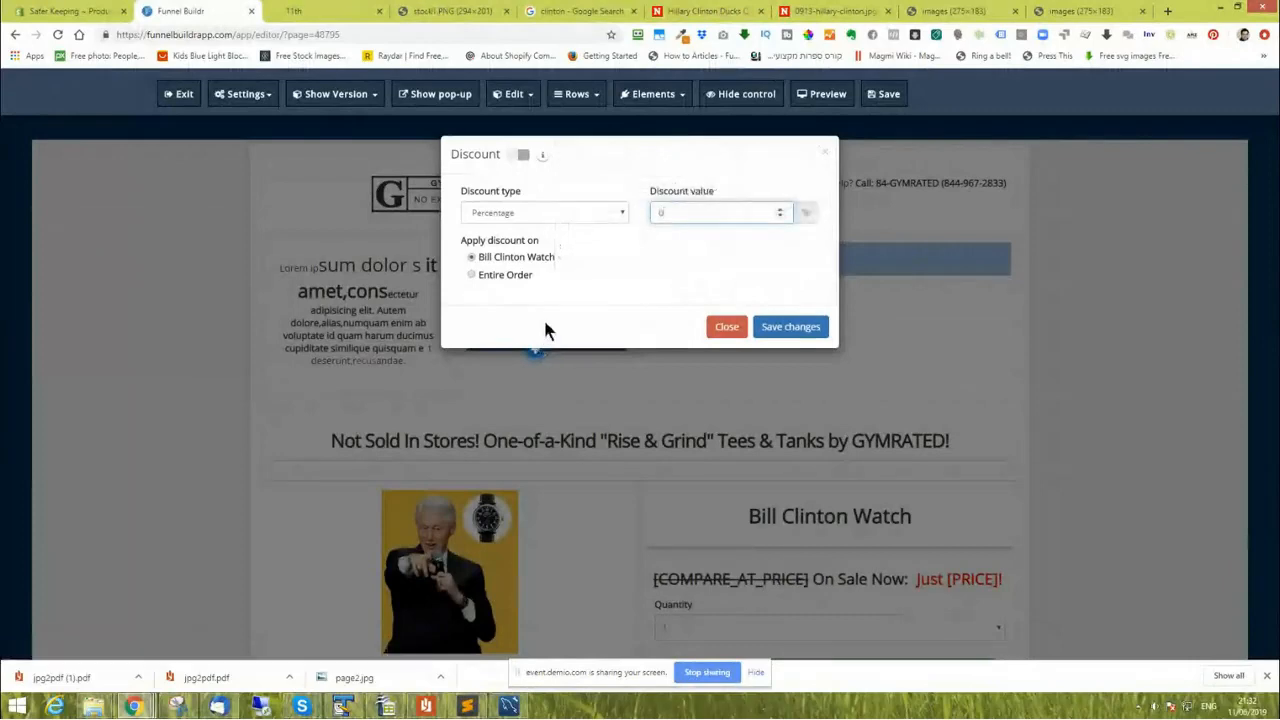
pyautogui.click(712, 327)
pyautogui.click(244, 94)
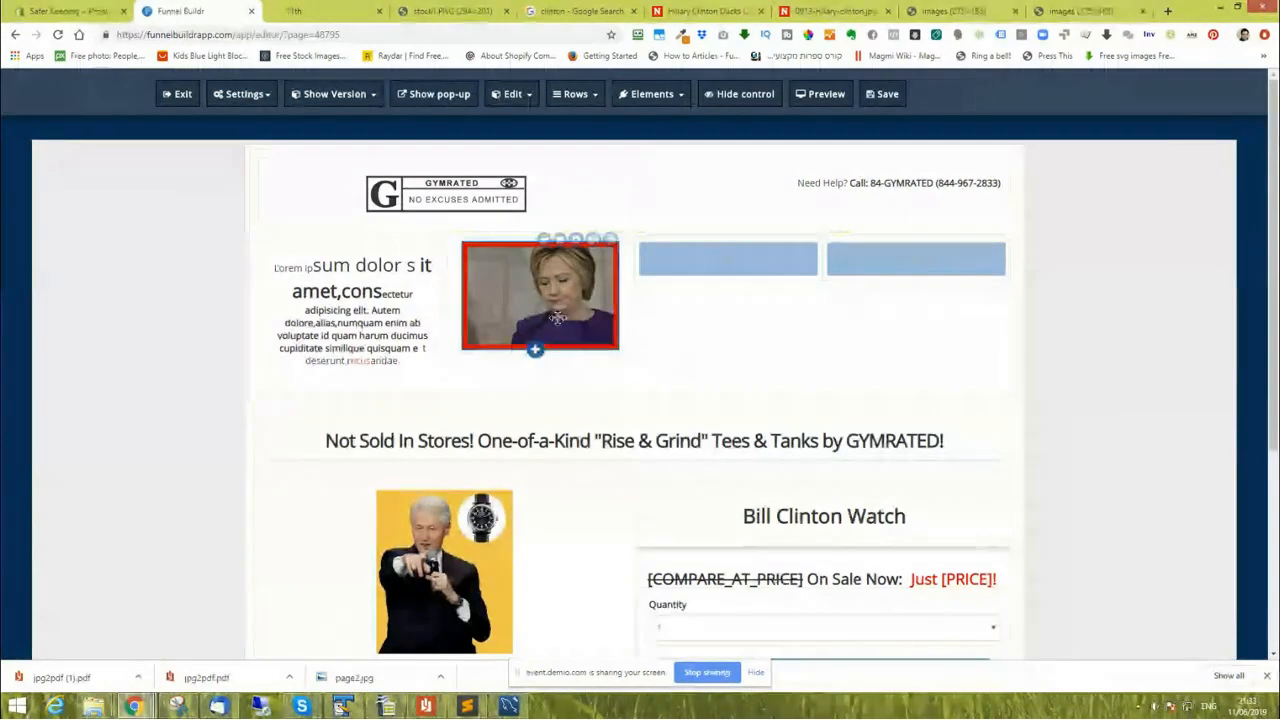
# Replace the GYMRATED logo in the page header with the black galaxy banner image from the media library.
pyautogui.moveTo(471, 188)
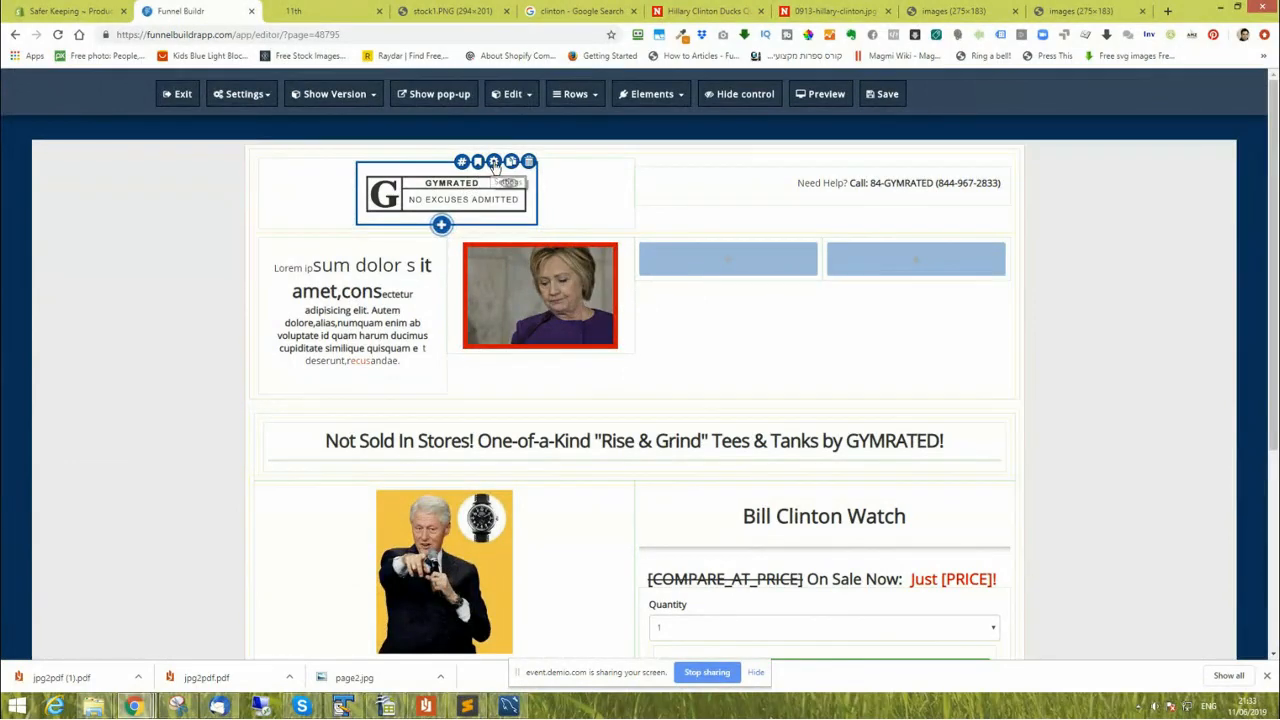
pyautogui.click(493, 162)
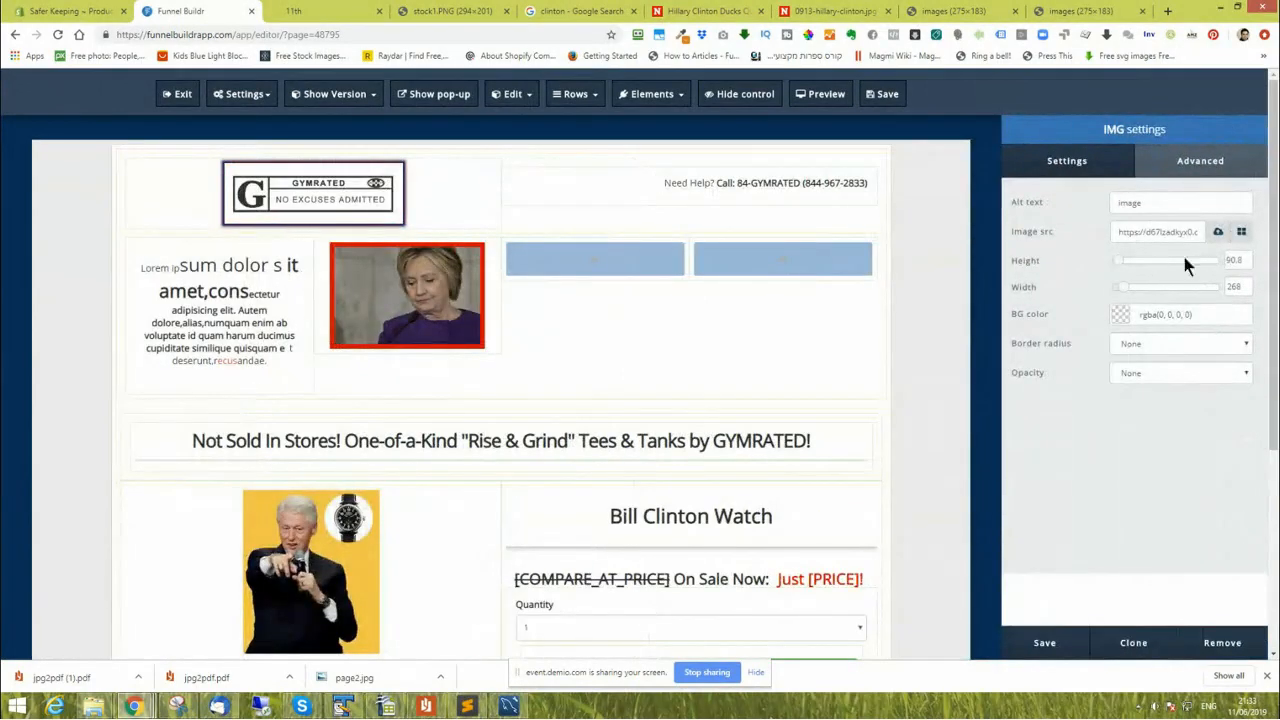
pyautogui.click(1246, 233)
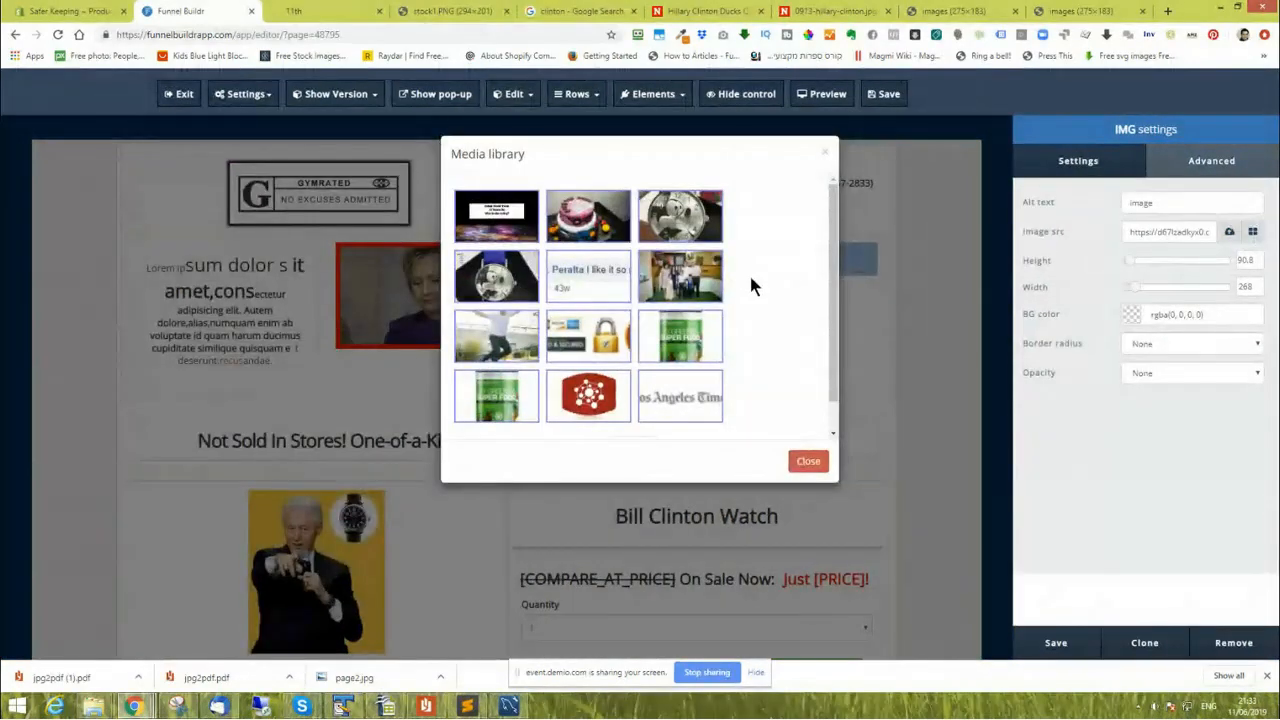
pyautogui.click(477, 221)
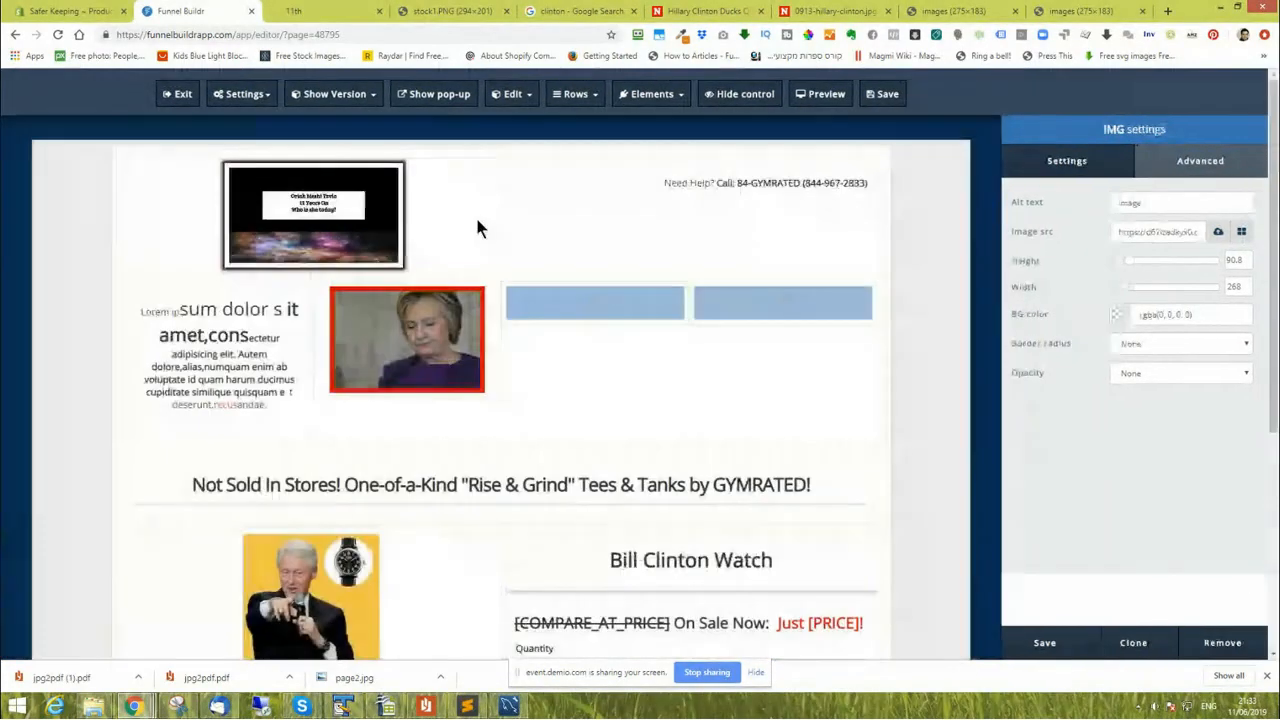
pyautogui.click(638, 244)
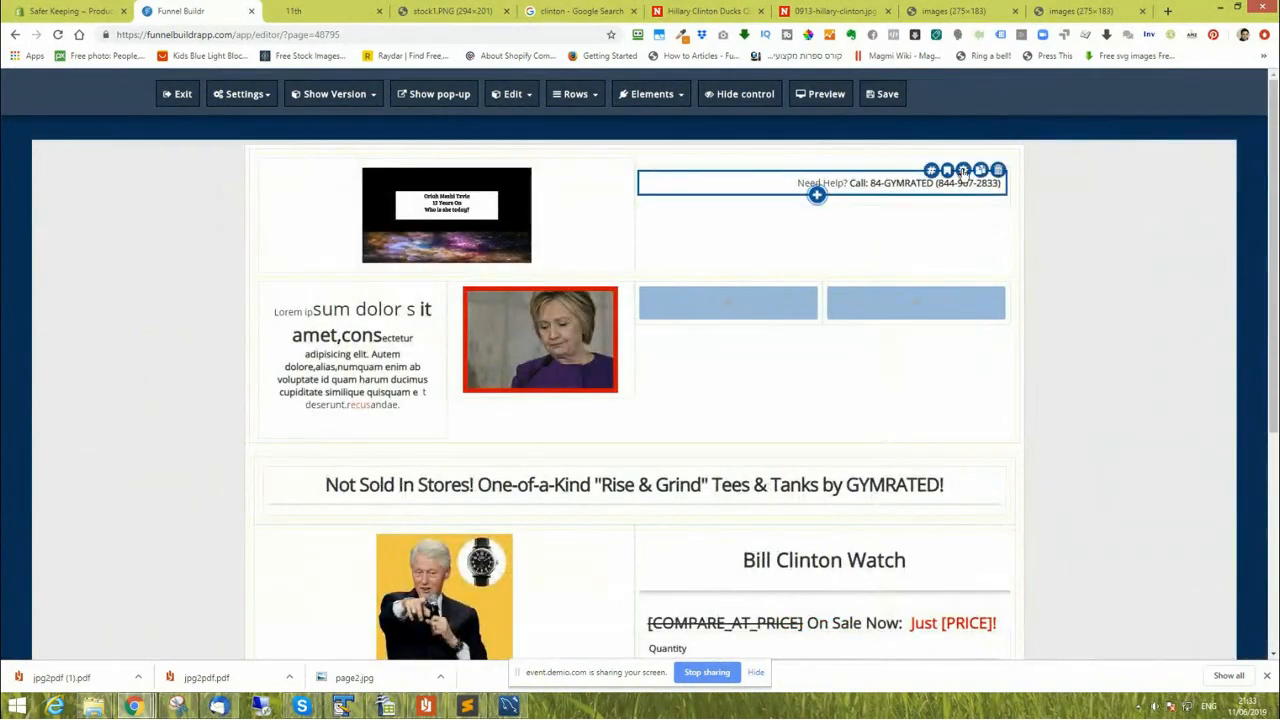
# Change the phone number in the header's "Need Help?" text using the text editor, and save the page.
pyautogui.click(962, 173)
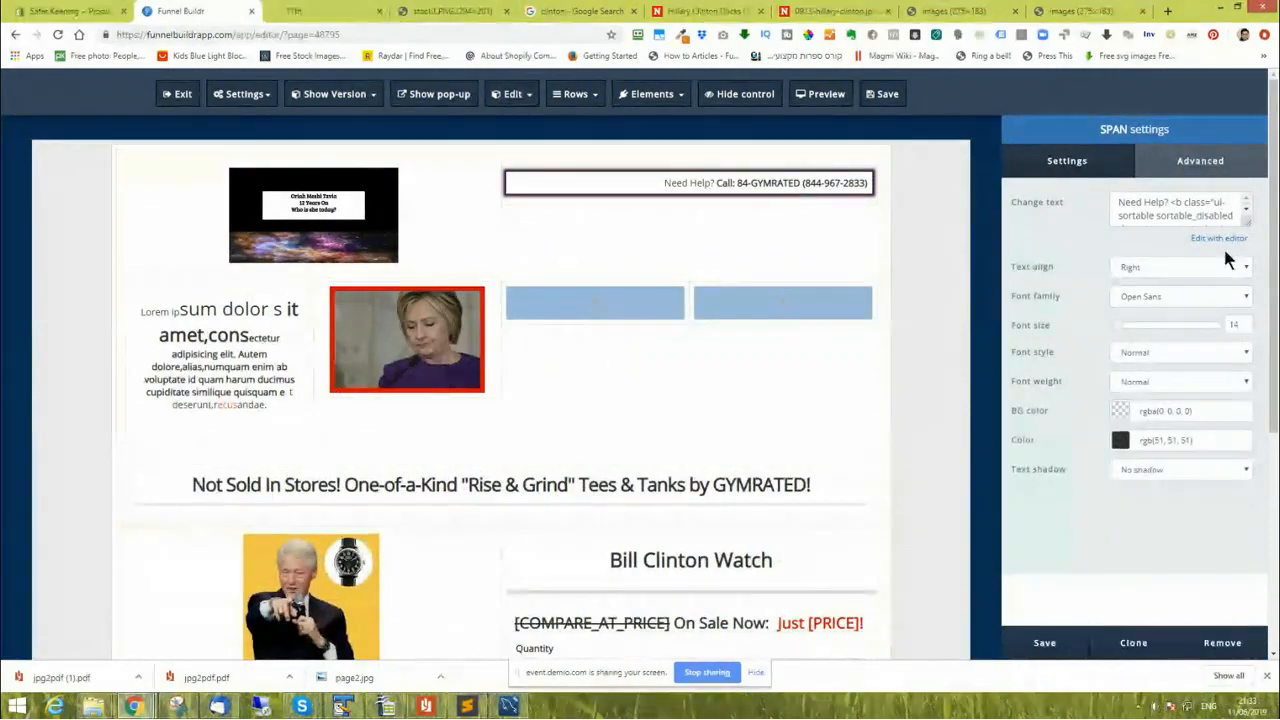
pyautogui.click(1213, 240)
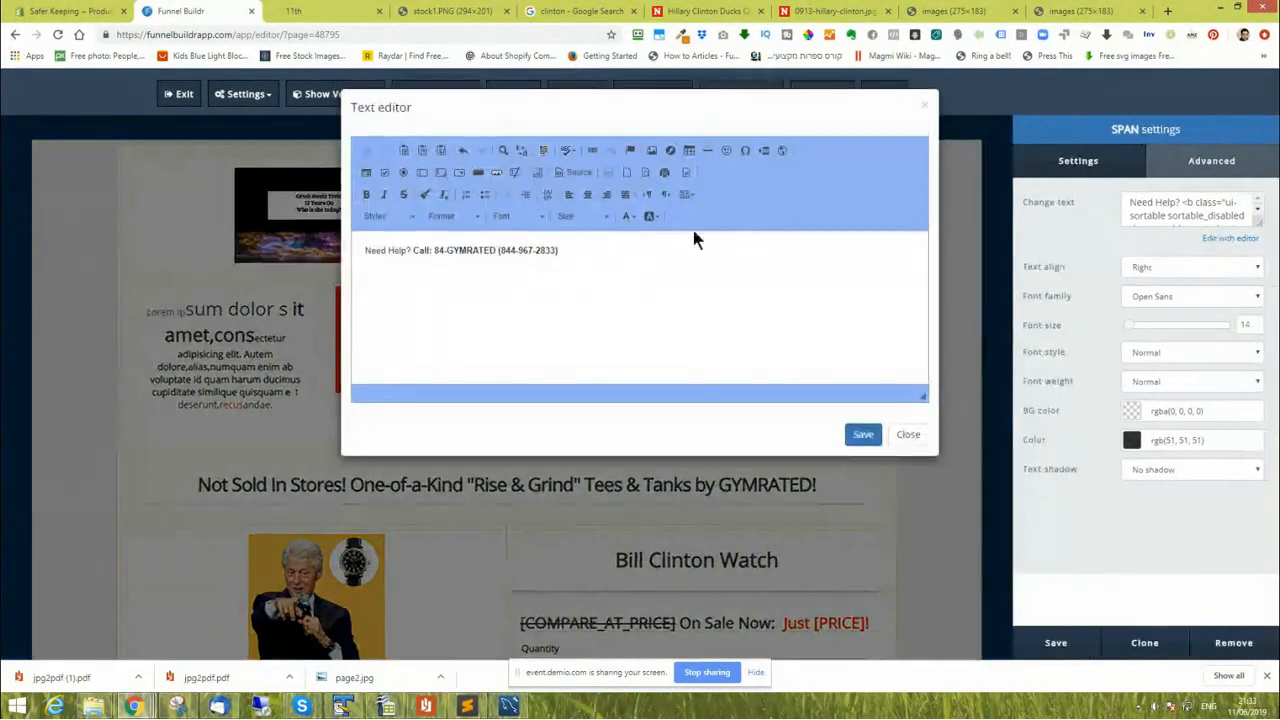
pyautogui.click(540, 250)
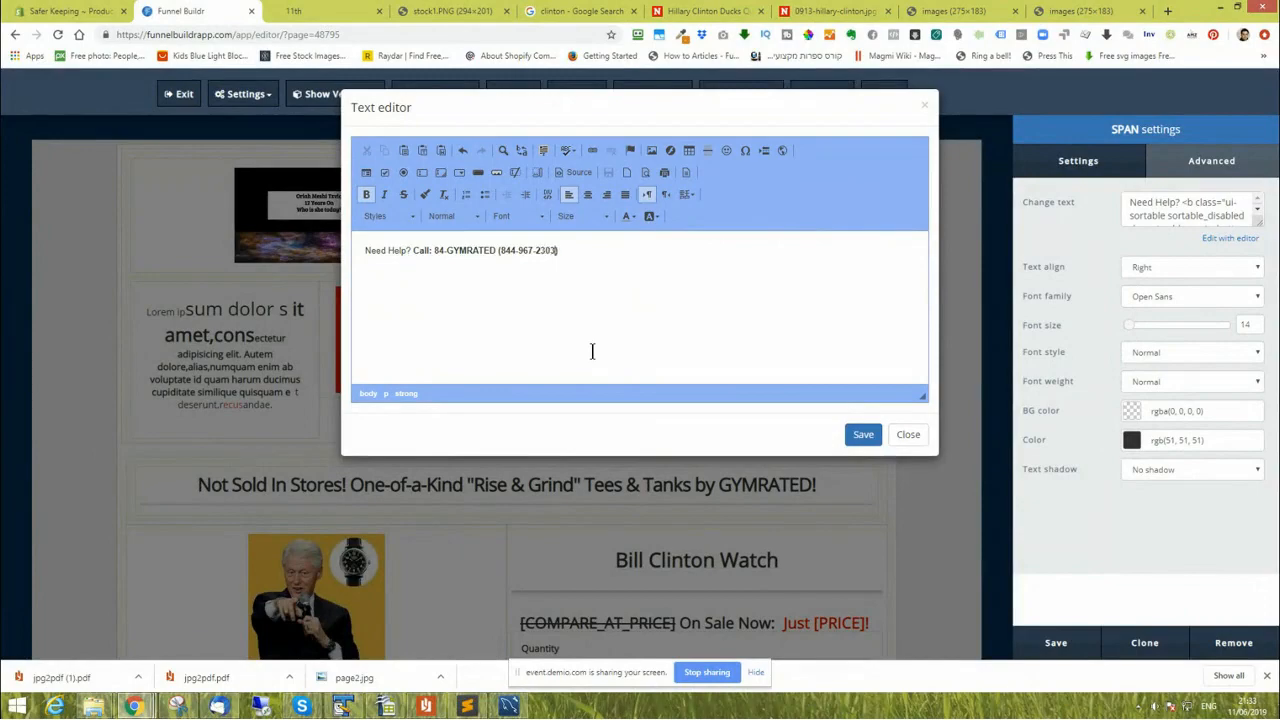
pyautogui.click(858, 436)
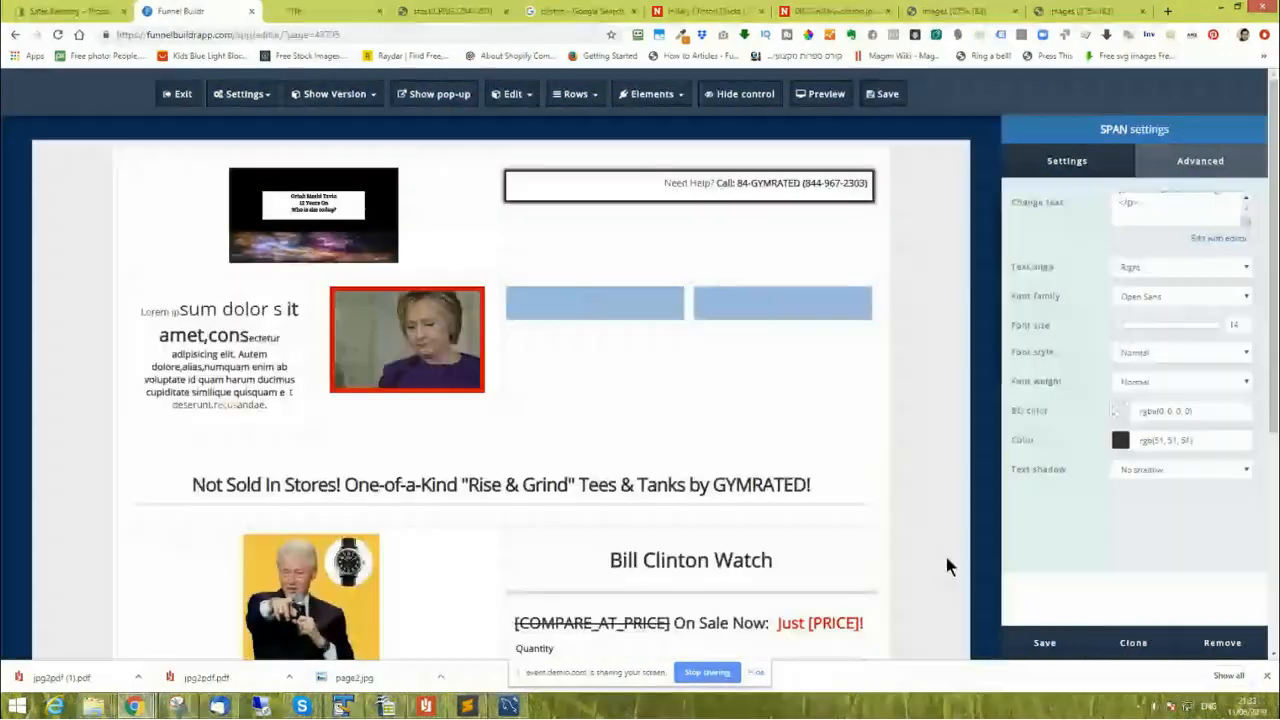
pyautogui.click(1045, 645)
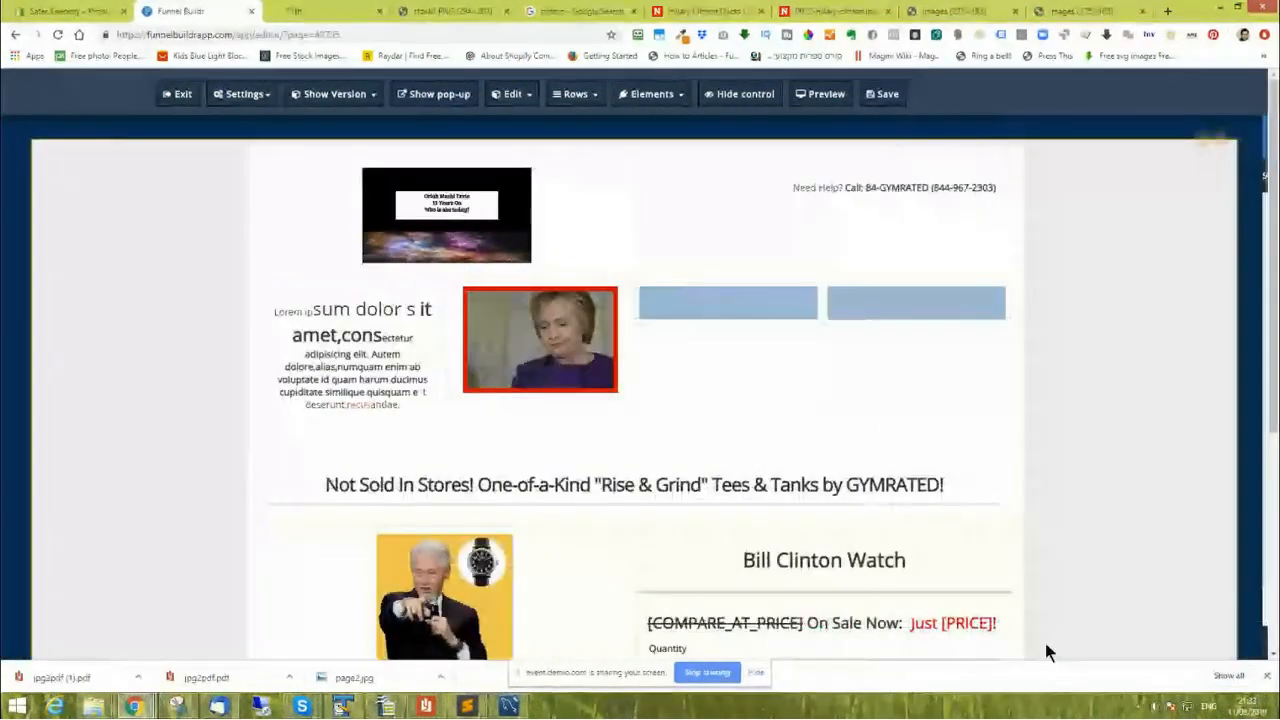
pyautogui.click(878, 96)
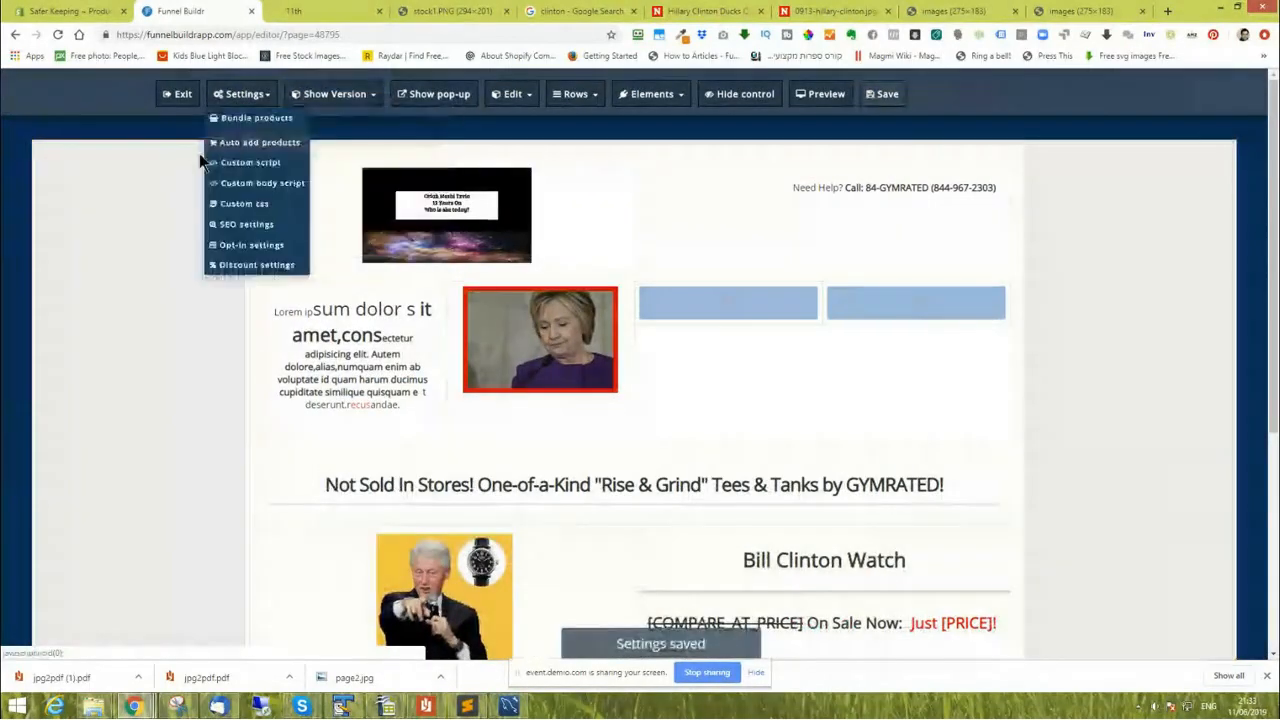
# Exit the page editor and start a new page with both its name and title set to checkout.
pyautogui.click(177, 95)
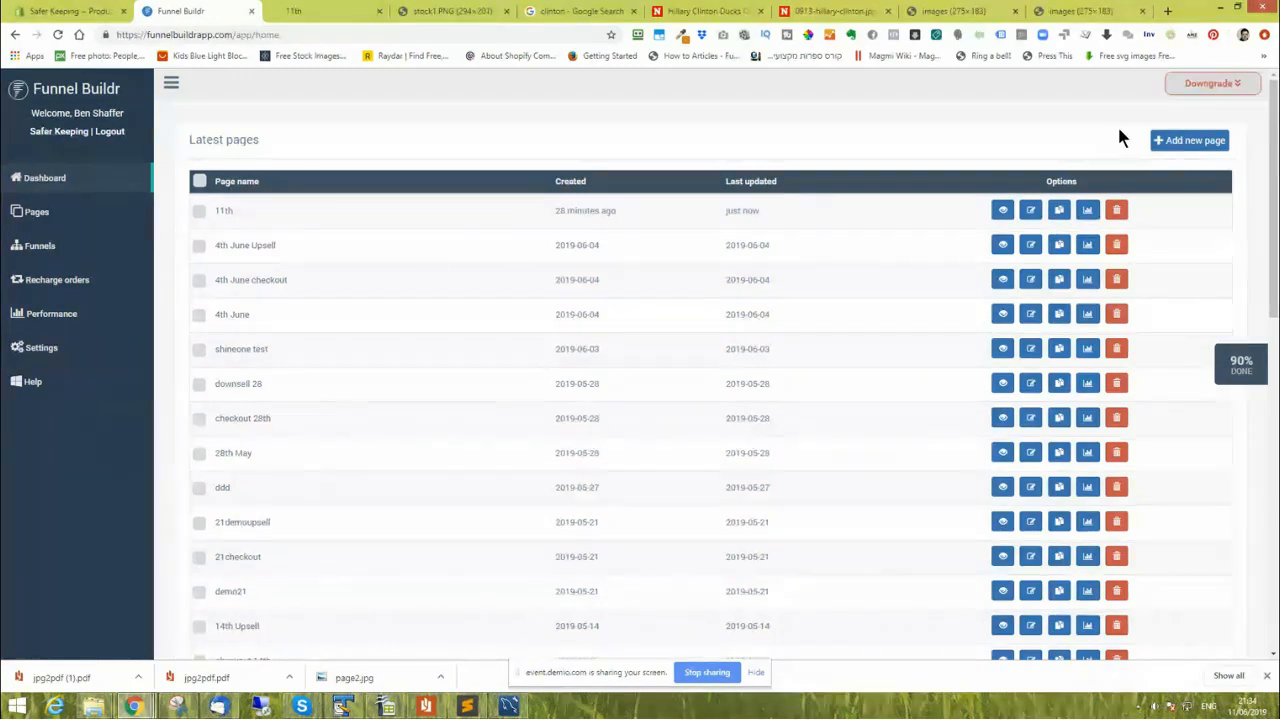
pyautogui.click(1193, 142)
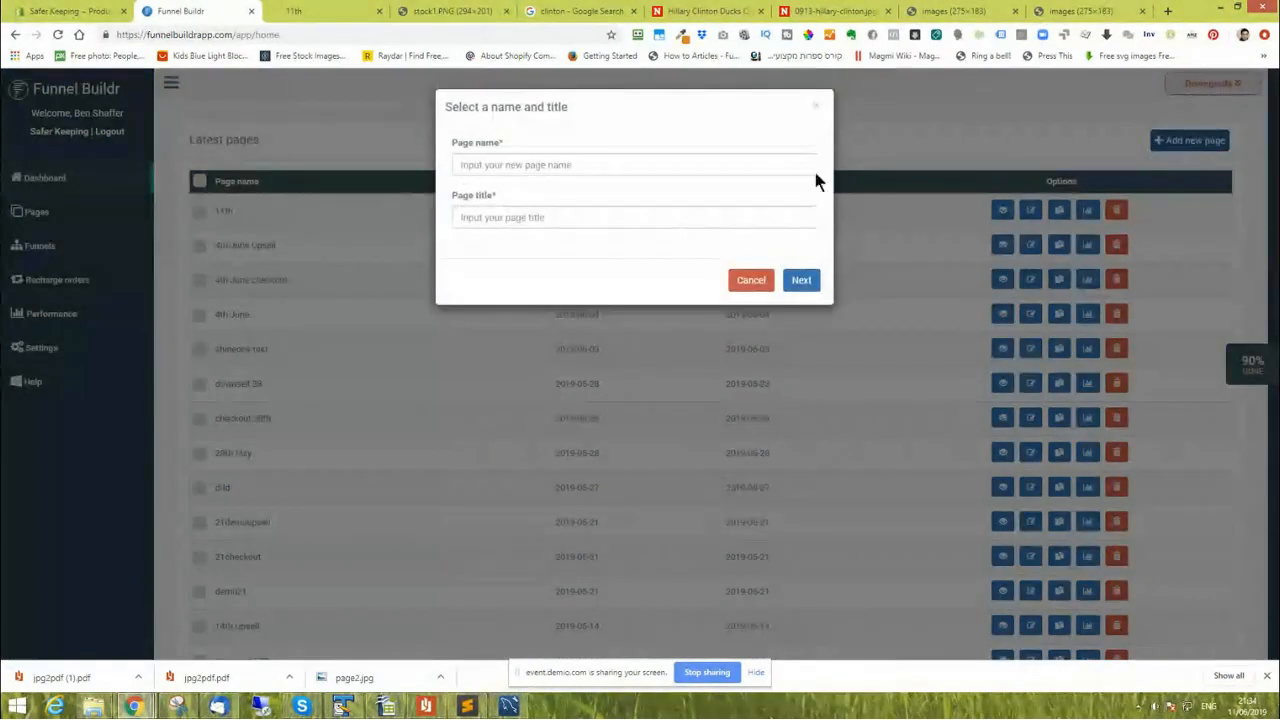
pyautogui.click(535, 166)
pyautogui.write('checkout')
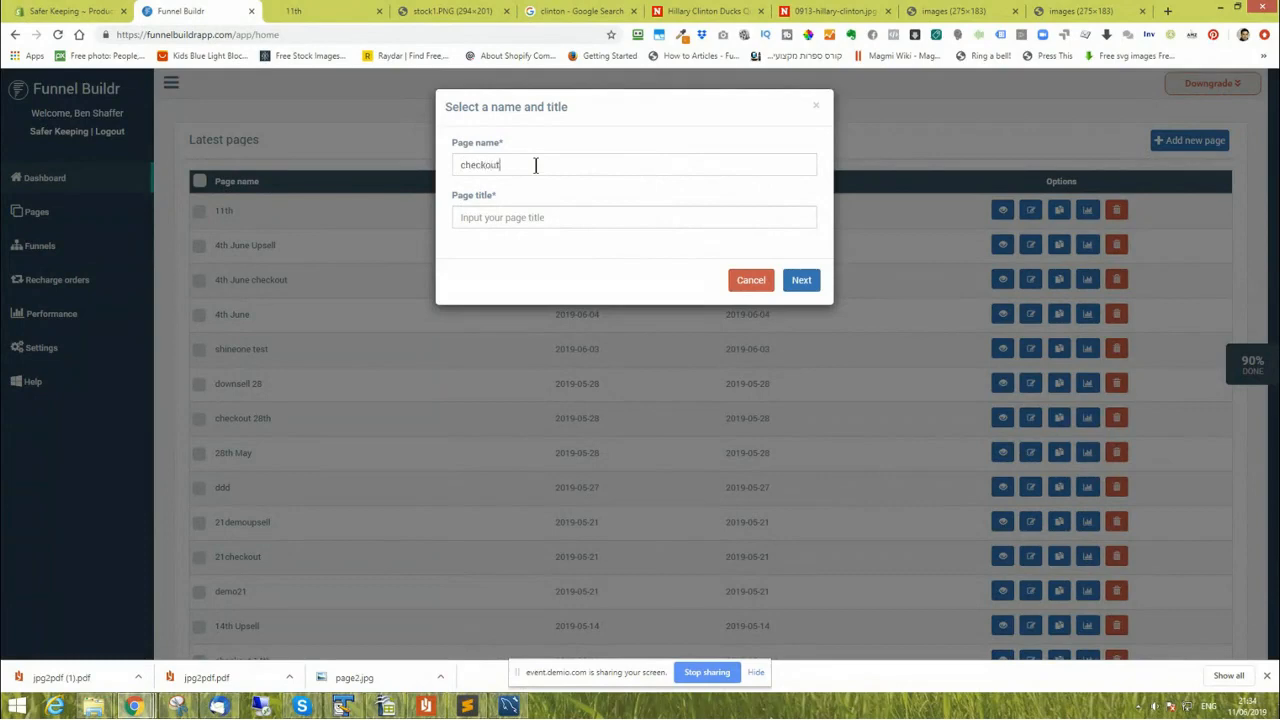
pyautogui.hotkey('ctrl', 'a')
pyautogui.hotkey('ctrl', 'c')
pyautogui.click(491, 217)
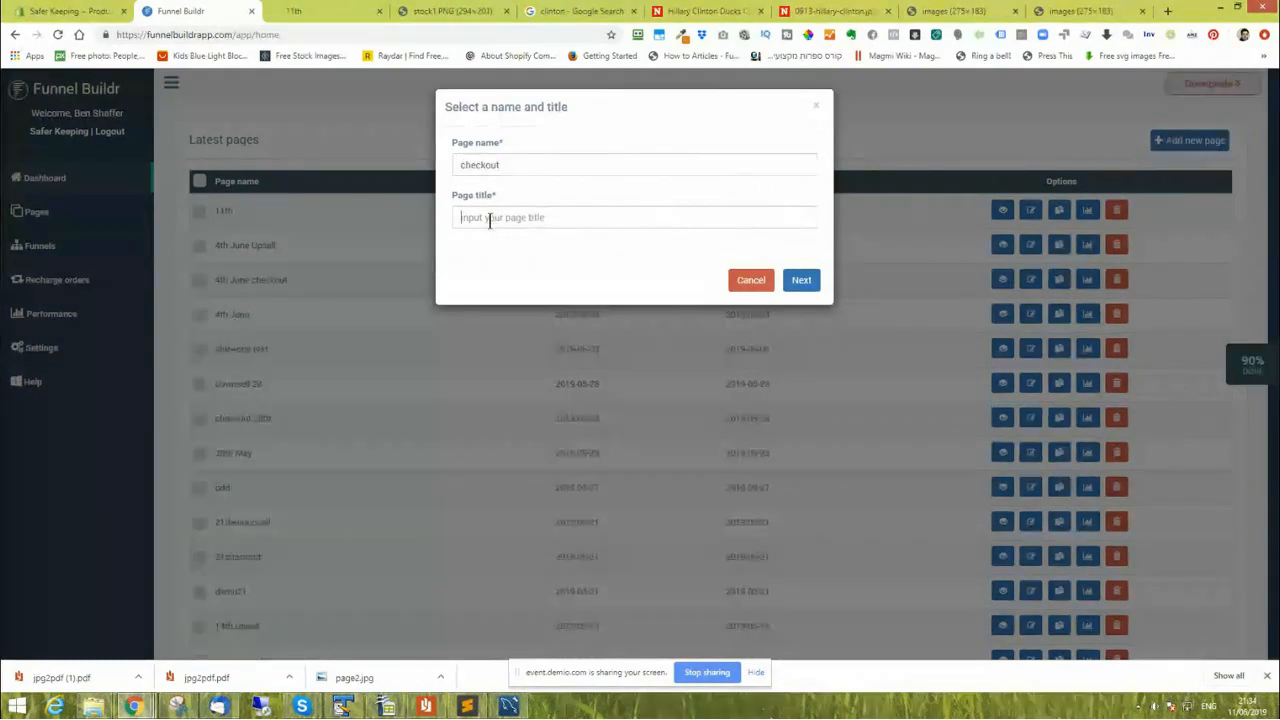
pyautogui.hotkey('ctrl', 'v')
pyautogui.click(799, 281)
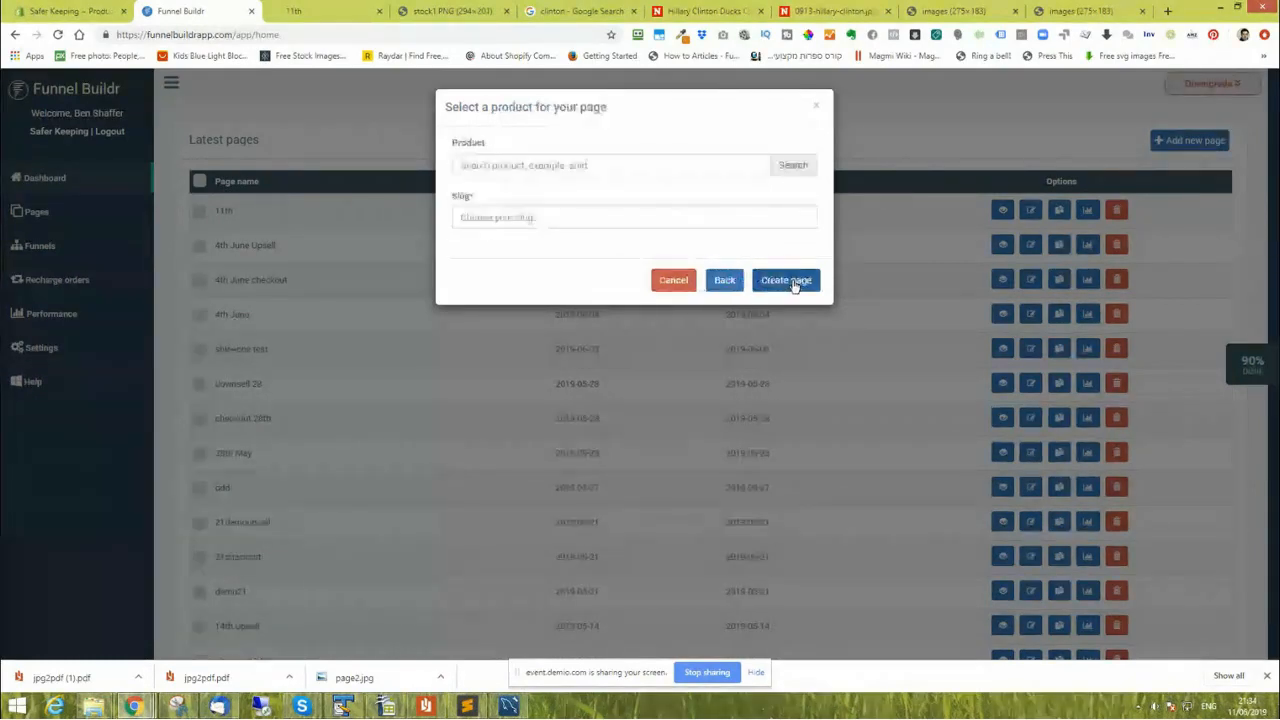
# Assign the Bill Clinton Watch product to the new page and create it from the Single page checkout template.
pyautogui.click(702, 163)
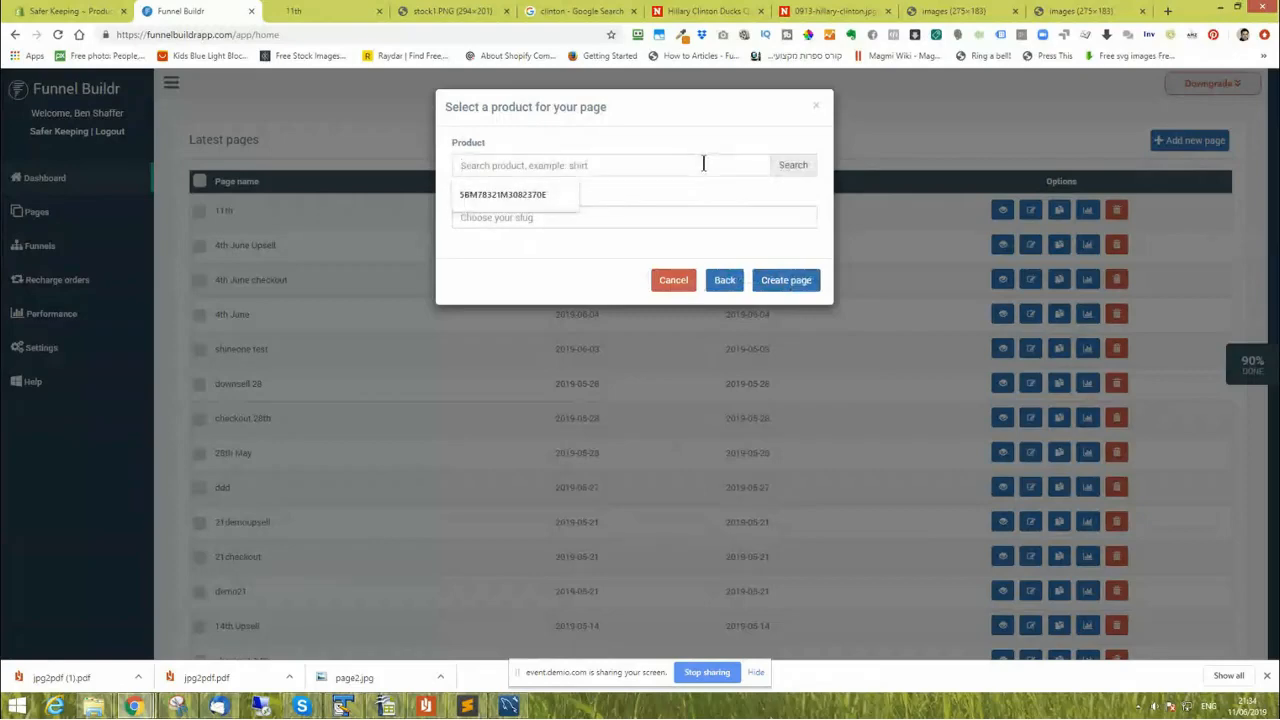
pyautogui.write('c')
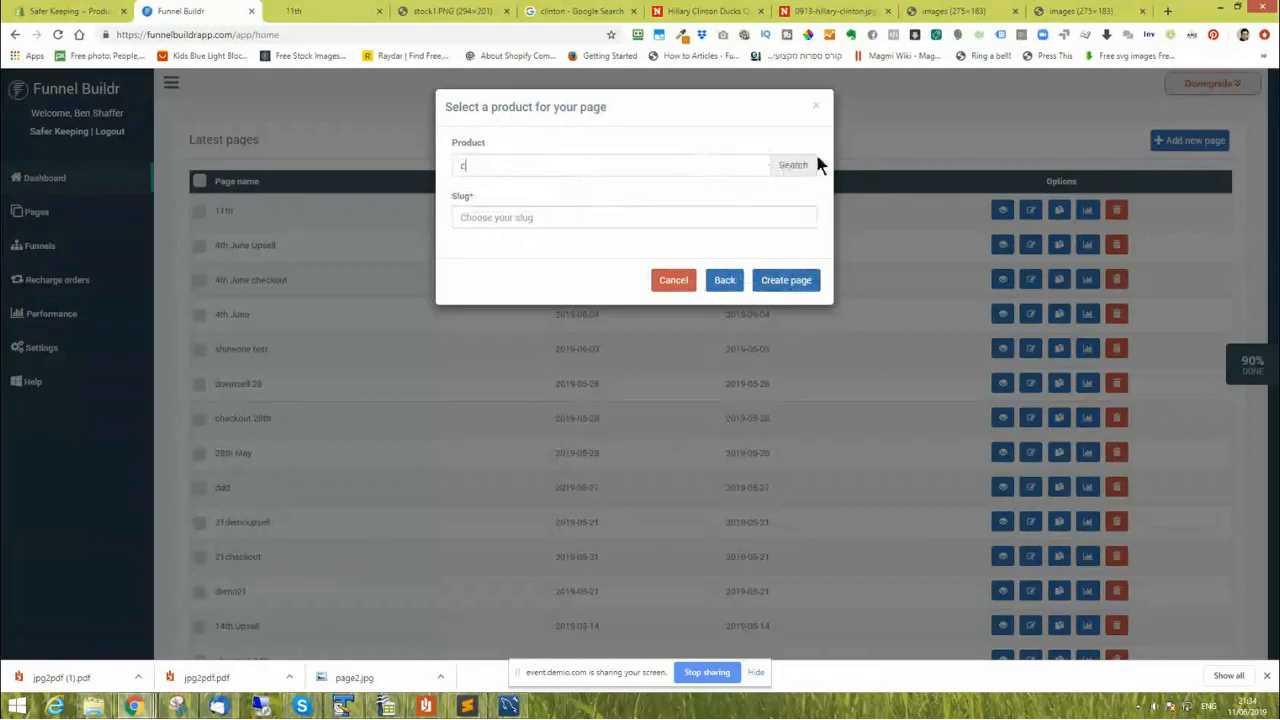
pyautogui.click(805, 166)
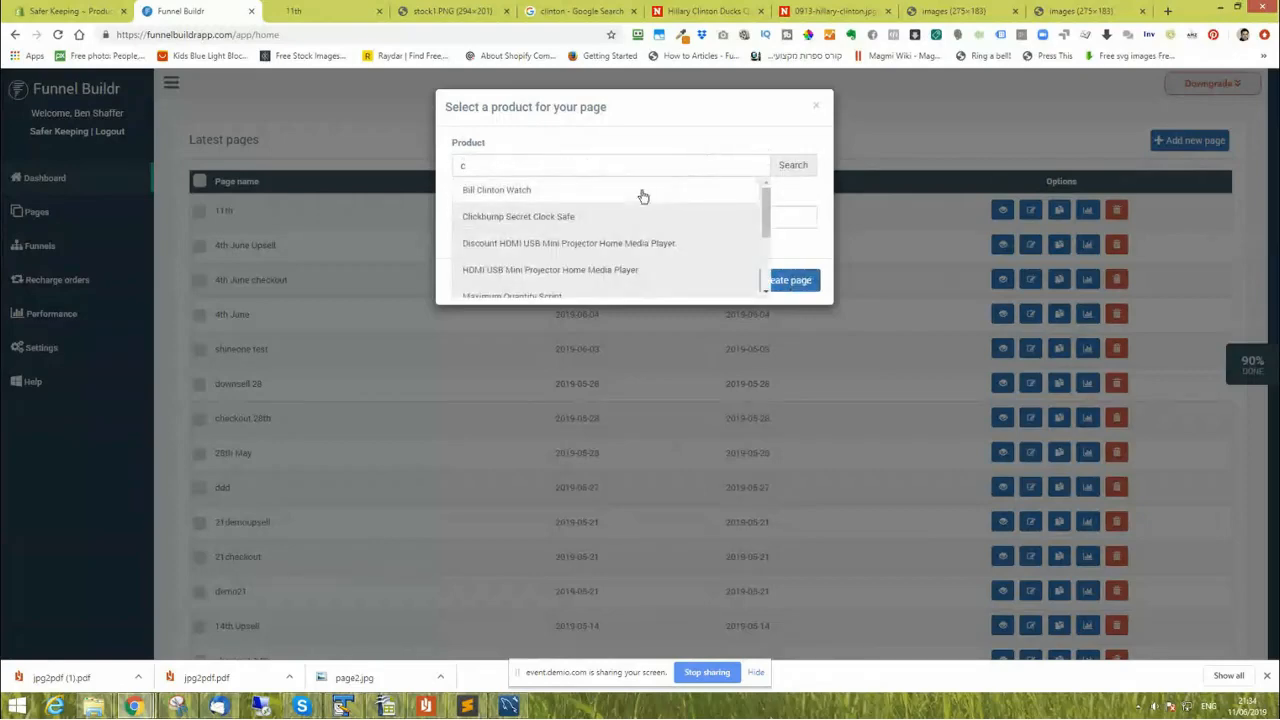
pyautogui.click(643, 191)
pyautogui.click(792, 275)
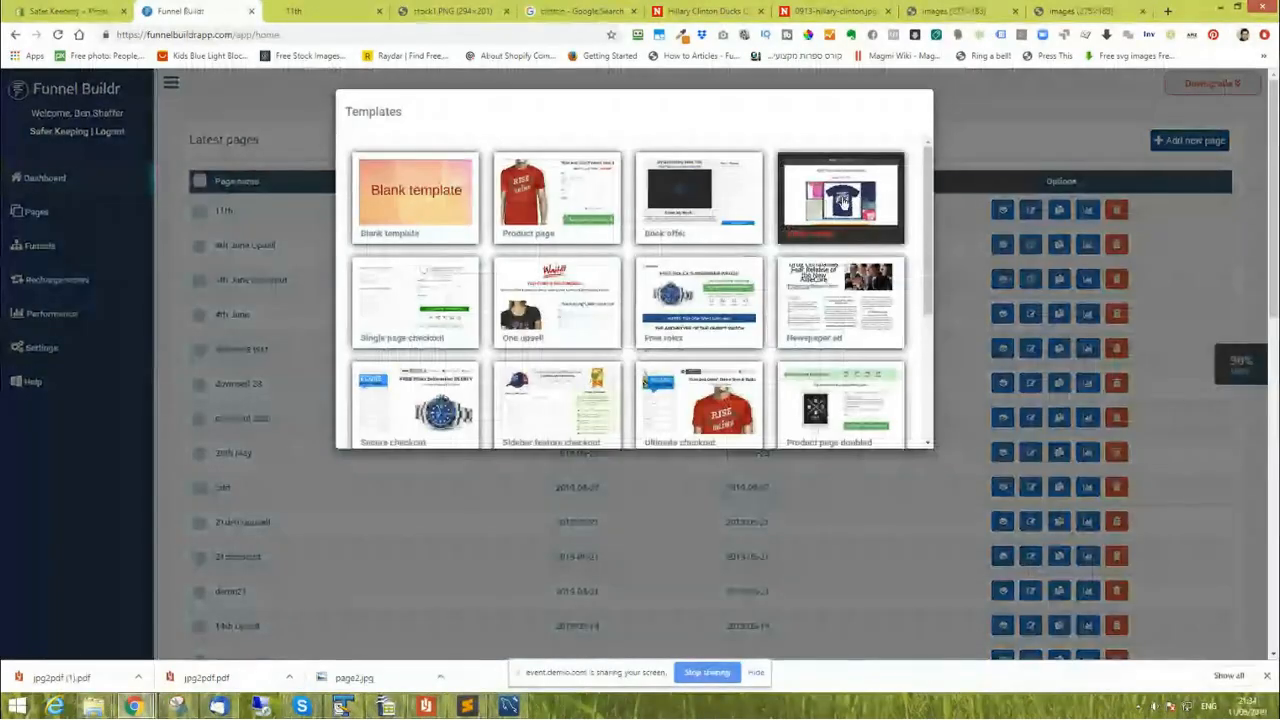
pyautogui.click(411, 300)
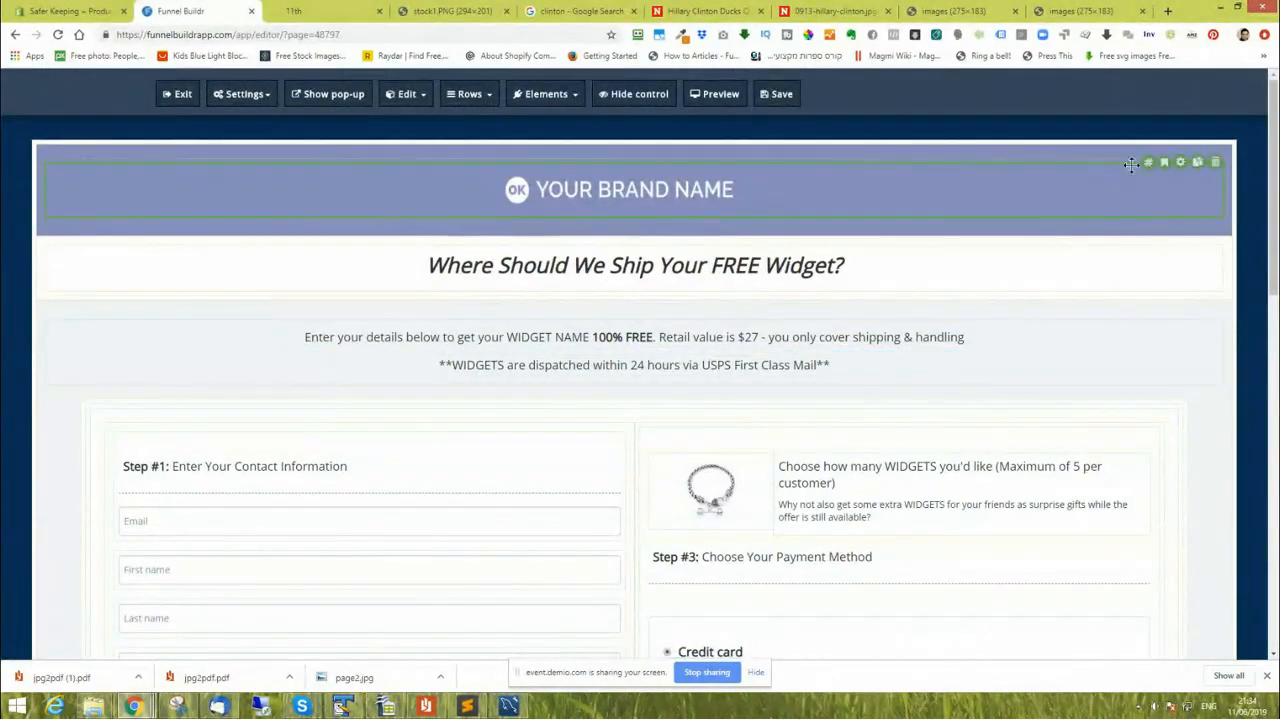
# Remove the YOUR BRAND NAME header row, change the headline to "Where Should We Ship Your FREE BOOK?" and save the page.
pyautogui.moveTo(1218, 163)
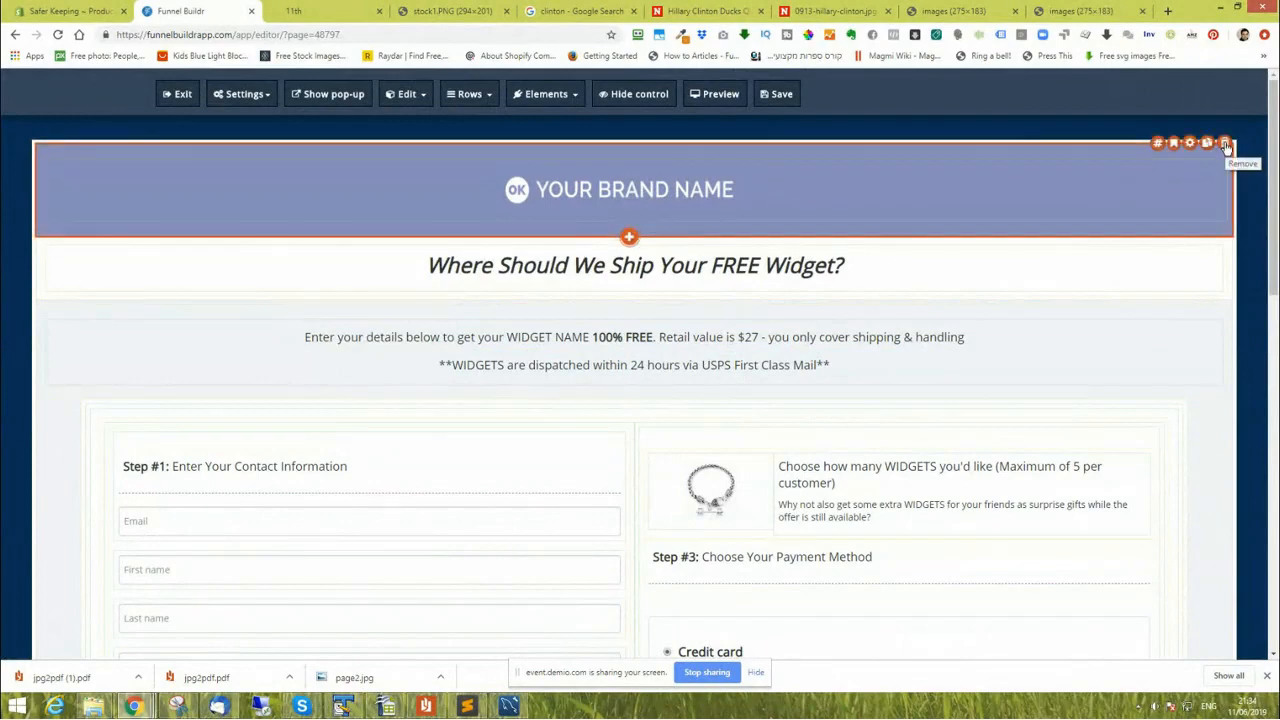
pyautogui.click(1218, 157)
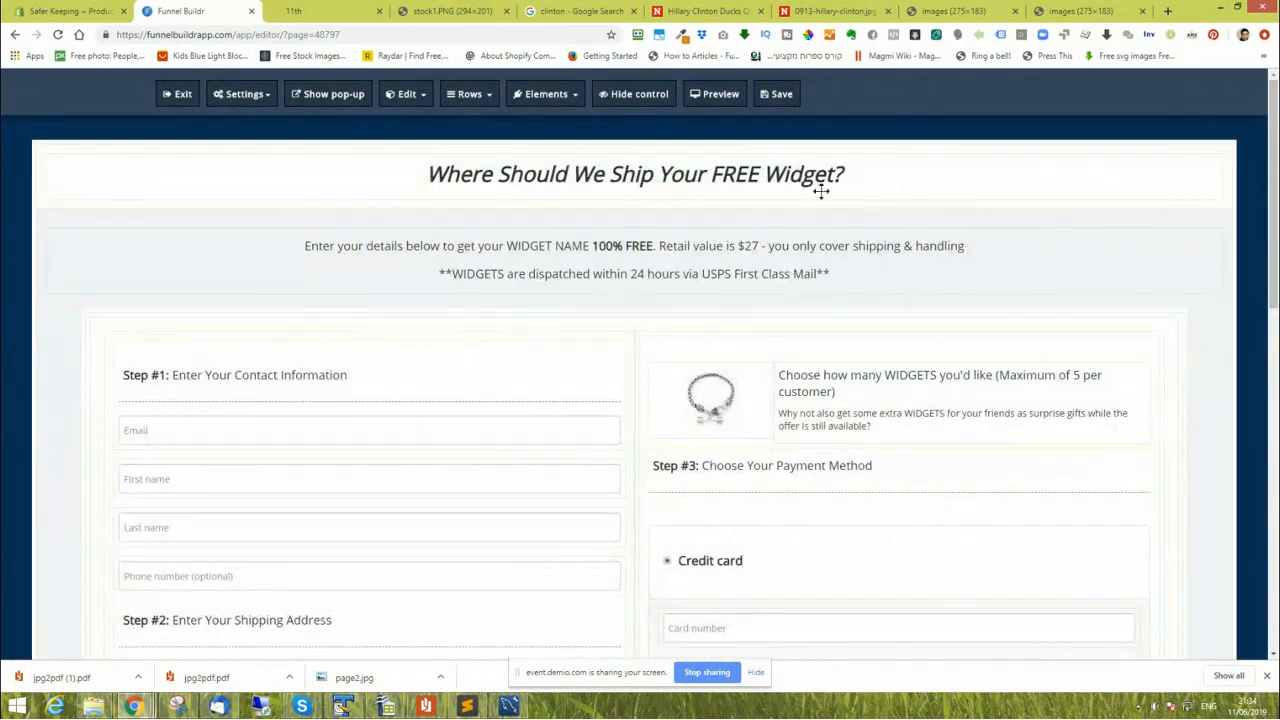
pyautogui.moveTo(929, 171)
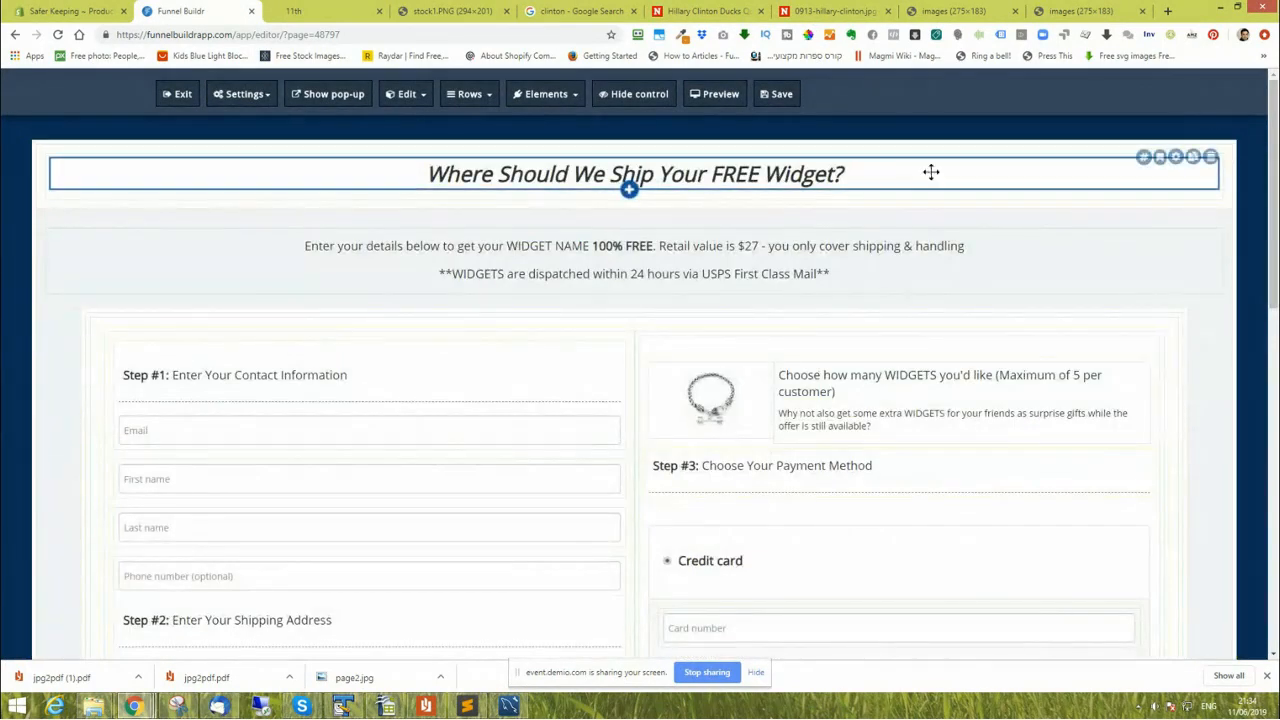
pyautogui.click(1079, 176)
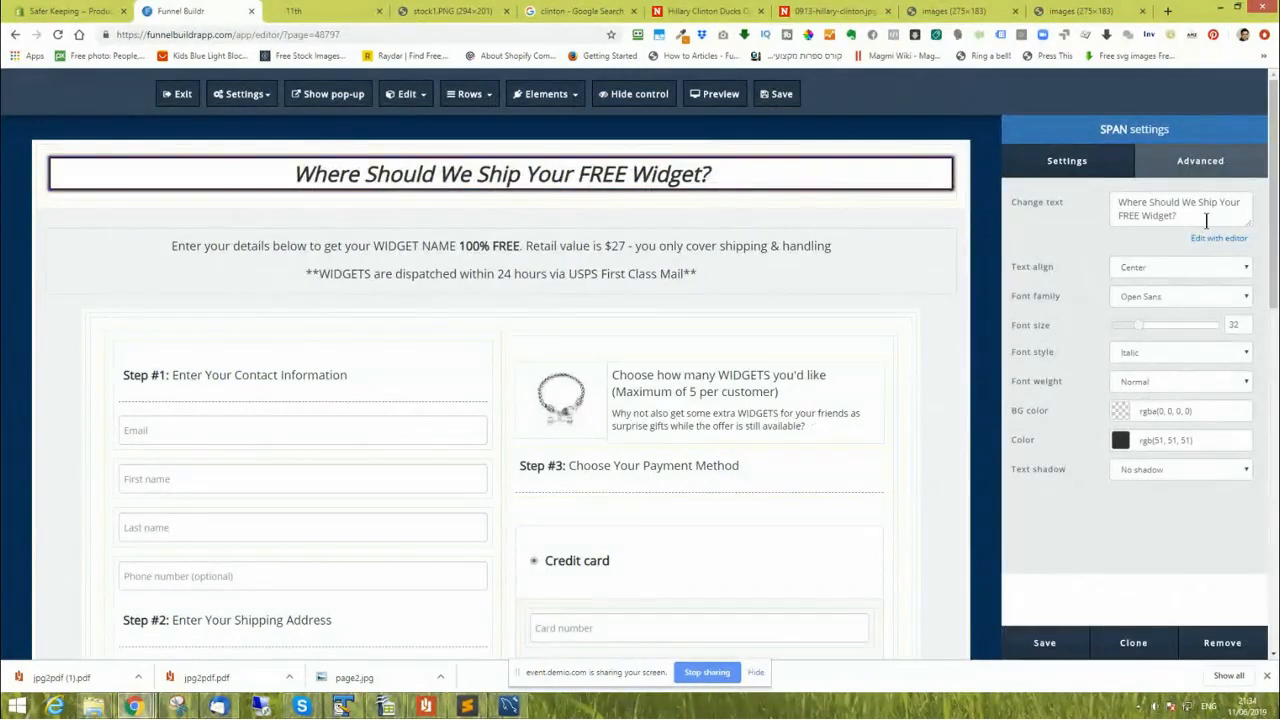
pyautogui.doubleClick(1153, 217)
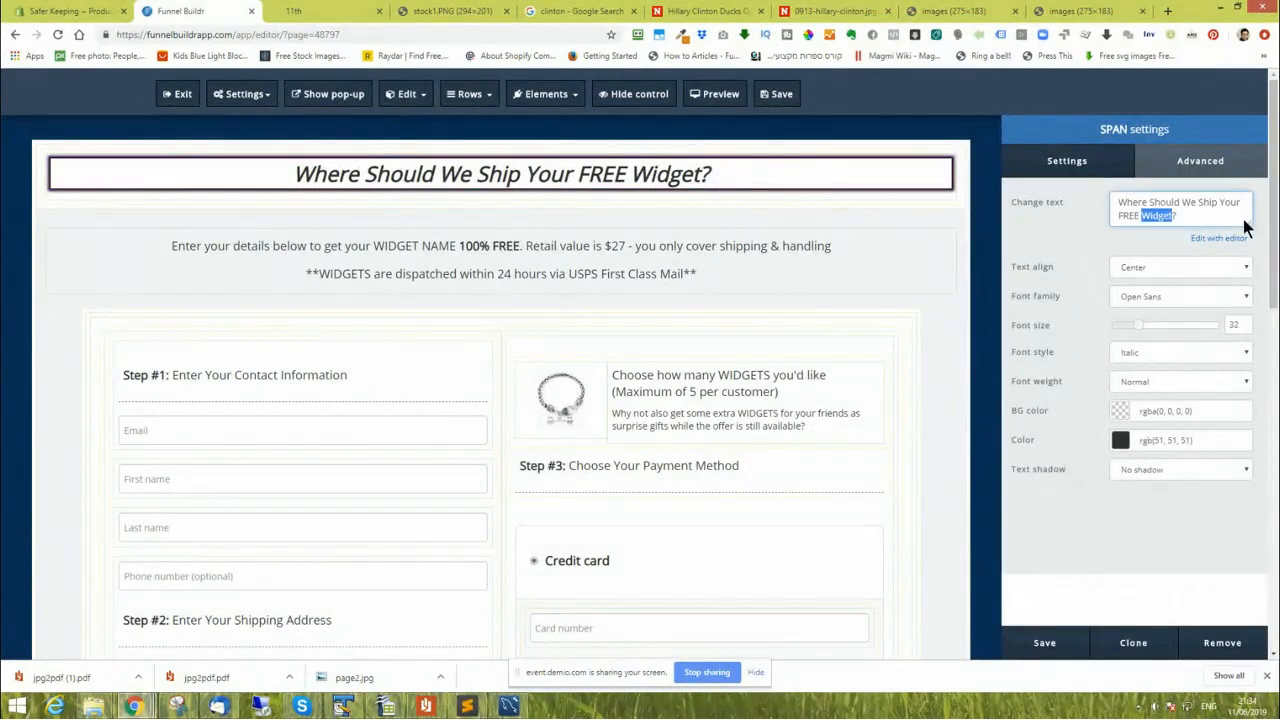
pyautogui.write('BOOK')
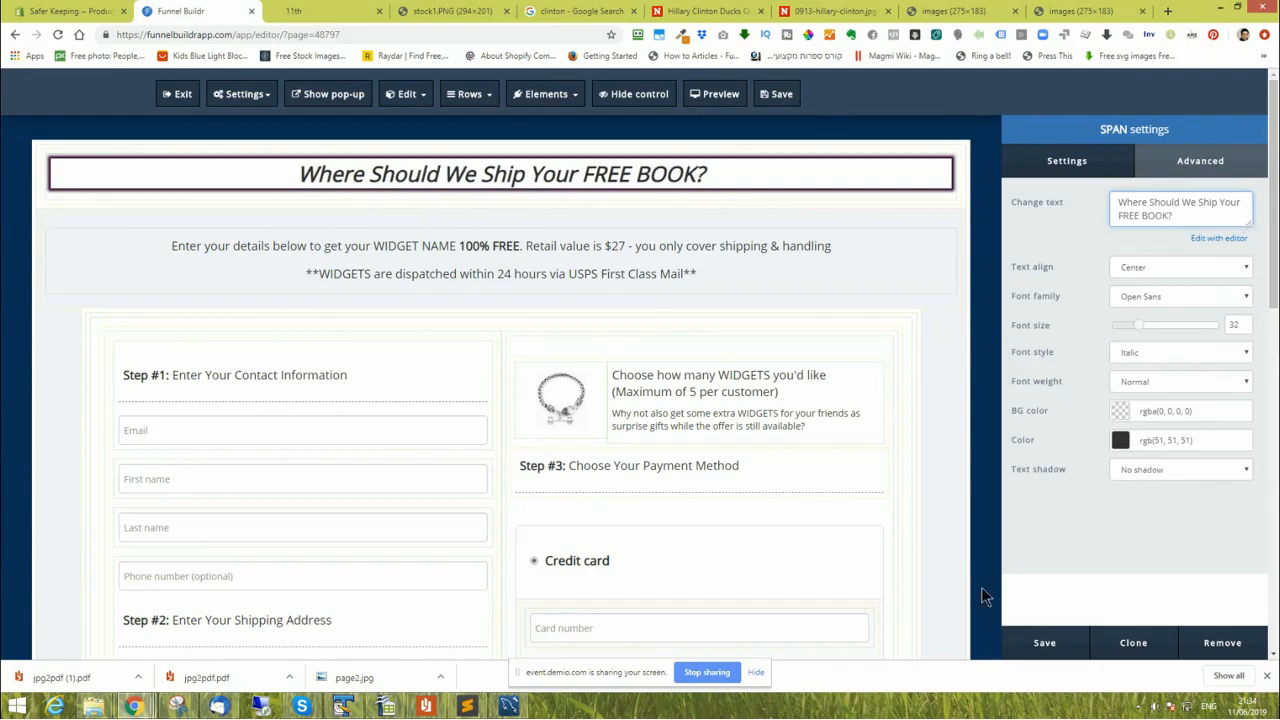
pyautogui.click(1044, 643)
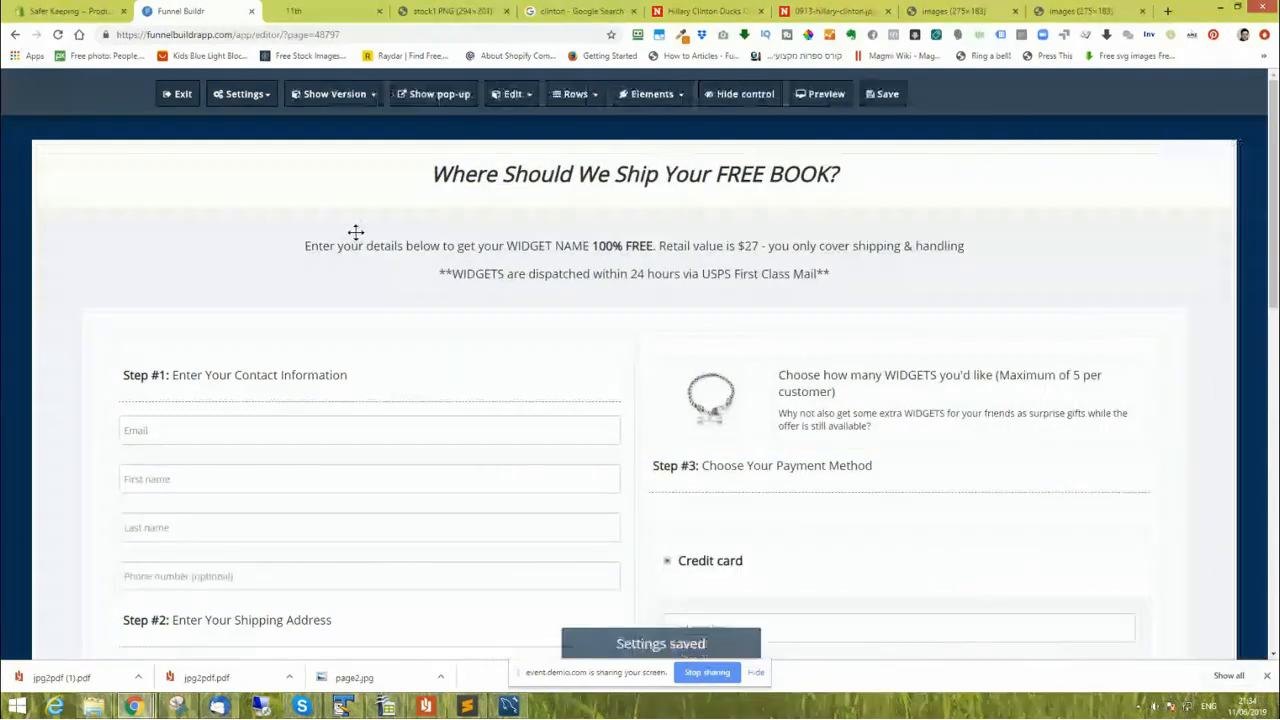
pyautogui.scroll(-3, 348, 244)
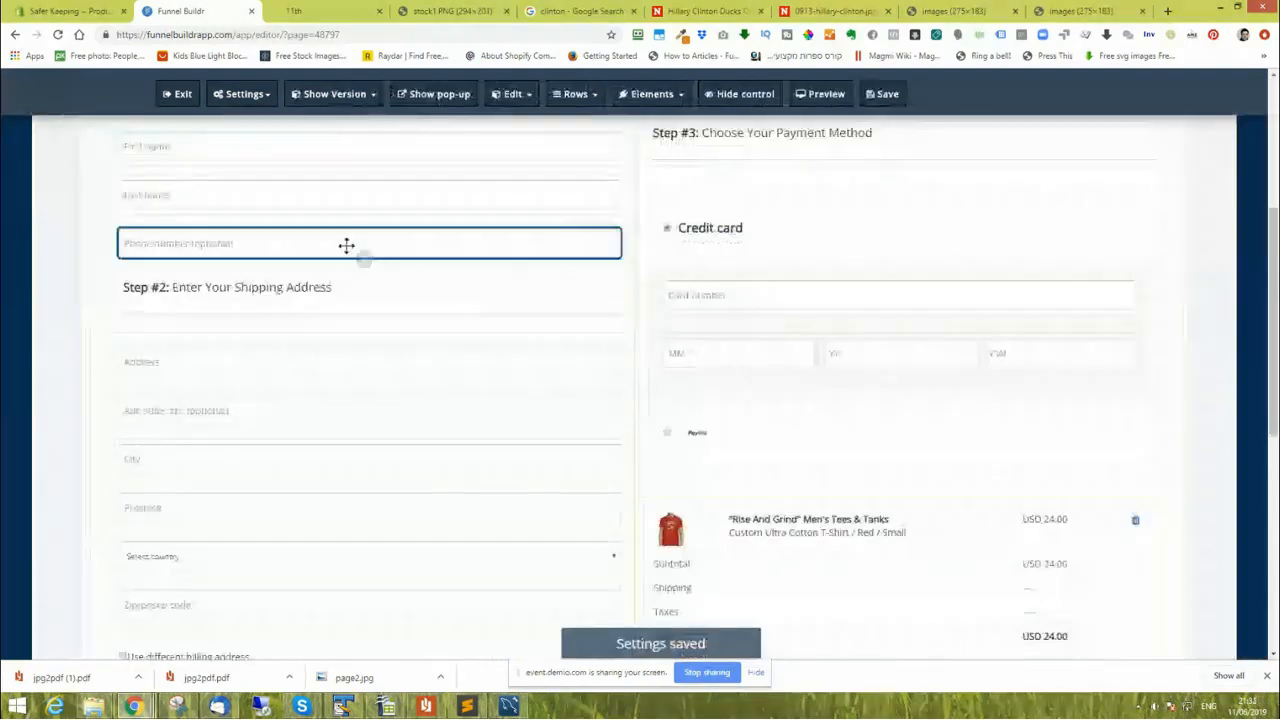
pyautogui.click(884, 96)
# Insert the first saved menu from the element library below the footer's brand and rights line.
pyautogui.scroll(-5, 310, 413)
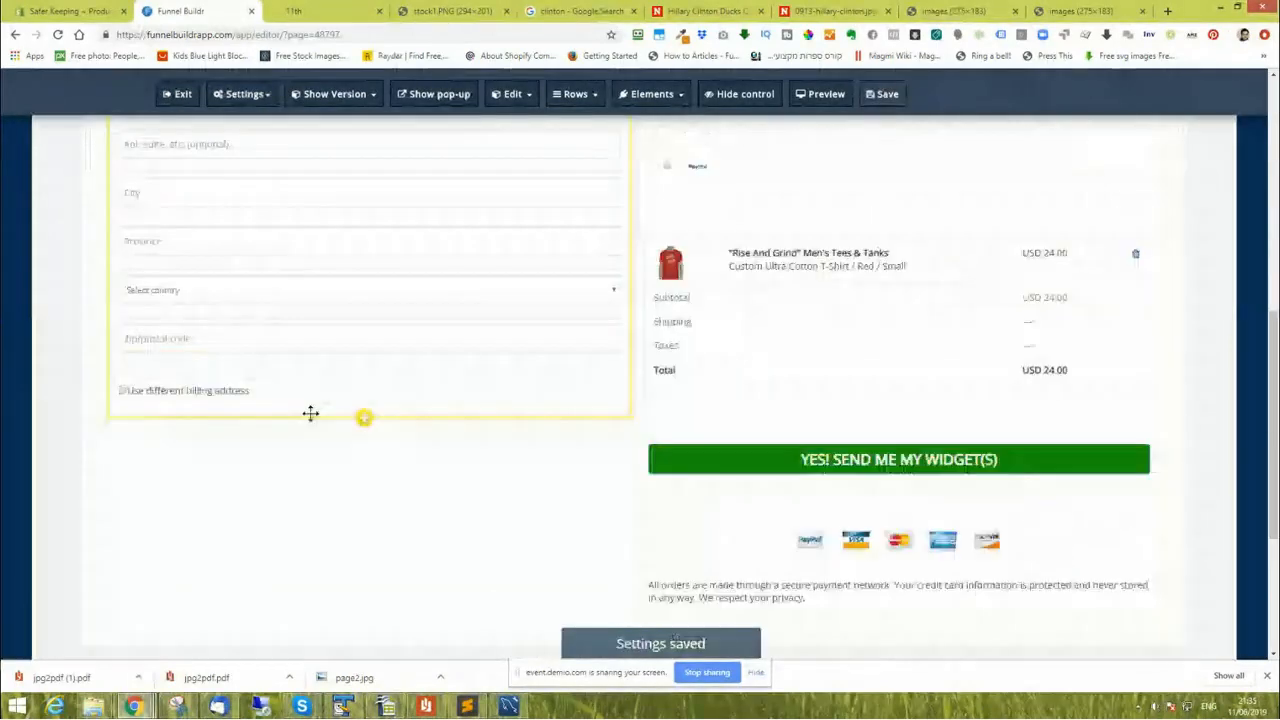
pyautogui.scroll(-1, 310, 413)
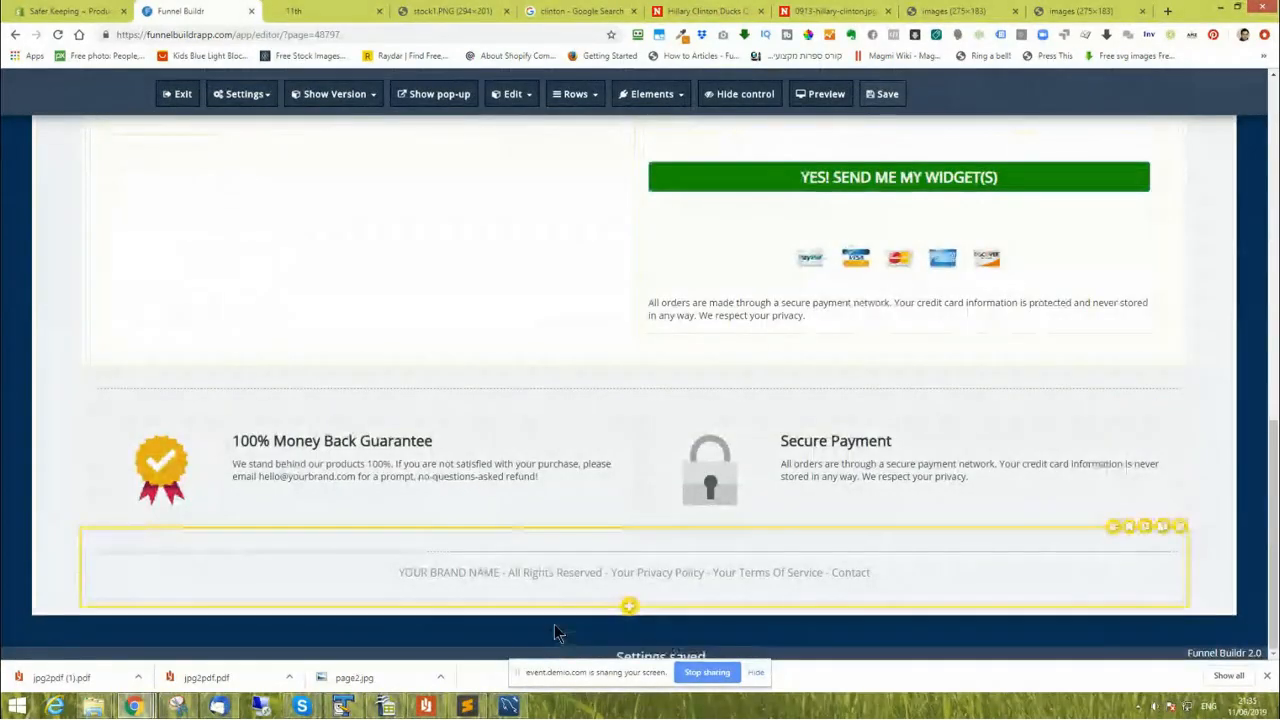
pyautogui.moveTo(645, 583)
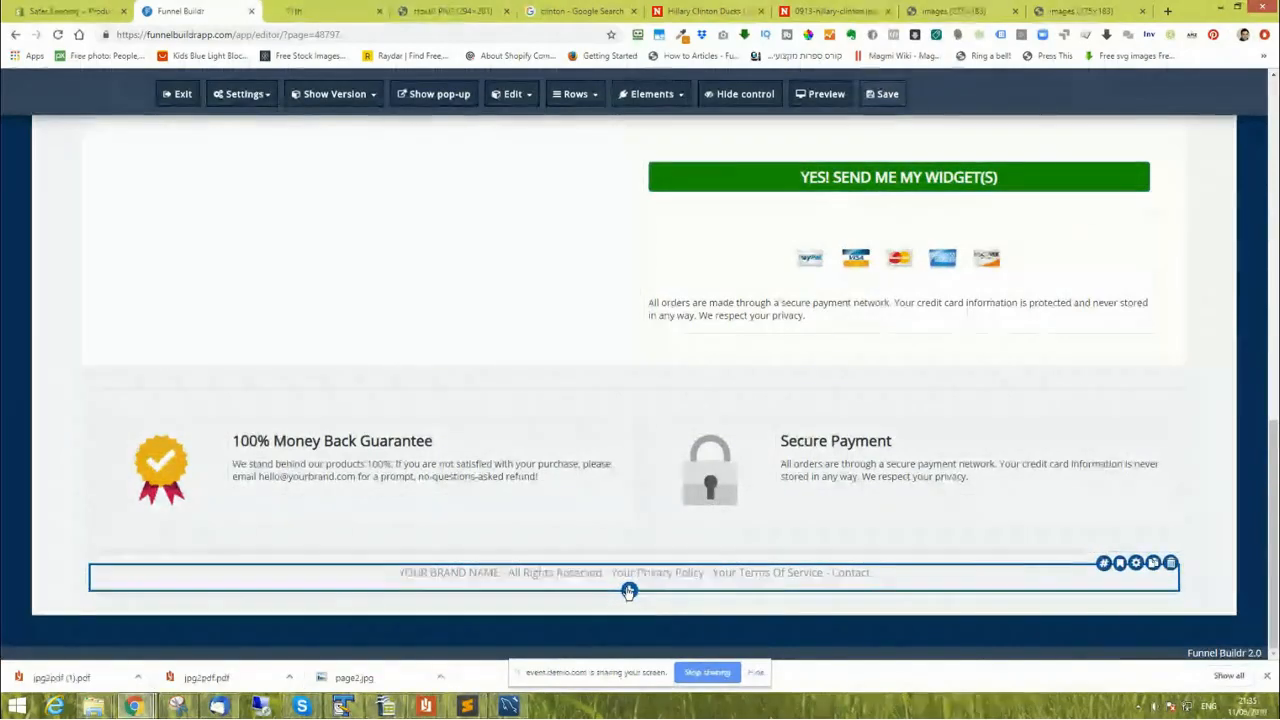
pyautogui.click(629, 591)
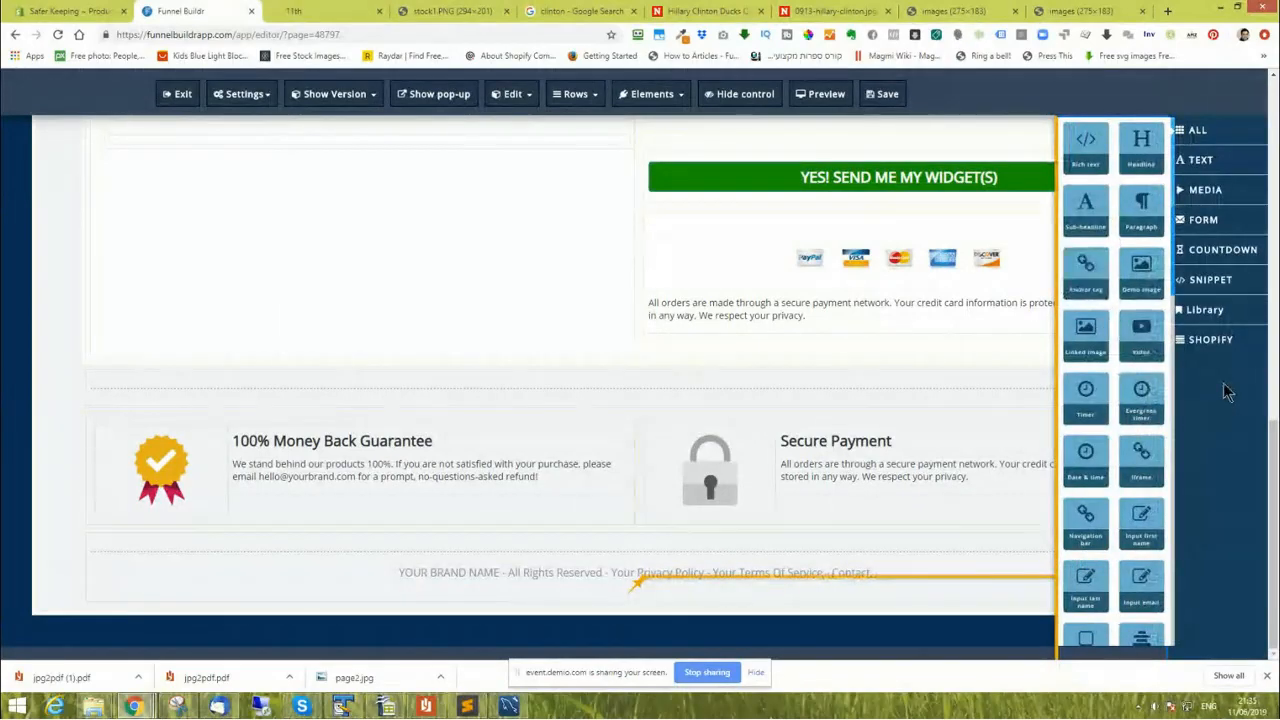
pyautogui.click(1226, 312)
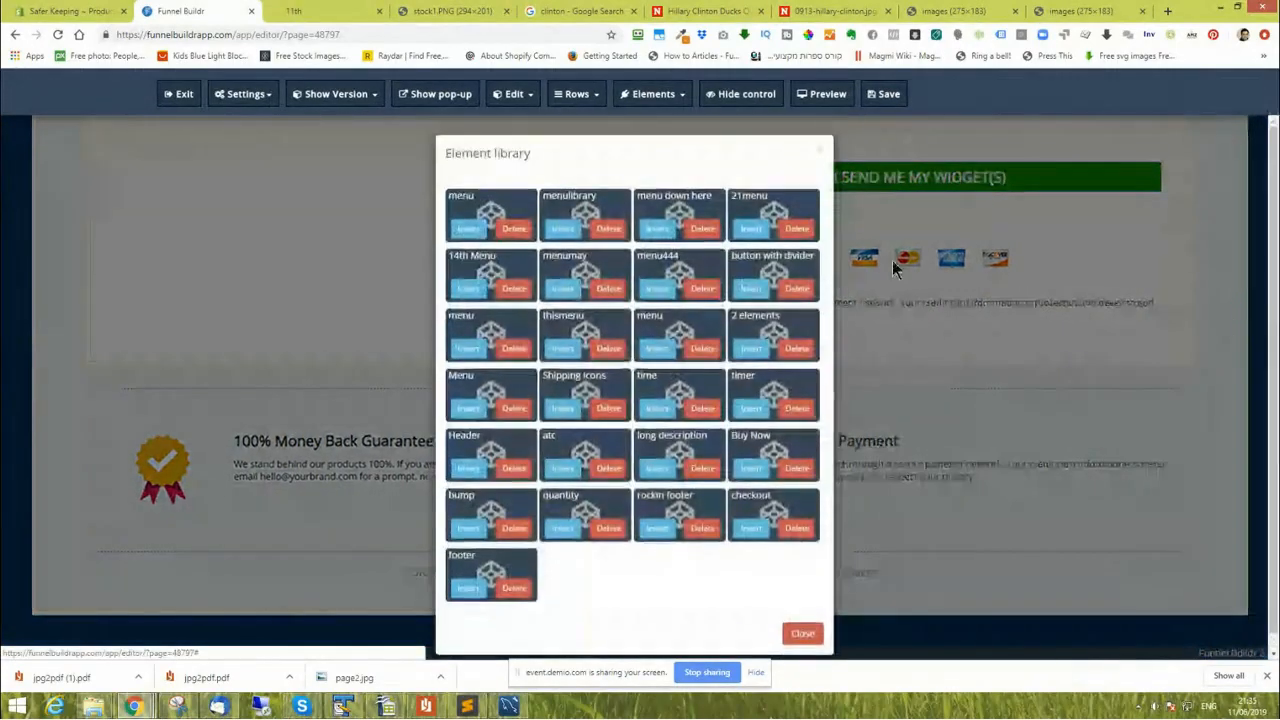
pyautogui.click(469, 231)
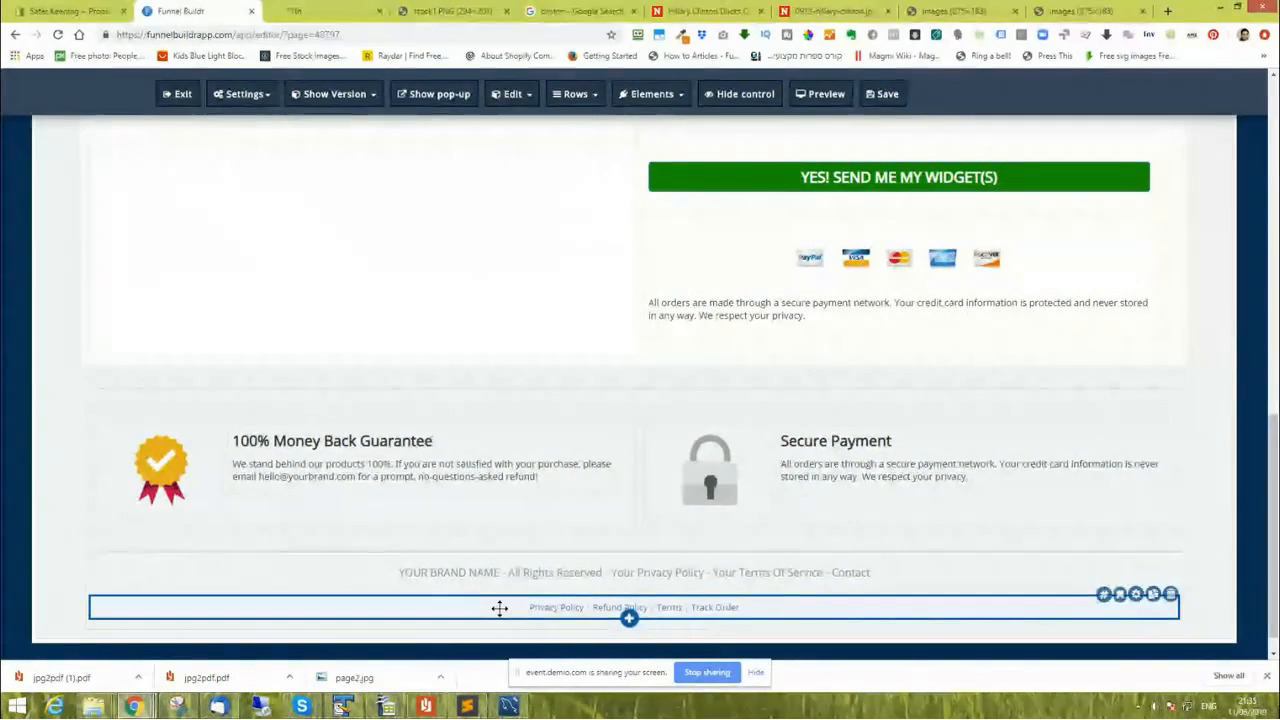
# Look over the checkout page's guarantee text, form fields, order summary and payment icons.
pyautogui.click(314, 477)
pyautogui.click(840, 545)
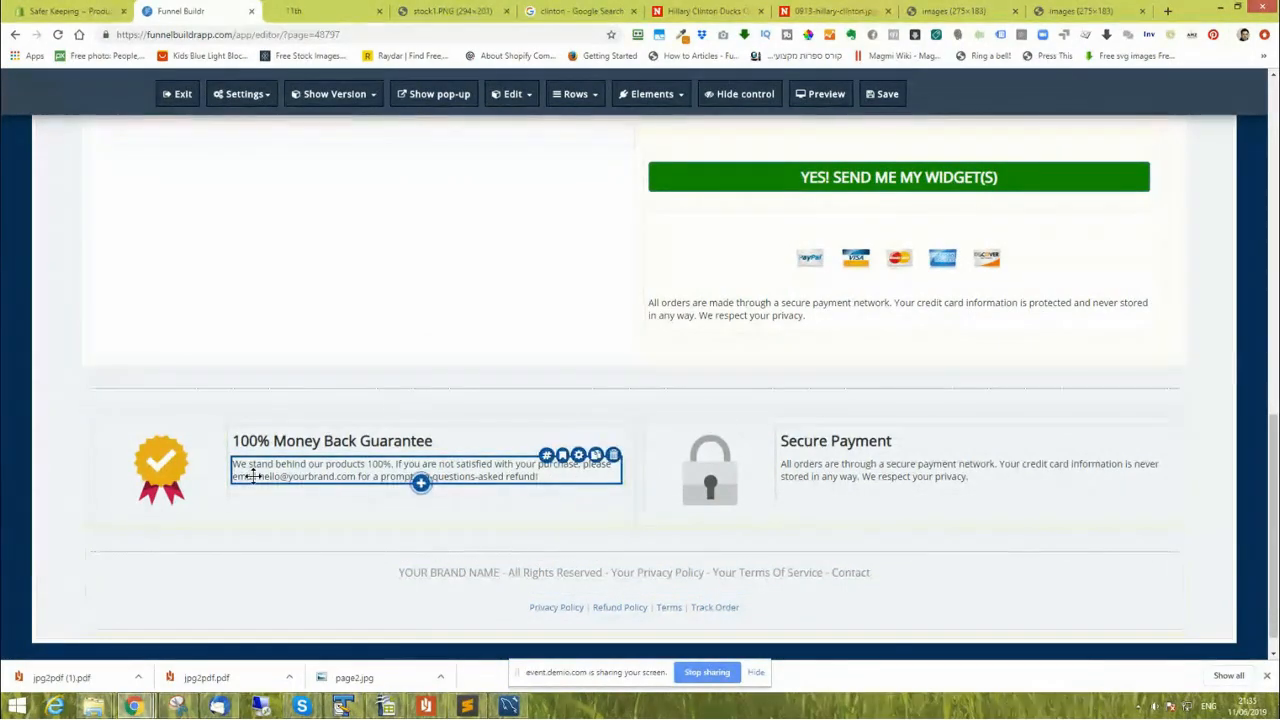
pyautogui.scroll(7, 380, 478)
pyautogui.scroll(2, 391, 480)
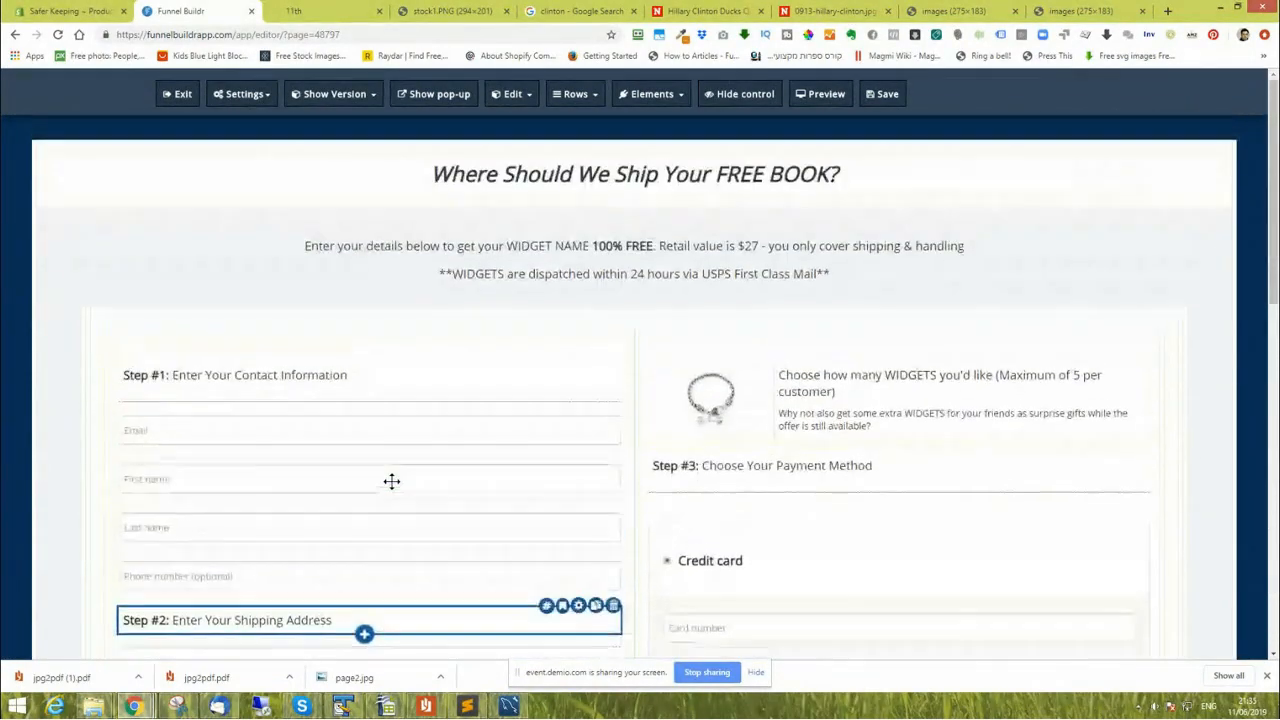
pyautogui.scroll(-8, 391, 480)
pyautogui.scroll(3, 400, 480)
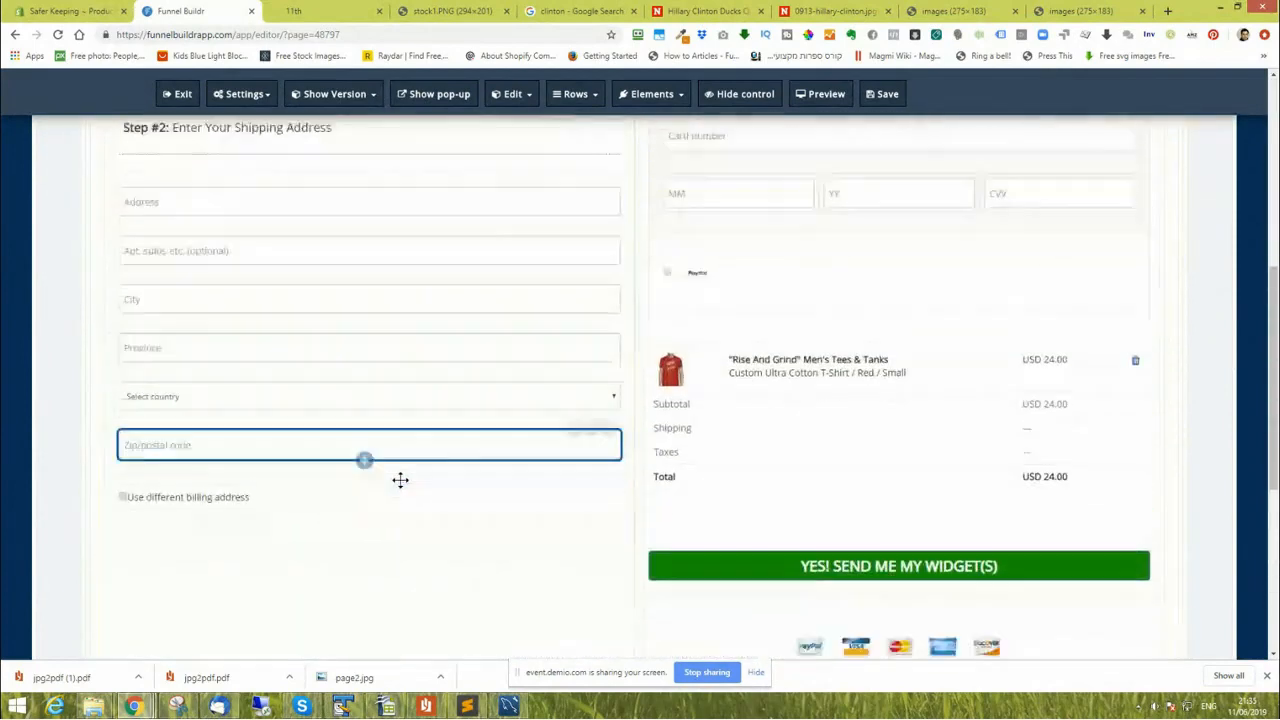
pyautogui.scroll(-2, 400, 478)
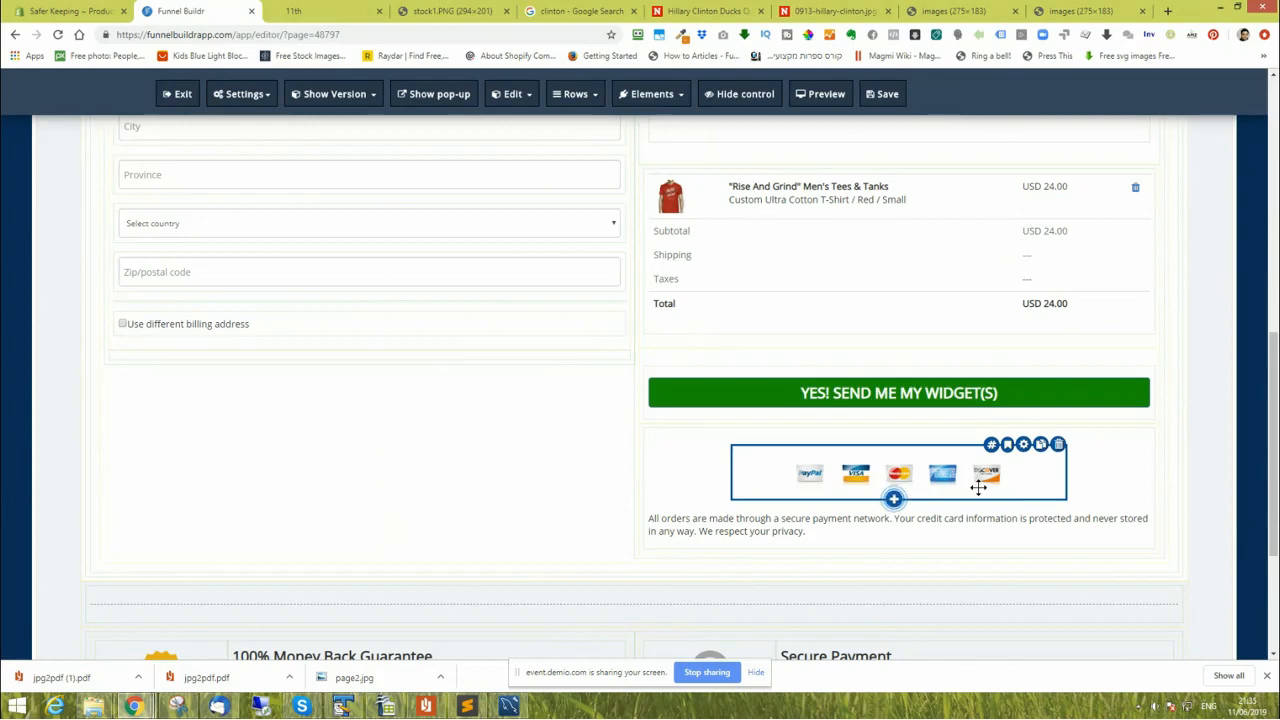
pyautogui.moveTo(978, 487); pyautogui.dragTo(985, 393)
# Add a Custom cart bump form element directly below the green "YES! SEND ME MY WIDGET(S)" button.
pyautogui.moveTo(895, 411)
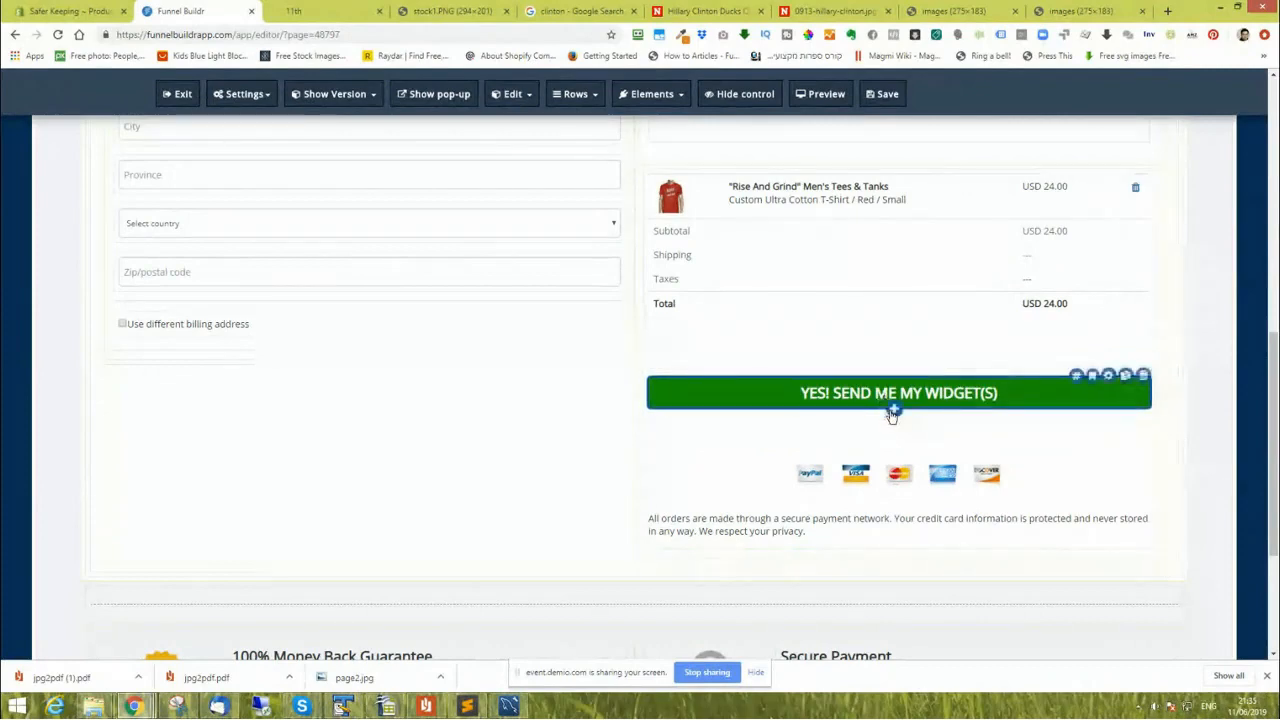
pyautogui.click(895, 411)
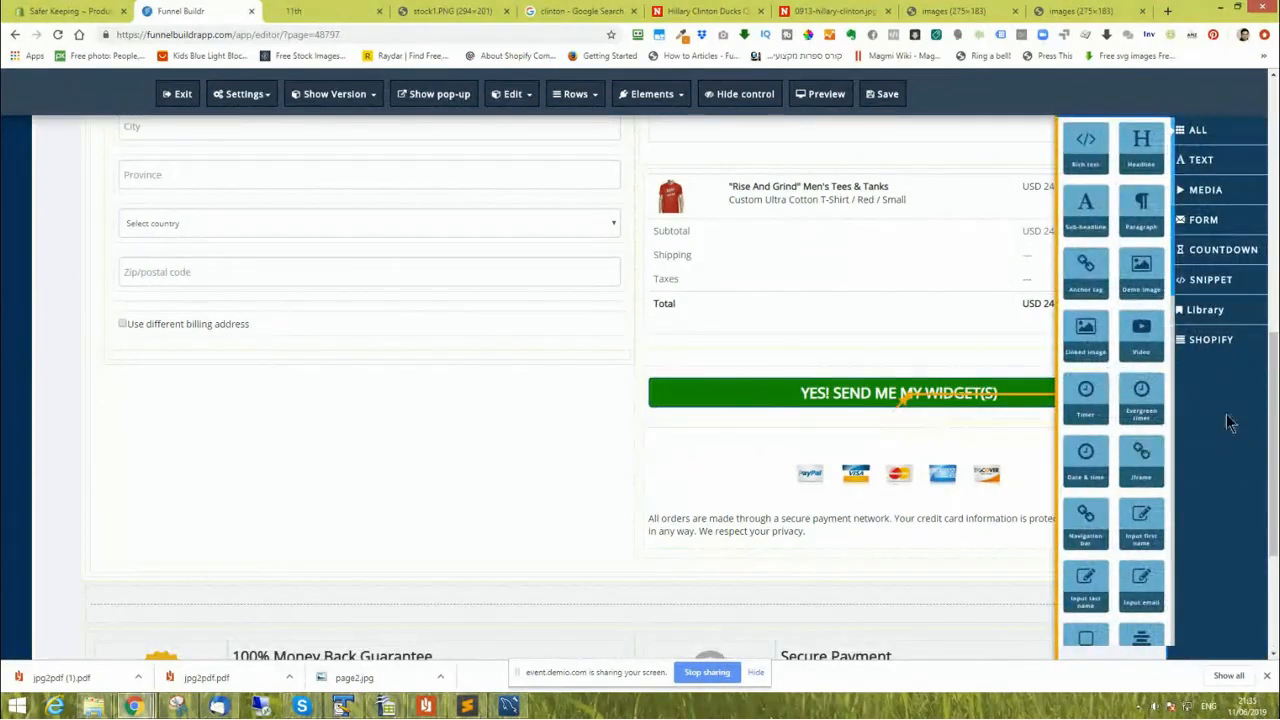
pyautogui.click(1229, 222)
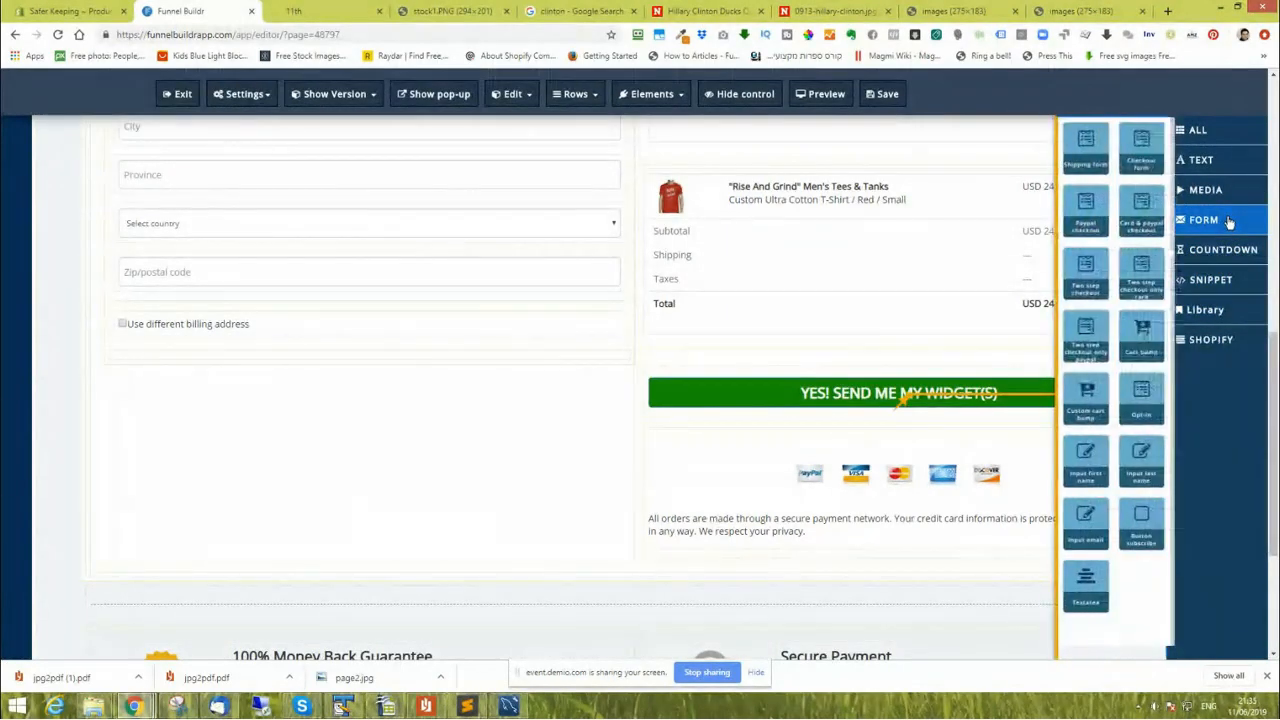
pyautogui.click(1190, 280)
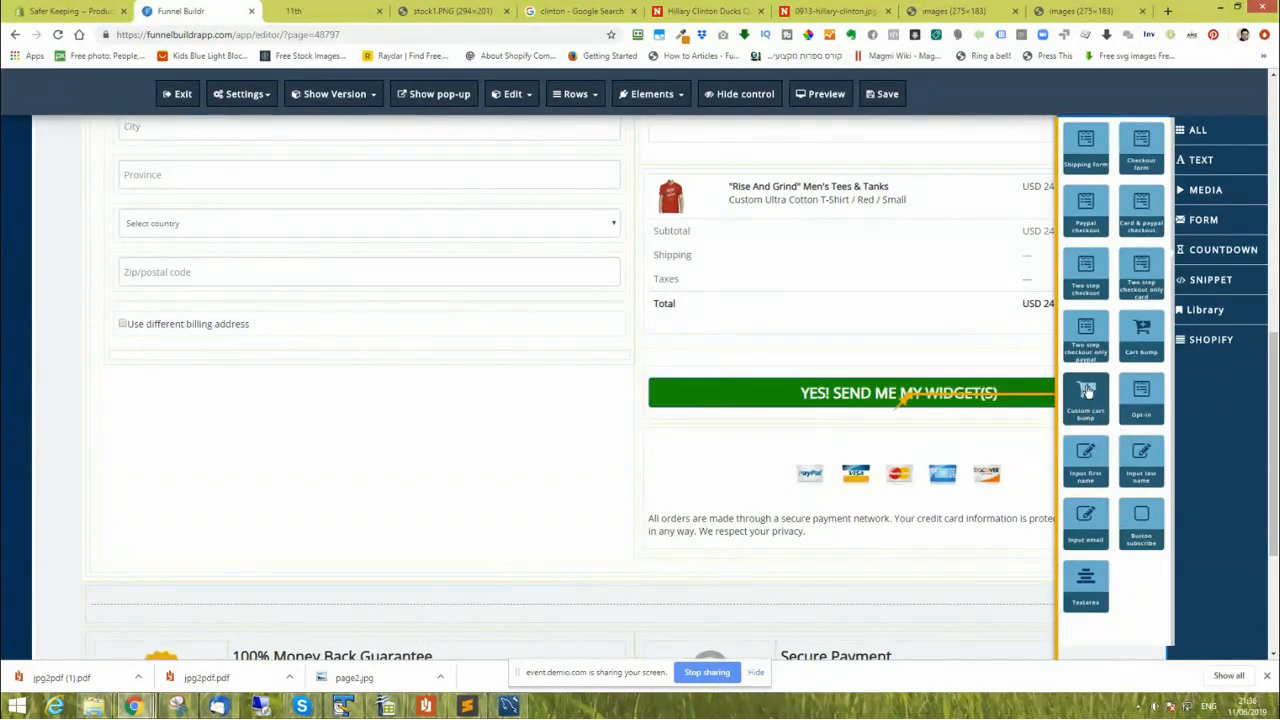
pyautogui.moveTo(1087, 391); pyautogui.dragTo(1086, 392)
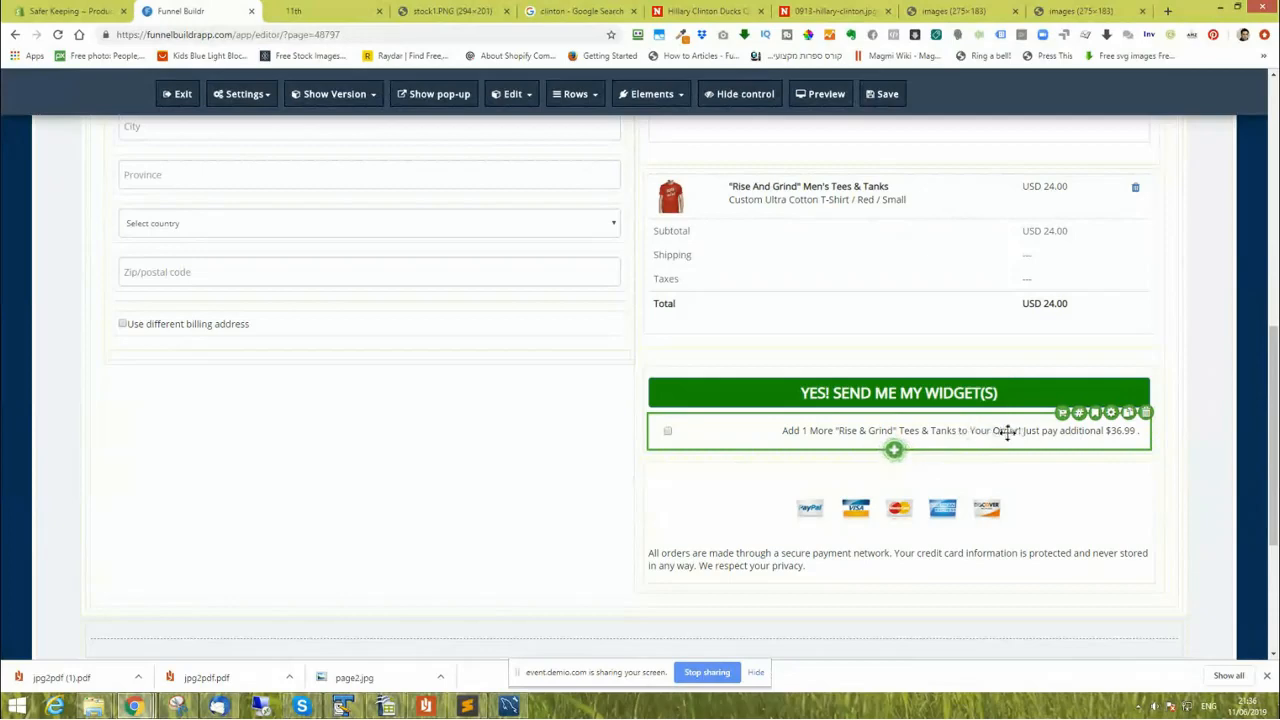
# Search the catalogue for "e" and choose "Book: Making Things Happen" as the cart bump product.
pyautogui.click(1062, 413)
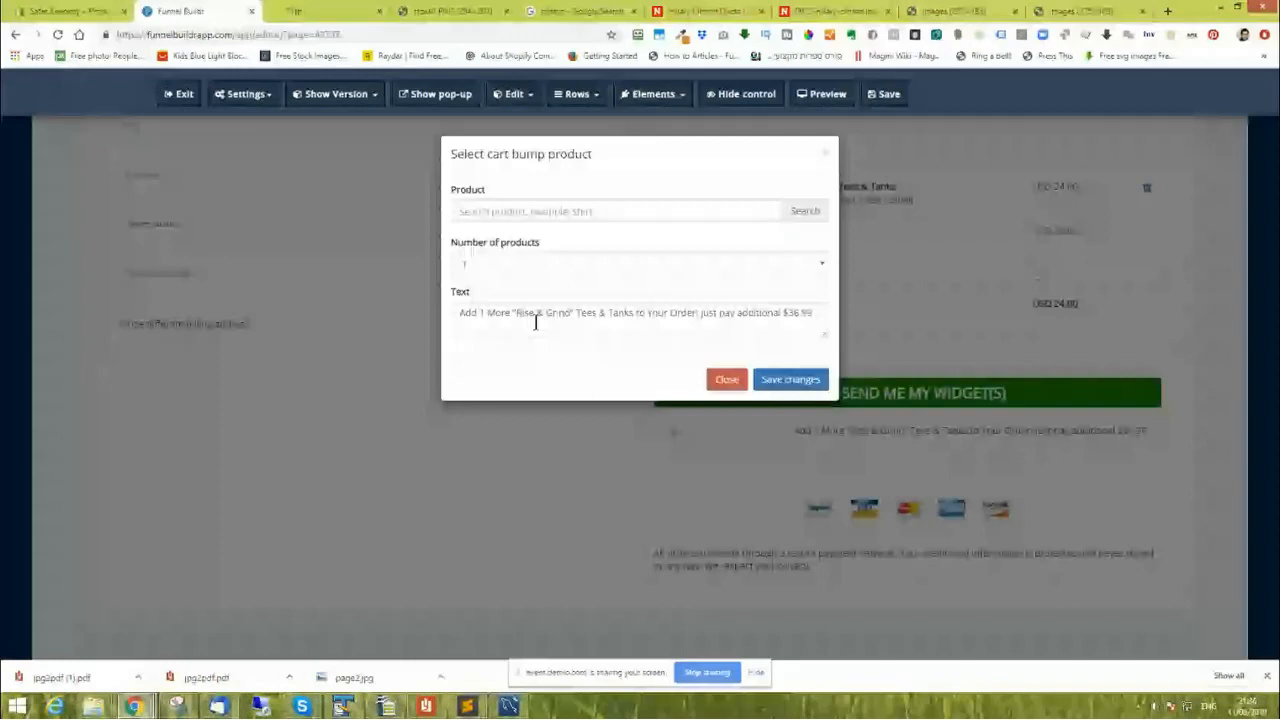
pyautogui.click(560, 211)
pyautogui.write('e')
pyautogui.click(795, 216)
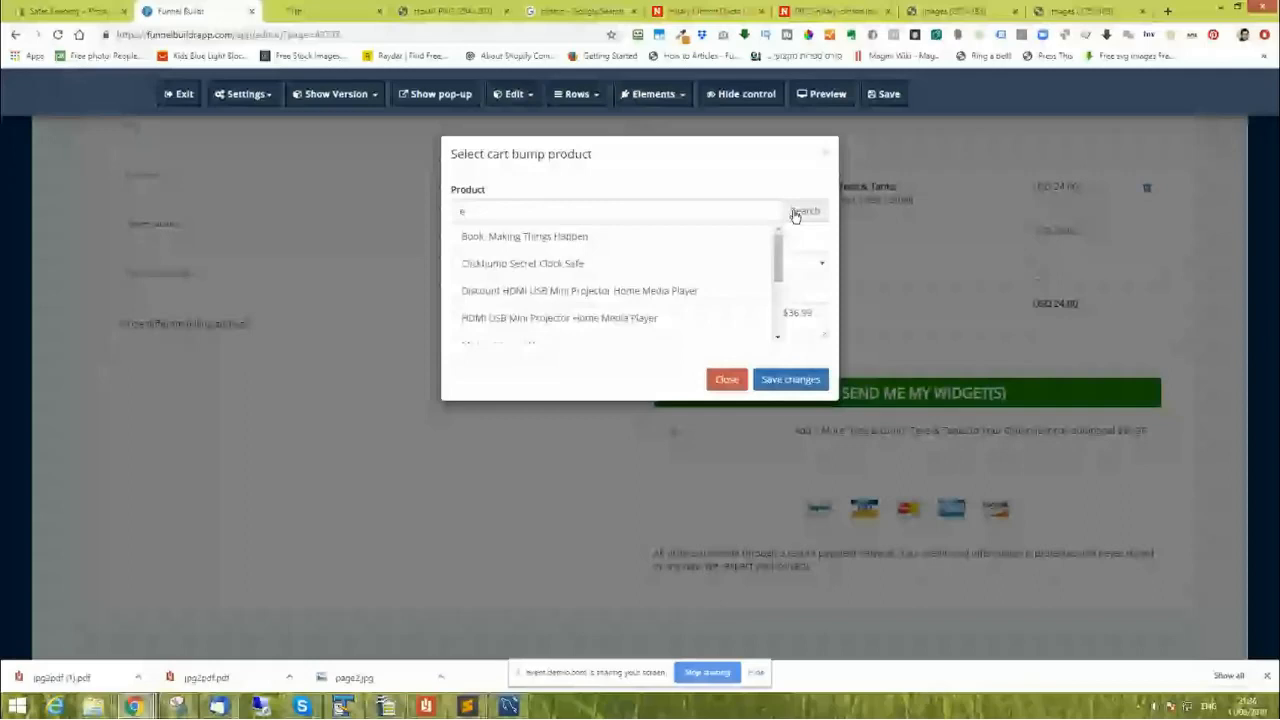
pyautogui.click(524, 236)
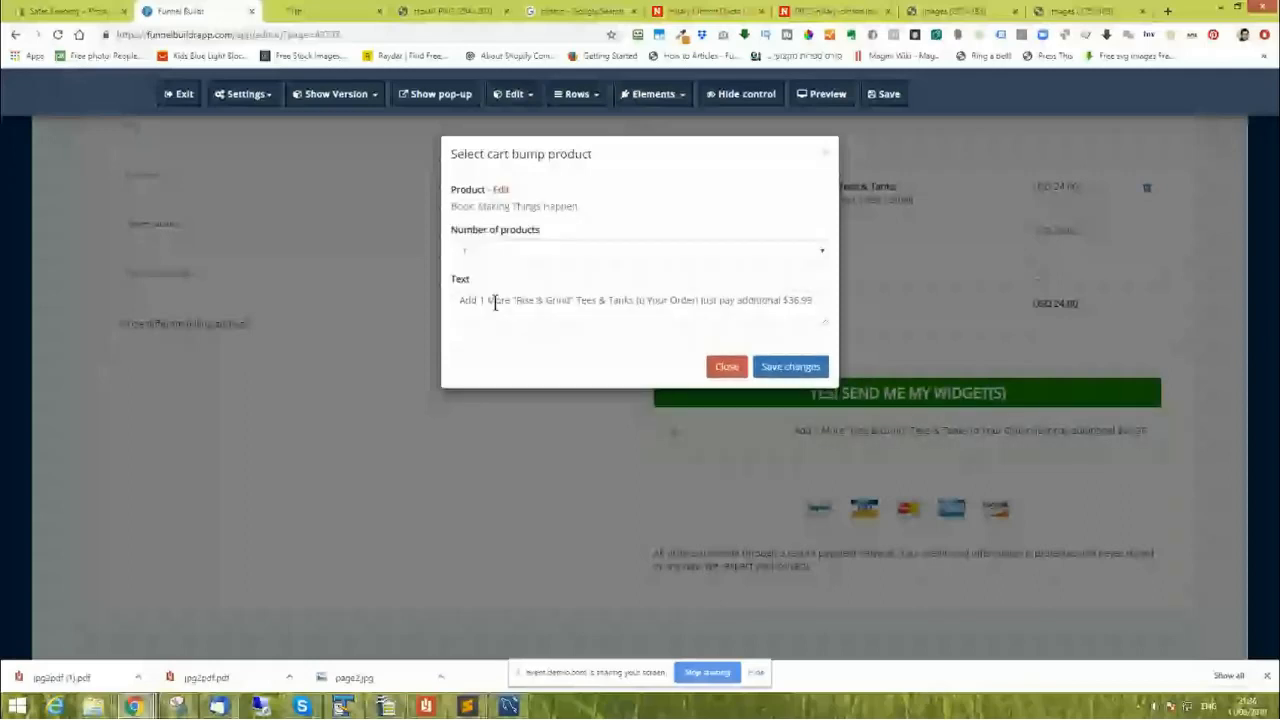
# Replace the cart bump text with "Add the ebook to make things happen!" and save the bump's changes.
pyautogui.tripleClick(510, 313)
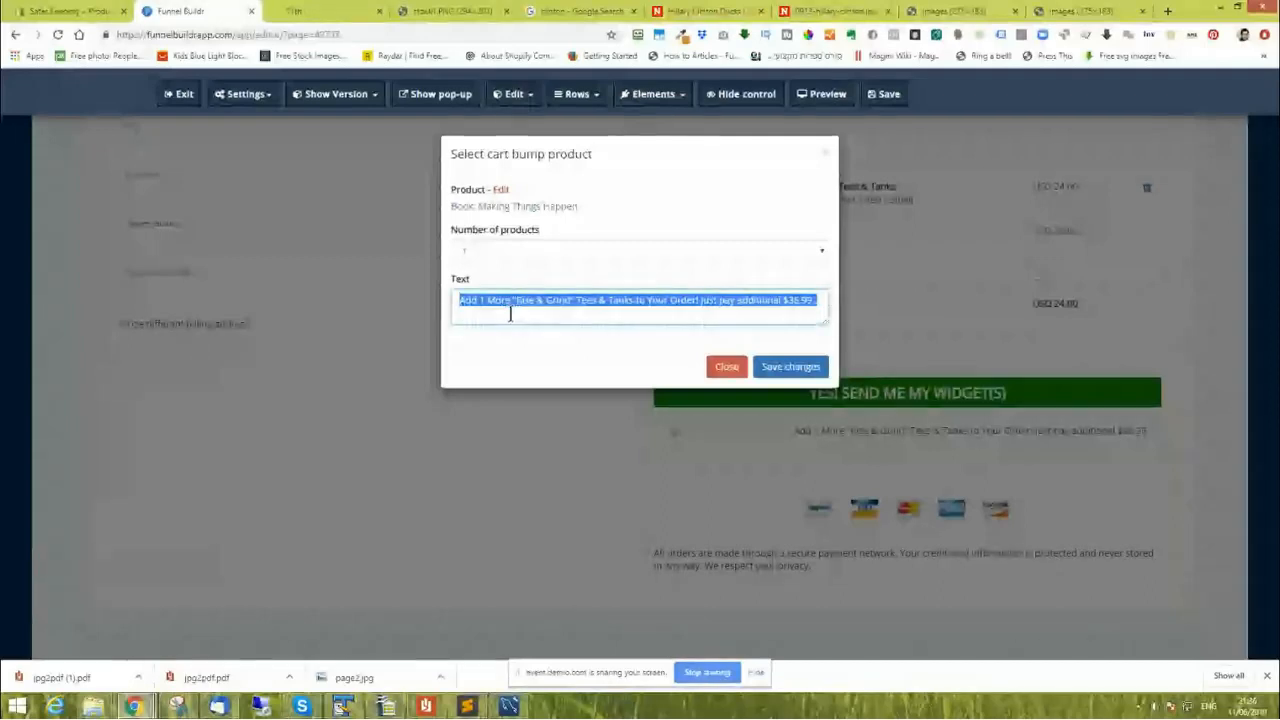
pyautogui.write('Add the ebook')
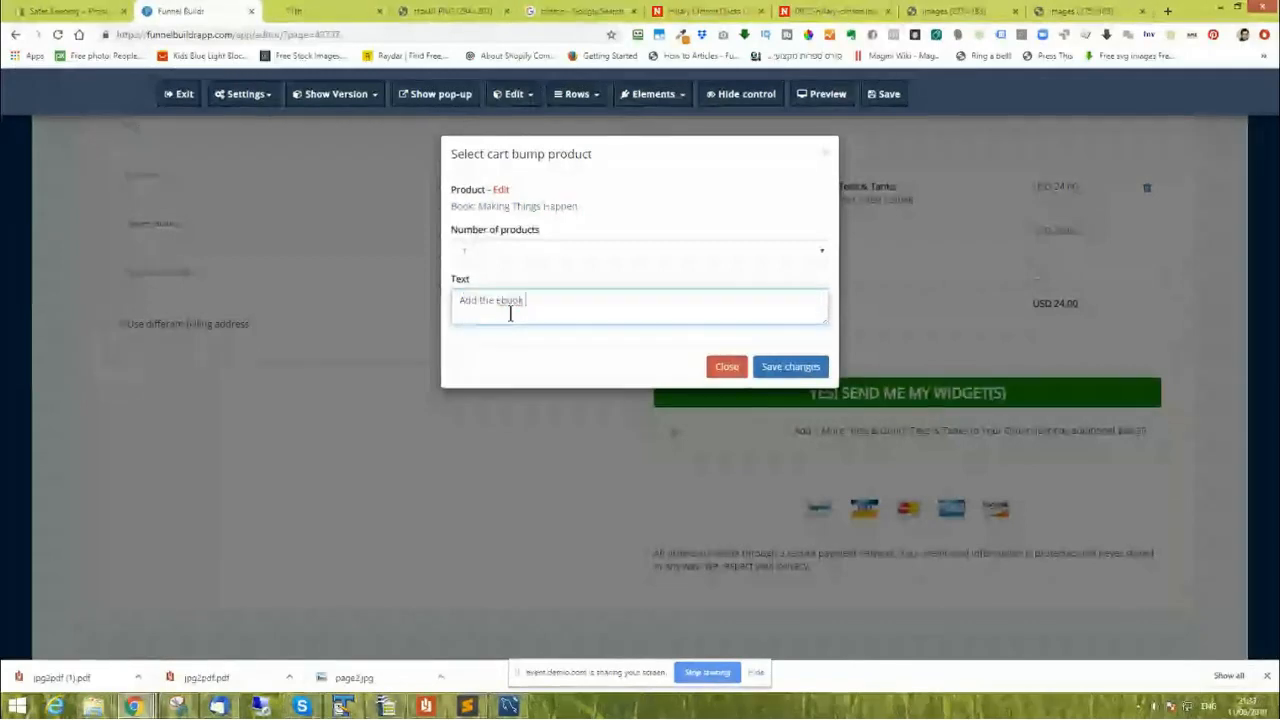
pyautogui.write(' to make')
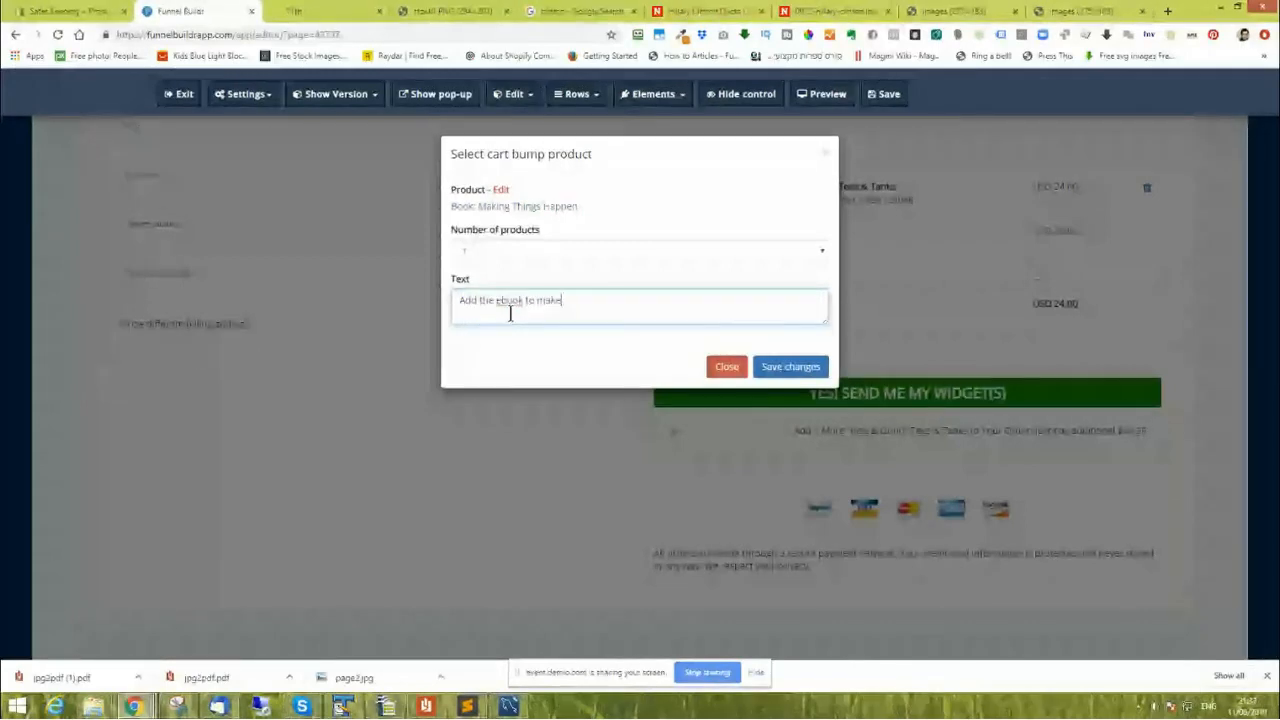
pyautogui.write(' things ')
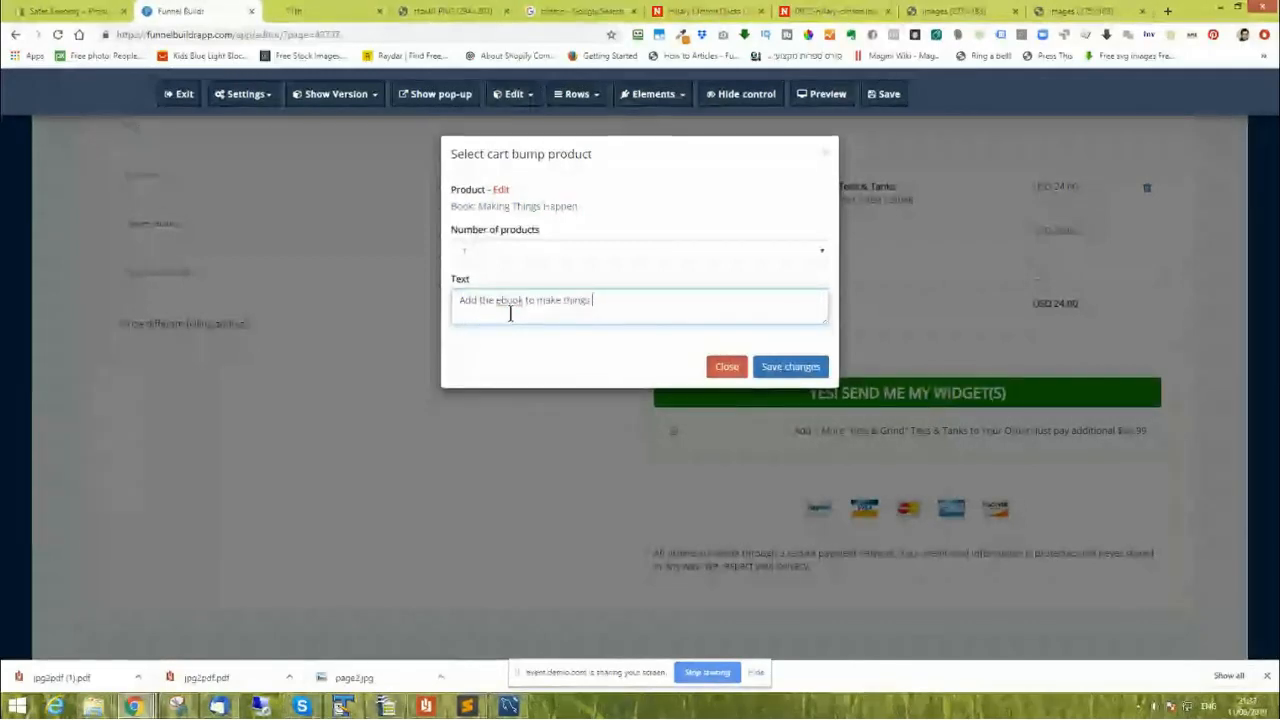
pyautogui.write('happen!')
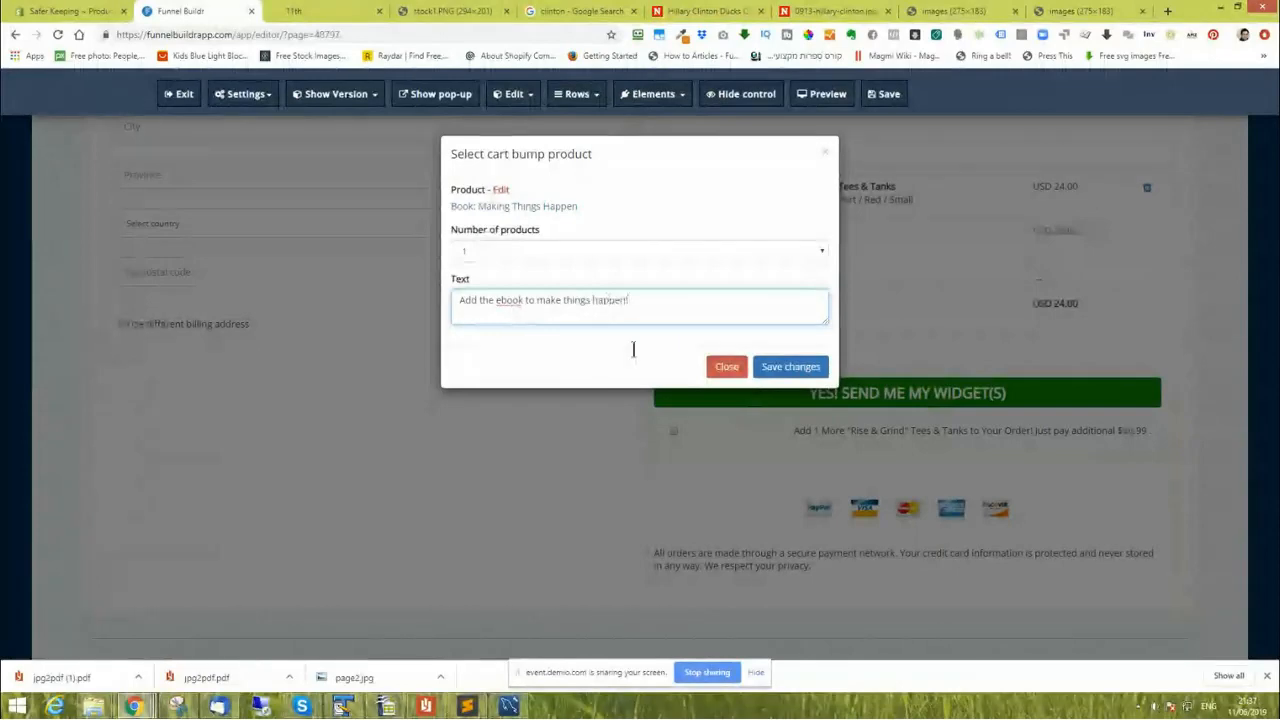
pyautogui.click(782, 370)
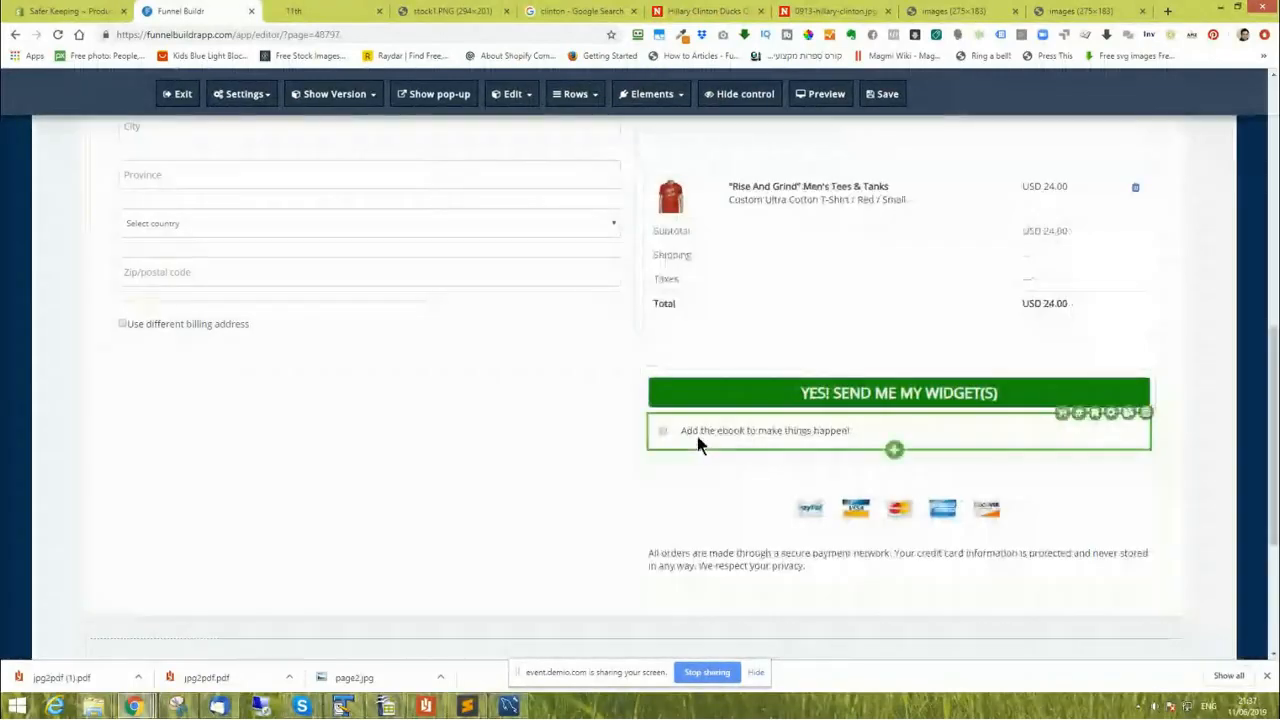
# Save the checkout page and preview its live version down to the order summary and cart bump.
pyautogui.click(889, 94)
pyautogui.click(826, 94)
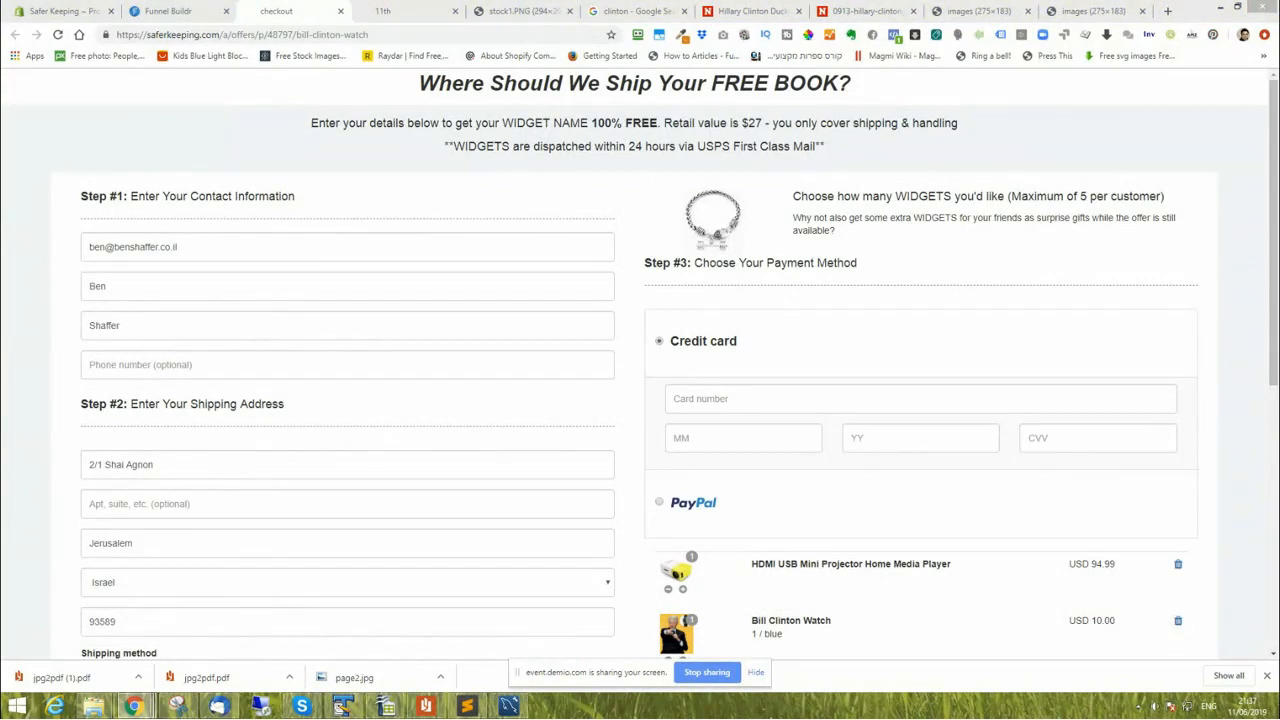
pyautogui.scroll(-3, 858, 478)
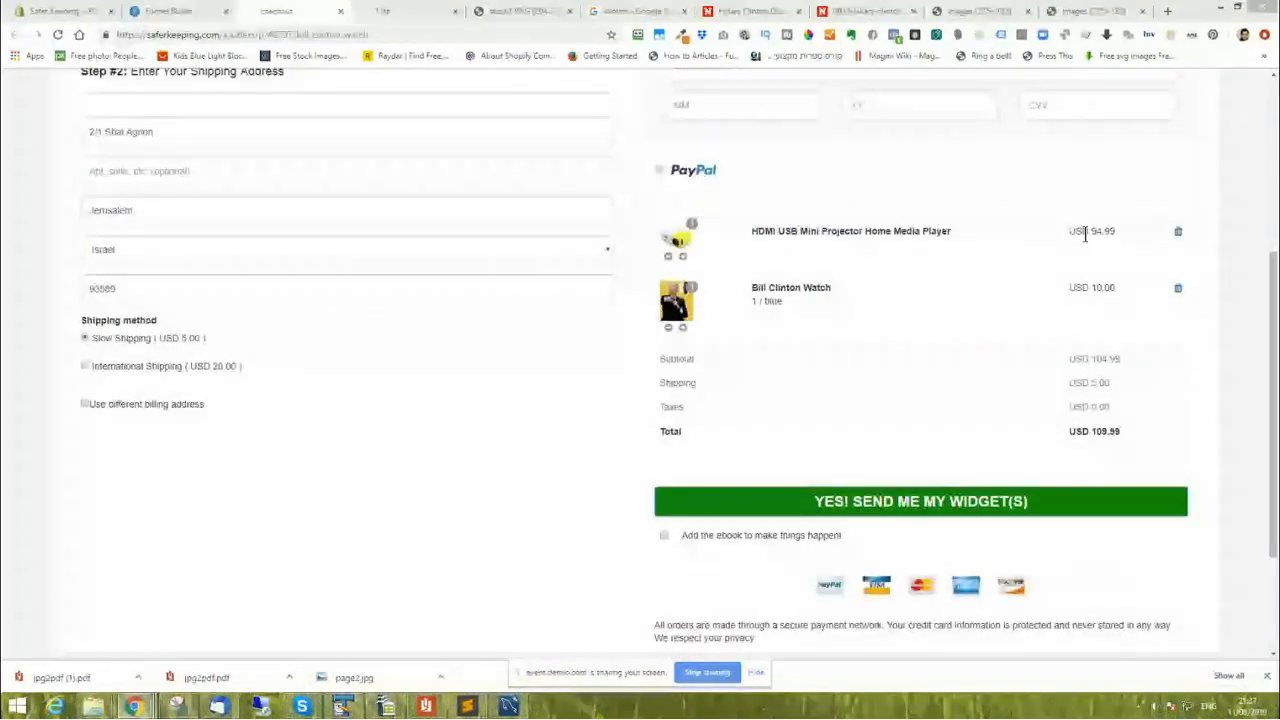
# Remove the Bill Clinton Watch and the HDMI projector from the previewed cart, and tick the ebook bump offer.
pyautogui.click(1177, 288)
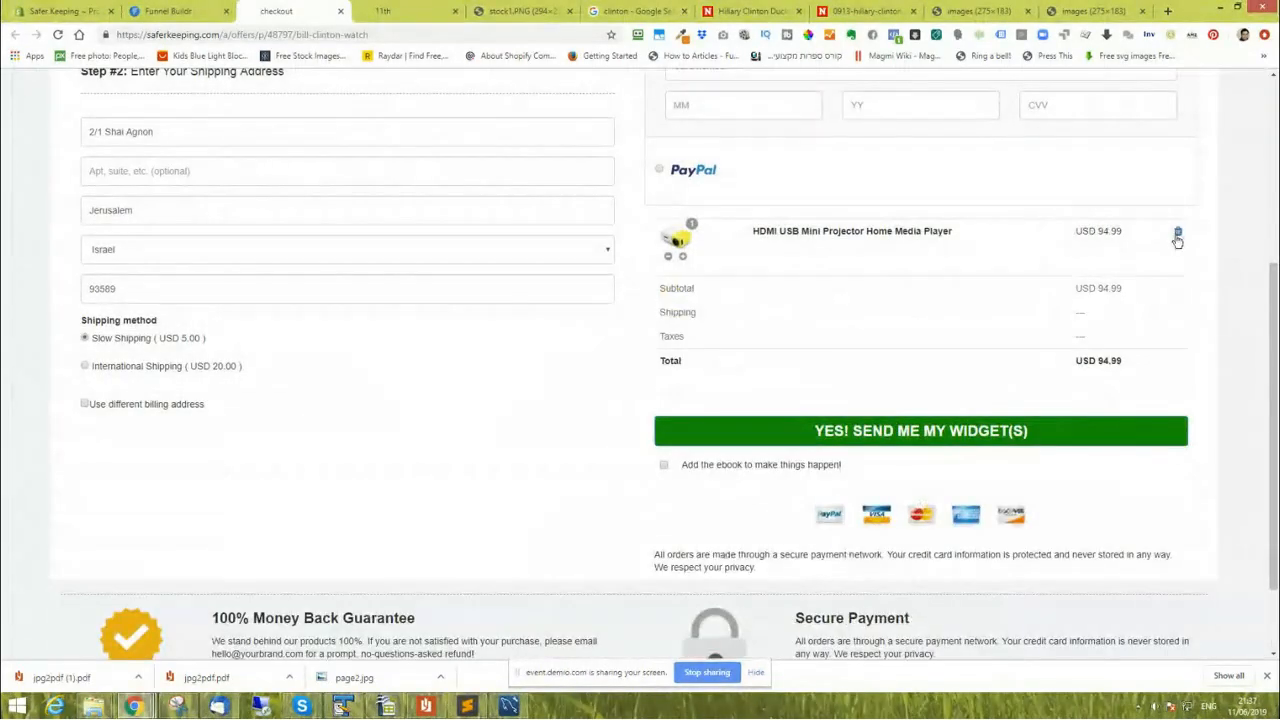
pyautogui.click(1177, 233)
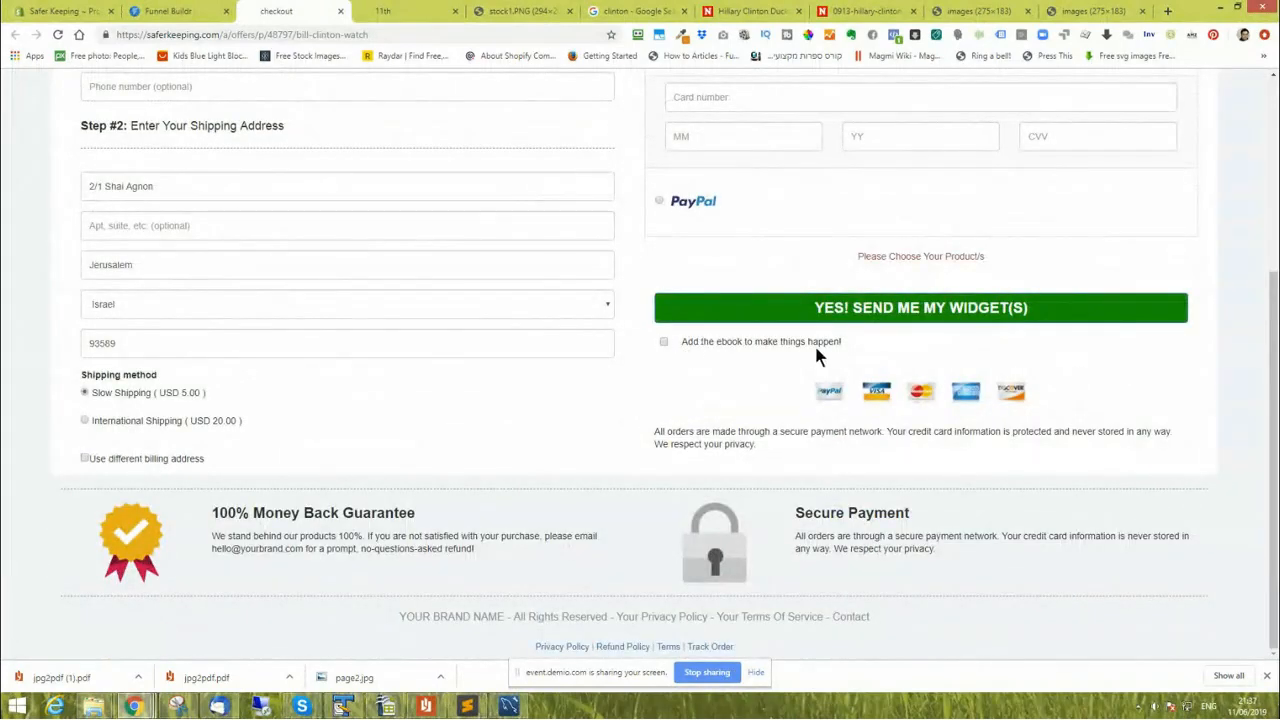
pyautogui.click(664, 342)
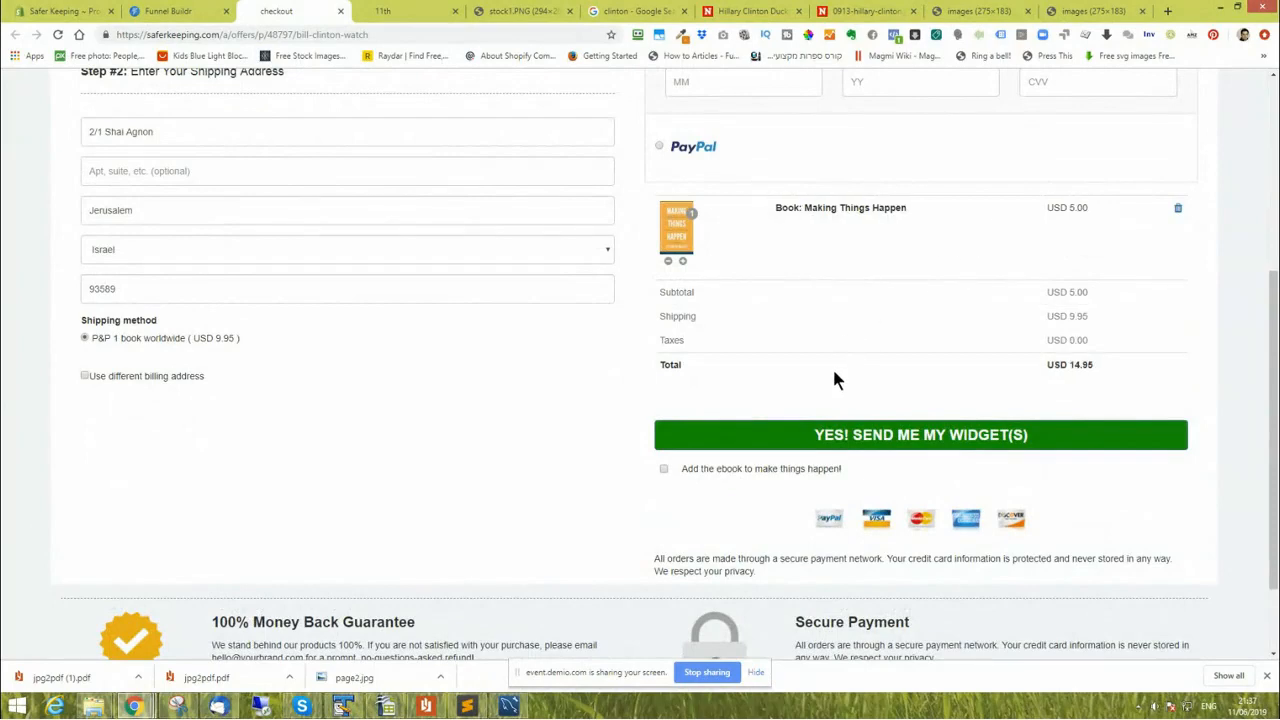
# Return to the page editor and move the cart bump element directly above the green "YES! SEND ME MY WIDGET(S)" button.
pyautogui.click(191, 14)
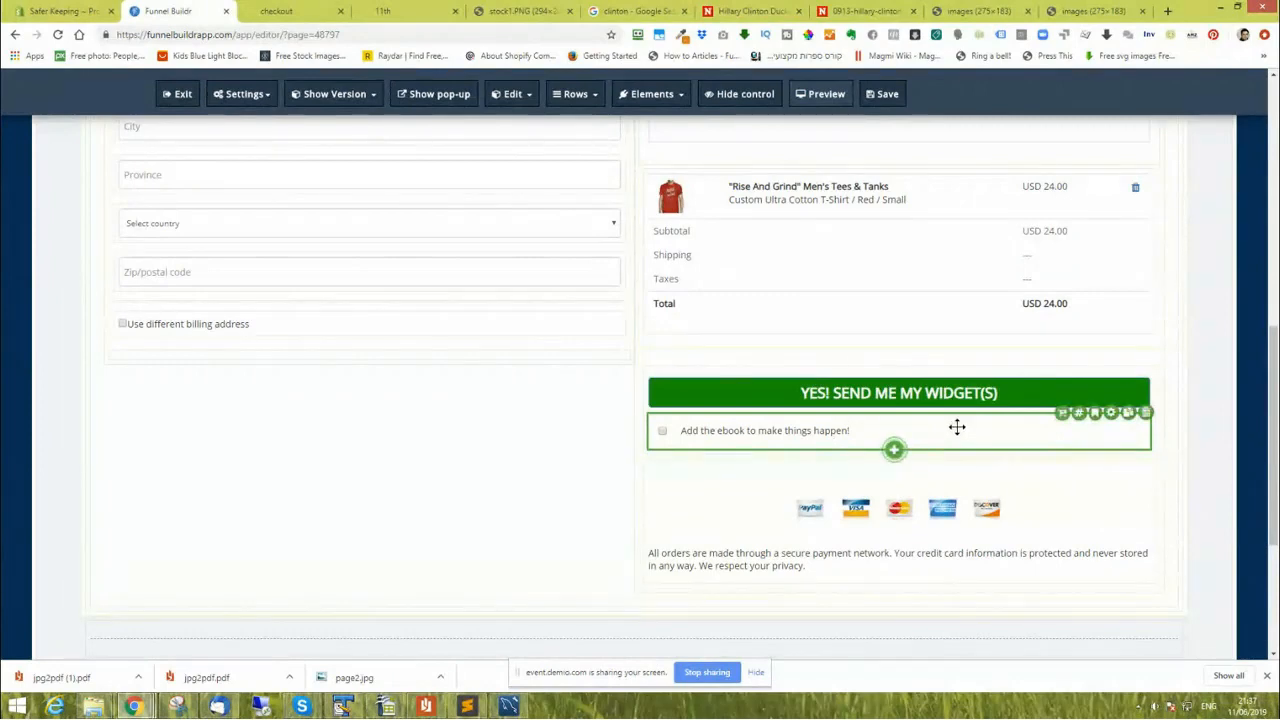
pyautogui.moveTo(957, 427); pyautogui.dragTo(941, 370)
pyautogui.moveTo(909, 390)
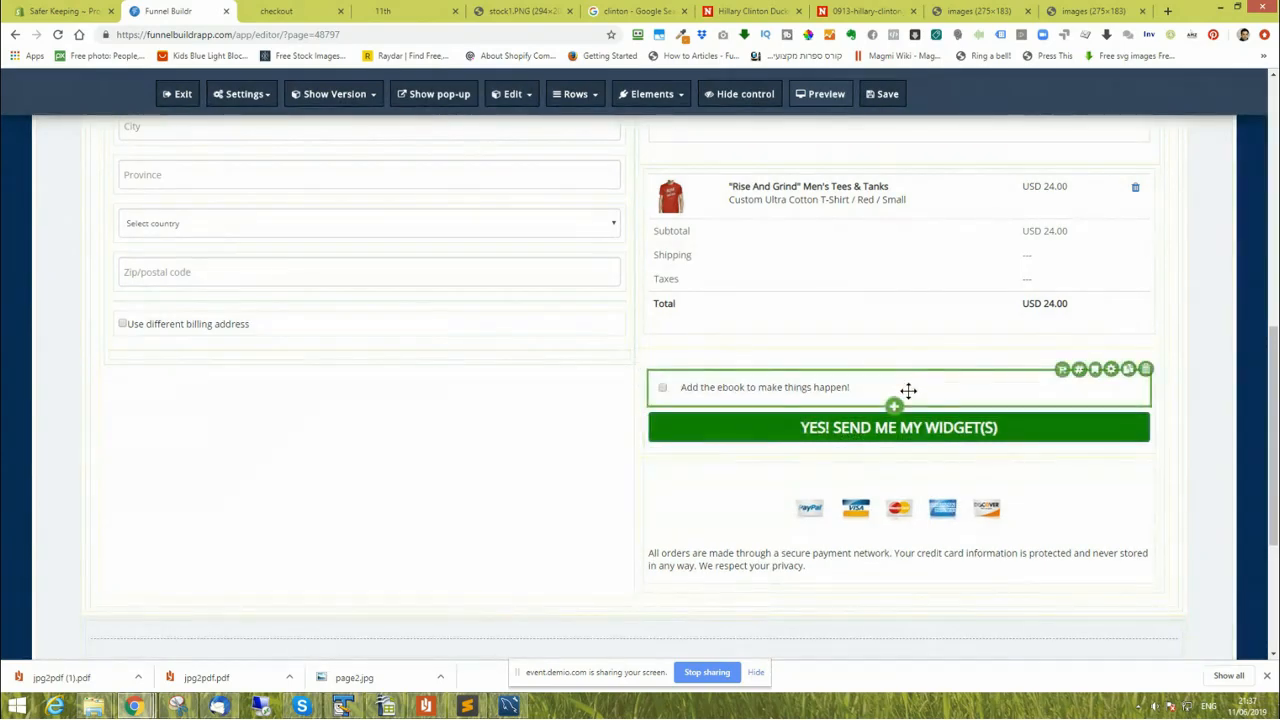
# Give the cart bump element a 3px border, trying the Groove style before settling on Dotted.
pyautogui.click(1095, 371)
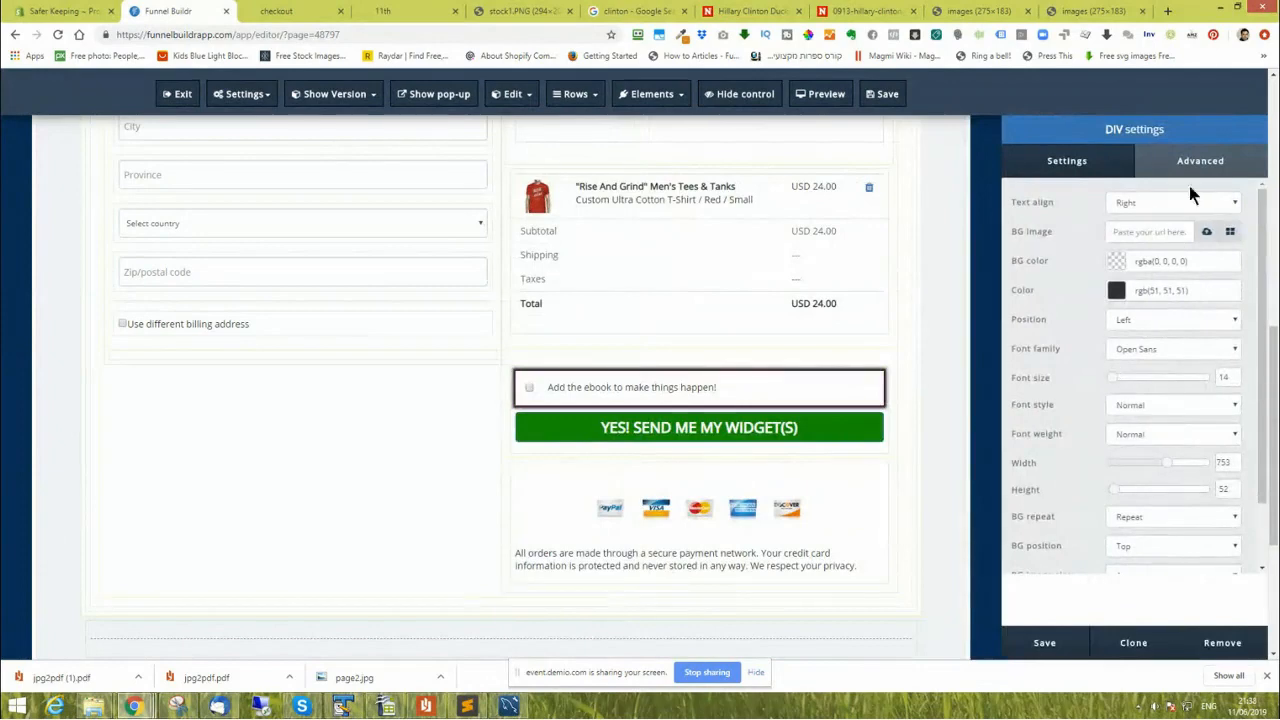
pyautogui.click(1212, 160)
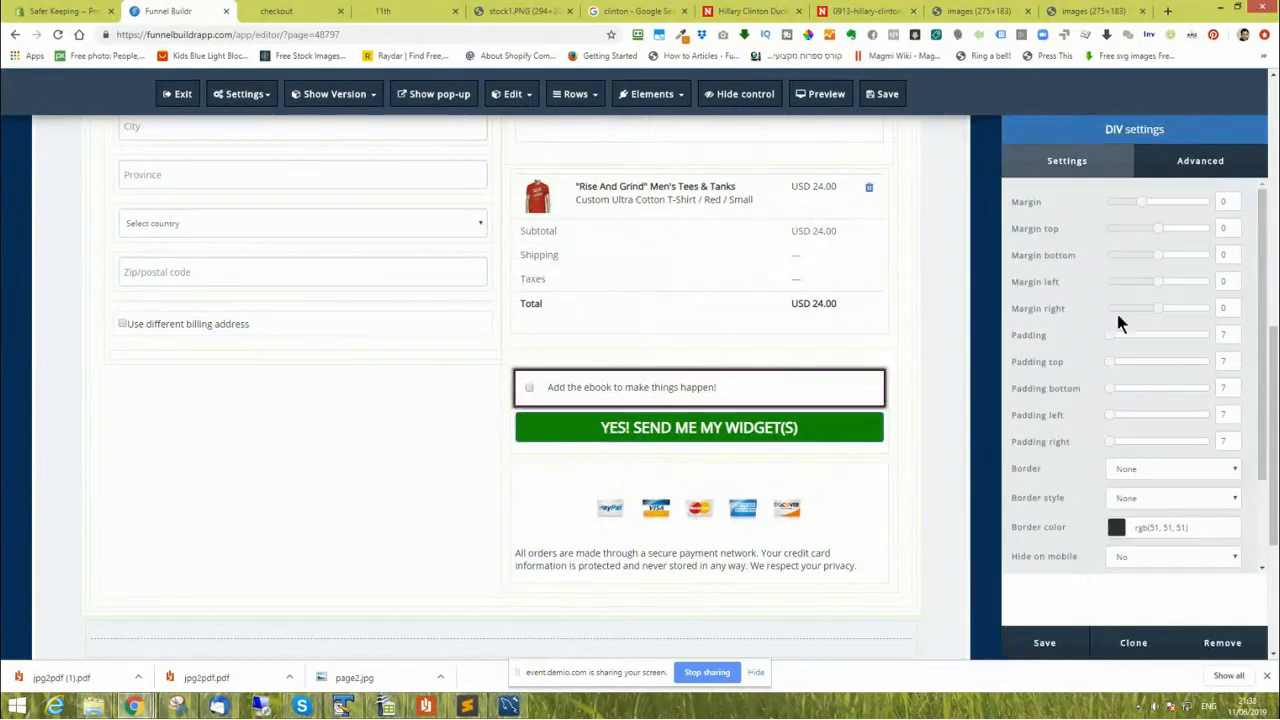
pyautogui.click(1130, 499)
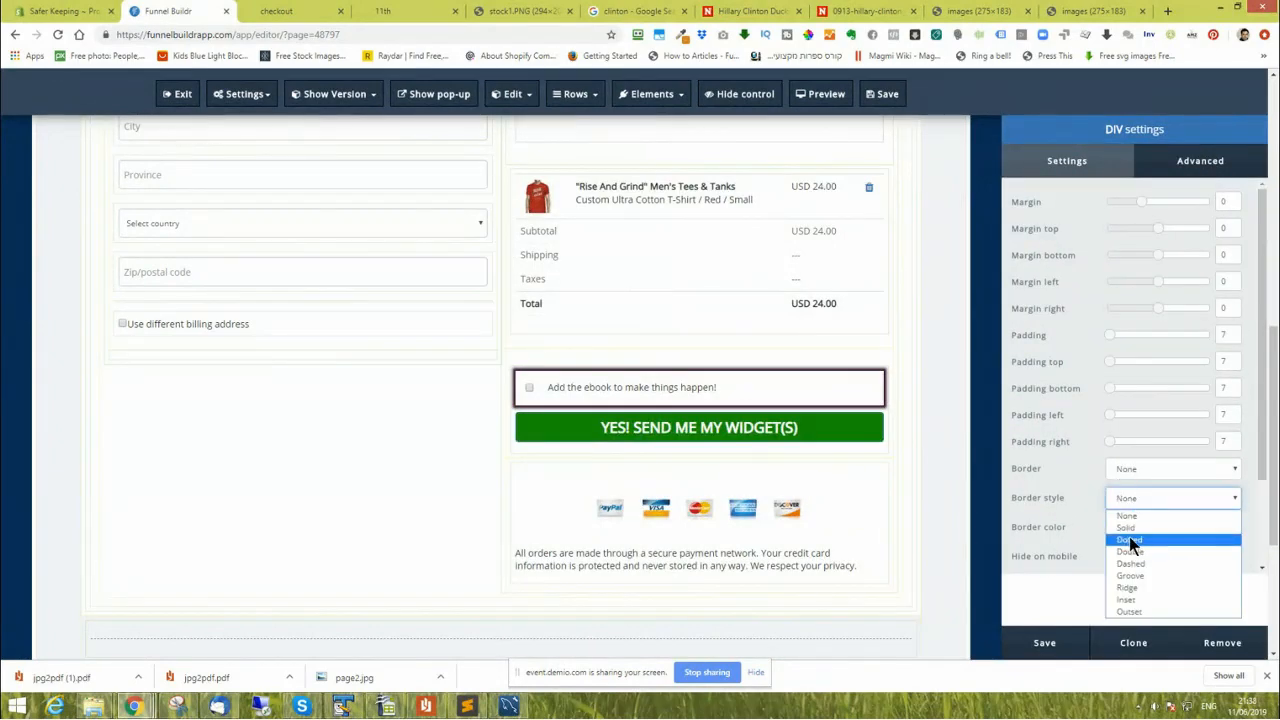
pyautogui.click(1131, 541)
pyautogui.click(1147, 469)
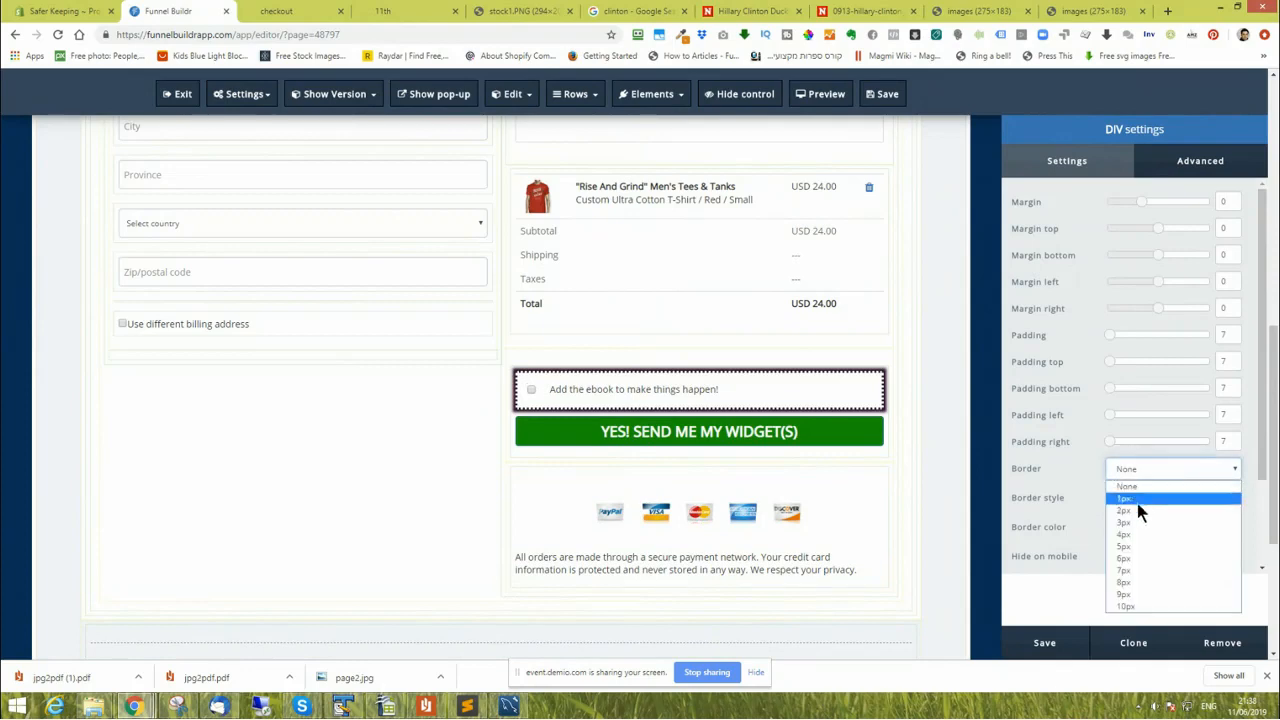
pyautogui.click(1135, 518)
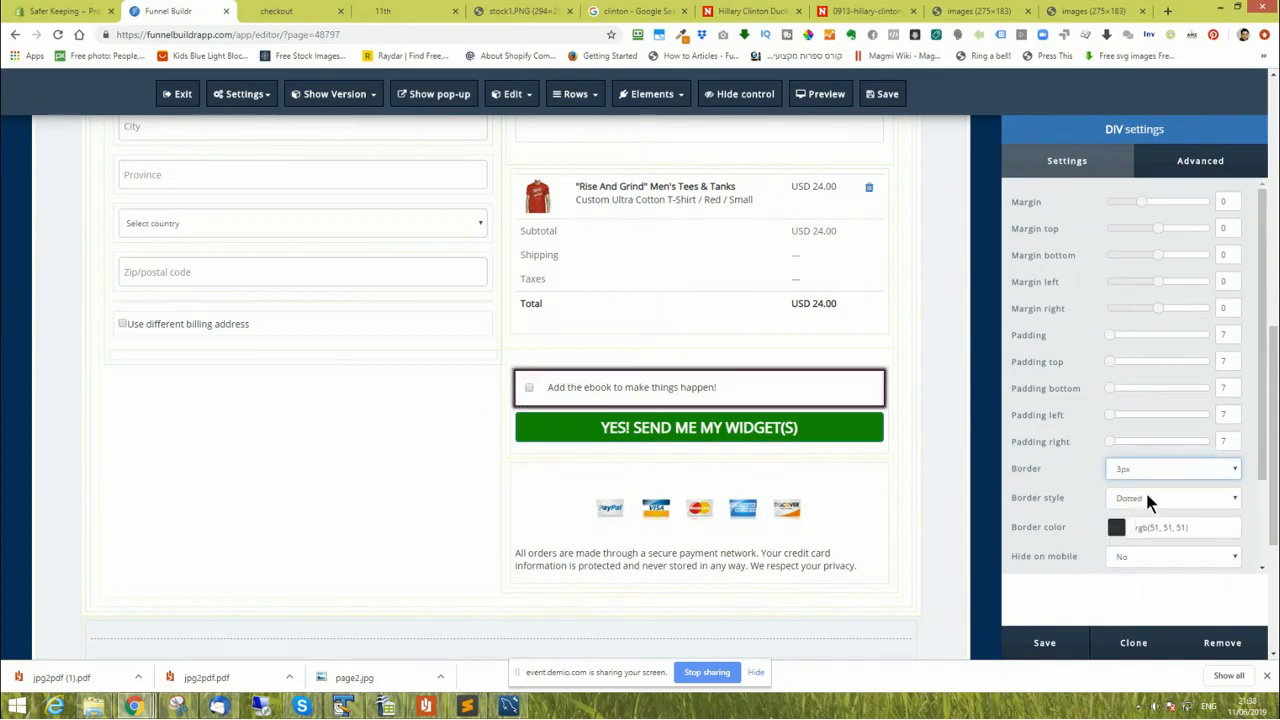
pyautogui.click(1141, 500)
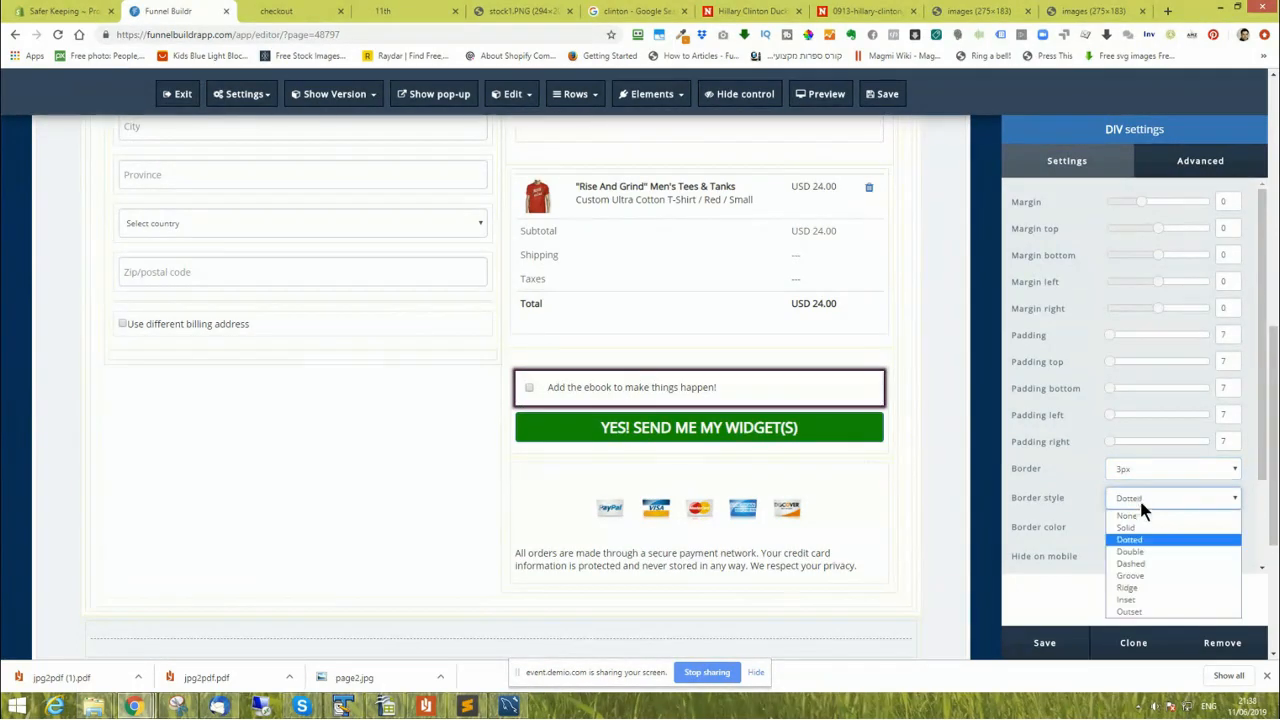
pyautogui.click(1135, 577)
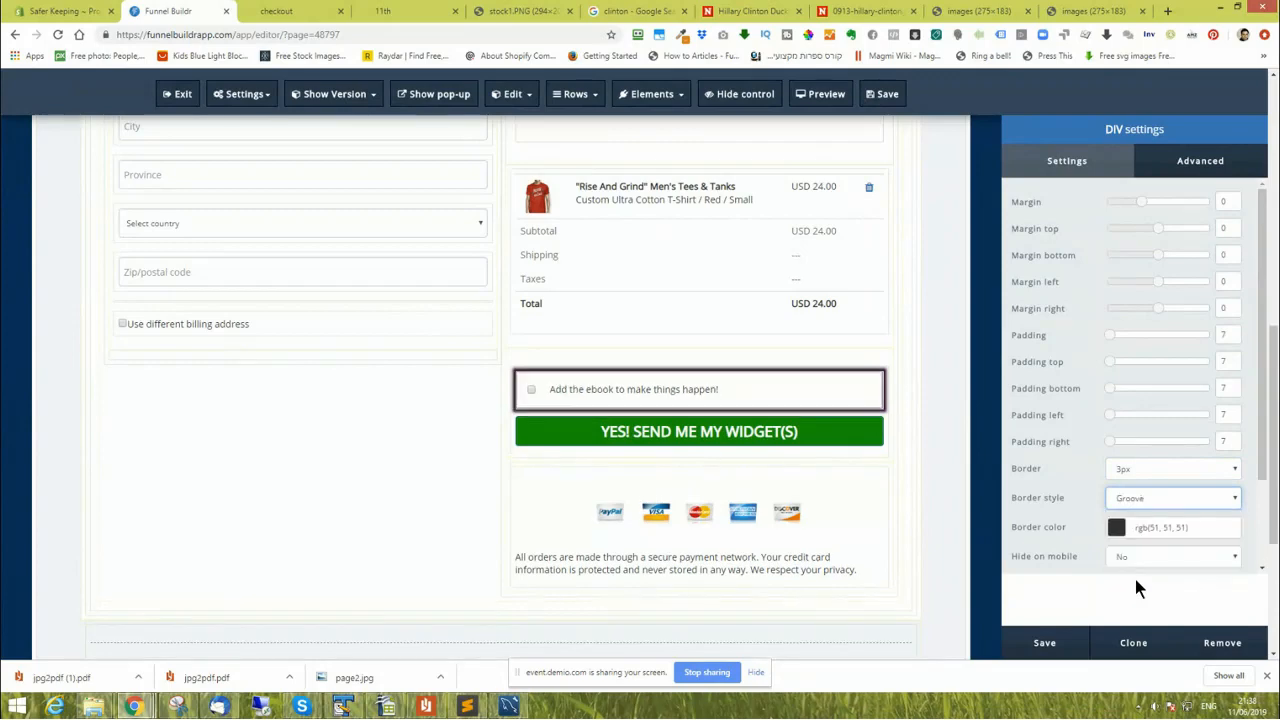
pyautogui.click(1142, 493)
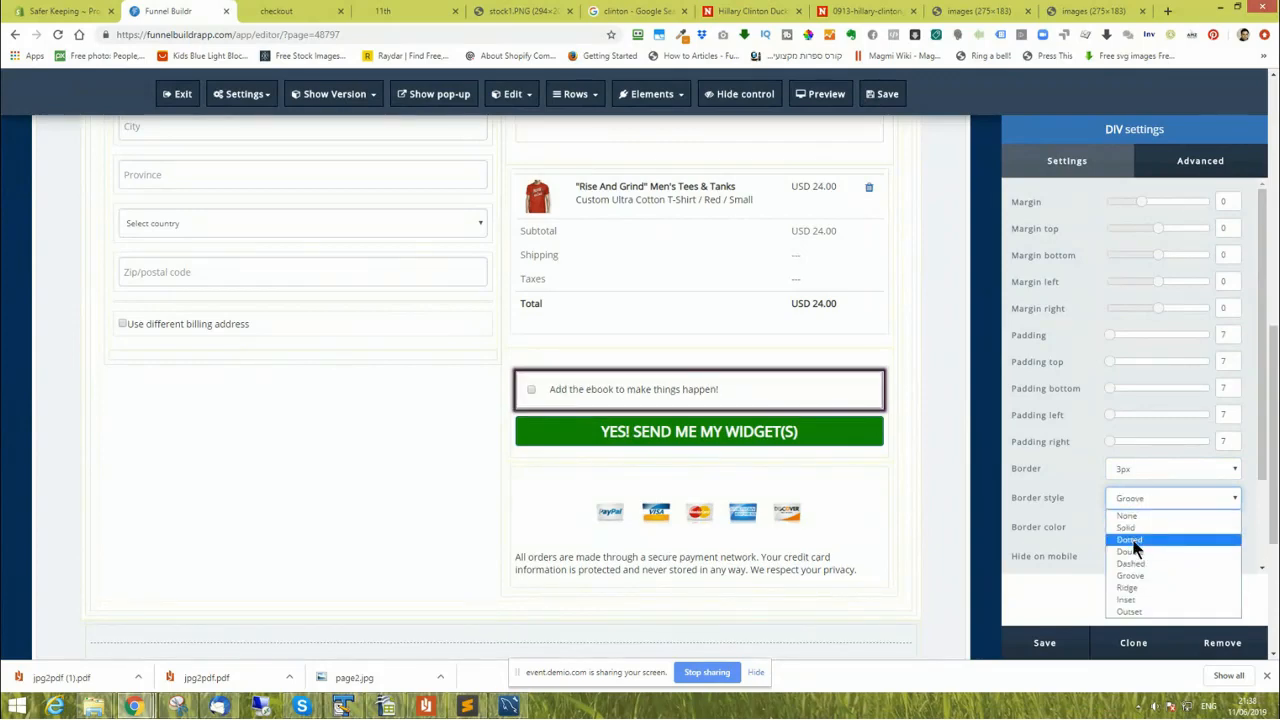
pyautogui.click(1137, 537)
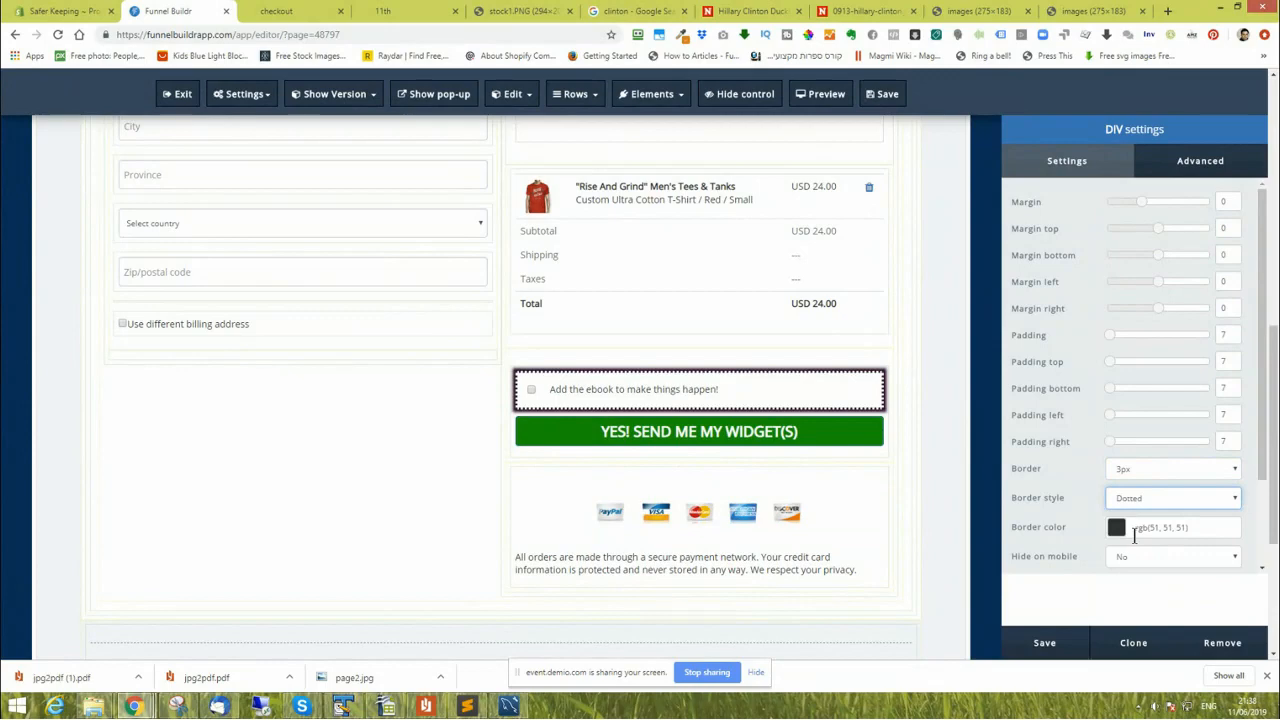
# Set the cart bump's border color to red, rgba(255, 0, 0, 1), and save the element's settings.
pyautogui.click(1116, 527)
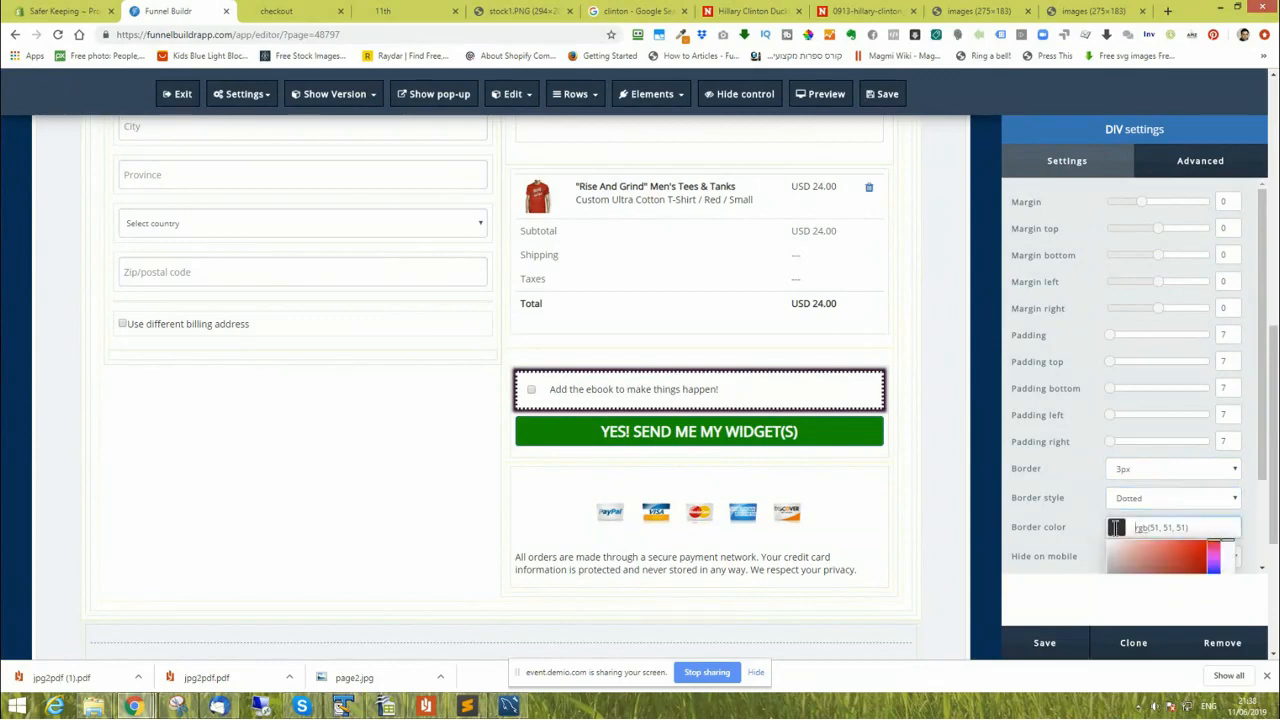
pyautogui.scroll(-1, 1150, 500)
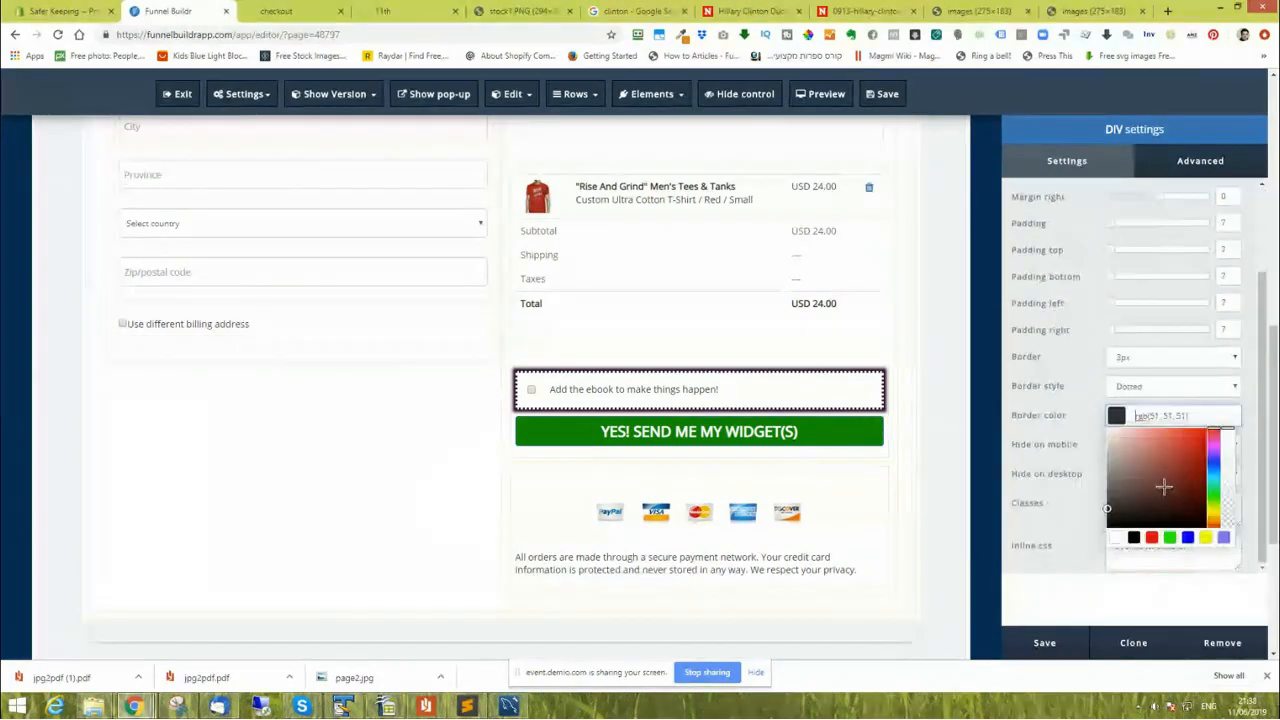
pyautogui.click(1151, 537)
pyautogui.click(1044, 642)
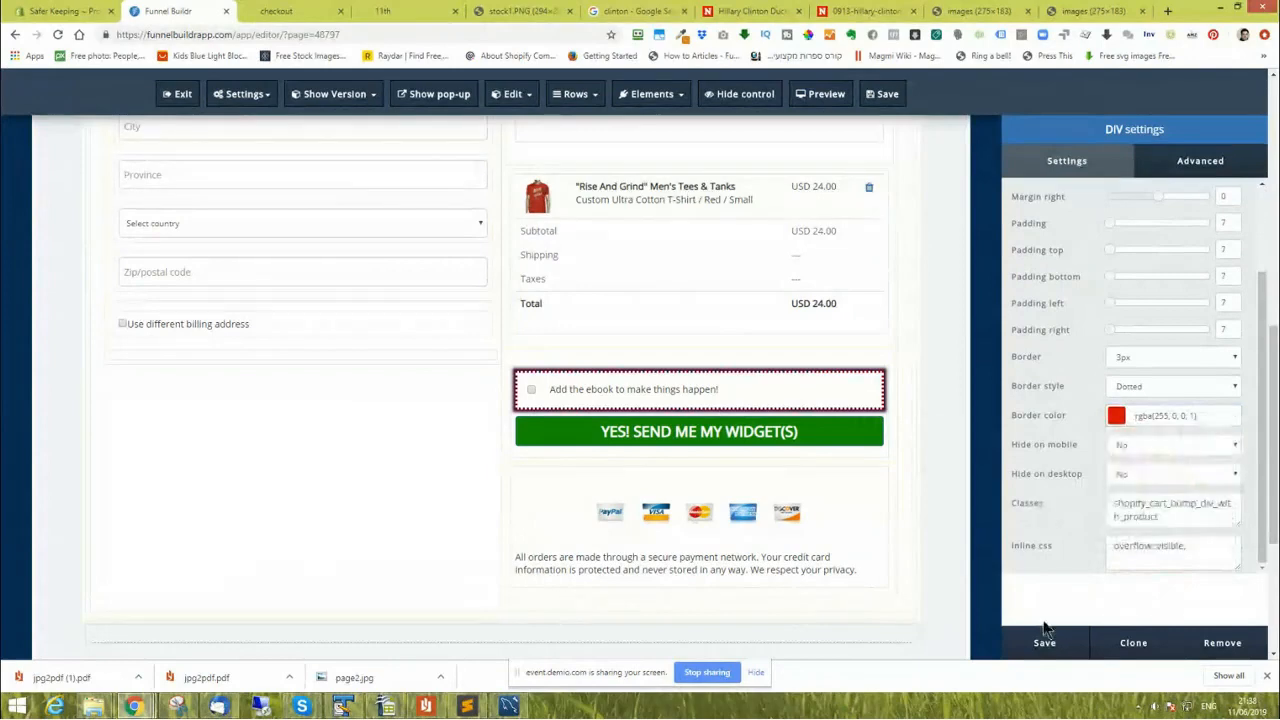
# Give the cart bump element a pale yellow background, rgba(245, 245, 223, 1), after trying brighter yellows, and save its settings.
pyautogui.scroll(-3, 997, 480)
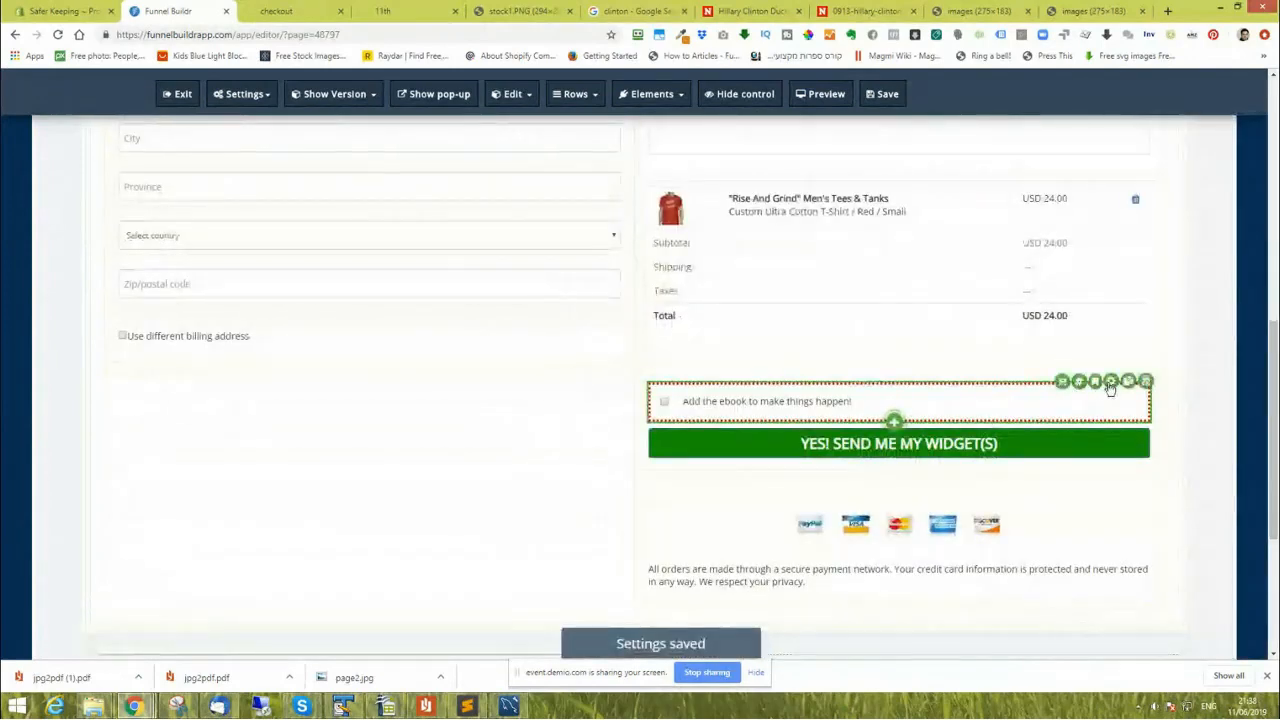
pyautogui.click(1109, 381)
pyautogui.click(1190, 160)
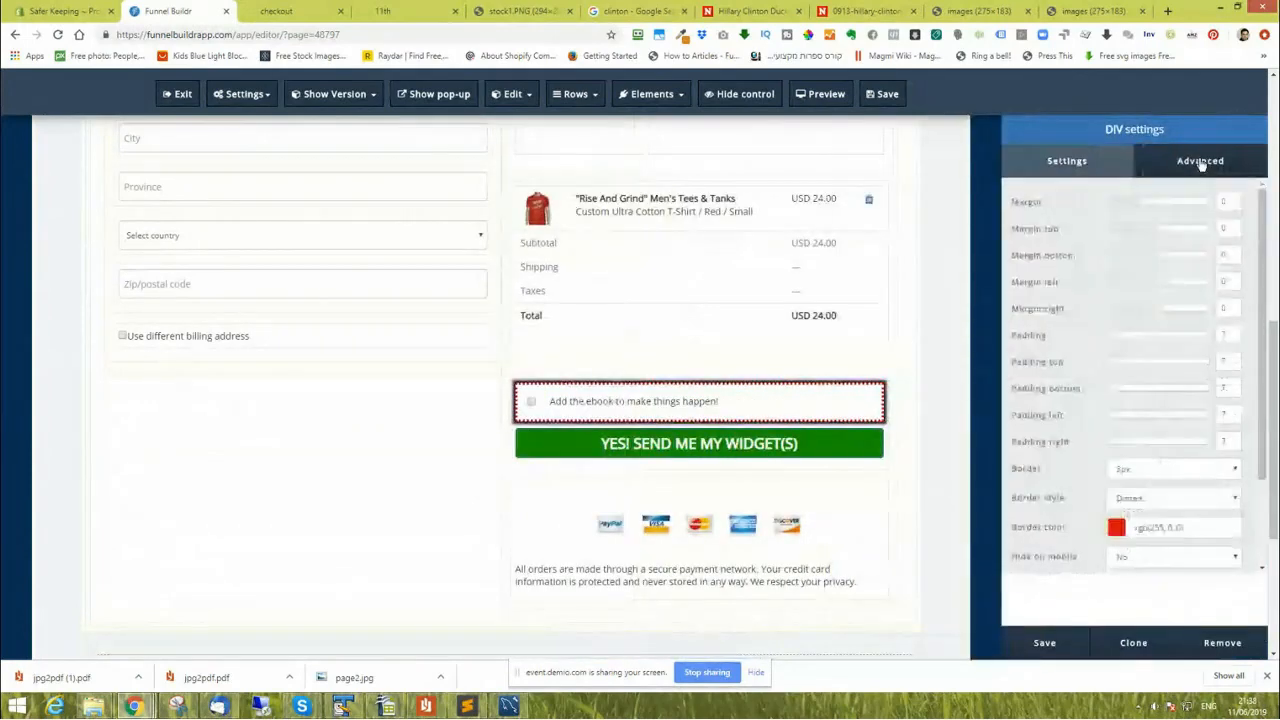
pyautogui.click(1067, 160)
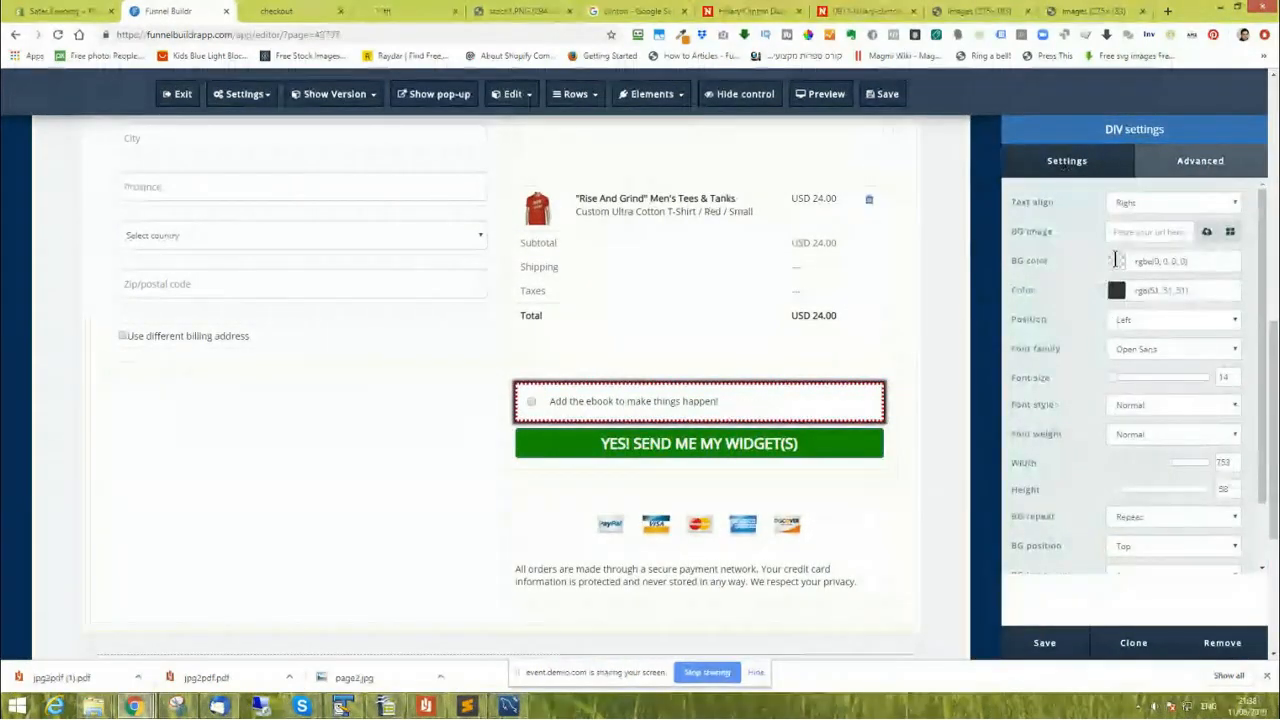
pyautogui.click(1116, 260)
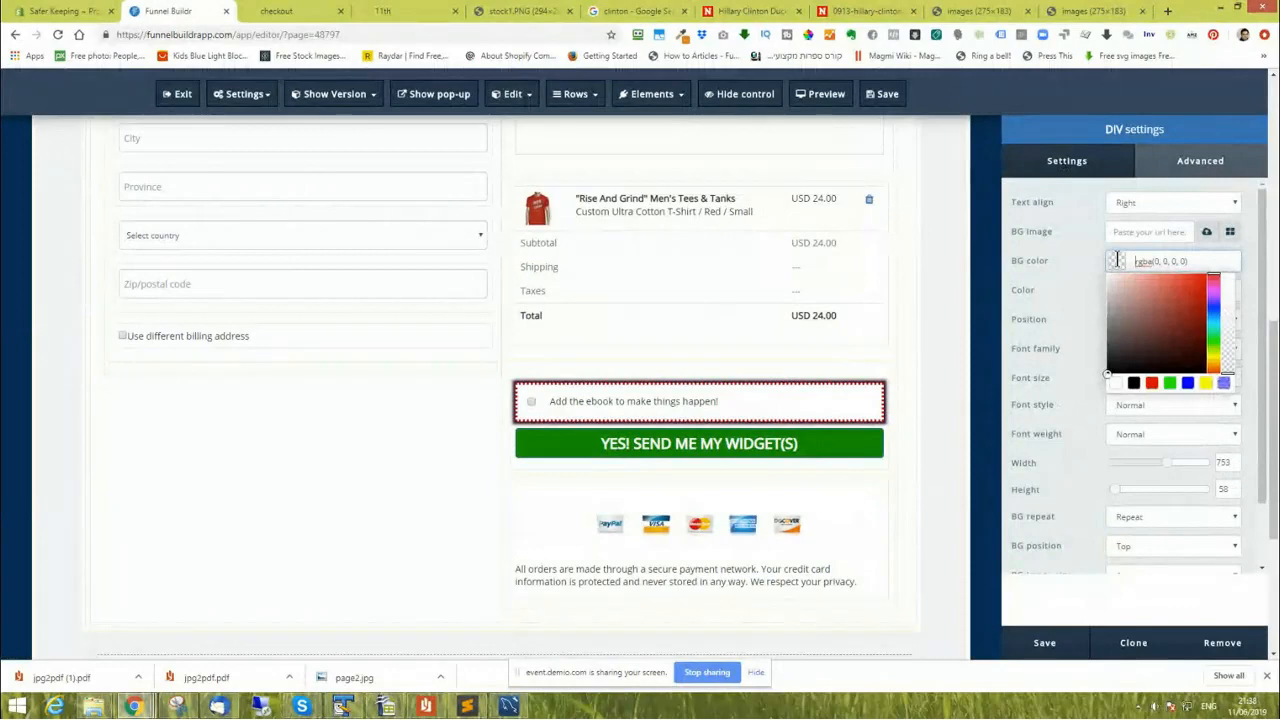
pyautogui.click(1205, 383)
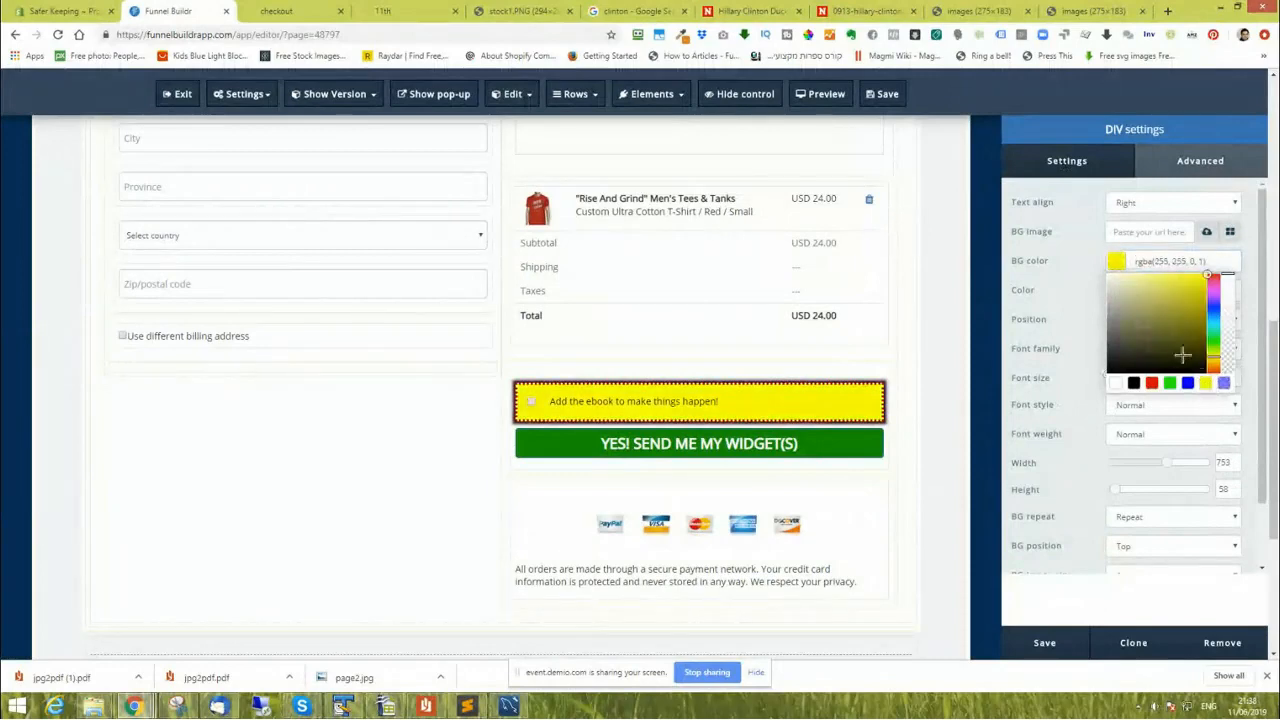
pyautogui.click(1127, 275)
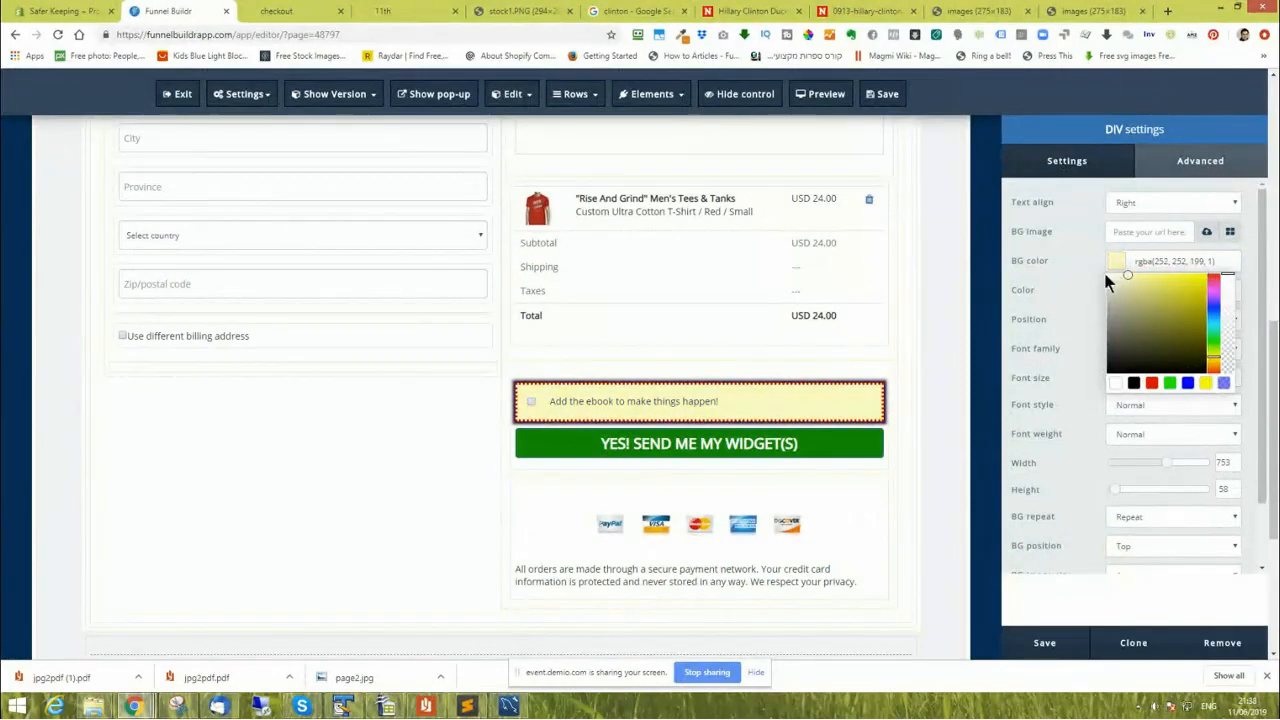
pyautogui.click(1117, 276)
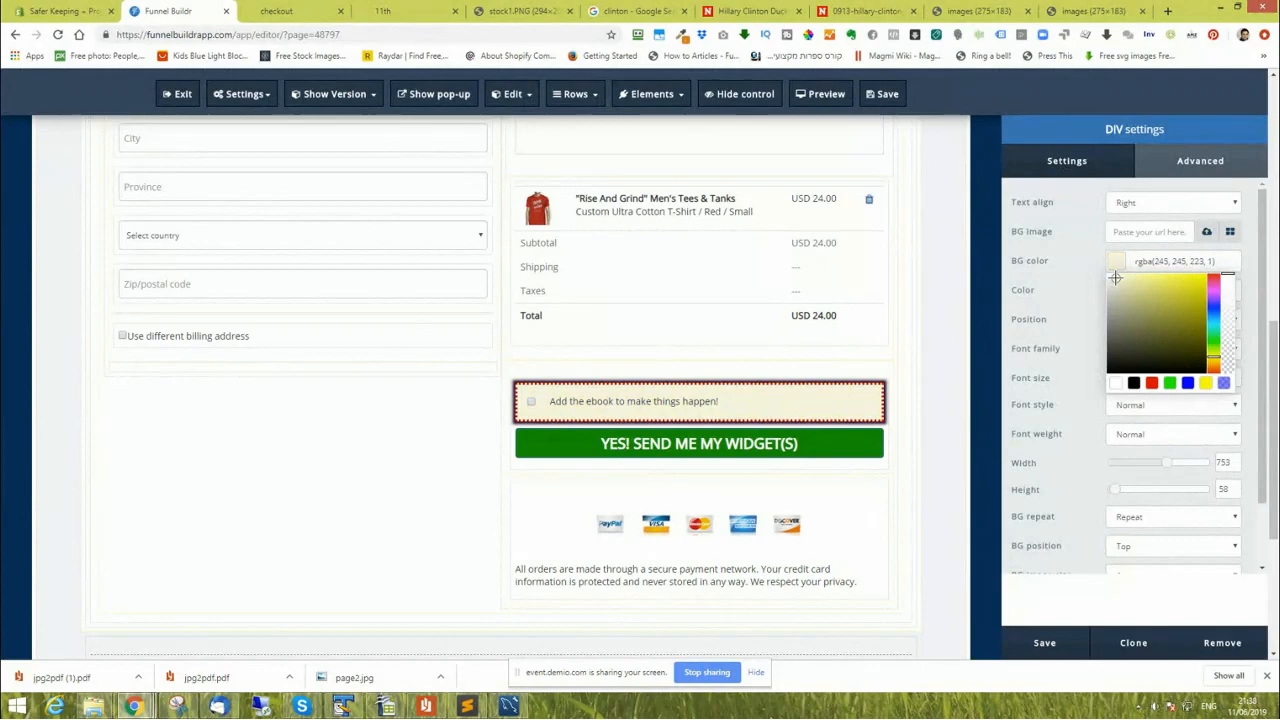
pyautogui.click(1044, 646)
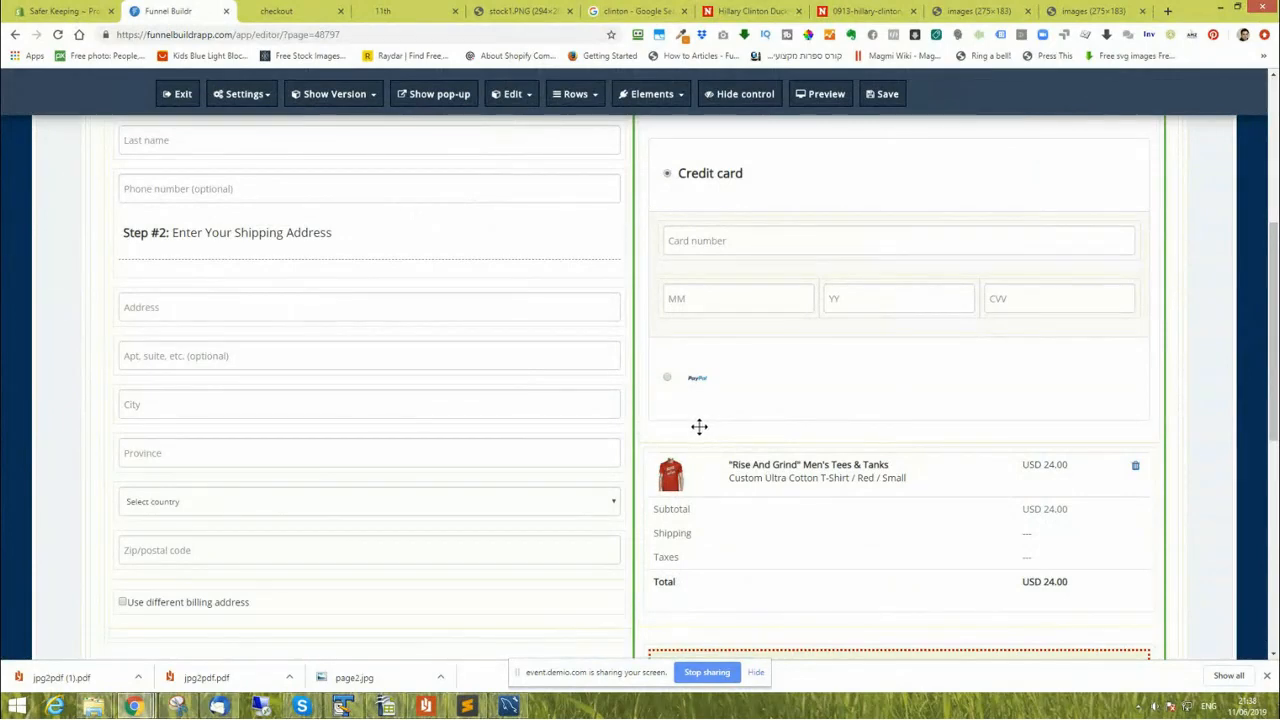
pyautogui.scroll(-3, 760, 450)
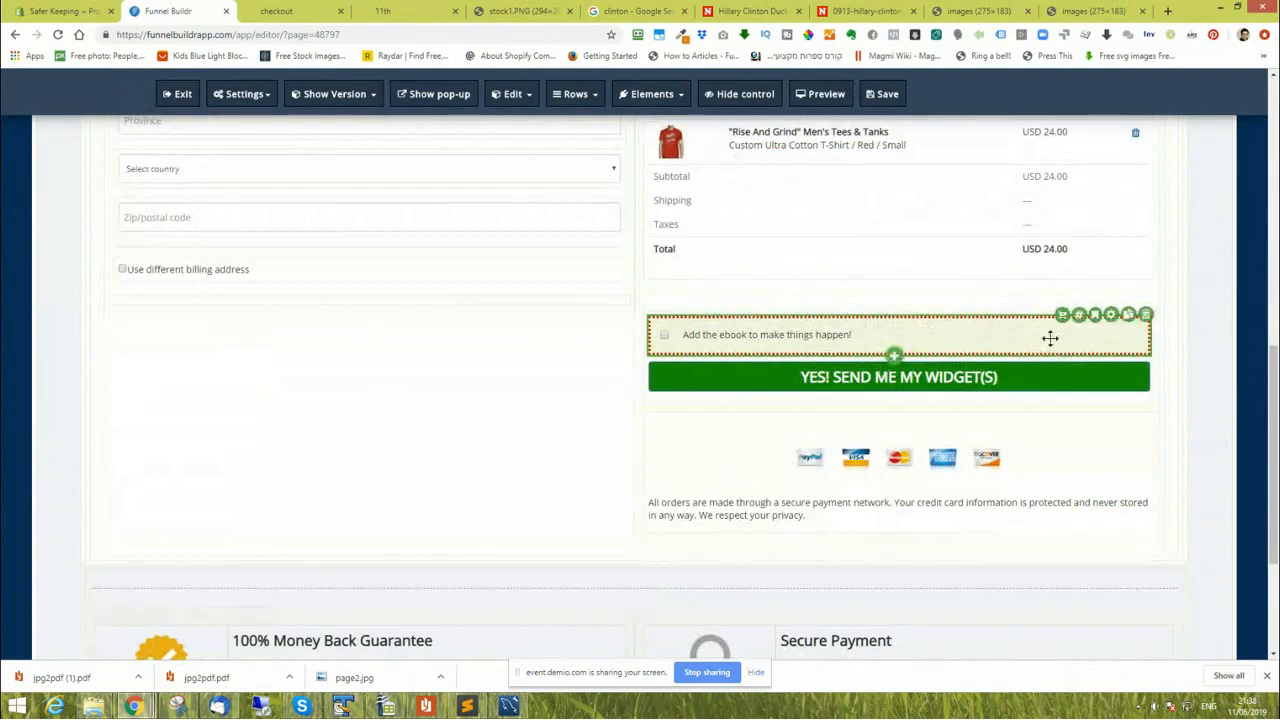
pyautogui.click(806, 343)
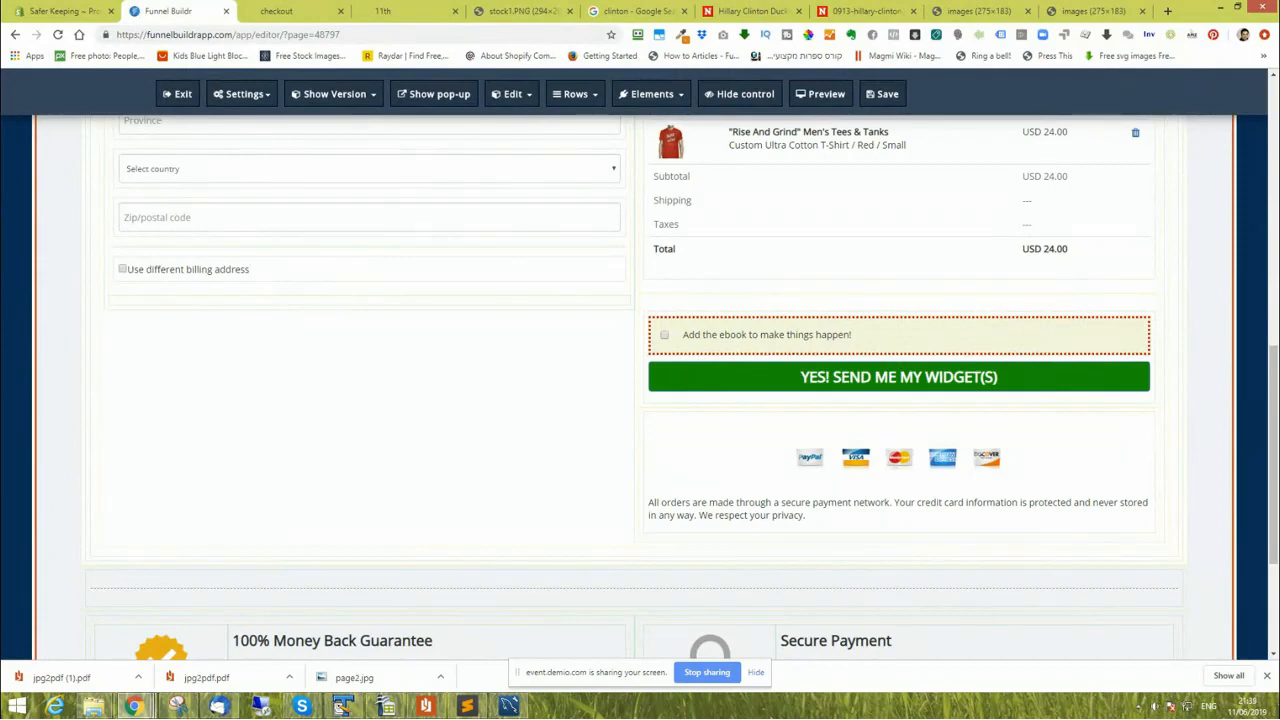
# Open the Clickbump Secret Clock Safe from the Shopify store's product list and check its product availability.
pyautogui.click(52, 12)
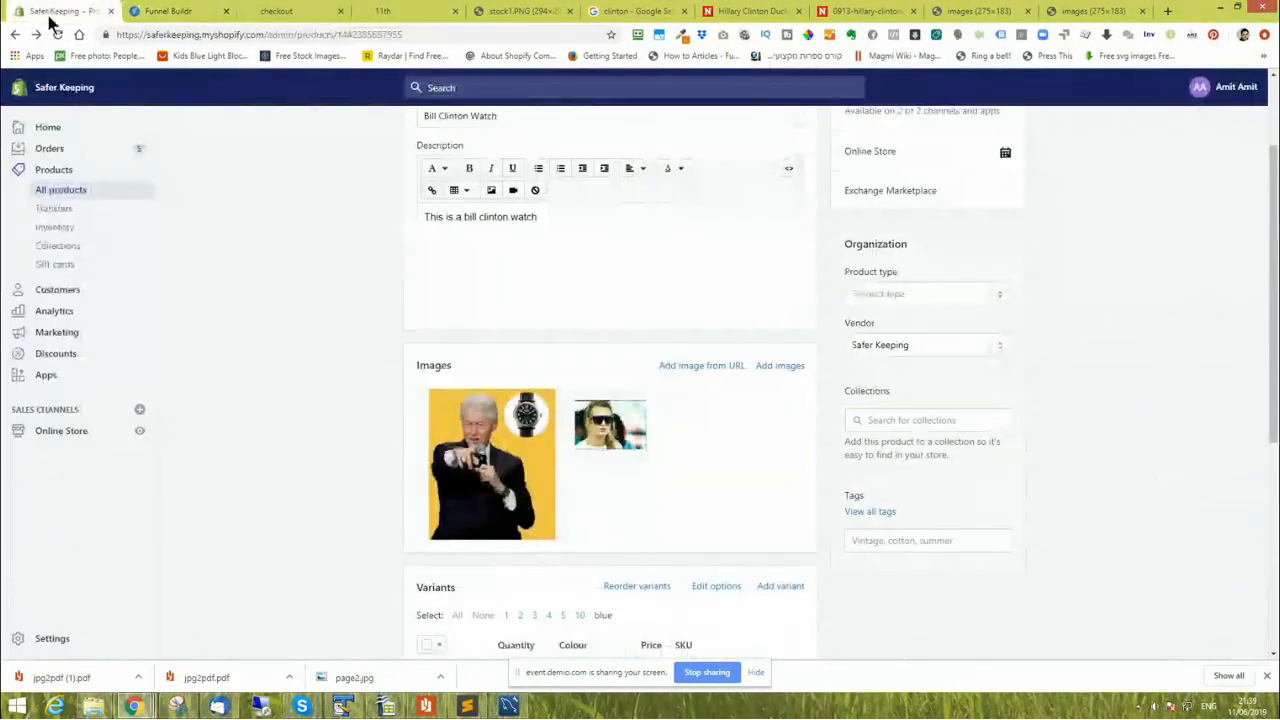
pyautogui.click(46, 196)
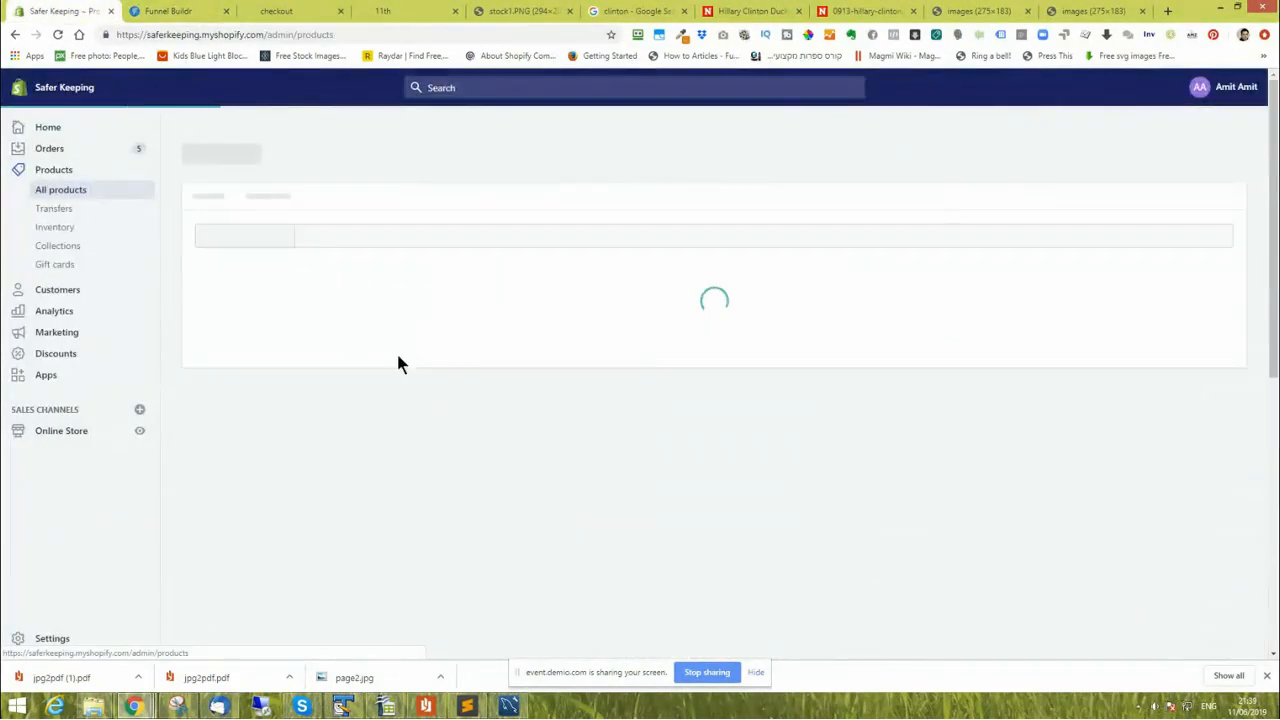
pyautogui.scroll(-1, 560, 440)
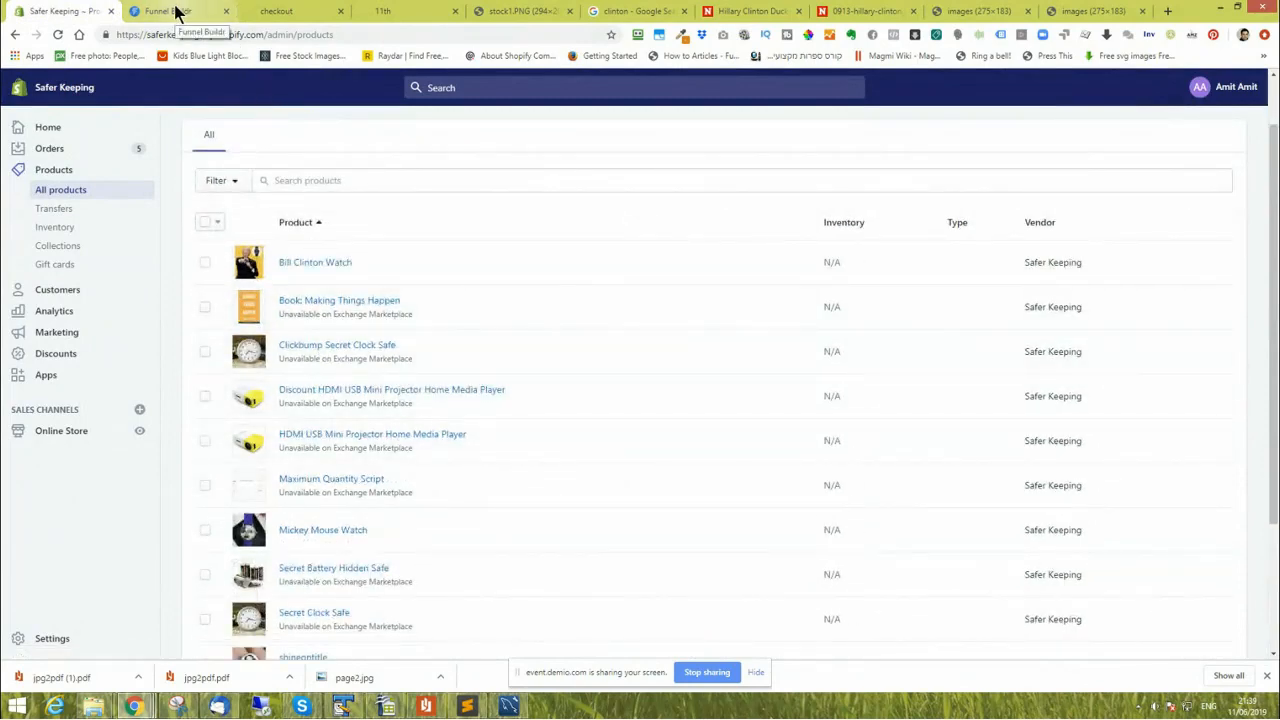
pyautogui.click(291, 262)
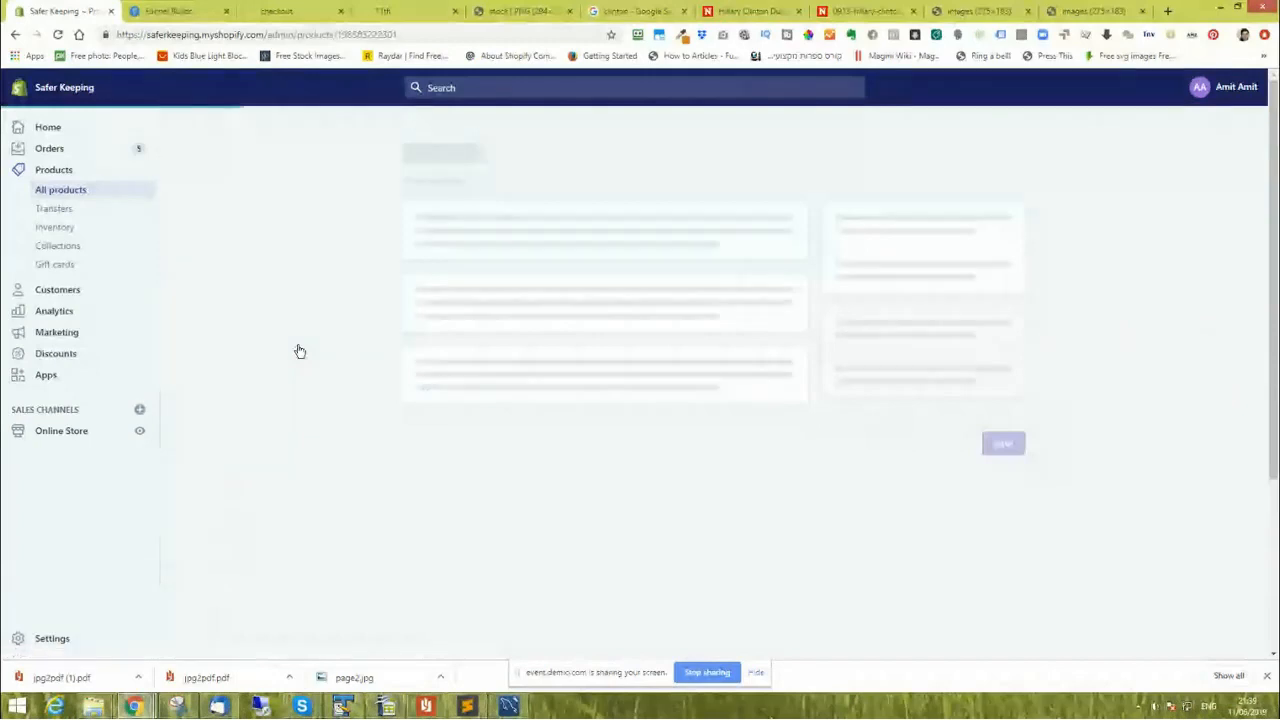
pyautogui.click(995, 227)
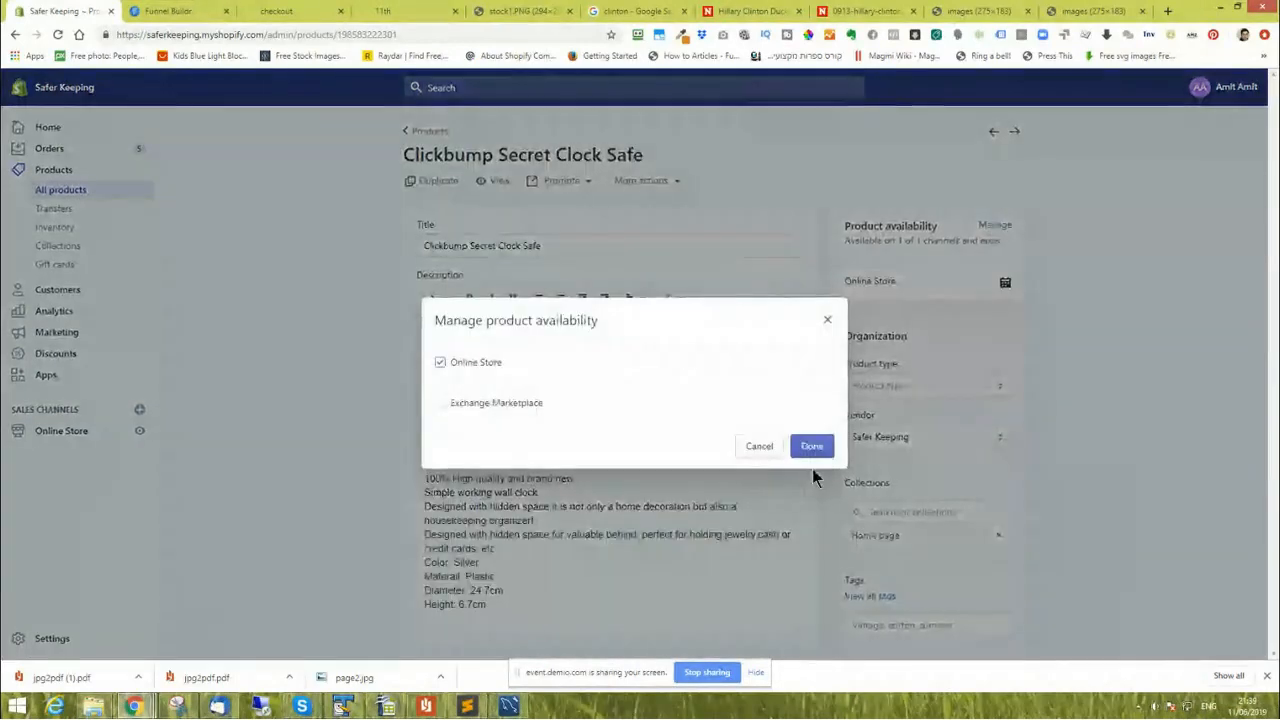
pyautogui.click(762, 448)
# Return to the page editor, search the cart bump products for "safe" and select Clickbump Secret Clock Safe.
pyautogui.click(170, 11)
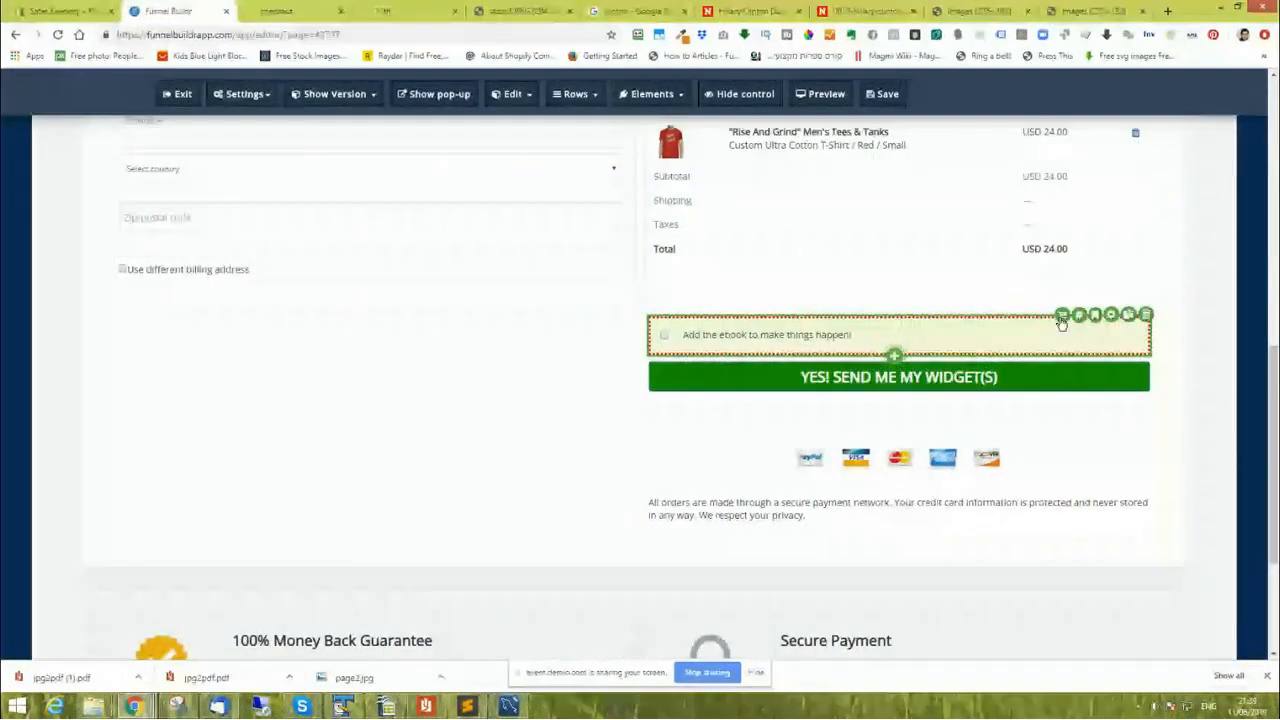
pyautogui.click(1062, 318)
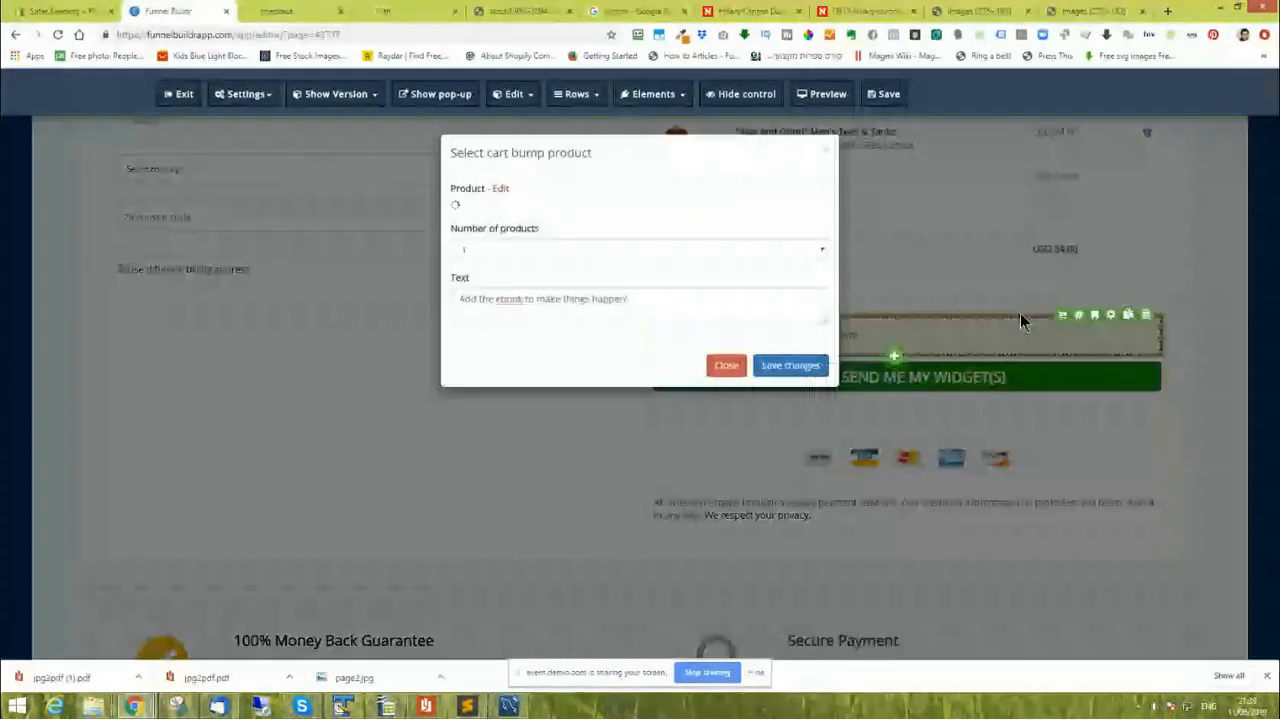
pyautogui.click(503, 190)
pyautogui.write('e')
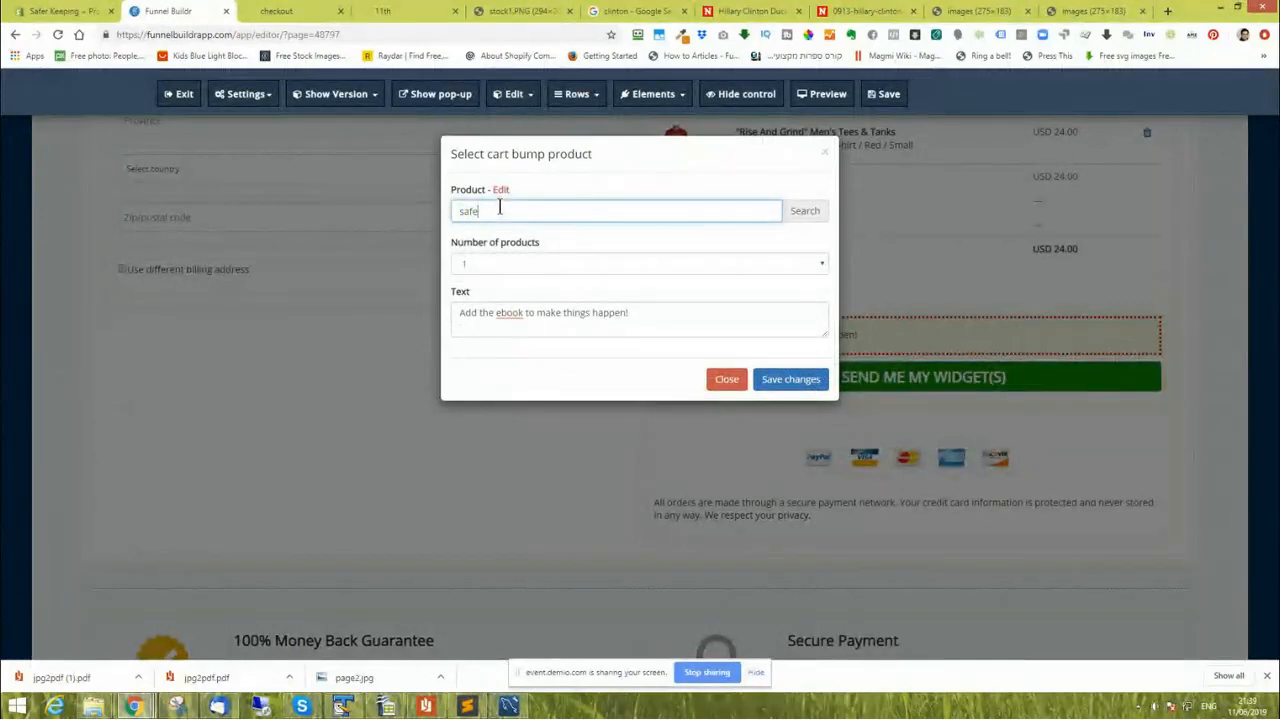
pyautogui.click(806, 216)
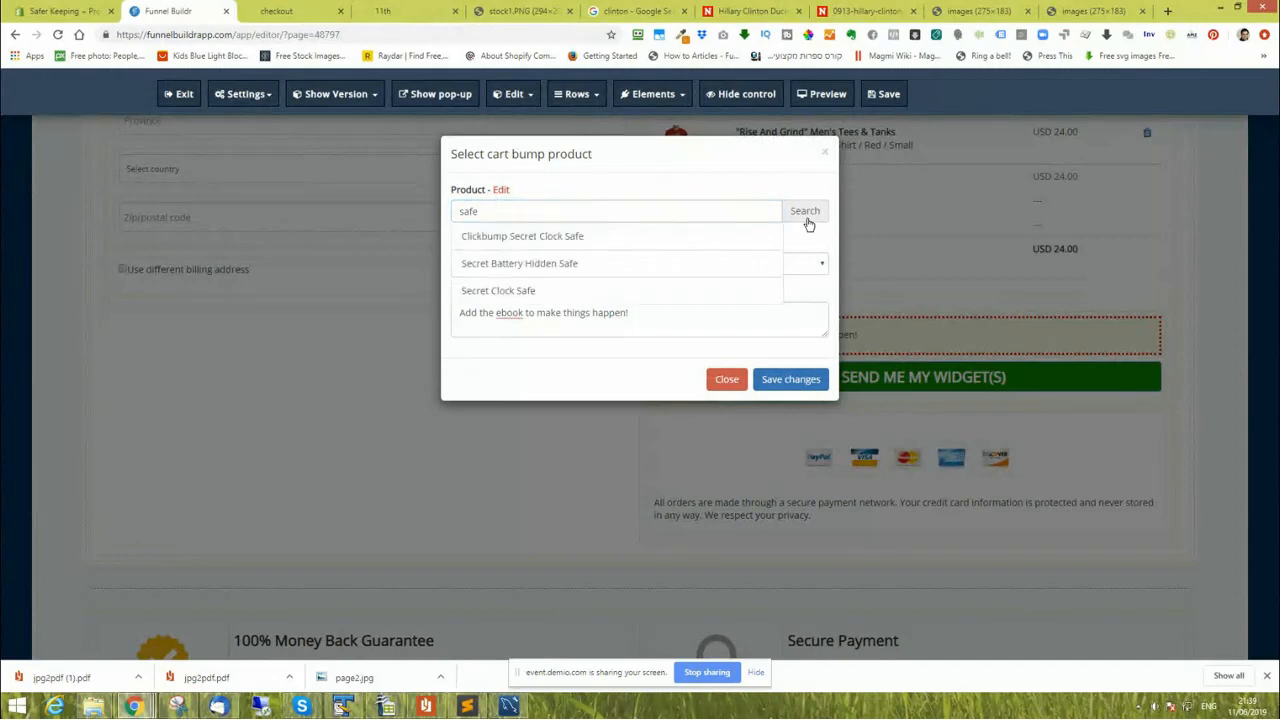
pyautogui.click(568, 237)
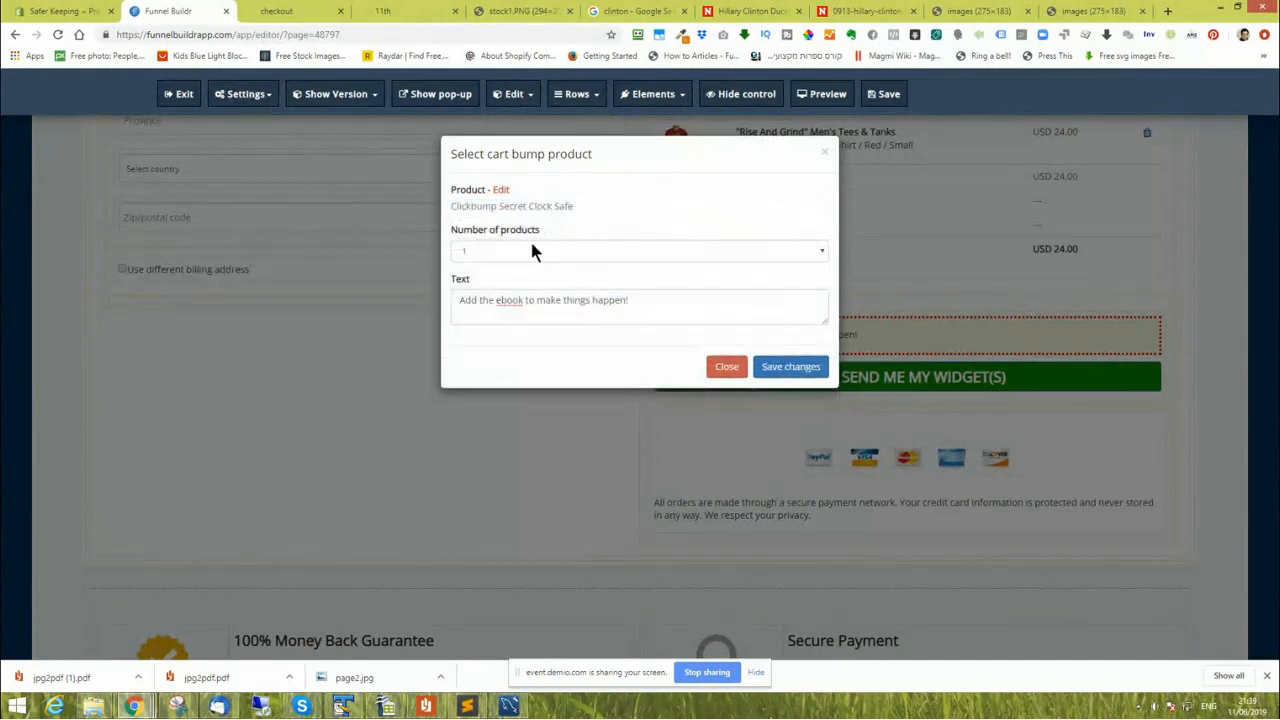
# Change the cart bump text to "Add the safe to make things happen!", save the changes and save the page.
pyautogui.doubleClick(510, 300)
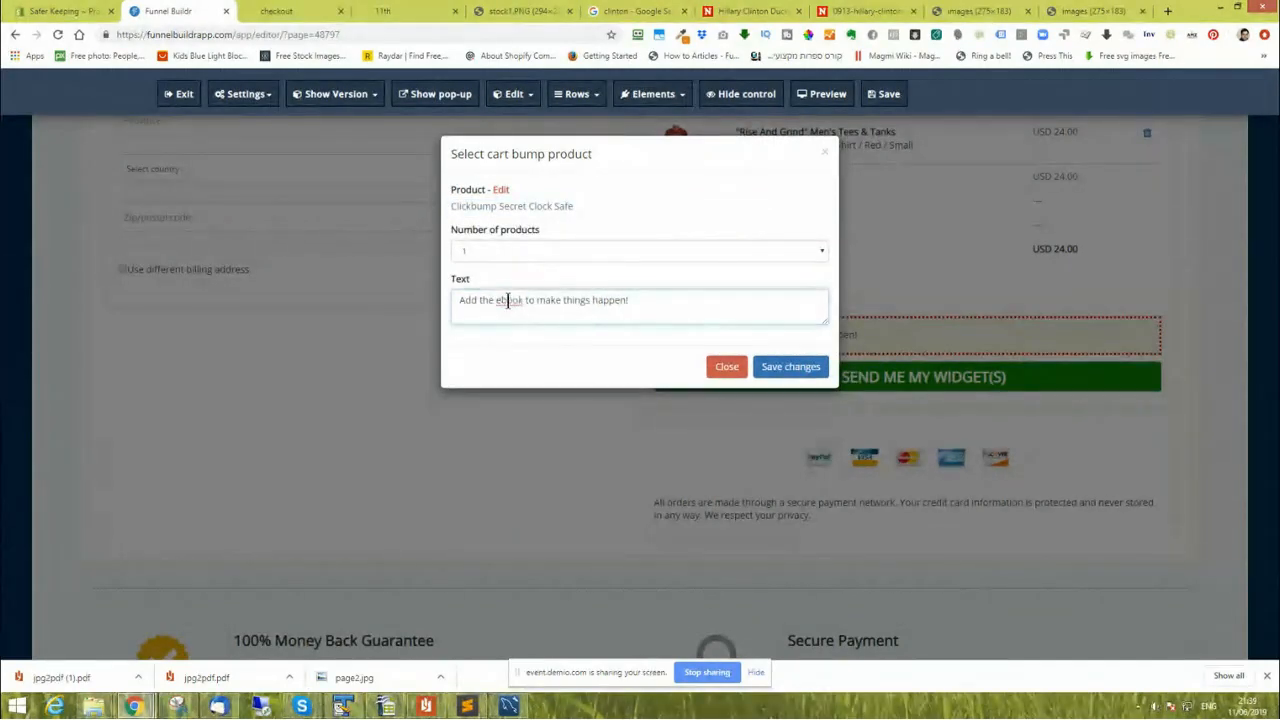
pyautogui.write('safe')
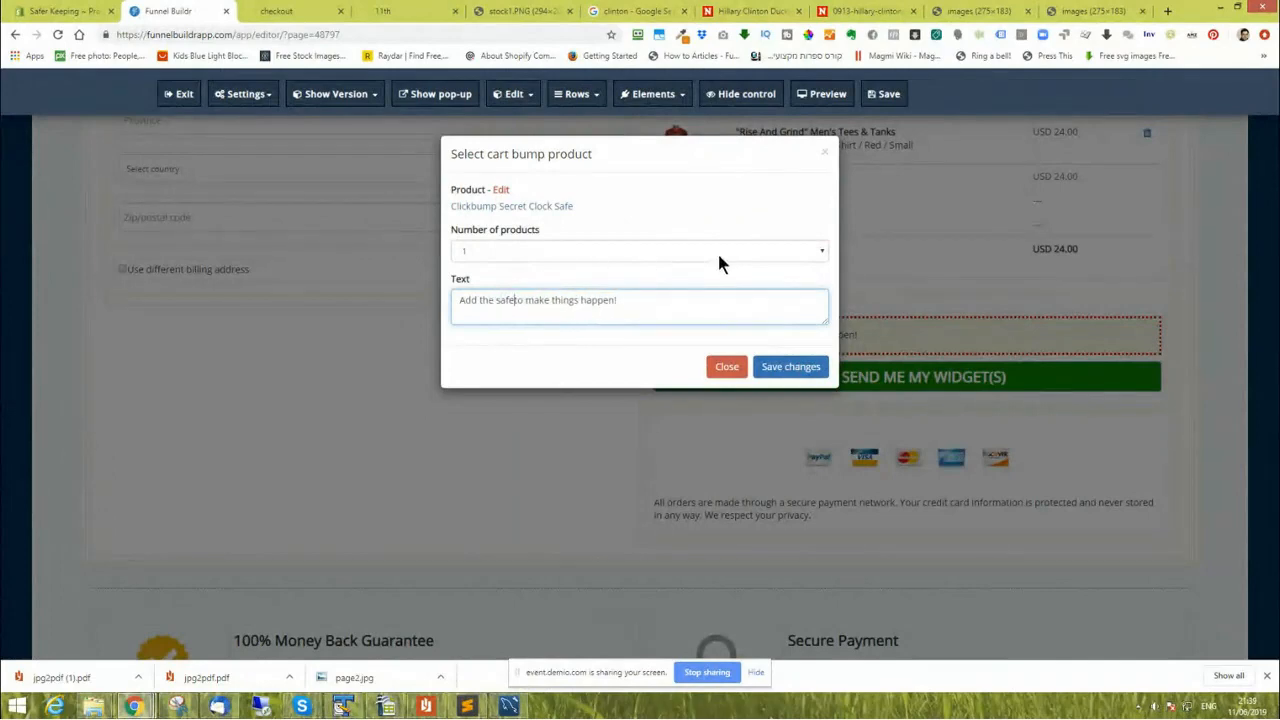
pyautogui.click(787, 366)
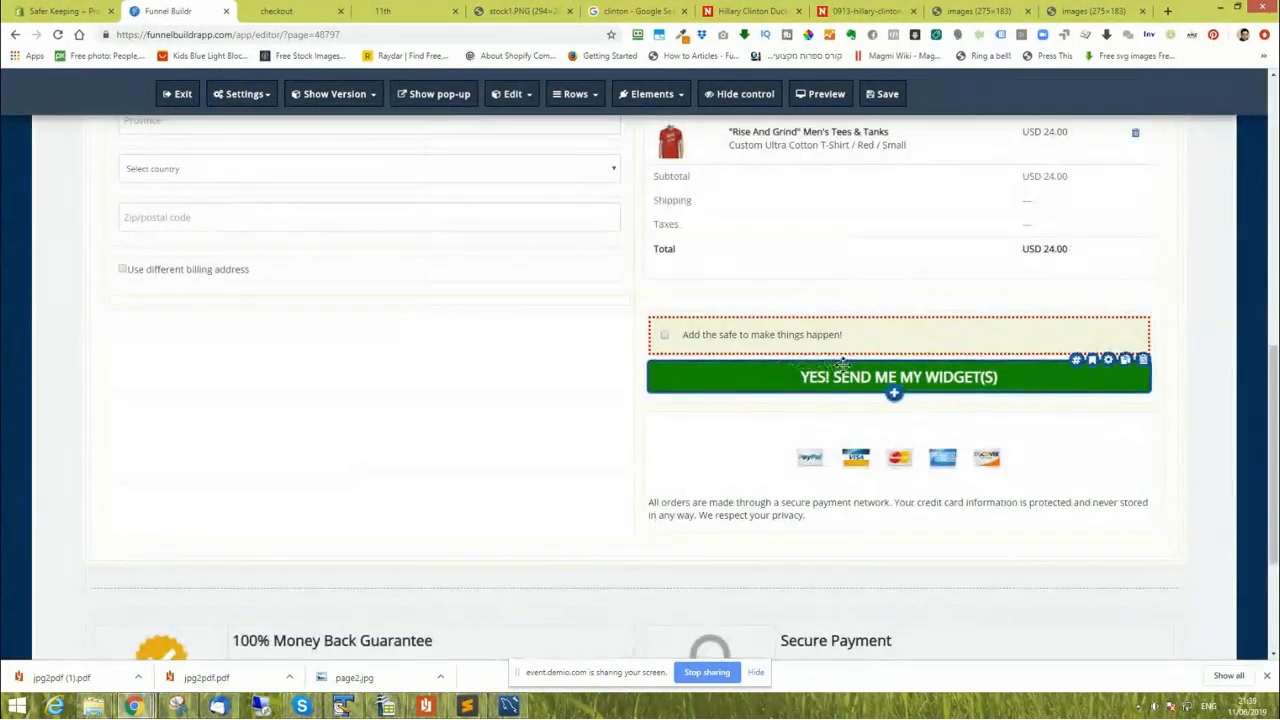
pyautogui.click(887, 94)
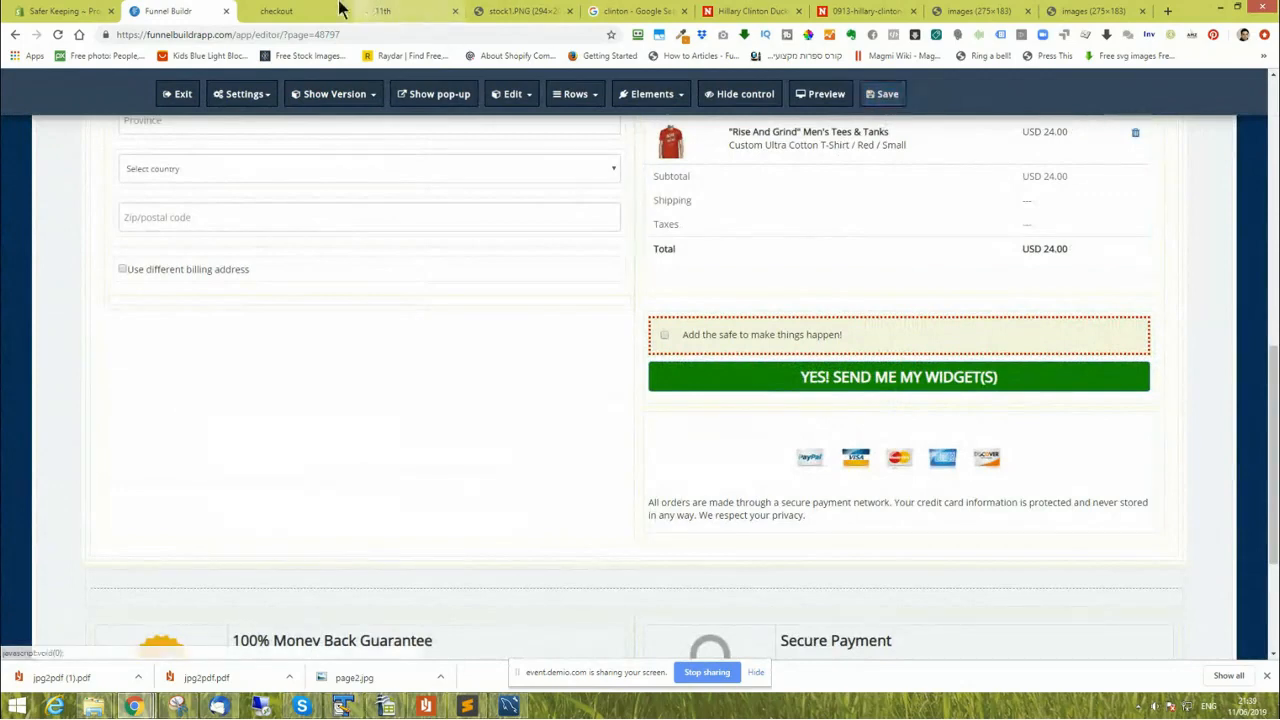
# Reload the checkout preview and tick the safe bump offer to add it to the cart.
pyautogui.click(290, 11)
pyautogui.click(57, 35)
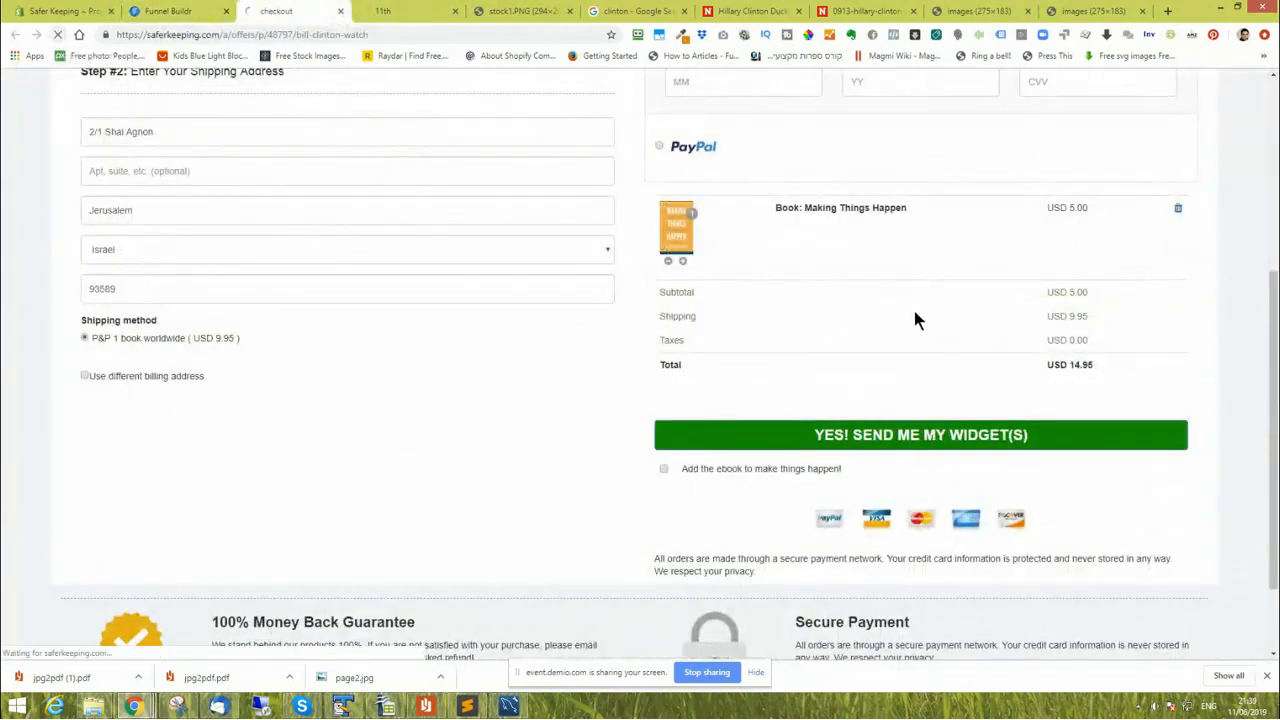
pyautogui.scroll(-4, 600, 488)
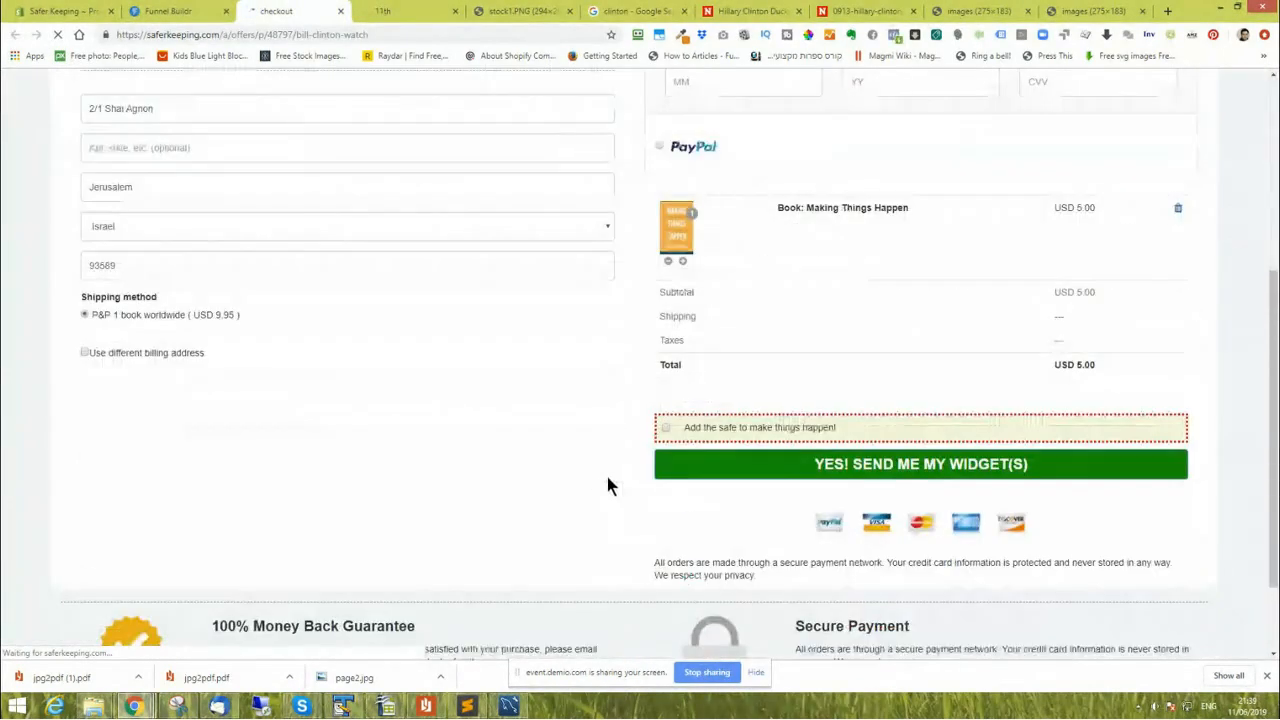
pyautogui.click(664, 429)
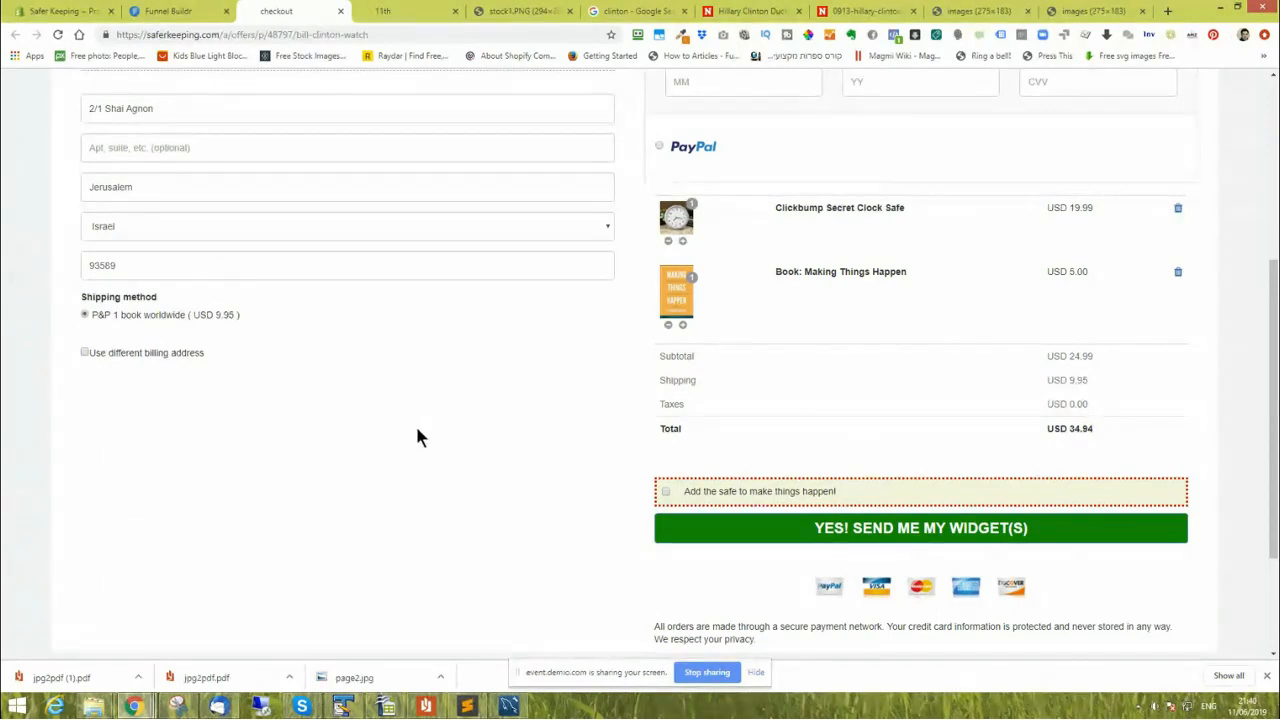
pyautogui.scroll(-2, 418, 437)
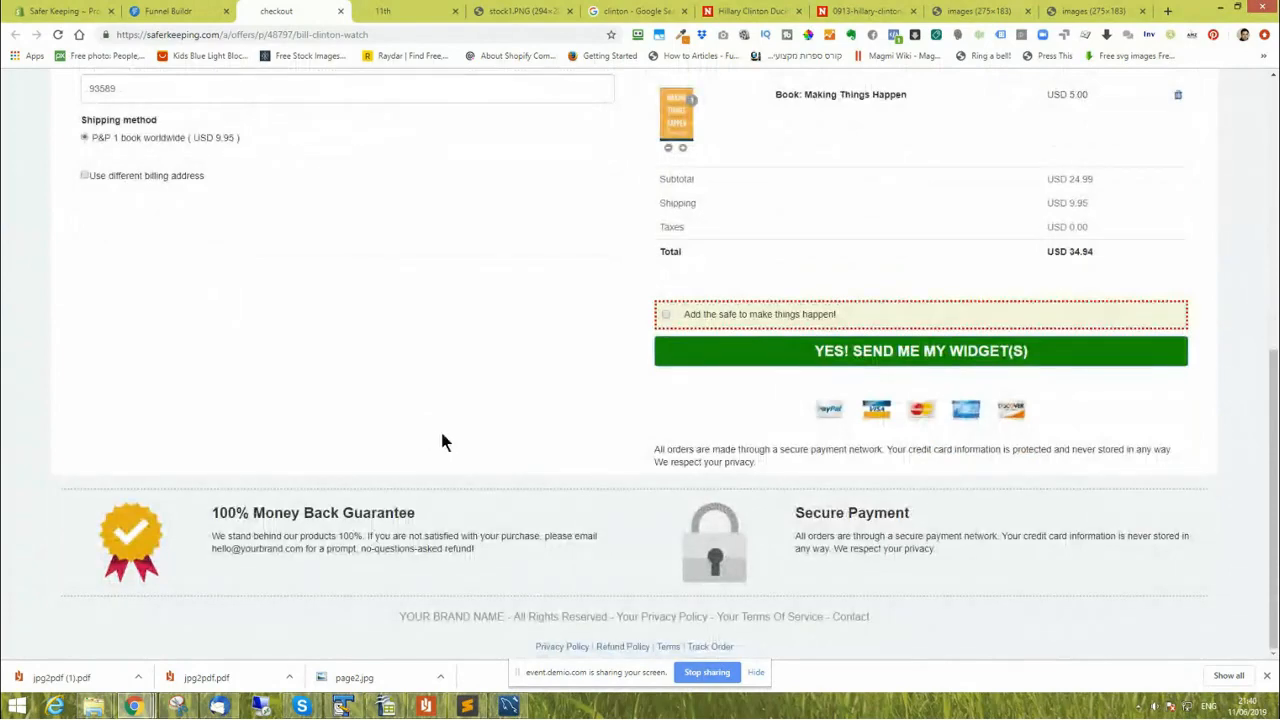
# Return to the page editor and insert a 2 column row between the order form and the money-back guarantee section.
pyautogui.click(190, 13)
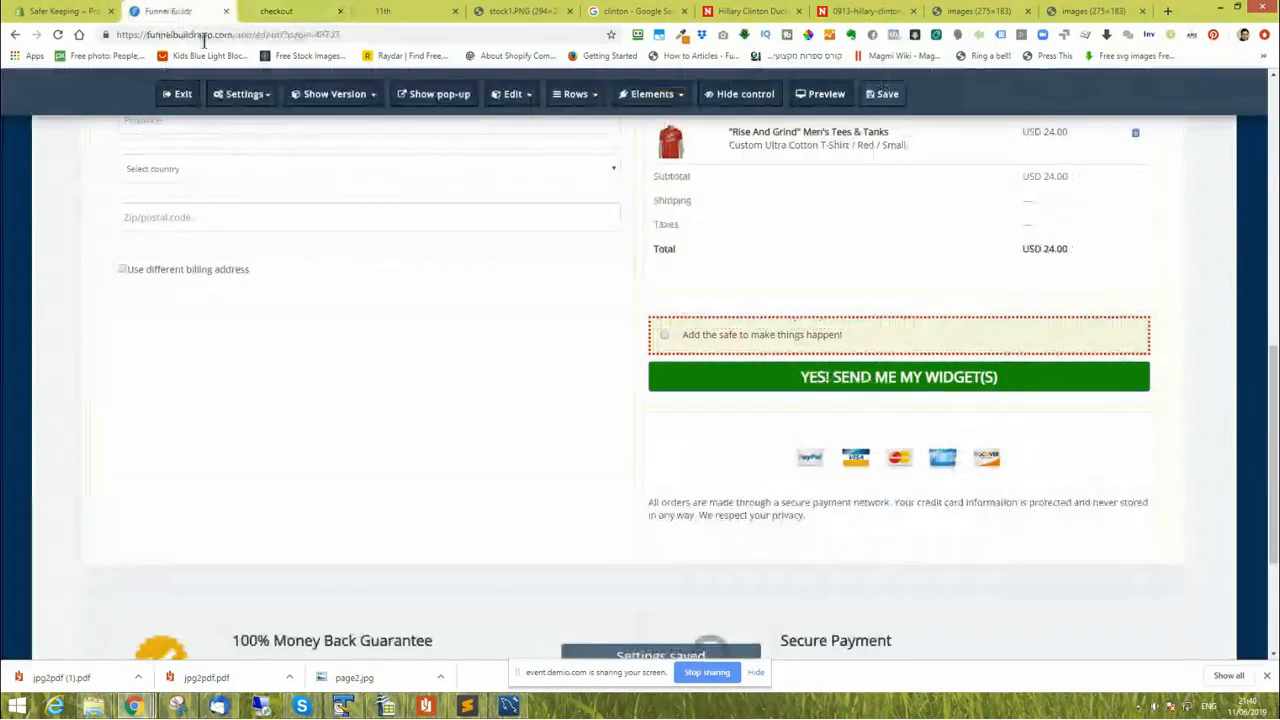
pyautogui.scroll(-3, 491, 454)
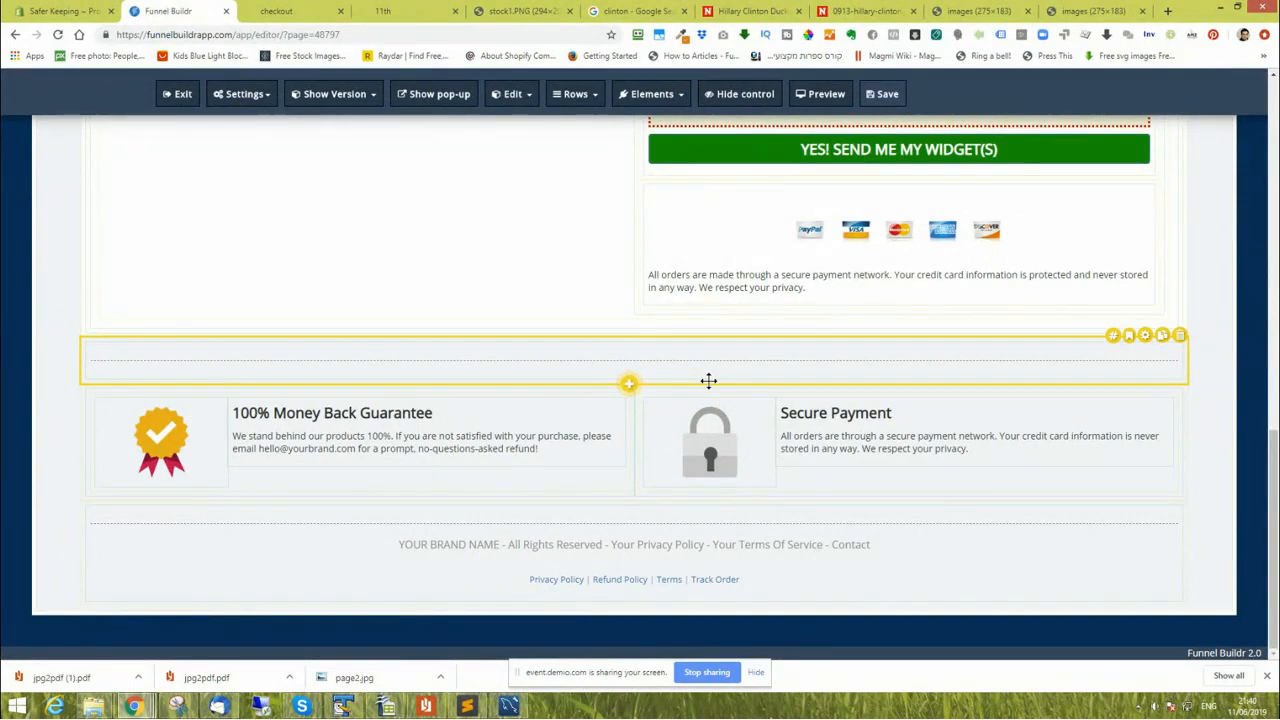
pyautogui.click(630, 342)
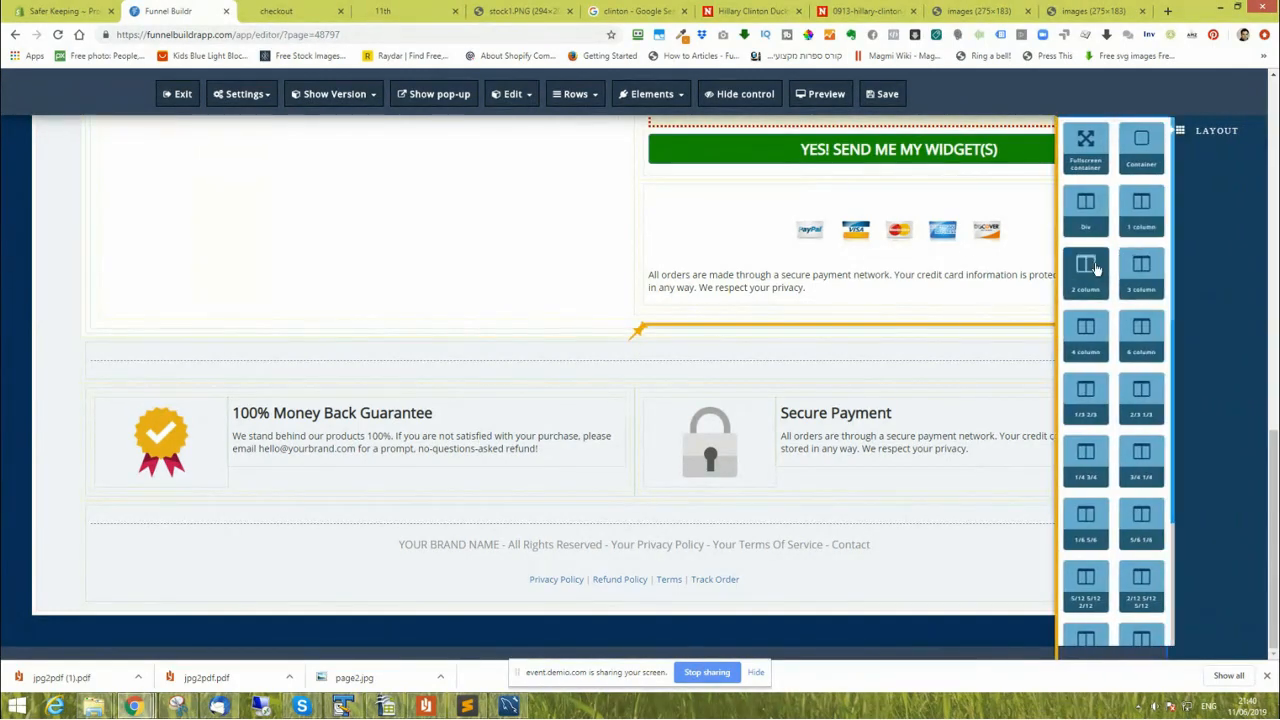
pyautogui.click(1093, 260)
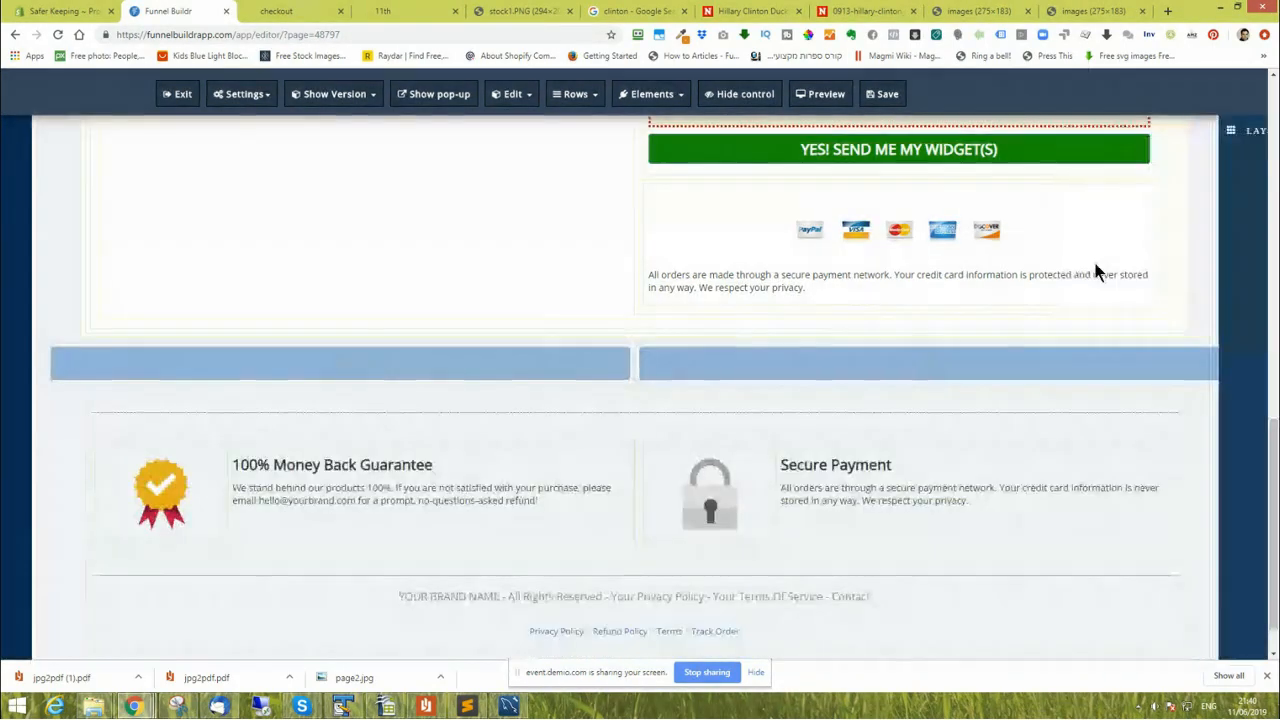
# Insert a Two step checkout form element, targeting the first column of the new row.
pyautogui.click(345, 365)
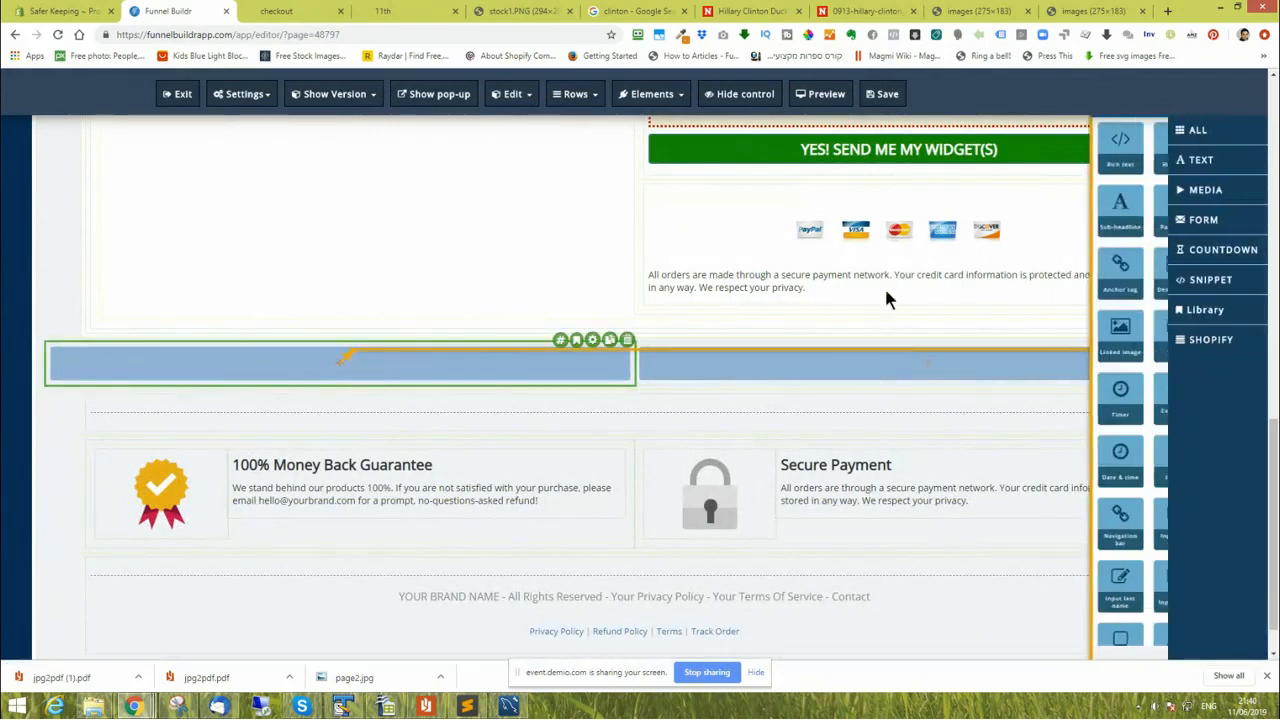
pyautogui.click(1216, 224)
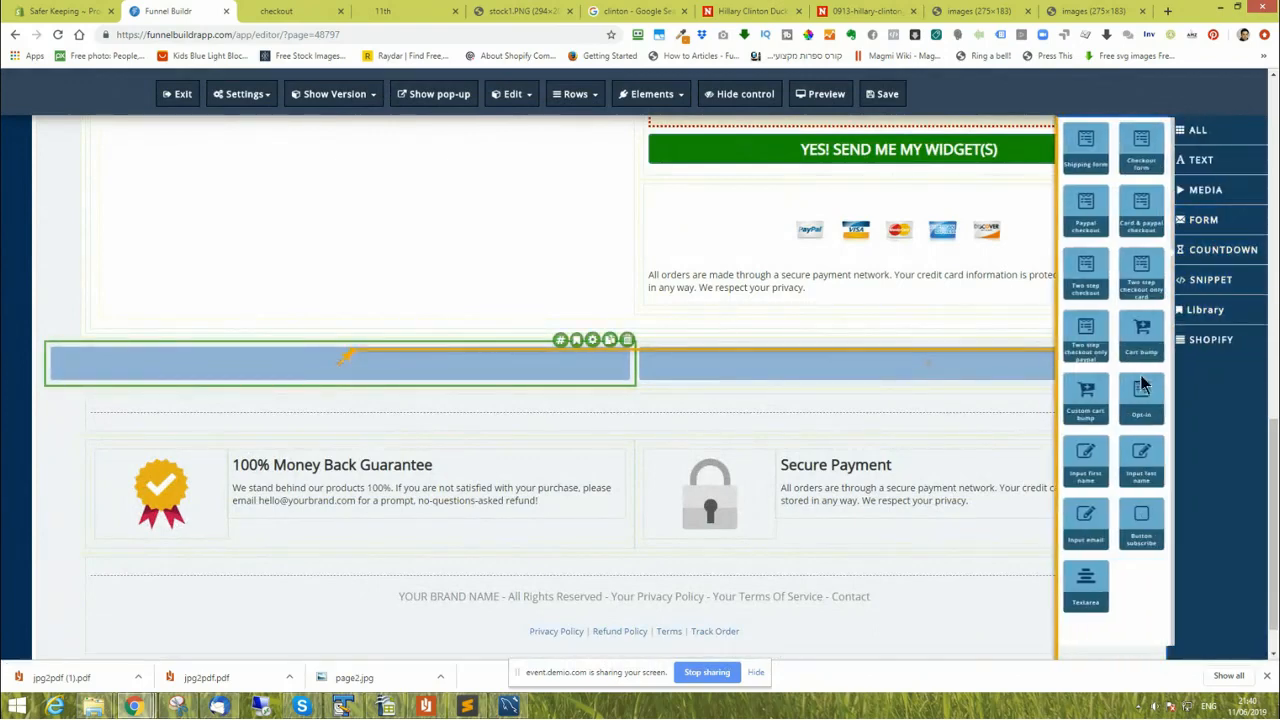
pyautogui.click(1087, 275)
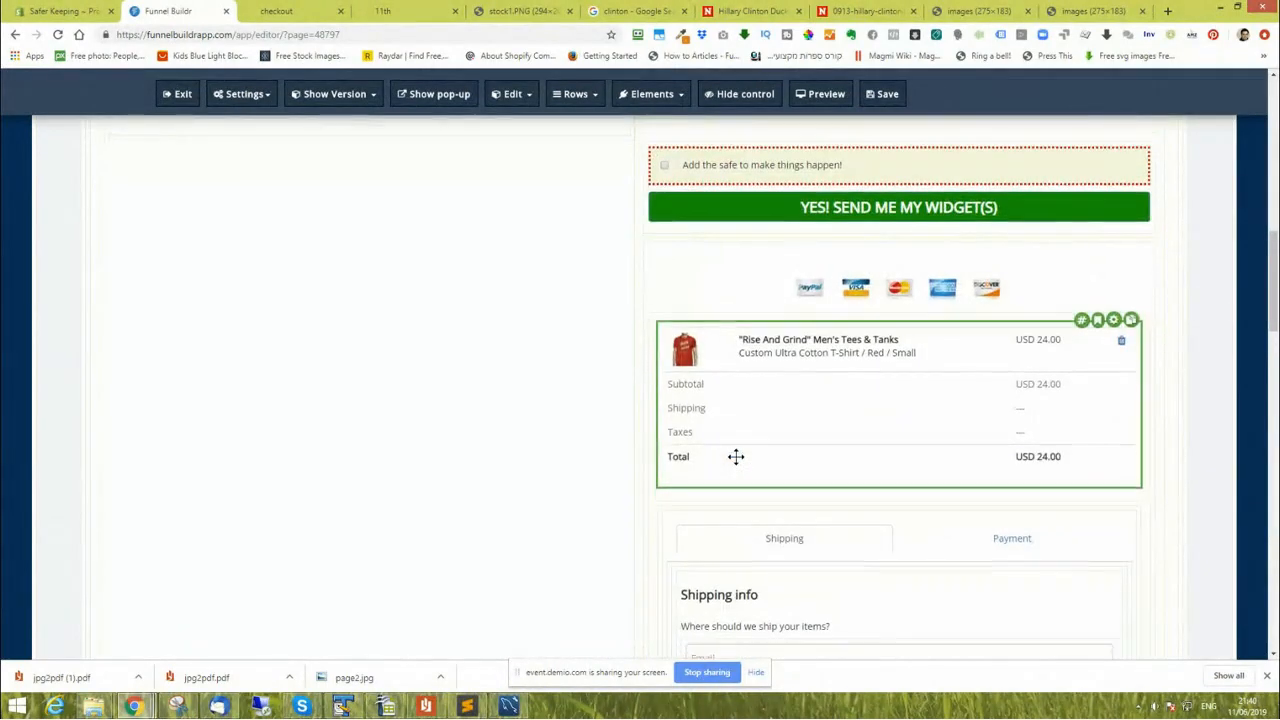
# Examine the inserted two step checkout's order summary and shipping form alongside the existing order form.
pyautogui.scroll(-2, 734, 457)
pyautogui.scroll(-7, 437, 443)
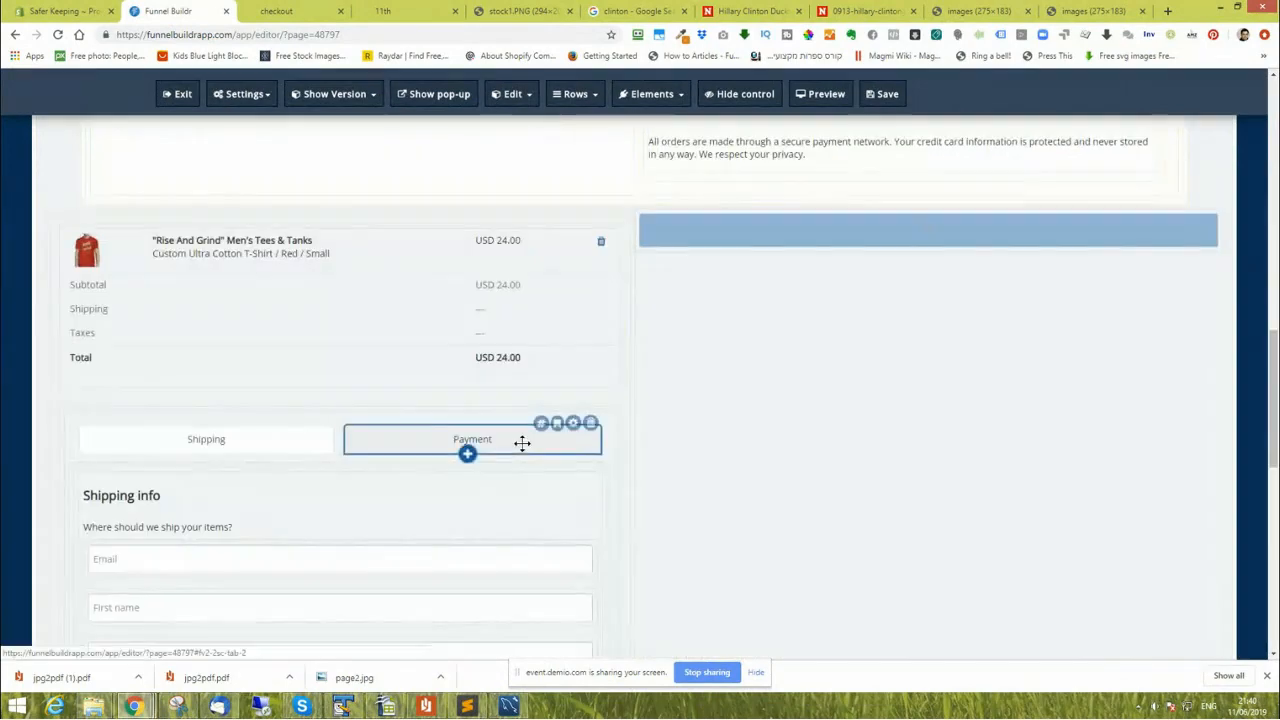
pyautogui.scroll(5, 735, 415)
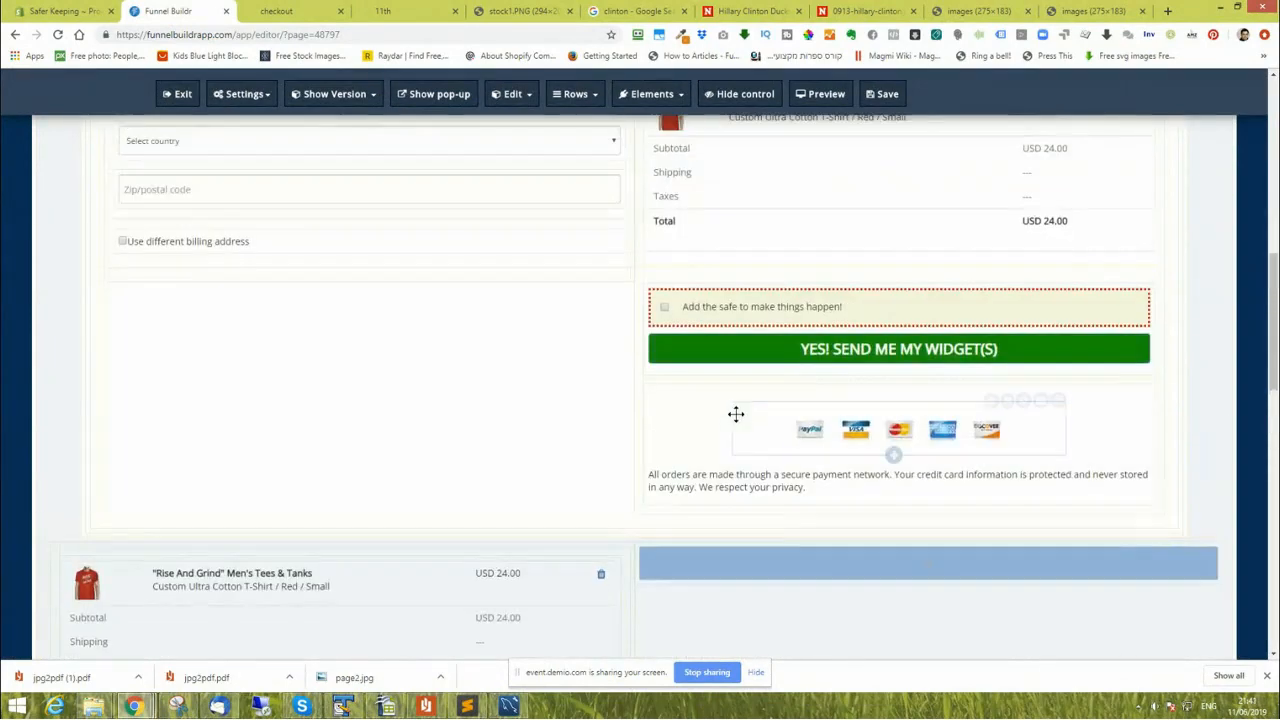
pyautogui.scroll(-7, 735, 415)
pyautogui.scroll(5, 736, 415)
pyautogui.scroll(-4, 735, 415)
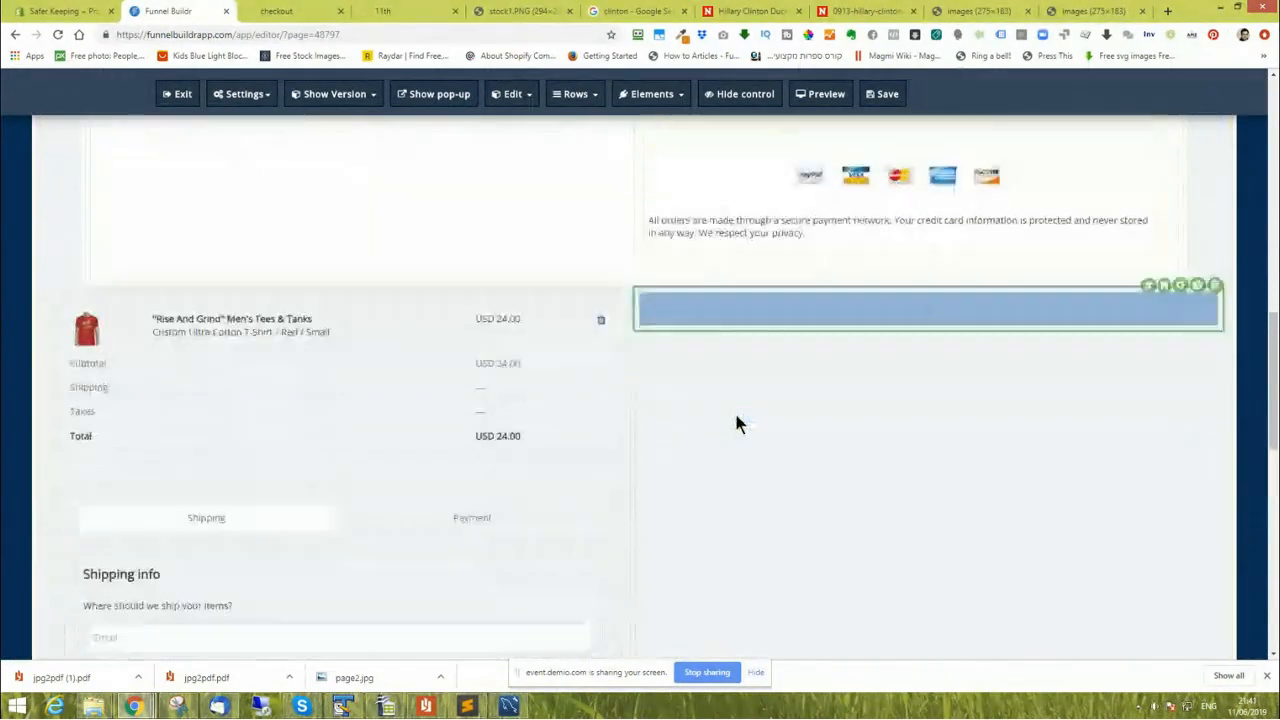
pyautogui.scroll(-6, 735, 414)
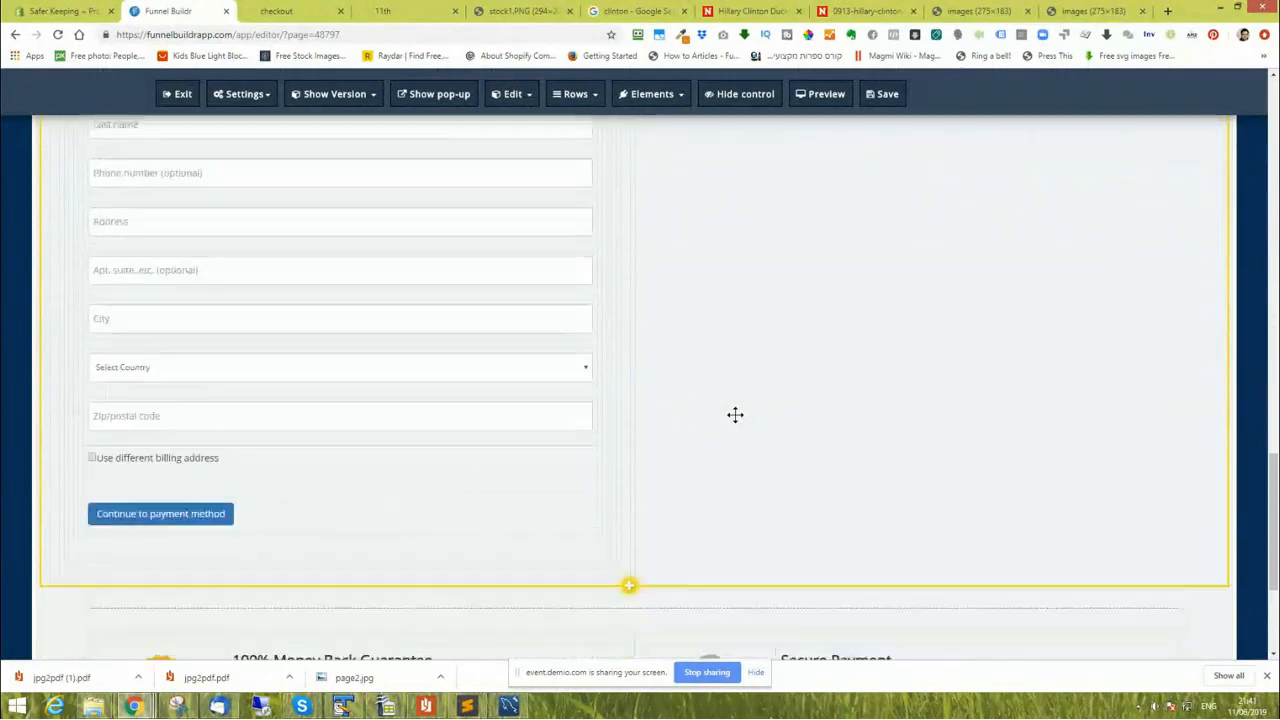
pyautogui.scroll(4, 735, 414)
pyautogui.scroll(5, 735, 415)
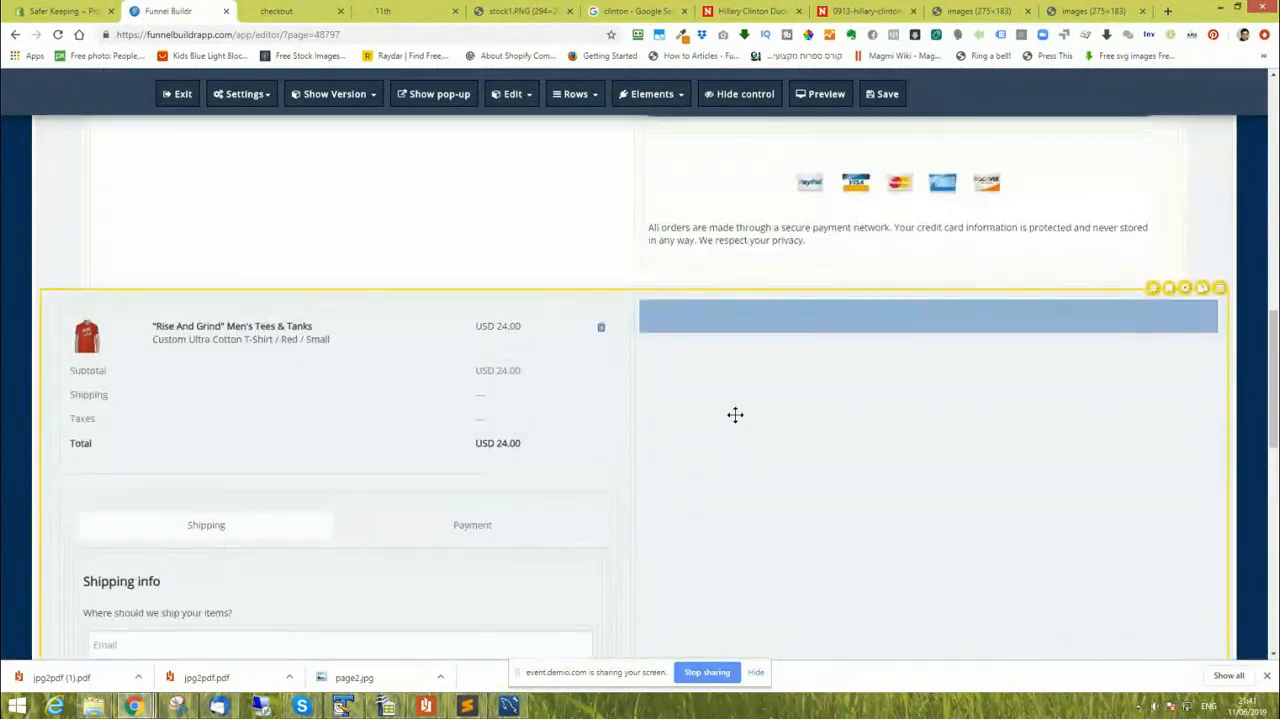
pyautogui.scroll(-7, 735, 415)
pyautogui.scroll(5, 735, 415)
pyautogui.scroll(-1, 735, 415)
pyautogui.scroll(-4, 735, 415)
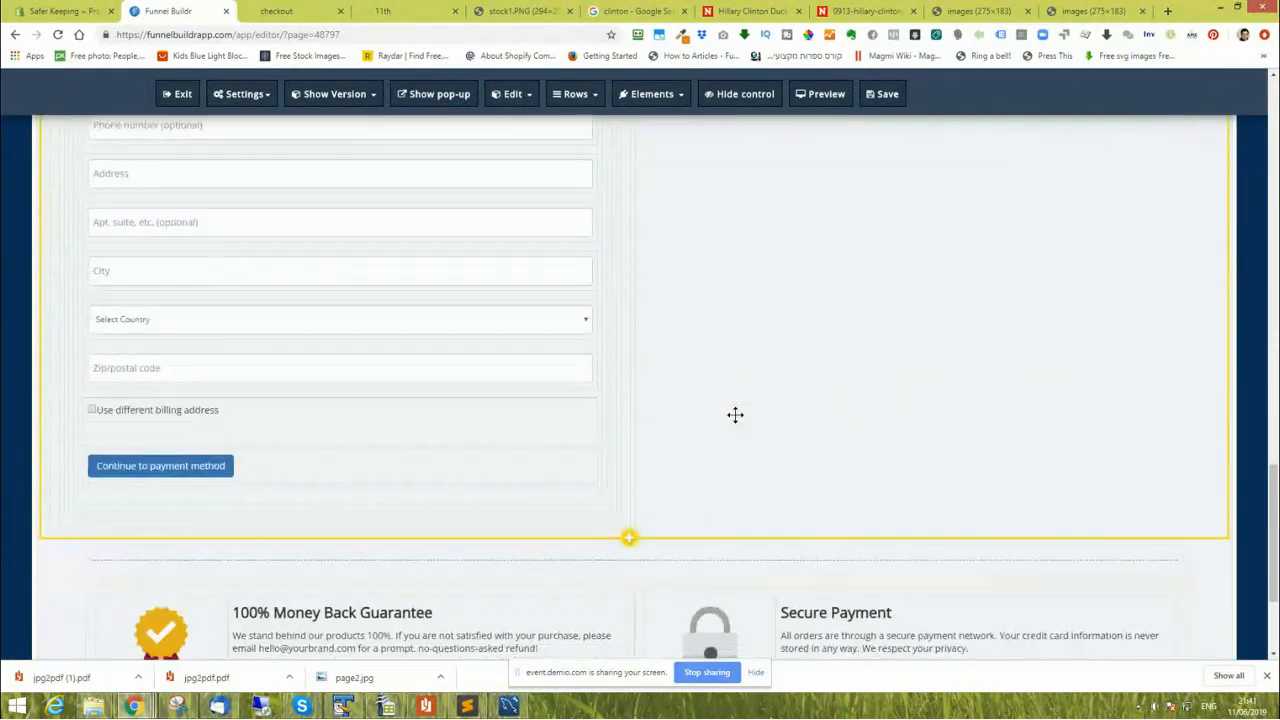
pyautogui.scroll(5, 735, 415)
pyautogui.scroll(-5, 735, 414)
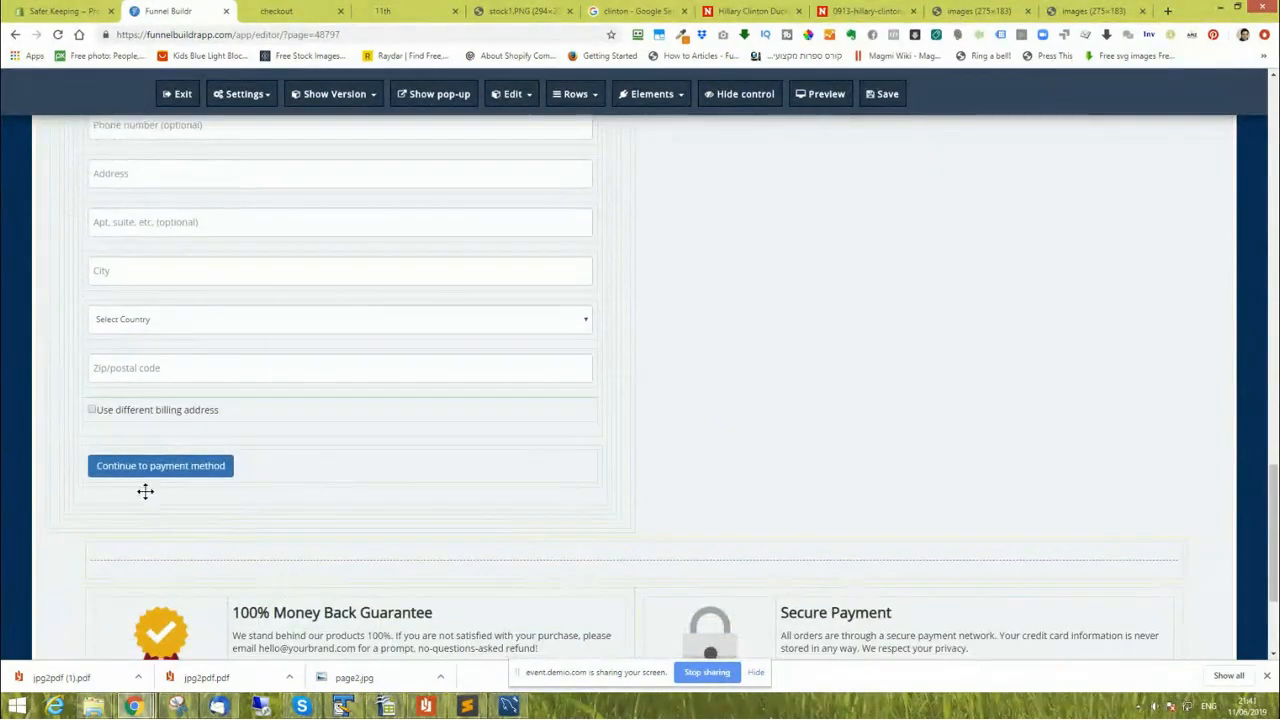
pyautogui.scroll(5, 394, 429)
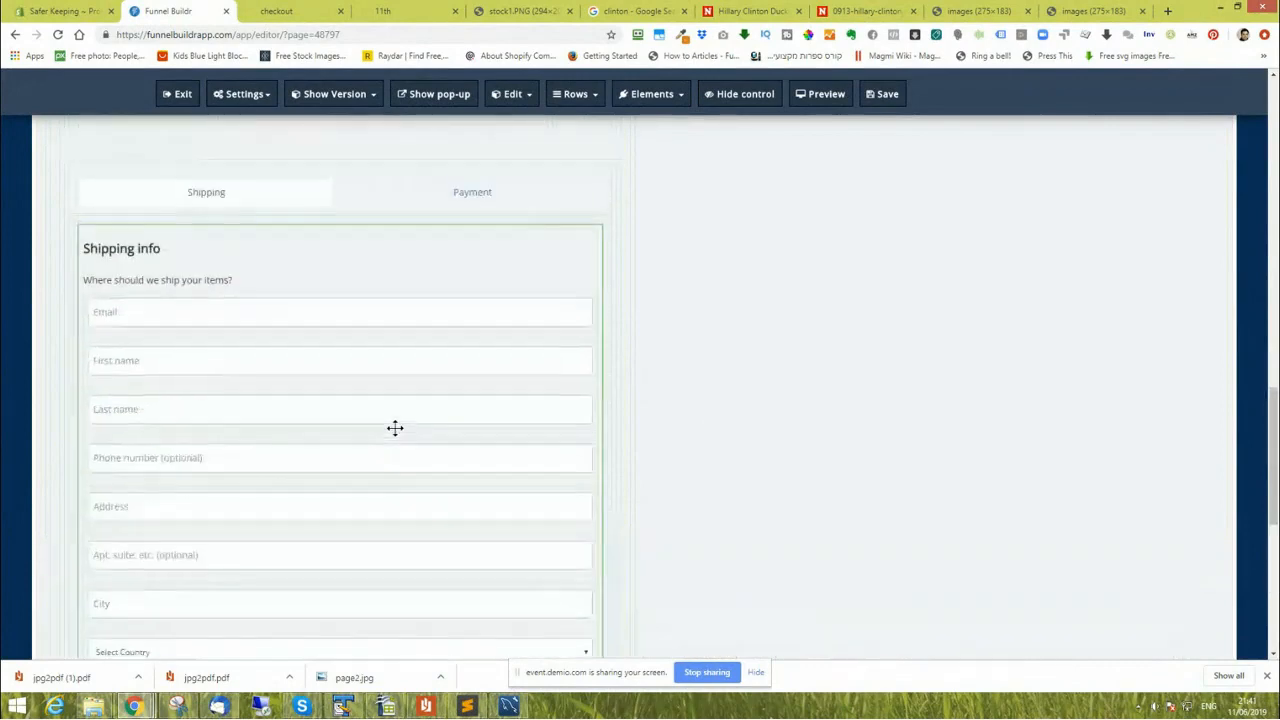
# Switch the two step checkout to its payment step and examine the card, PayPal and order completion options.
pyautogui.click(460, 391)
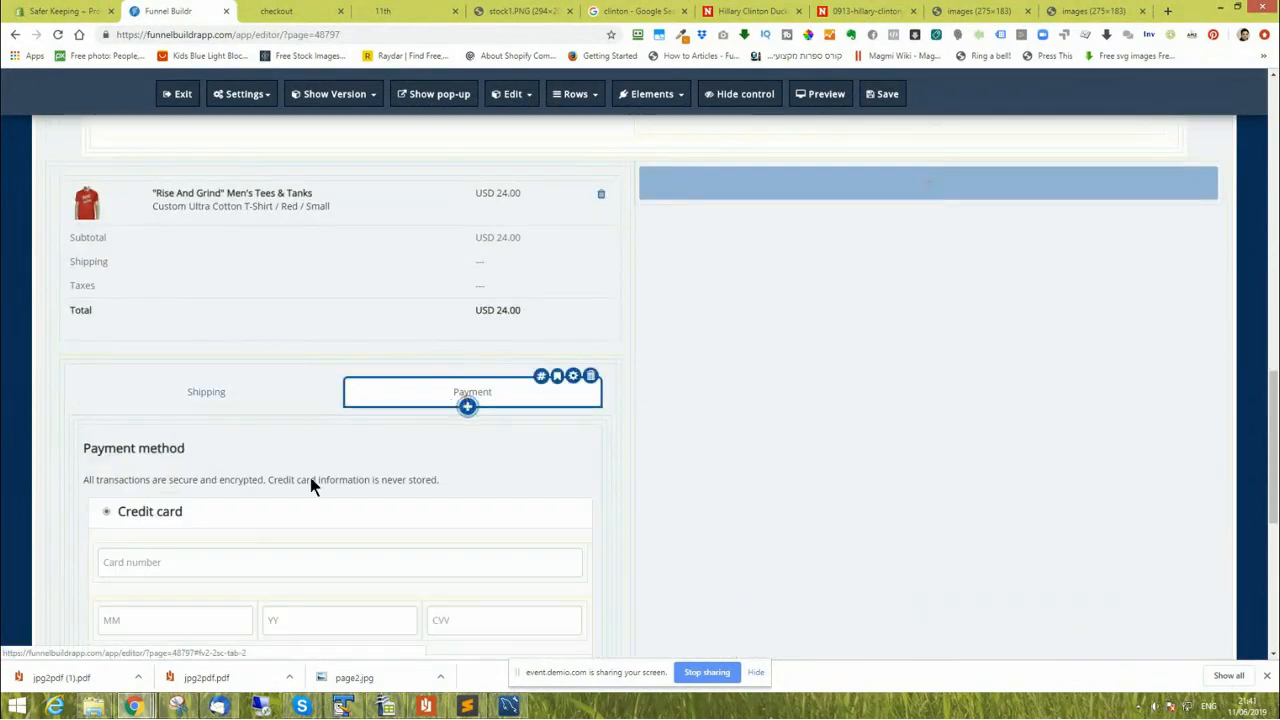
pyautogui.scroll(-1, 312, 504)
pyautogui.scroll(-3, 312, 504)
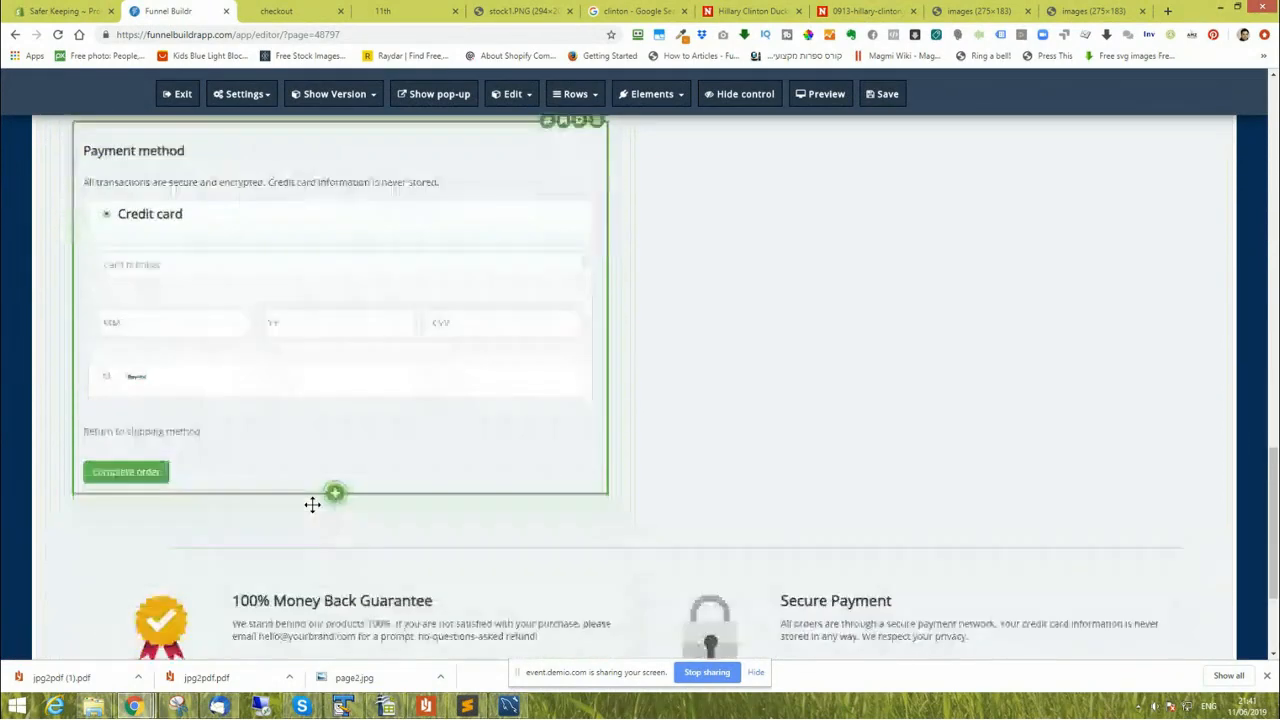
pyautogui.scroll(-2, 312, 504)
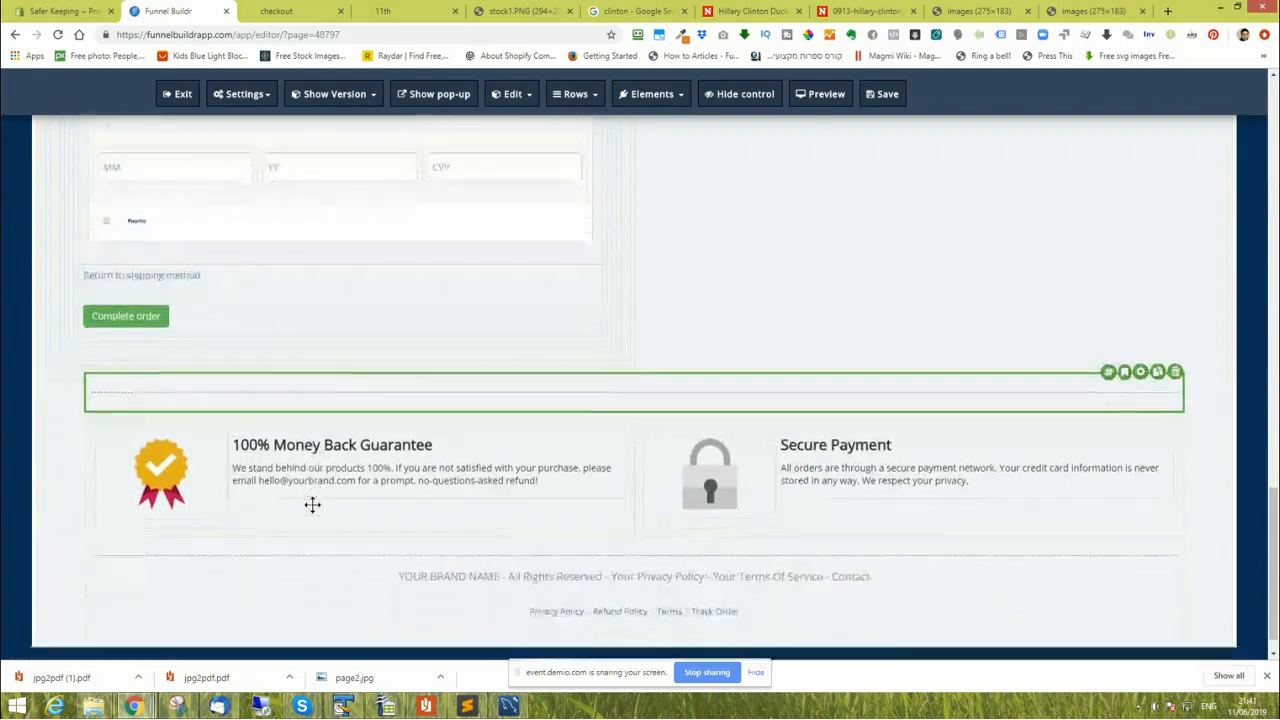
pyautogui.scroll(1, 312, 504)
pyautogui.scroll(10, 312, 504)
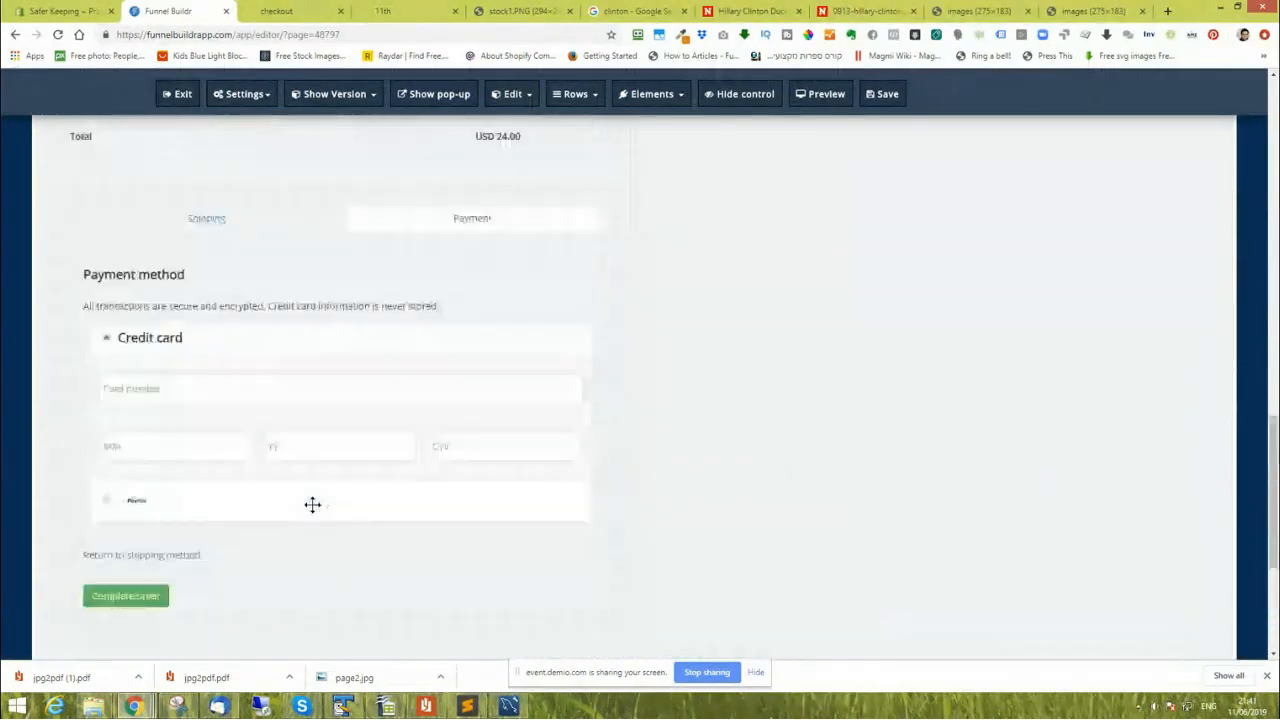
pyautogui.scroll(-7, 312, 504)
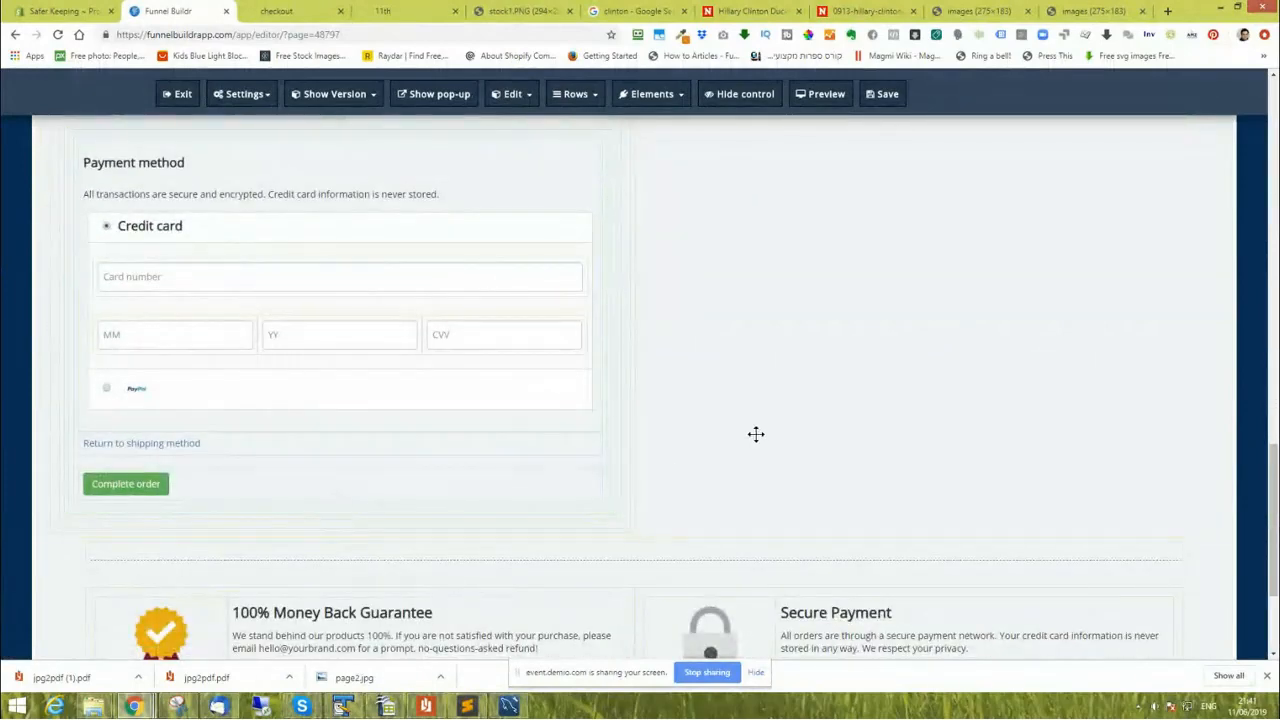
pyautogui.scroll(5, 763, 440)
pyautogui.scroll(8, 763, 442)
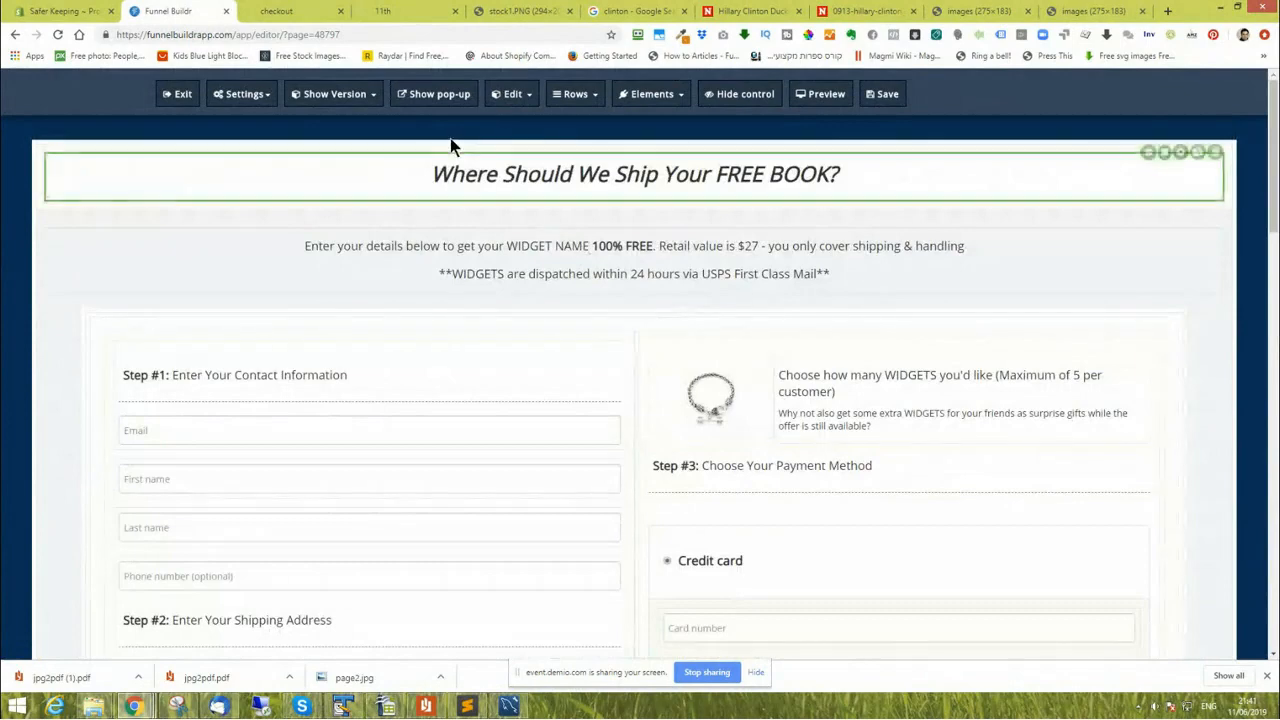
# Delete the widget quantity heading, its description and the row with the bracelet image above Step #3.
pyautogui.click(255, 94)
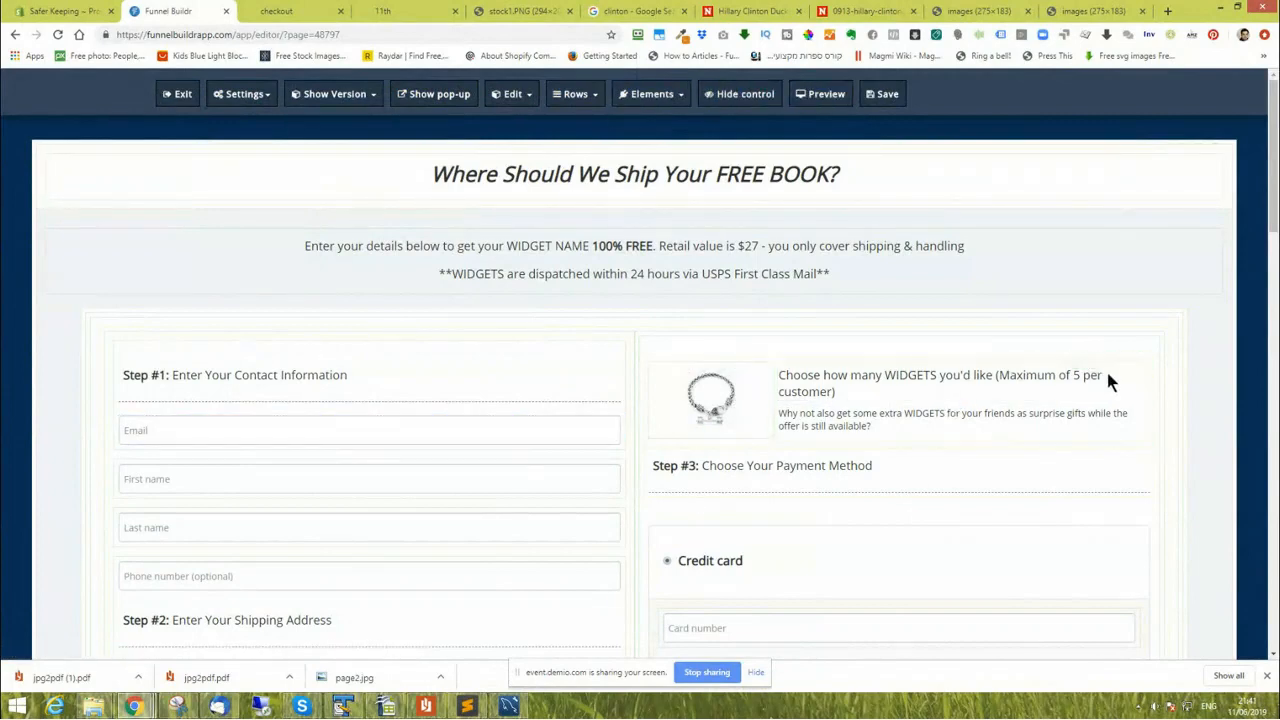
pyautogui.moveTo(1097, 386)
pyautogui.click(1138, 370)
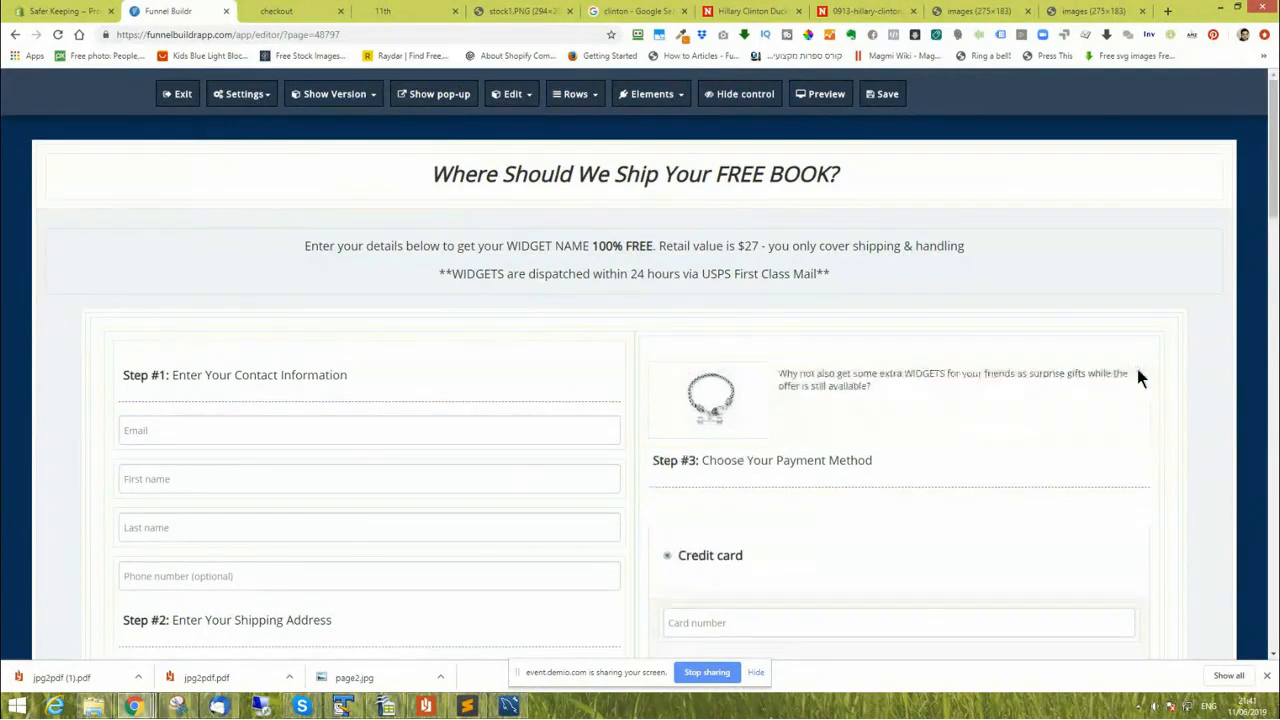
pyautogui.click(1137, 367)
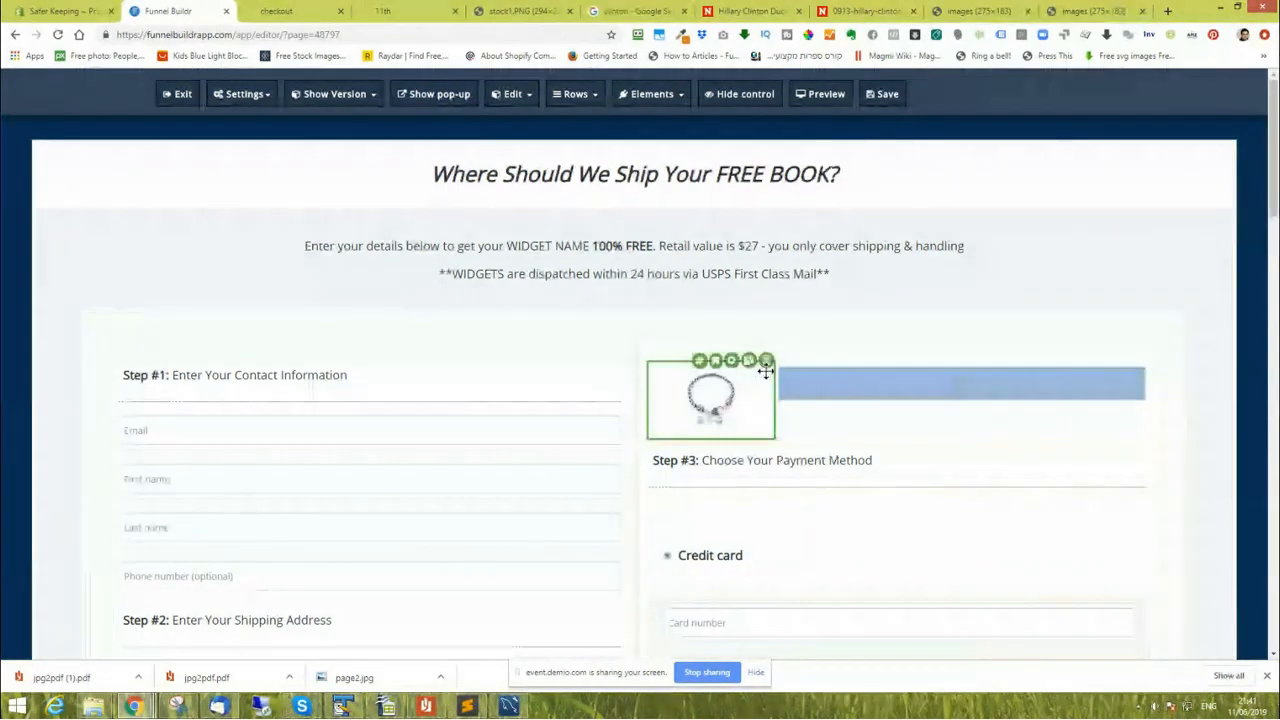
pyautogui.moveTo(1143, 368)
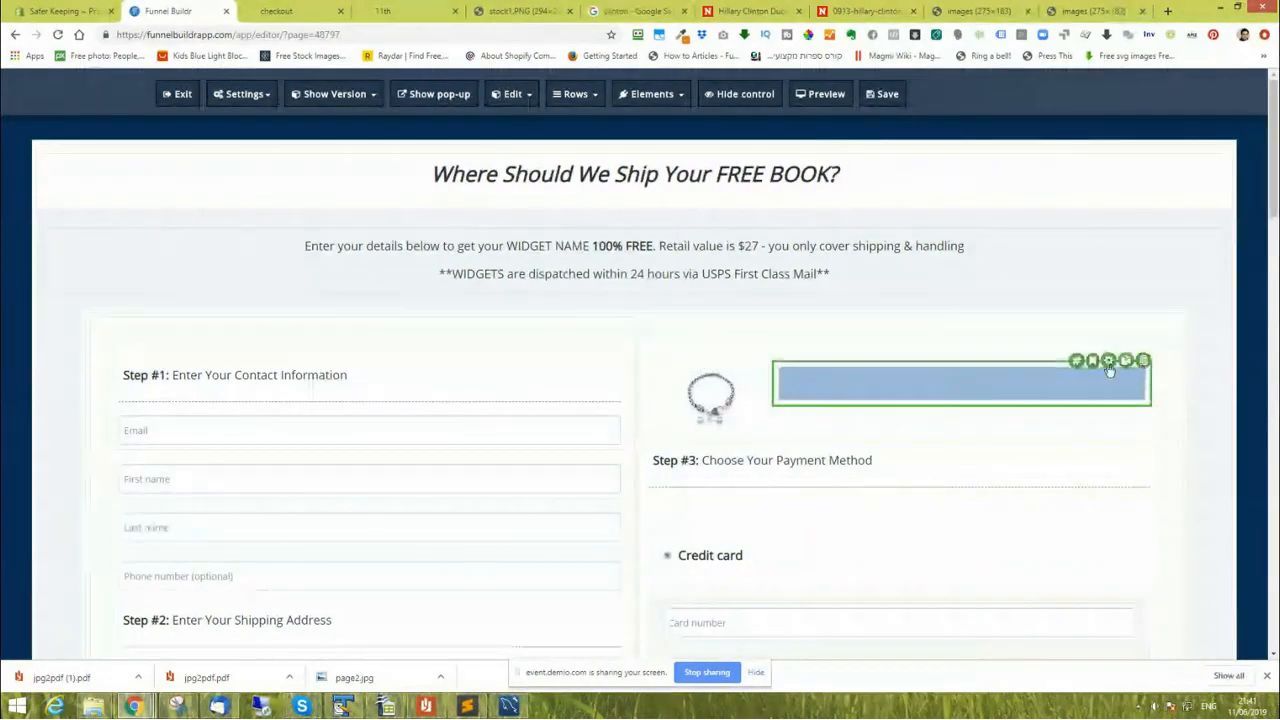
pyautogui.click(1143, 365)
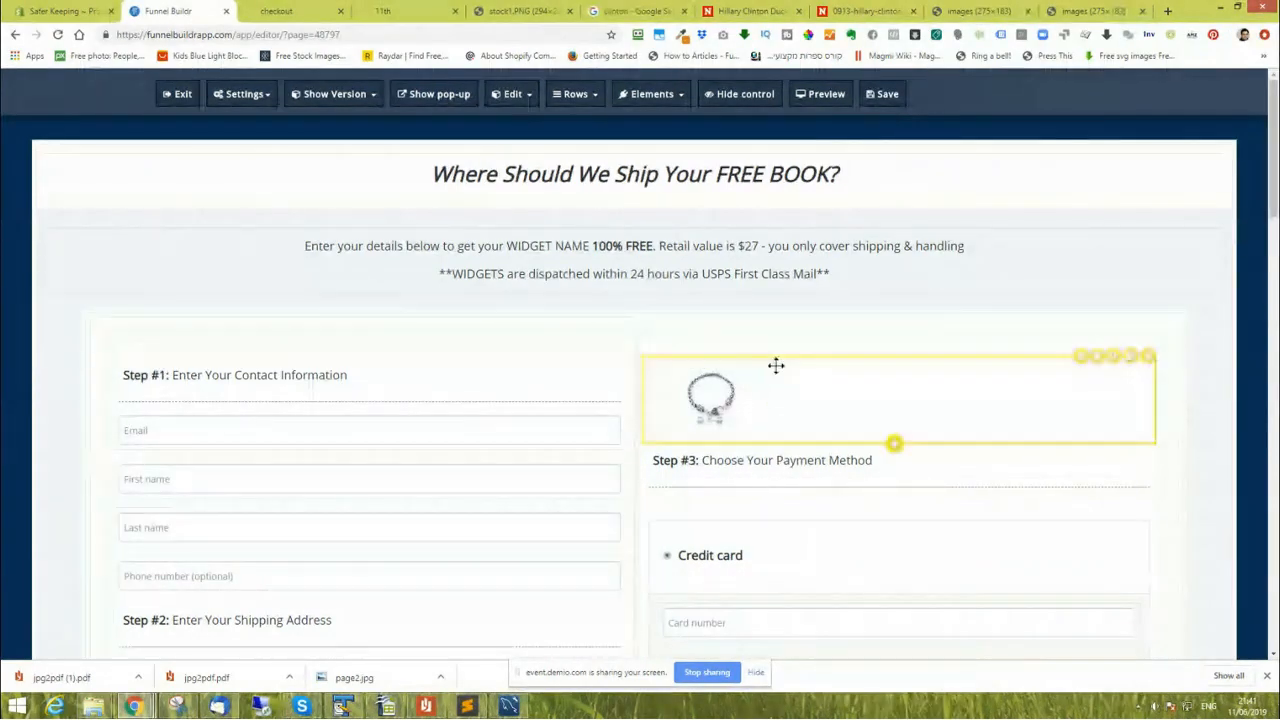
pyautogui.click(1143, 352)
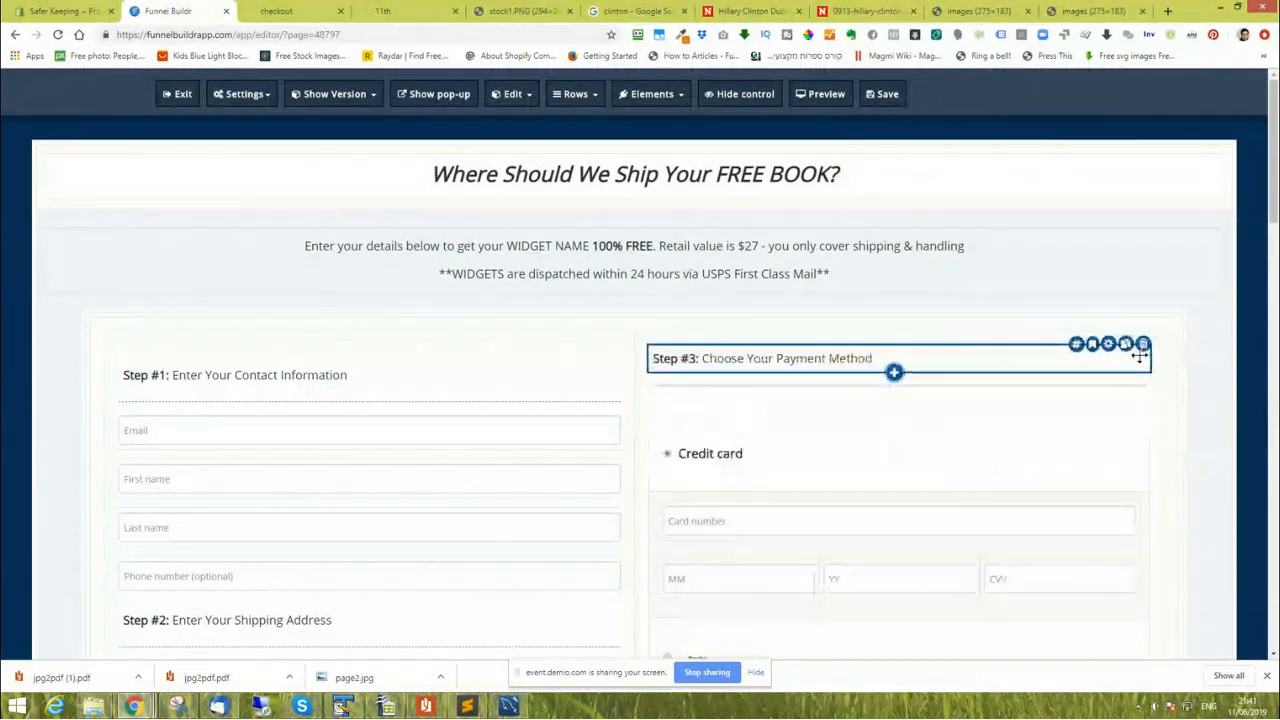
# Save the checkout page and exit the editor to the list of latest pages.
pyautogui.click(886, 95)
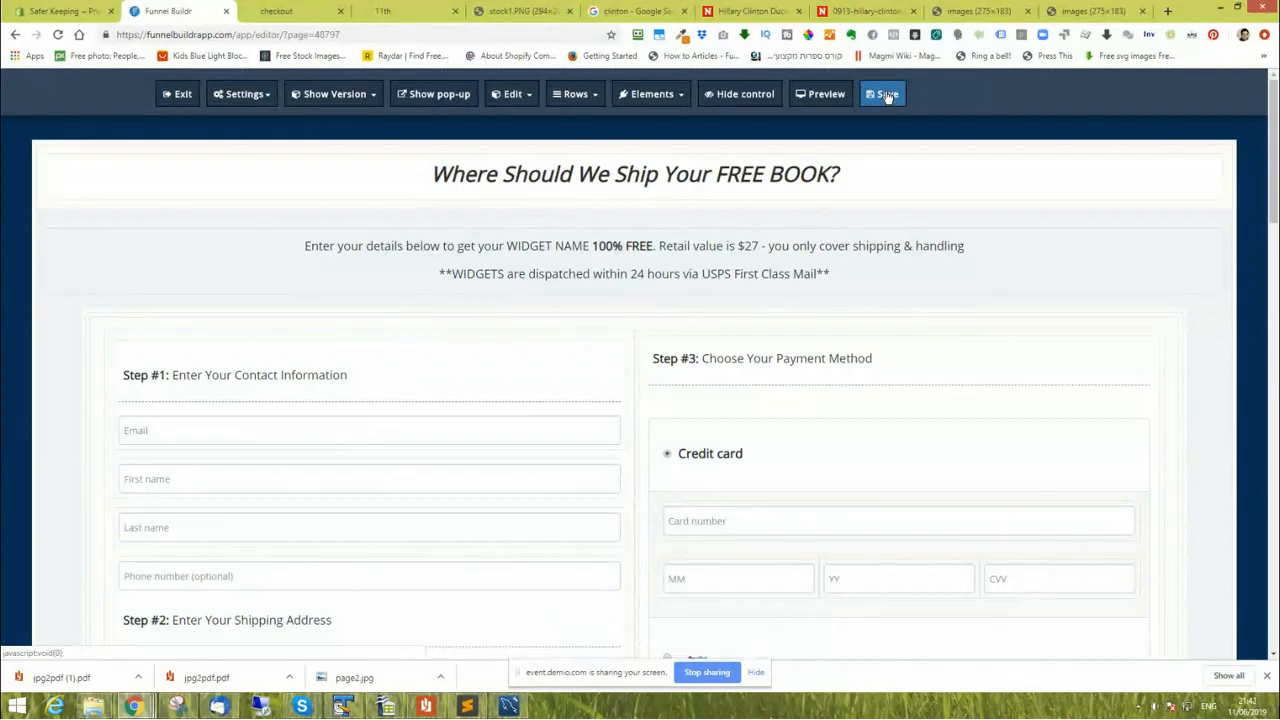
pyautogui.click(887, 95)
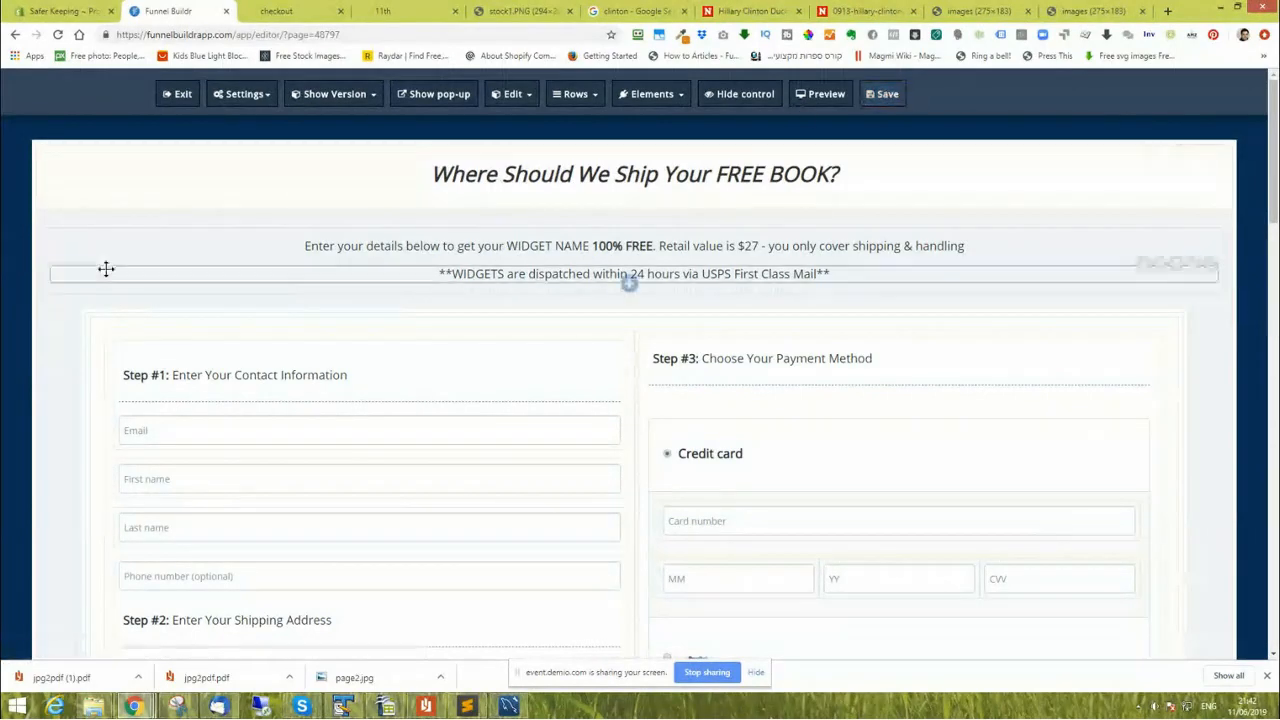
pyautogui.click(887, 95)
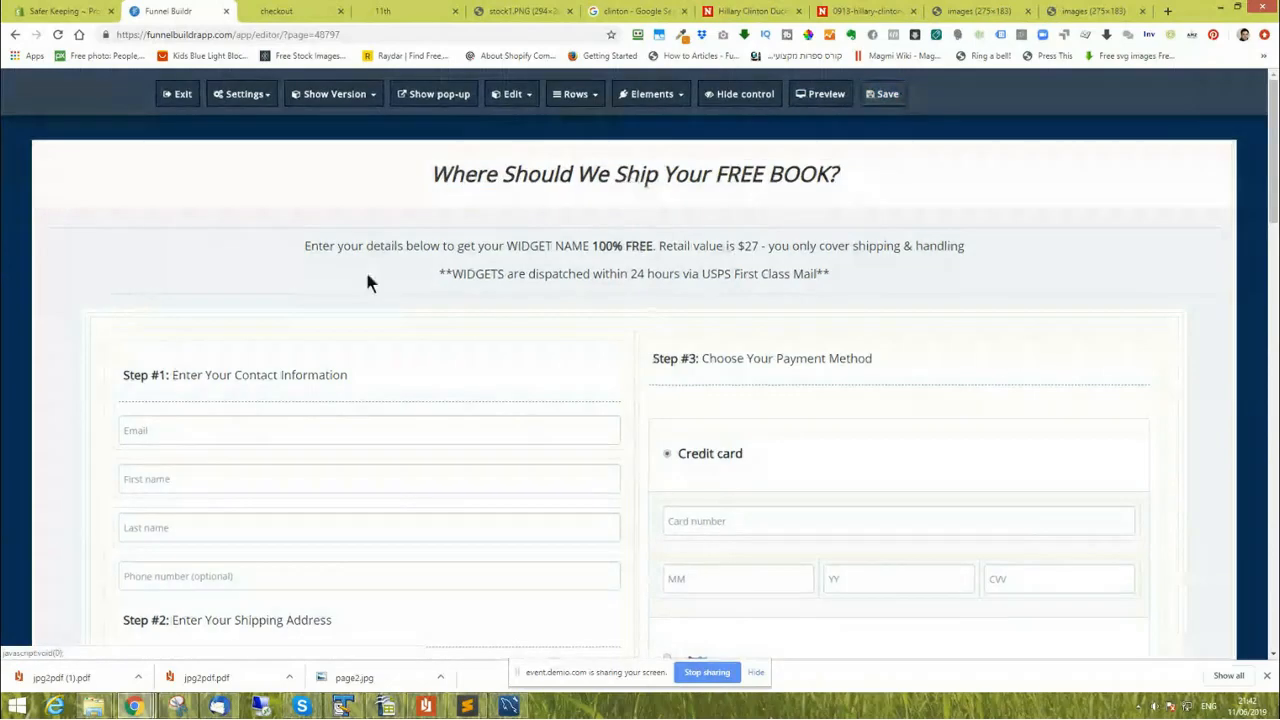
pyautogui.click(176, 95)
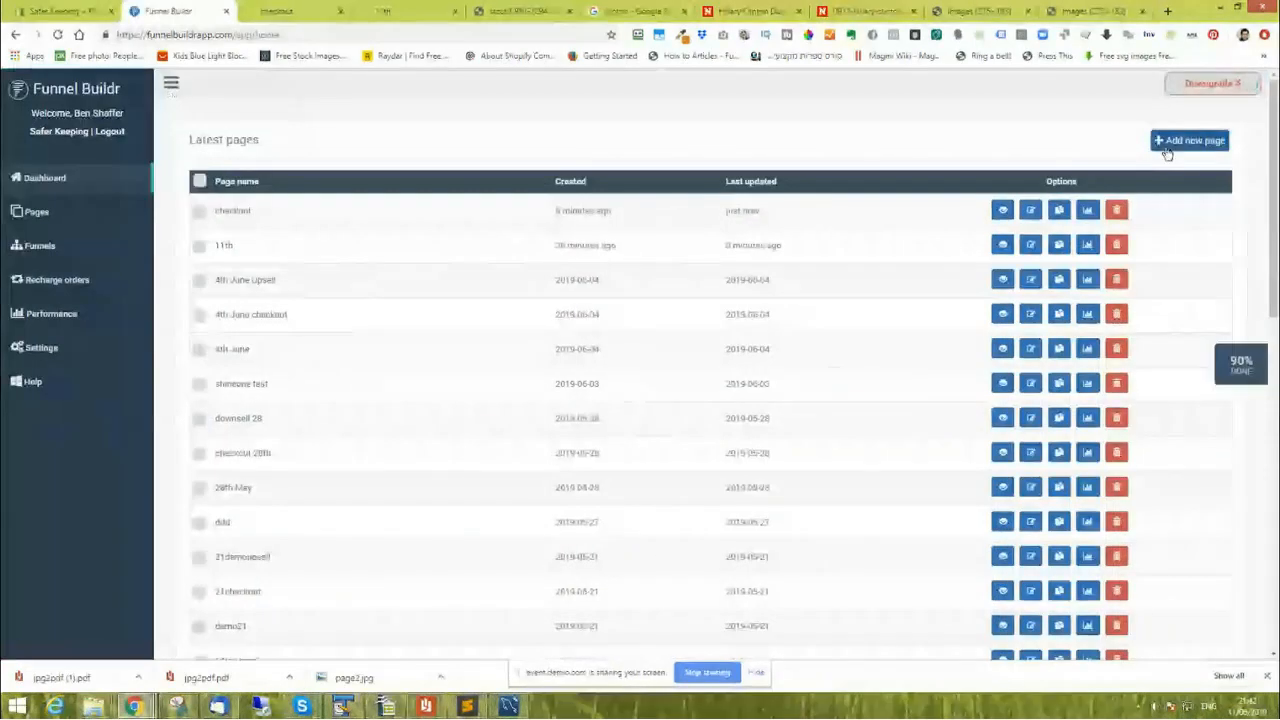
# Start a new page with "upsell" as both its name and title, and continue to the product selection.
pyautogui.click(1189, 141)
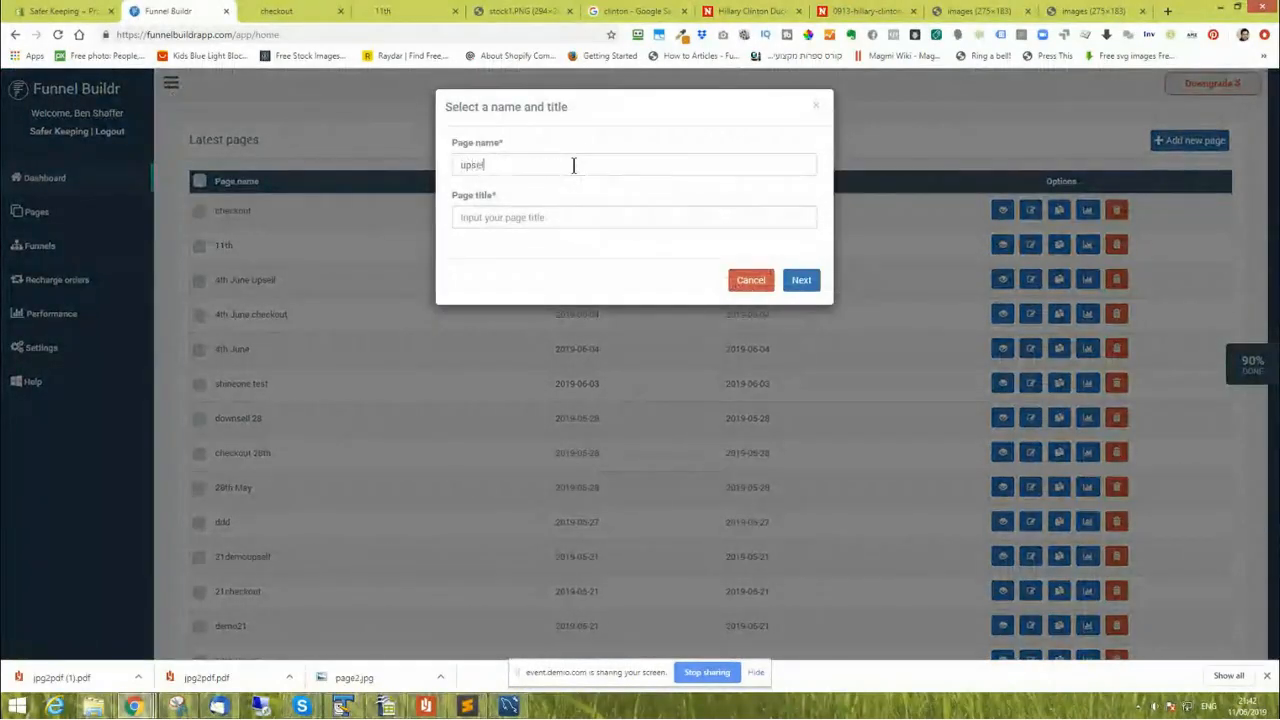
pyautogui.click(560, 211)
pyautogui.write('upsell')
pyautogui.click(801, 281)
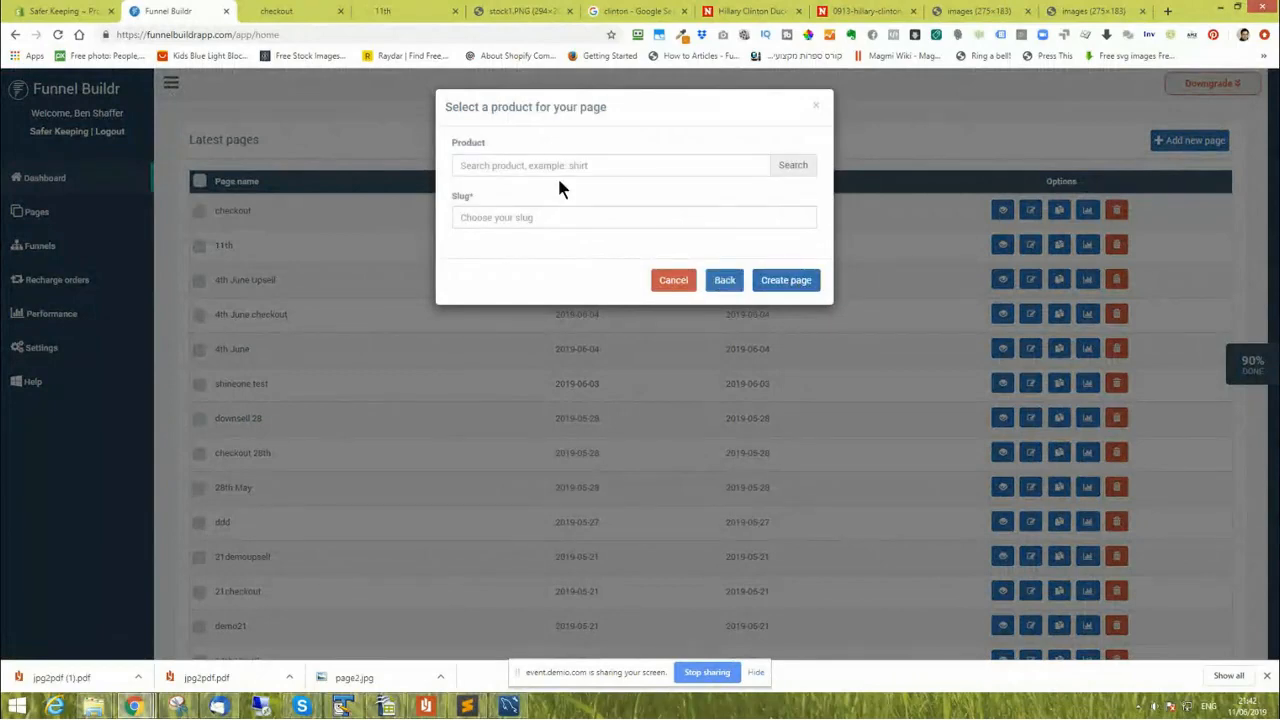
# Assign the product Discount HDMI USB Mini Projector Home Media Player and create the page from the One upsell template.
pyautogui.click(525, 165)
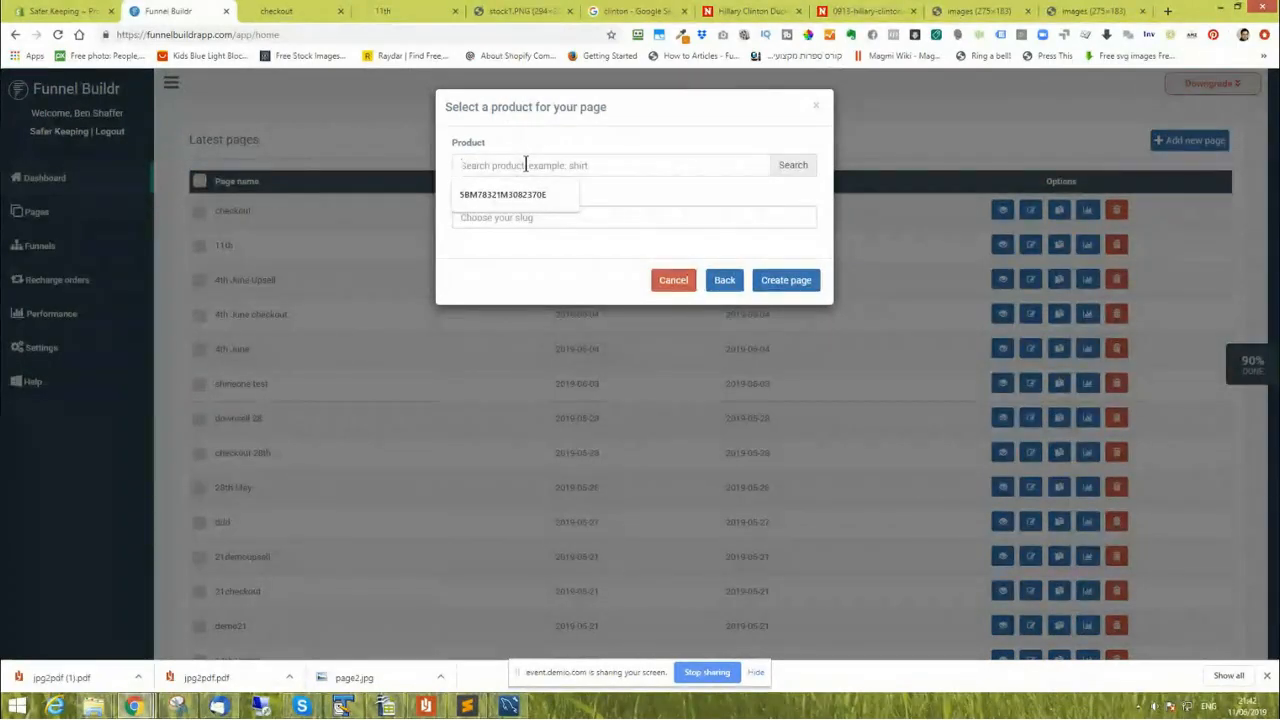
pyautogui.write('e')
pyautogui.click(790, 166)
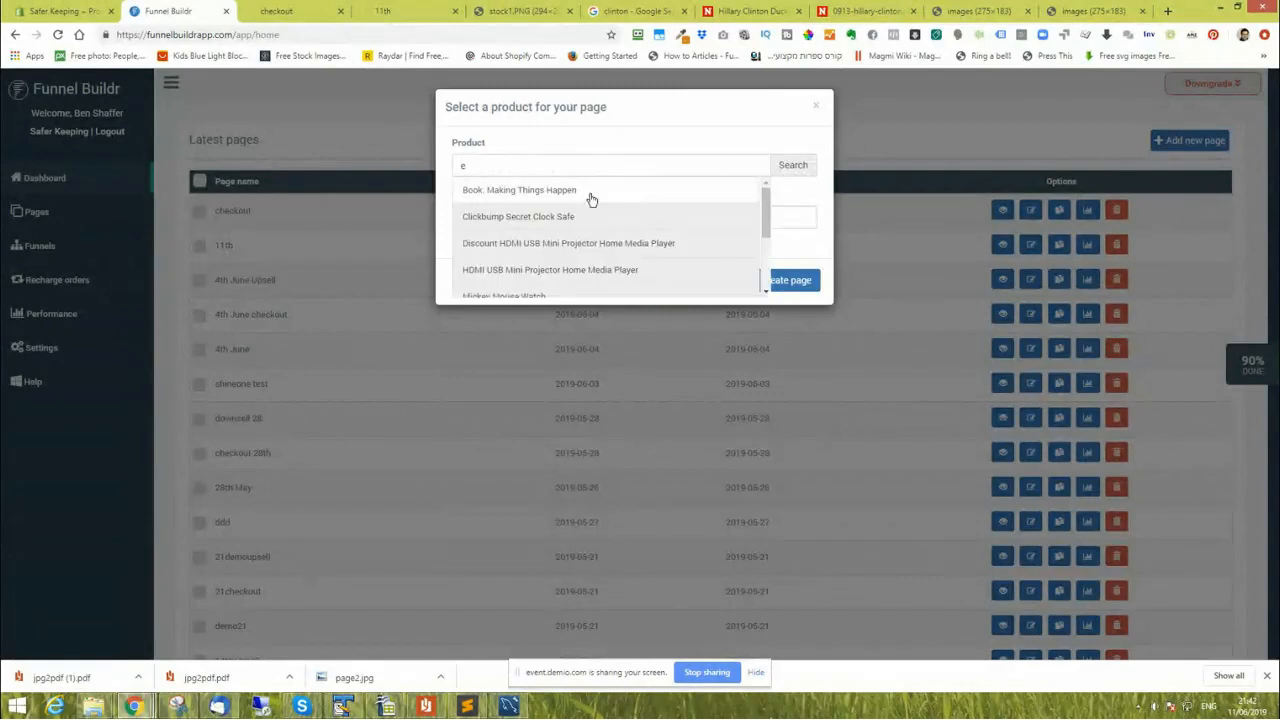
pyautogui.click(539, 242)
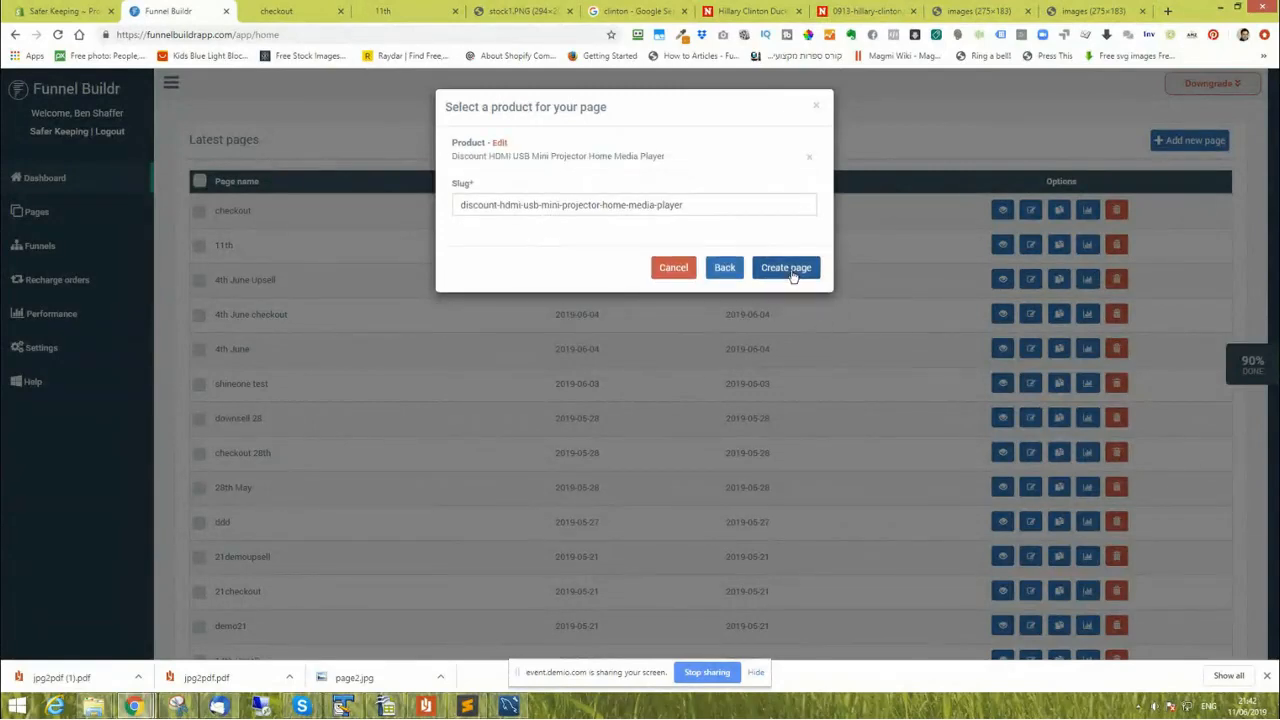
pyautogui.click(790, 269)
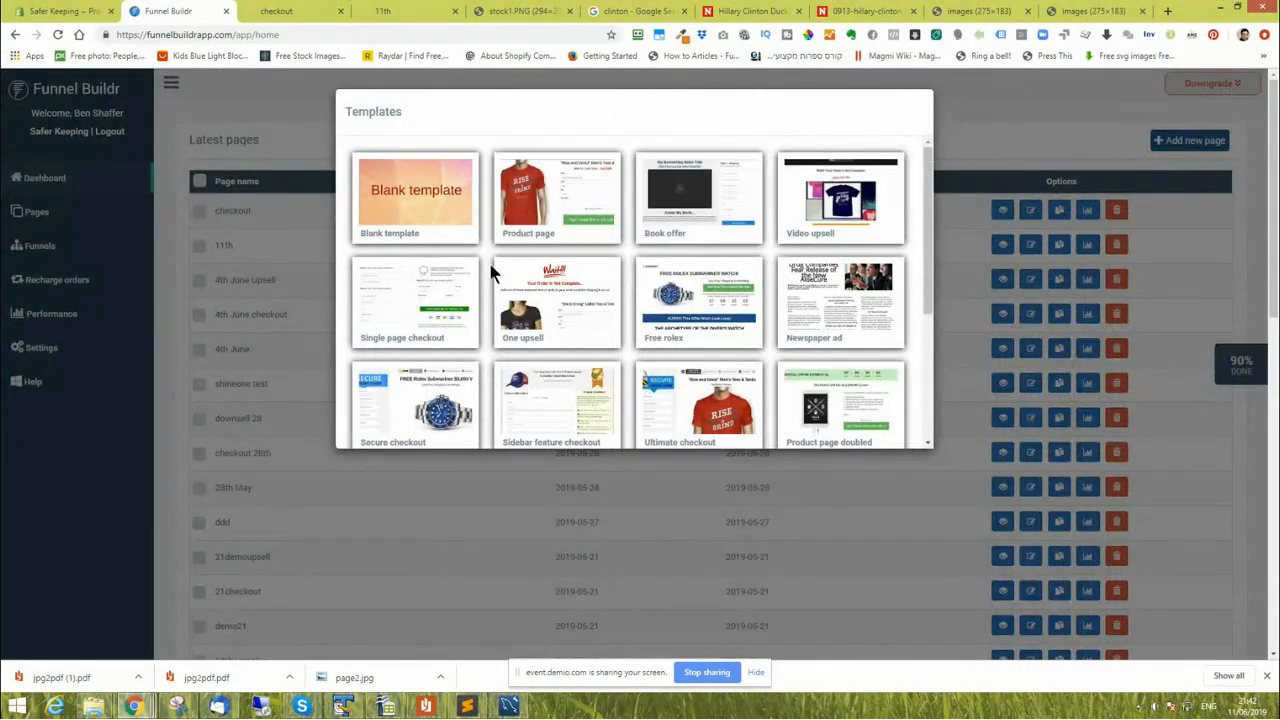
pyautogui.click(530, 305)
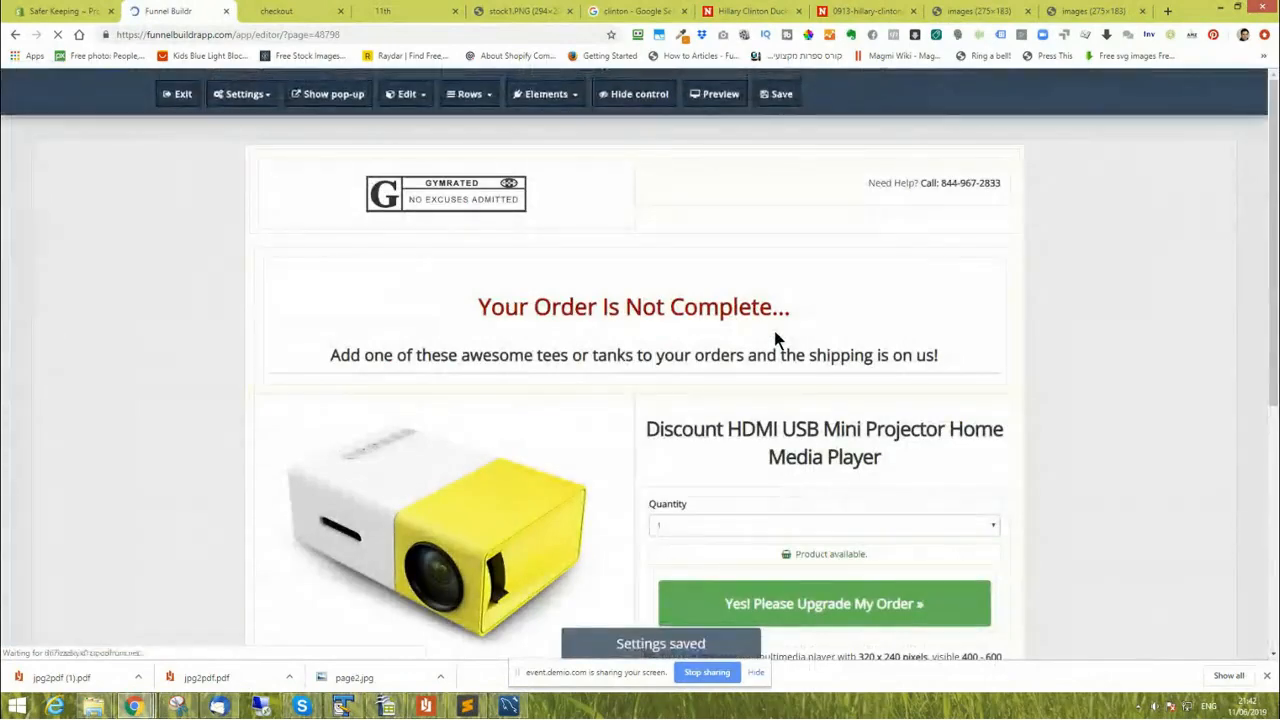
# Add a Shopify decline button to the "No thank you..." row of the upsell page.
pyautogui.scroll(-4, 262, 418)
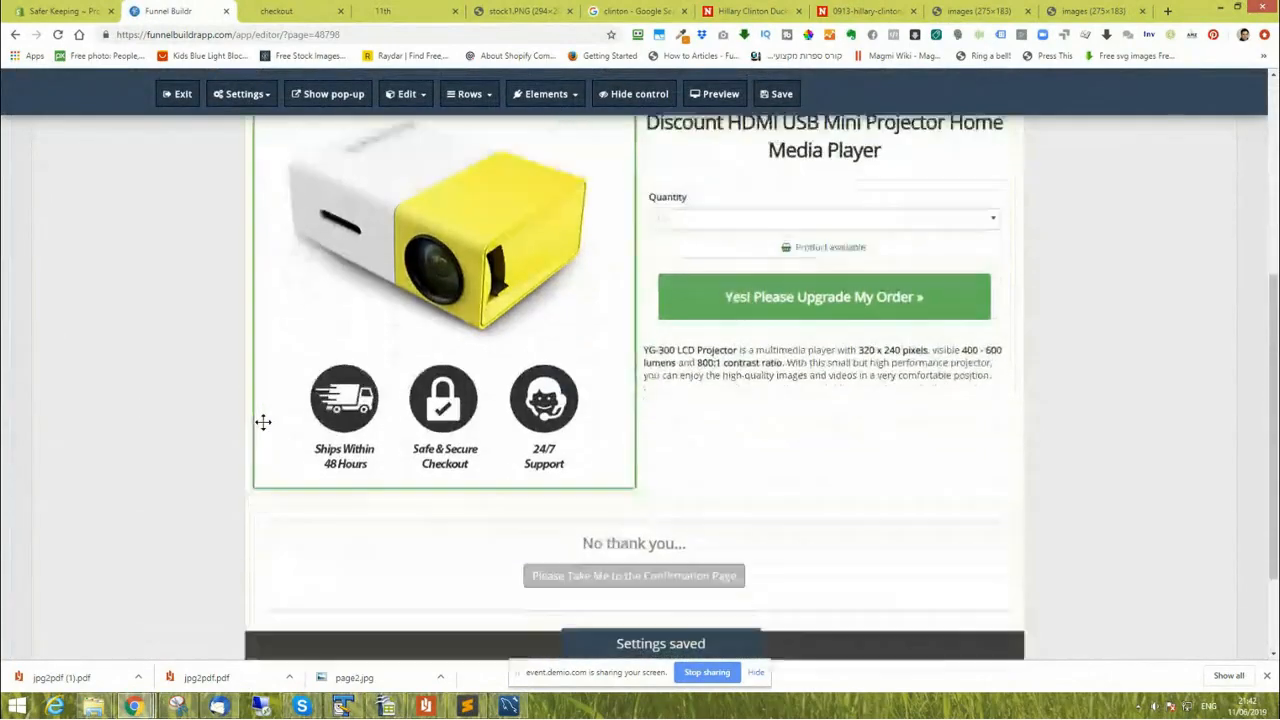
pyautogui.scroll(-3, 263, 422)
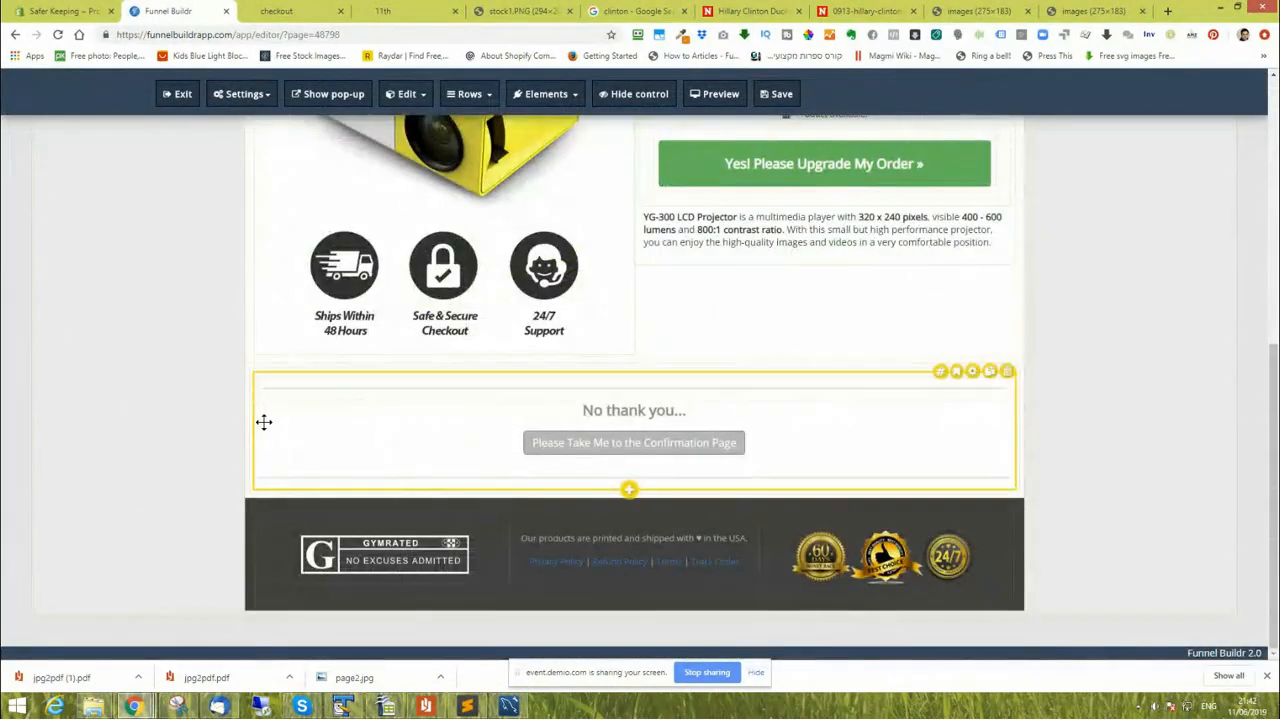
pyautogui.click(629, 422)
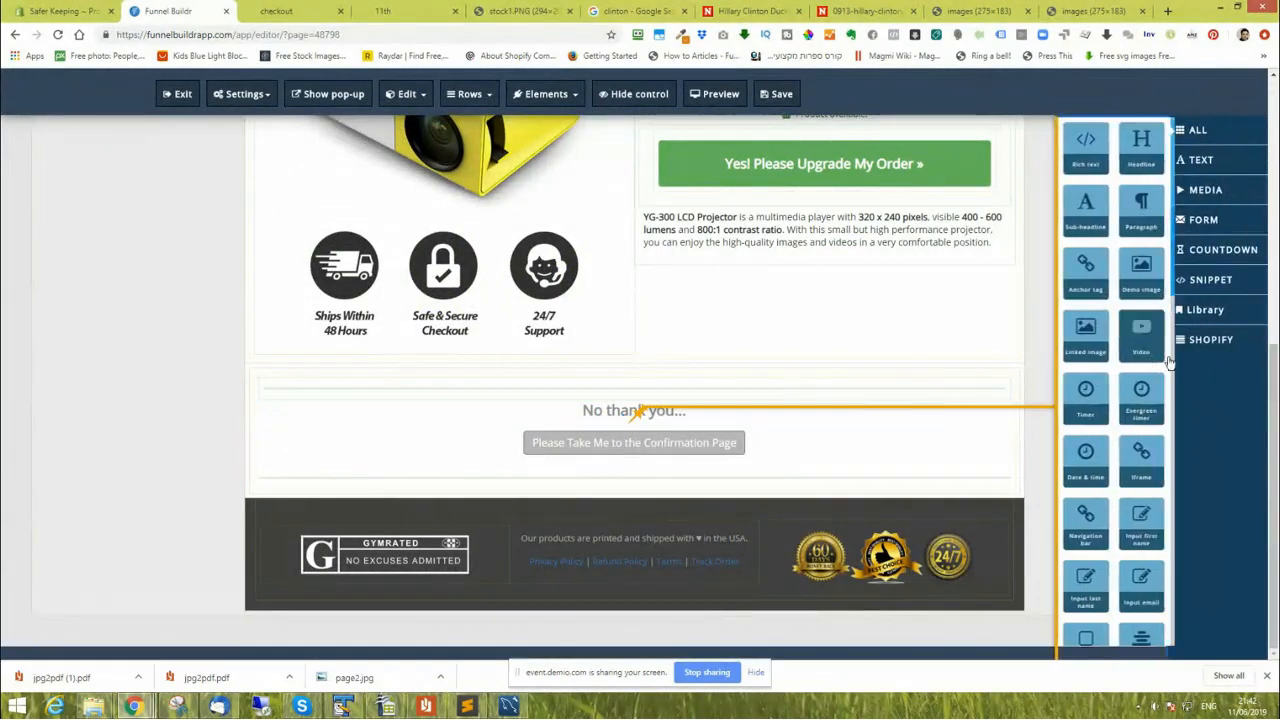
pyautogui.click(1215, 342)
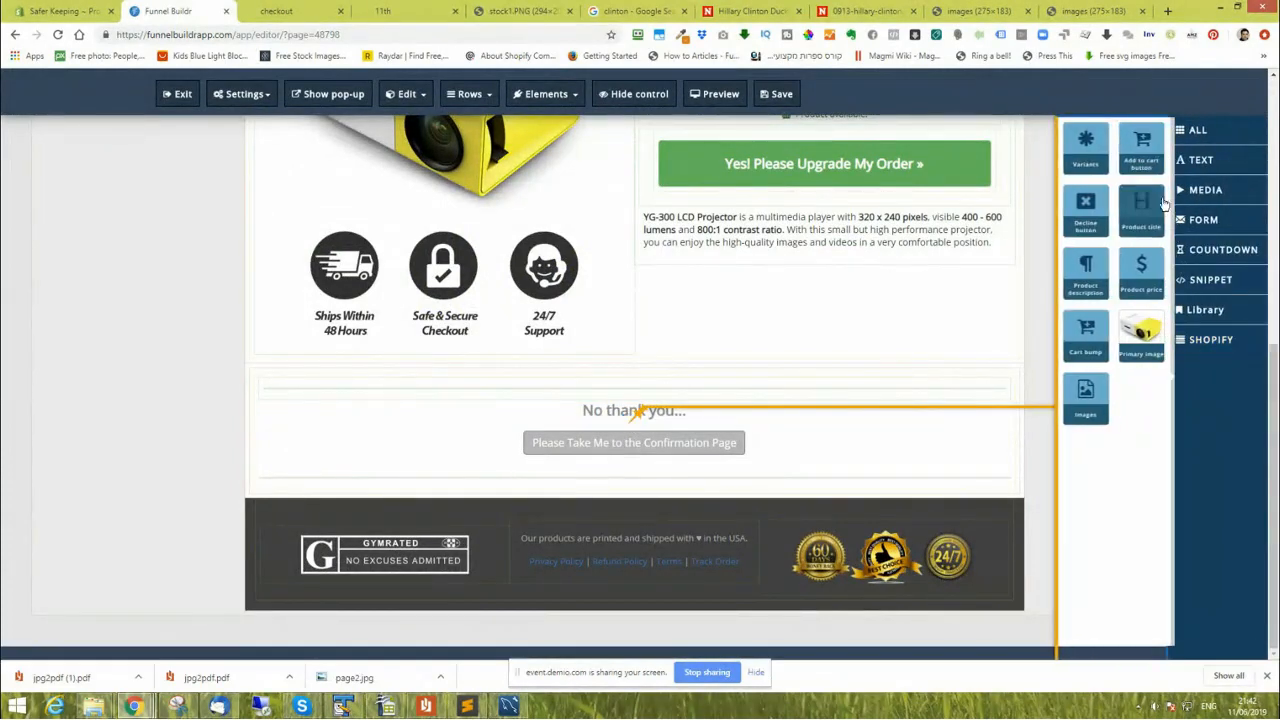
pyautogui.click(1086, 210)
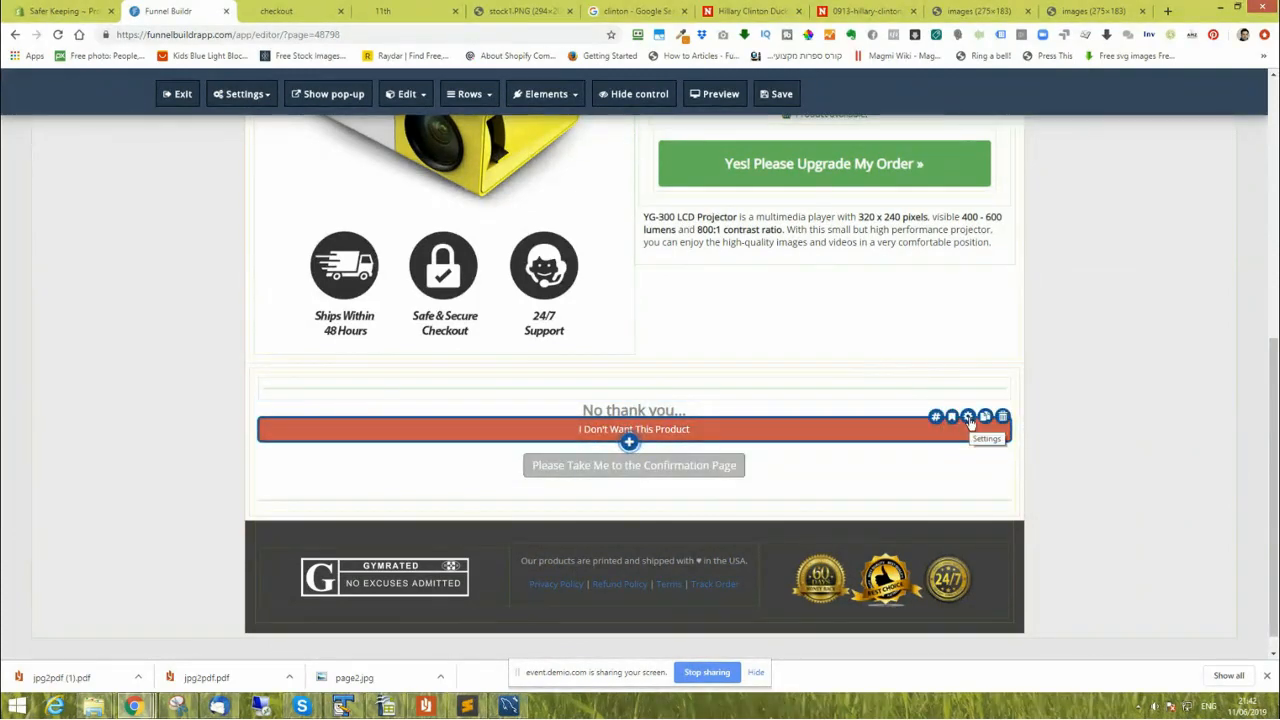
# Give the "I Don't Want This Product" button a green rgba(0, 255, 0, 1) background and a font size of 41.
pyautogui.click(968, 418)
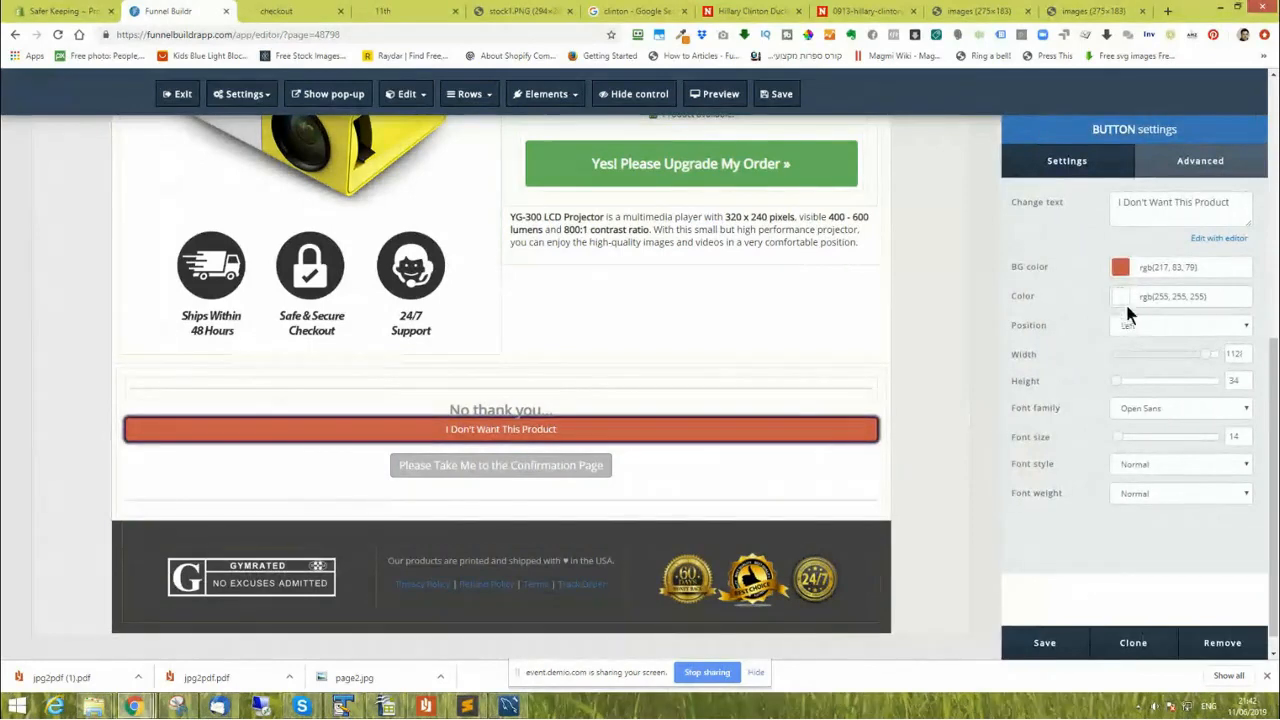
pyautogui.click(1120, 267)
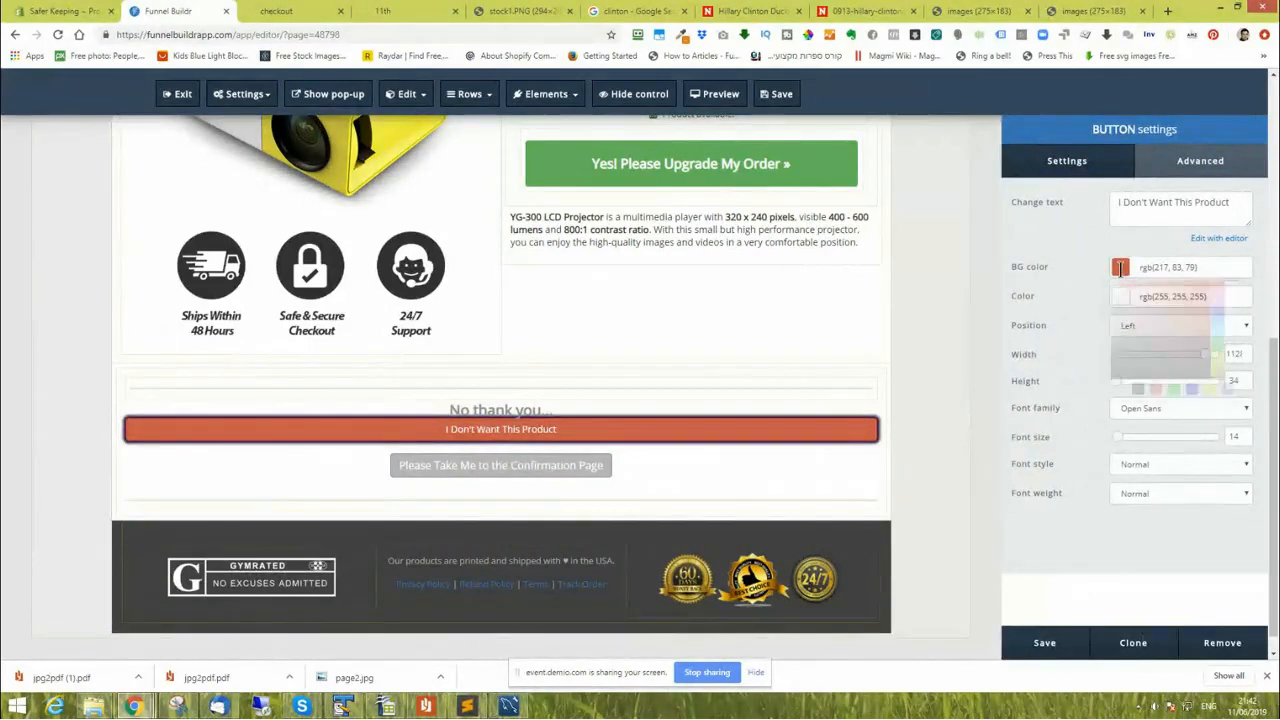
pyautogui.click(1174, 389)
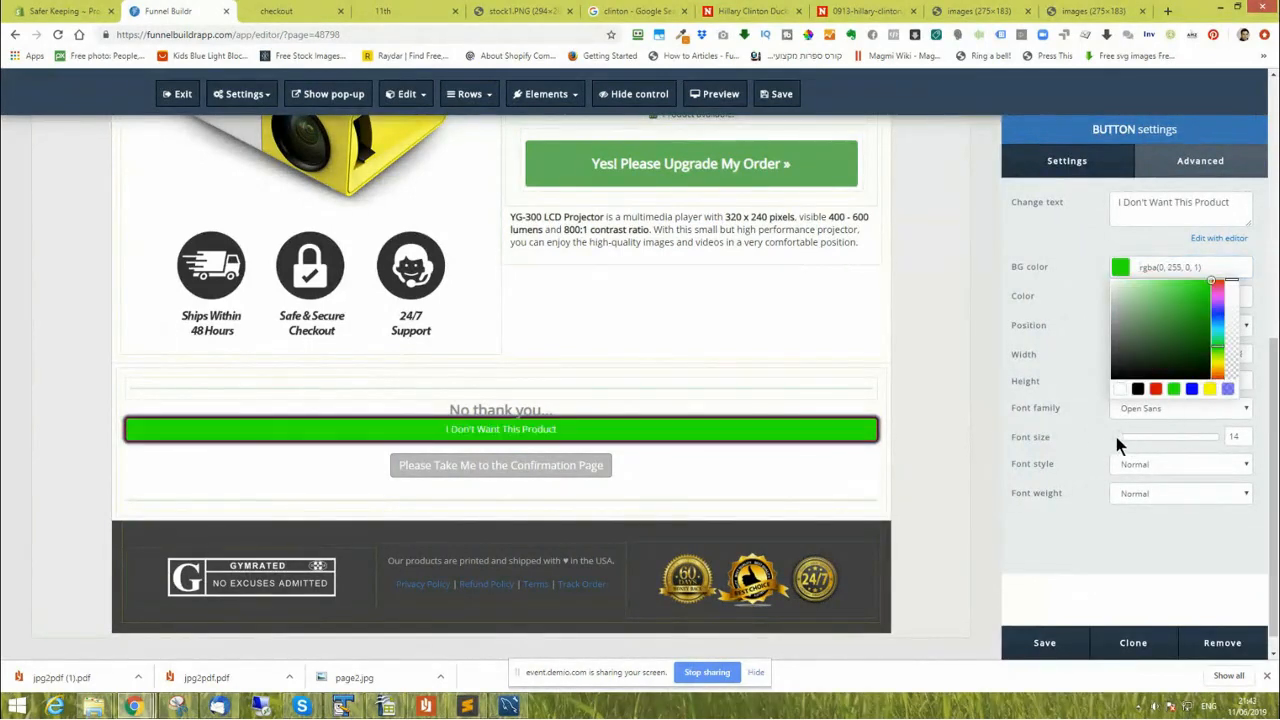
pyautogui.moveTo(1118, 438); pyautogui.dragTo(1150, 438)
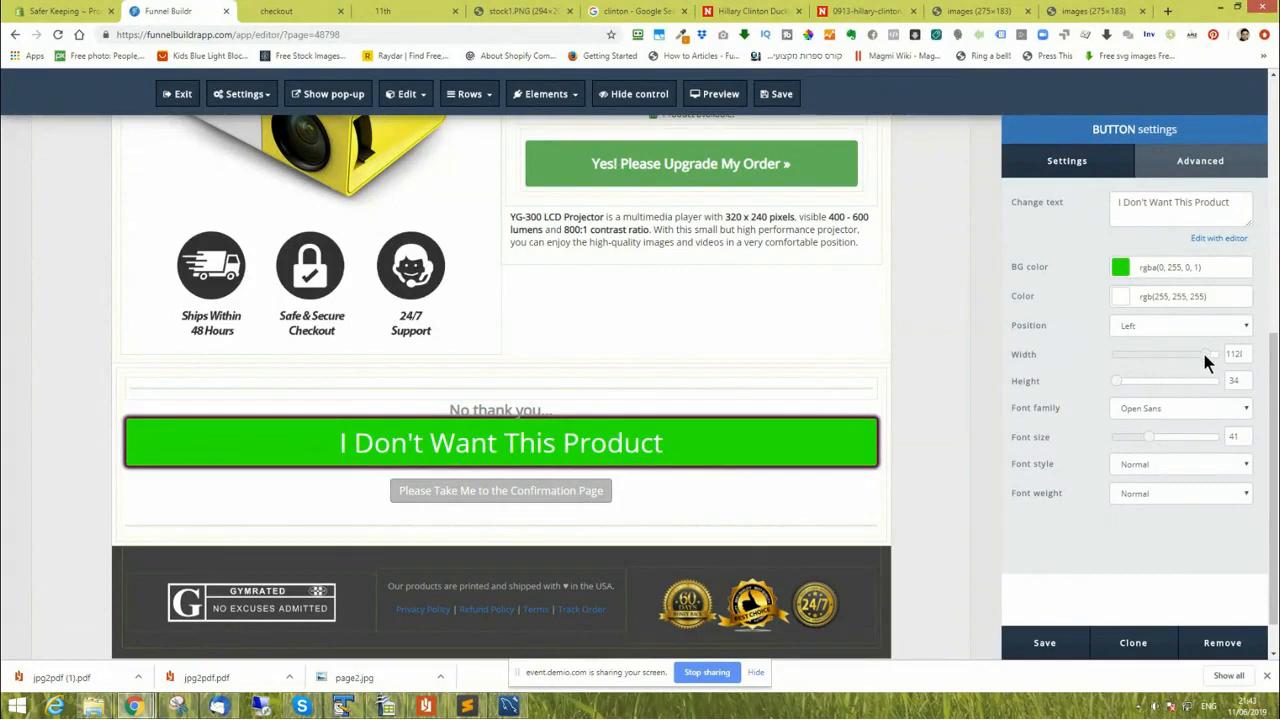
# Set the decline button's width to 395 and its position to Center.
pyautogui.moveTo(1204, 355); pyautogui.dragTo(1144, 356)
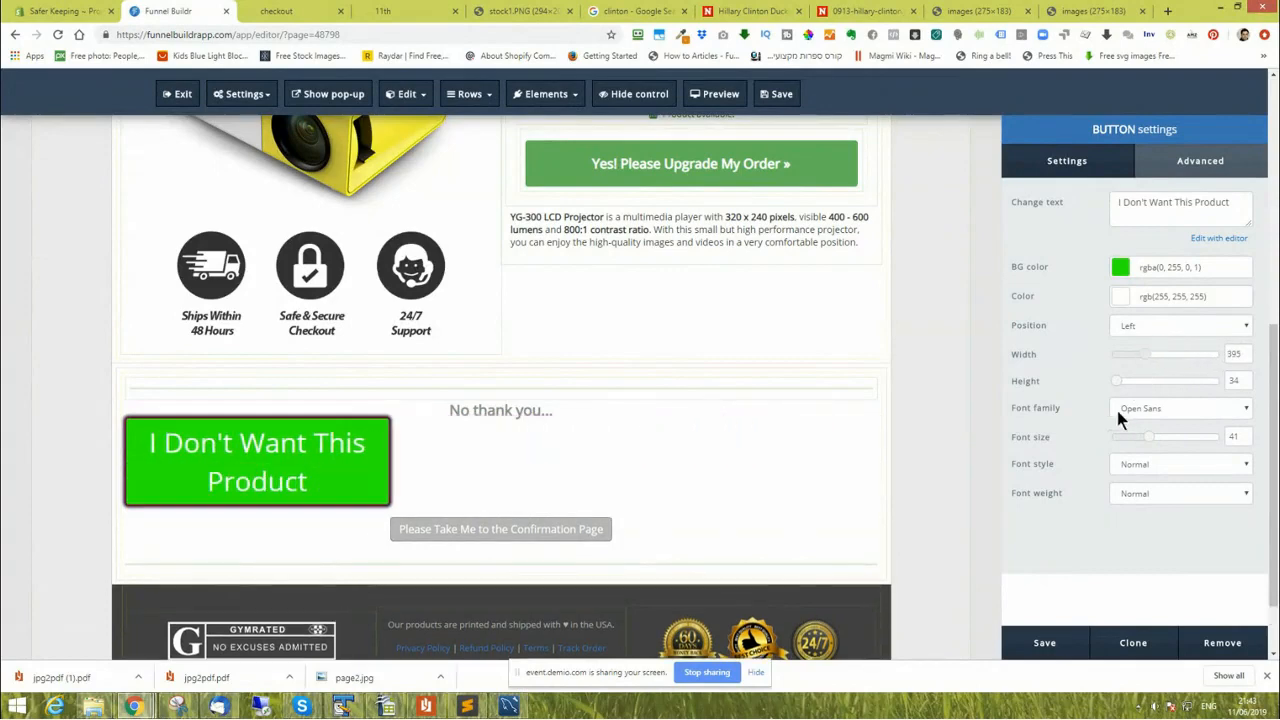
pyautogui.click(1133, 337)
pyautogui.click(1134, 352)
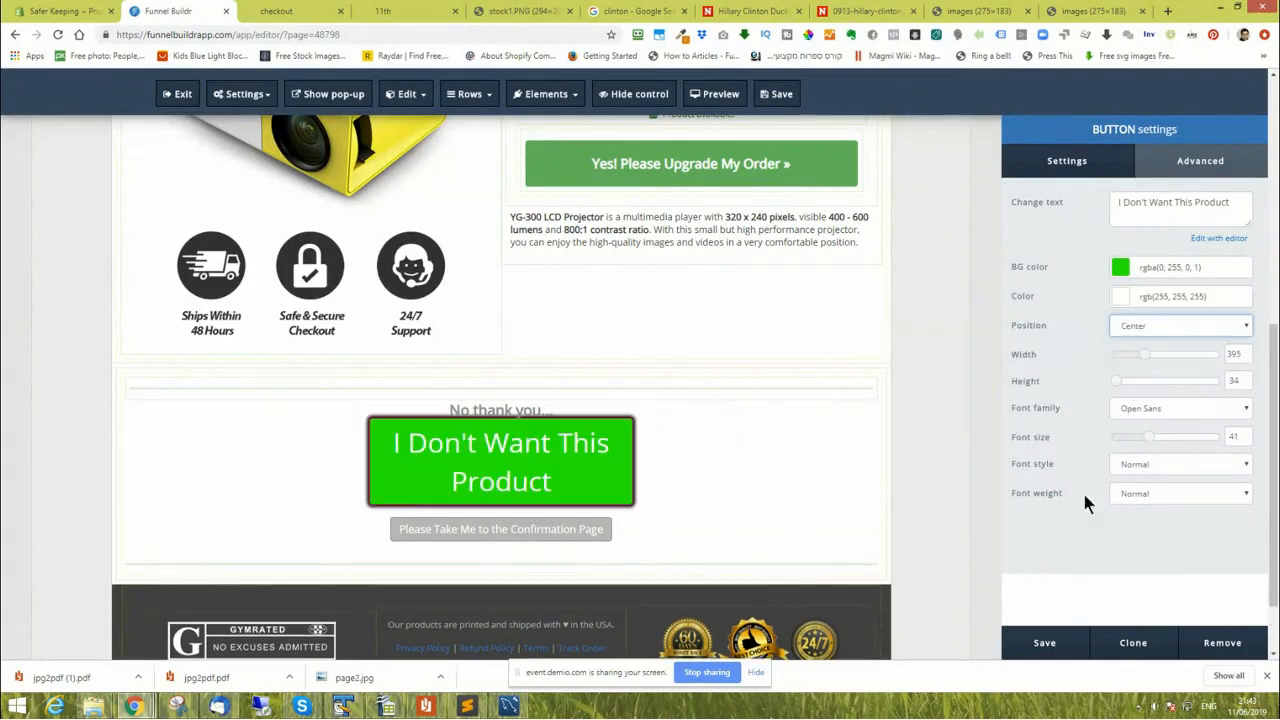
# Save the decline button's settings and the upsell page, and exit the editor to the list of latest pages.
pyautogui.click(1045, 645)
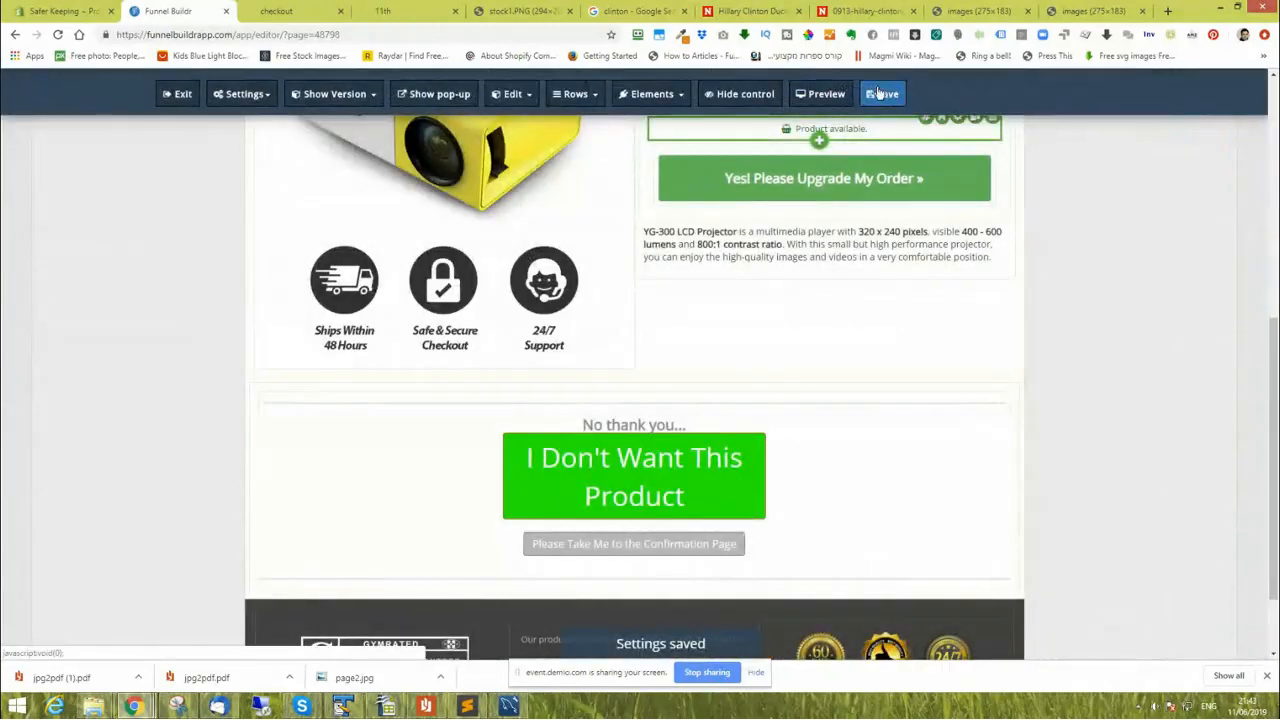
pyautogui.click(880, 94)
pyautogui.click(176, 94)
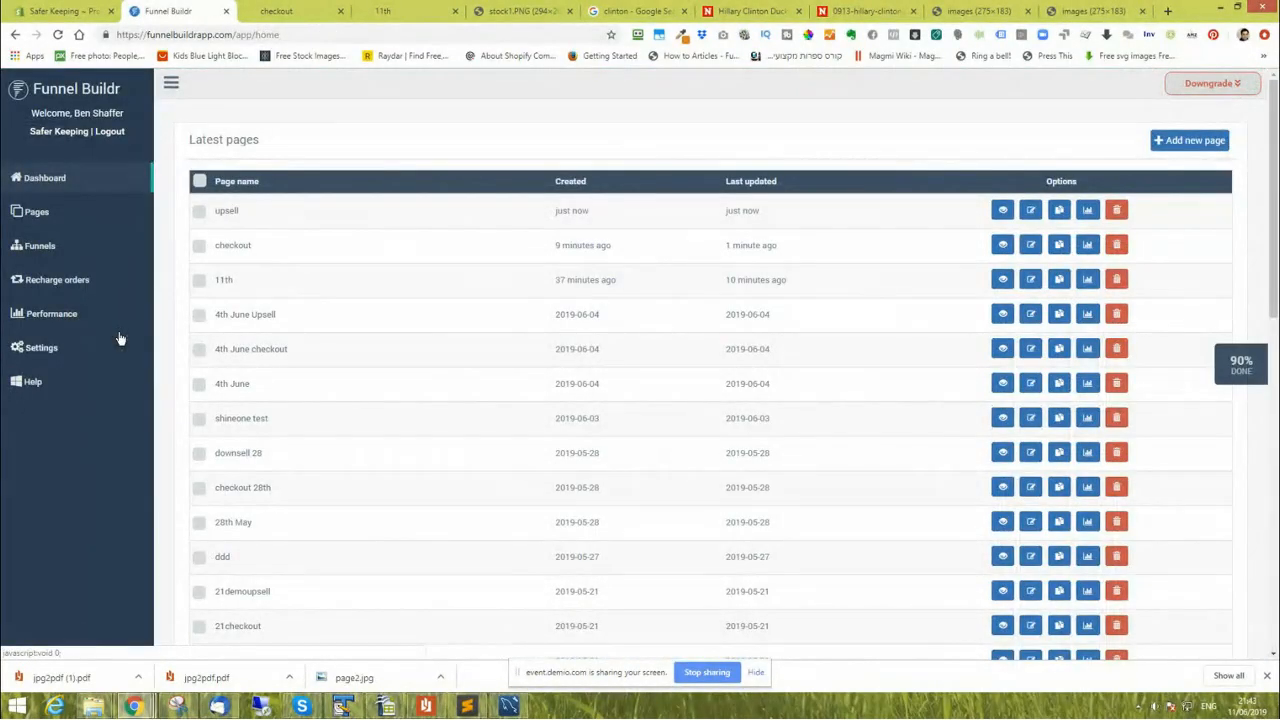
# Review the general settings, including the Trackify choices and the available email services.
pyautogui.click(40, 348)
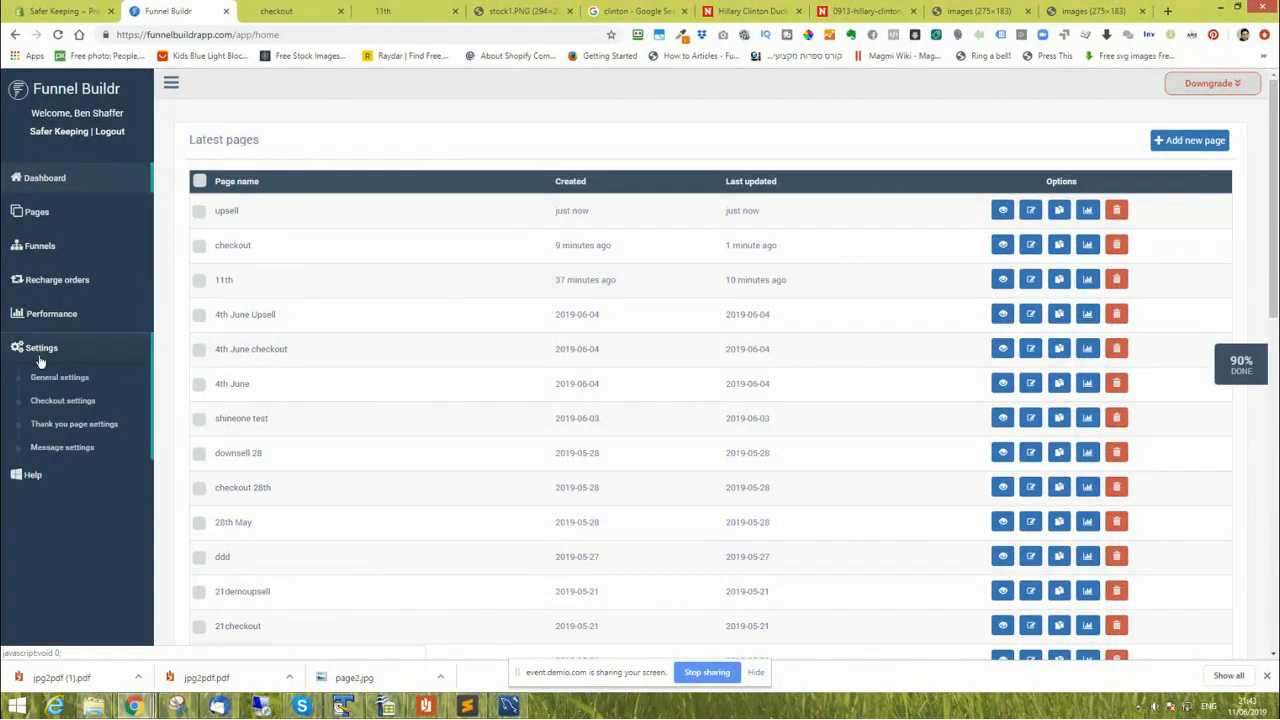
pyautogui.click(48, 379)
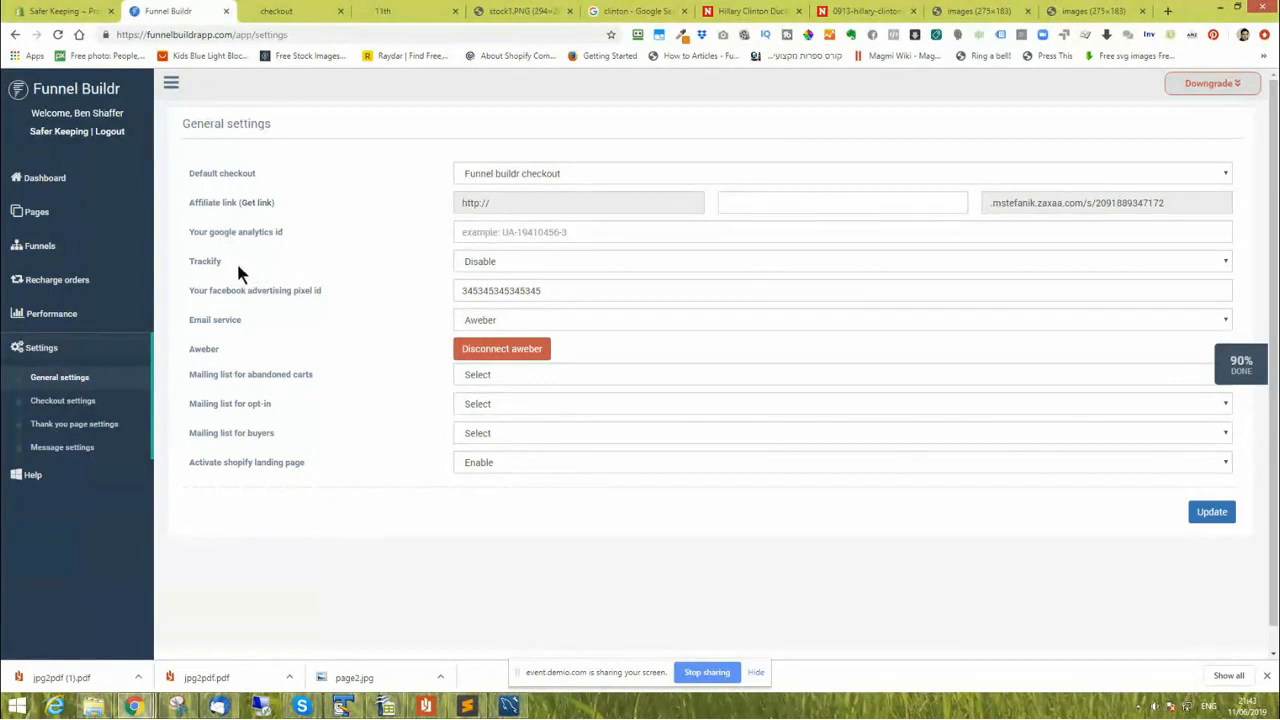
pyautogui.click(485, 261)
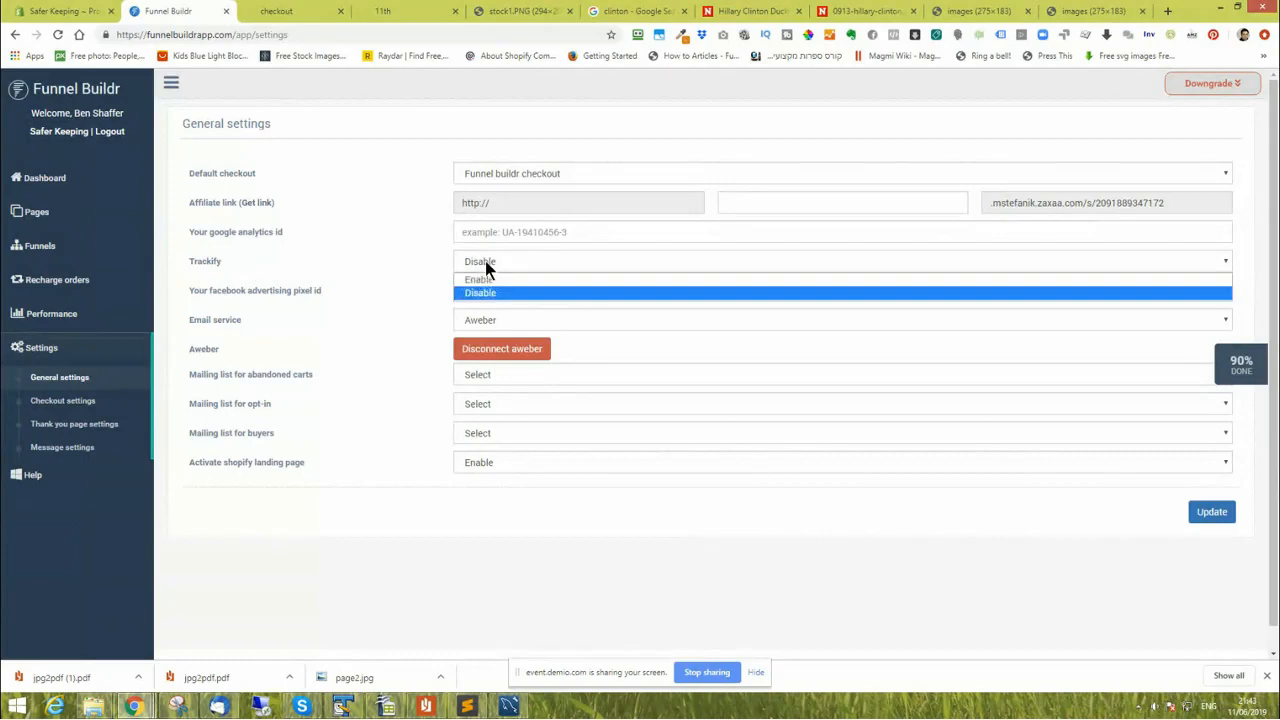
pyautogui.click(485, 261)
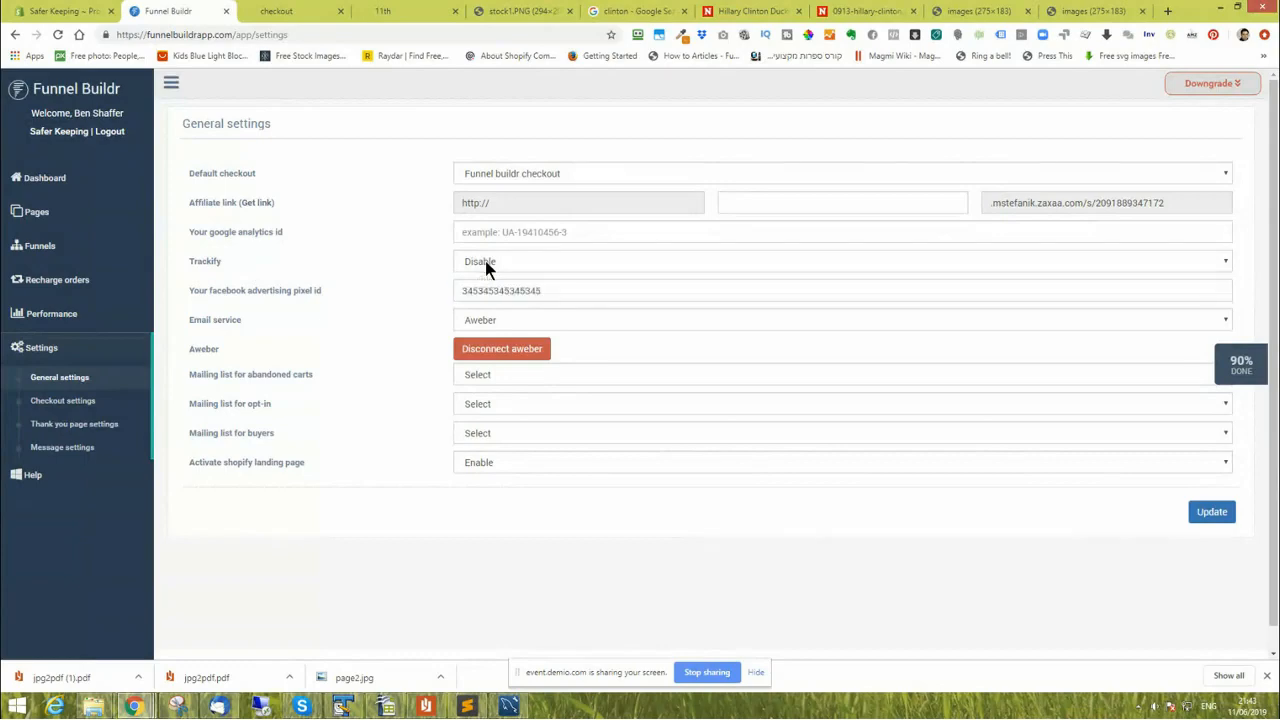
pyautogui.click(503, 318)
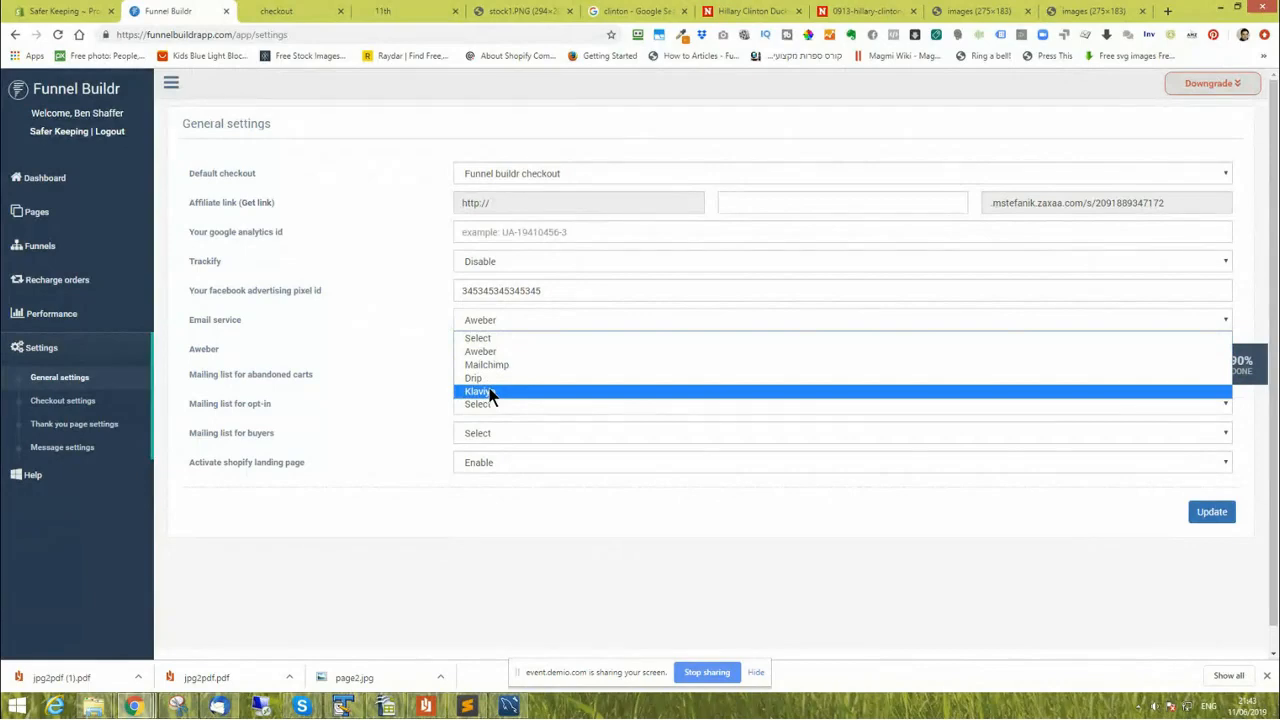
pyautogui.click(331, 315)
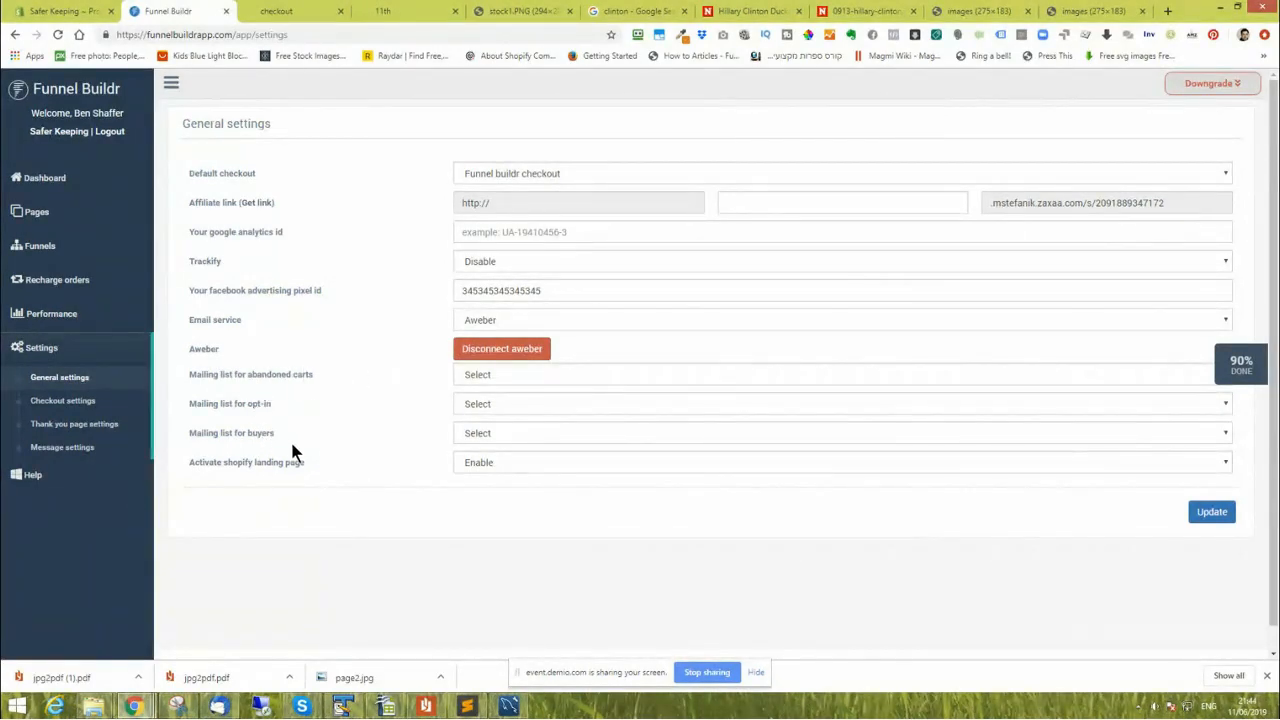
# Review the checkout settings, including the credit card processor choices, PayPal credentials, logo and cart bump fields.
pyautogui.click(62, 401)
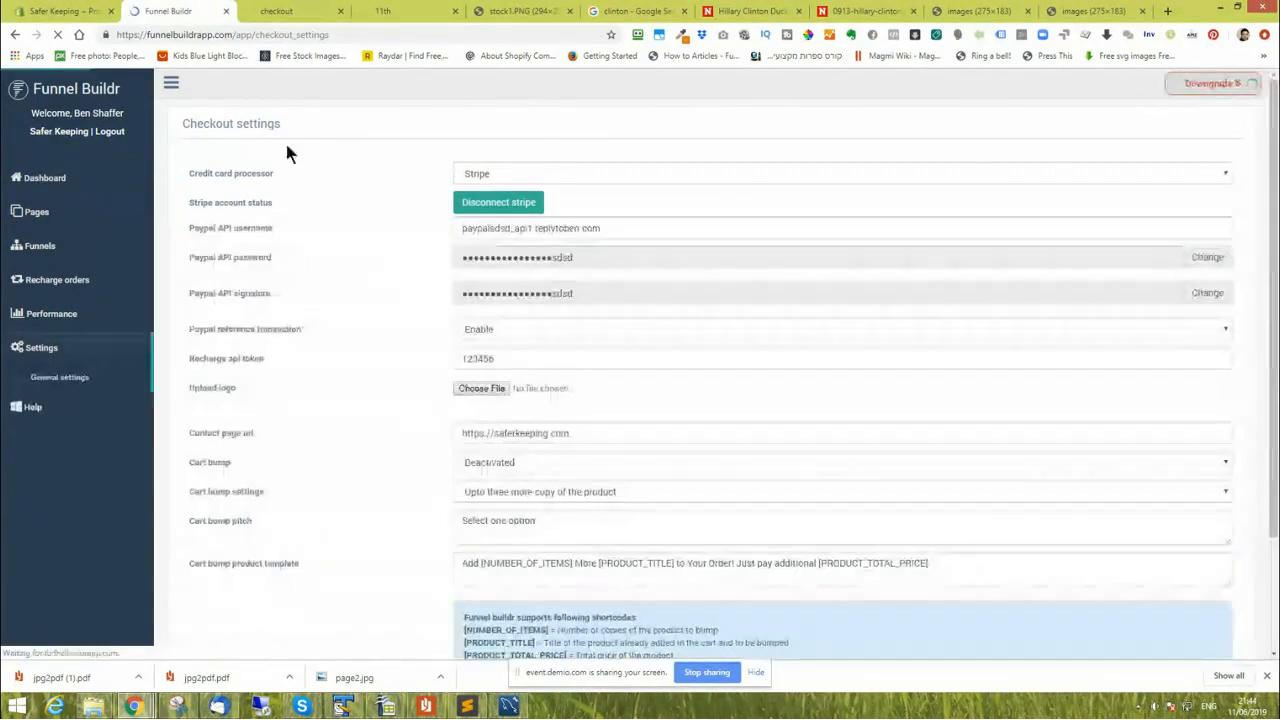
pyautogui.click(503, 175)
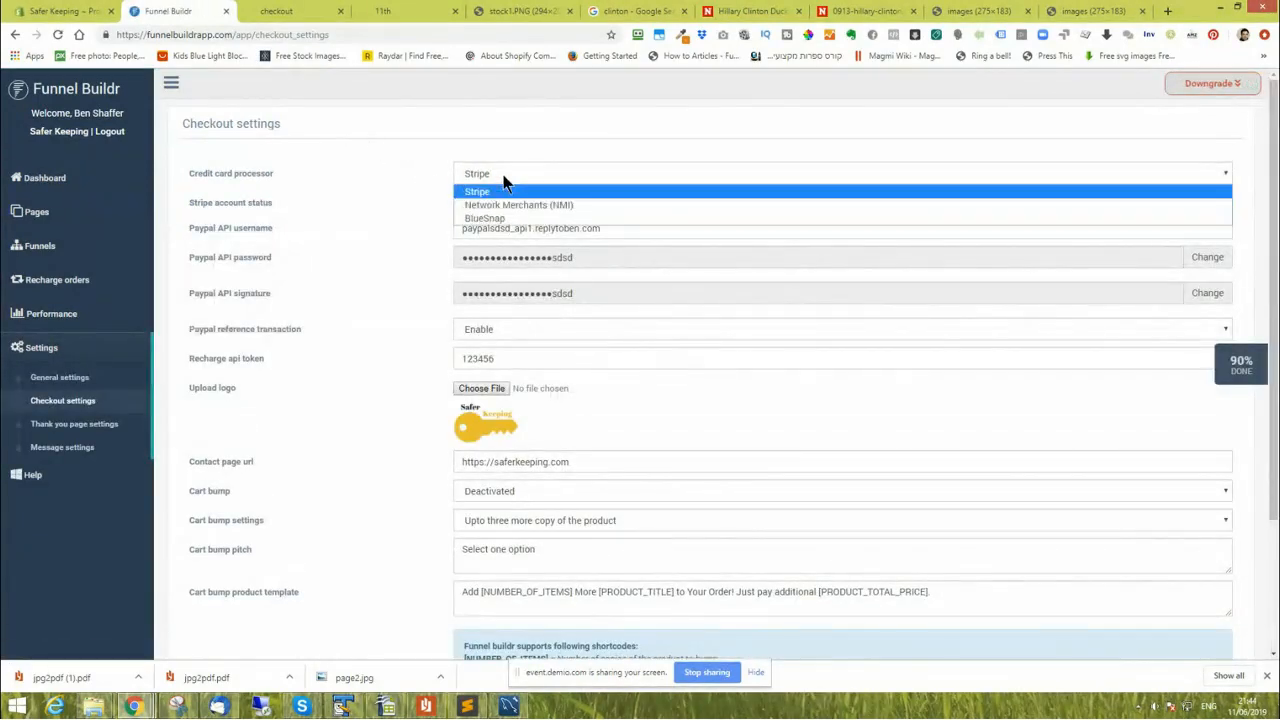
pyautogui.click(310, 175)
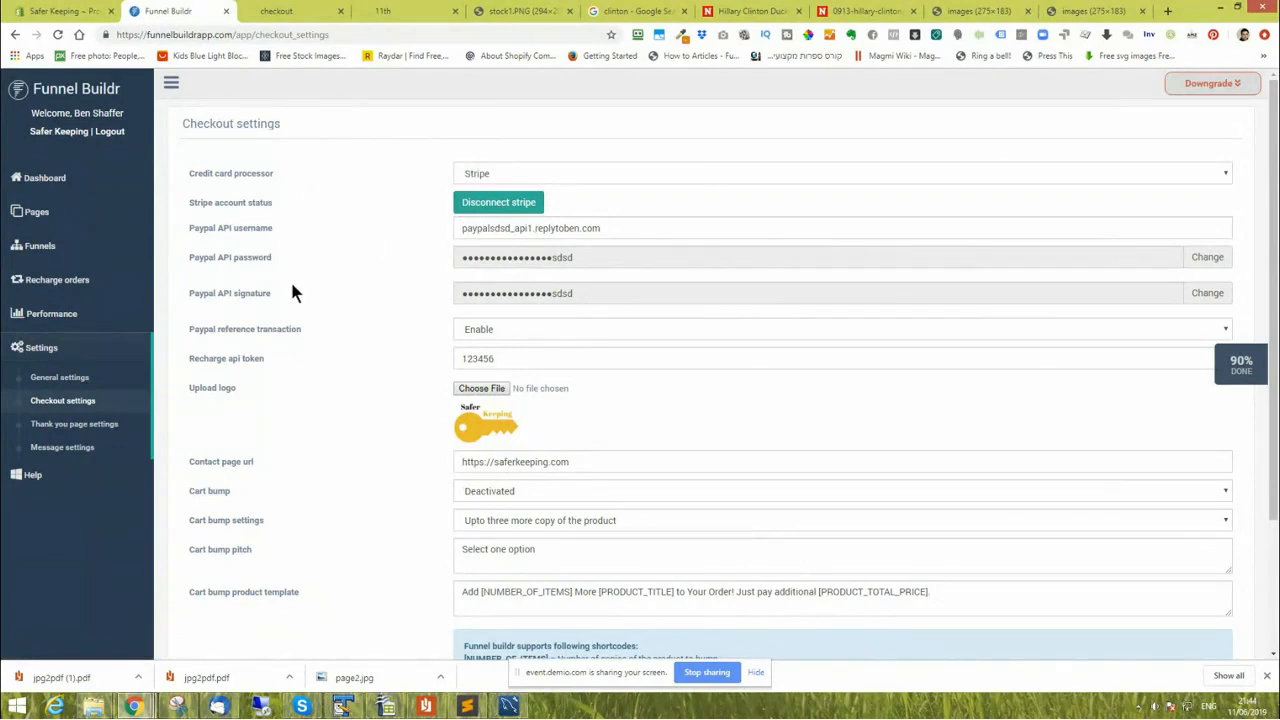
pyautogui.scroll(-2, 292, 290)
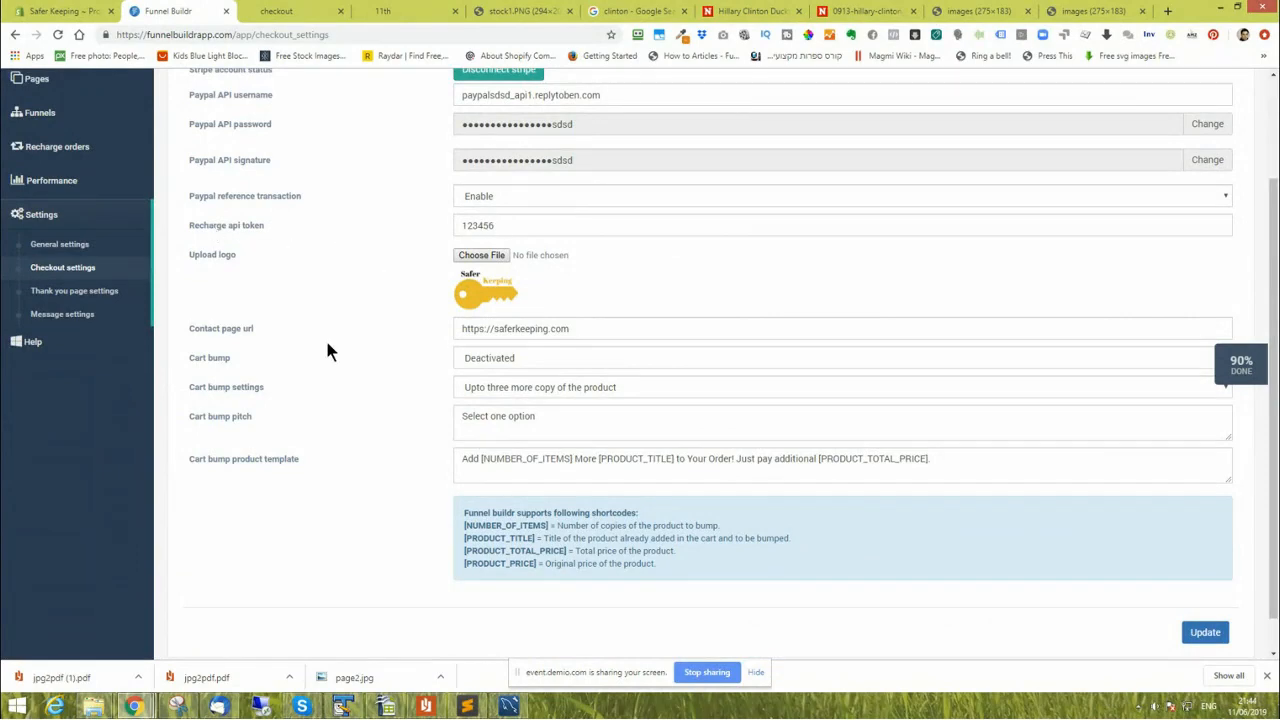
pyautogui.scroll(2, 216, 265)
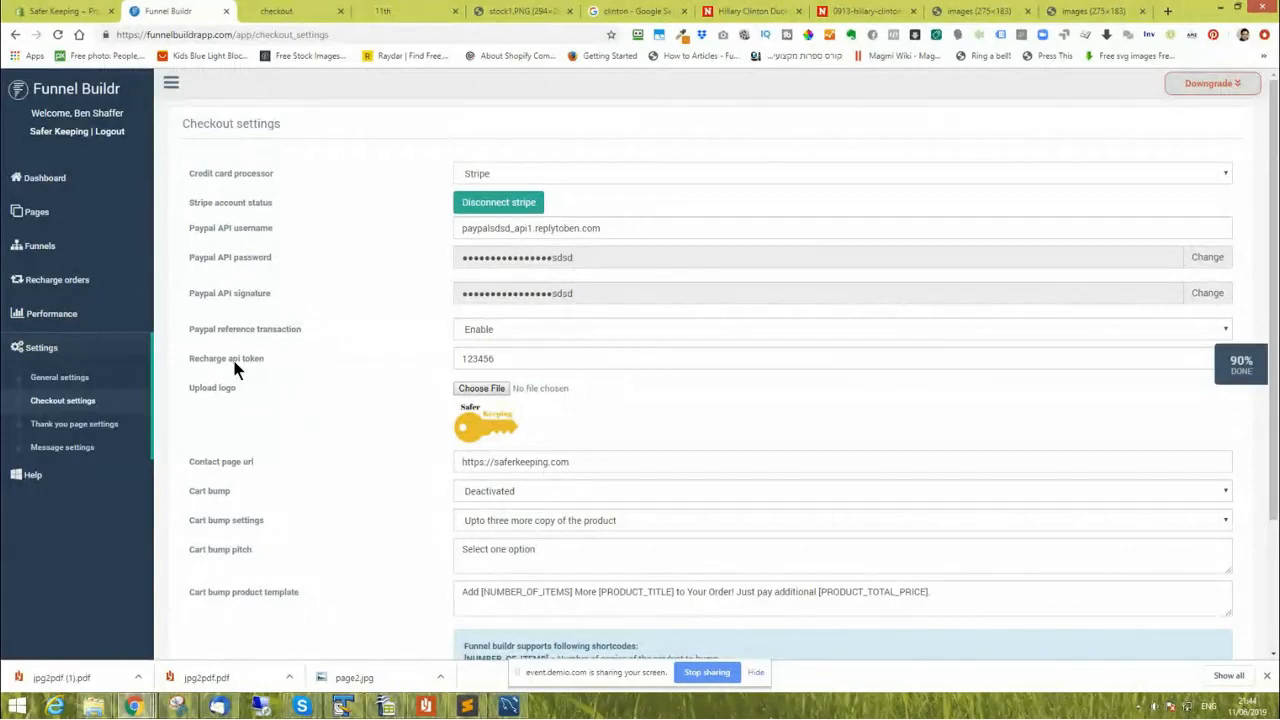
pyautogui.scroll(-1, 235, 370)
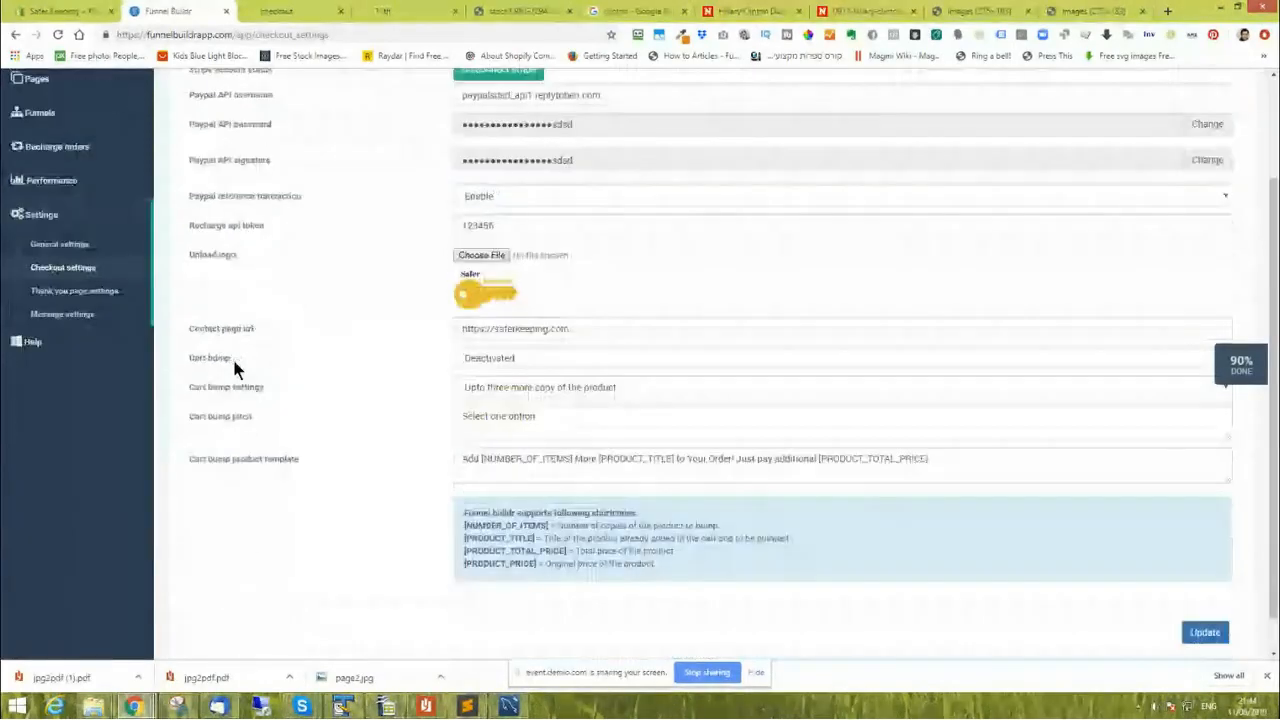
pyautogui.scroll(1, 233, 362)
pyautogui.scroll(-2, 233, 362)
pyautogui.scroll(2, 233, 362)
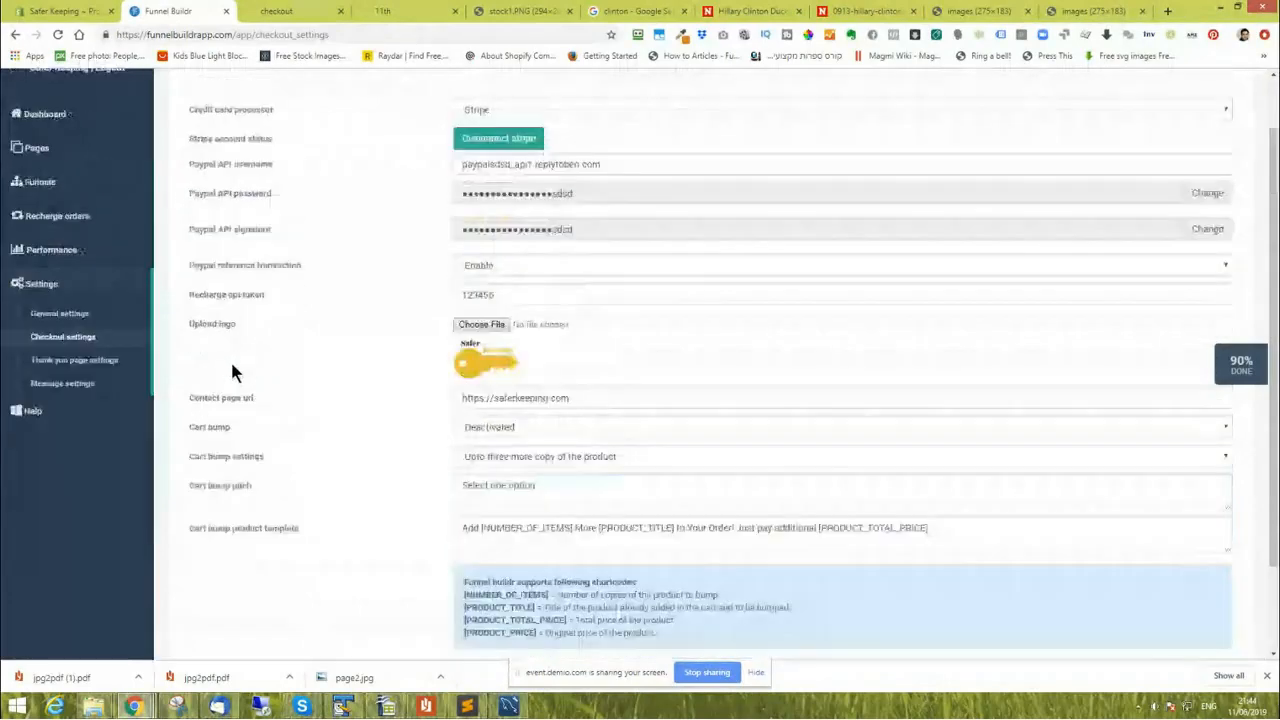
pyautogui.scroll(-1, 232, 363)
pyautogui.scroll(1, 232, 370)
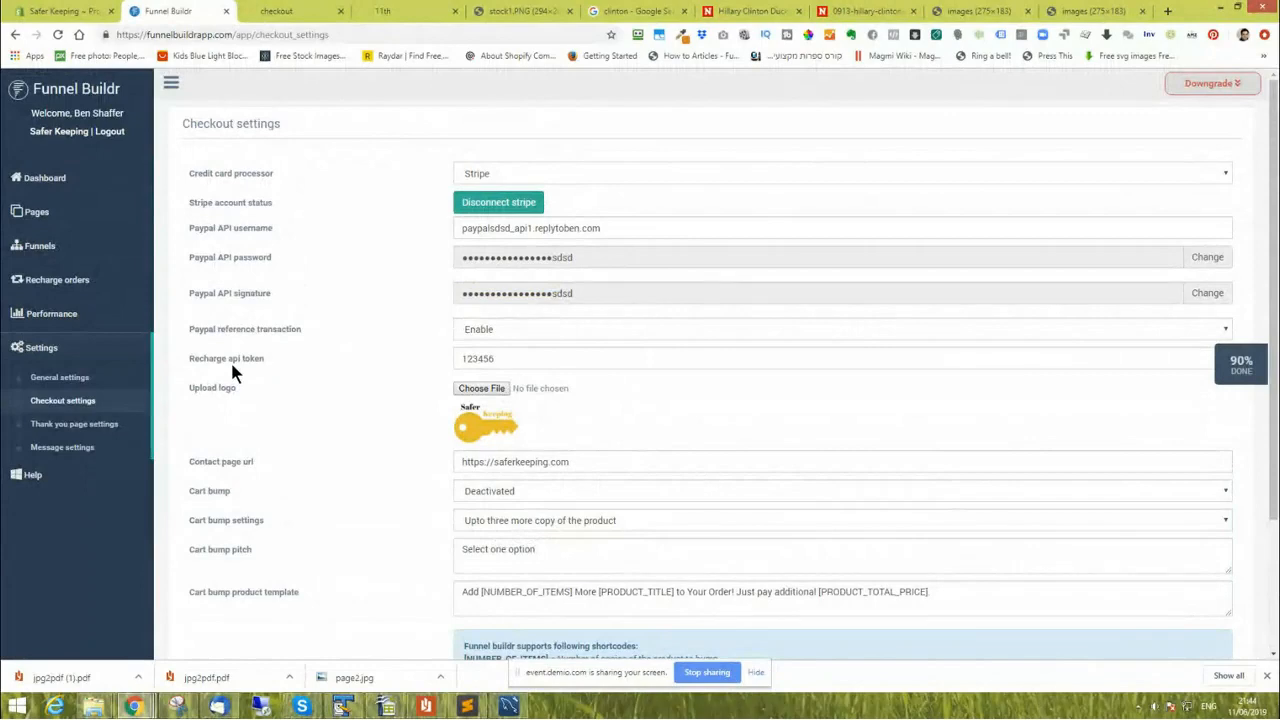
pyautogui.scroll(-2, 231, 370)
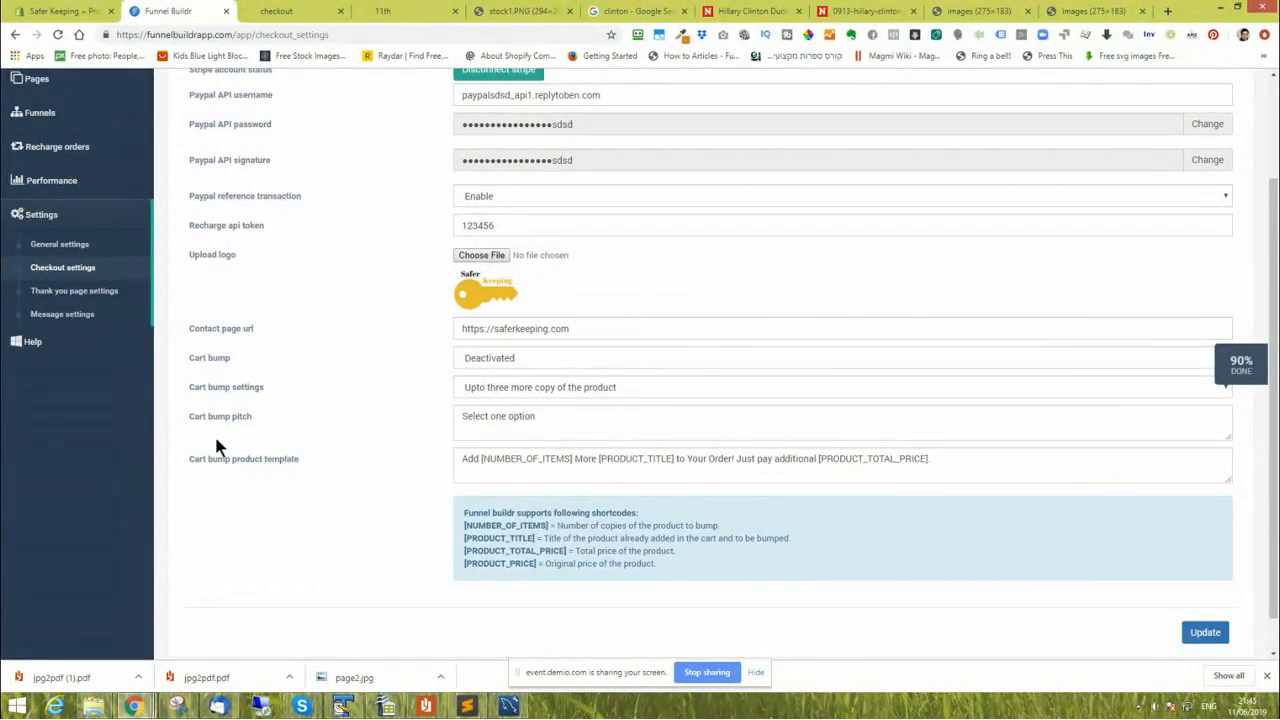
# Look through the thank you page settings, from the thank you message to the order confirmation and contact texts.
pyautogui.click(77, 292)
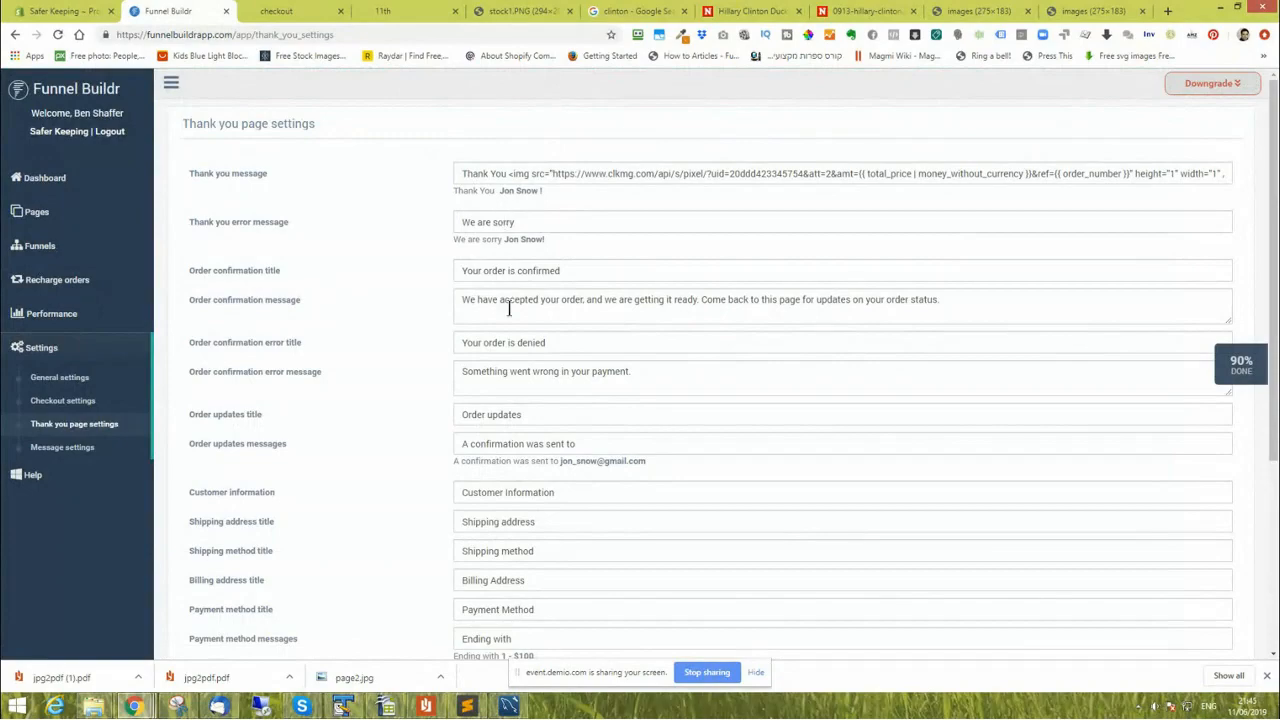
pyautogui.scroll(-5, 508, 309)
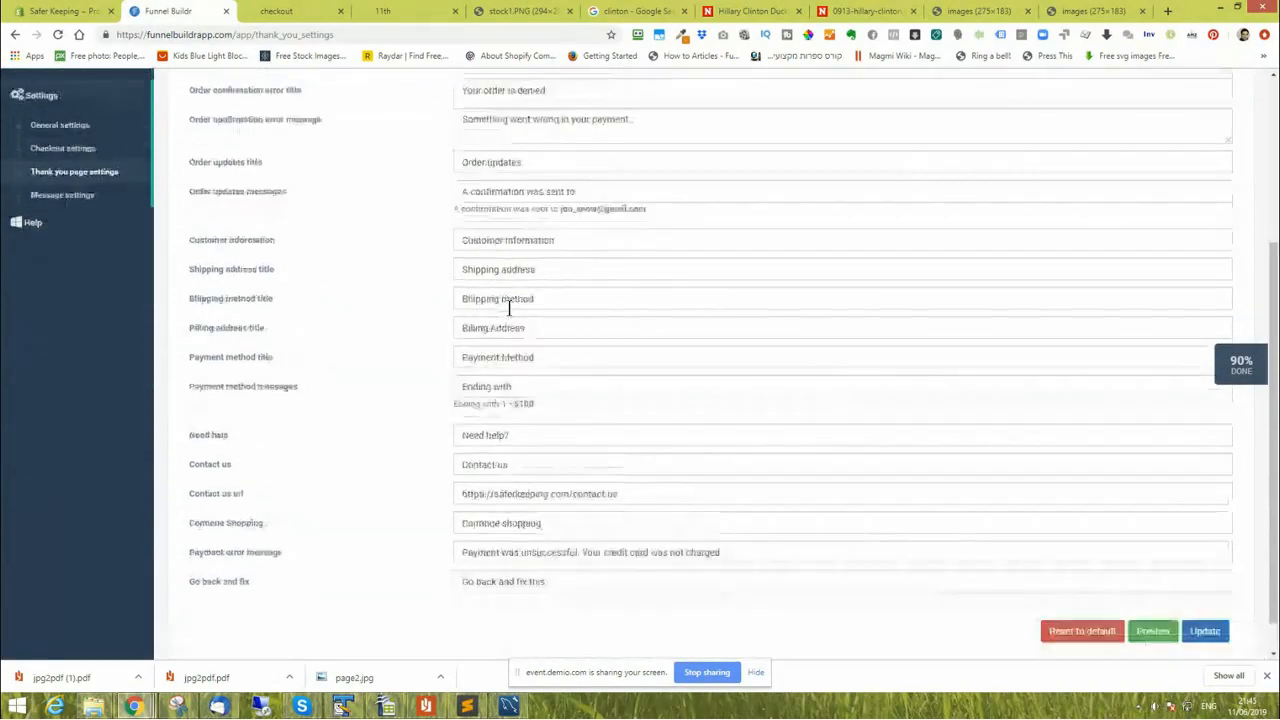
pyautogui.scroll(5, 508, 309)
pyautogui.scroll(-5, 508, 309)
pyautogui.scroll(5, 508, 309)
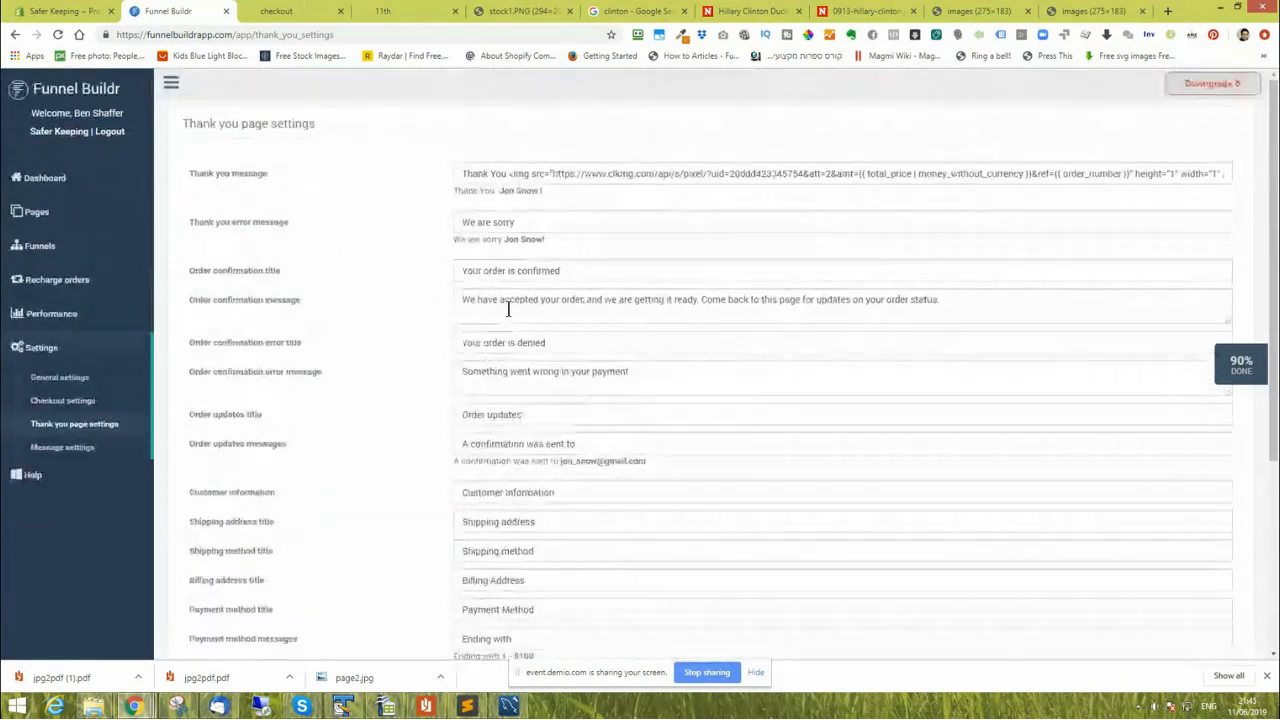
pyautogui.scroll(-3, 508, 309)
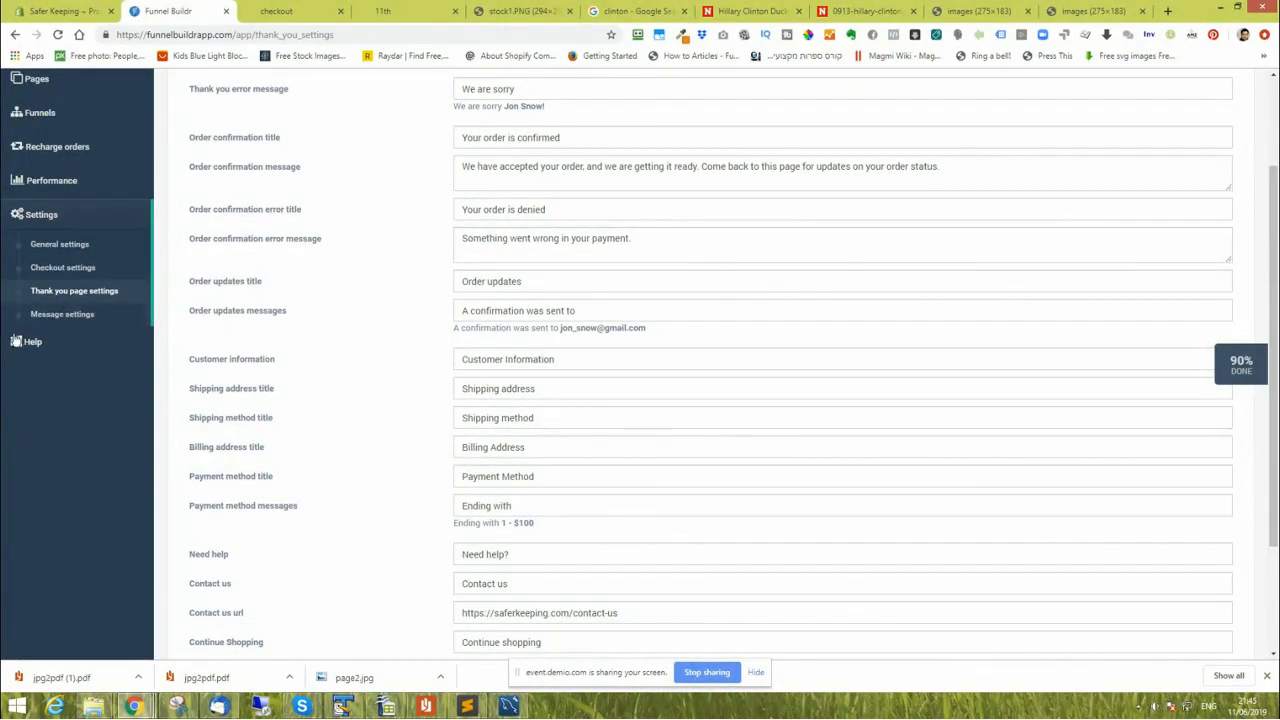
# Review the message settings, expanding the cart details messages and the card data messages.
pyautogui.click(60, 316)
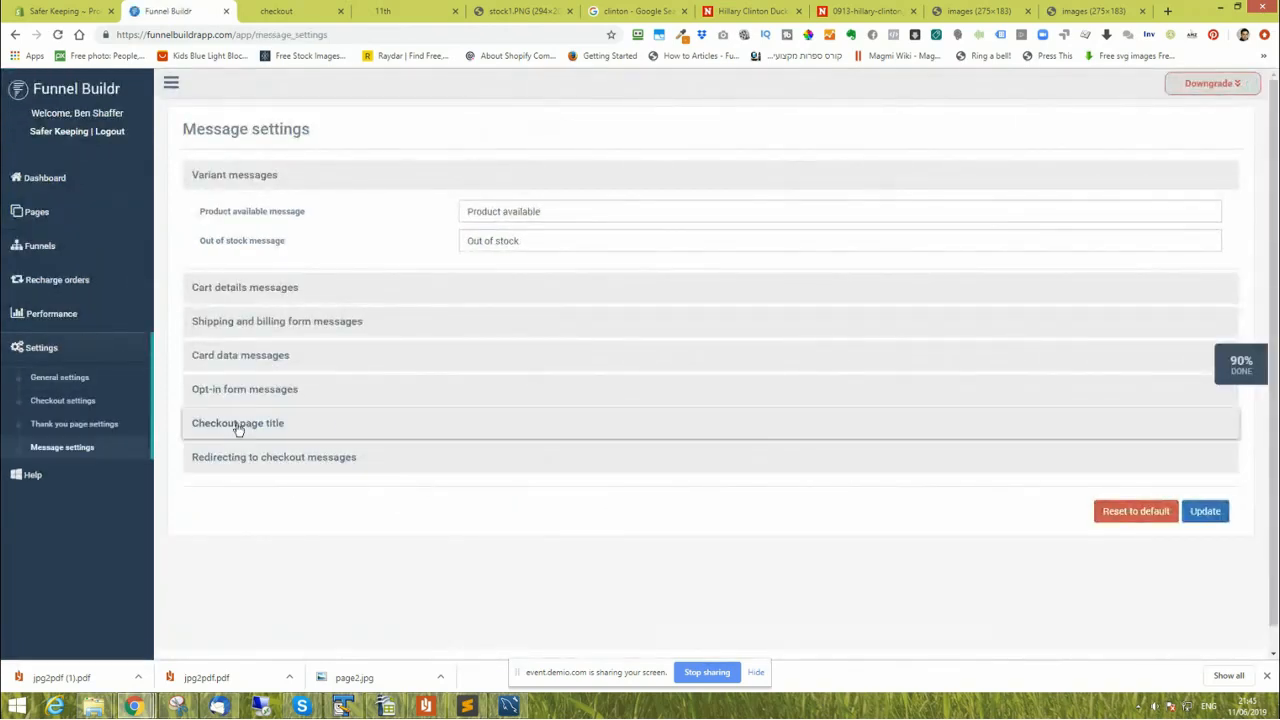
pyautogui.click(270, 289)
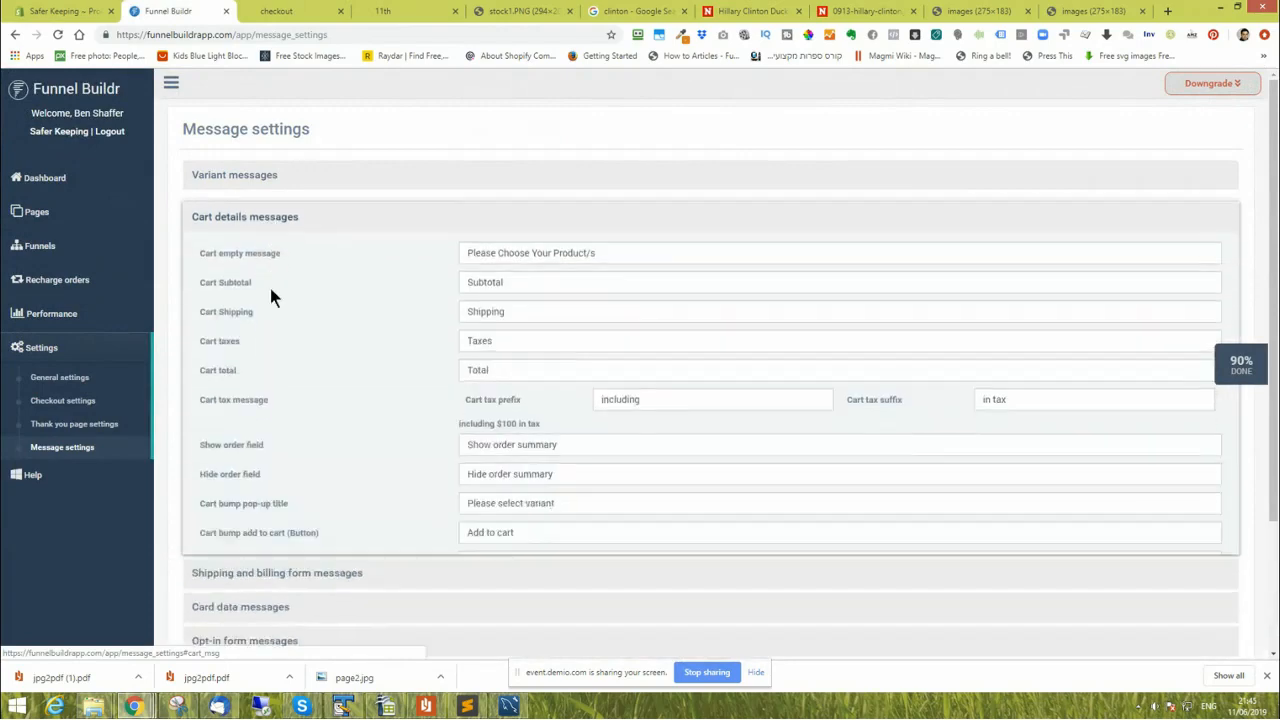
pyautogui.scroll(-2, 272, 410)
pyautogui.click(265, 440)
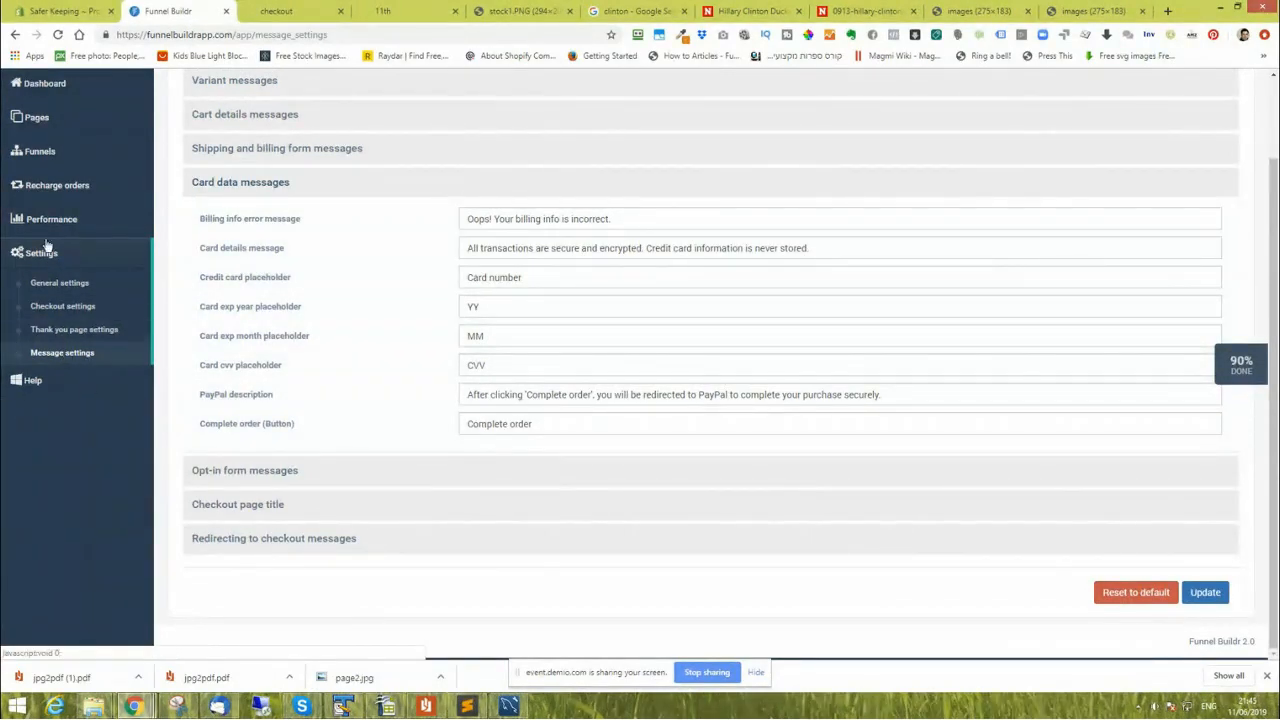
# Create a new funnel named 11th.
pyautogui.click(43, 157)
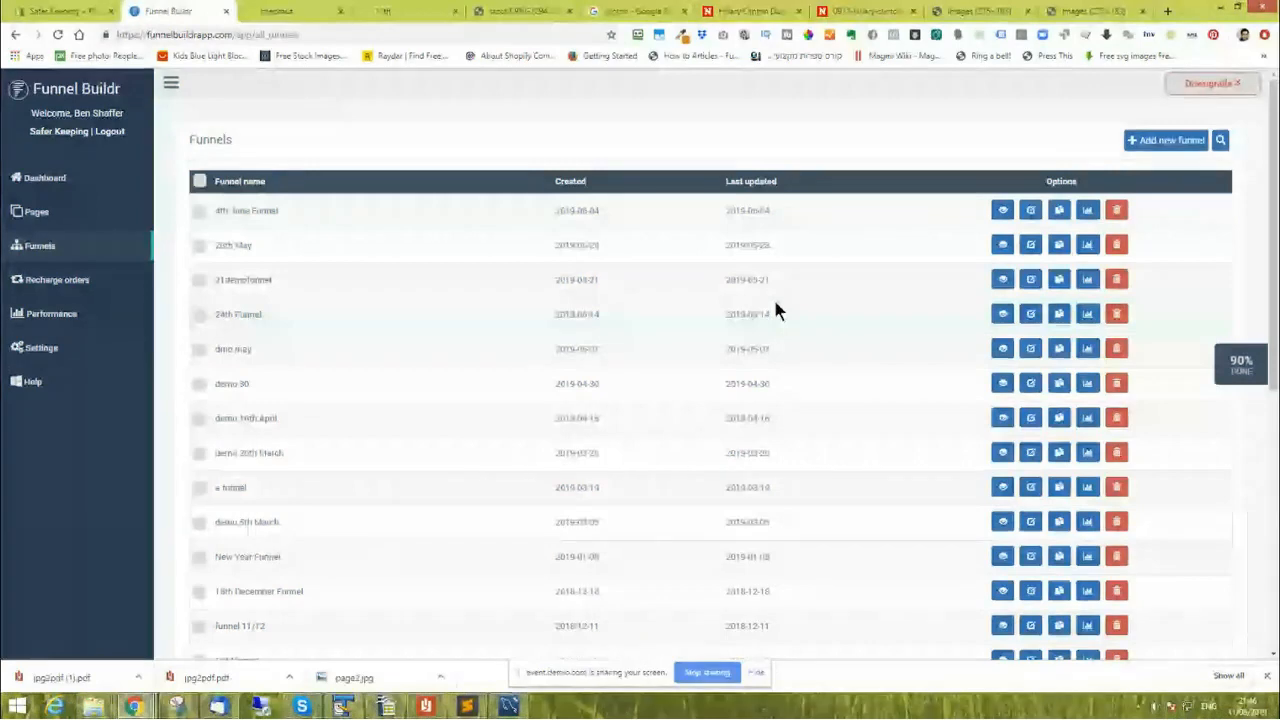
pyautogui.click(1158, 141)
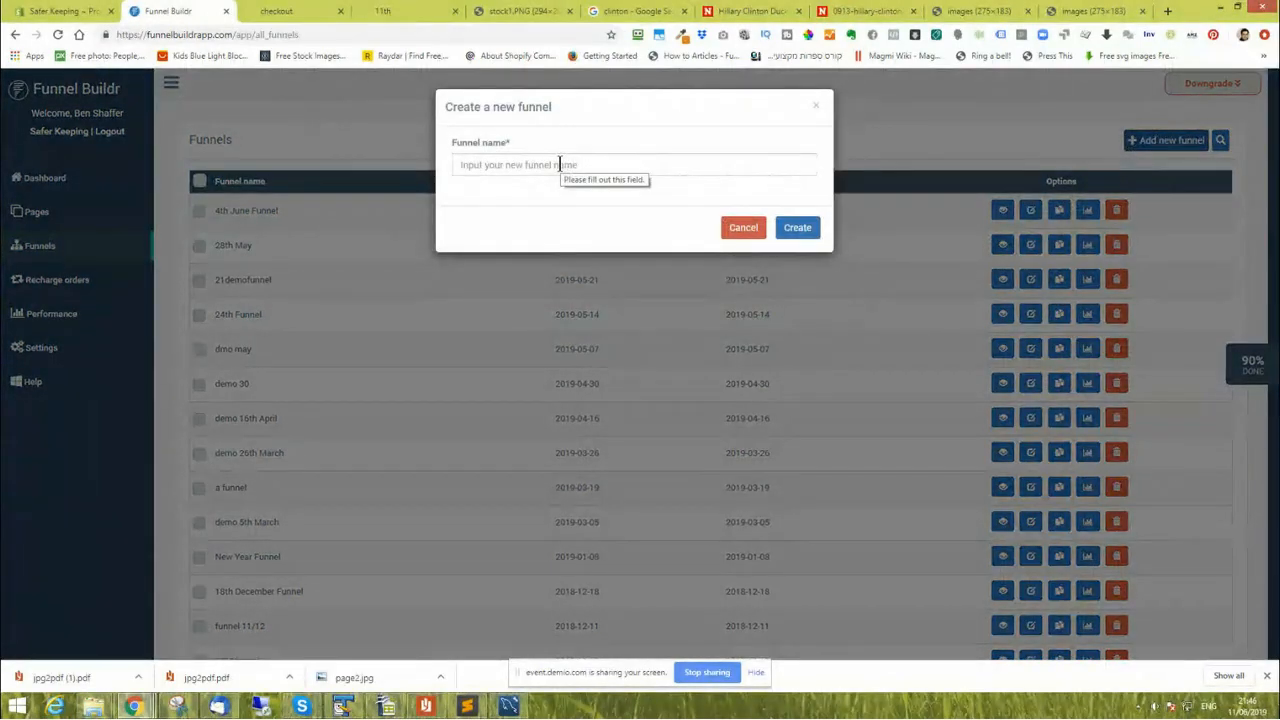
pyautogui.click(559, 165)
pyautogui.write('111')
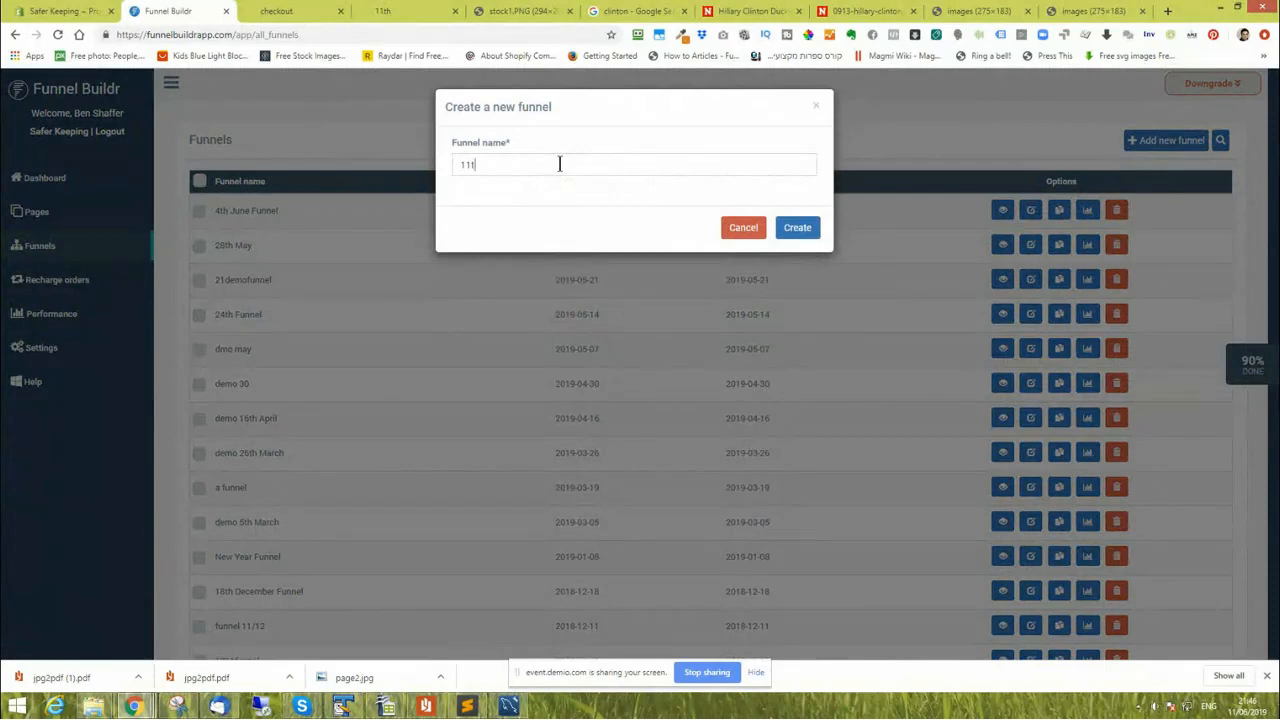
pyautogui.write('h')
pyautogui.click(798, 230)
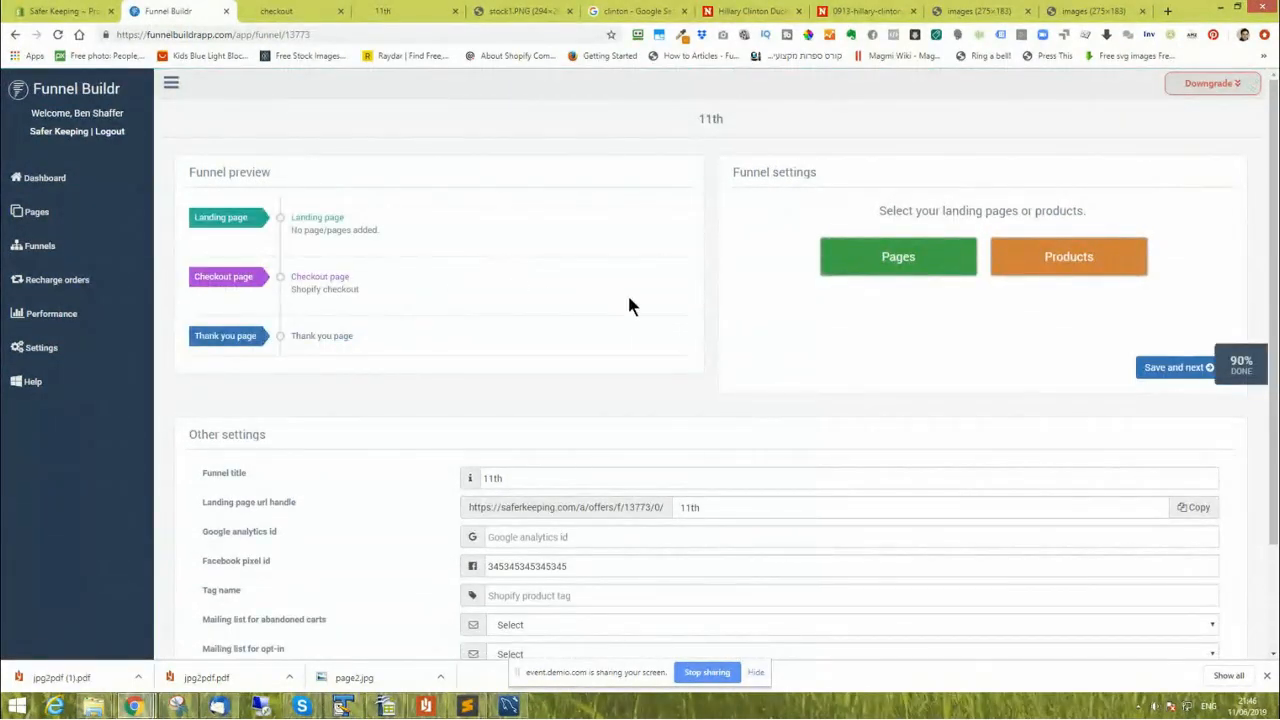
# Look over the new funnel's settings, then switch to Shopify and view the Clickbump Secret Clock Safe's storefront page.
pyautogui.scroll(-3, 756, 338)
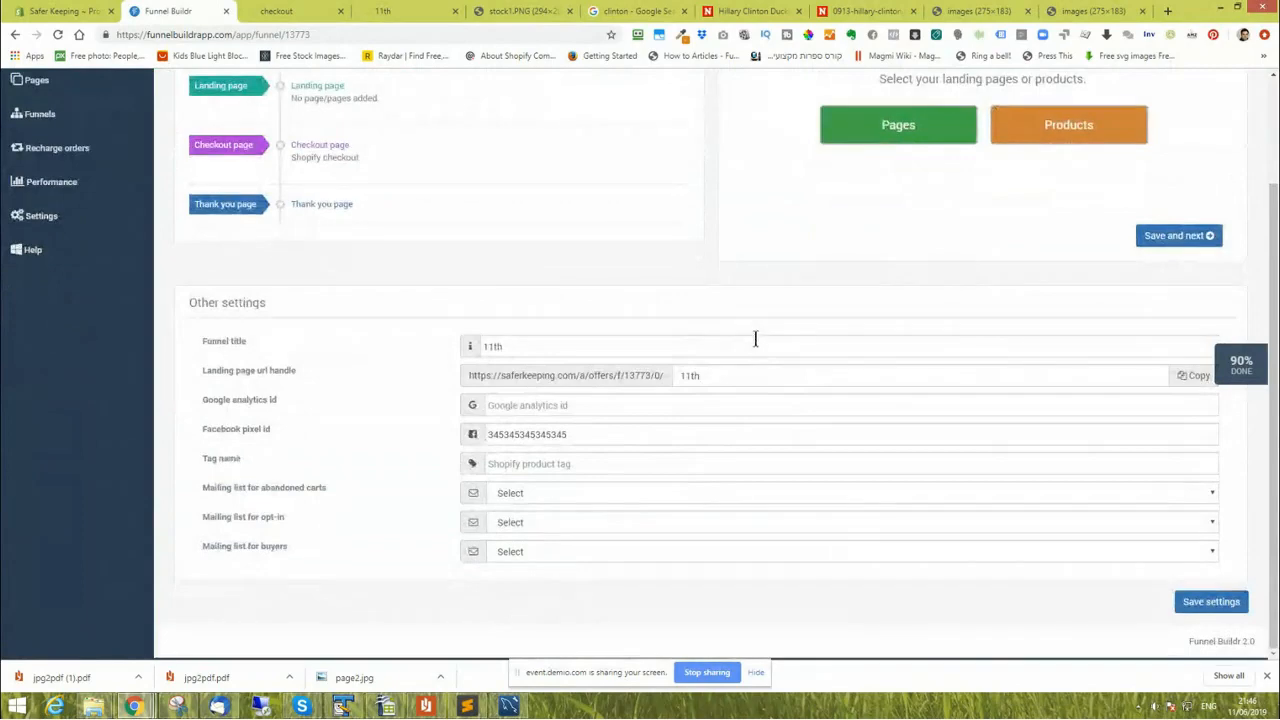
pyautogui.scroll(3, 756, 339)
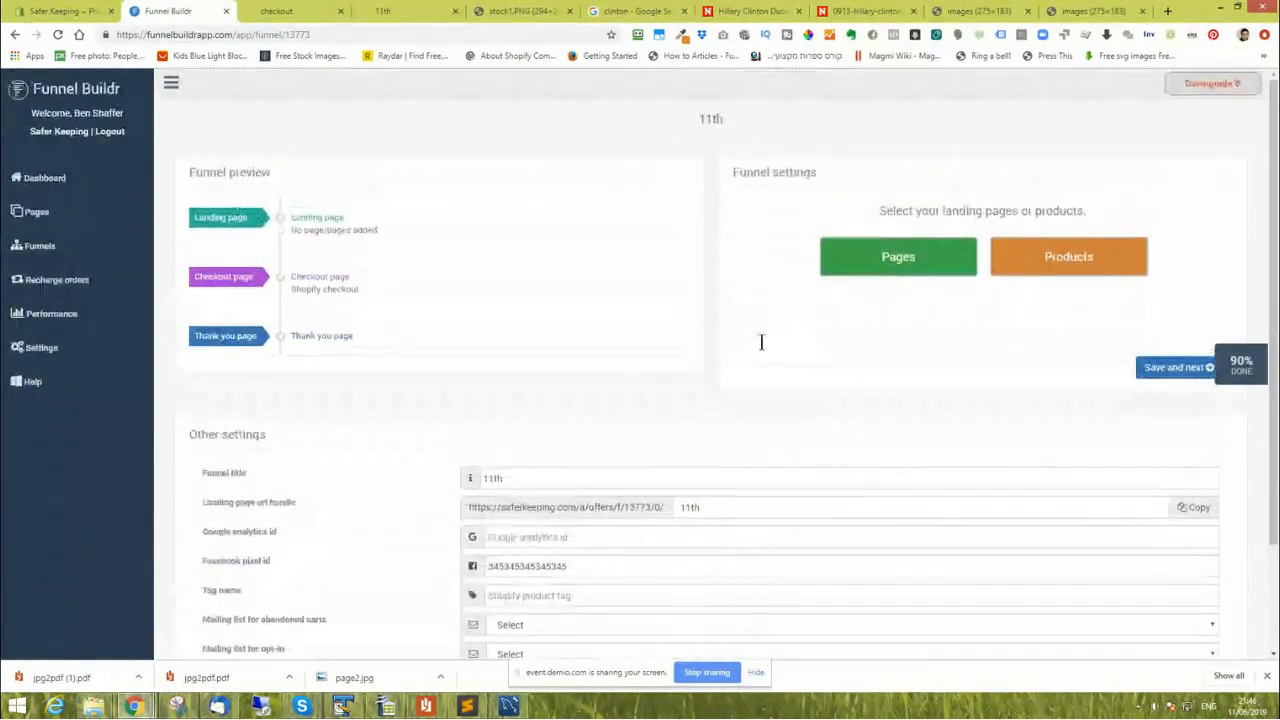
pyautogui.scroll(-1, 760, 340)
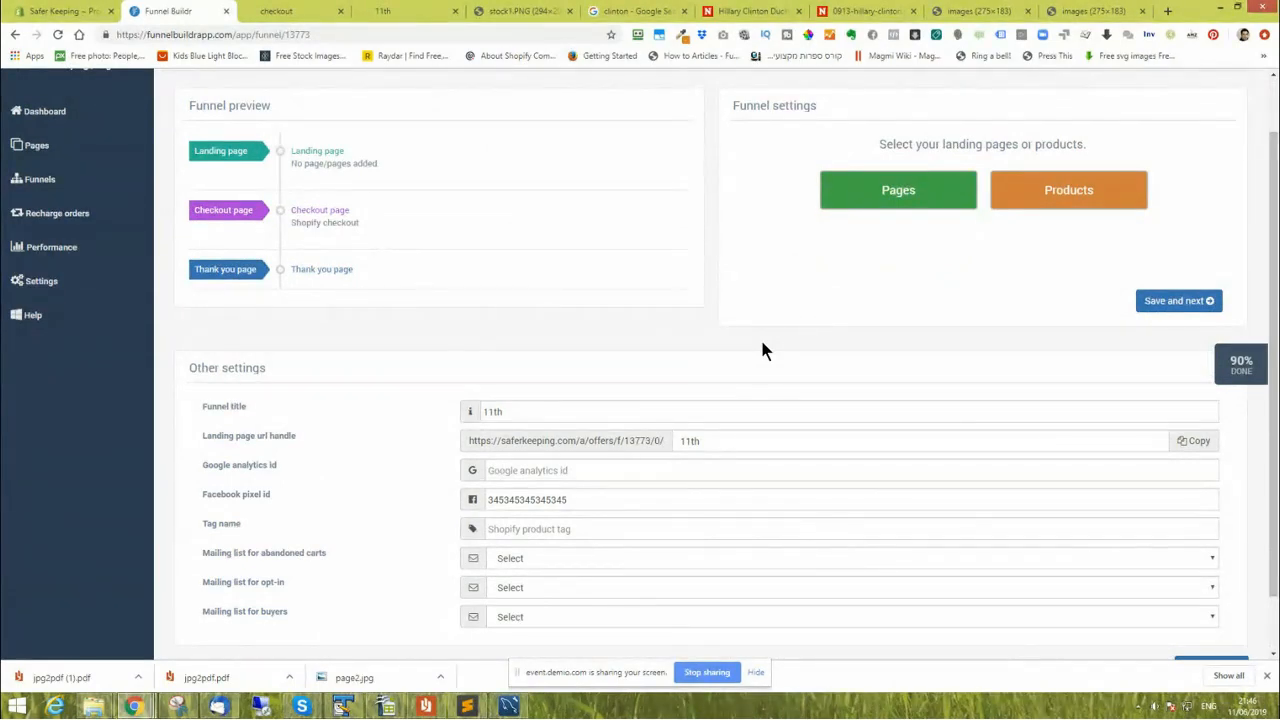
pyautogui.click(45, 11)
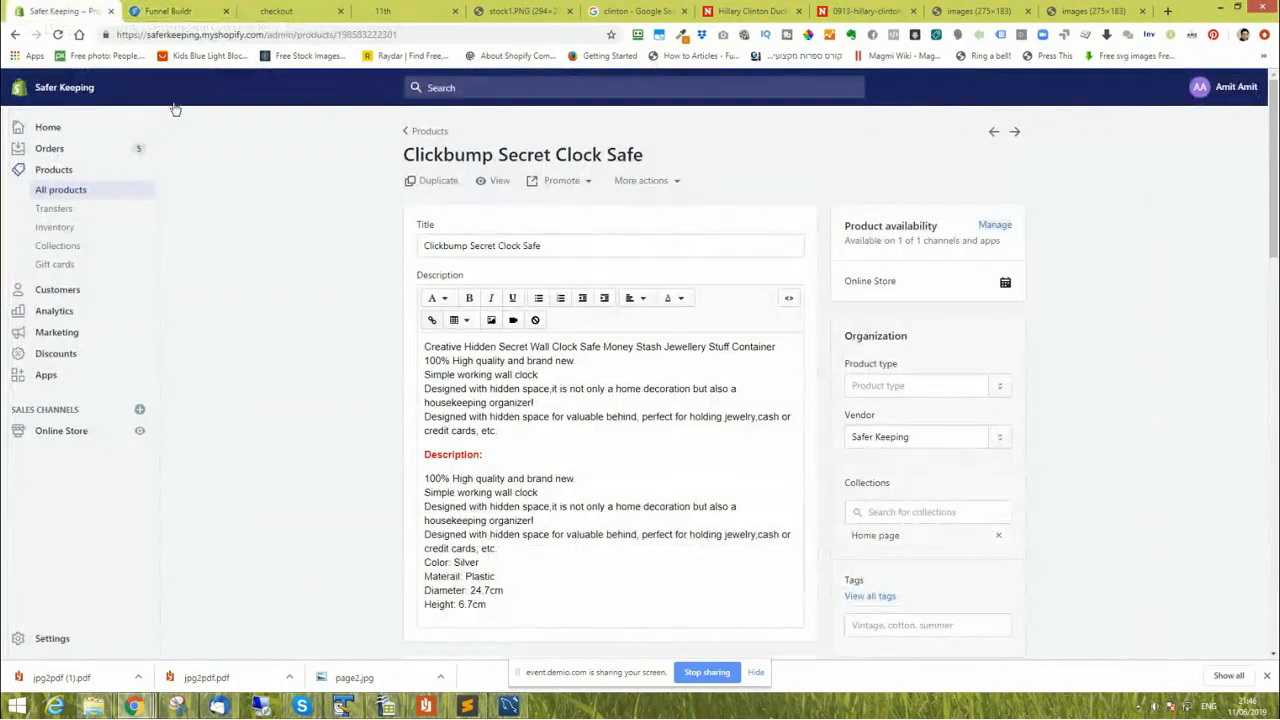
pyautogui.click(494, 181)
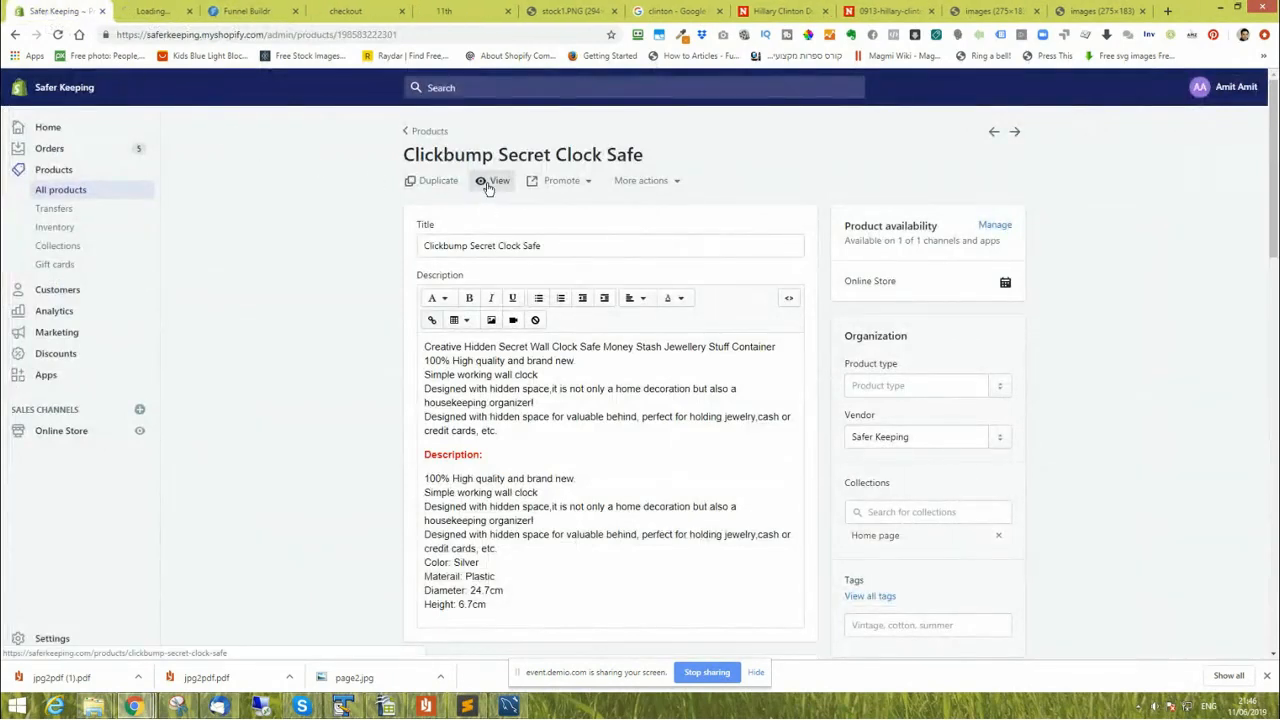
pyautogui.click(150, 12)
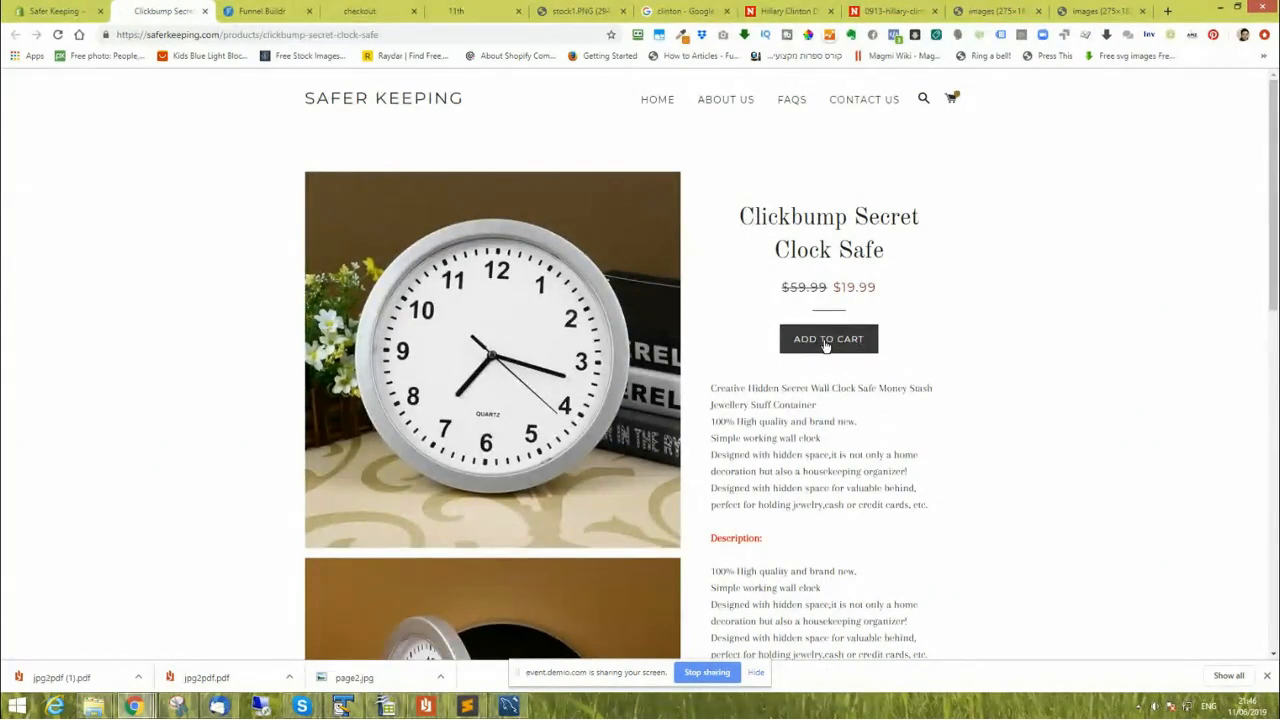
# Back in Funnel Buildr, search products for "safe" and save Clickbump Secret Clock Safe as the funnel's landing product.
pyautogui.click(245, 11)
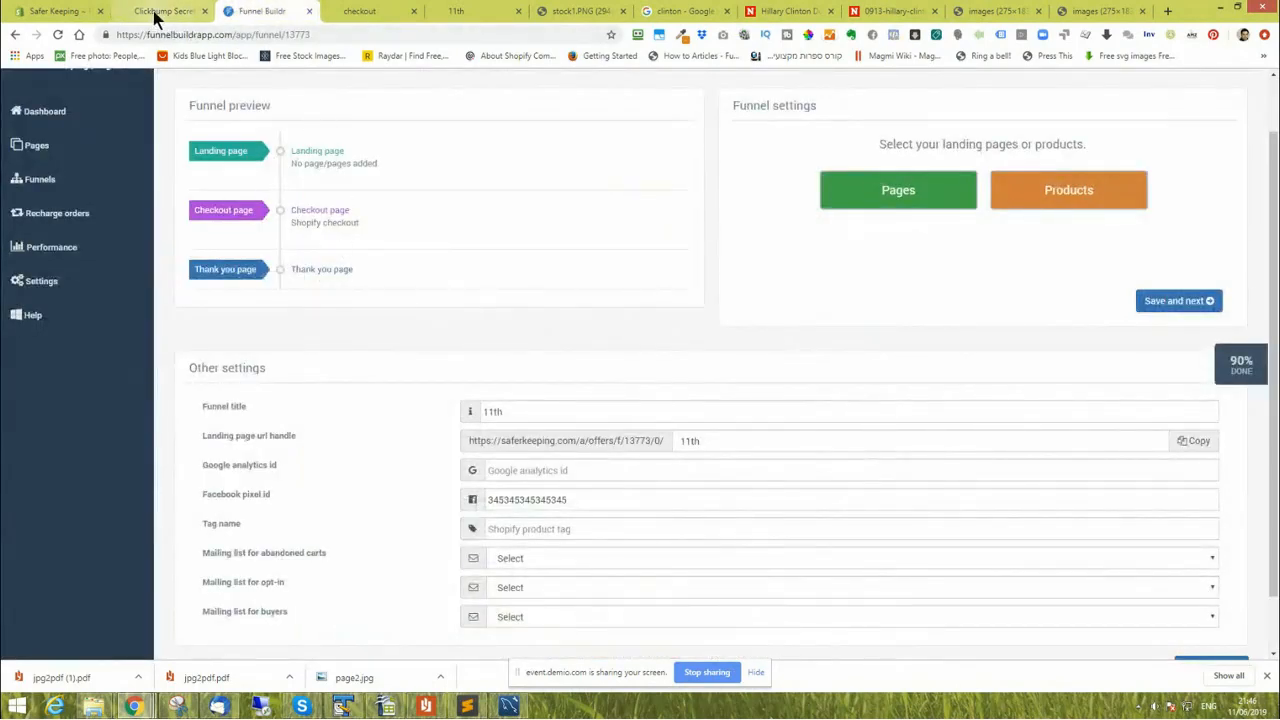
pyautogui.click(1080, 191)
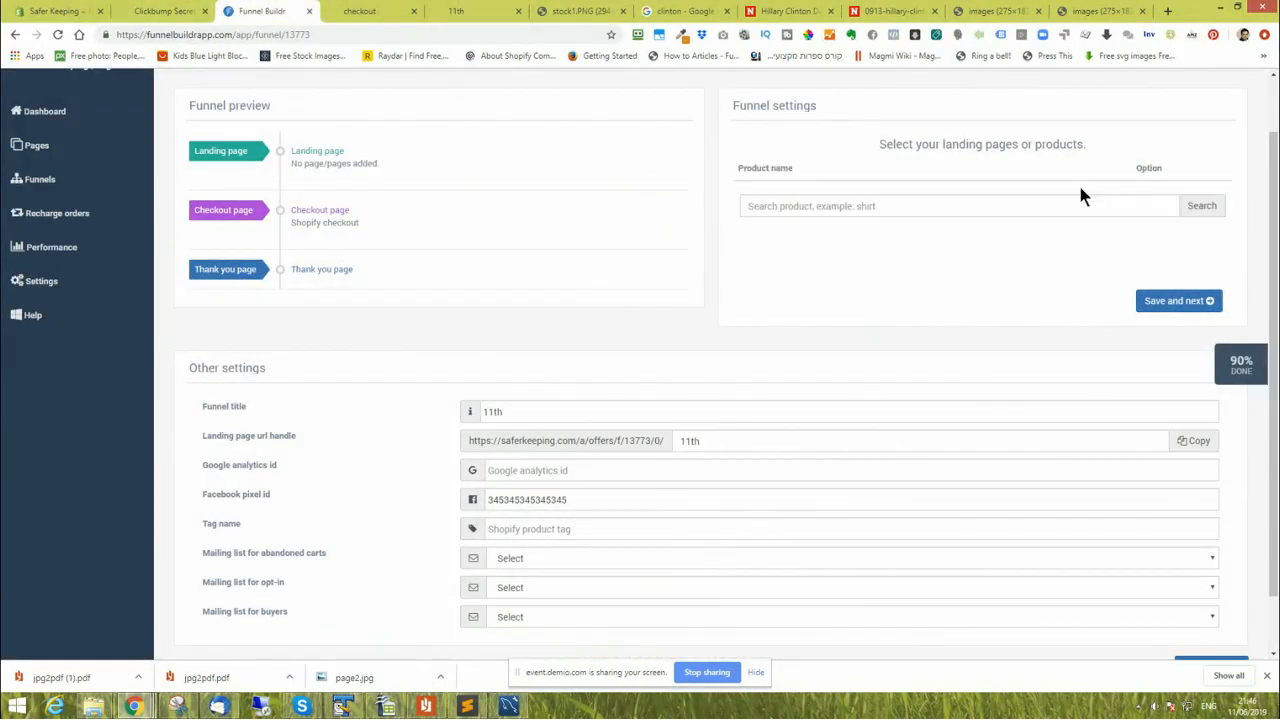
pyautogui.click(875, 206)
pyautogui.write('safe')
pyautogui.click(1203, 206)
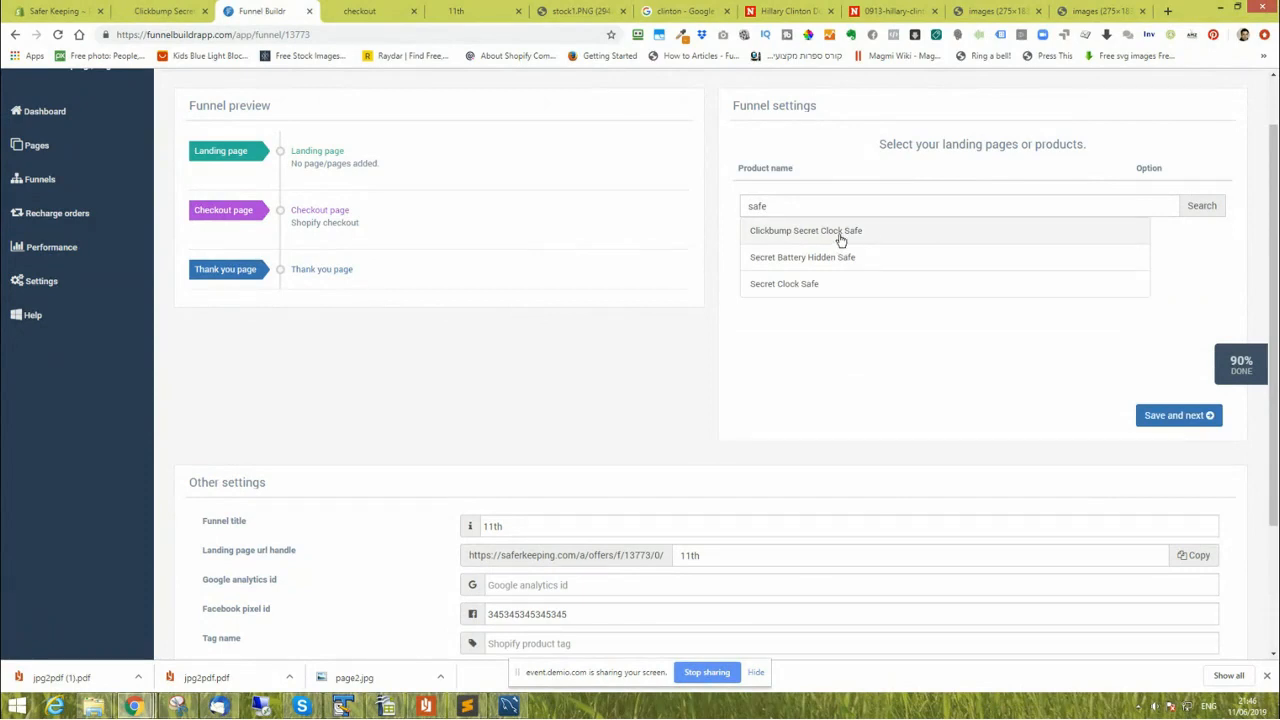
pyautogui.click(840, 235)
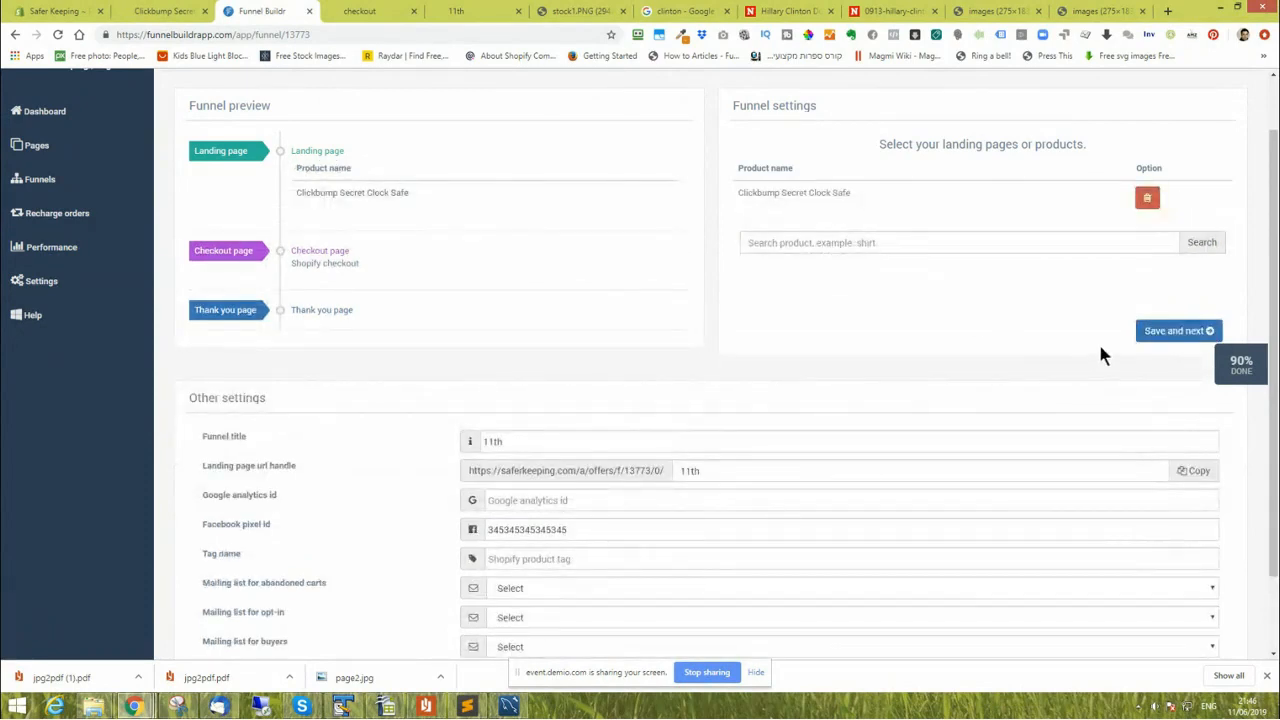
pyautogui.click(1161, 332)
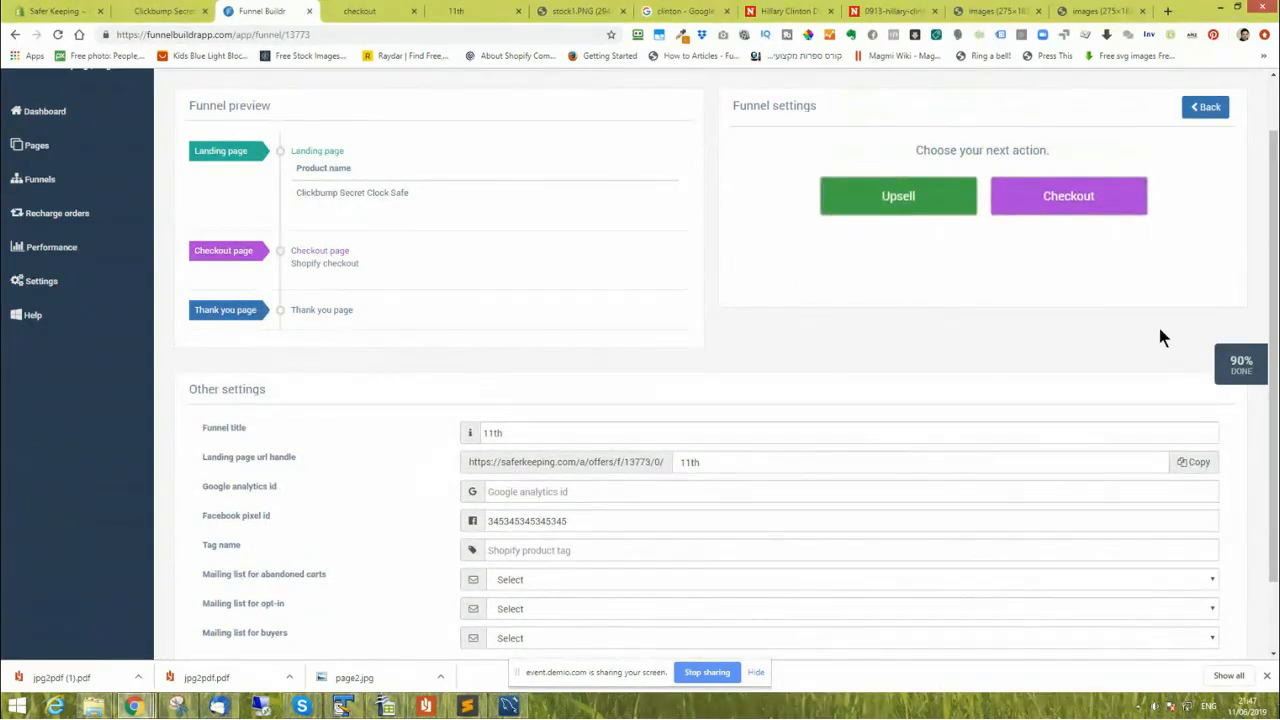
# Set the checkout type to Funnel buildr checkout with the custom page "checkout", and save the funnel ending at the thank you page.
pyautogui.click(1055, 210)
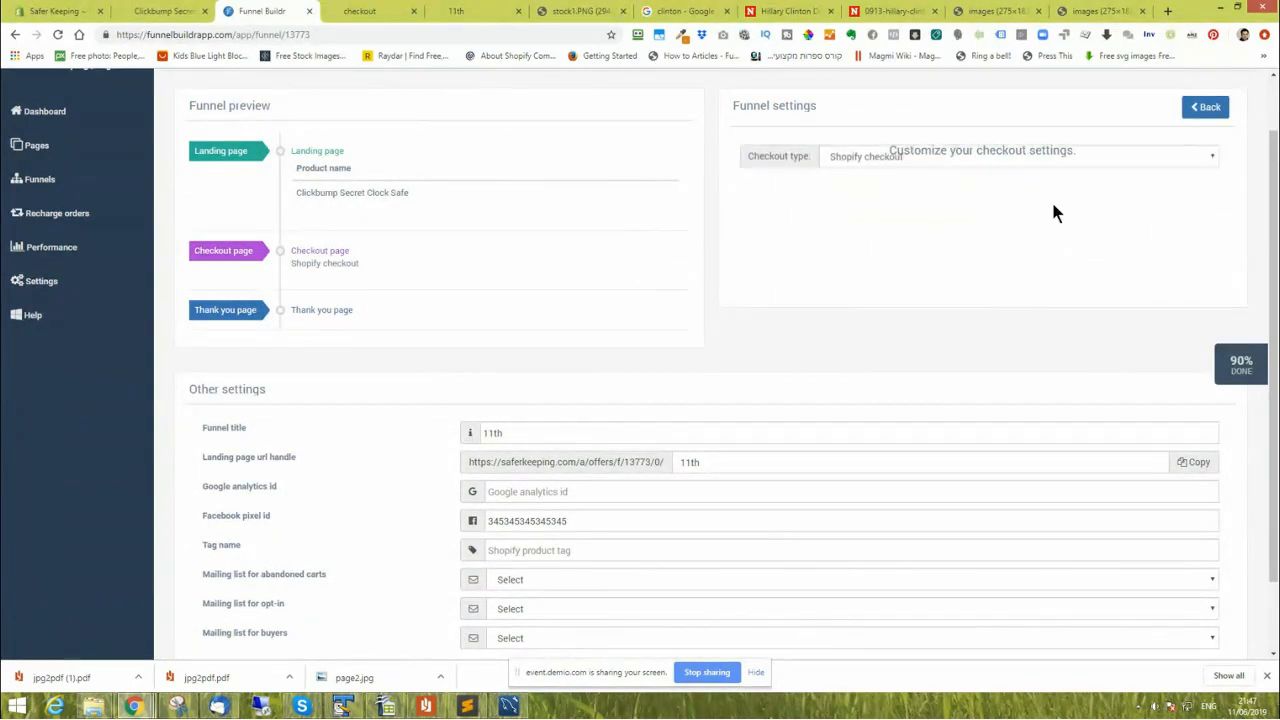
pyautogui.click(857, 188)
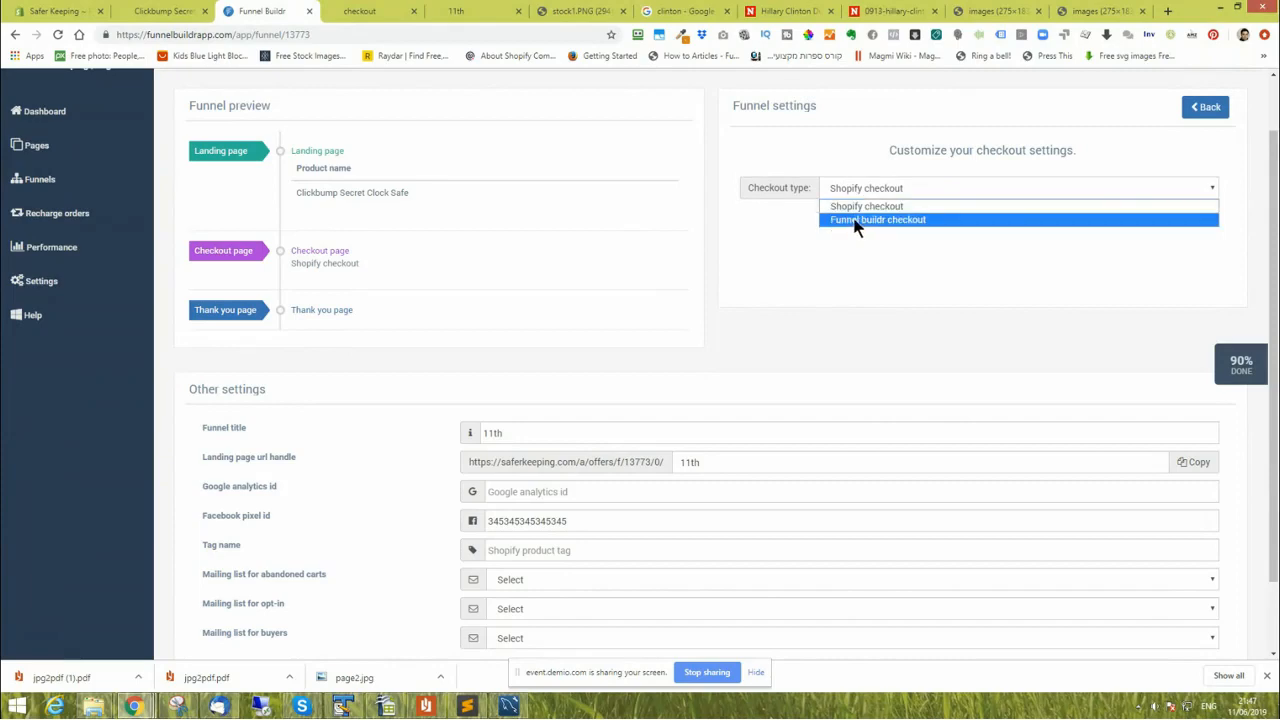
pyautogui.click(857, 222)
pyautogui.click(853, 240)
pyautogui.scroll(-10, 855, 360)
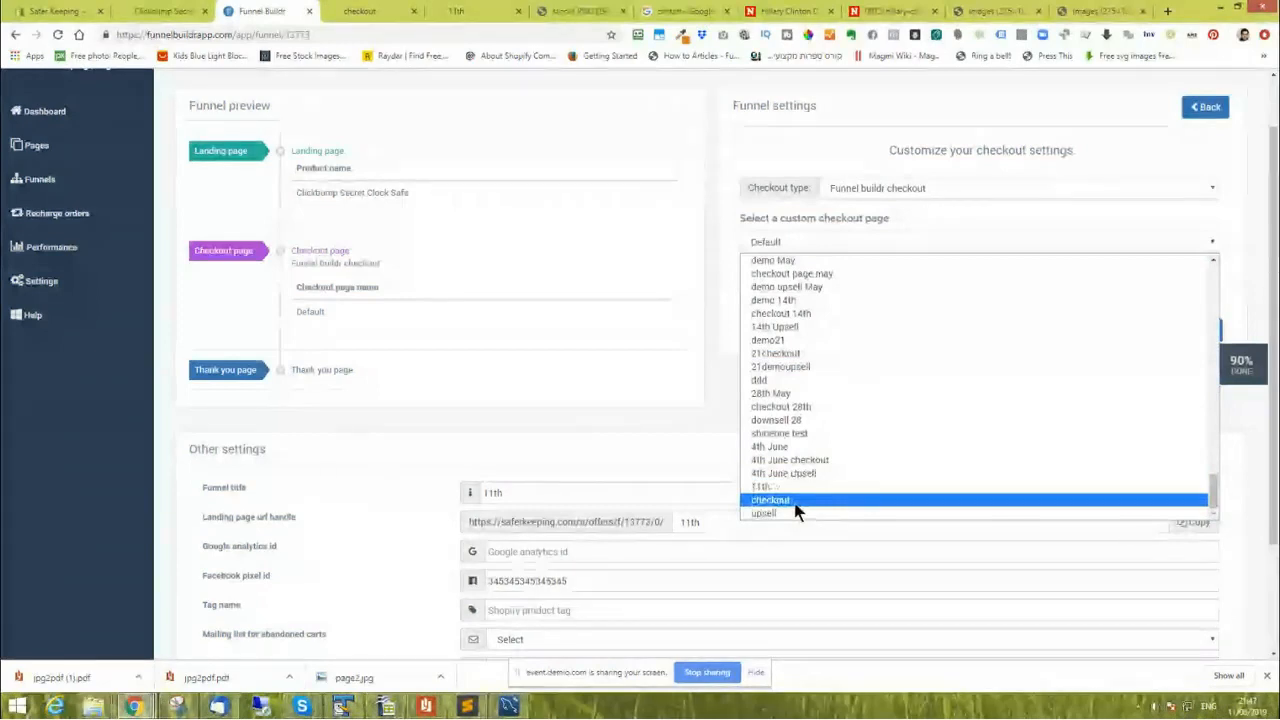
pyautogui.click(798, 499)
pyautogui.click(1170, 332)
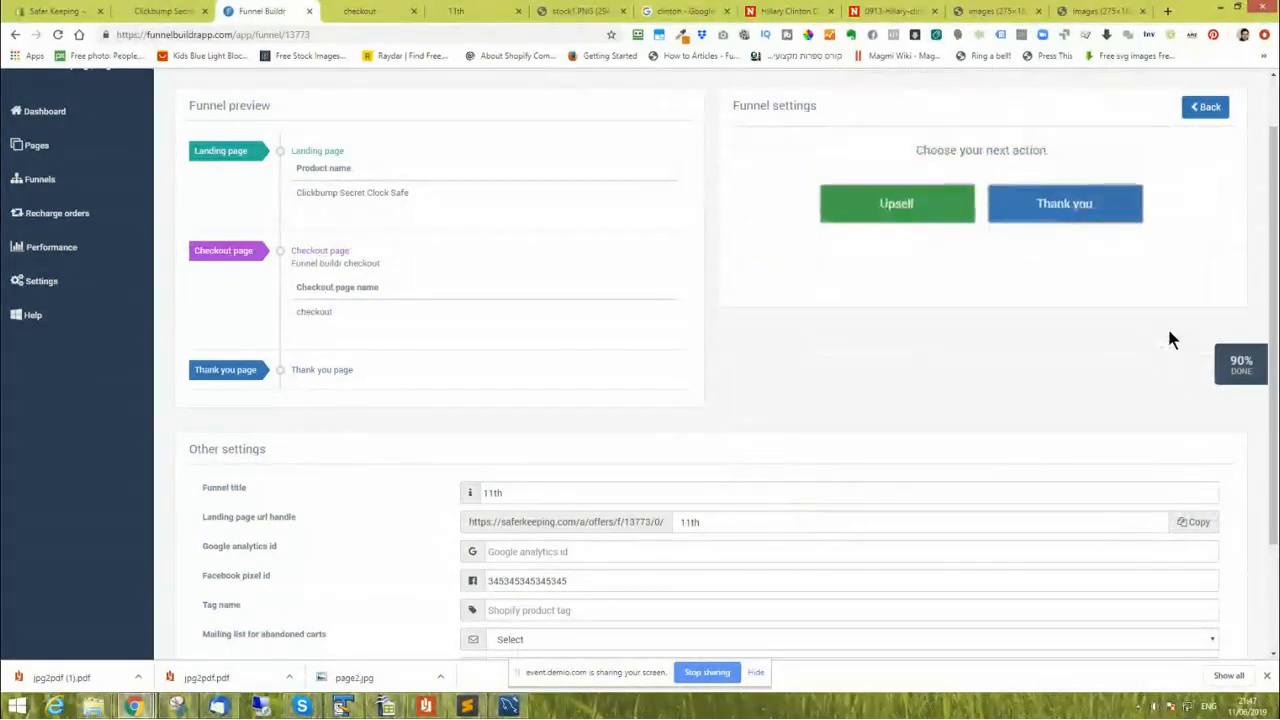
pyautogui.click(1064, 198)
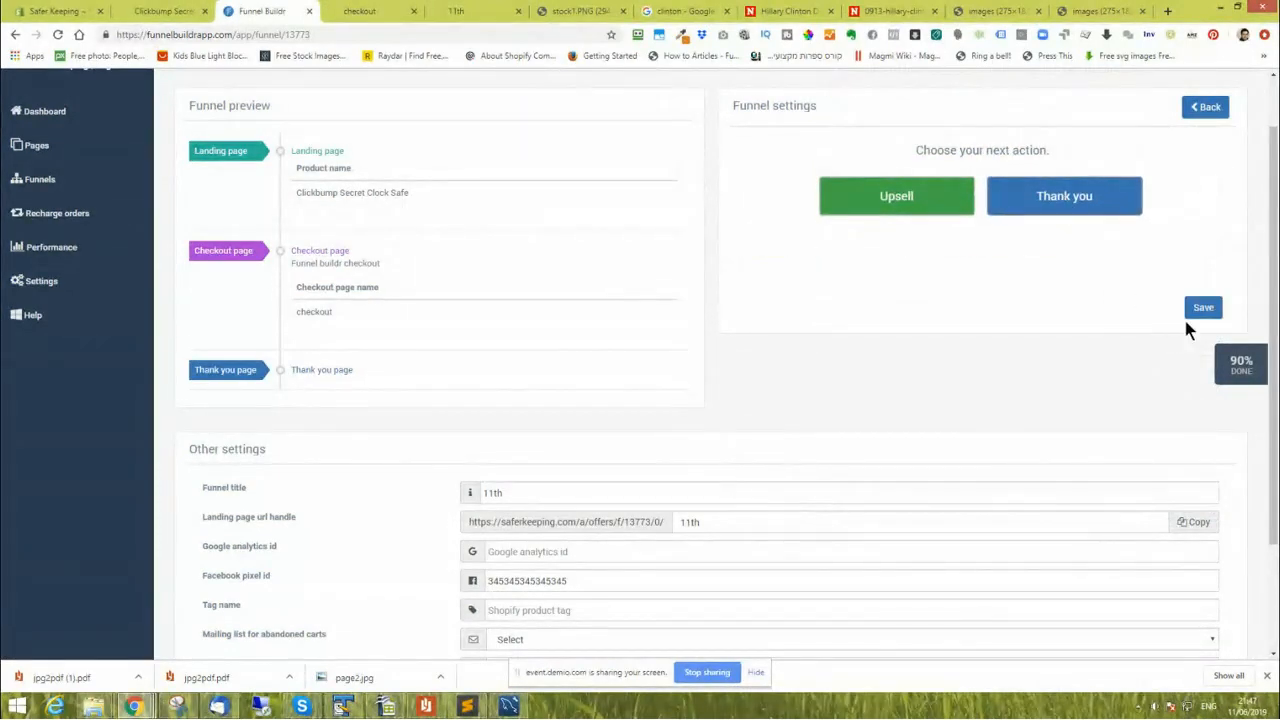
pyautogui.click(1195, 308)
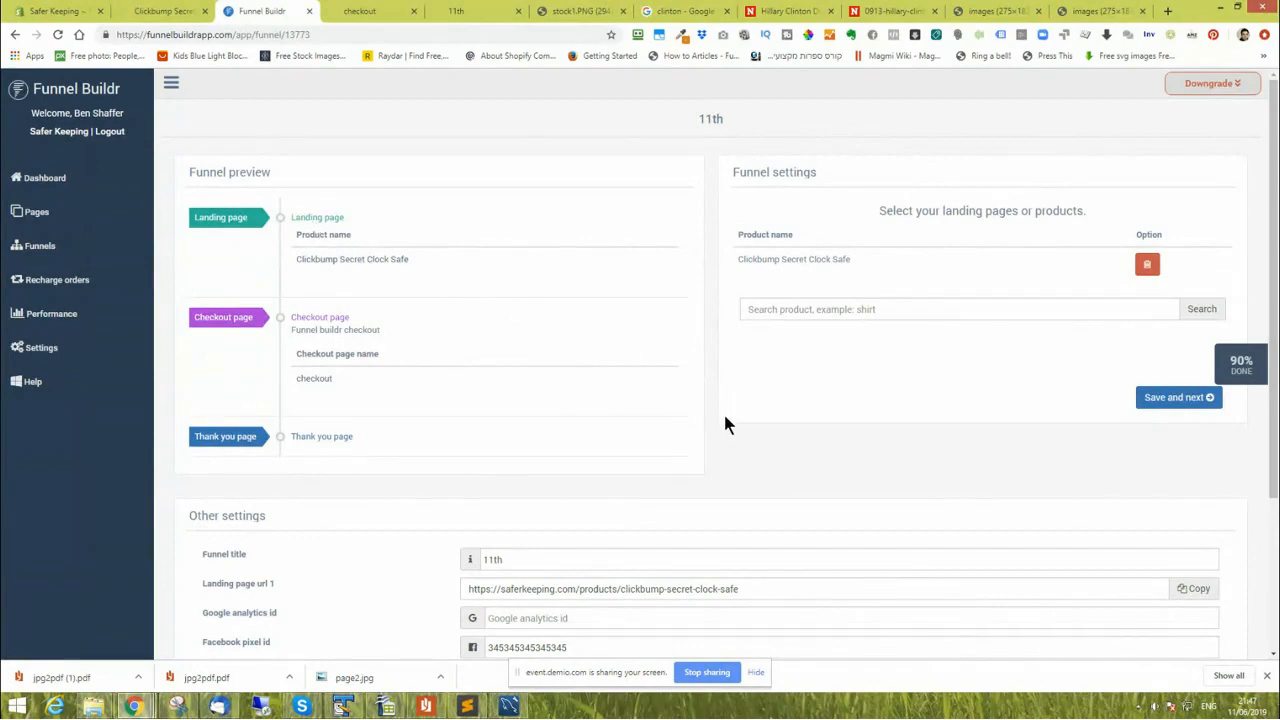
# Set the funnel's tag name to 11 and save its settings.
pyautogui.scroll(-3, 725, 418)
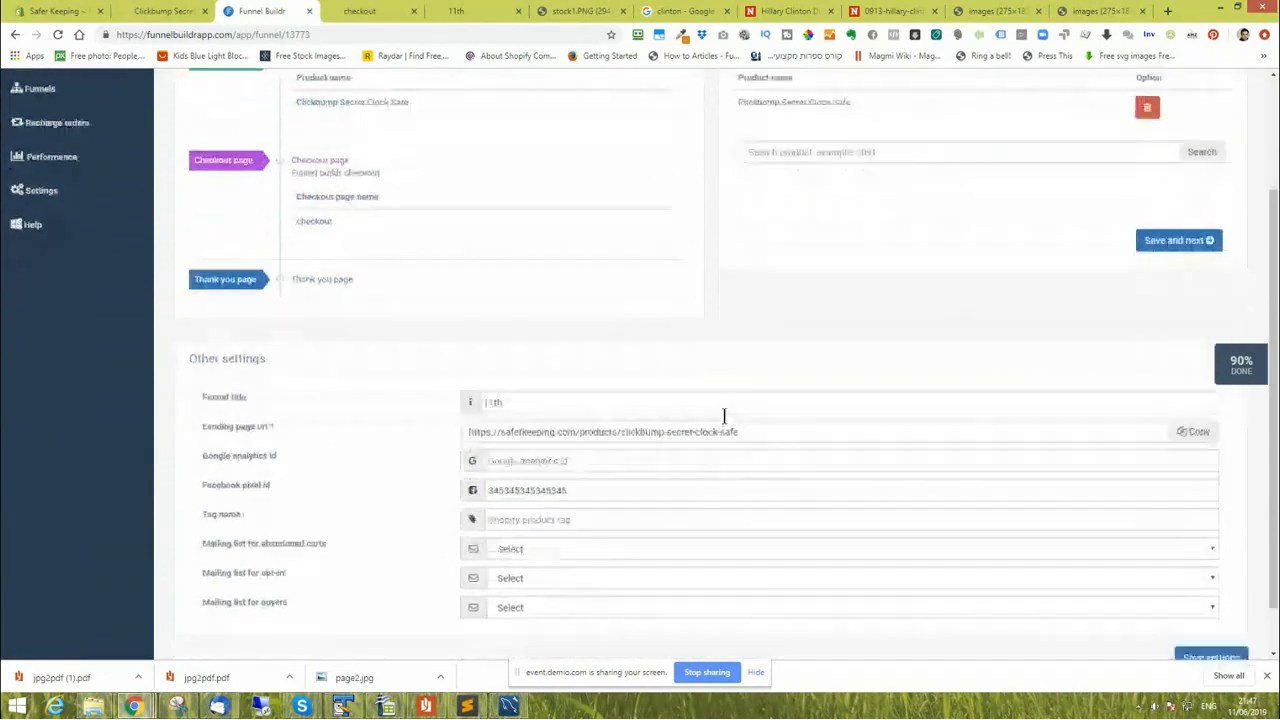
pyautogui.scroll(2, 723, 414)
pyautogui.scroll(-2, 723, 414)
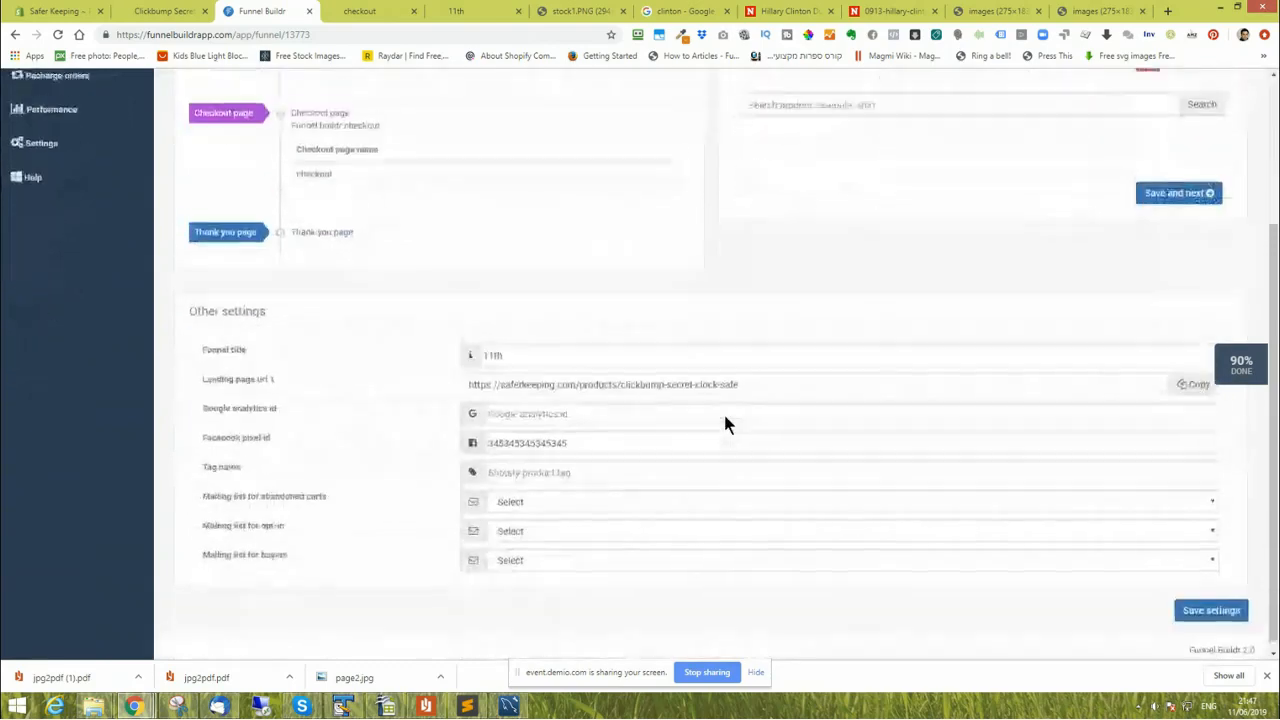
pyautogui.click(549, 464)
pyautogui.write('11')
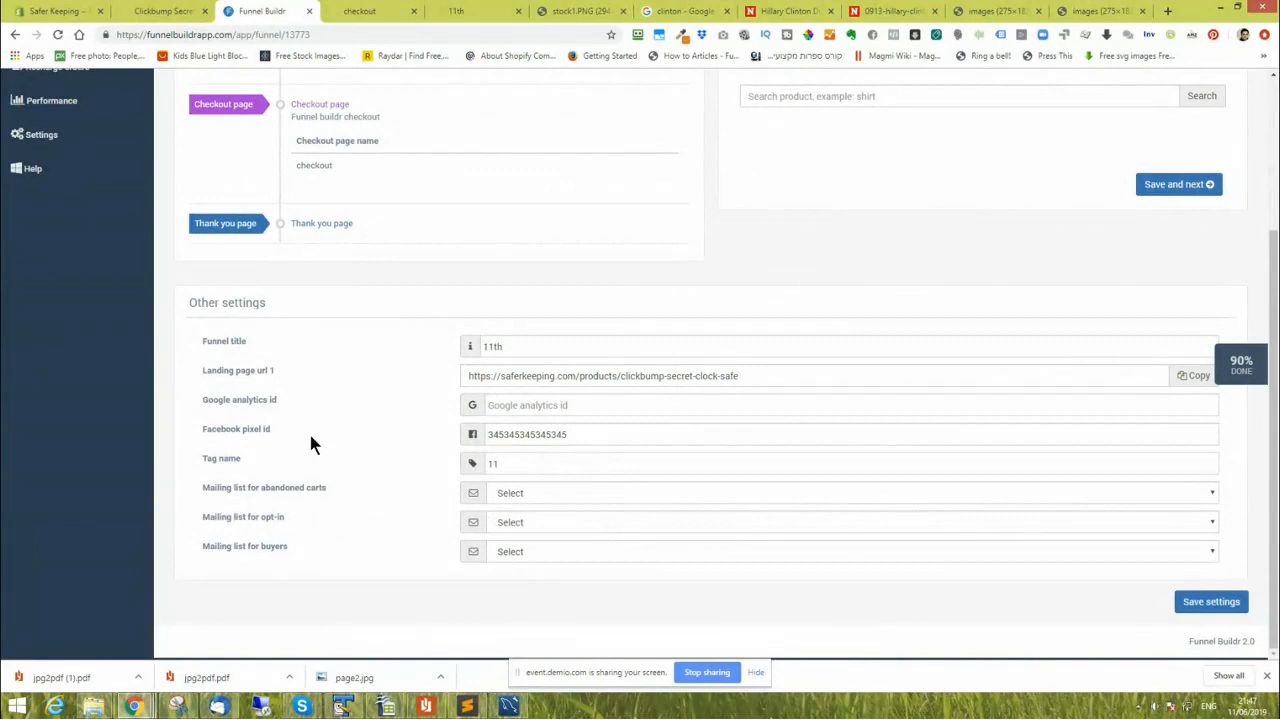
pyautogui.click(1195, 603)
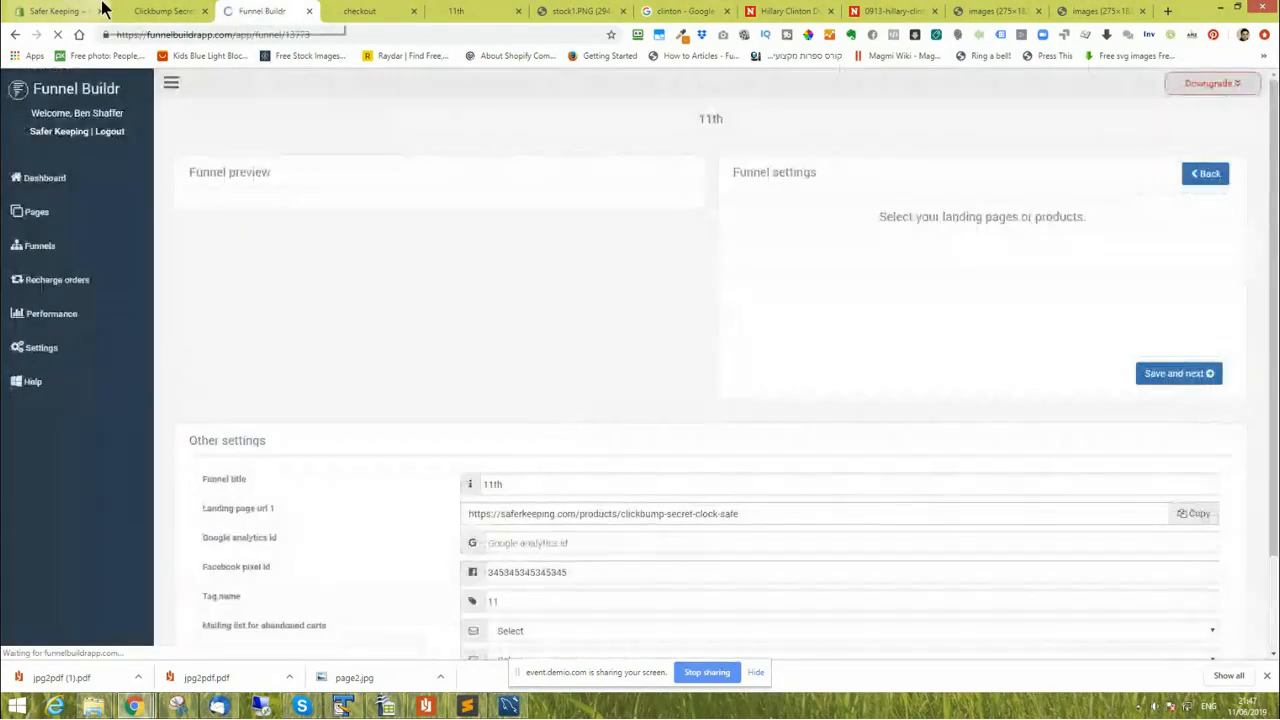
# Compare the Shopify product list and the clock safe's storefront page with the 11th funnel's preview and other settings in Funnel Buildr.
pyautogui.click(63, 12)
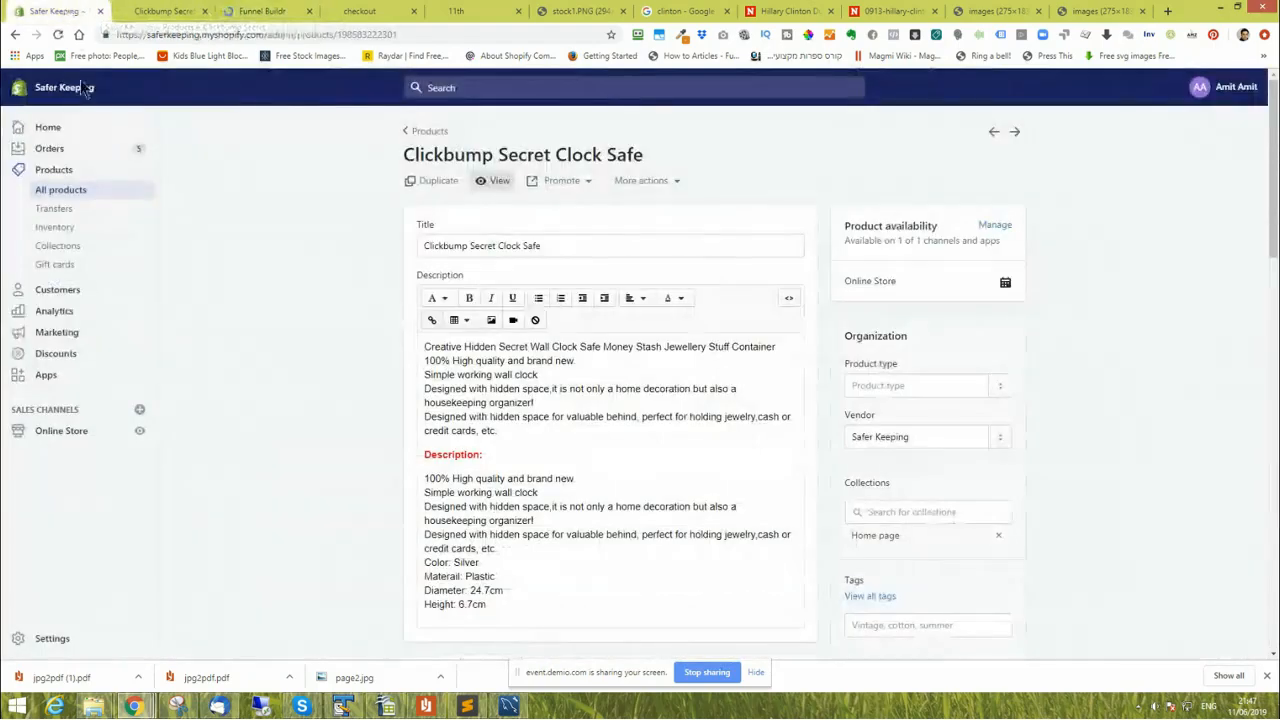
pyautogui.click(60, 190)
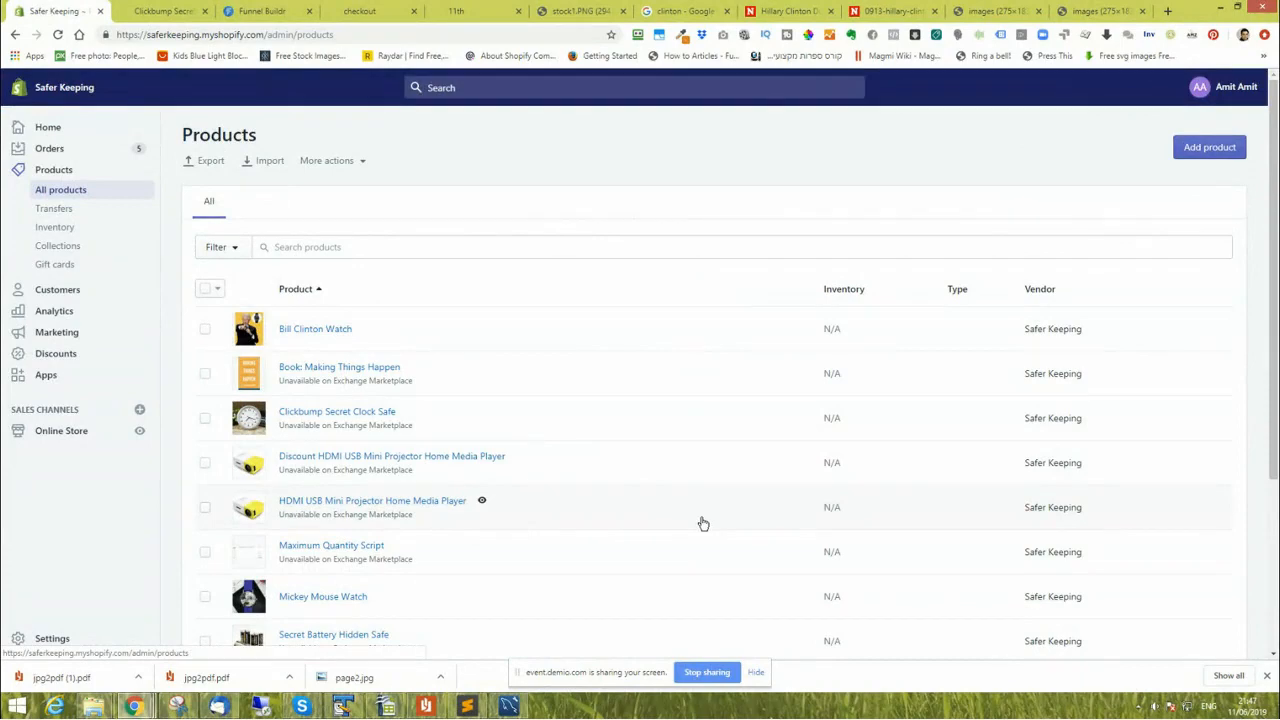
pyautogui.click(157, 12)
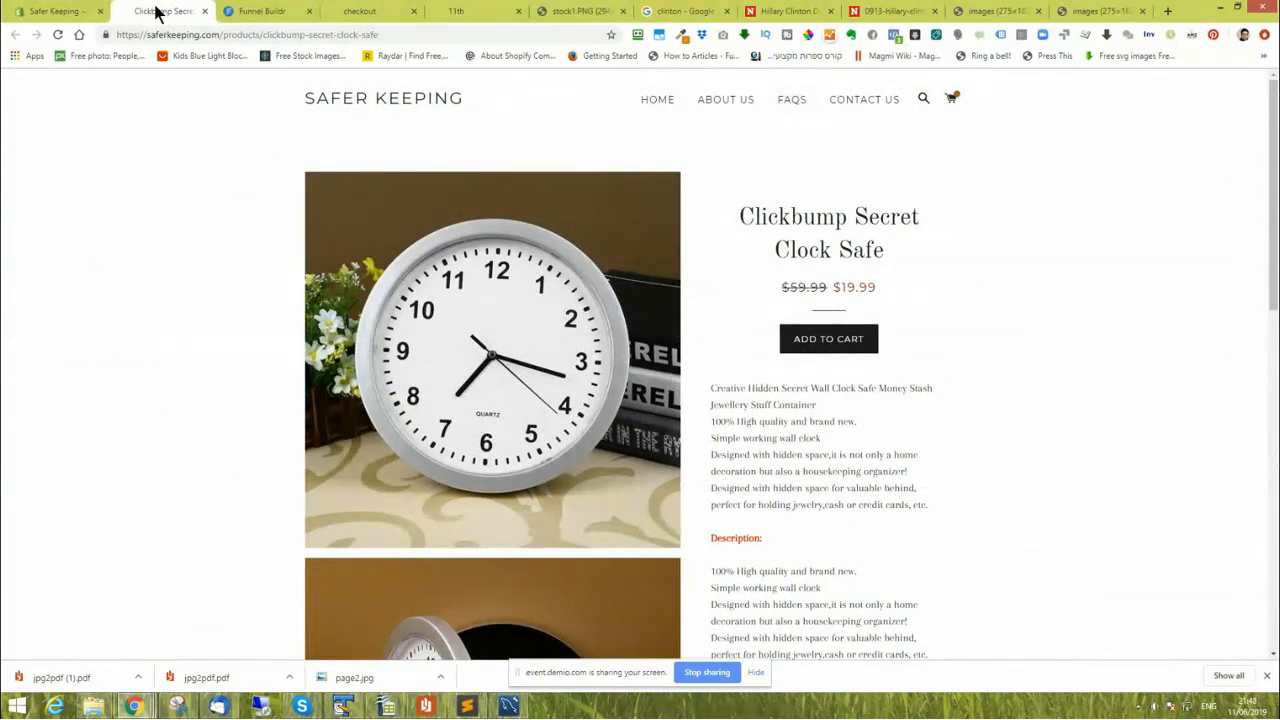
pyautogui.click(252, 12)
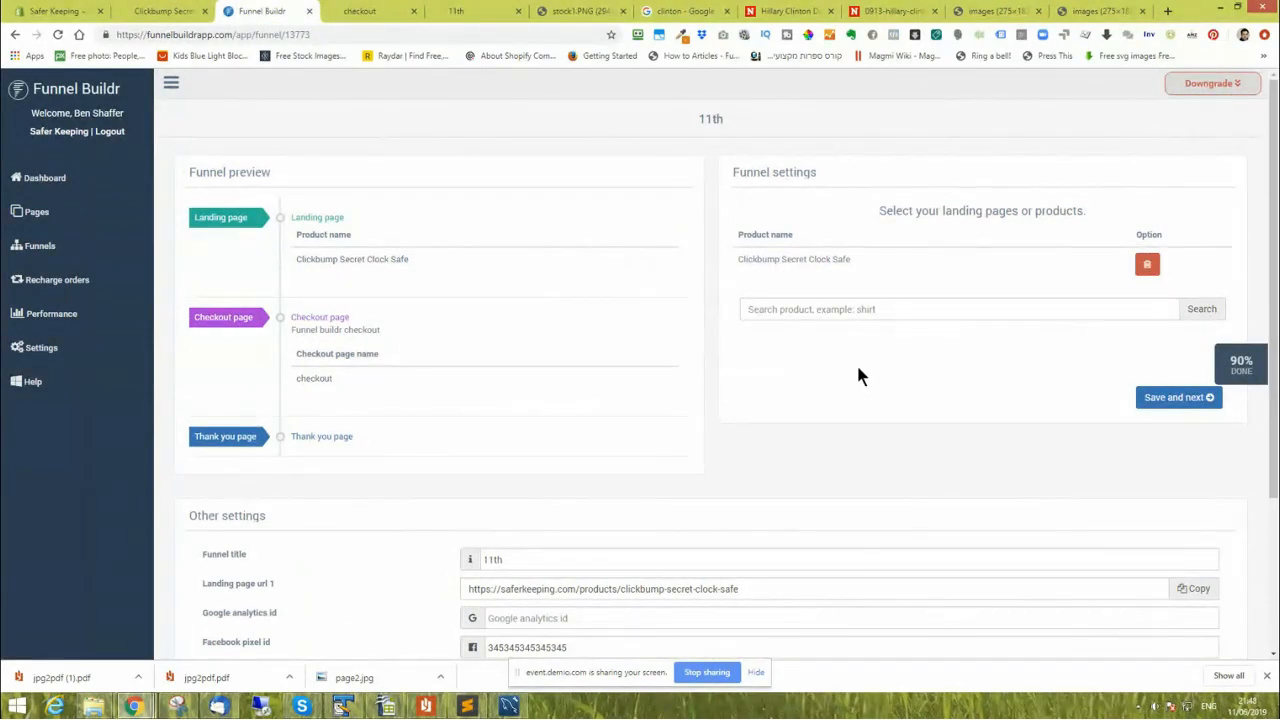
pyautogui.scroll(-2, 818, 367)
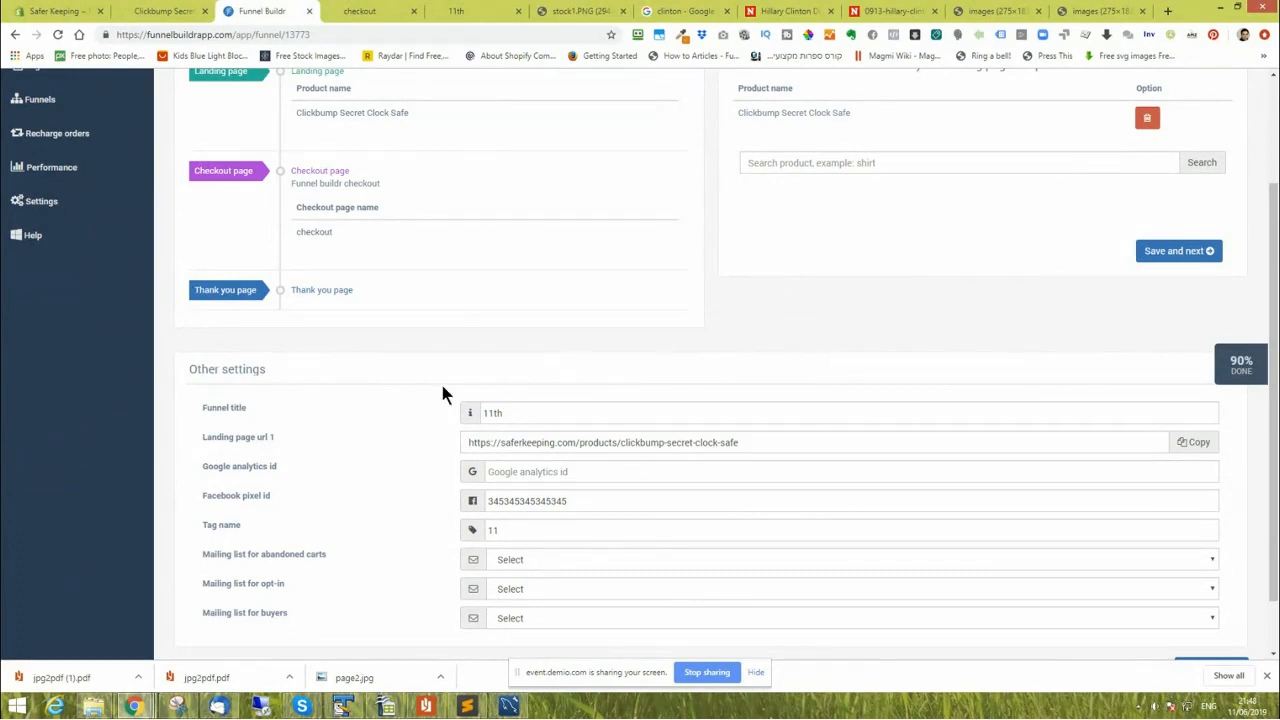
pyautogui.scroll(3, 443, 391)
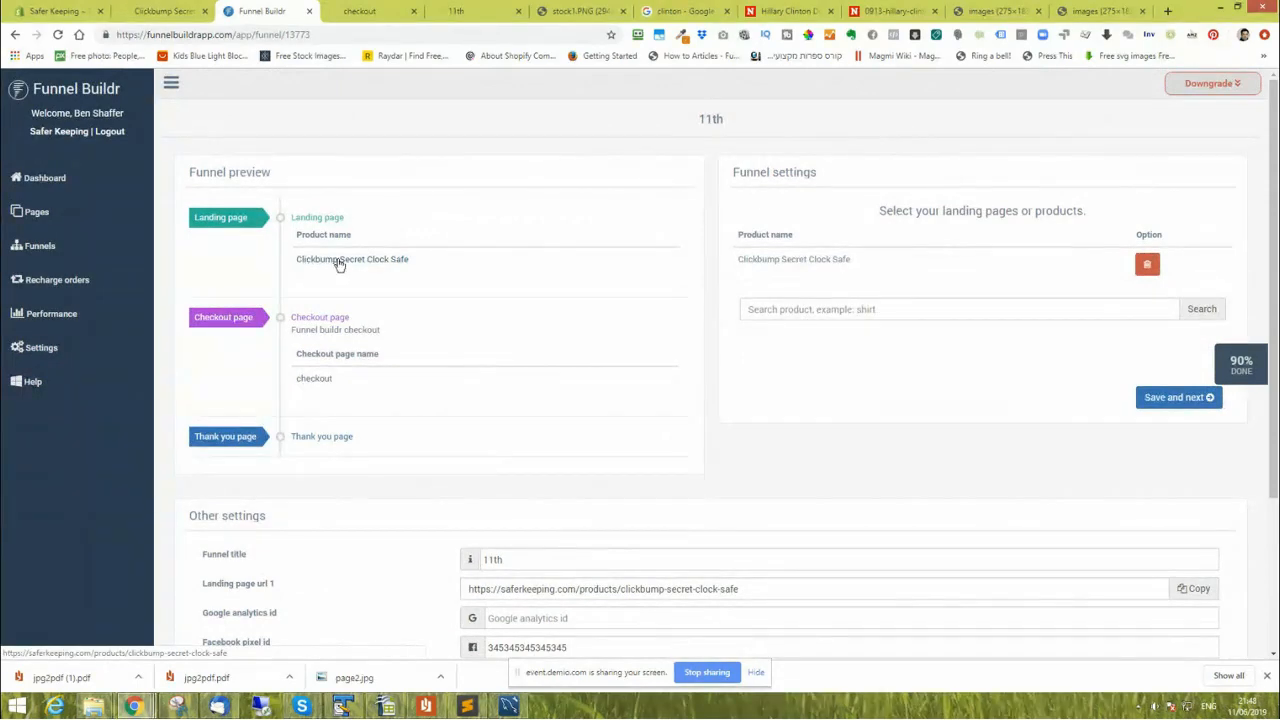
pyautogui.click(158, 12)
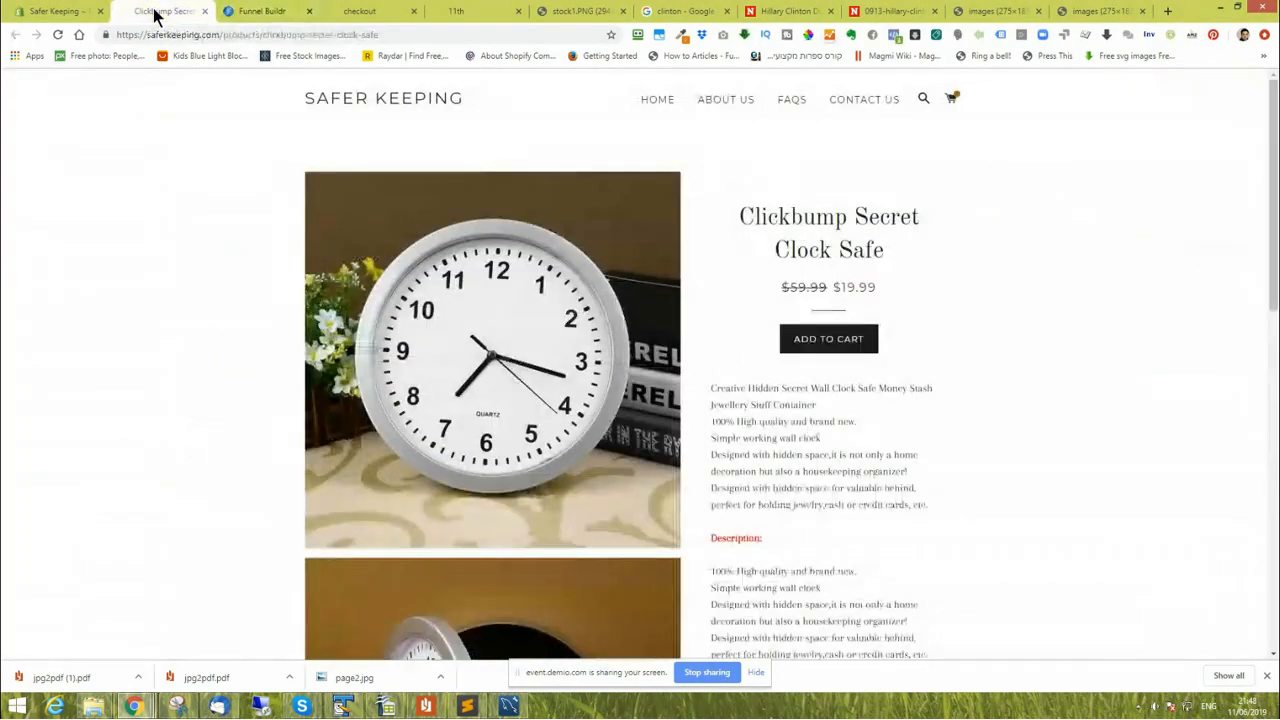
pyautogui.click(247, 13)
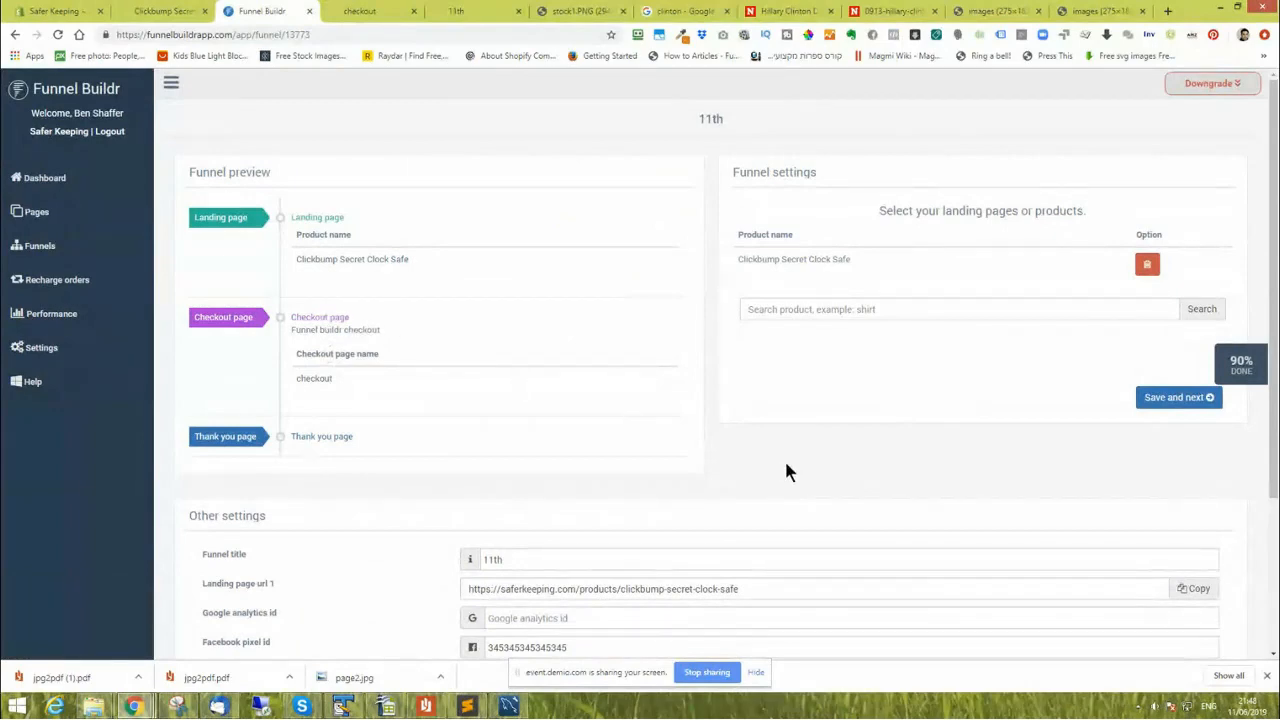
pyautogui.scroll(-3, 786, 470)
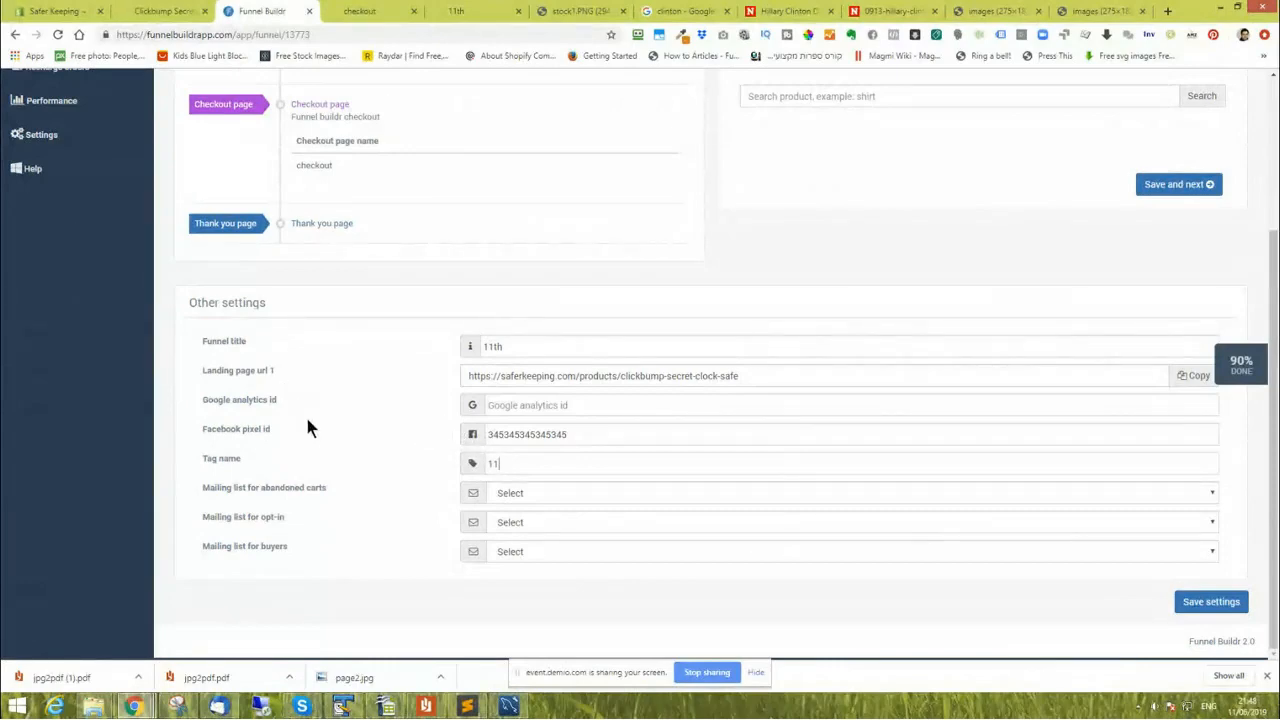
pyautogui.click(57, 12)
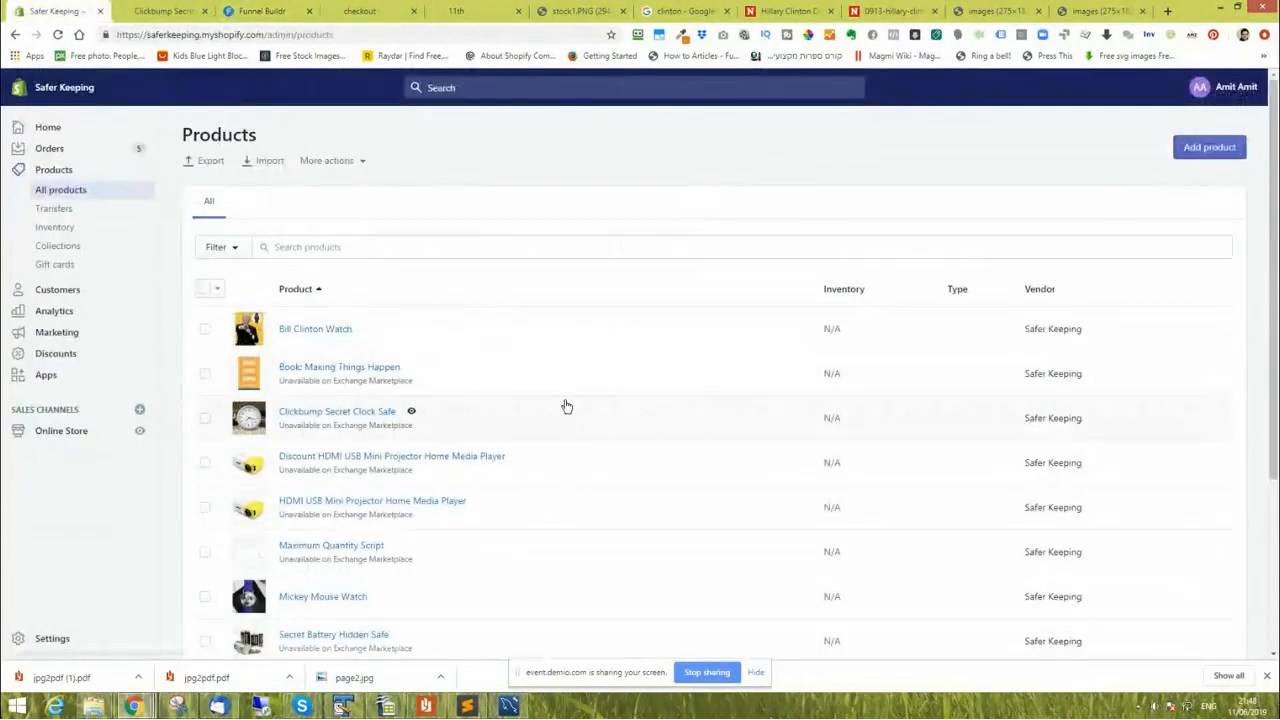
# Add the tag 11 to the Mickey Mouse Watch product in Shopify and save the product.
pyautogui.scroll(-3, 566, 406)
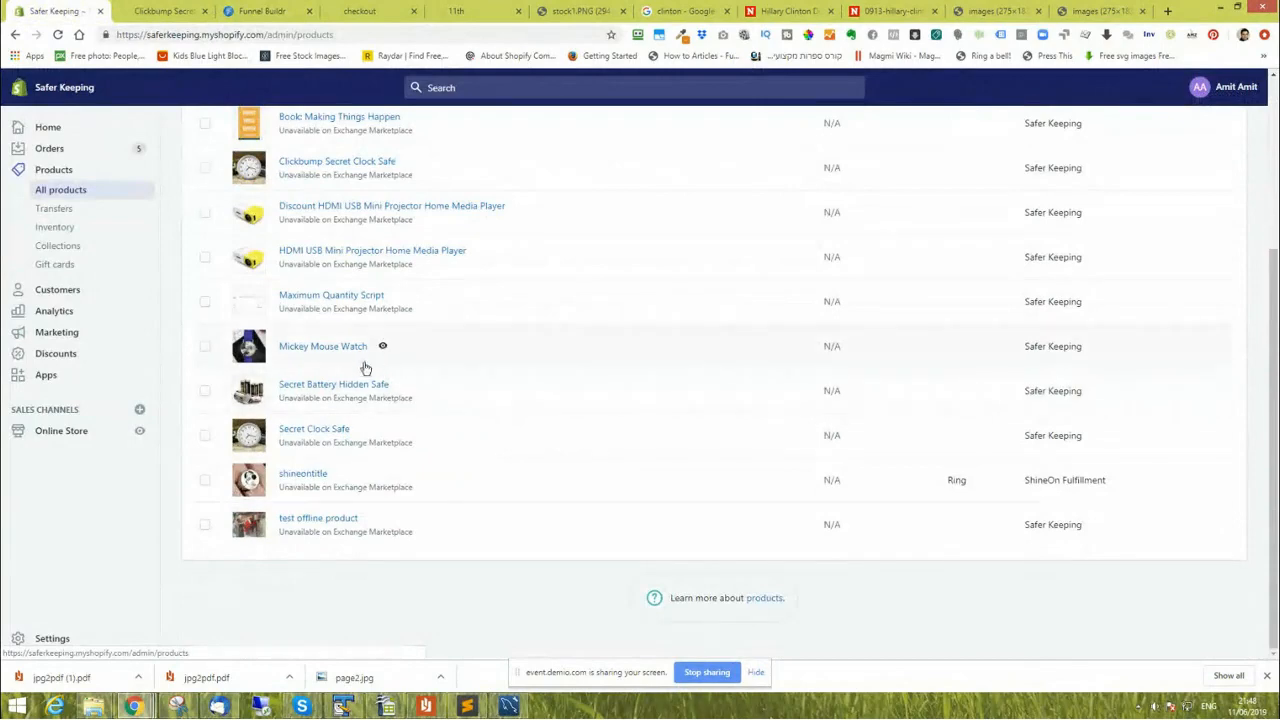
pyautogui.click(331, 348)
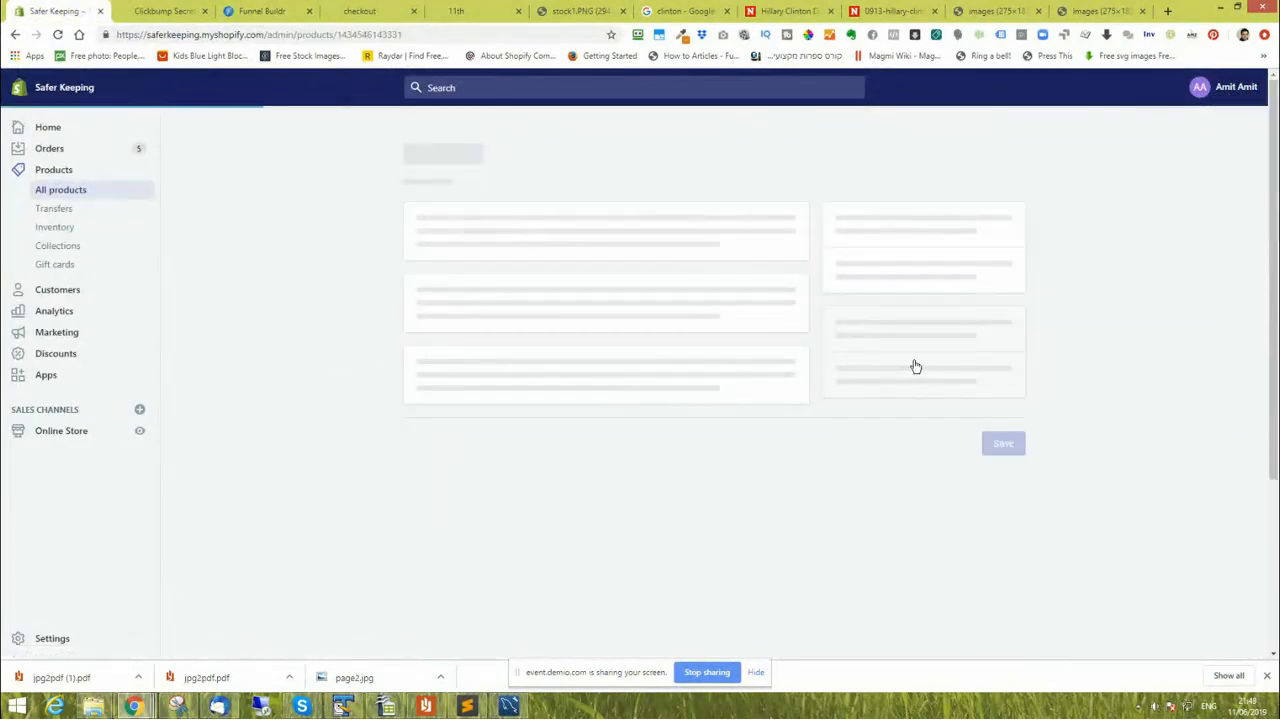
pyautogui.scroll(-2, 852, 405)
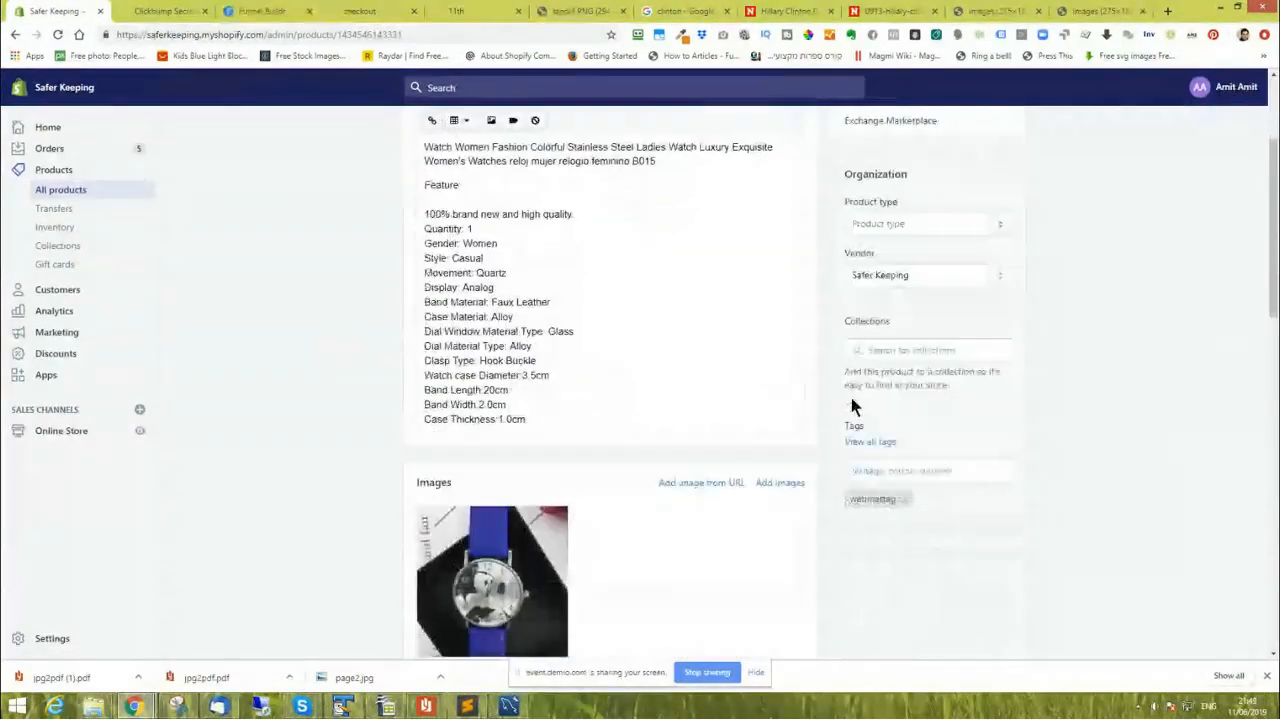
pyautogui.click(892, 470)
pyautogui.write('11')
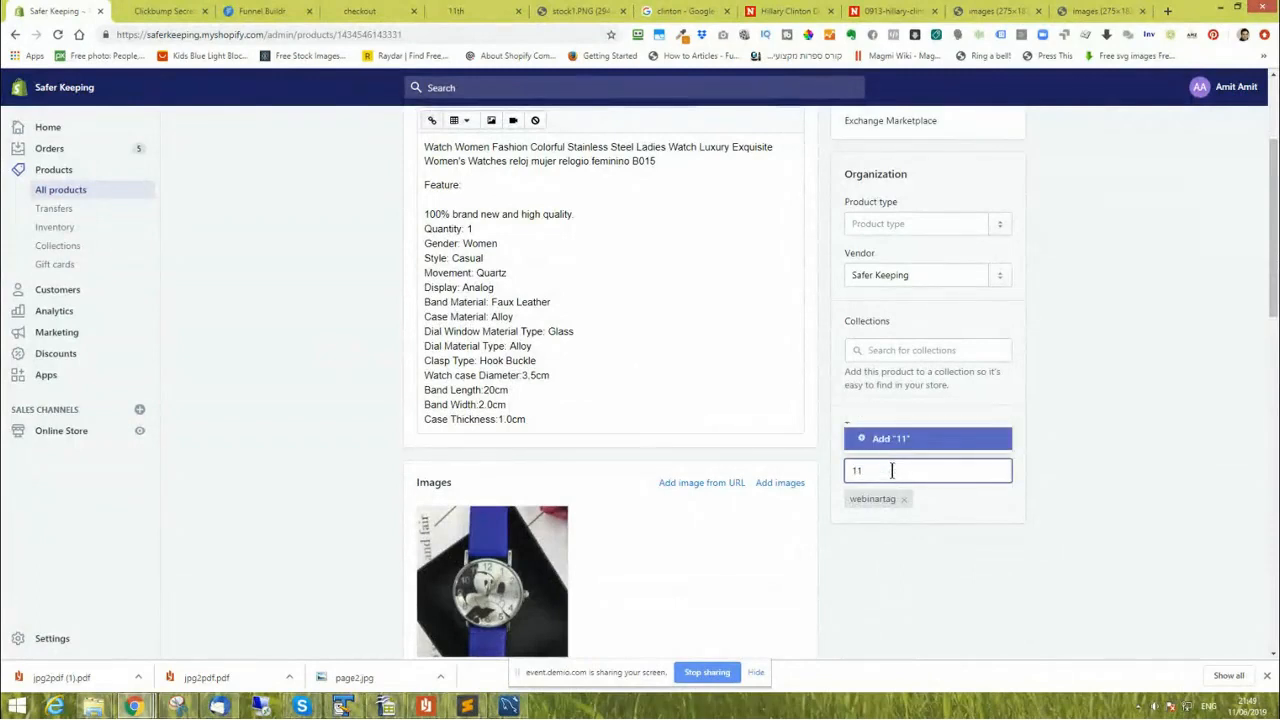
pyautogui.click(890, 440)
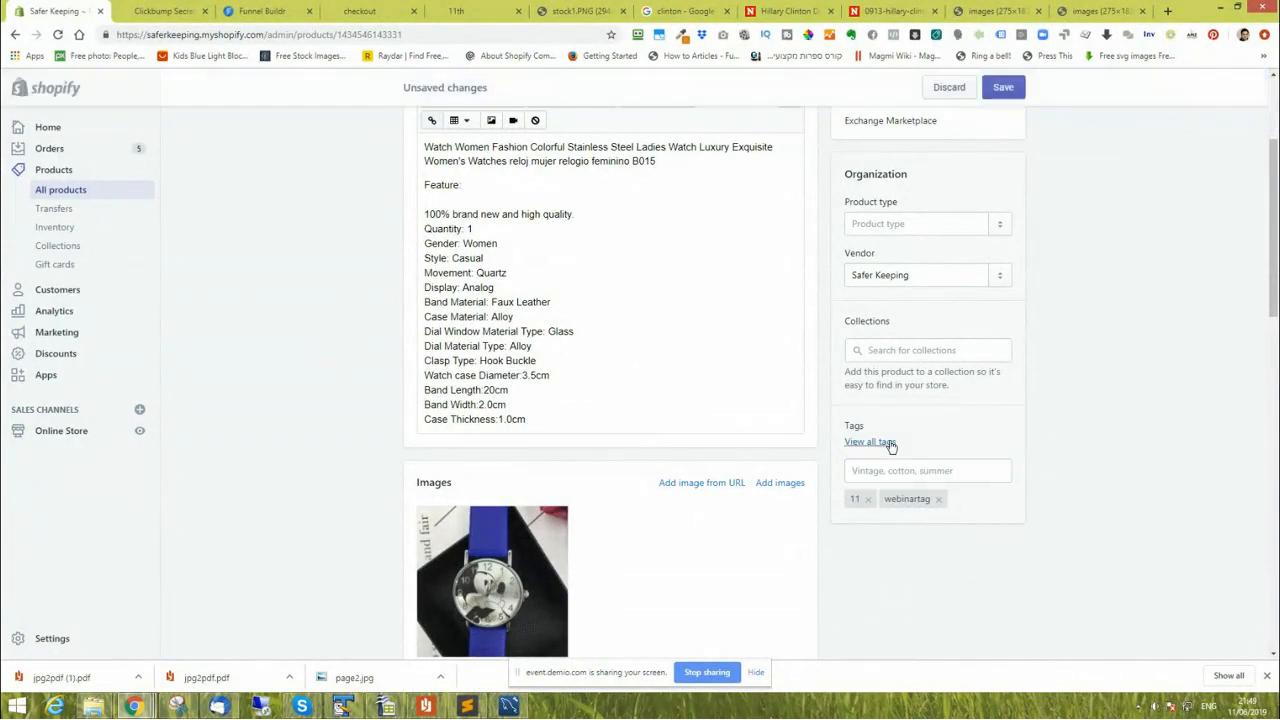
pyautogui.click(1002, 89)
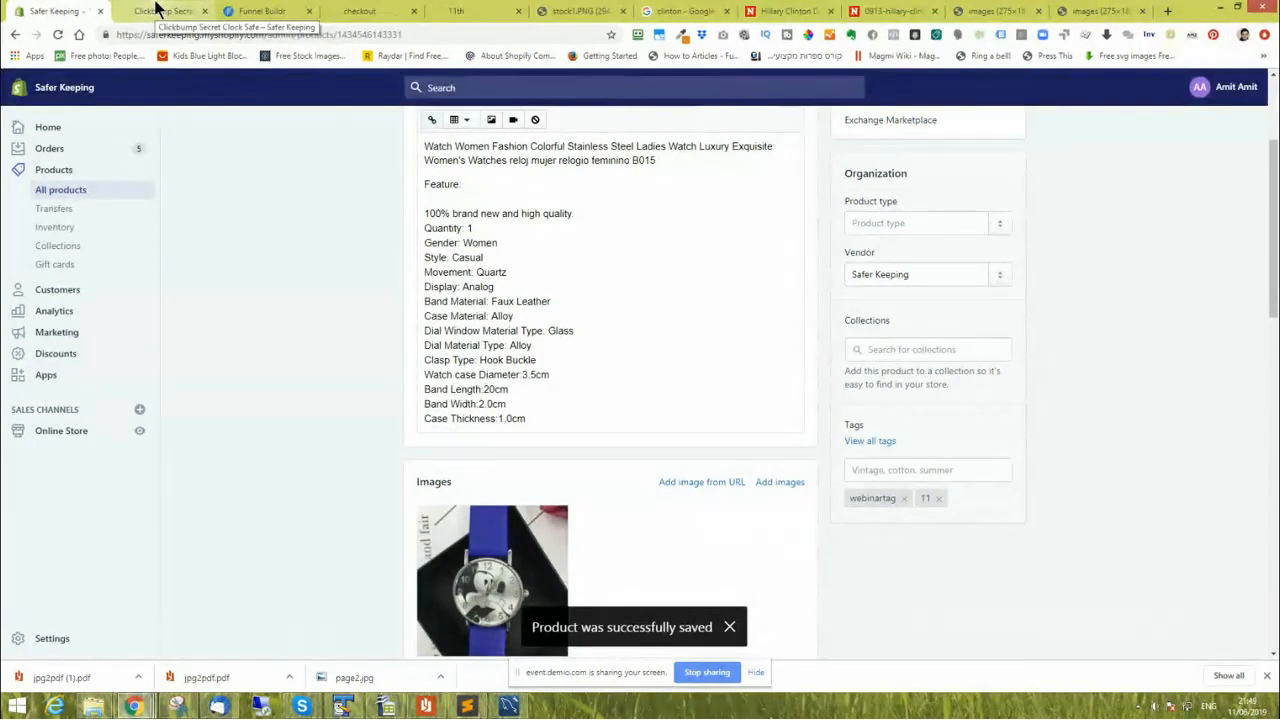
# In Funnel Buildr, remove the funnel's Clickbump Secret Clock Safe landing product and save the page "11th" as the landing page instead.
pyautogui.click(250, 12)
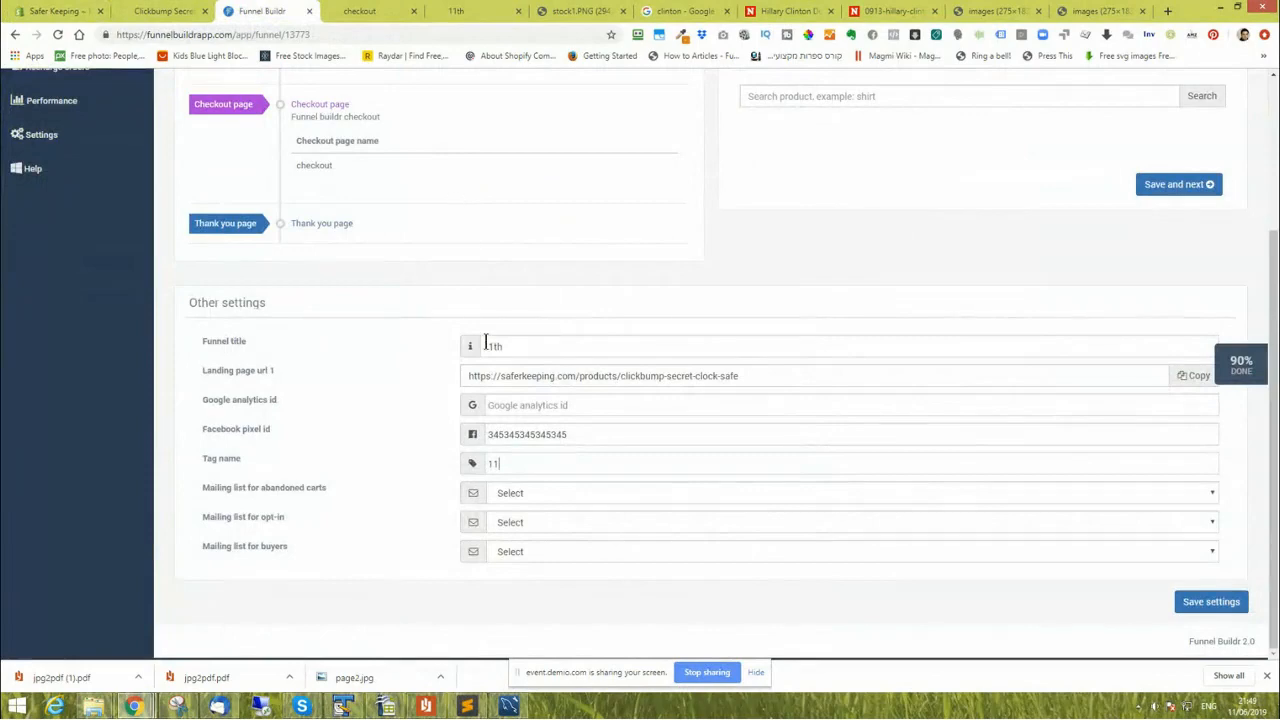
pyautogui.scroll(2, 486, 343)
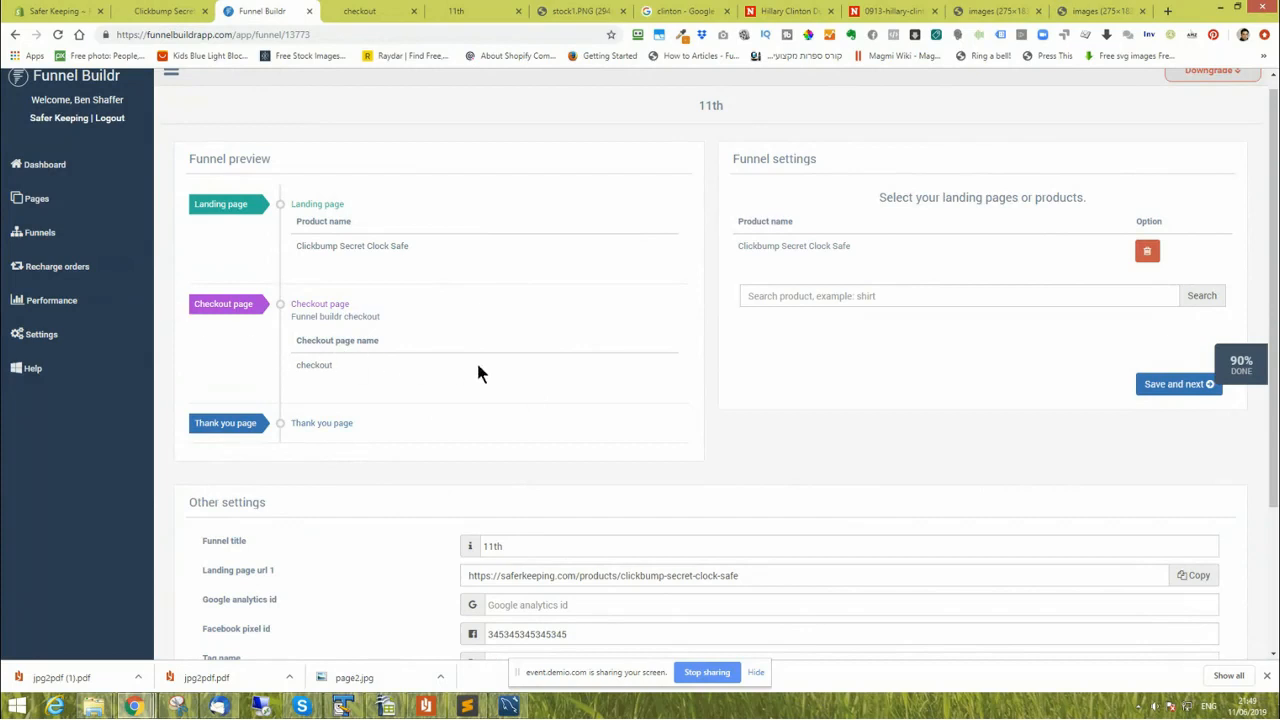
pyautogui.click(325, 211)
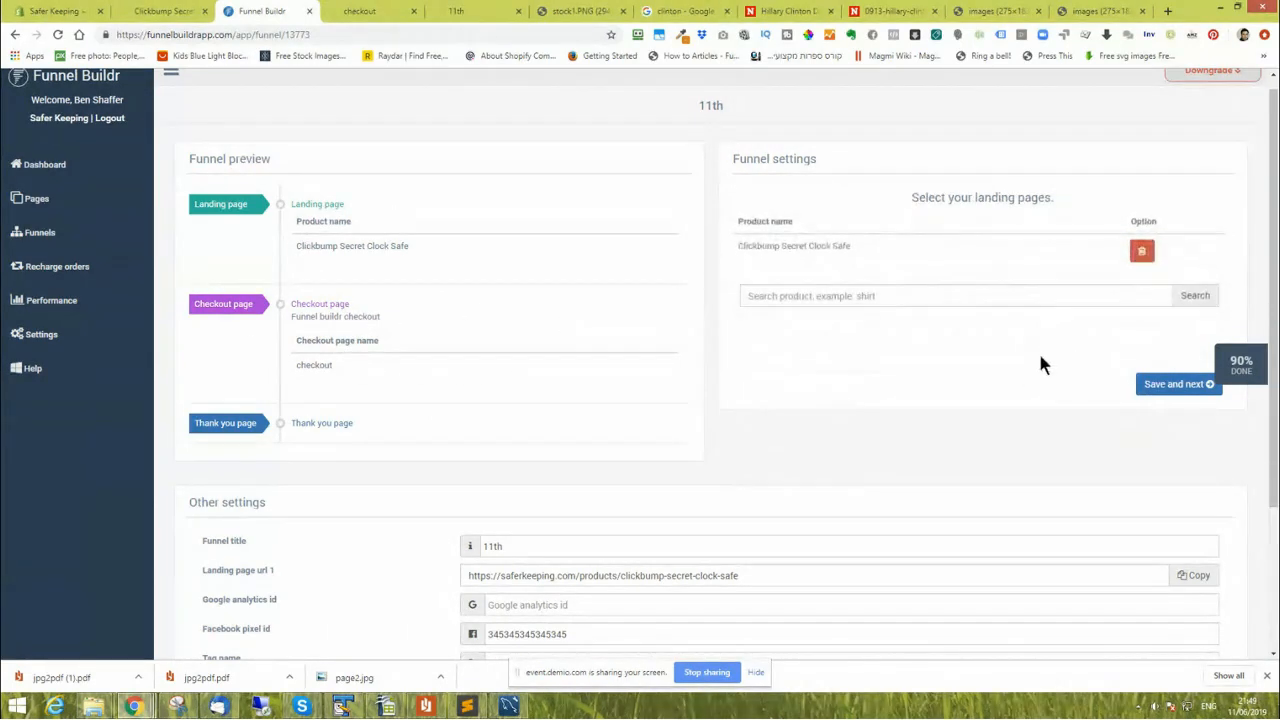
pyautogui.click(1143, 252)
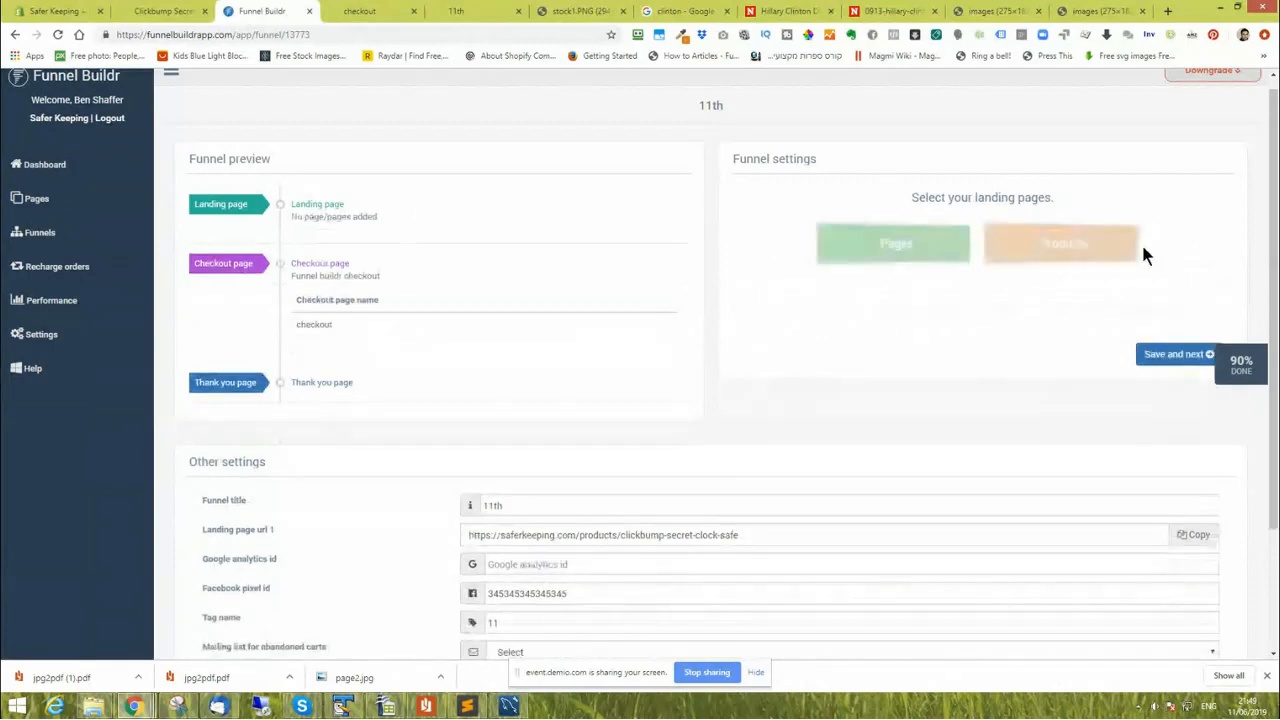
pyautogui.click(883, 240)
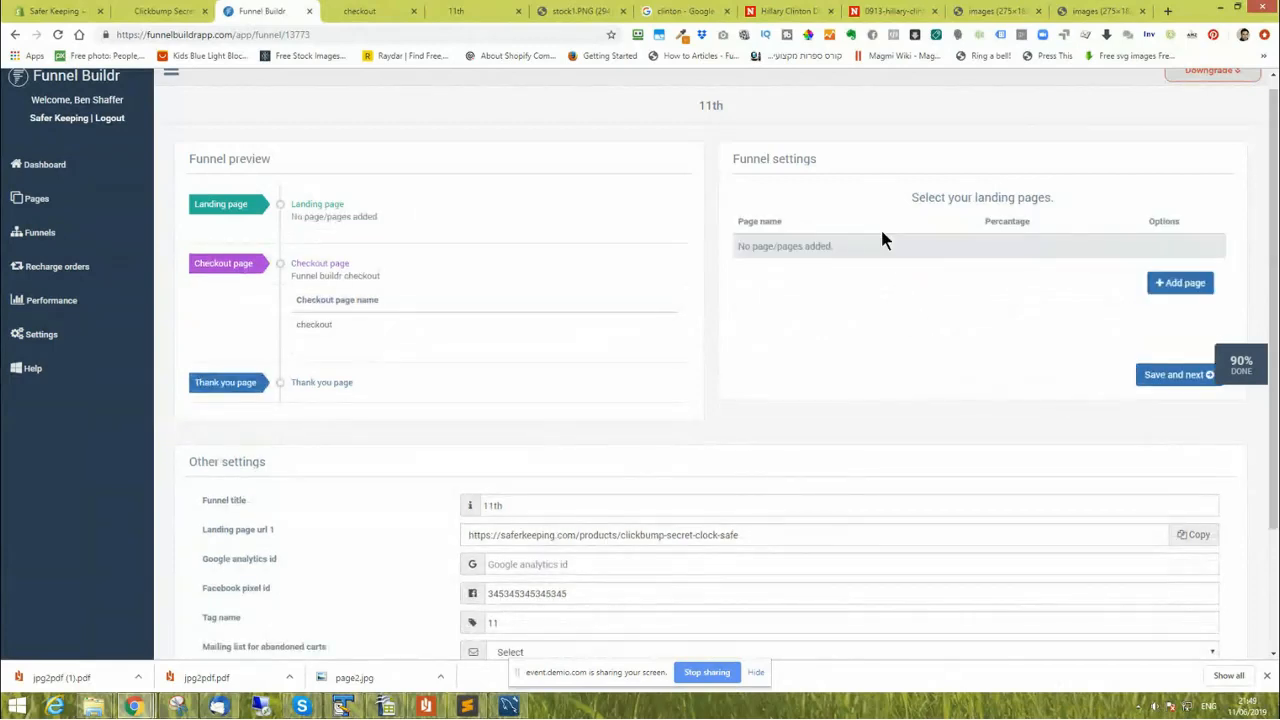
pyautogui.click(1197, 286)
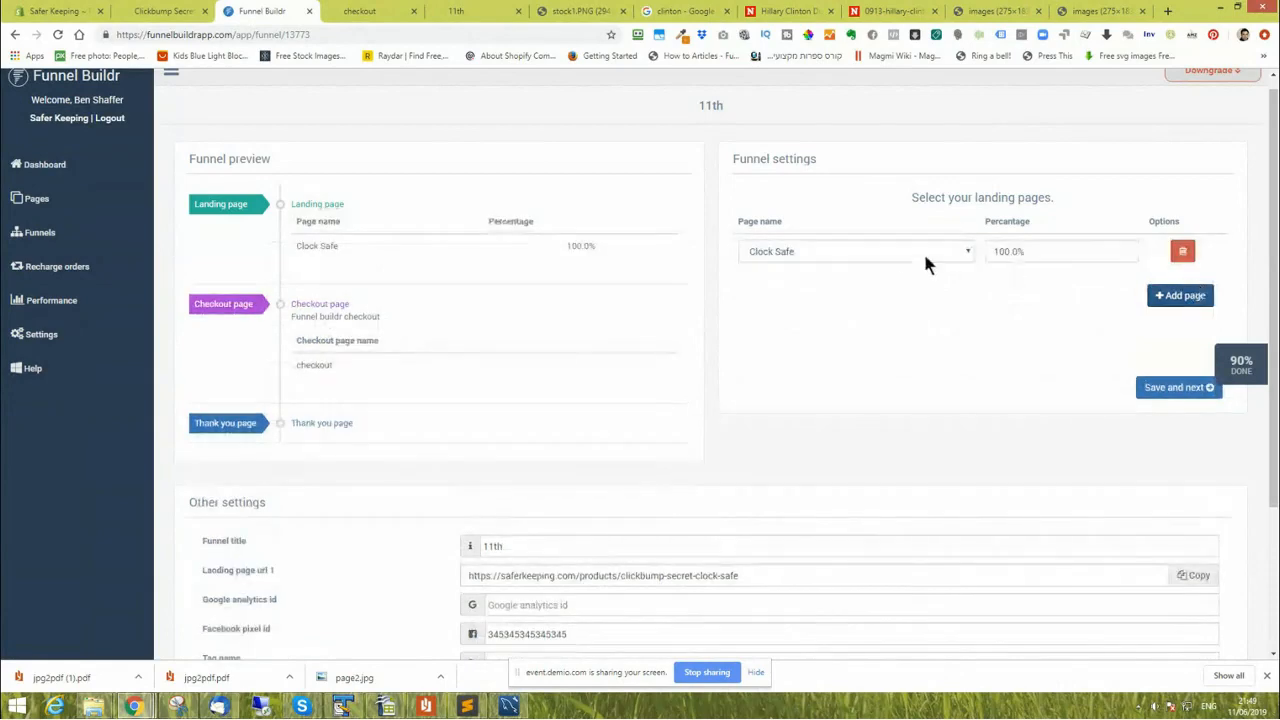
pyautogui.click(887, 253)
pyautogui.scroll(-5, 892, 384)
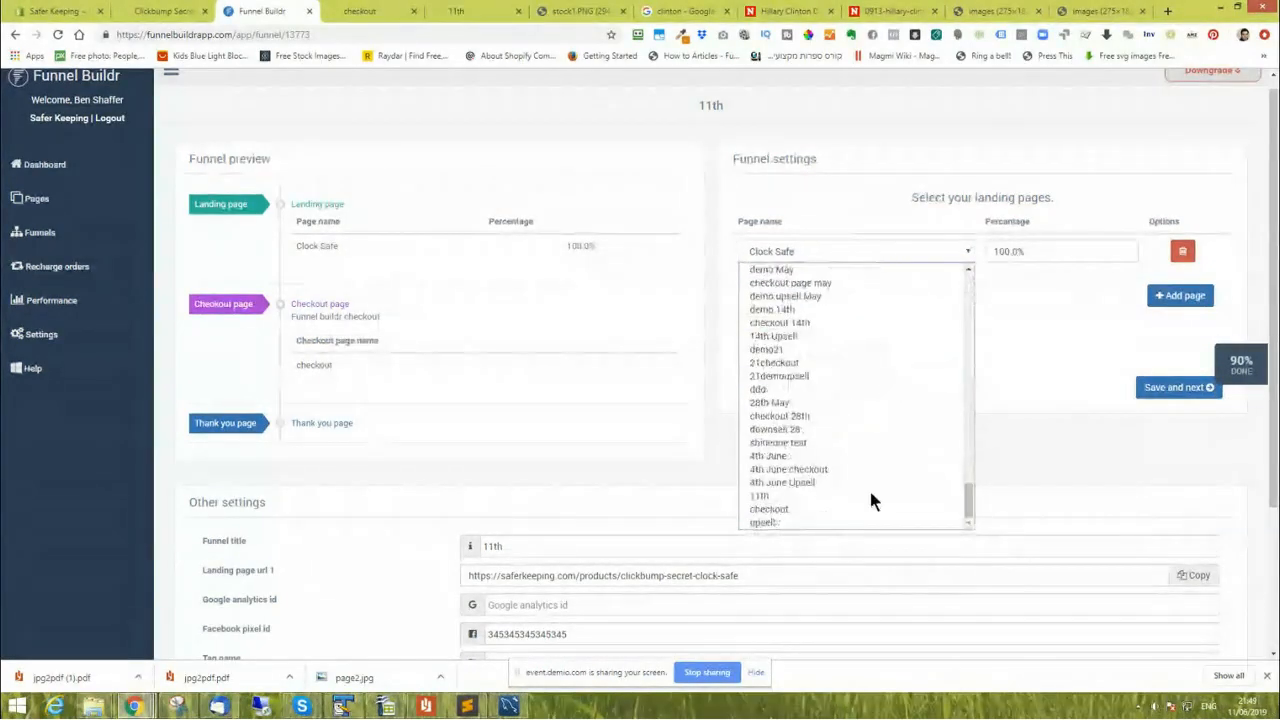
pyautogui.click(789, 500)
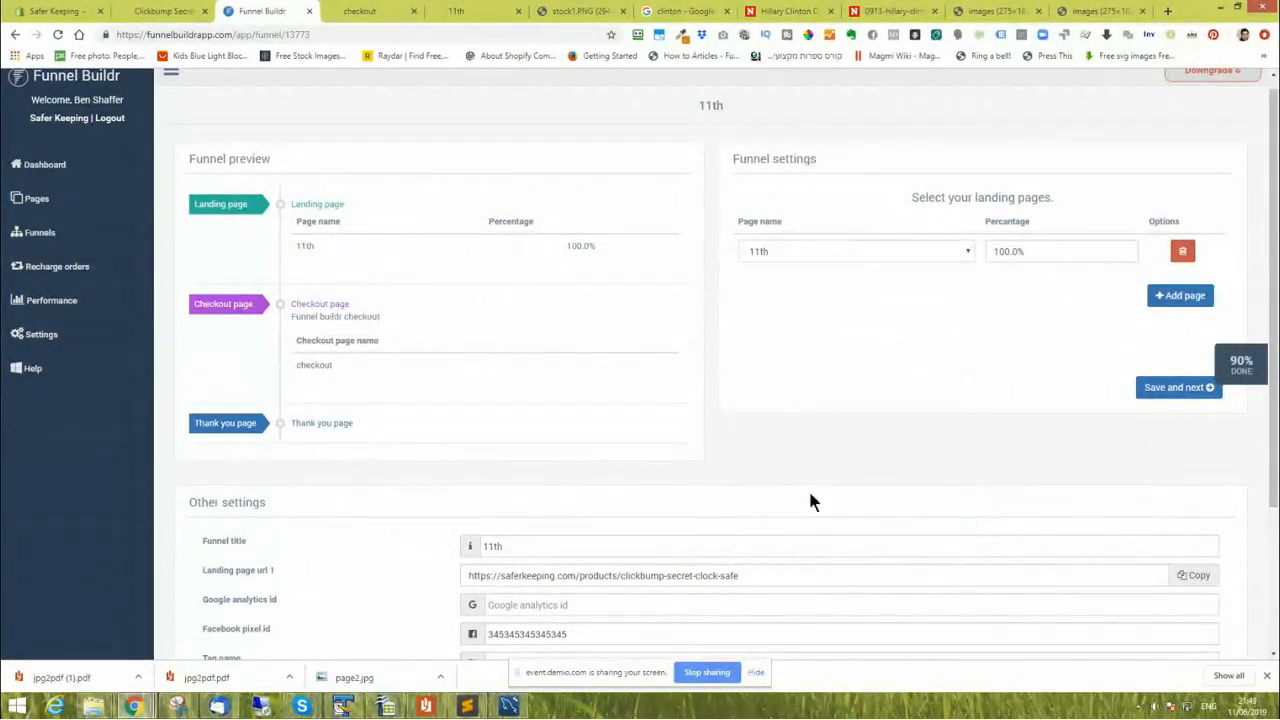
pyautogui.click(1165, 388)
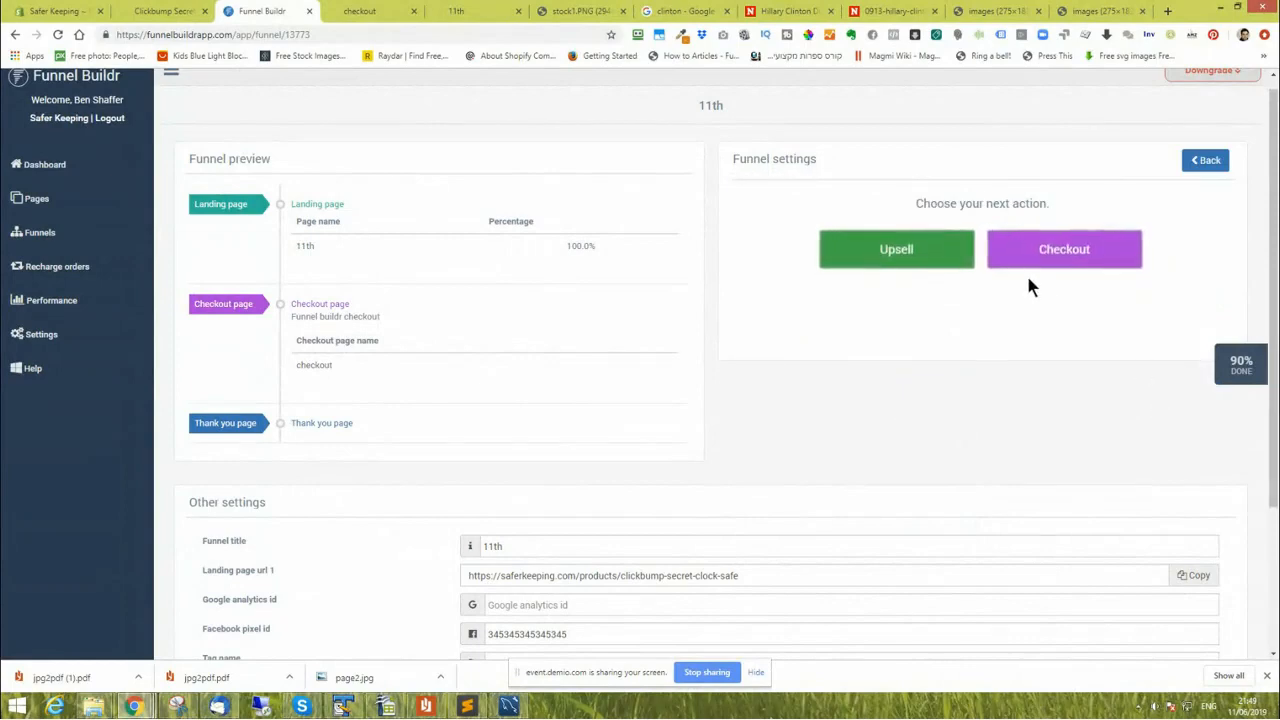
# Keep the existing checkout settings as the following stage and save the funnel ending at the thank you page.
pyautogui.click(1060, 252)
pyautogui.click(1176, 384)
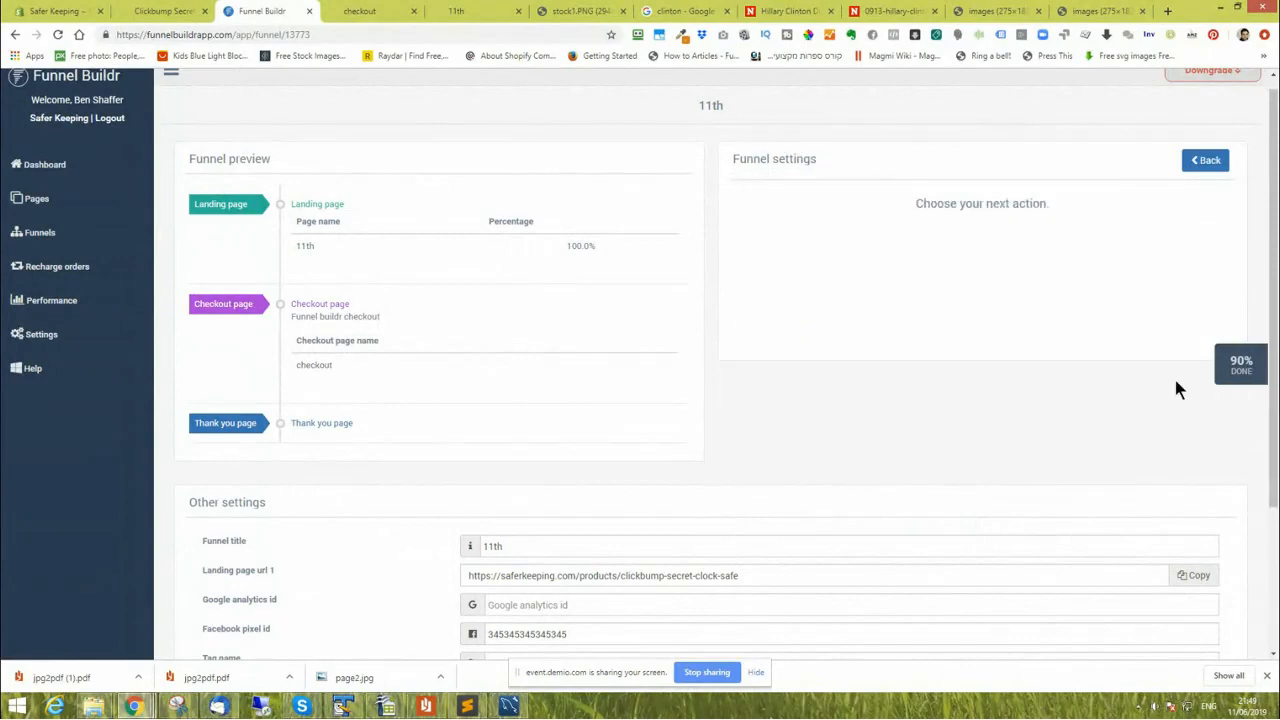
pyautogui.click(1080, 255)
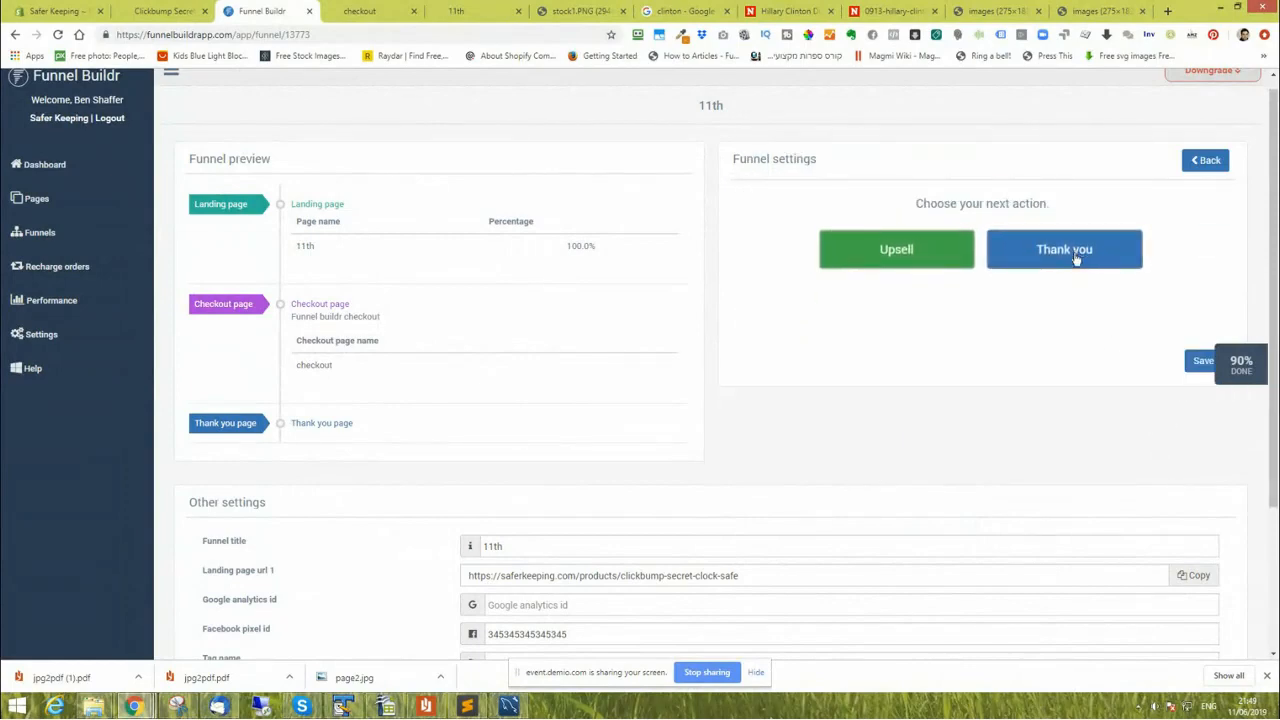
pyautogui.click(1199, 362)
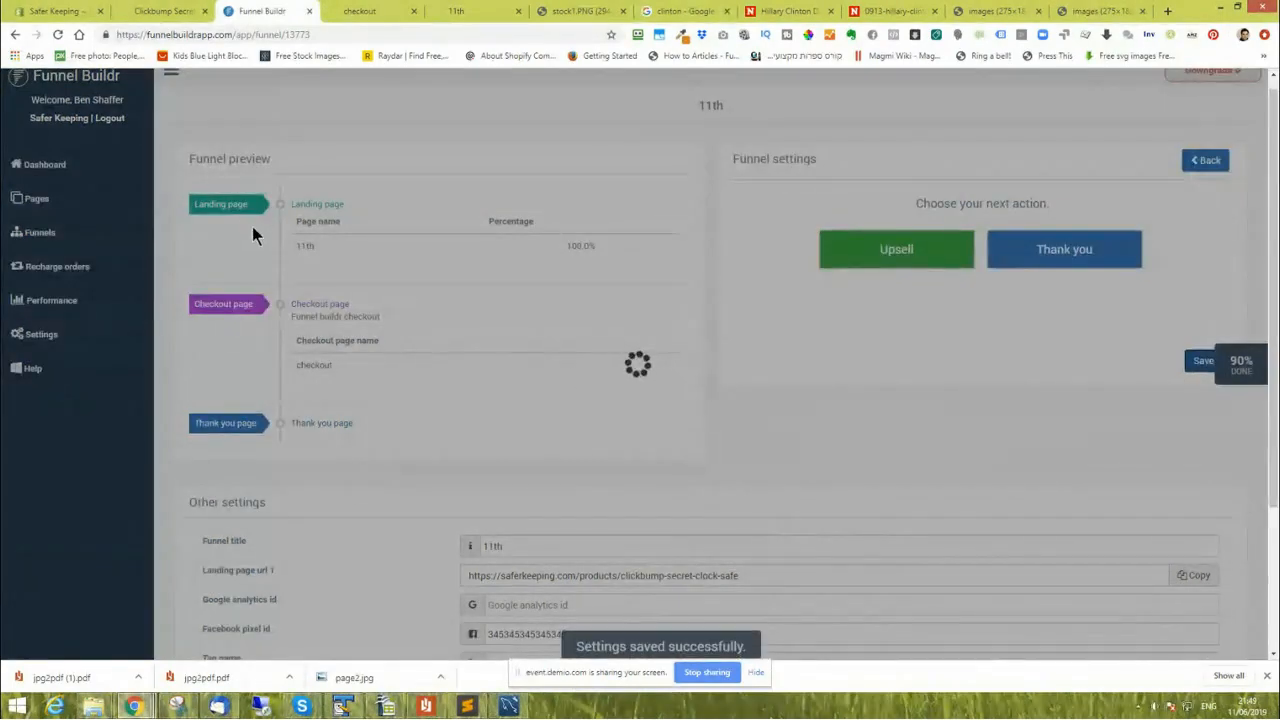
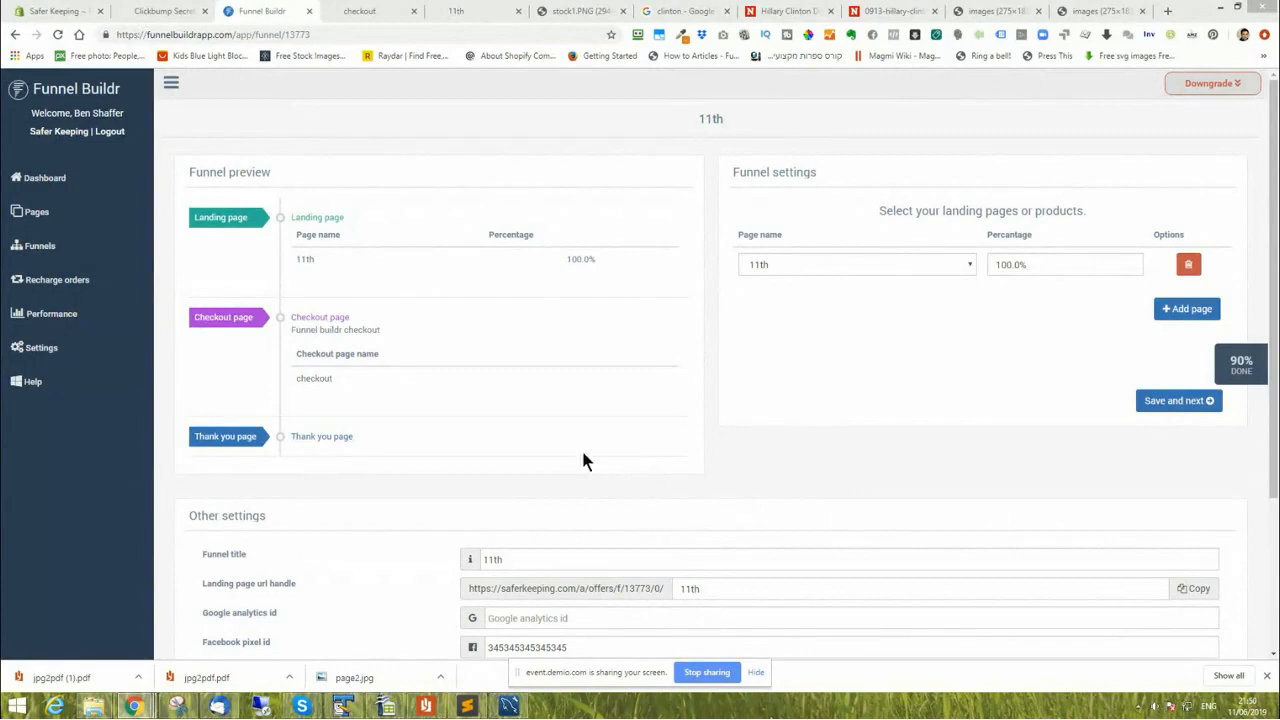
# Add an upsell stage after the checkout using only the page "upsell", and save the funnel ending at the thank you page.
pyautogui.click(327, 320)
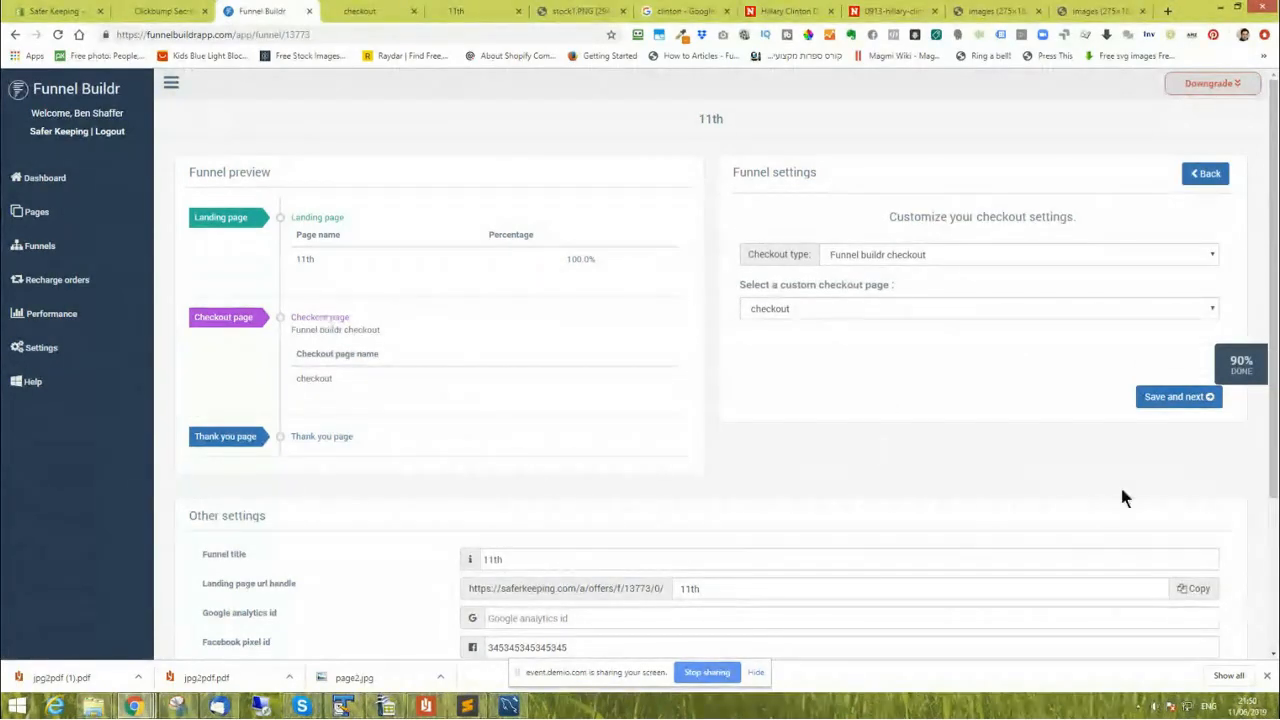
pyautogui.click(1178, 398)
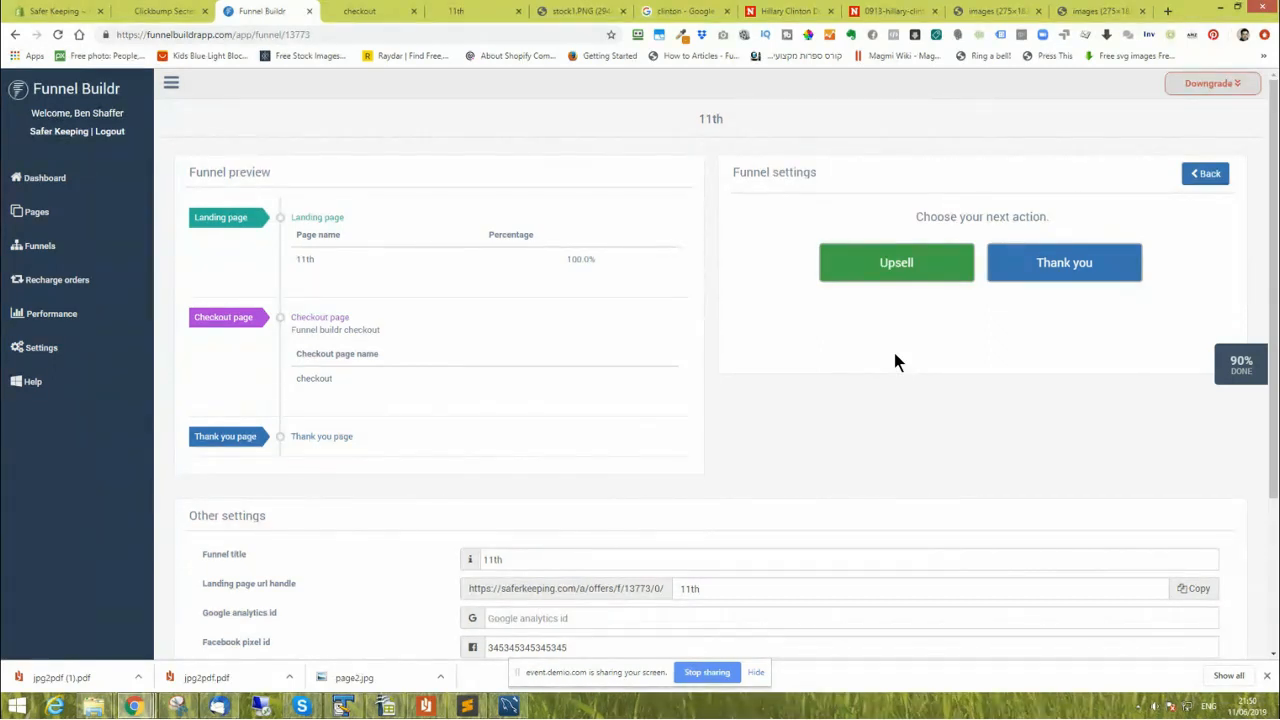
pyautogui.click(884, 266)
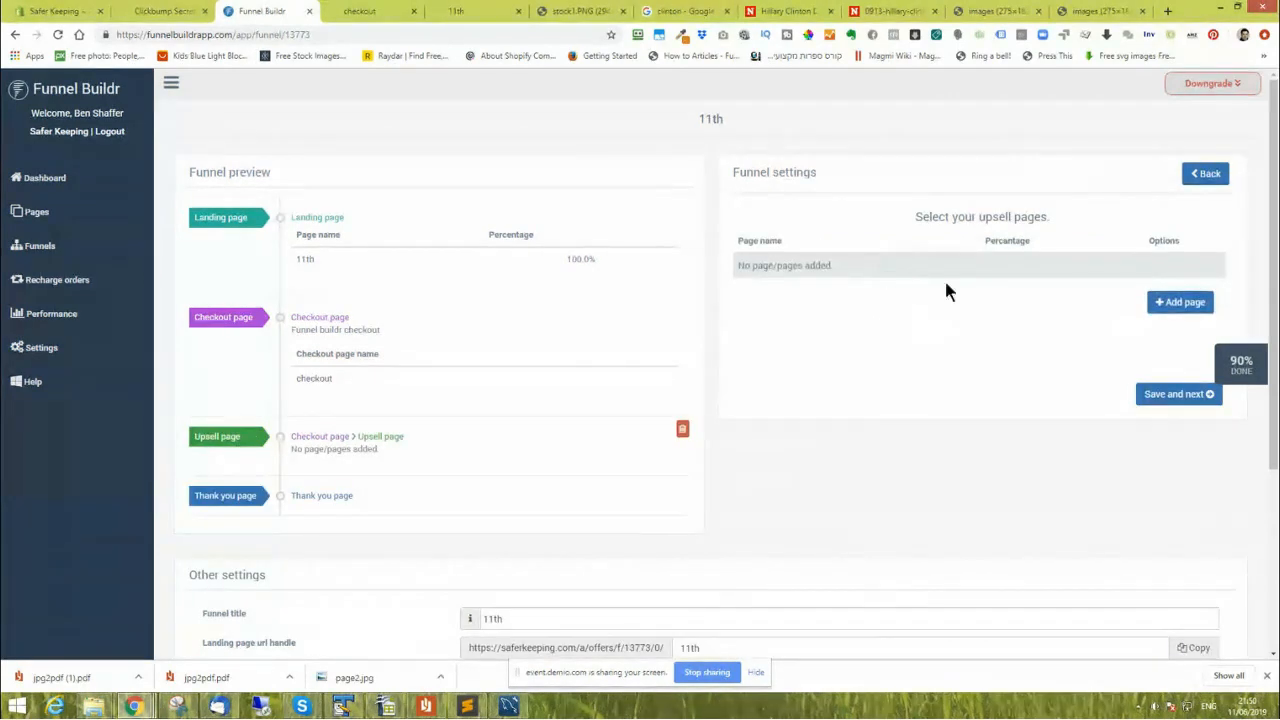
pyautogui.click(1180, 301)
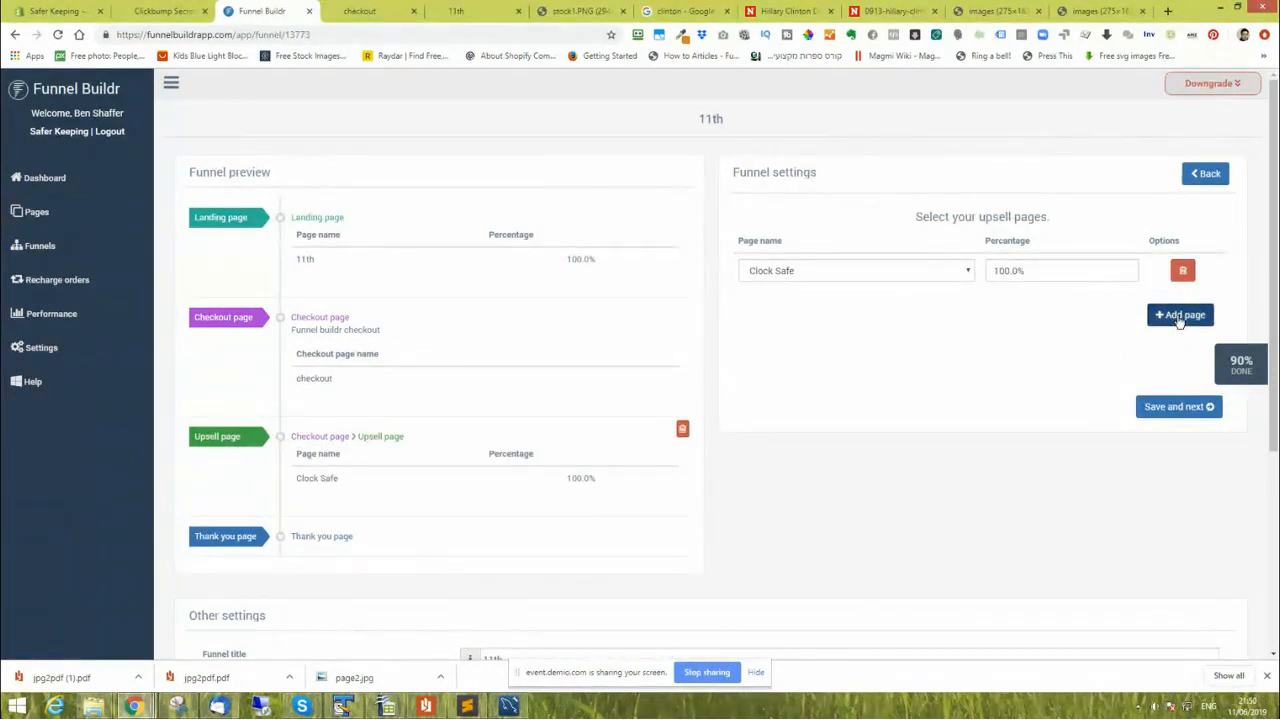
pyautogui.click(1180, 318)
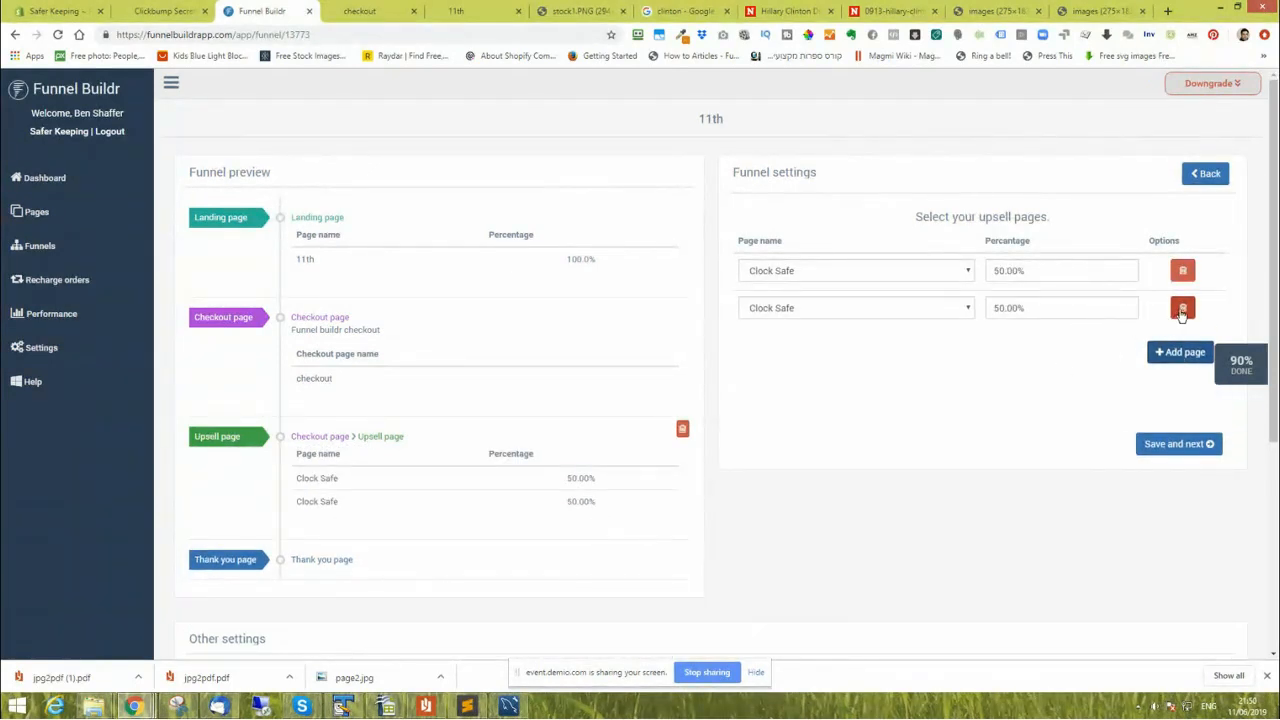
pyautogui.click(1180, 311)
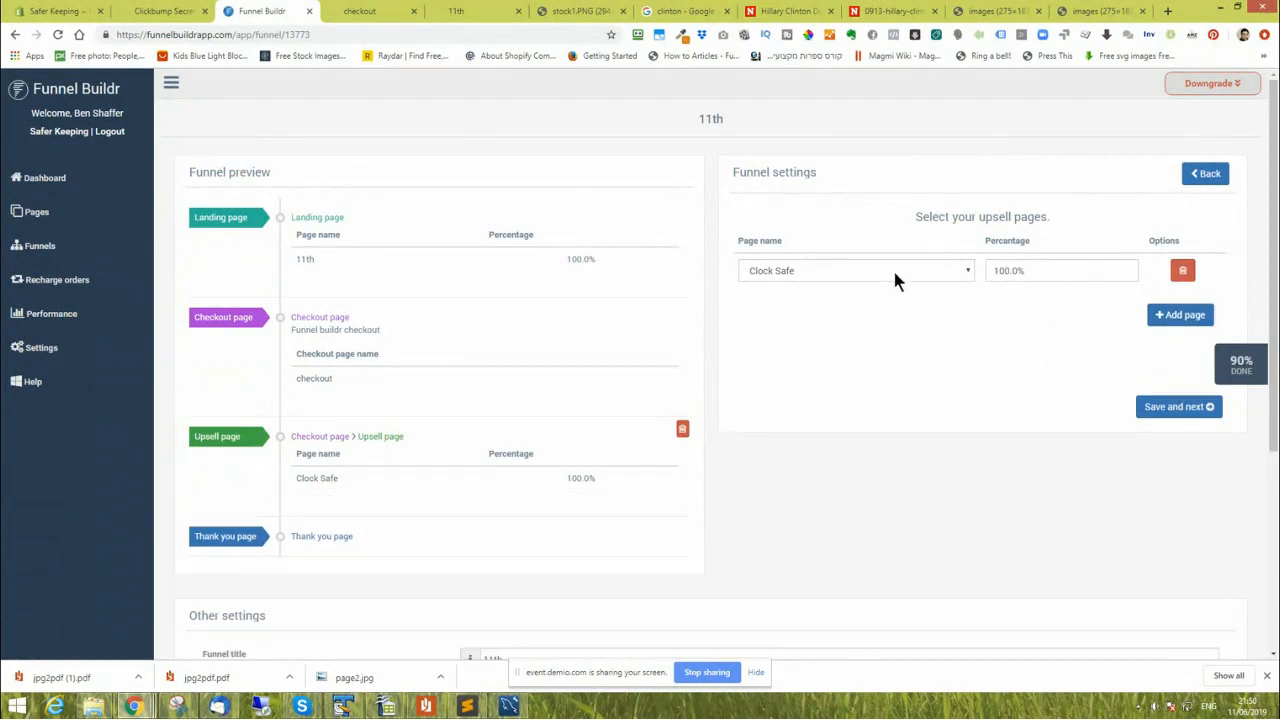
pyautogui.click(894, 274)
pyautogui.scroll(-10, 851, 440)
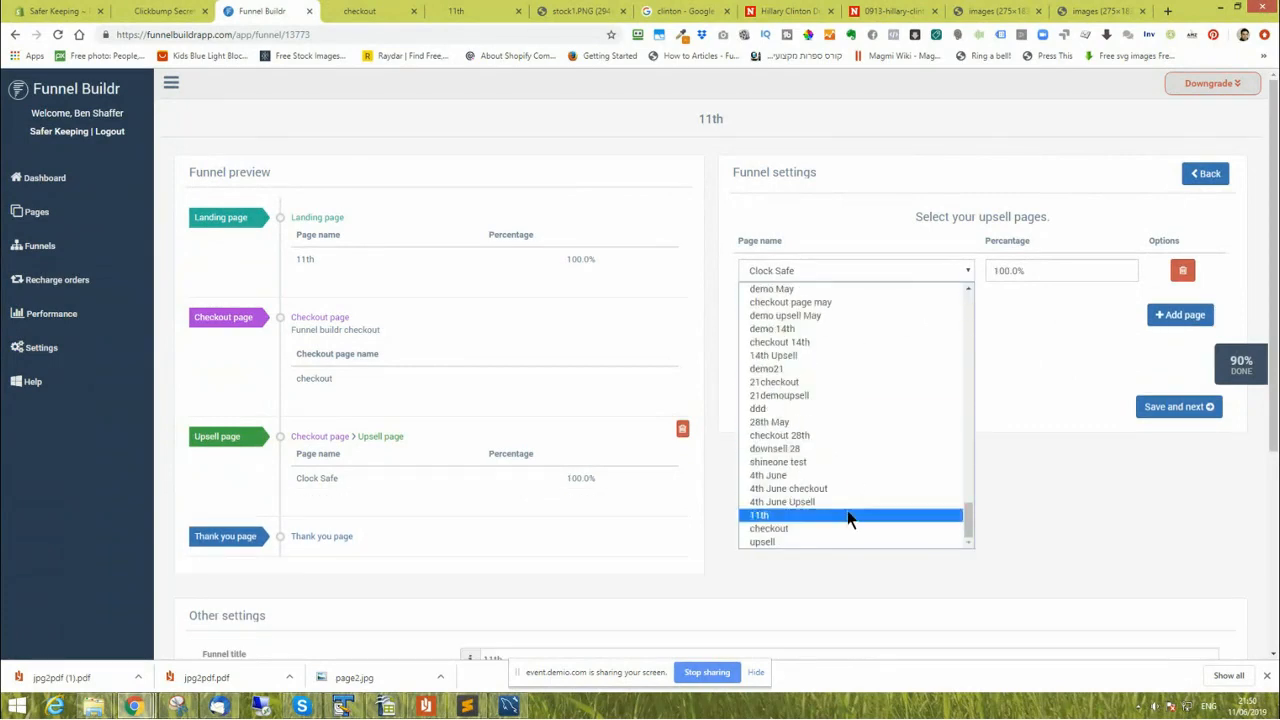
pyautogui.click(805, 541)
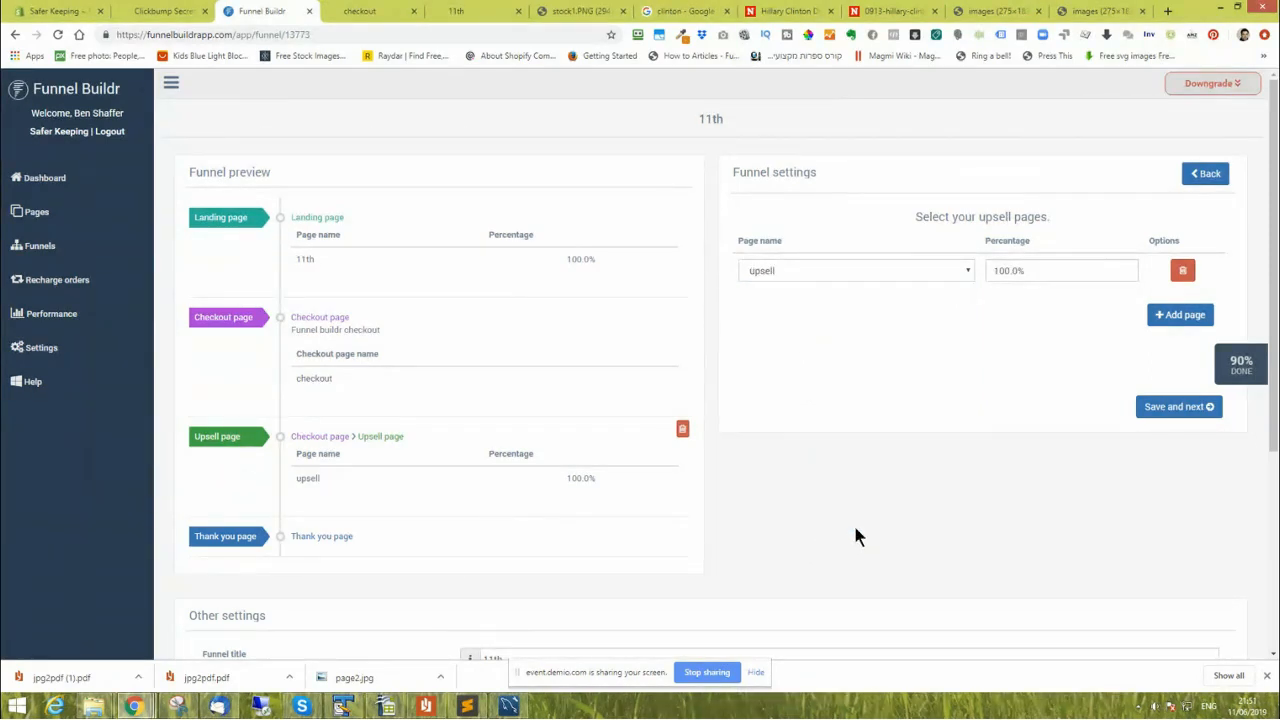
pyautogui.click(1176, 409)
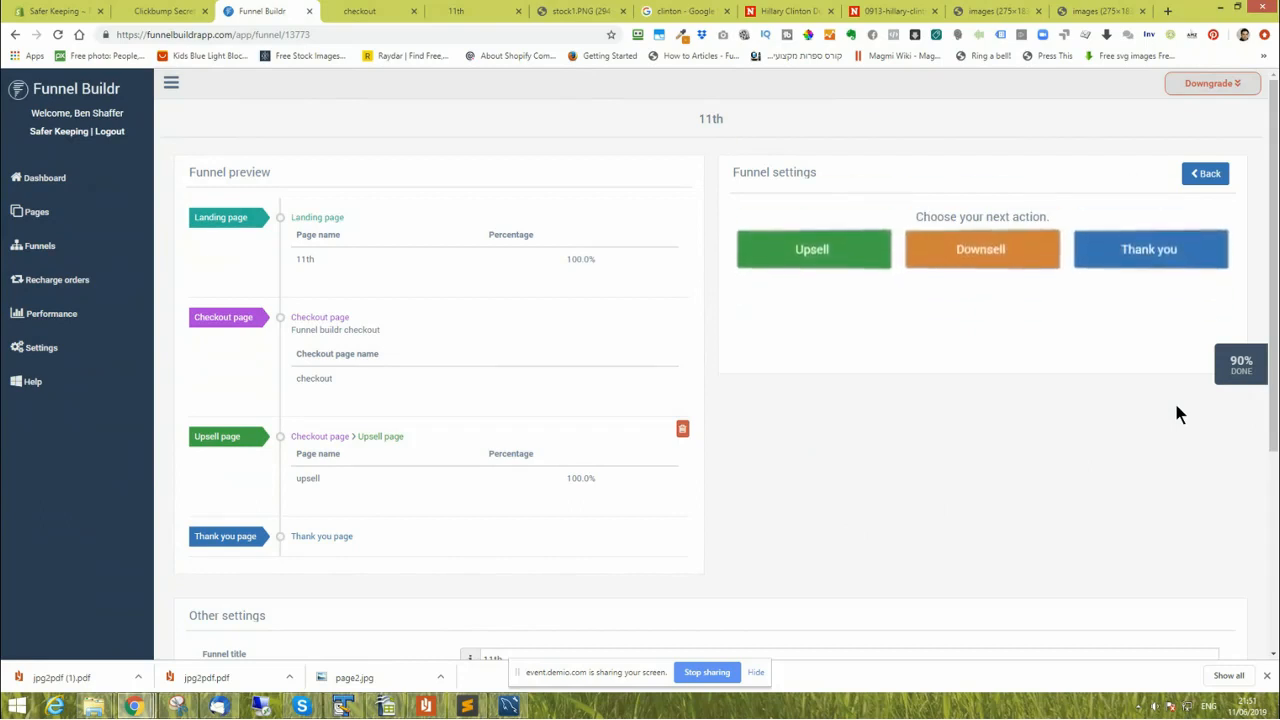
pyautogui.click(1150, 264)
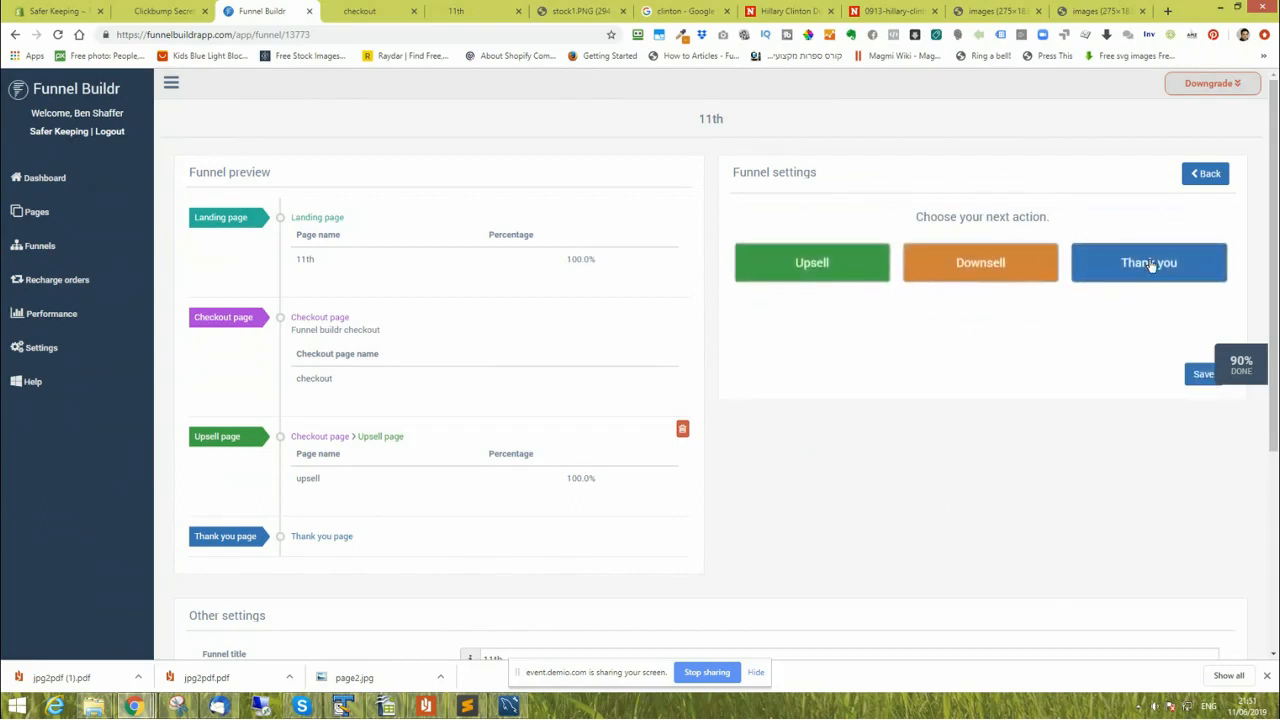
pyautogui.click(1192, 373)
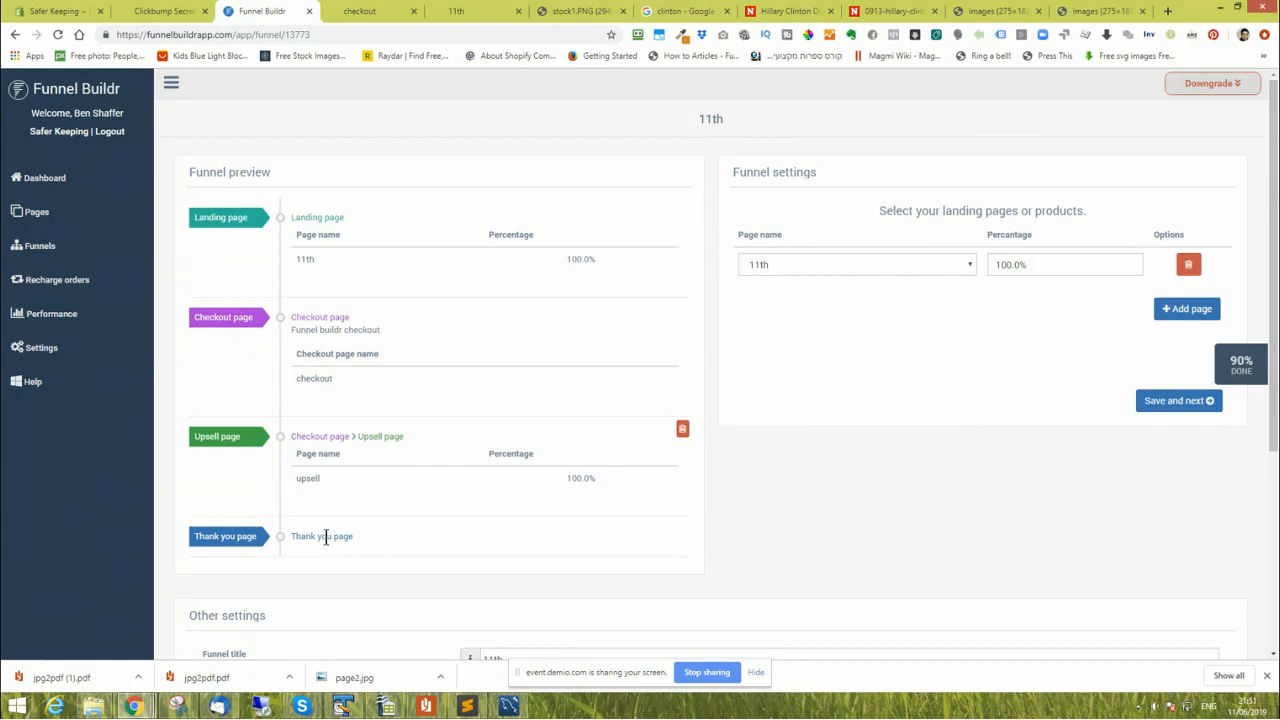
# Add a second upsell stage after the first one, using the page "4th June Upsell".
pyautogui.click(374, 438)
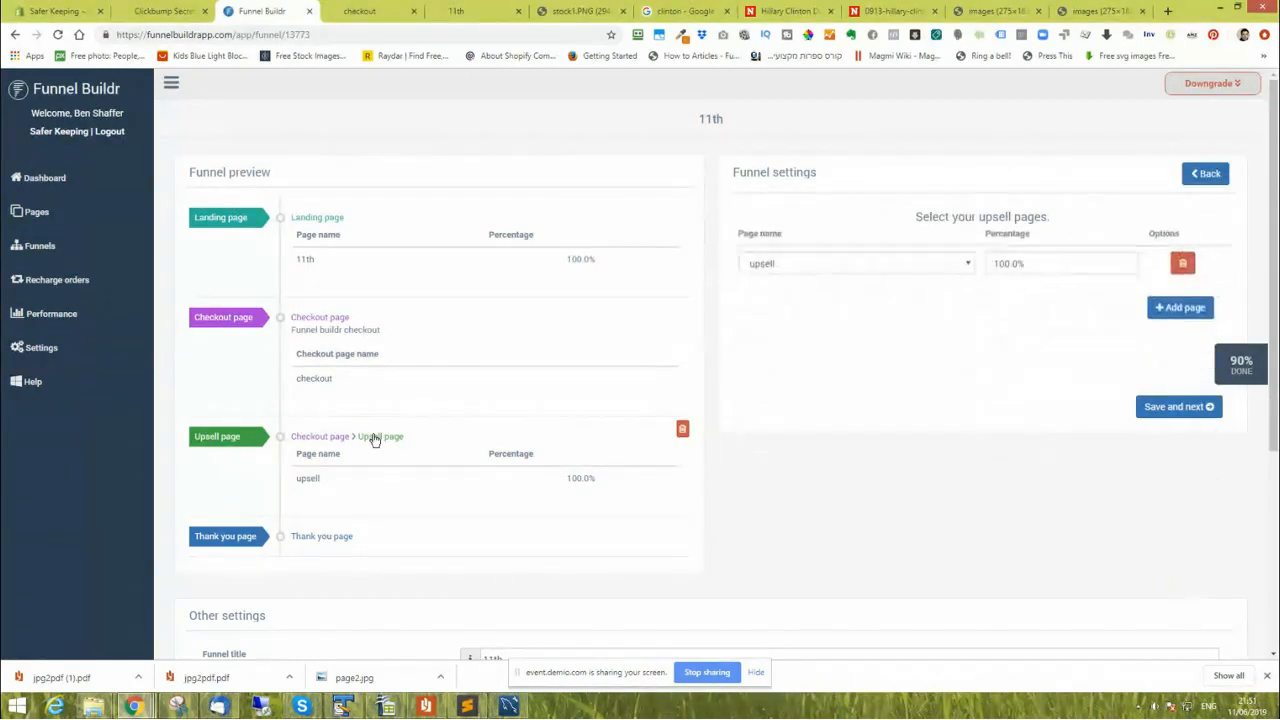
pyautogui.click(1161, 414)
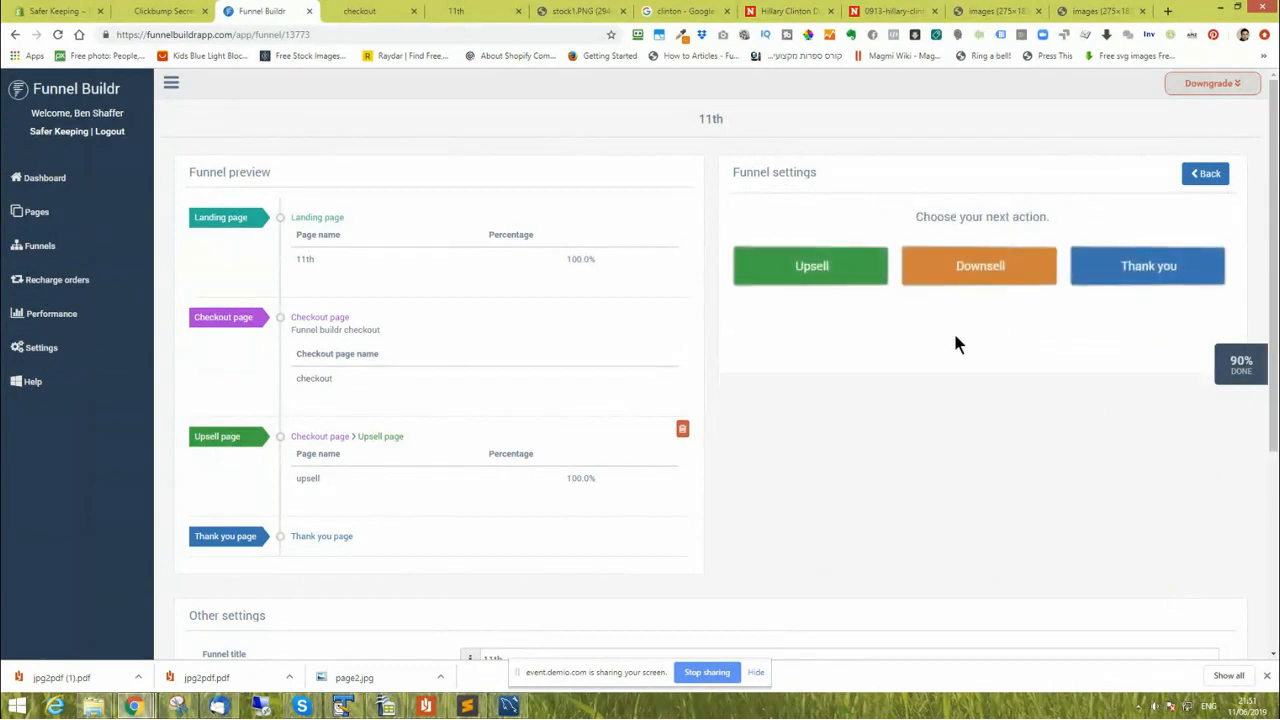
pyautogui.click(820, 265)
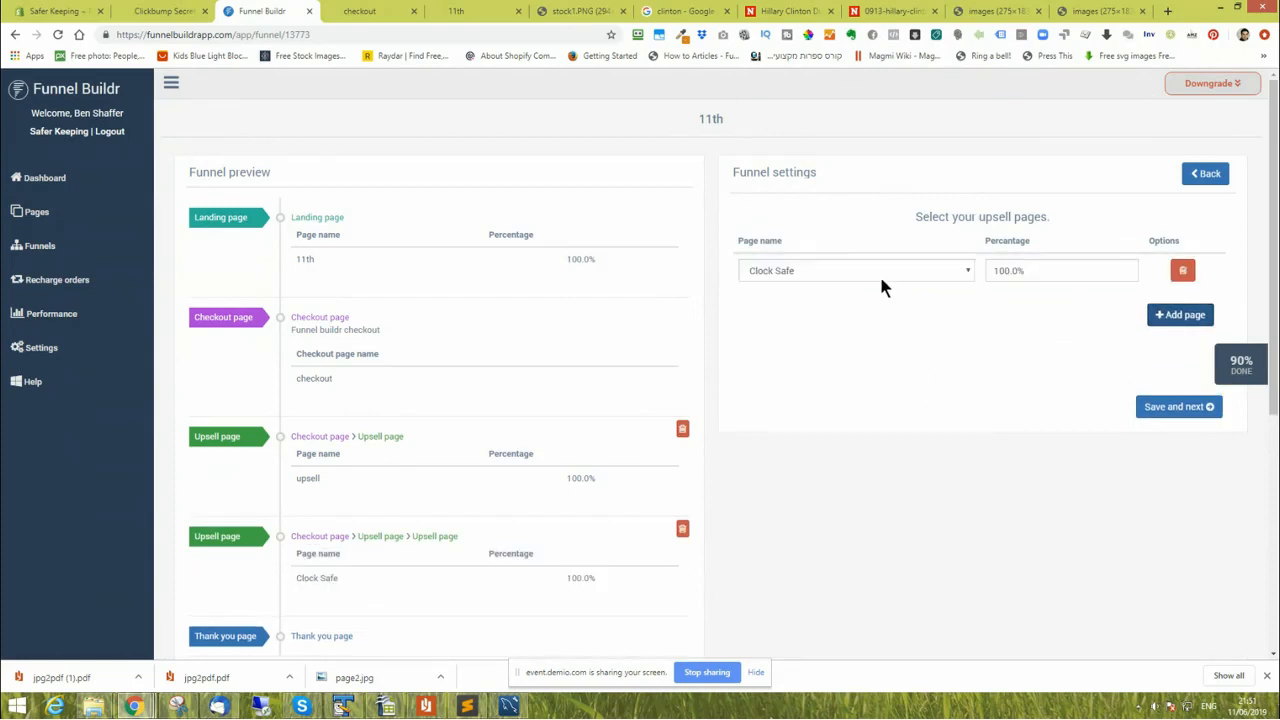
pyautogui.click(872, 274)
pyautogui.scroll(-10, 849, 430)
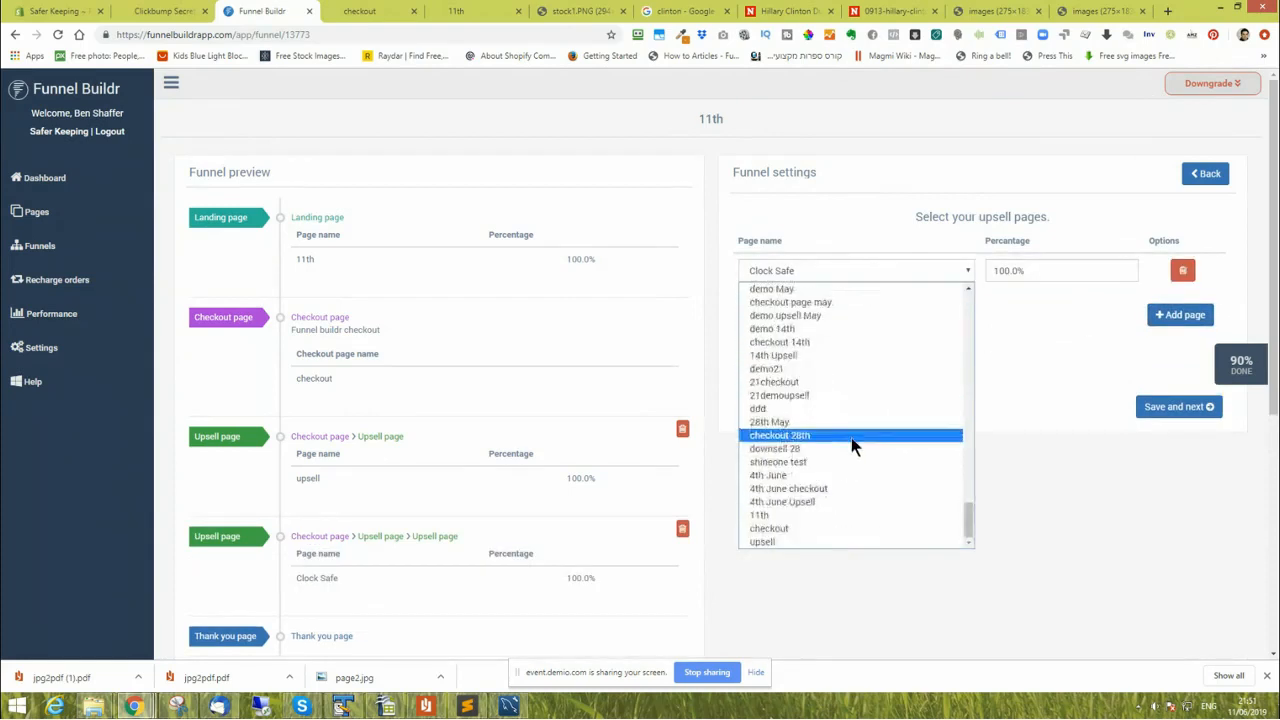
pyautogui.click(807, 504)
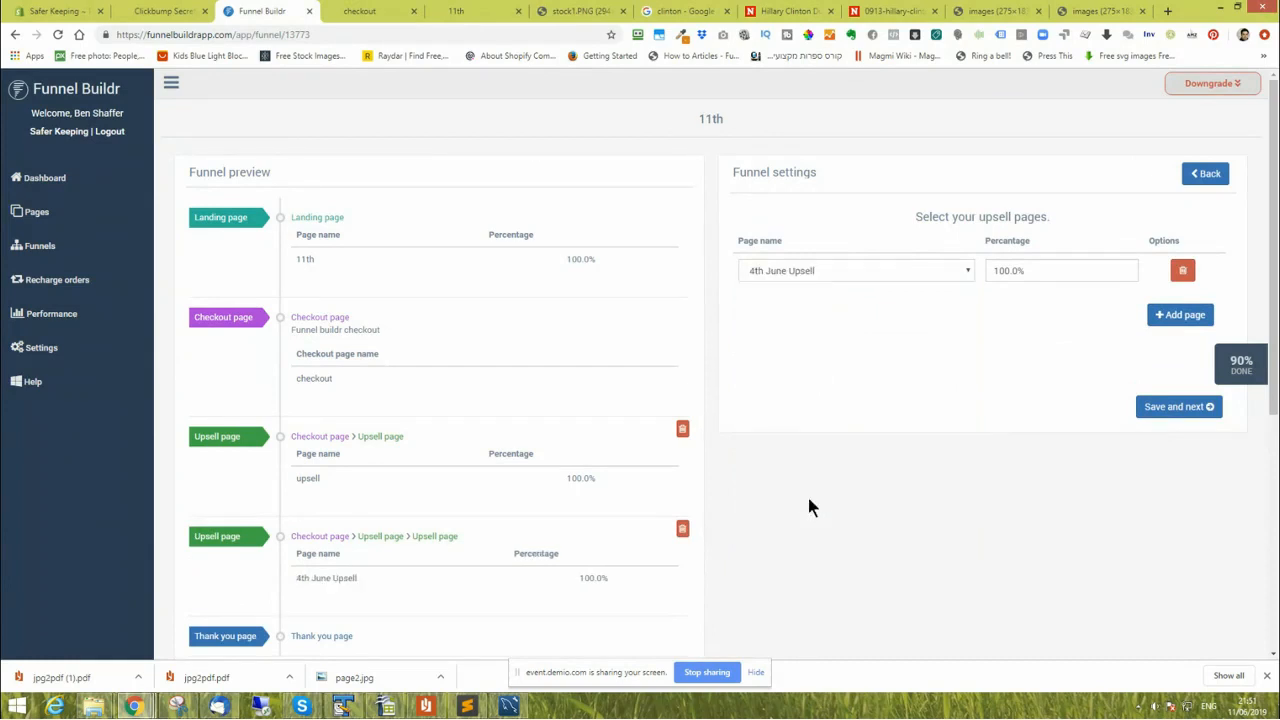
# Save the second upsell stage and make the thank you page the action that follows it.
pyautogui.click(1176, 408)
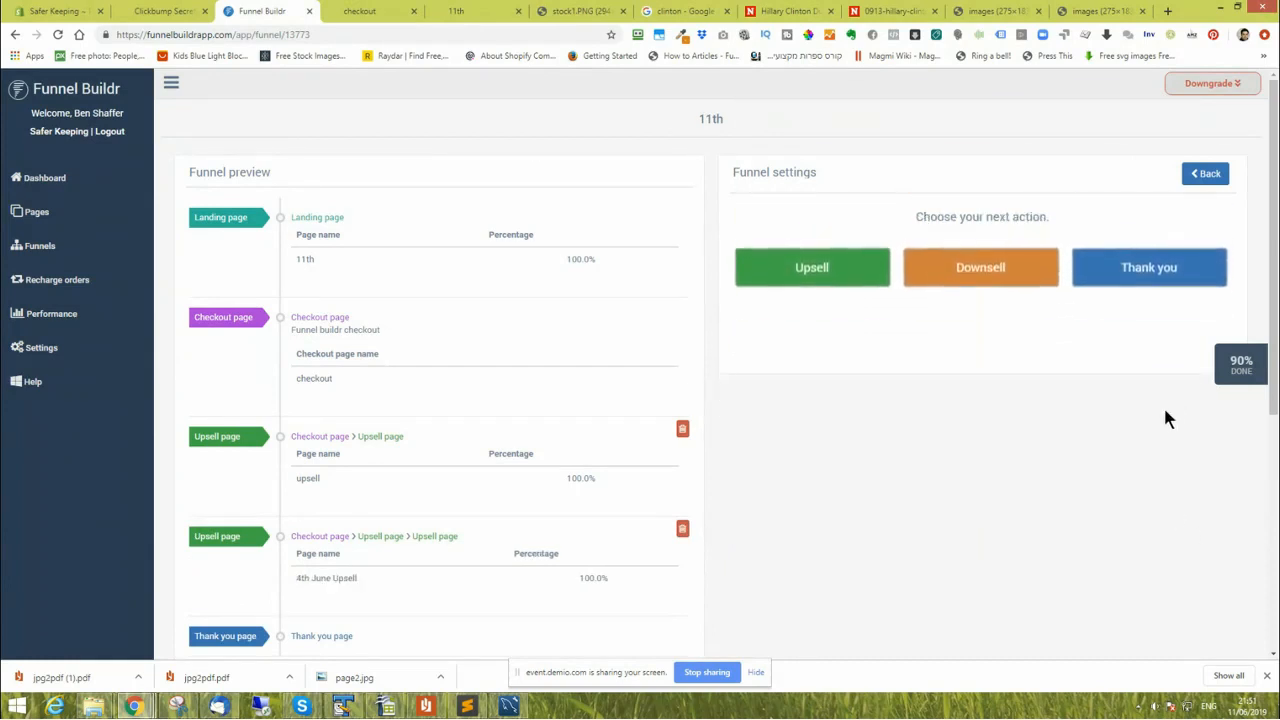
pyautogui.click(1152, 270)
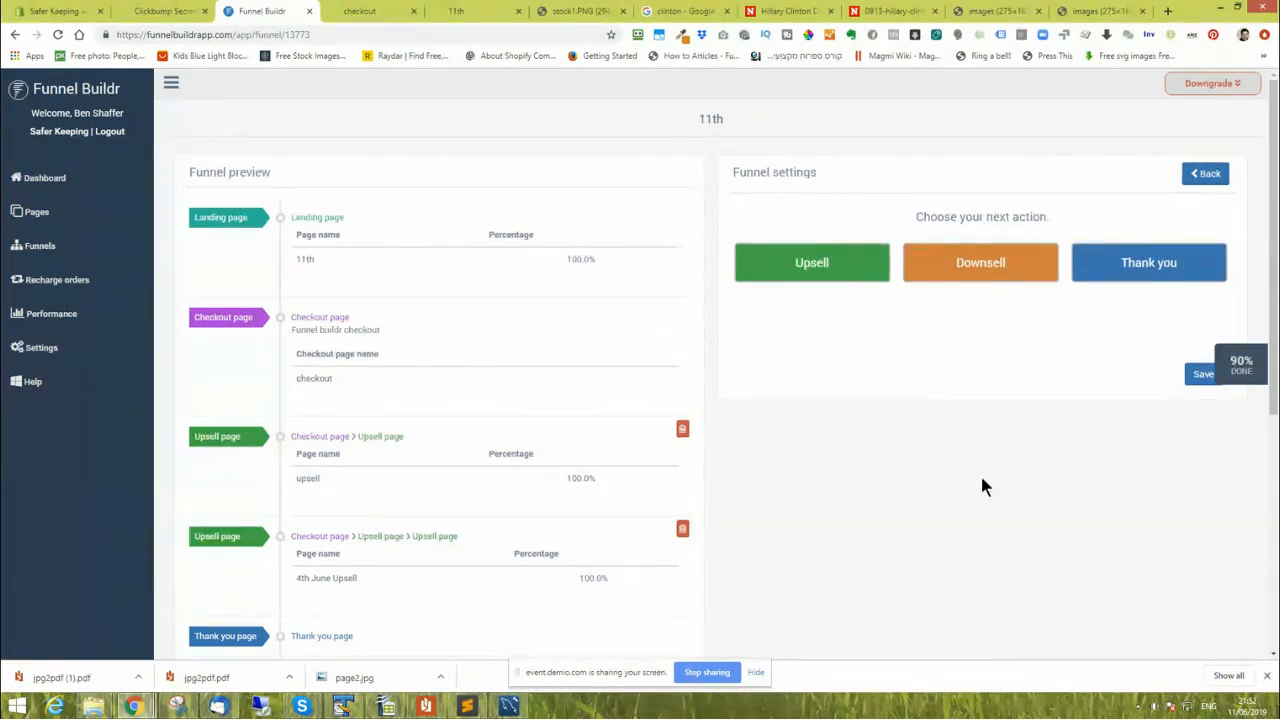
# Add a downsell stage following the first upsell page, using the page "4th June Upsell" as its only page.
pyautogui.scroll(-3, 160, 465)
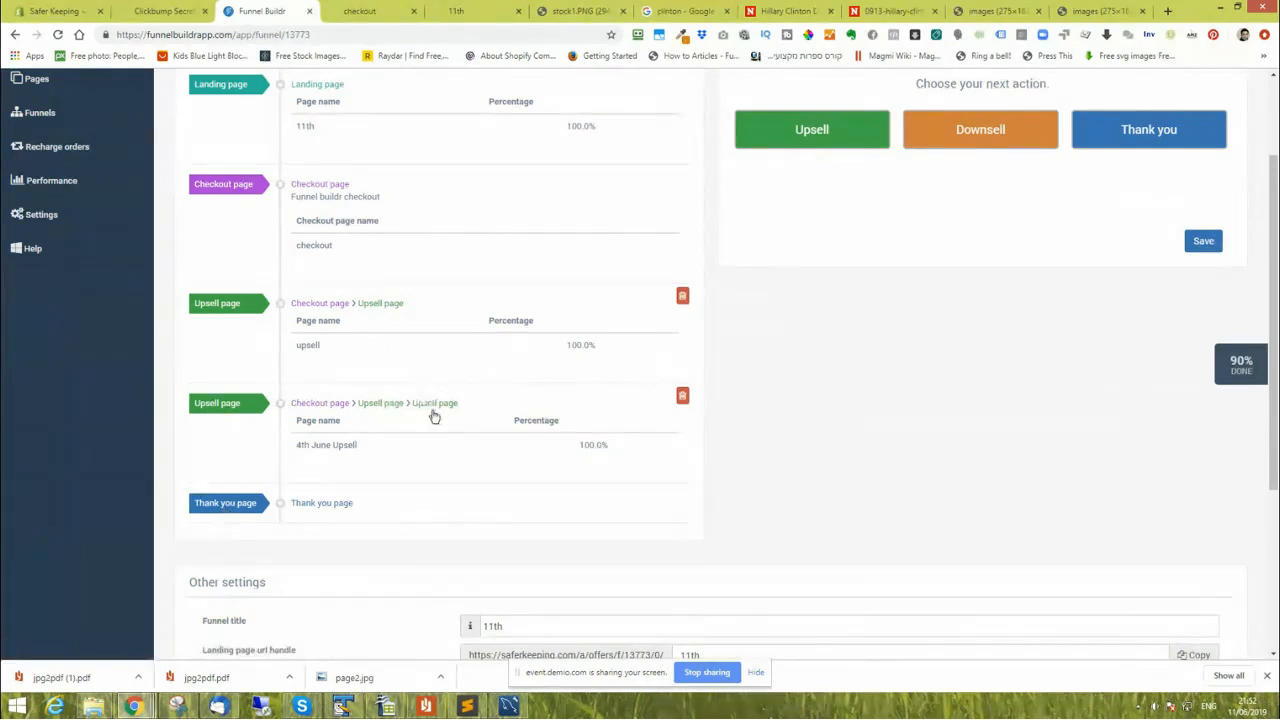
pyautogui.click(394, 305)
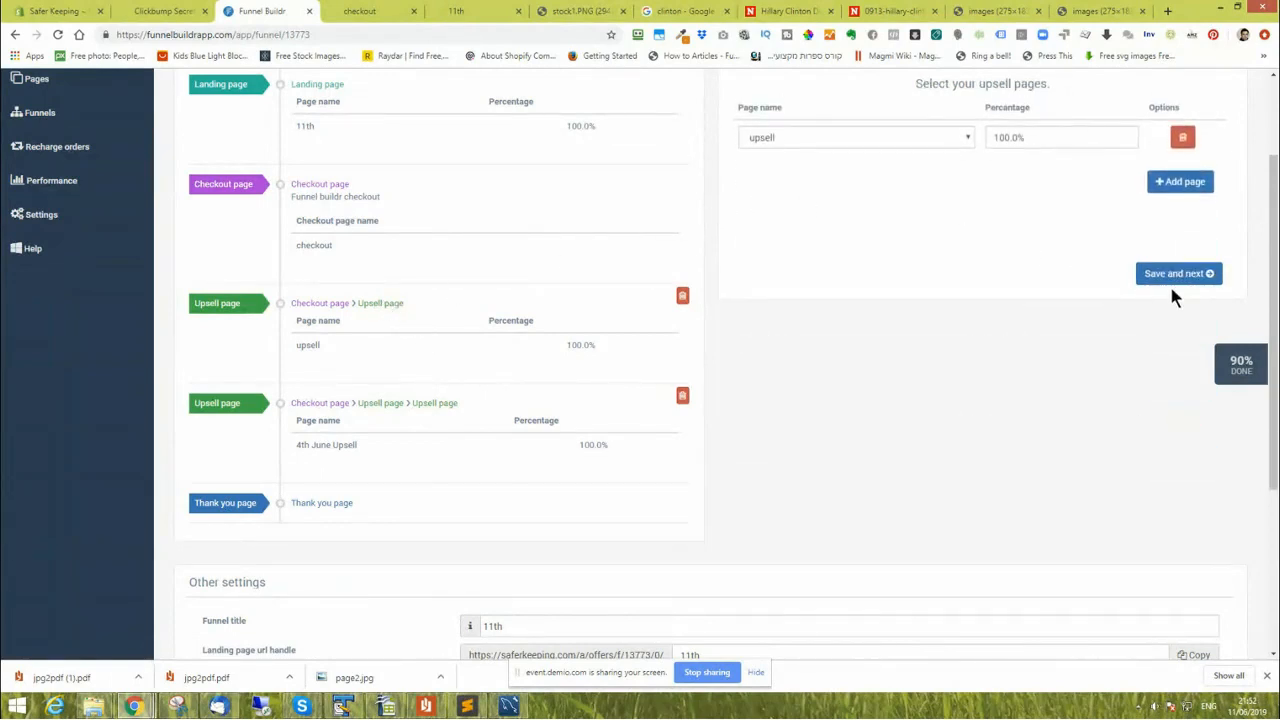
pyautogui.click(1177, 278)
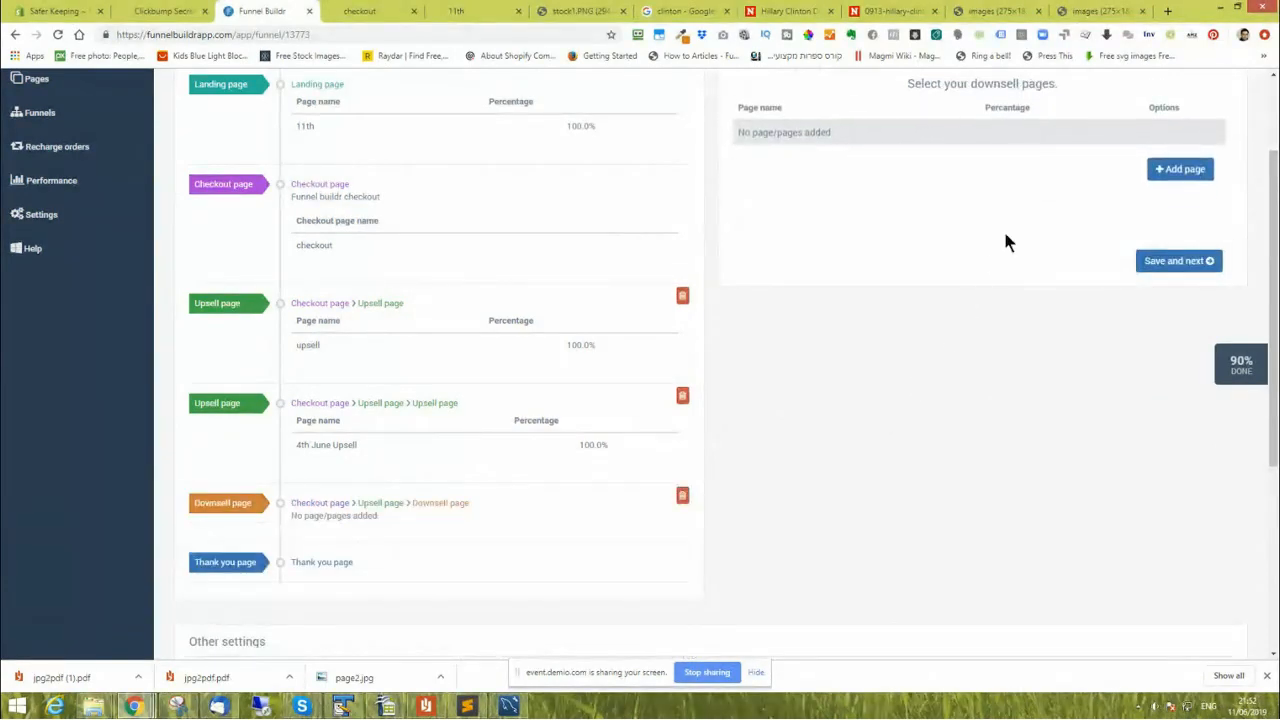
pyautogui.click(1178, 169)
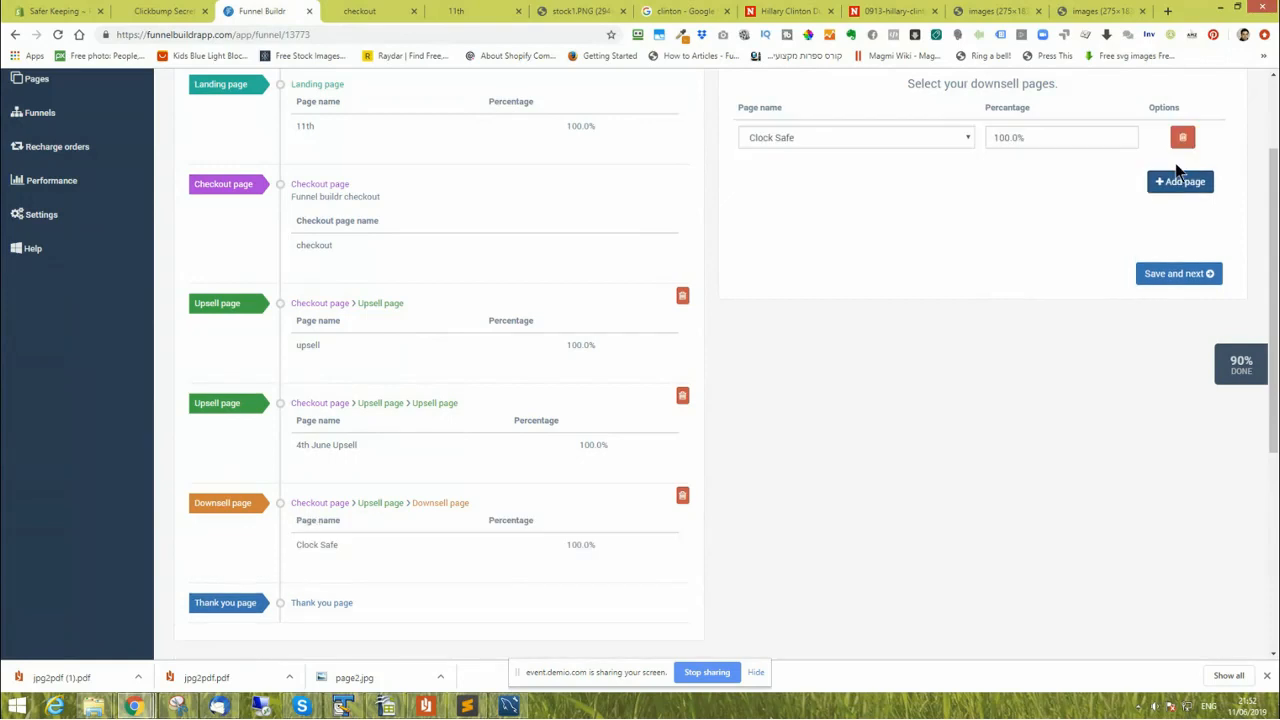
pyautogui.click(836, 142)
pyautogui.moveTo(966, 186); pyautogui.dragTo(971, 402)
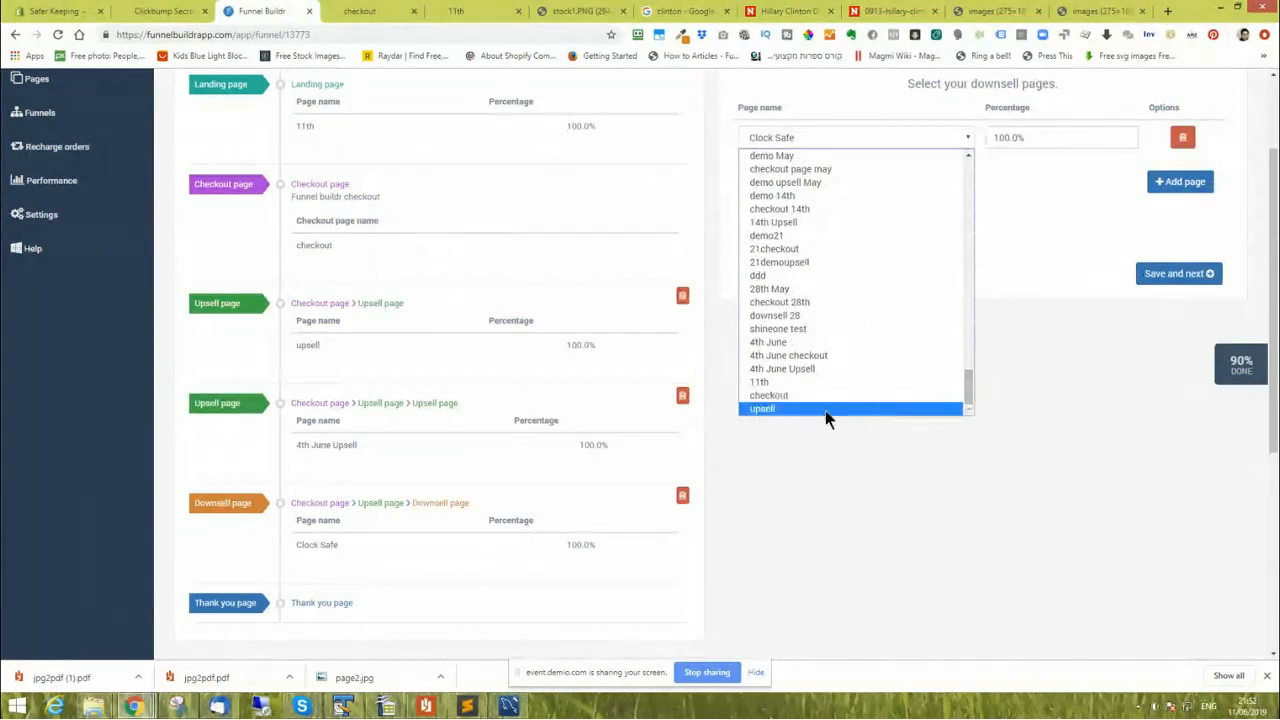
pyautogui.click(771, 369)
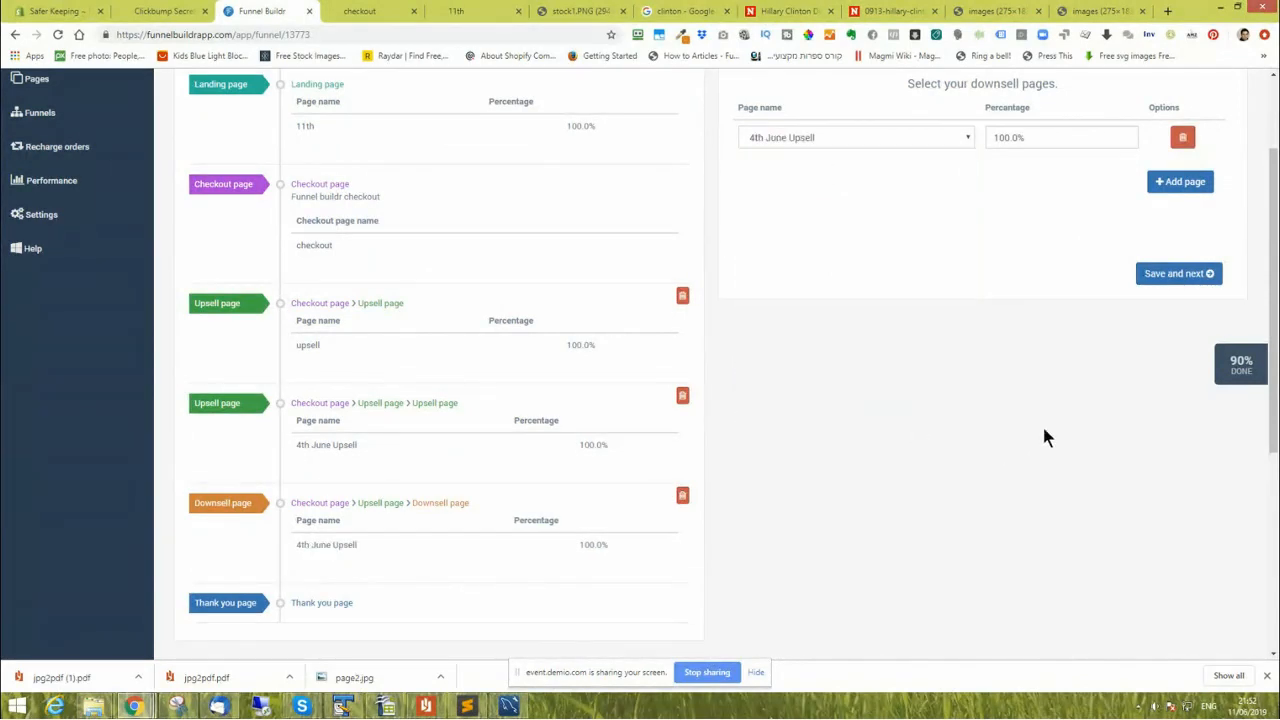
# Save the downsell stage, set the thank you page as its next action and save the funnel.
pyautogui.click(1180, 273)
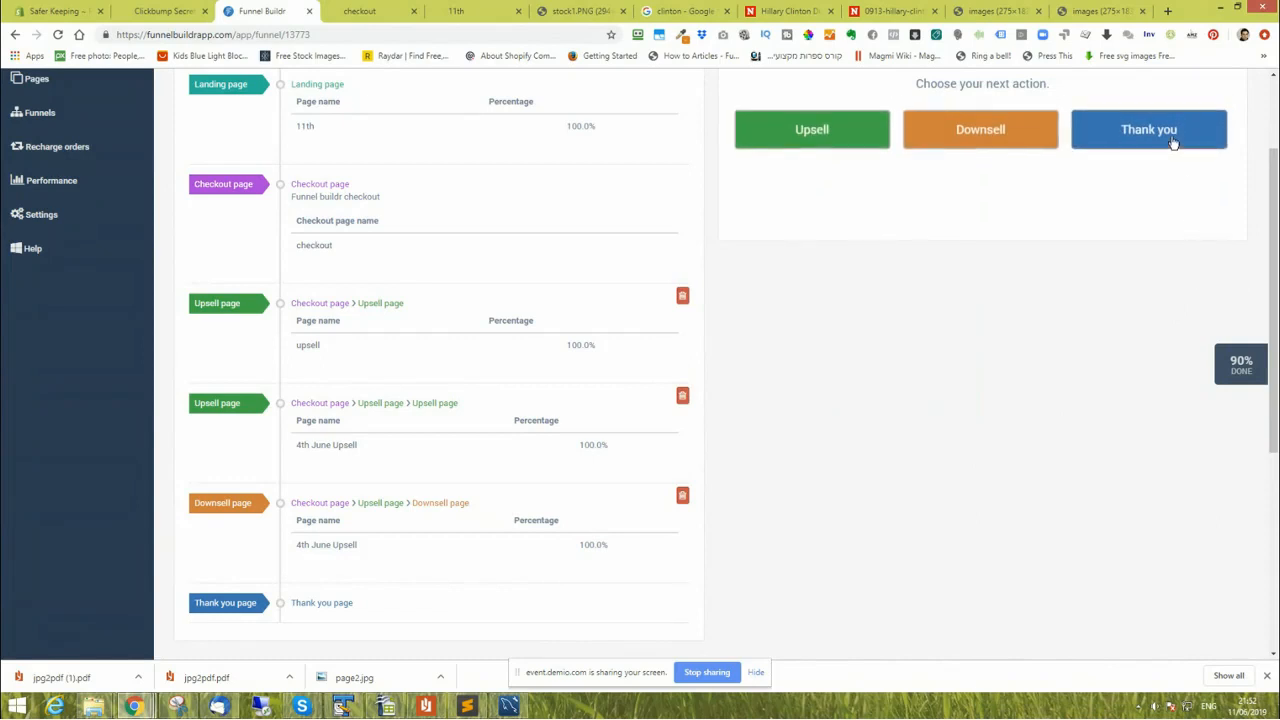
pyautogui.click(1174, 143)
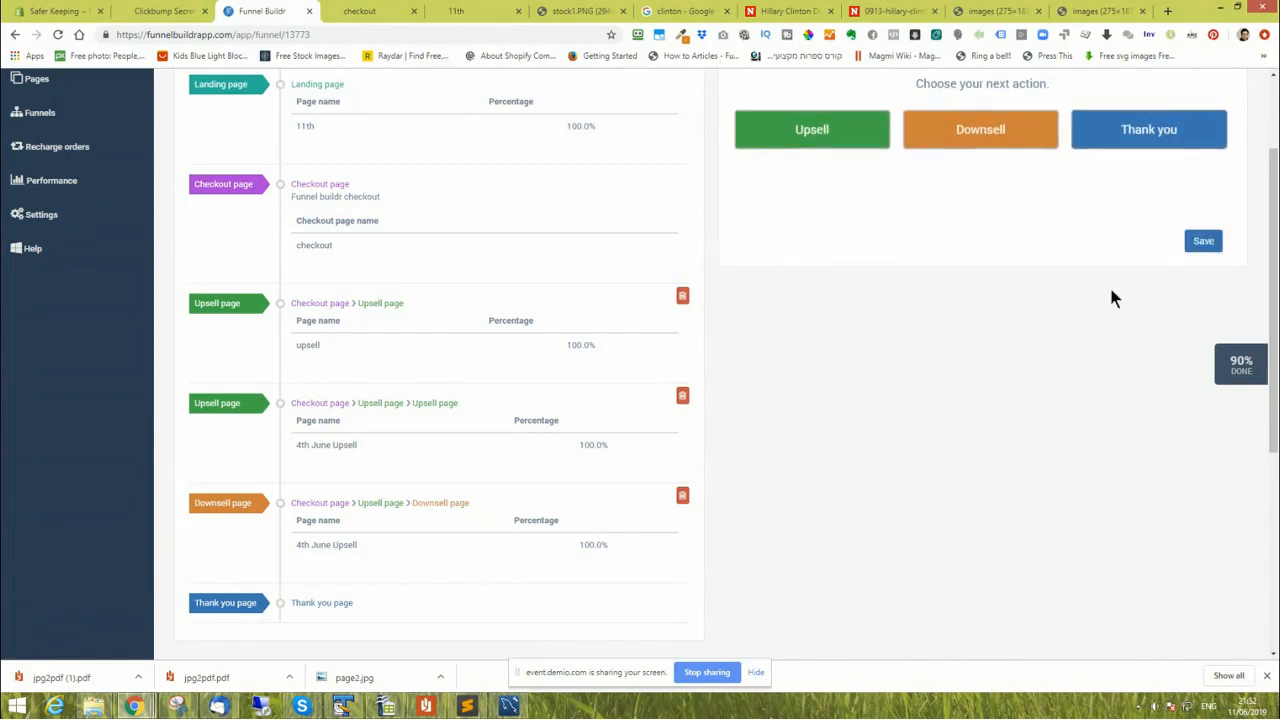
pyautogui.click(1204, 244)
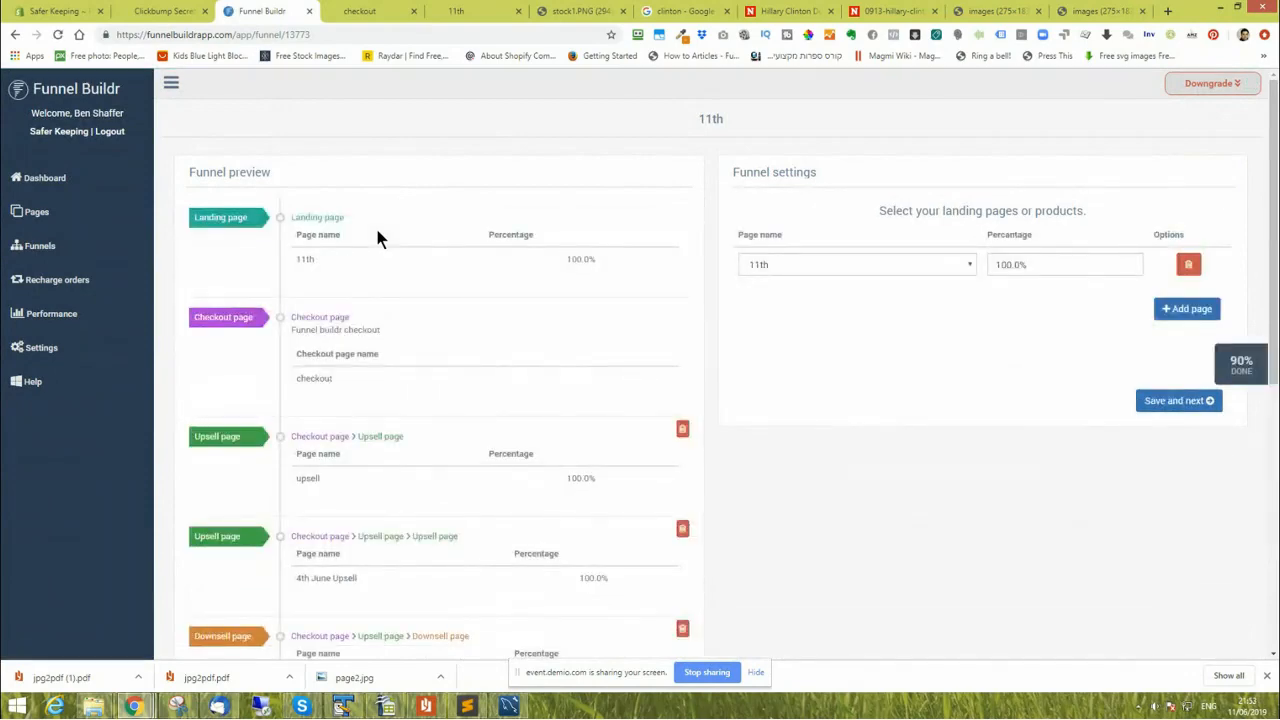
# Review the funnel's other settings, including tracking, tag name and mailing lists, and save them.
pyautogui.scroll(-2, 372, 320)
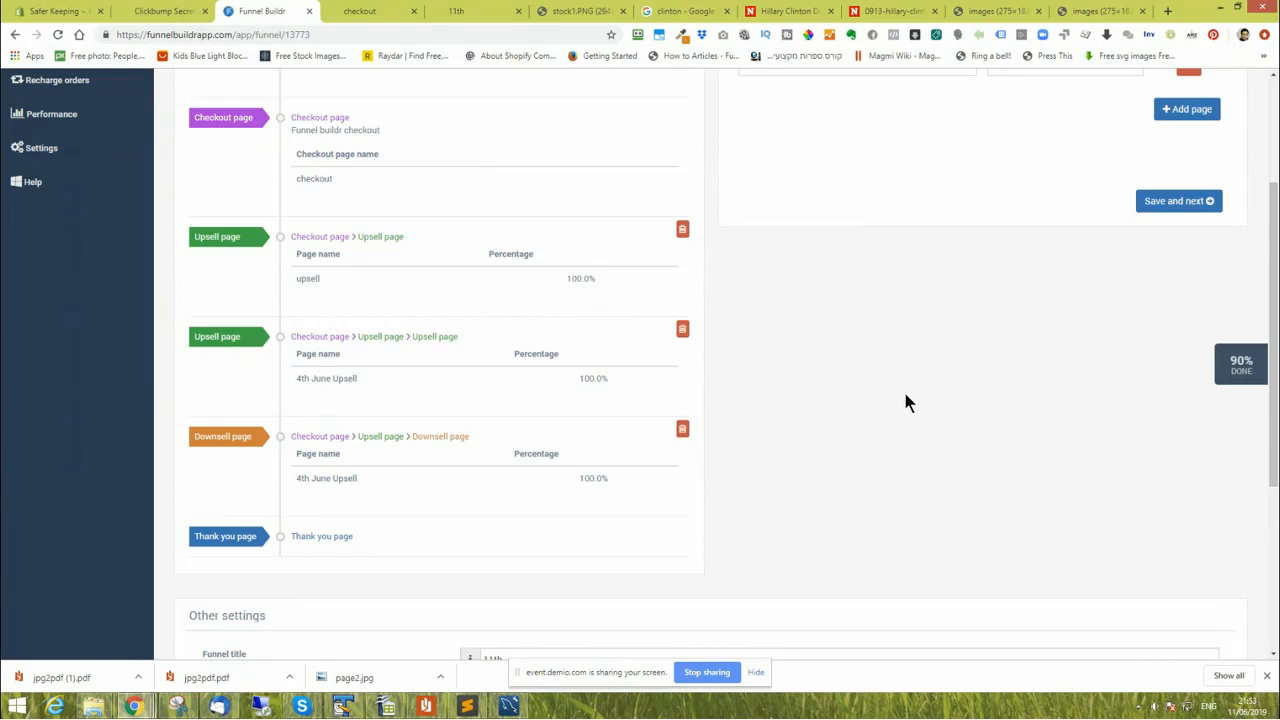
pyautogui.scroll(-2, 905, 396)
pyautogui.scroll(-2, 905, 400)
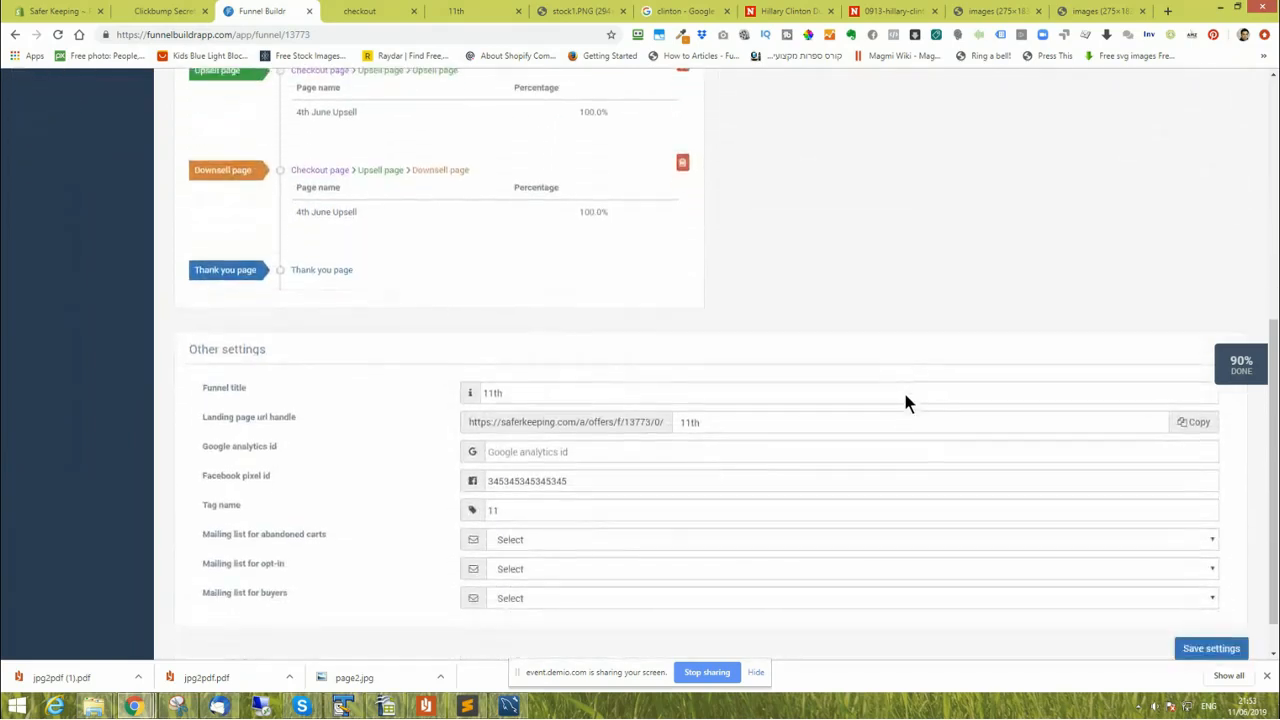
pyautogui.scroll(-1, 904, 397)
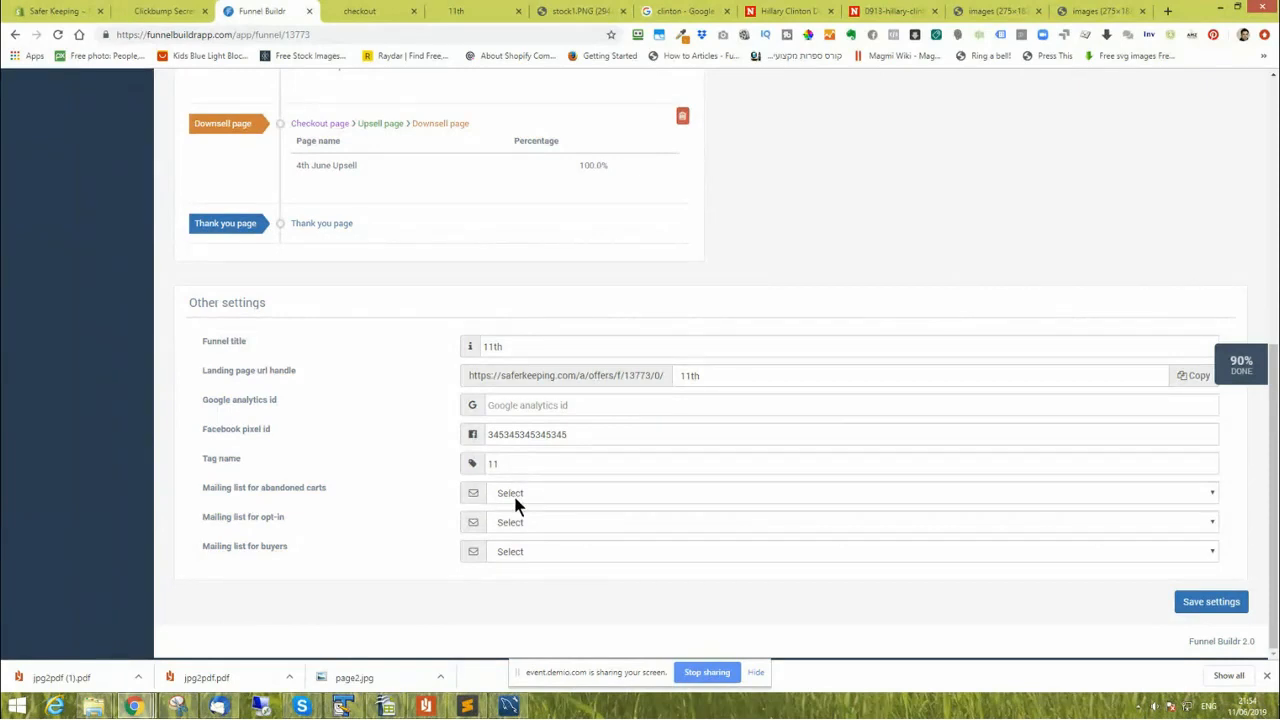
pyautogui.click(1196, 605)
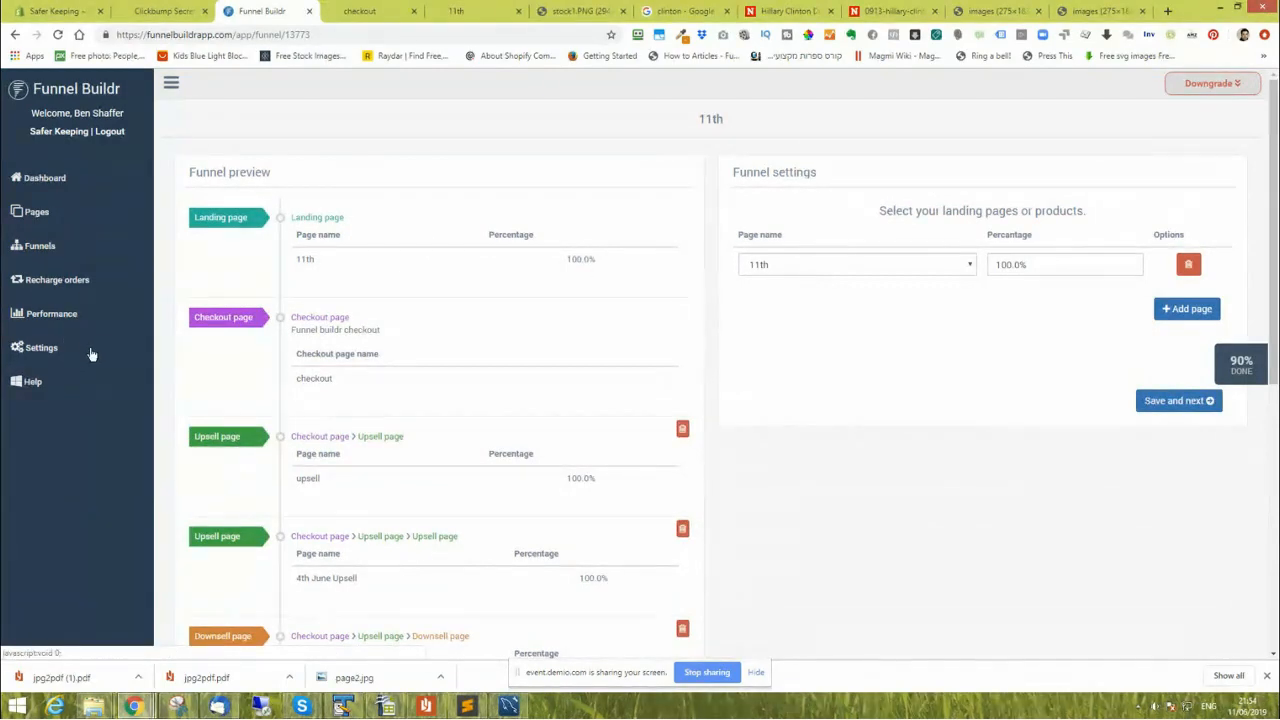
# Look through the lists of all pages and all funnels with their options, and return to the pages list.
pyautogui.click(45, 218)
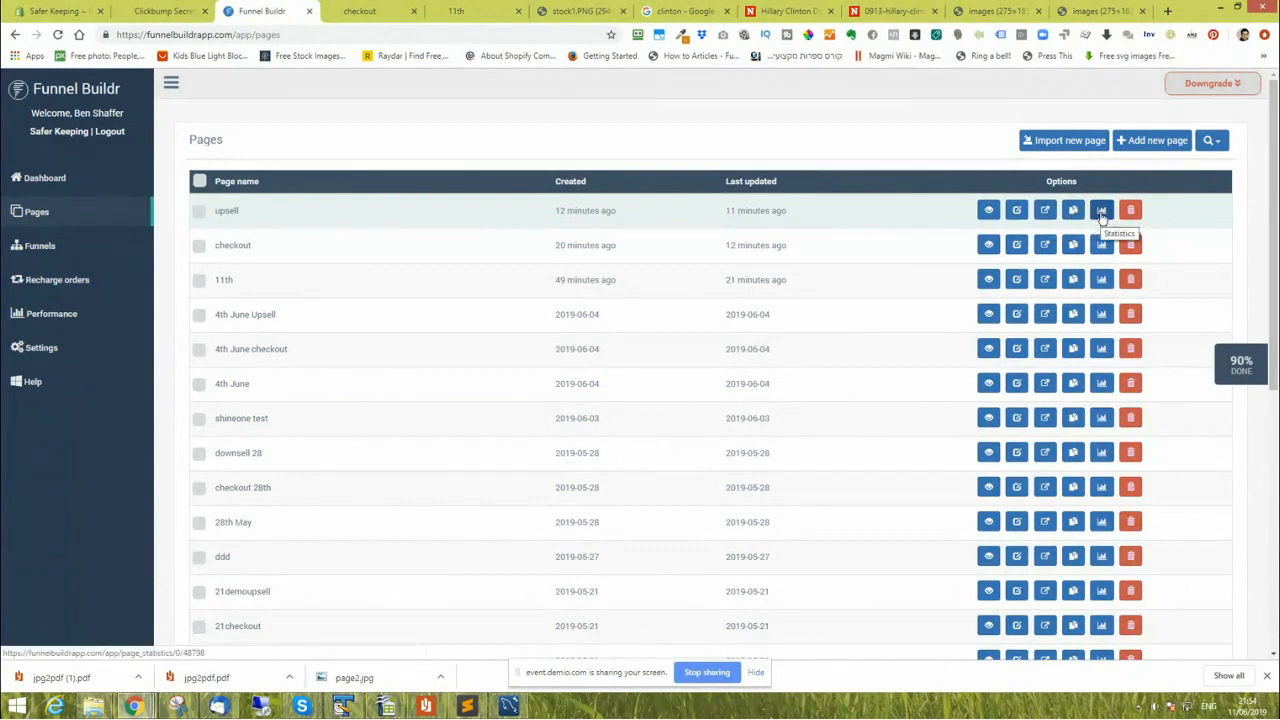
pyautogui.click(64, 246)
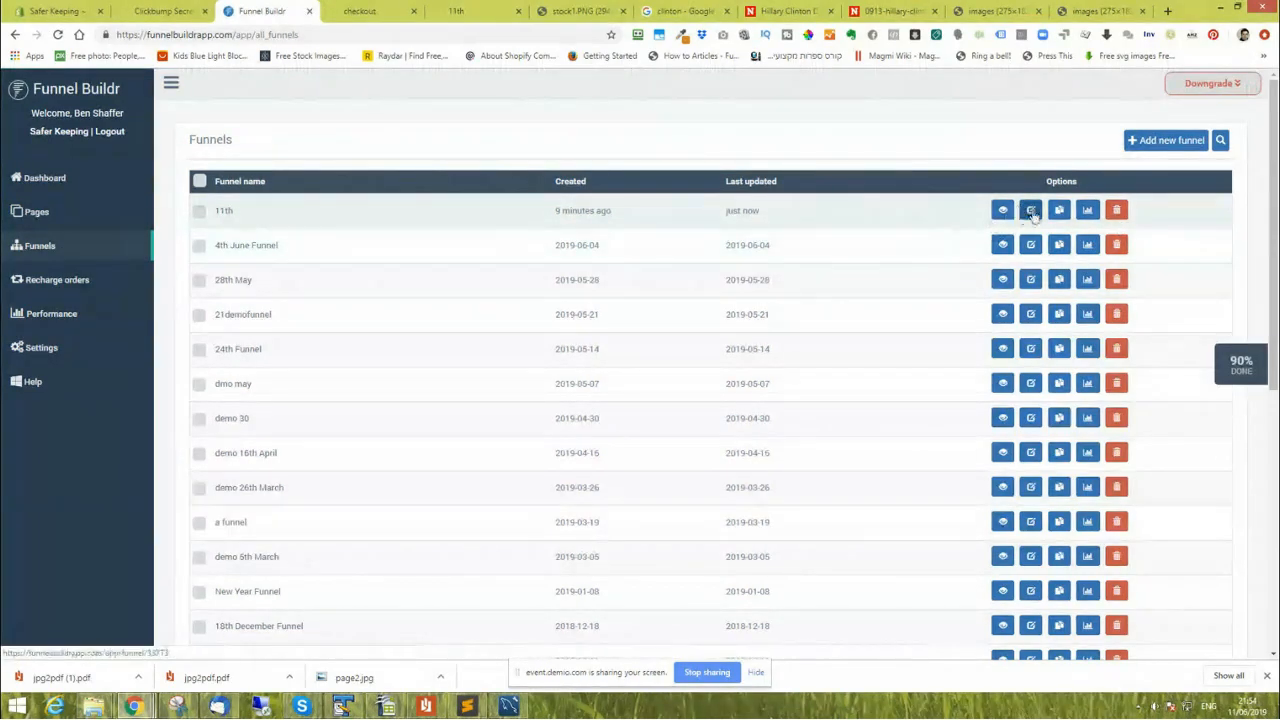
pyautogui.click(36, 212)
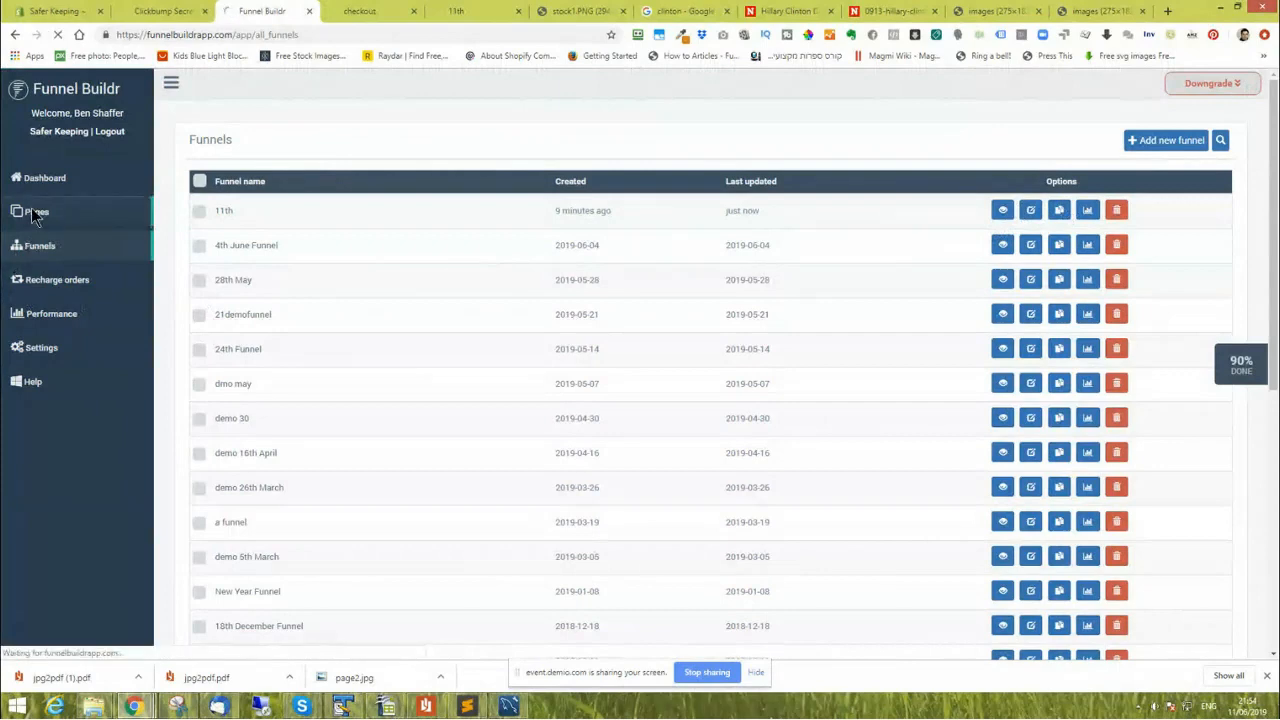